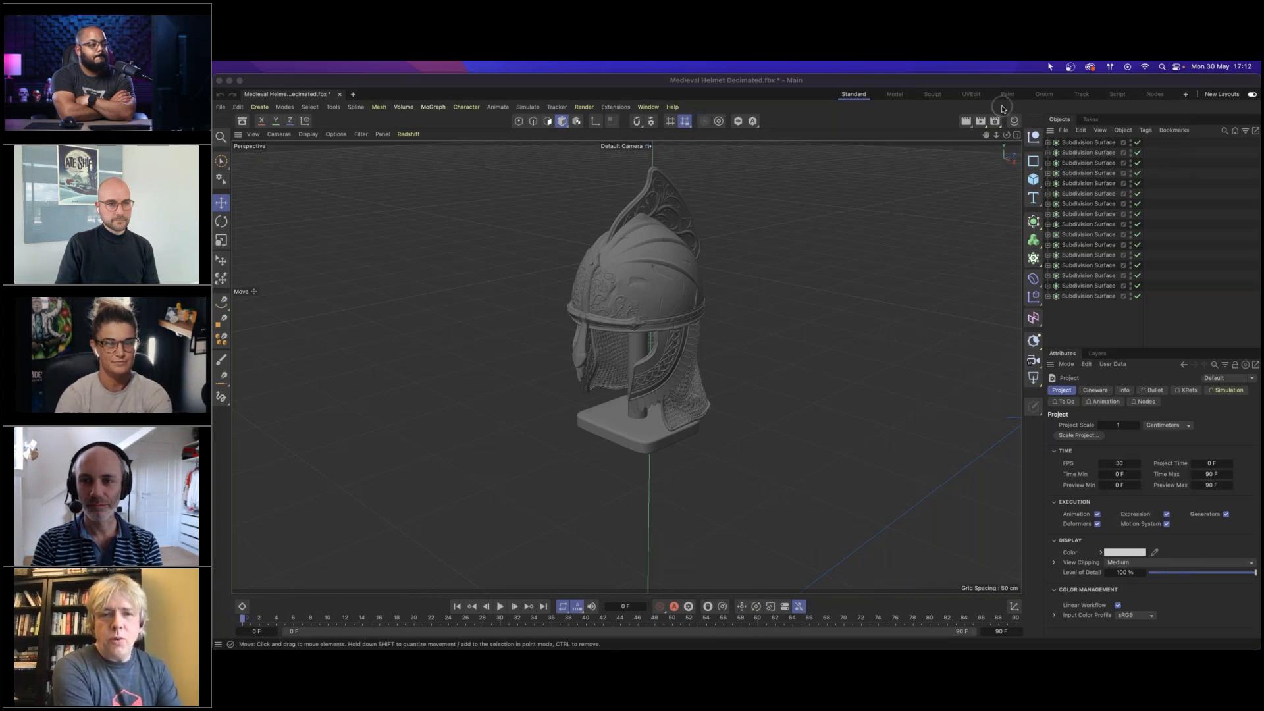
left_click(728, 358)
left_click_drag(728, 358, 675, 337, "alt")
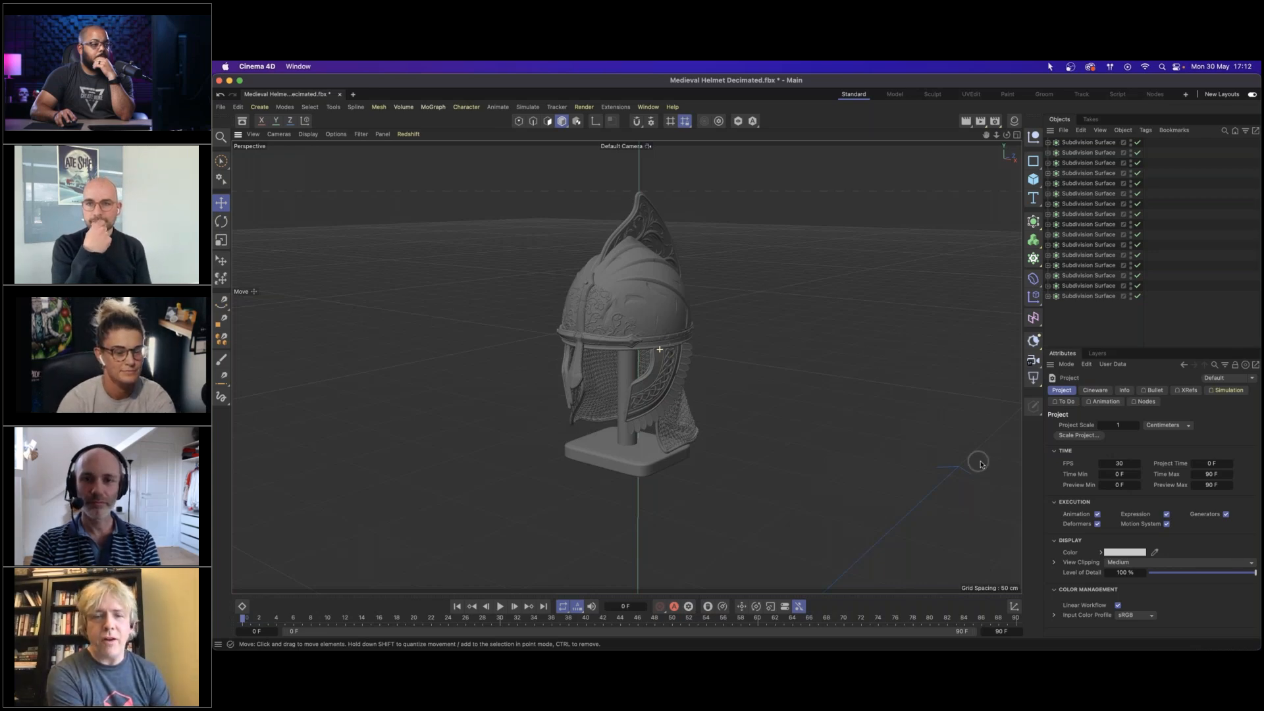
left_click(1049, 639)
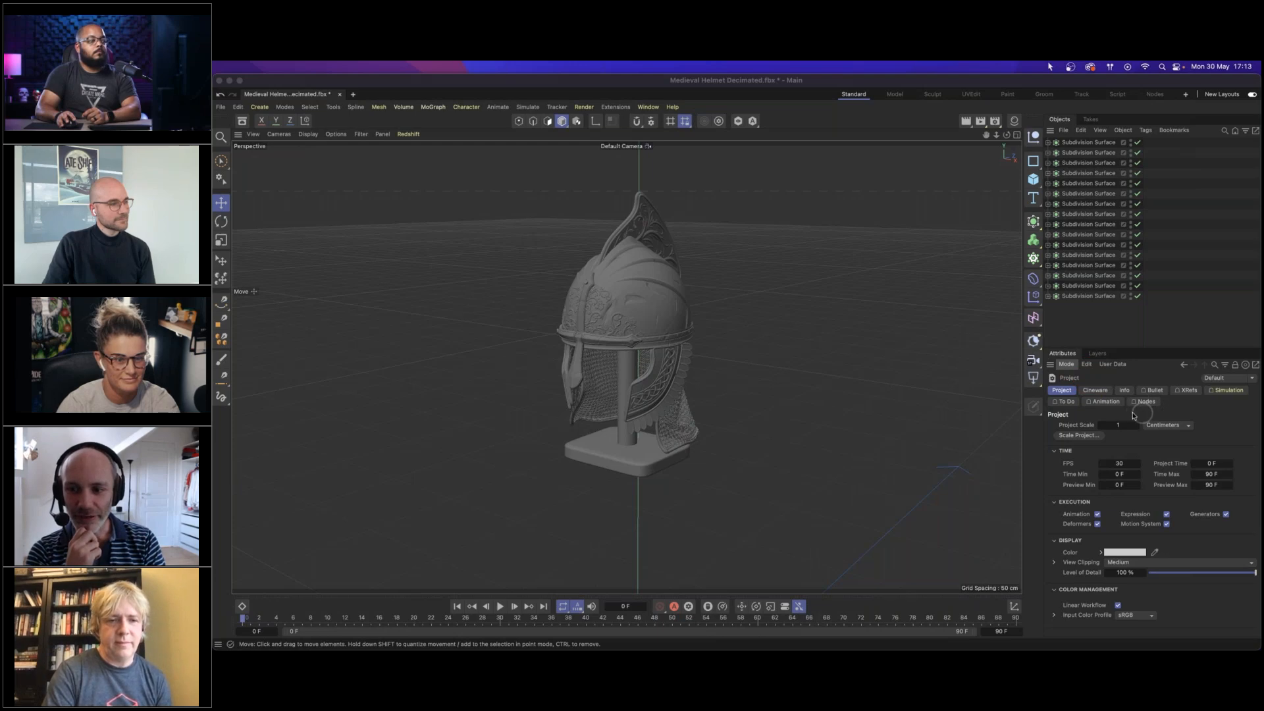
left_click(1078, 371)
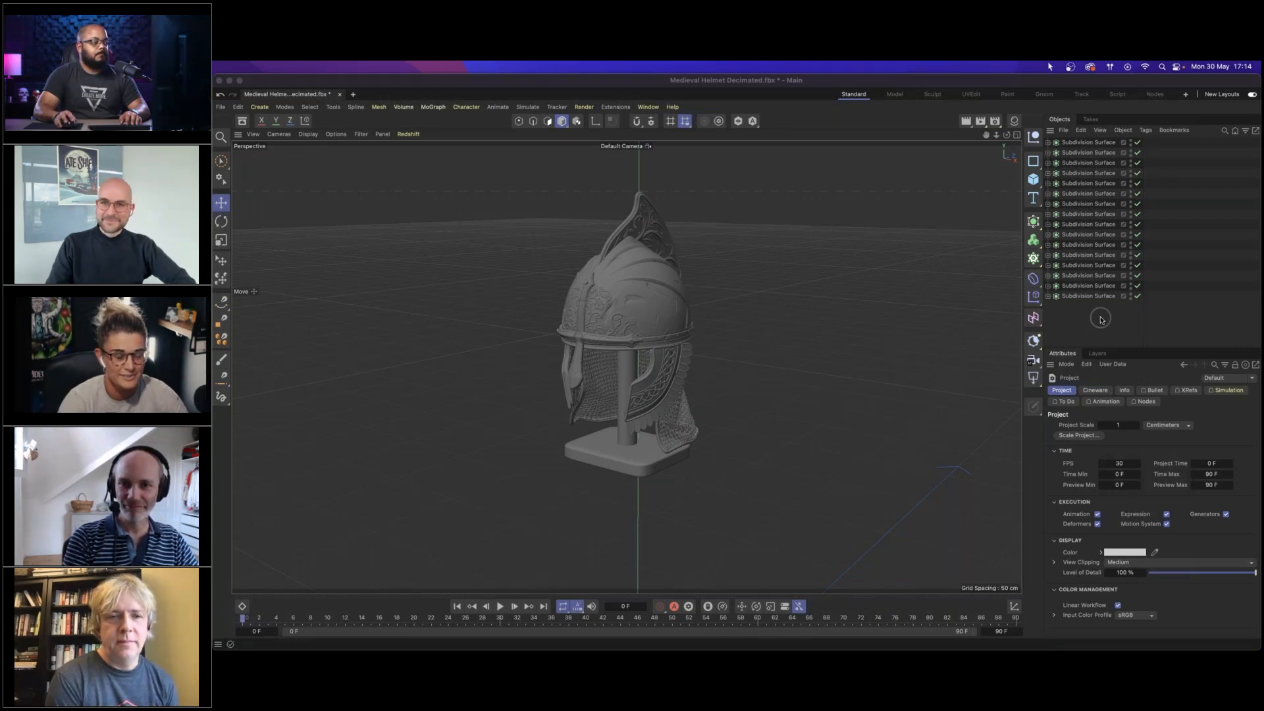
left_click(797, 449)
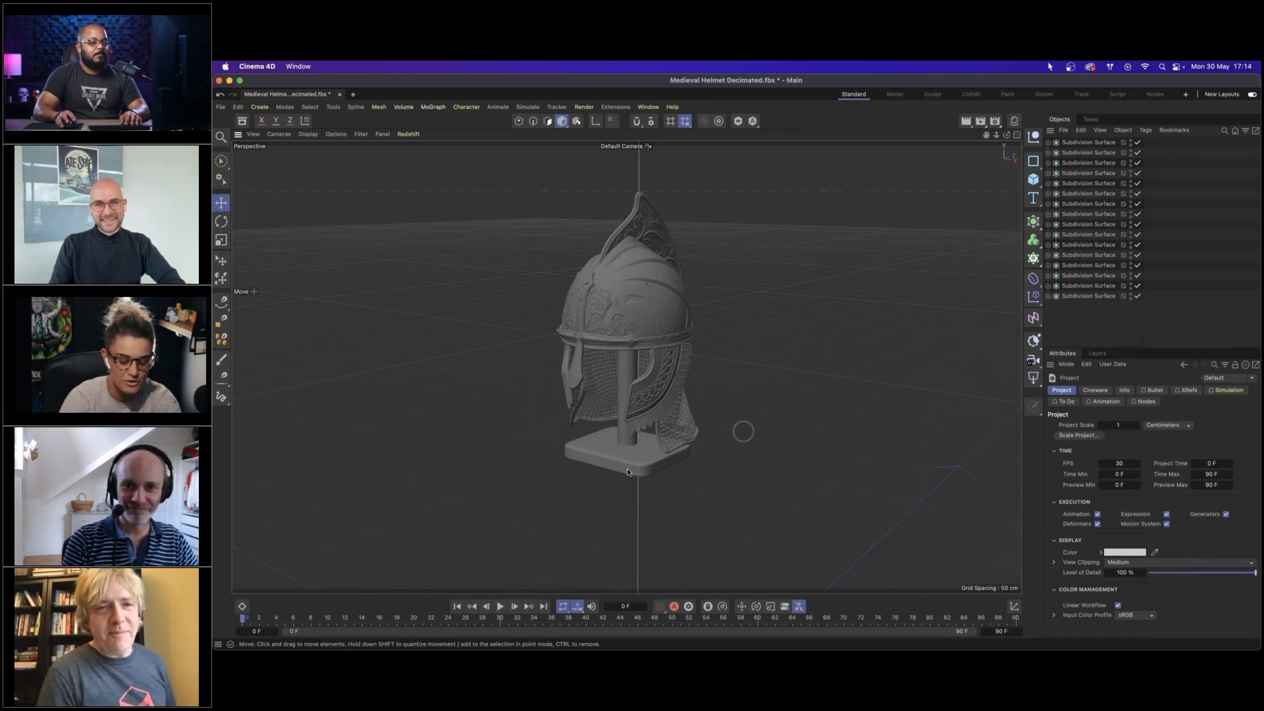
Delete the helmet's display stand, including its base, its upright post and the remaining piece inside the helmet.
left_click(754, 458)
key("Delete")
left_click_drag(646, 467, 602, 411, "alt")
left_click(610, 421)
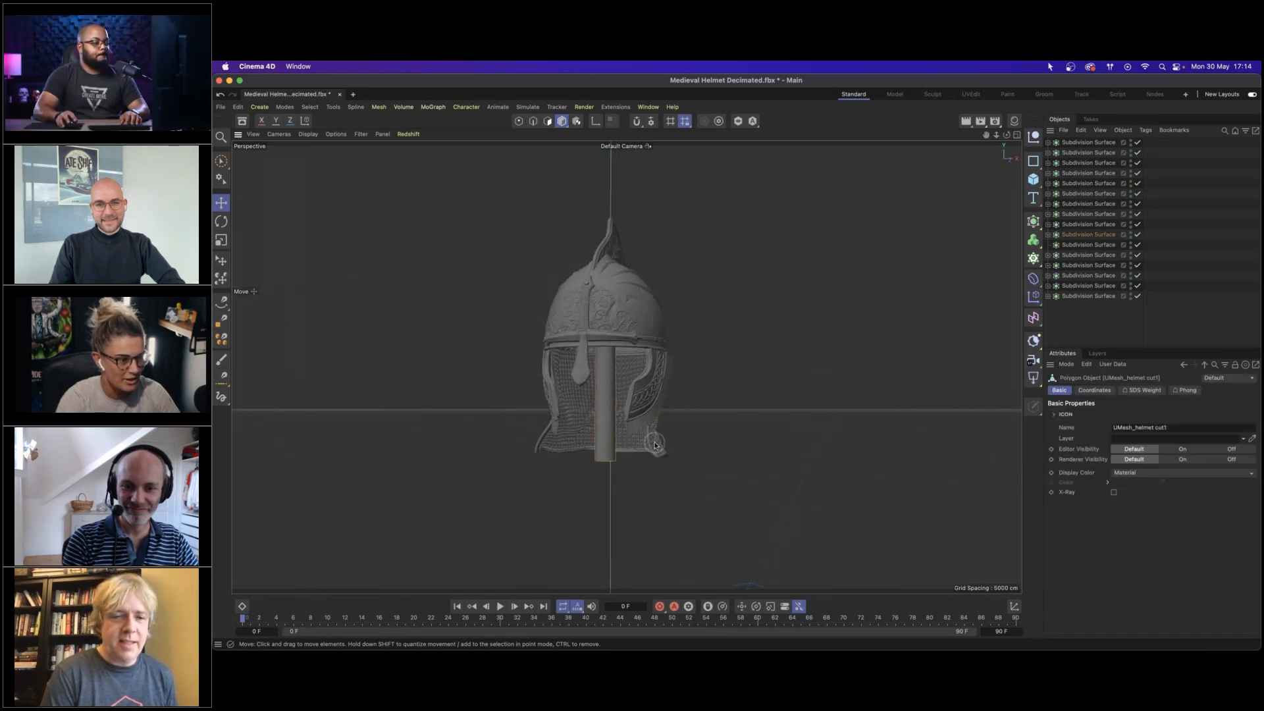
key("Delete")
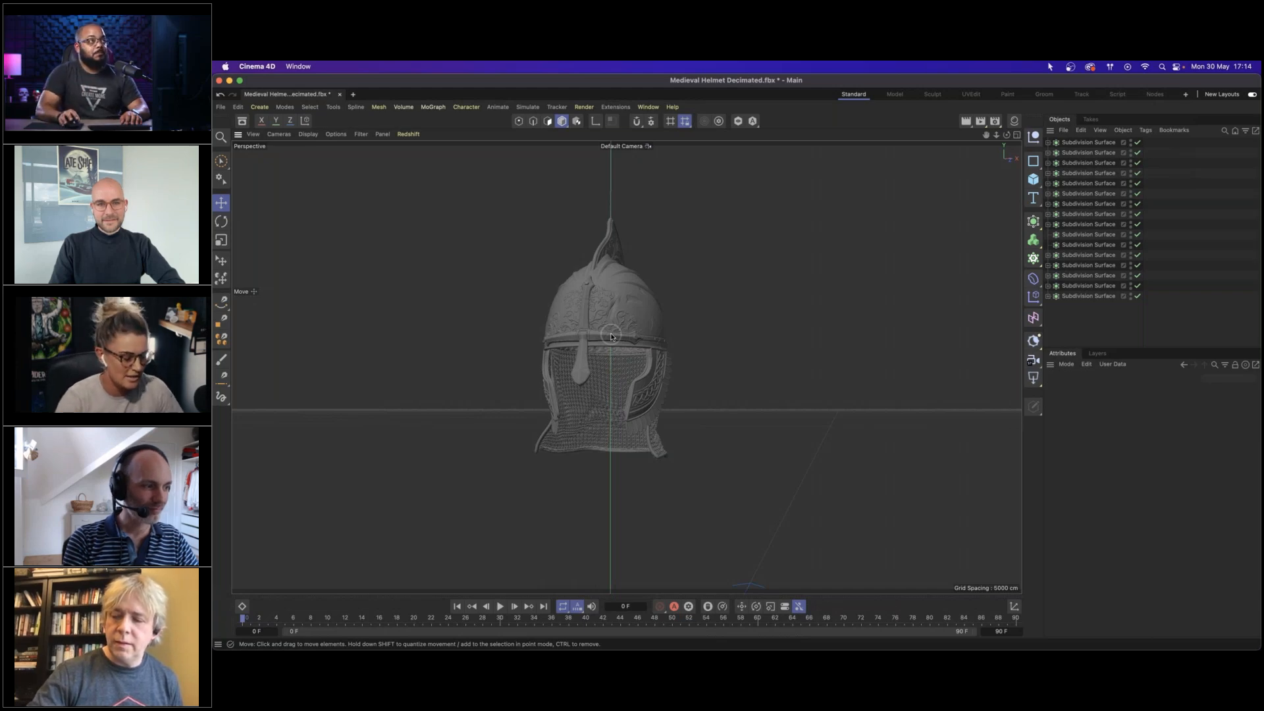
left_click_drag(618, 347, 616, 311, "alt")
left_click(615, 311)
key("Delete")
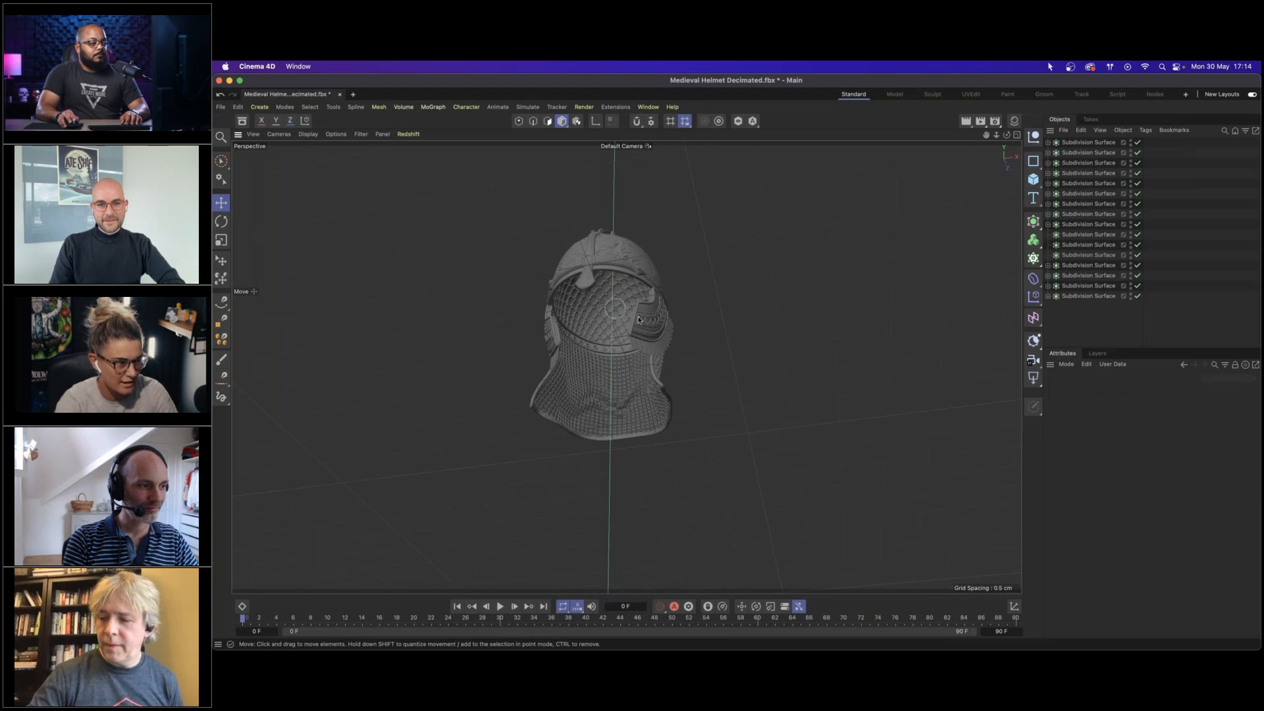
left_click_drag(619, 383, 647, 389, "alt")
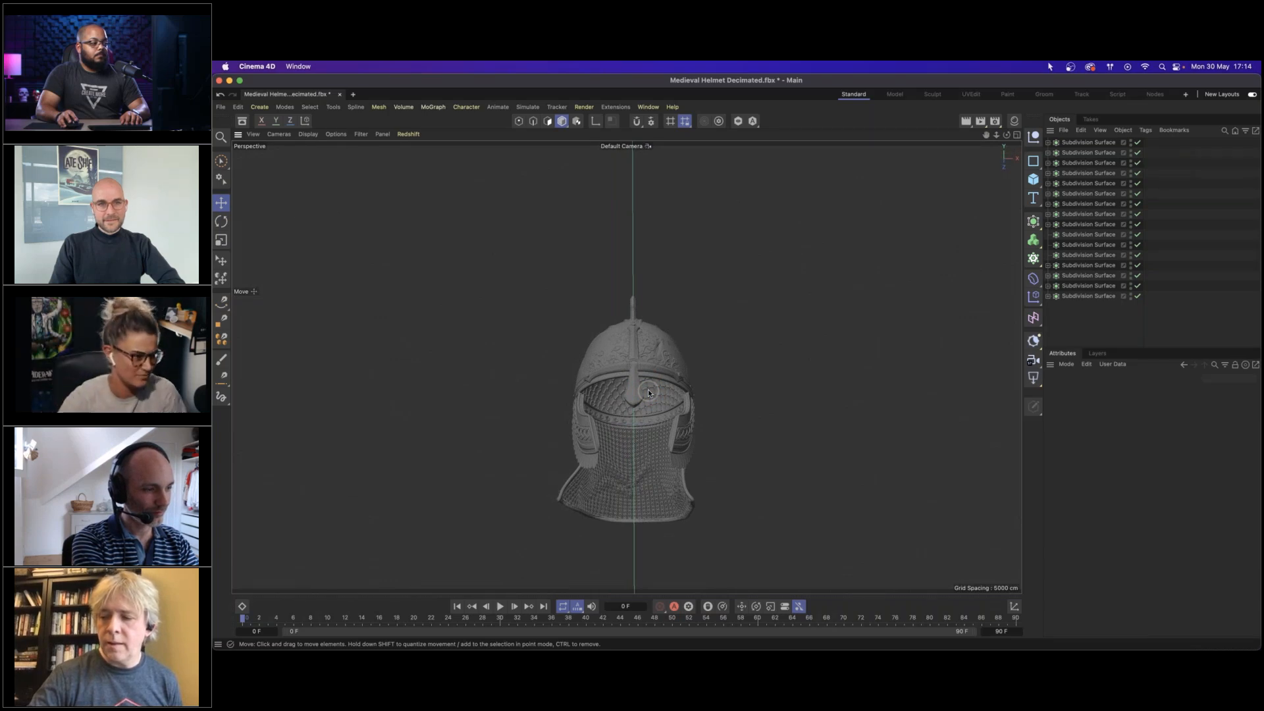
left_click_drag(646, 397, 609, 436, "alt")
Hide the grid in the perspective viewport.
left_click(361, 133)
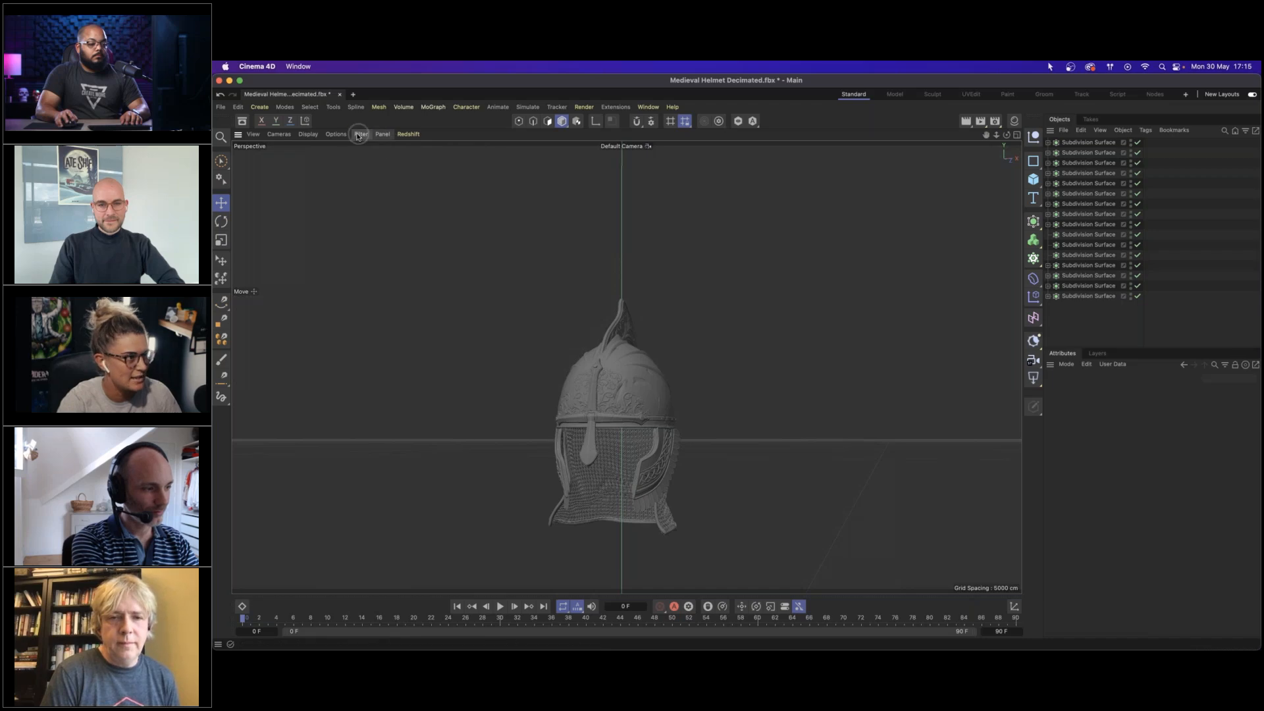
left_click(379, 199)
mouse_move(685, 415)
left_mouse_down("alt")
mouse_move(697, 409)
mouse_move(697, 352)
mouse_move(694, 392)
left_mouse_up("alt")
Delete the empty Subdivision Surface objects left over from the removed stand parts.
left_click(1099, 315)
left_click(1085, 235)
left_click(1081, 256, "shift")
key("Delete")
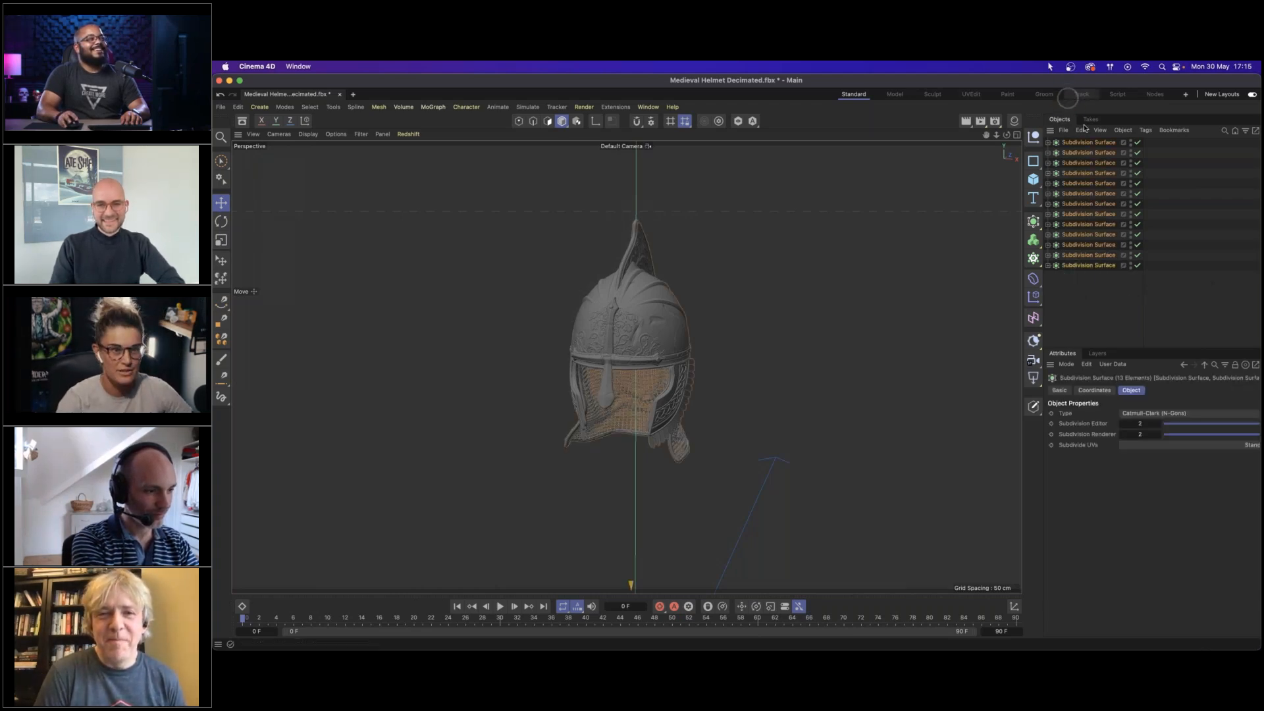
Group the helmet's Subdivision Surface objects under a null named Helmet and collapse the group.
key("alt+g")
left_click(1048, 143)
double_click(1071, 143)
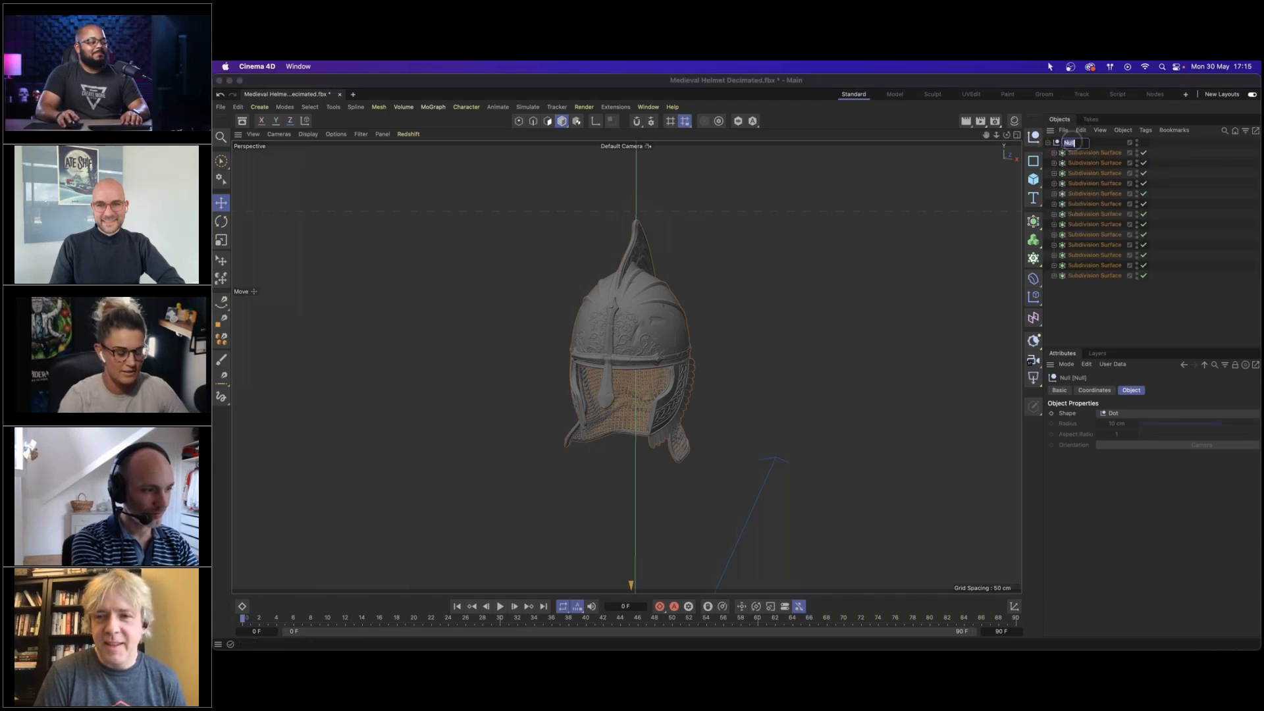
type("Helmet")
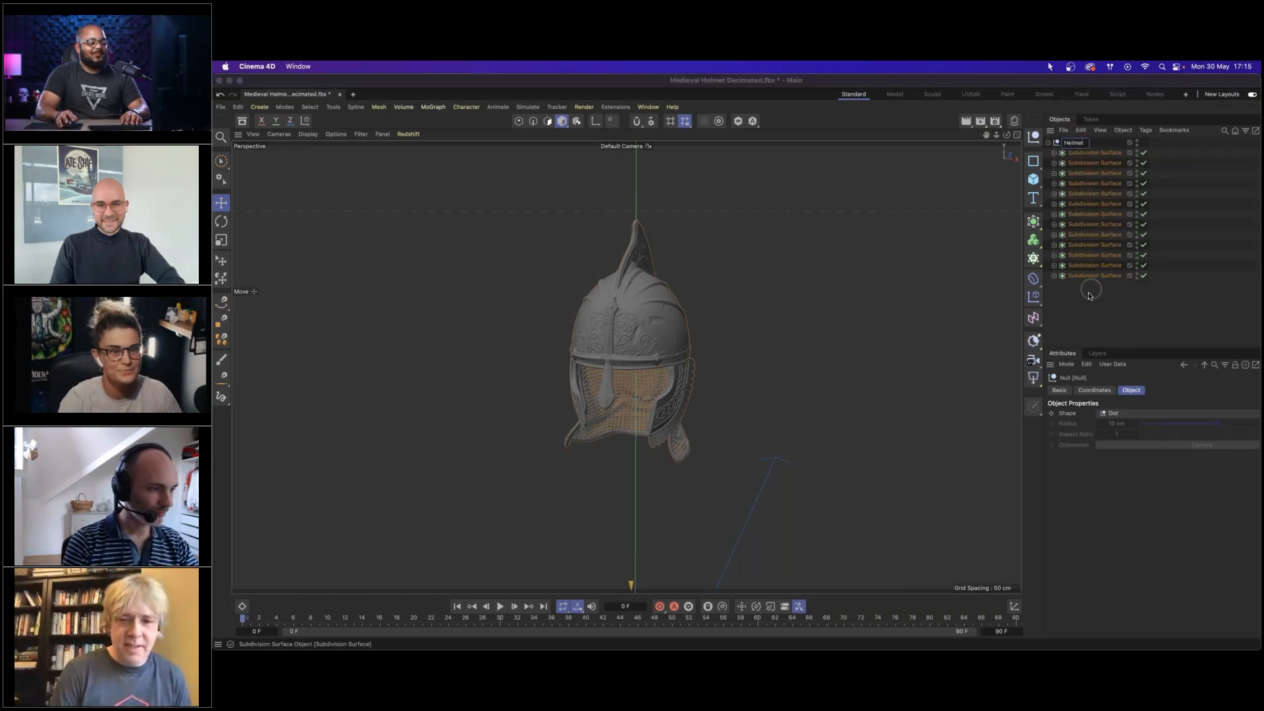
left_click(1089, 290)
left_click(1052, 143)
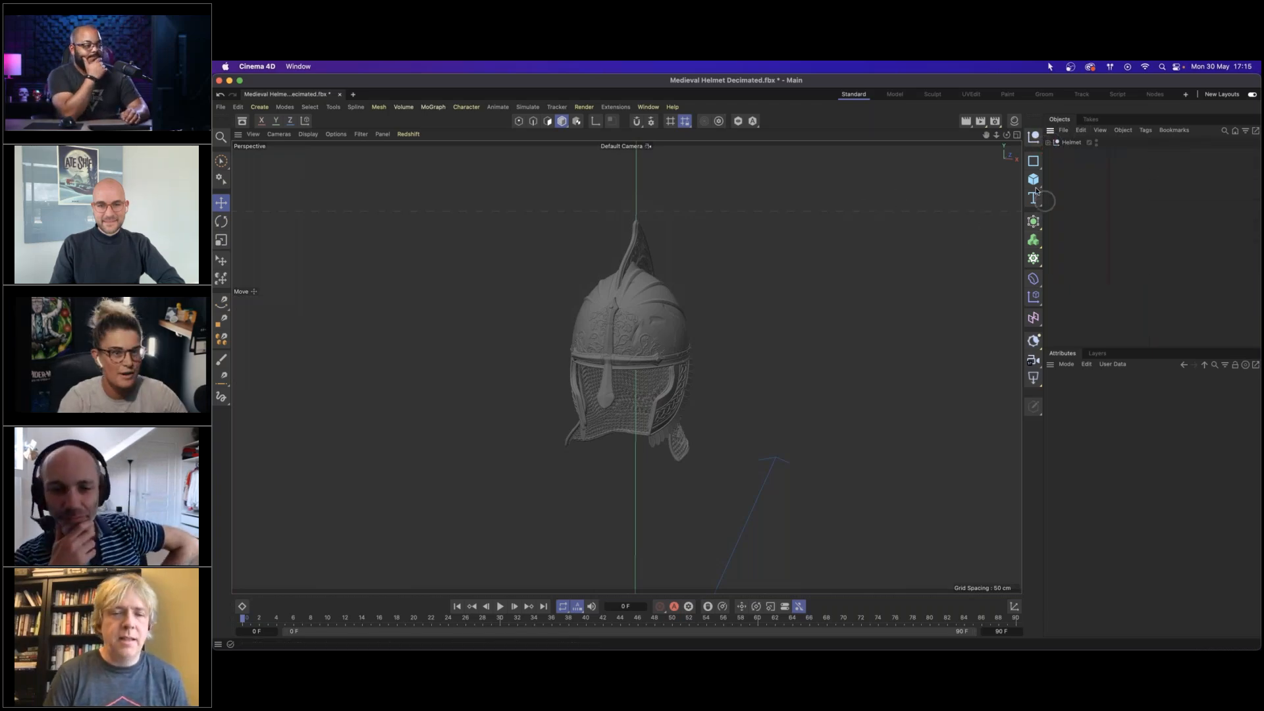
Add a Landscape object and set its size to 400 cm × 20 cm × 400 cm.
left_click_drag(1033, 187, 1154, 273)
left_click_drag(689, 482, 743, 378, "alt")
right_click_drag(744, 379, 678, 383, "alt")
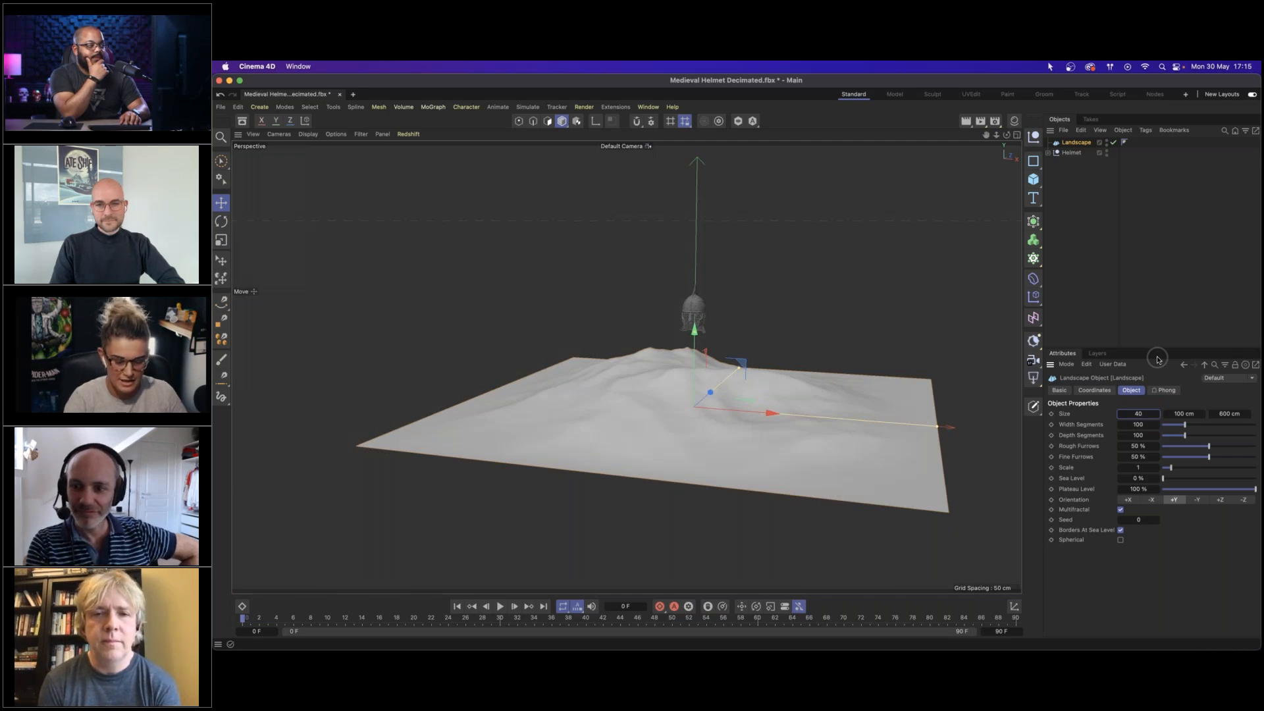
key("Tab")
type("20")
key("Tab")
type("400")
key("Return")
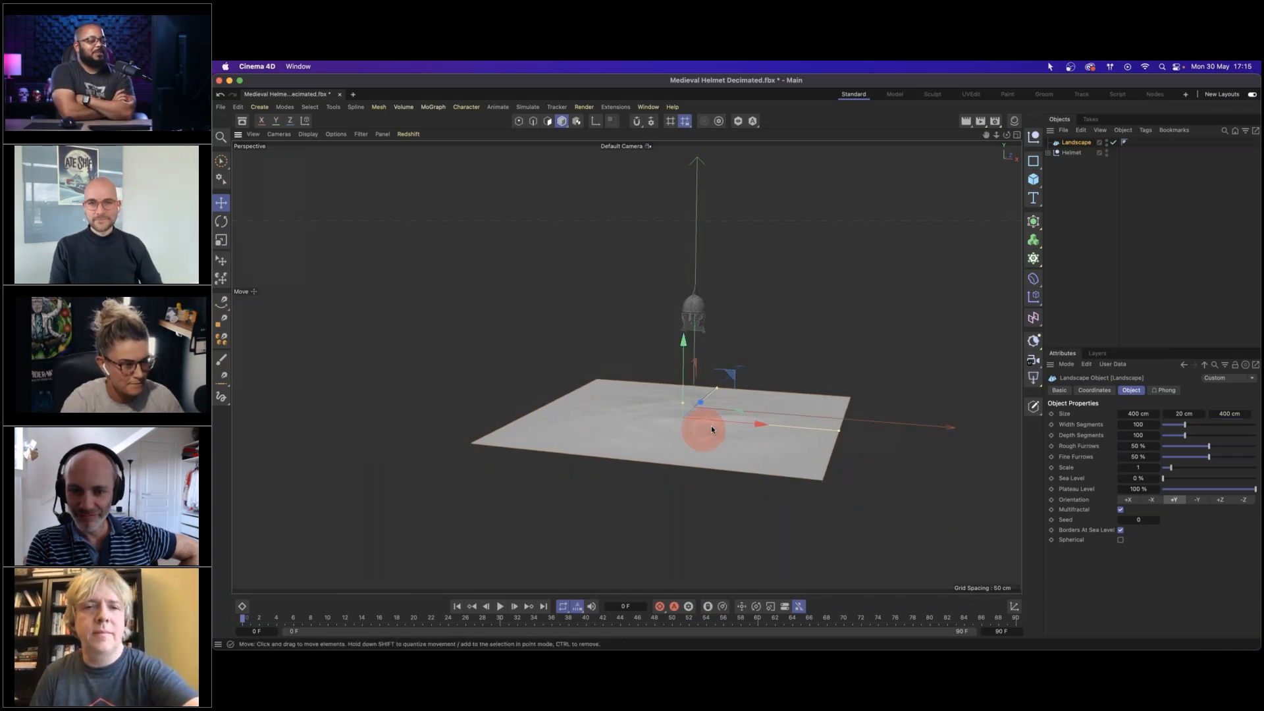
Refine the landscape with Borders At Sea Level off, Fine Furrows at 100 %, and 200 width and depth segments.
scroll(699, 426, "up", 5)
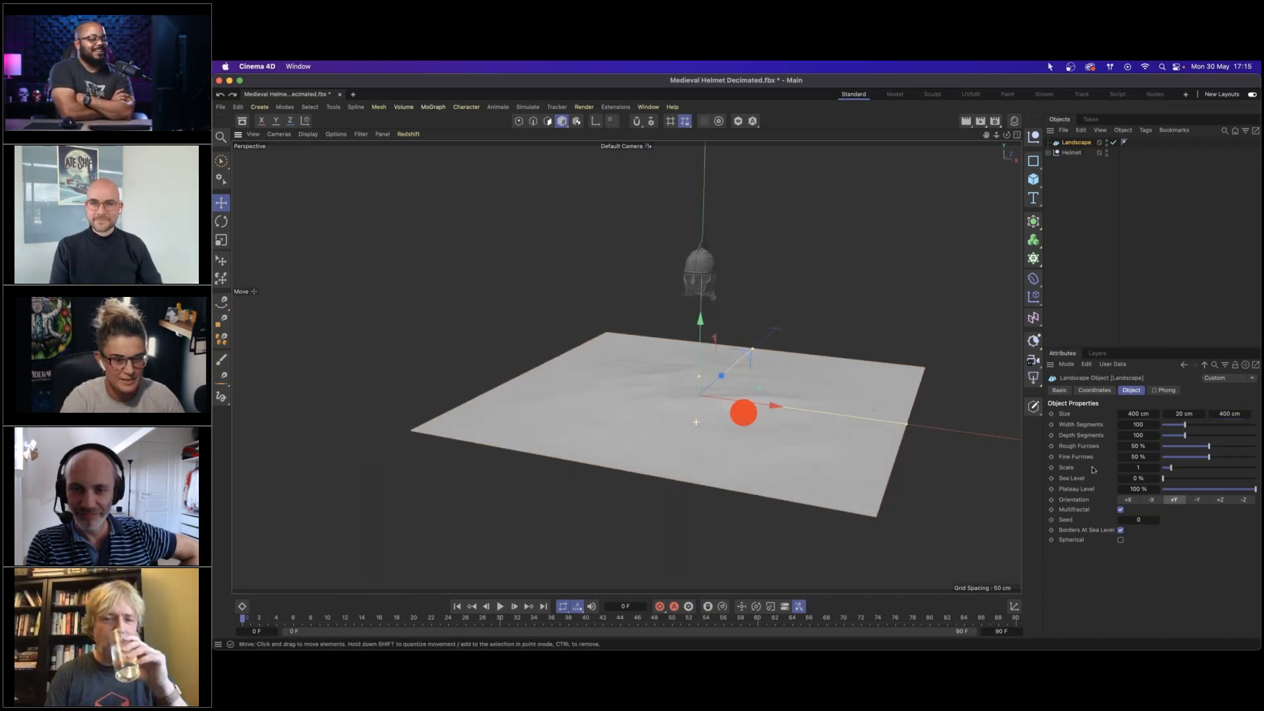
left_click(1120, 530)
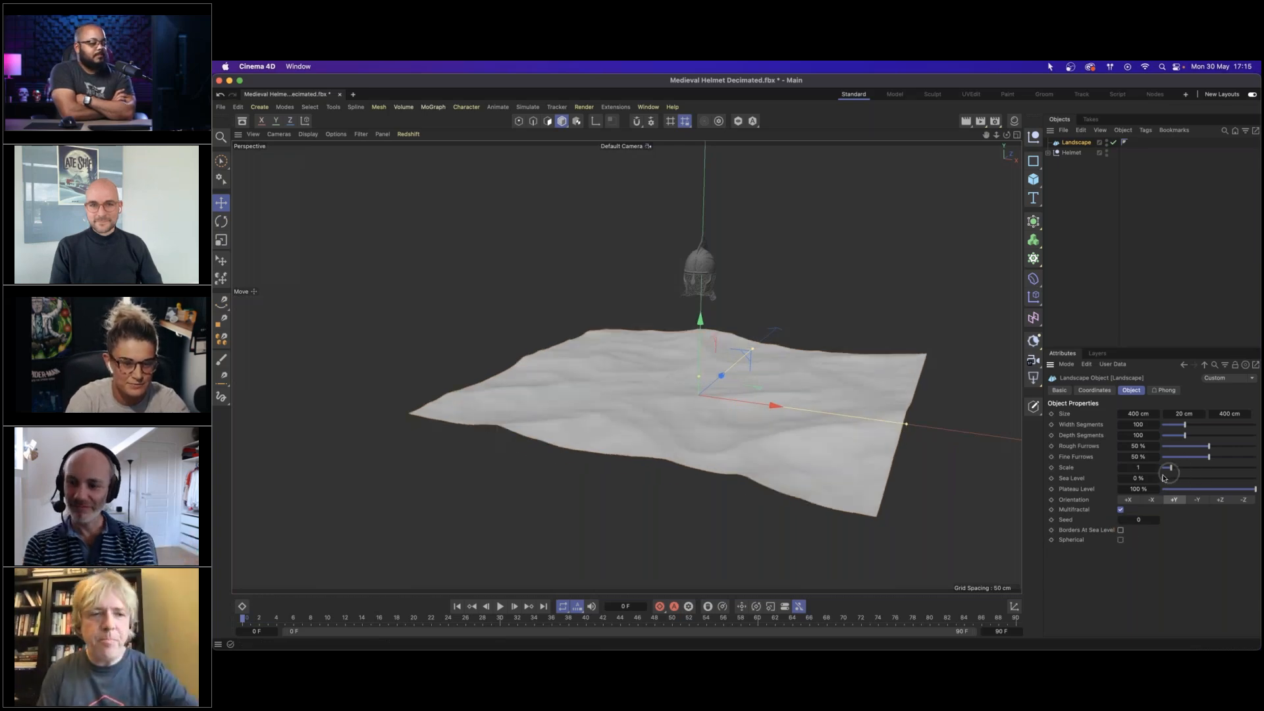
left_click_drag(1171, 481, 1162, 479)
left_click_drag(1242, 459, 1256, 457)
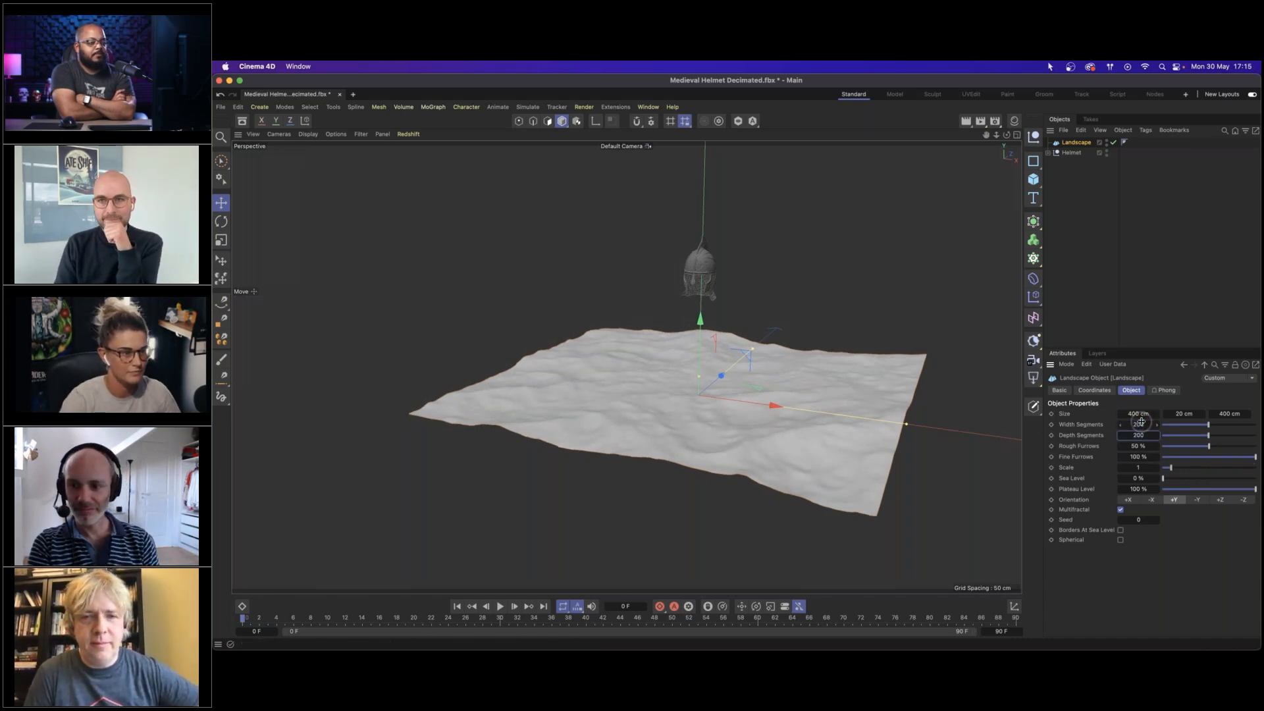
mouse_move(738, 402)
left_mouse_down("alt")
mouse_move(810, 406)
mouse_move(701, 385)
mouse_move(730, 389)
left_mouse_up("alt")
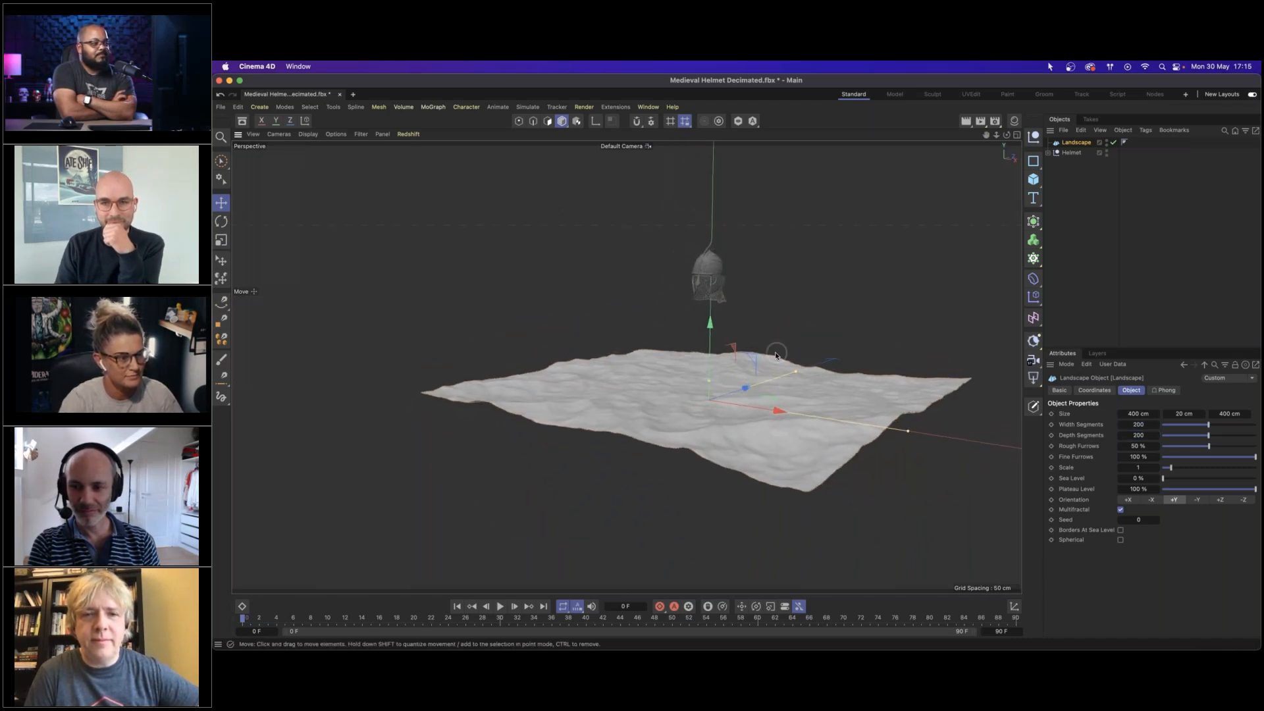
Try to move the Helmet group closer to the landscape surface.
left_click(1068, 152)
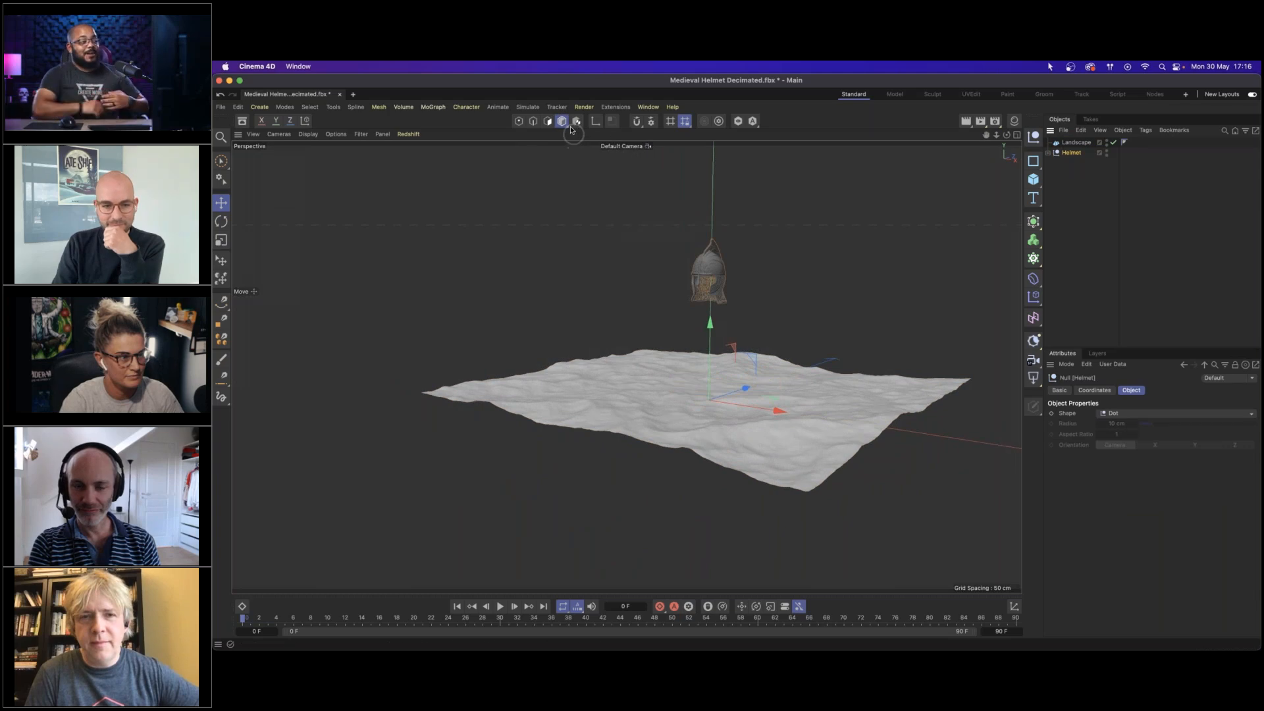
left_click(744, 307)
left_click(1107, 163)
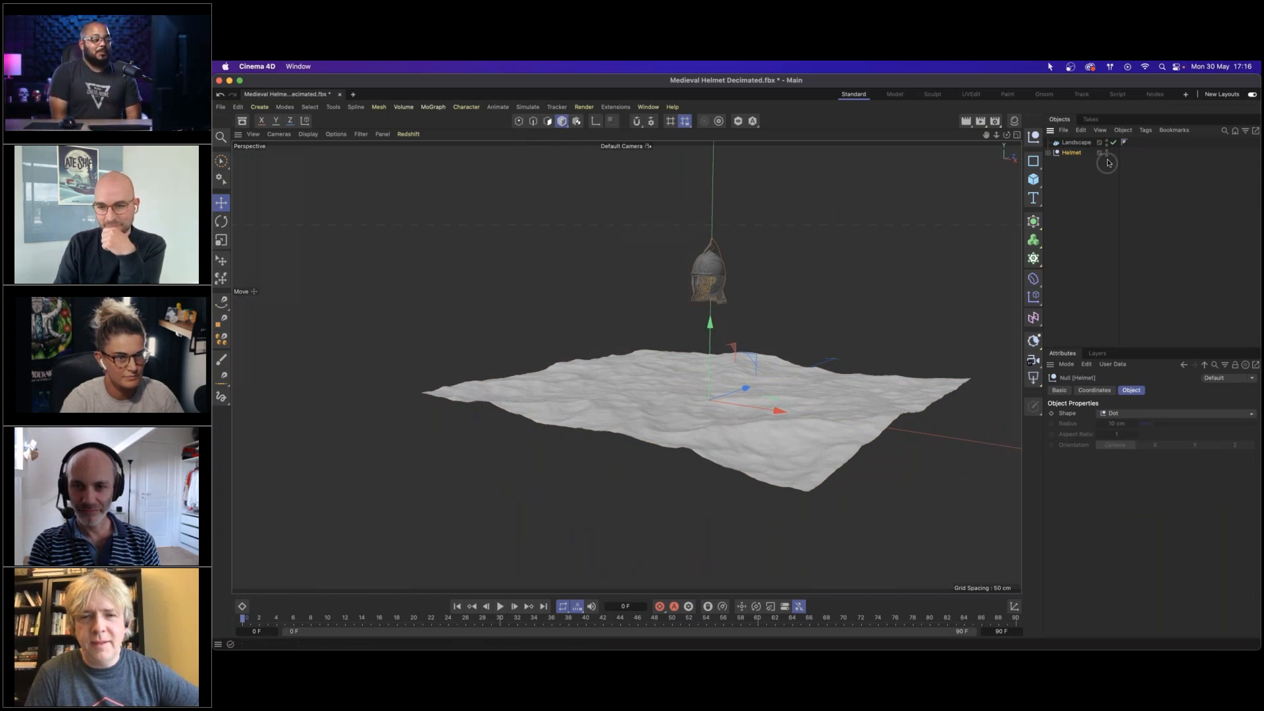
left_click(1048, 153)
left_click_drag(562, 121, 600, 156)
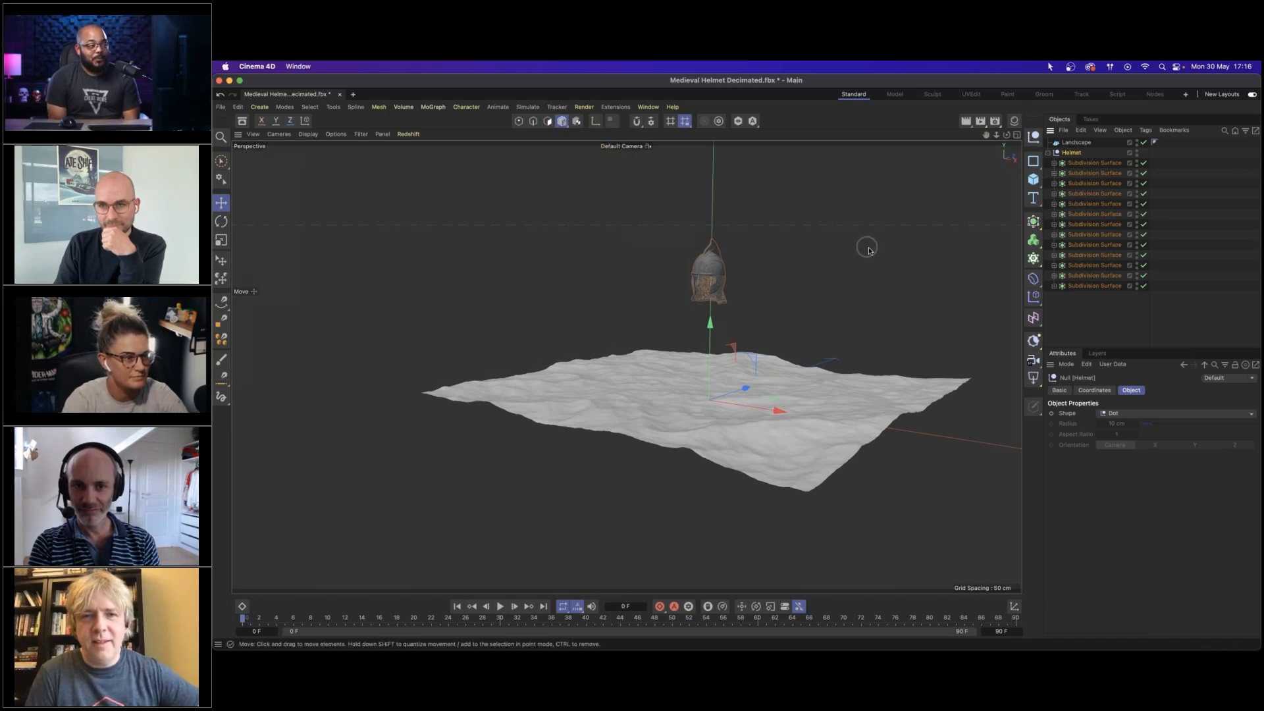
left_click_drag(869, 250, 747, 262)
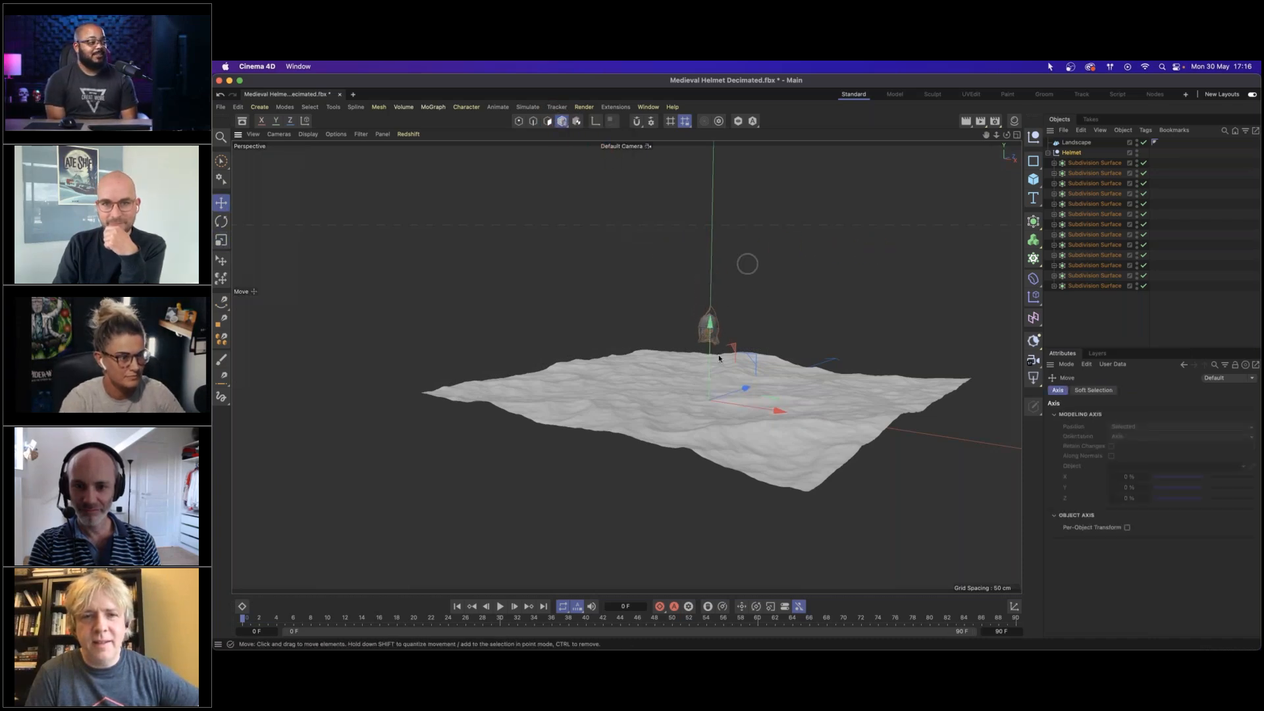
right_click_drag(736, 363, 807, 323, "alt")
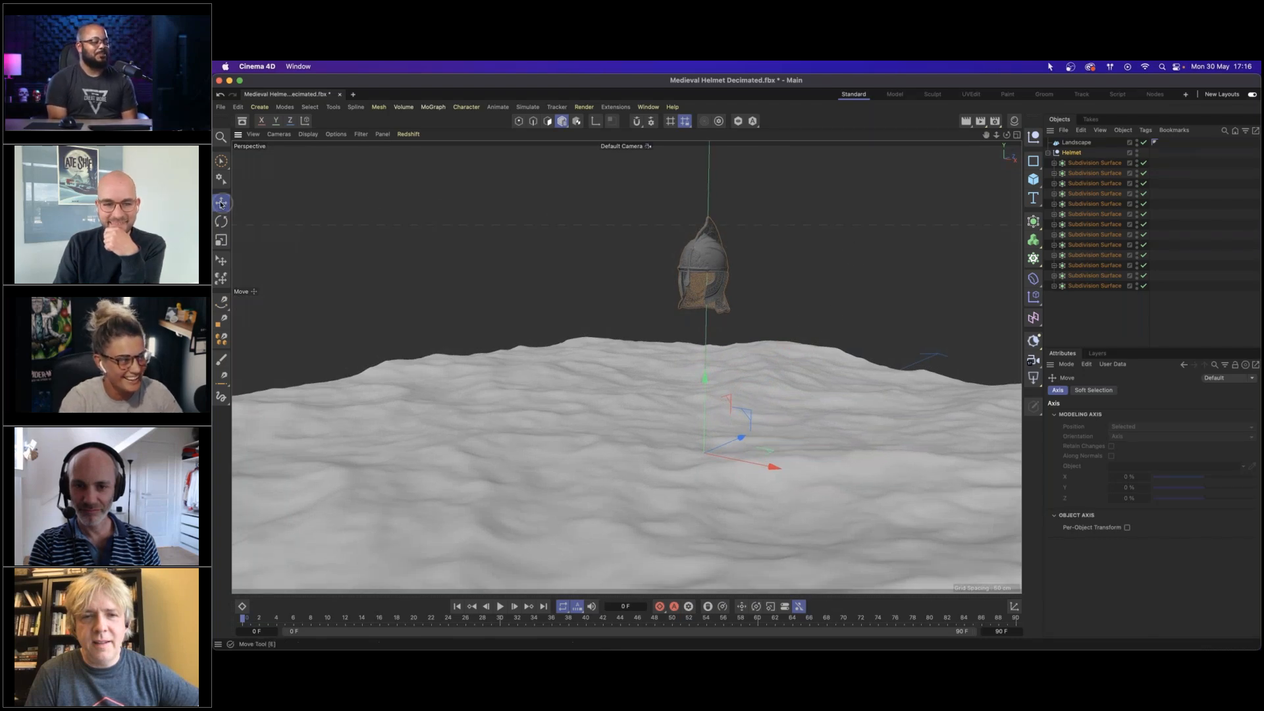
Try the Dynamic Place tool on the Helmet group above the landscape.
mouse_move(697, 264)
left_mouse_down("alt")
mouse_move(816, 269)
mouse_move(685, 262)
left_mouse_up("alt")
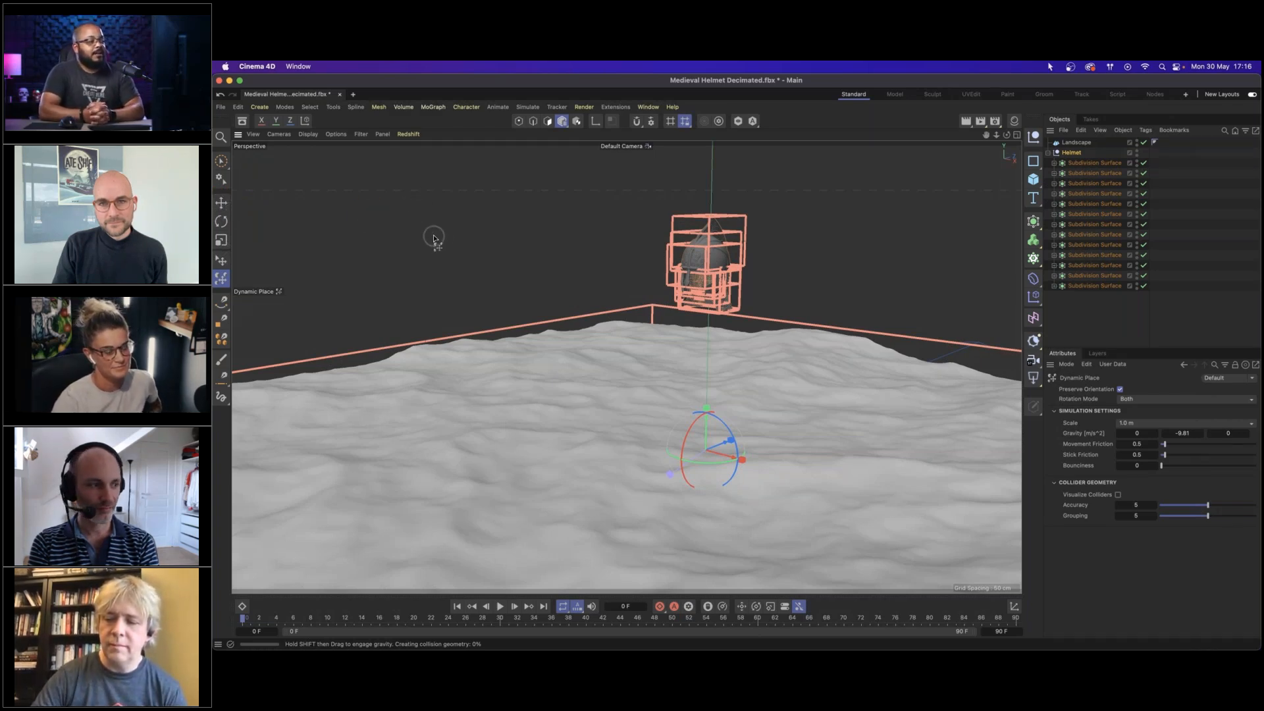
key("e")
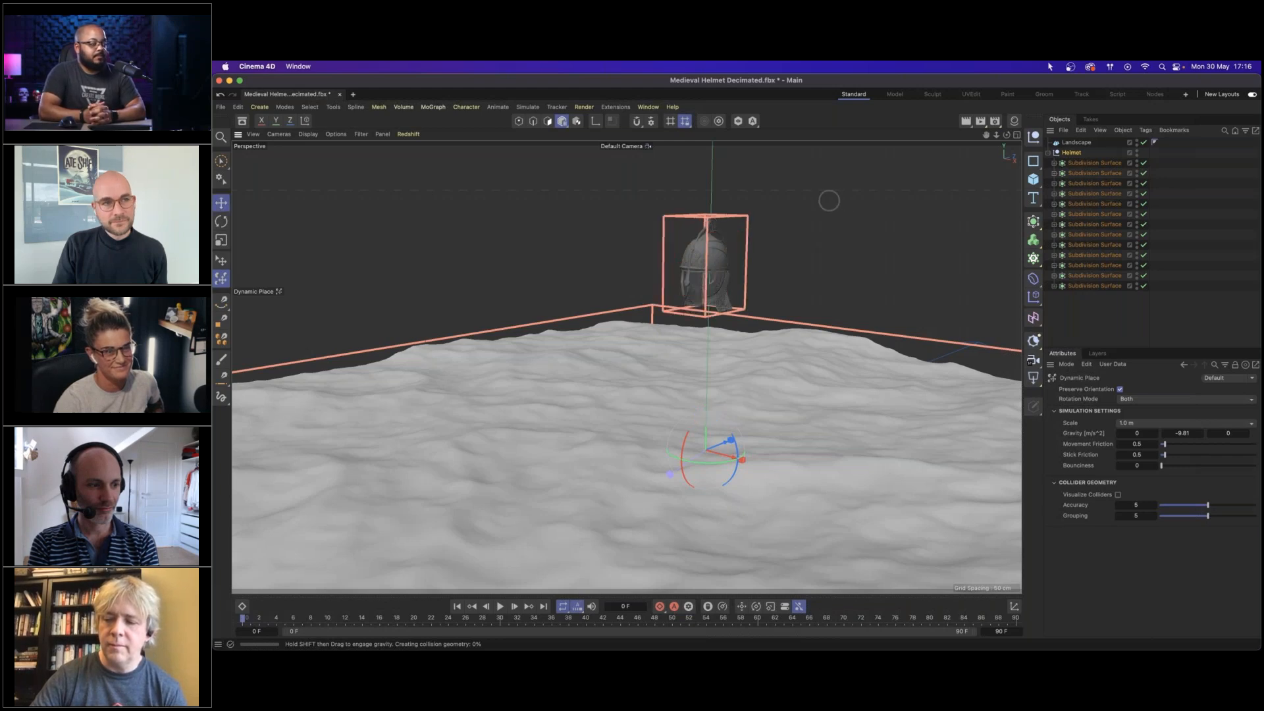
left_click(831, 201)
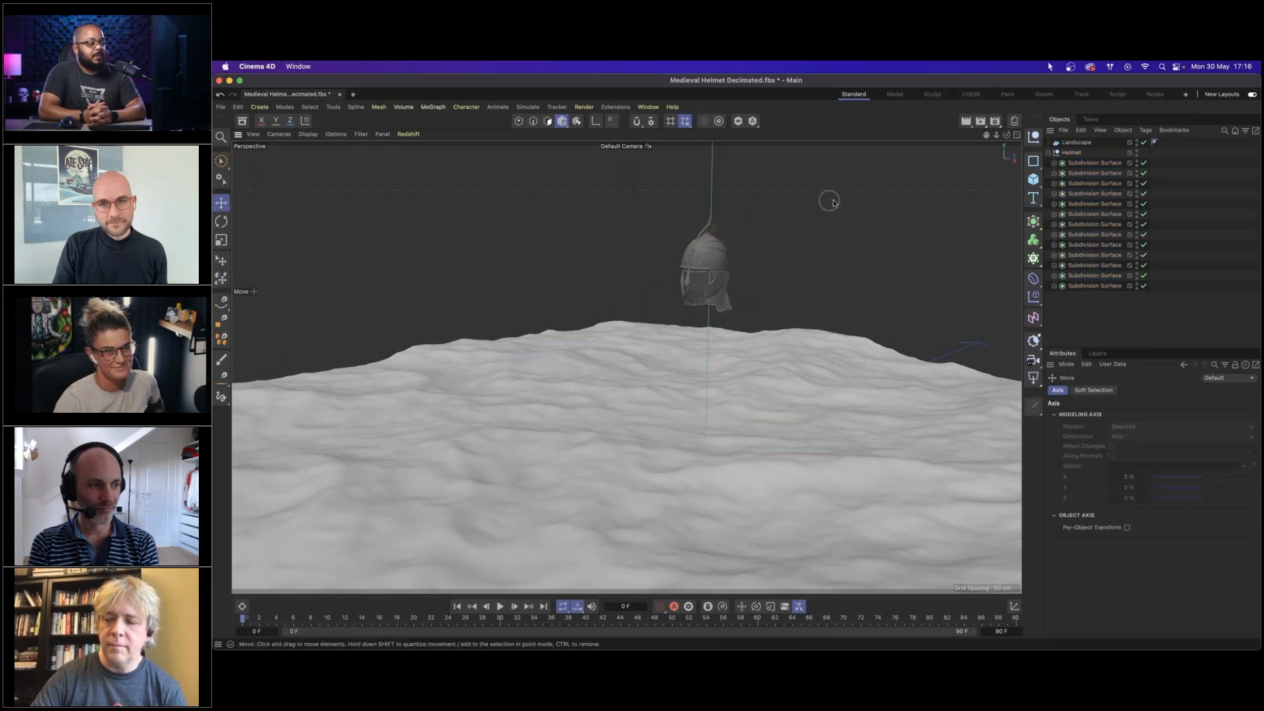
Move the Helmet null's axis up to the middle of the helmet geometry.
left_click(1071, 155)
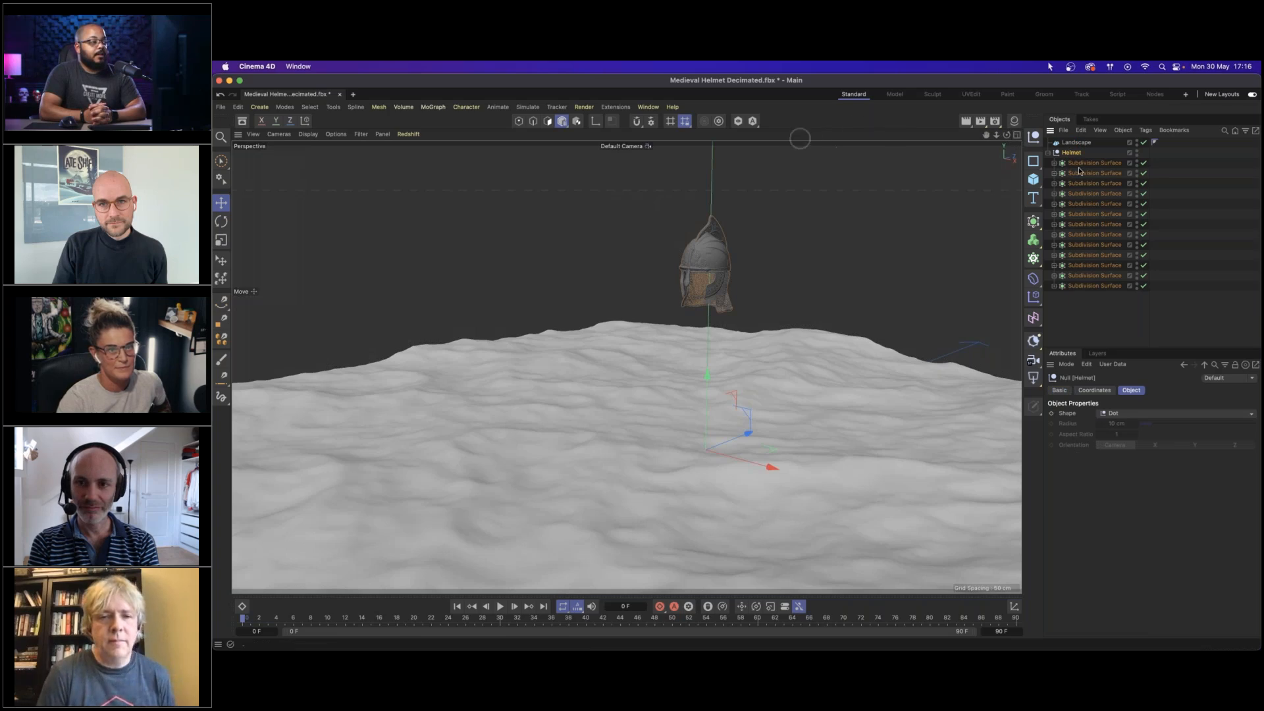
left_click(595, 121)
left_click_drag(706, 379, 707, 209)
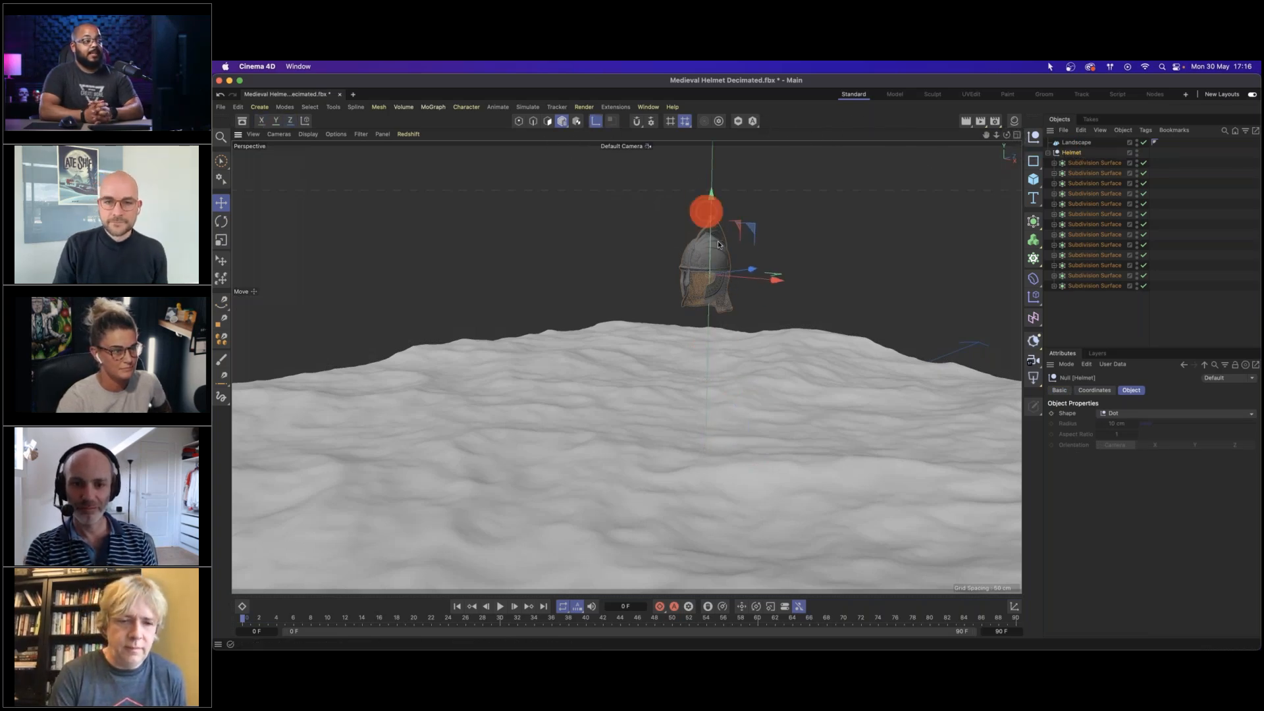
mouse_move(701, 274)
left_mouse_down("alt")
mouse_move(806, 259)
mouse_move(829, 273)
mouse_move(711, 263)
left_mouse_up("alt")
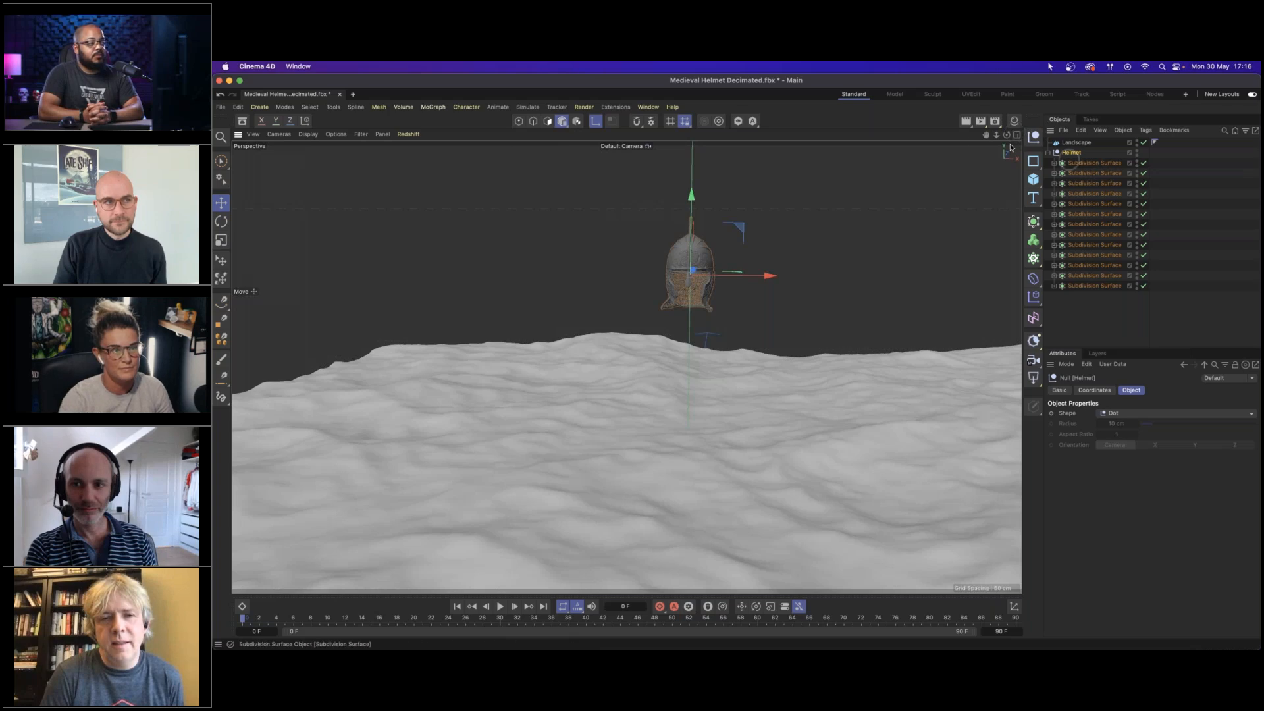
Lower the helmet onto the landscape and rotate it to lie on its side.
mouse_move(695, 211)
left_mouse_down()
mouse_move(693, 332)
mouse_move(692, 321)
mouse_move(612, 359)
mouse_move(702, 391)
mouse_move(757, 358)
mouse_move(648, 405)
mouse_move(668, 374)
mouse_move(737, 374)
mouse_move(765, 410)
mouse_move(725, 407)
left_mouse_up()
key("r")
key("e")
left_click_drag(688, 306, 683, 328)
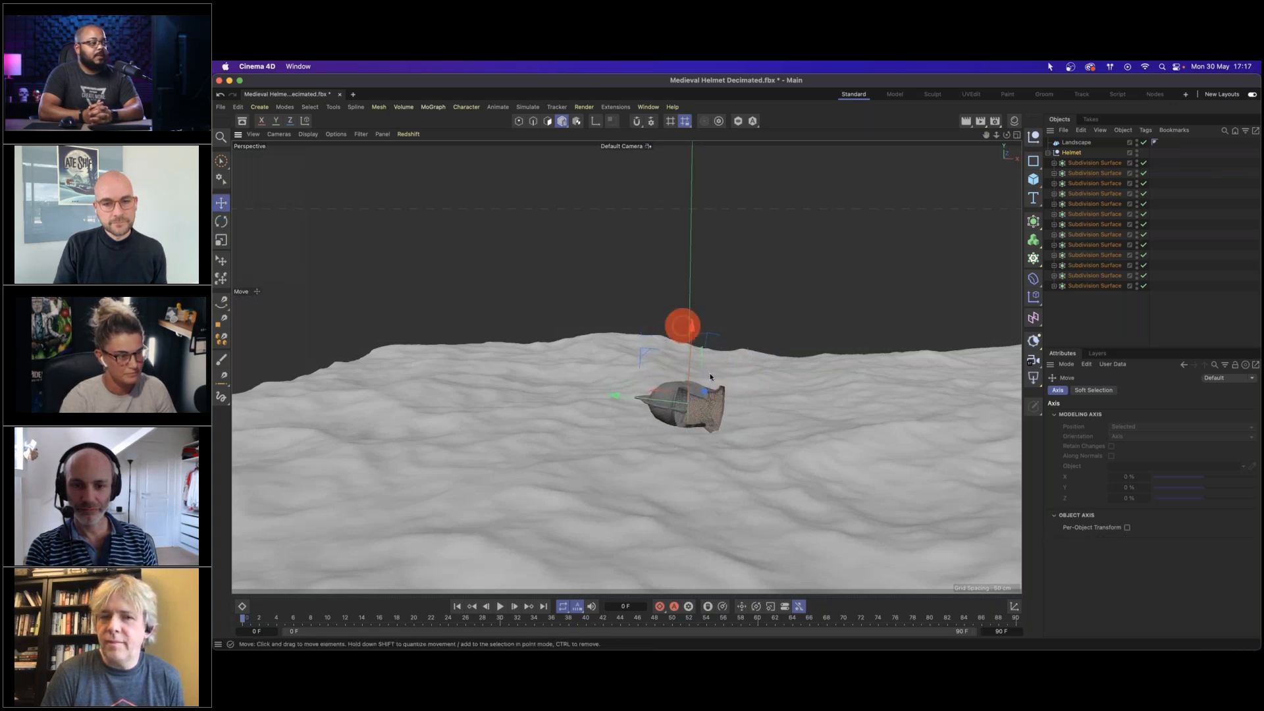
Adjust the lying helmet's rotation and nudge its height so it rests on the terrain.
mouse_move(688, 411)
left_mouse_down("alt")
mouse_move(726, 393)
mouse_move(706, 418)
mouse_move(673, 410)
left_mouse_up("alt")
right_click_drag(673, 410, 768, 398, "alt")
mouse_move(737, 417)
left_mouse_down("alt")
mouse_move(690, 431)
mouse_move(655, 422)
left_mouse_up("alt")
key("r")
left_click_drag(643, 365, 664, 394)
key("e")
left_click_drag(678, 340, 677, 336)
left_click_drag(677, 428, 644, 424, "alt")
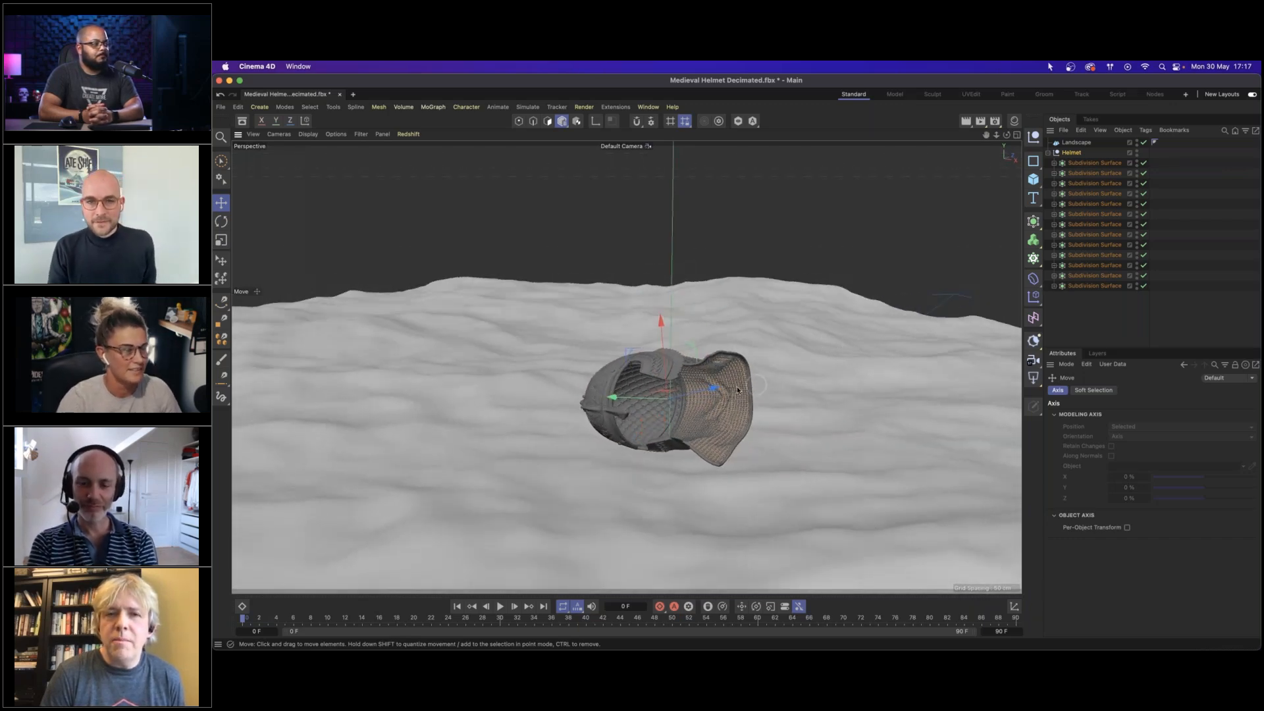
Review the scene's material list and the renderer choices in the render settings.
left_click(1014, 121)
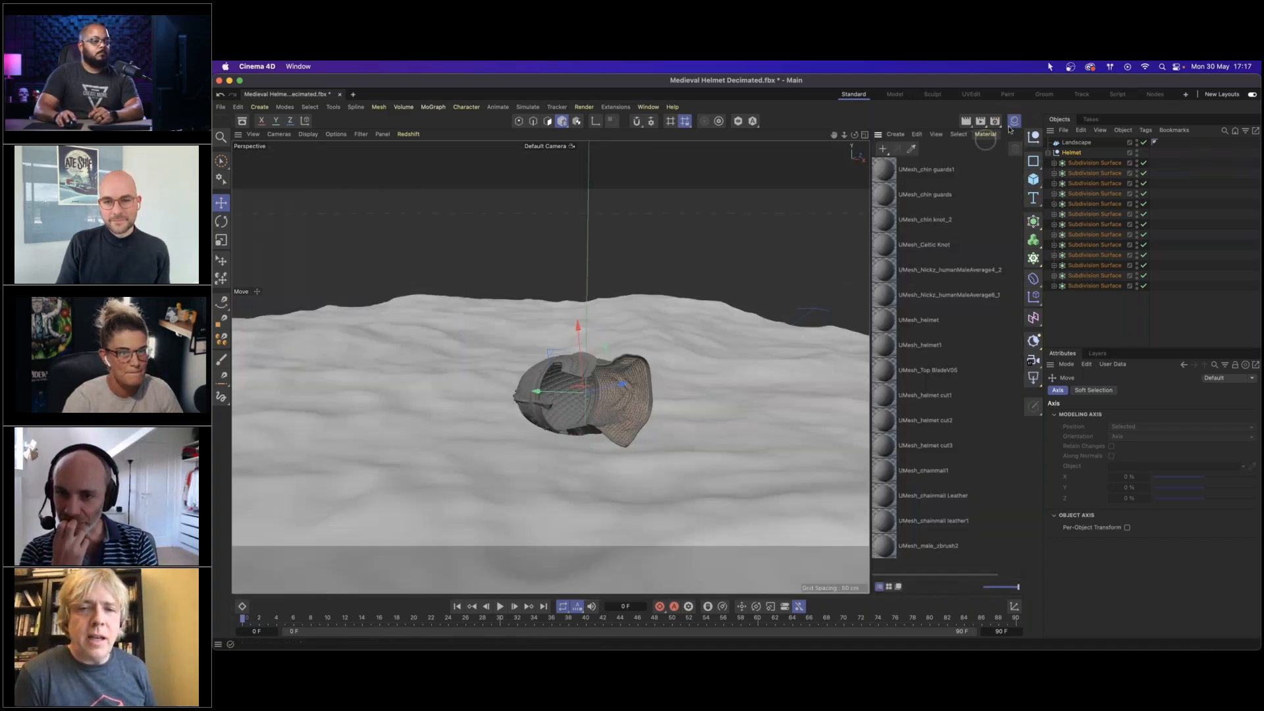
left_click(995, 121)
left_click(1004, 140)
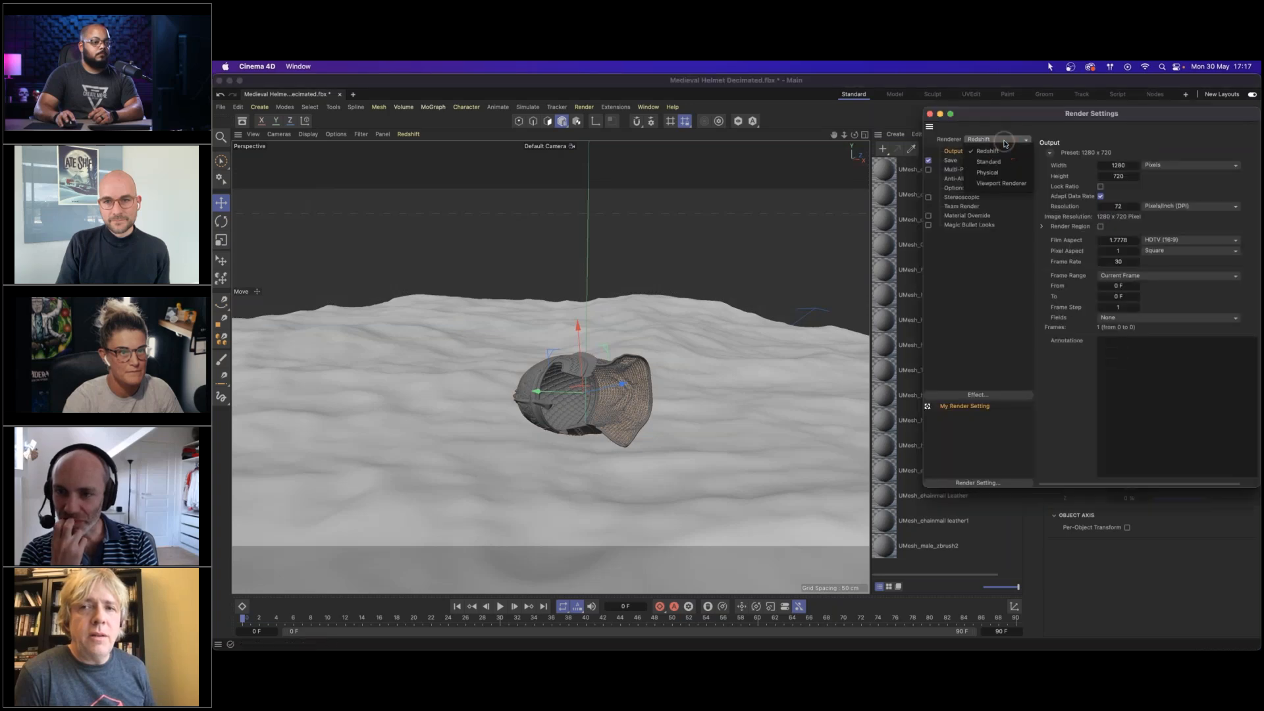
left_click(930, 114)
left_click(1015, 121)
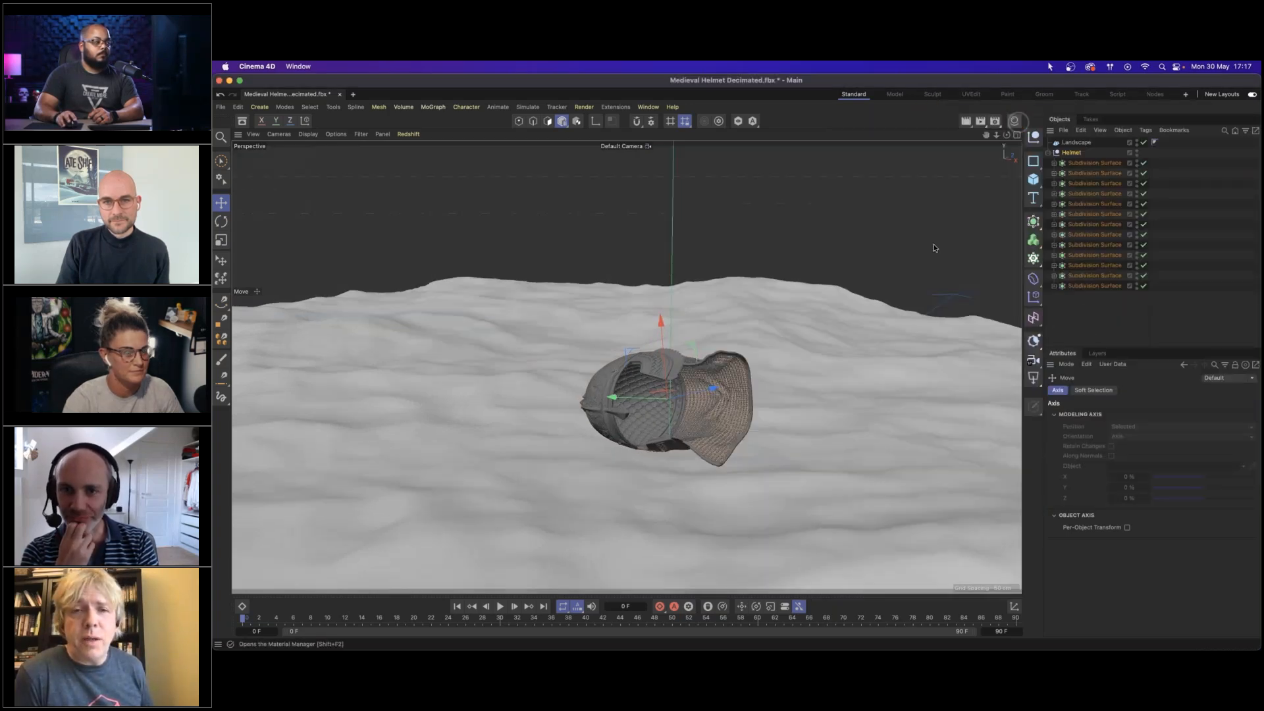
Add a camera at a low three-quarter view of the helmet across the landscape.
mouse_move(676, 434)
left_mouse_down("alt")
mouse_move(753, 416)
mouse_move(679, 414)
left_mouse_up("alt")
right_click_drag(679, 414, 710, 414, "alt")
left_click_drag(710, 414, 949, 193, "alt")
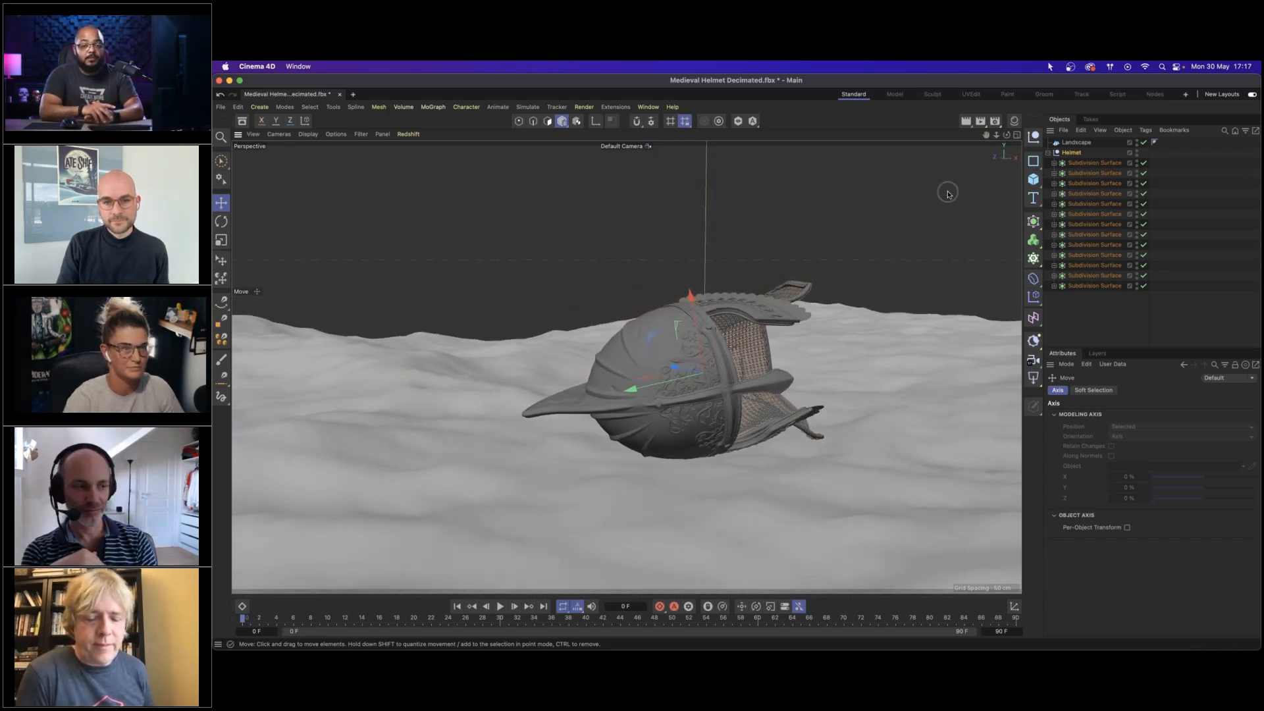
left_click(1021, 137)
left_click(1021, 136)
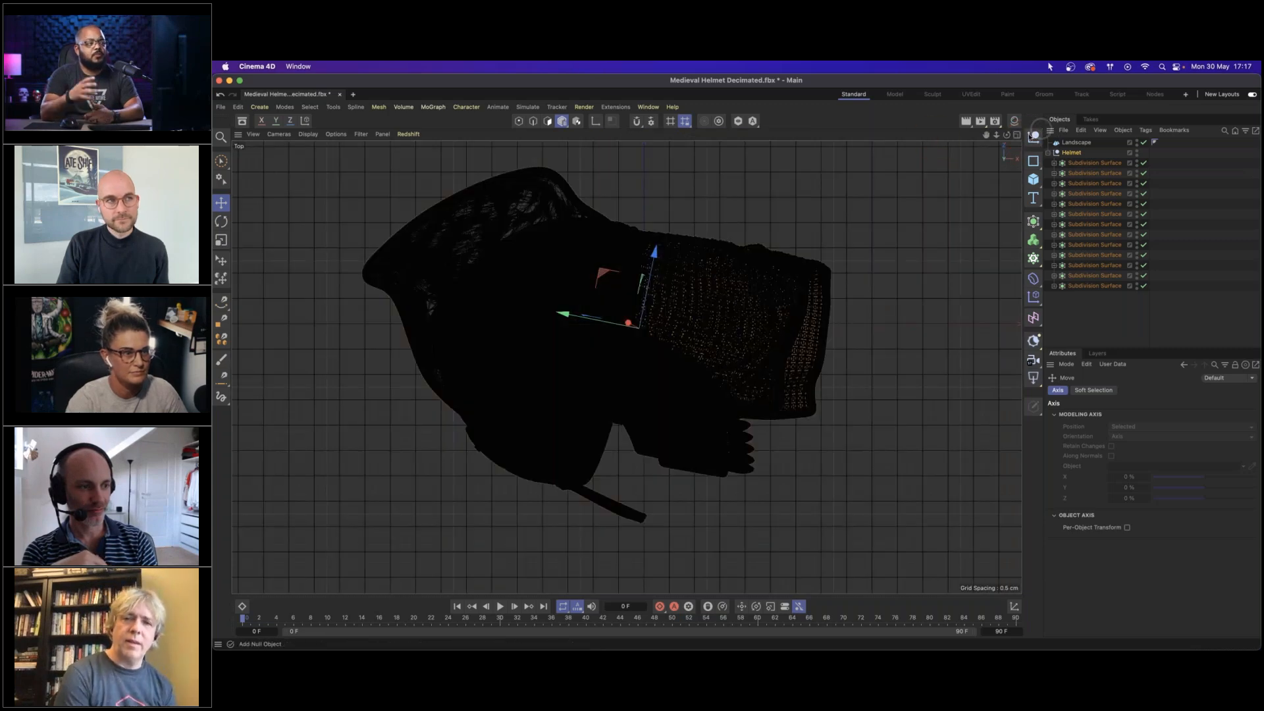
left_click(1018, 136)
left_click(621, 134)
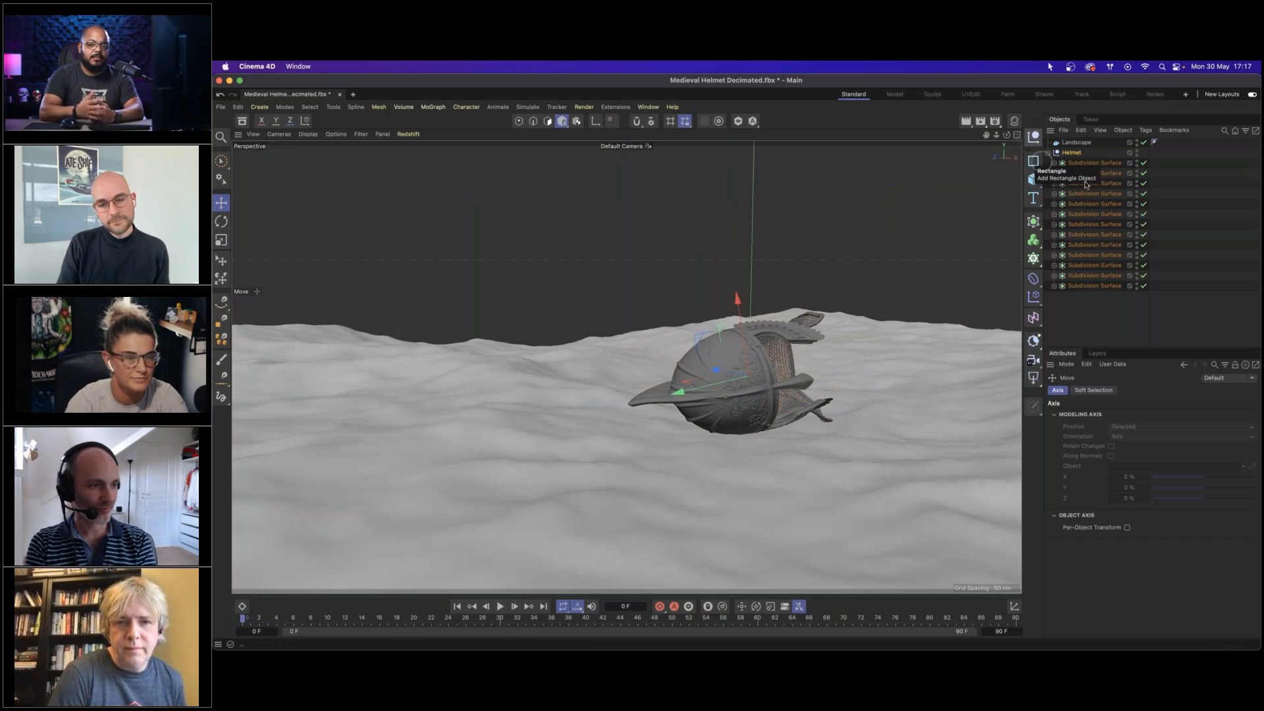
left_click(1086, 143)
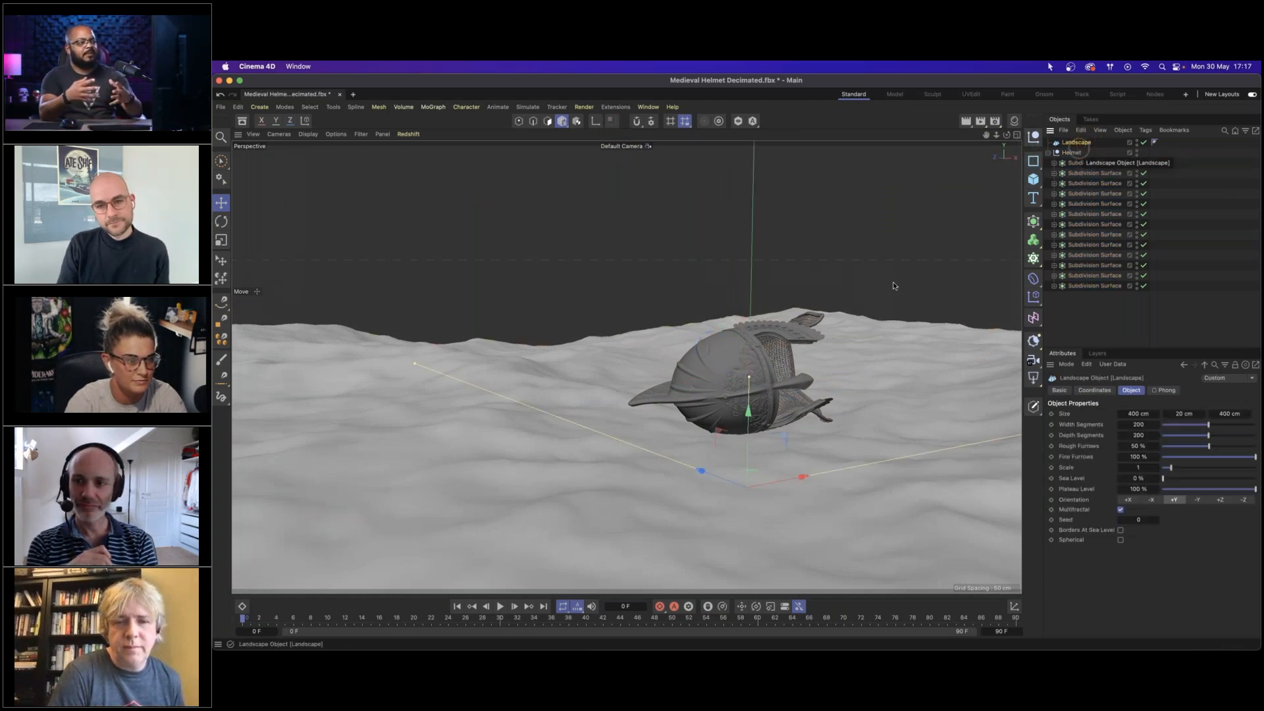
left_click(1033, 360)
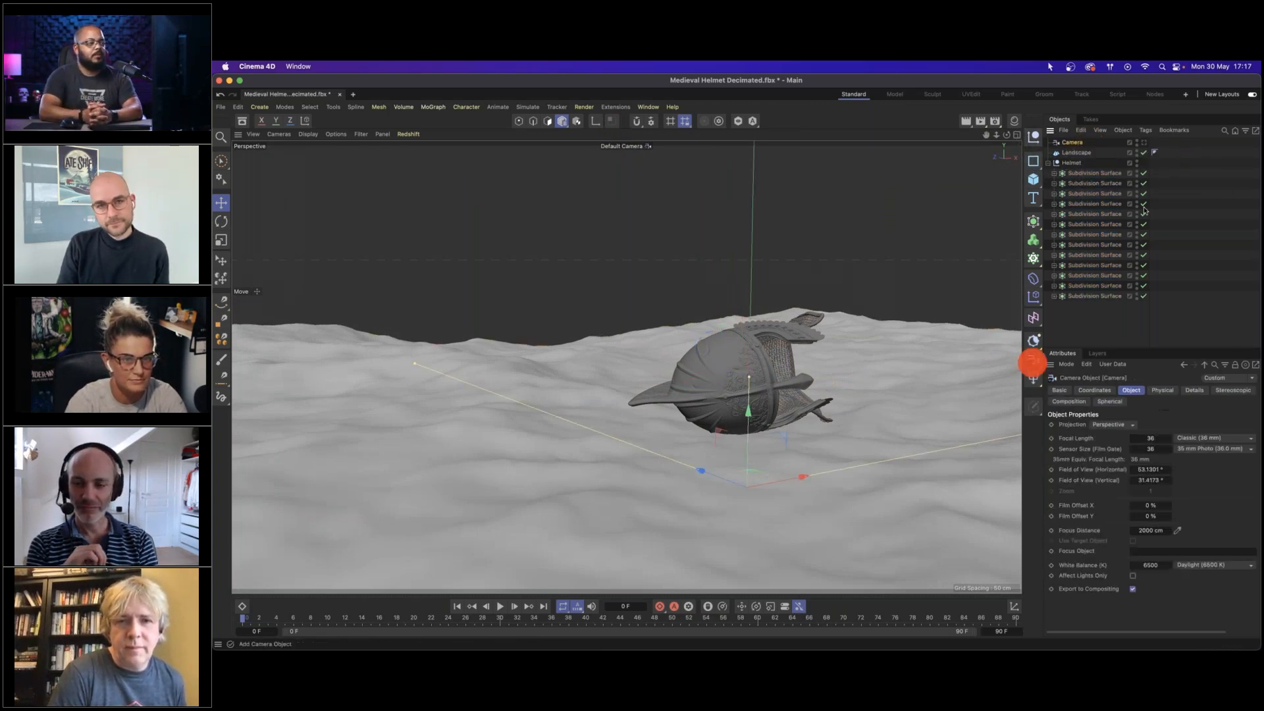
Look through the new camera, set its focal length to 80 mm and reframe the helmet.
left_click(1146, 143)
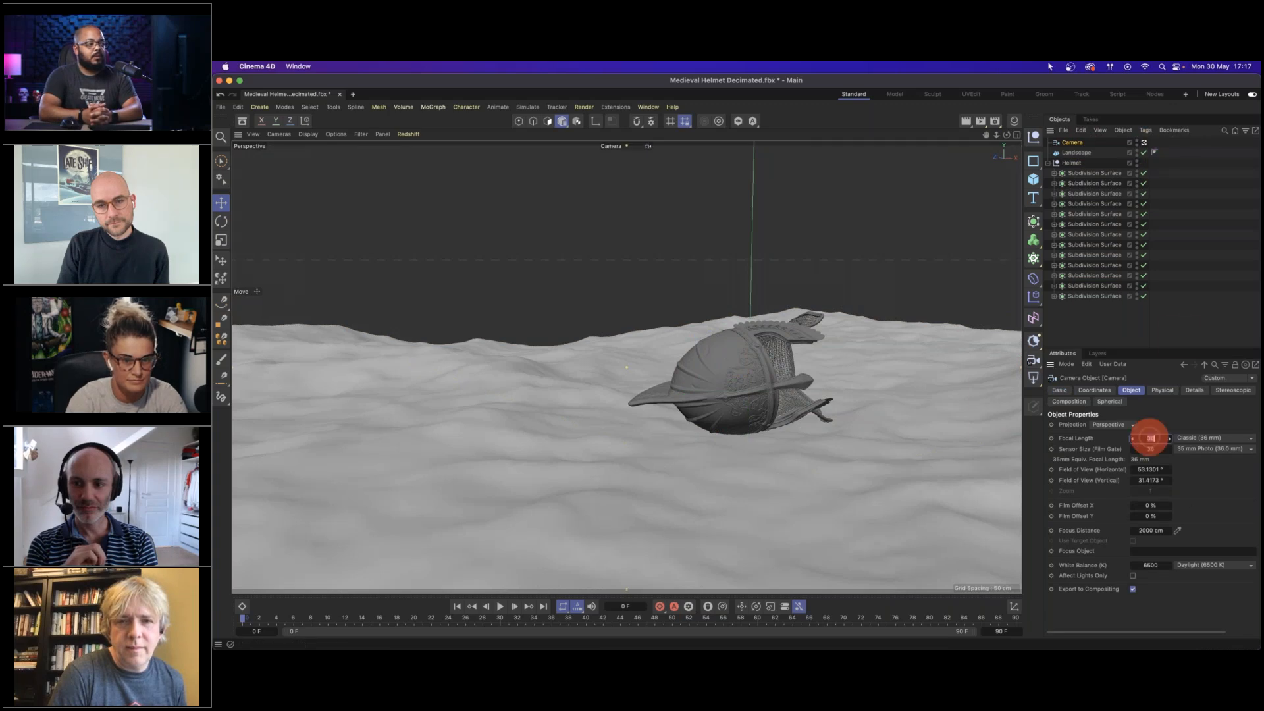
key("Return")
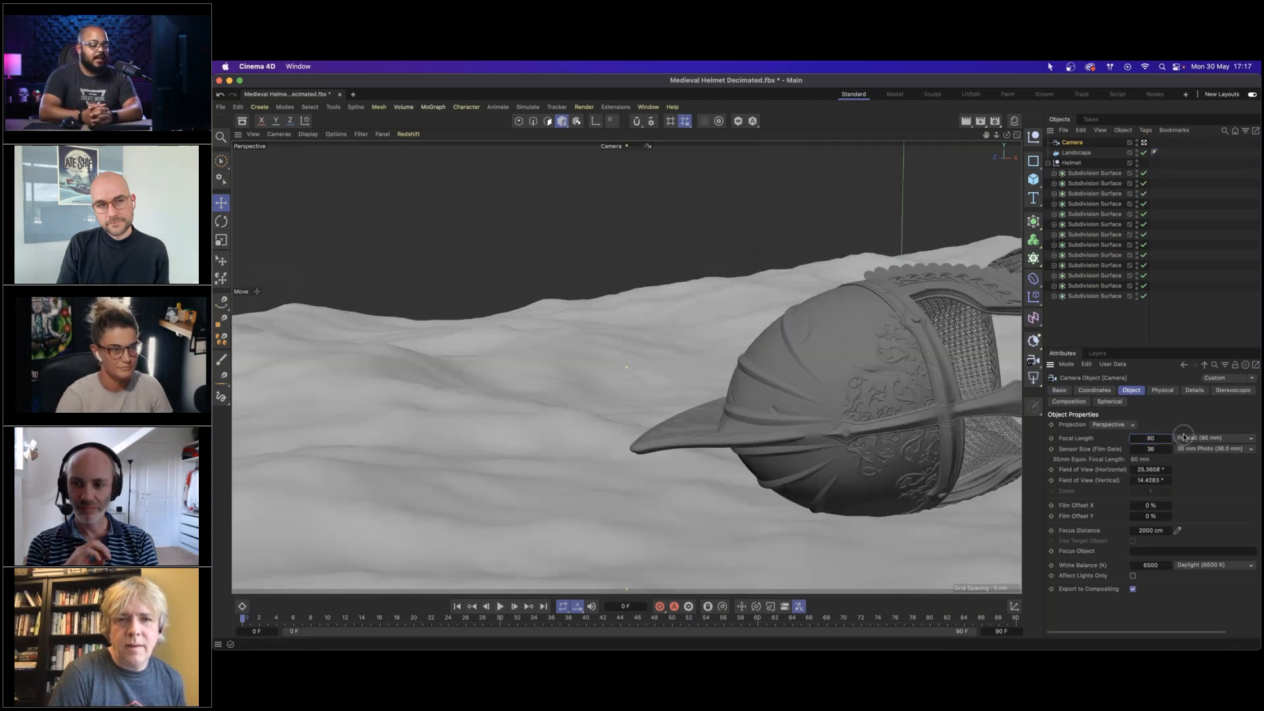
mouse_move(892, 458)
left_mouse_down("alt")
mouse_move(761, 458)
mouse_move(778, 443)
mouse_move(744, 446)
mouse_move(777, 445)
left_mouse_up("alt")
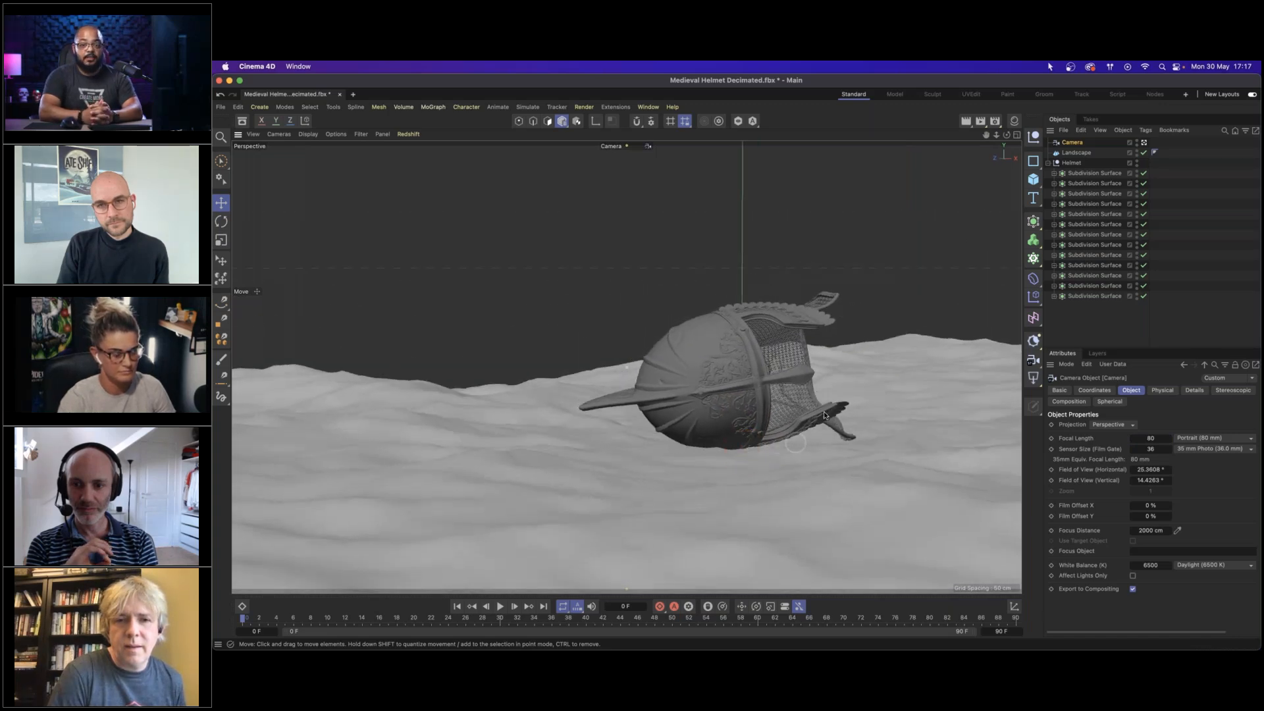
Shift the landscape horizontally in plan so that the helmet lies on a different part of the terrain.
left_click(1016, 137)
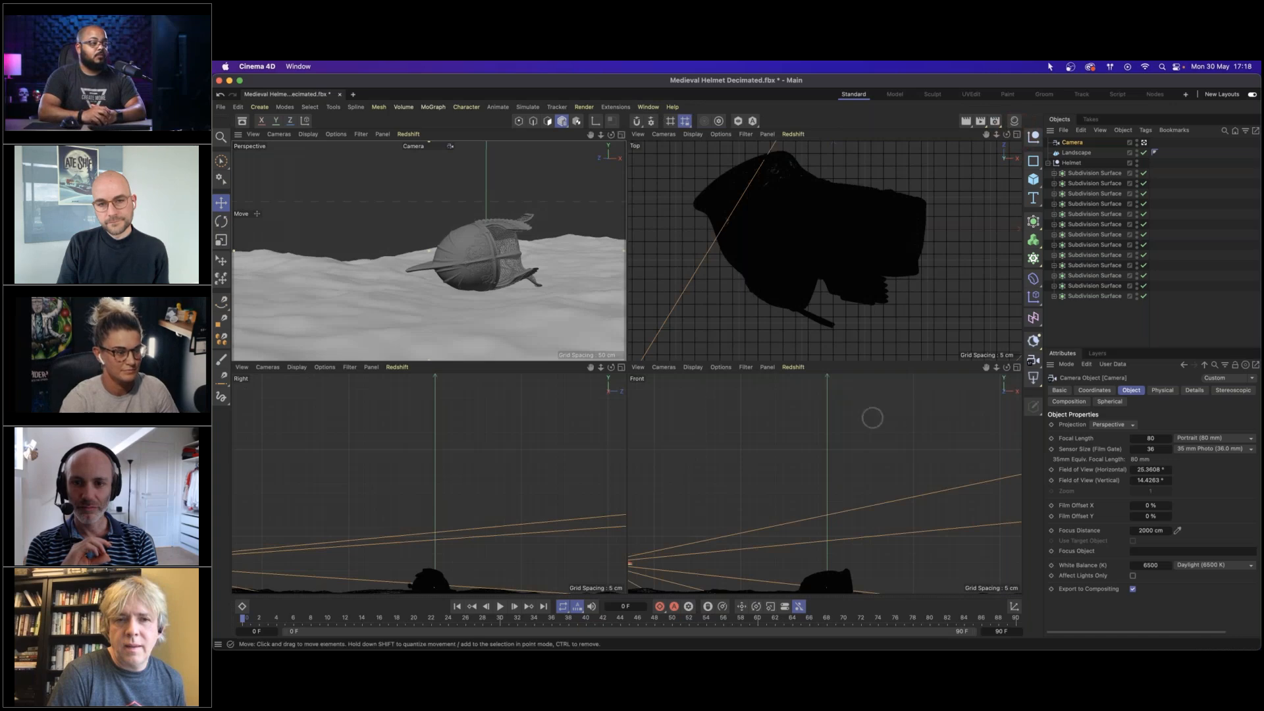
right_click_drag(955, 300, 849, 303, "alt")
middle_click_drag(990, 324, 868, 295, "alt")
right_click_drag(868, 296, 829, 305, "alt")
left_click_drag(837, 325, 855, 298)
key("super+z")
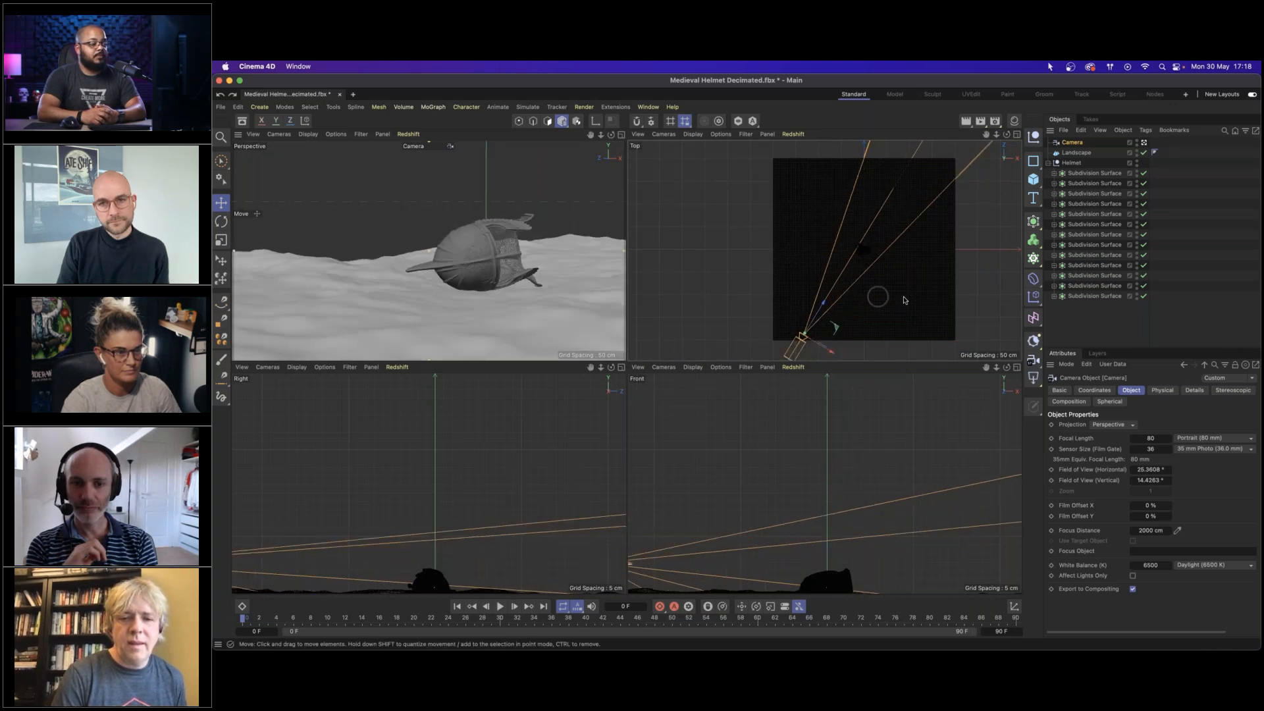
left_click(878, 300)
mouse_move(889, 219)
left_mouse_down()
mouse_move(905, 200)
mouse_move(898, 212)
left_mouse_up()
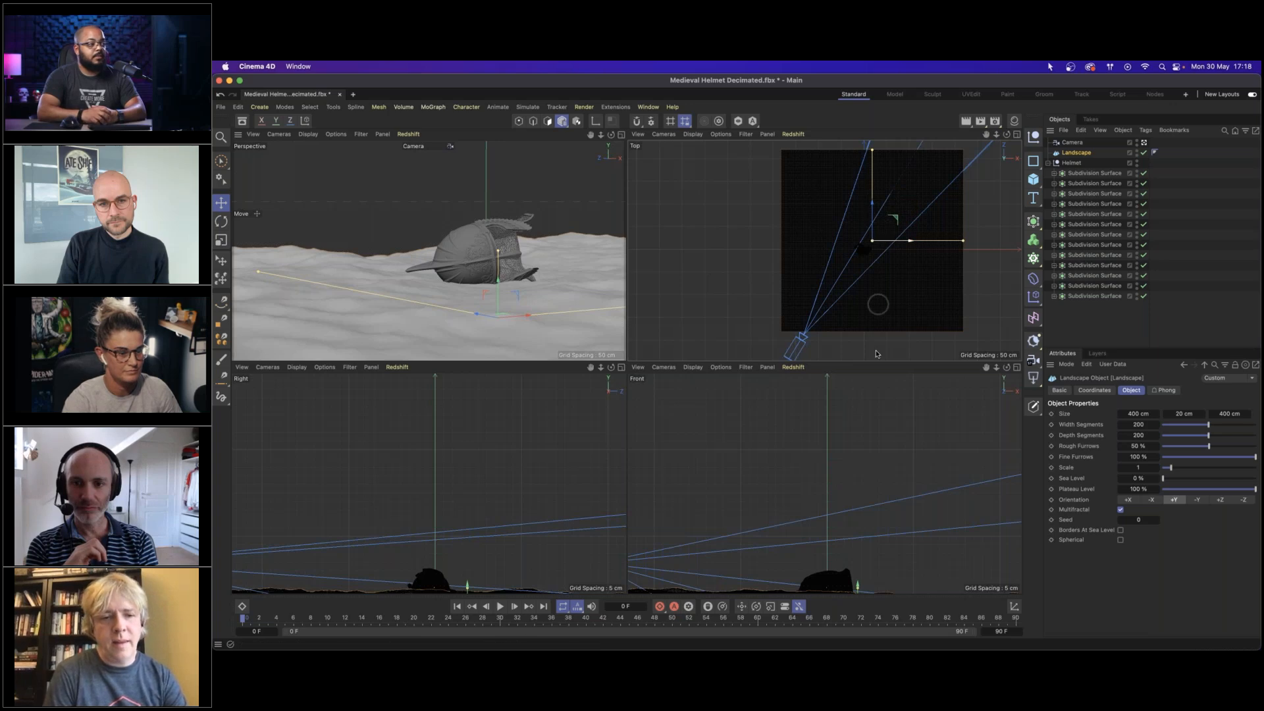
Lower the landscape slightly in the front view, beneath the helmet.
middle_click_drag(890, 519, 849, 546, "alt")
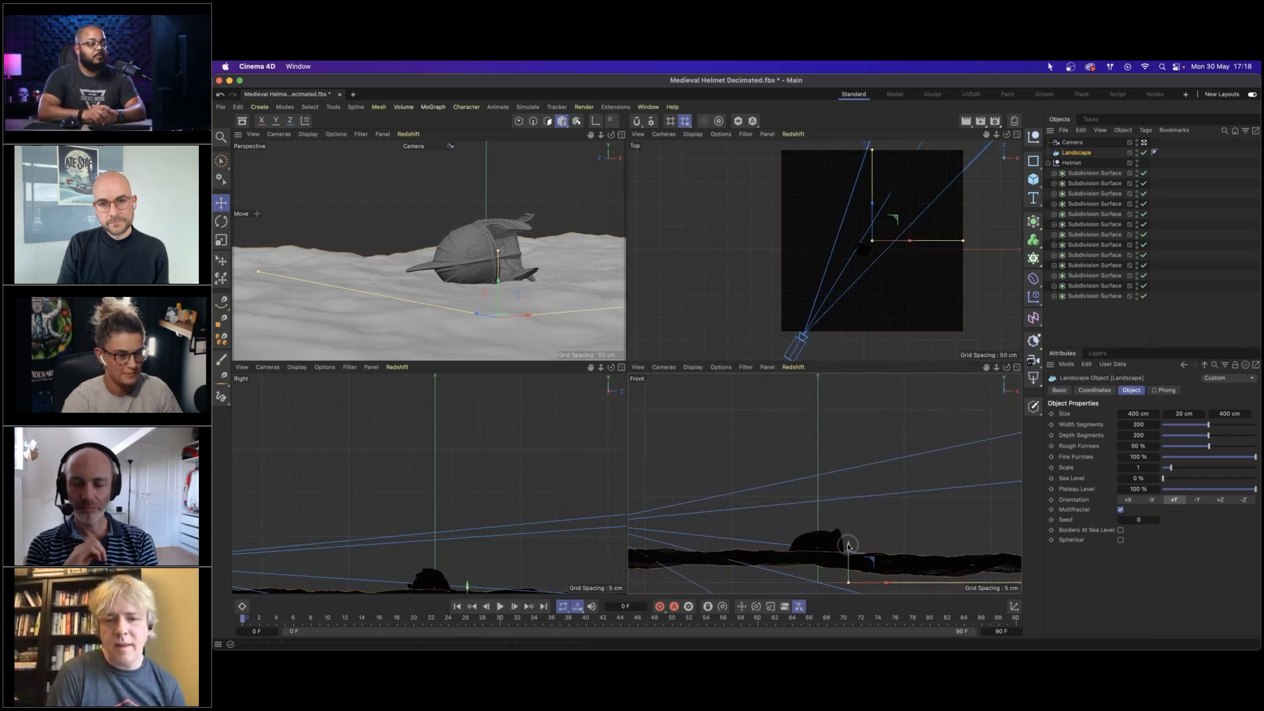
left_click_drag(848, 547, 849, 564)
key("super+z")
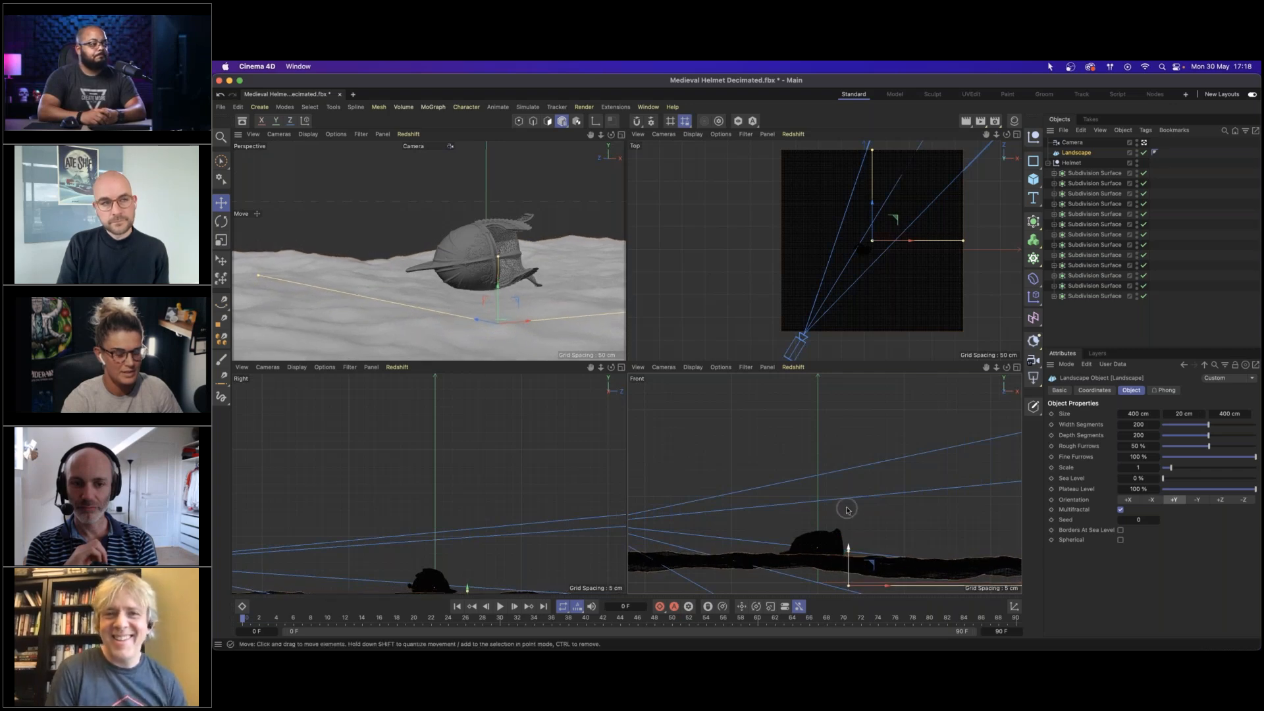
Lower the Helmet group to rest on the terrain and adjust the camera framing around it.
left_click(619, 134)
left_click_drag(821, 377, 720, 346, "alt")
left_click(1071, 162)
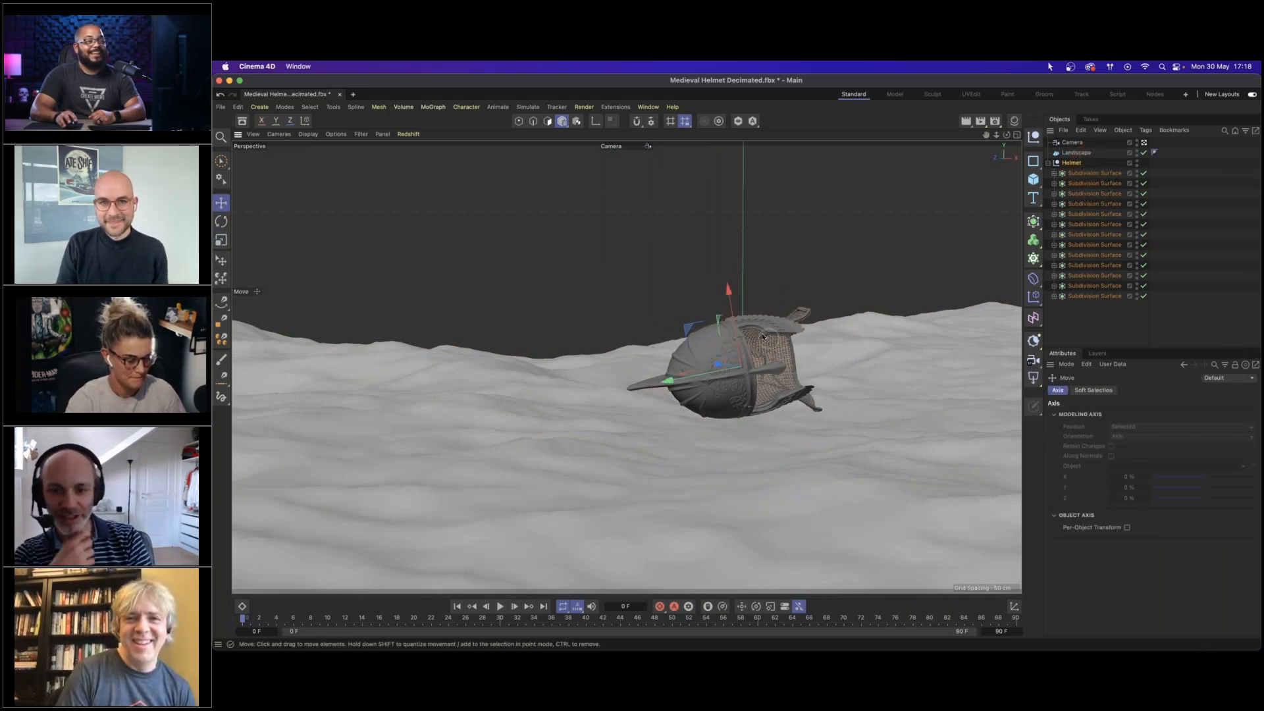
left_click_drag(728, 291, 729, 311)
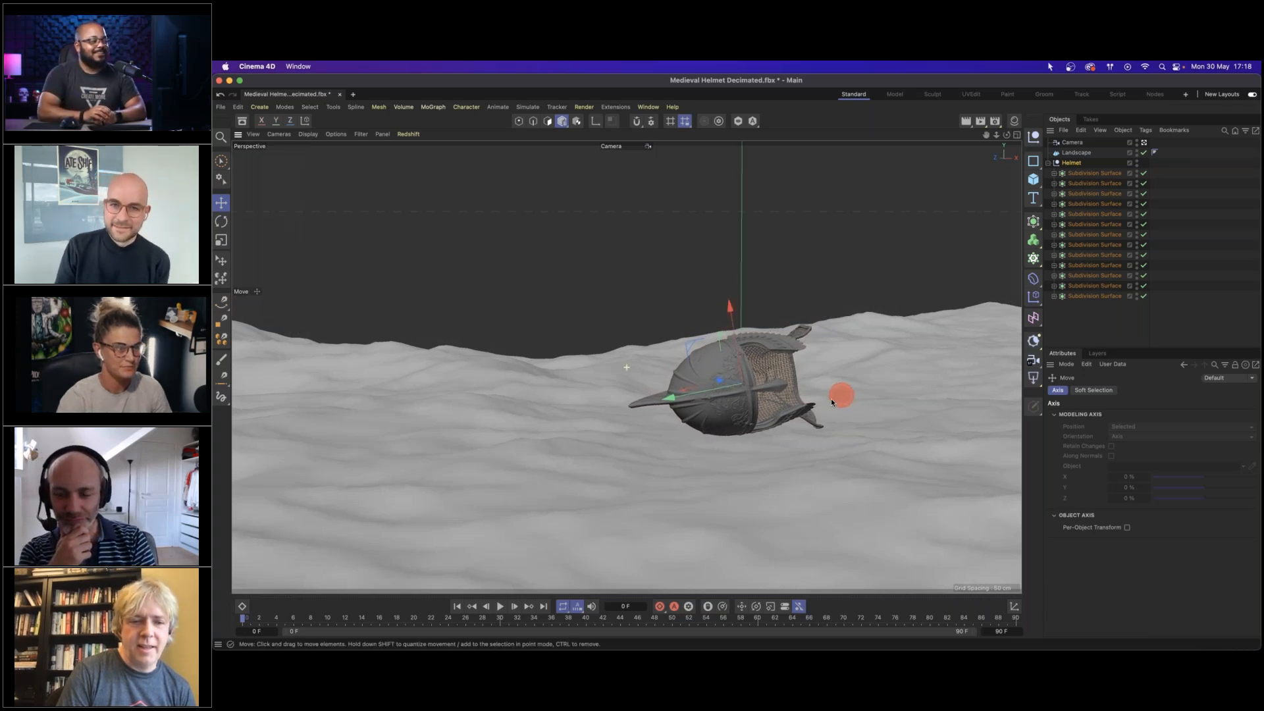
left_click_drag(832, 403, 840, 399, "alt")
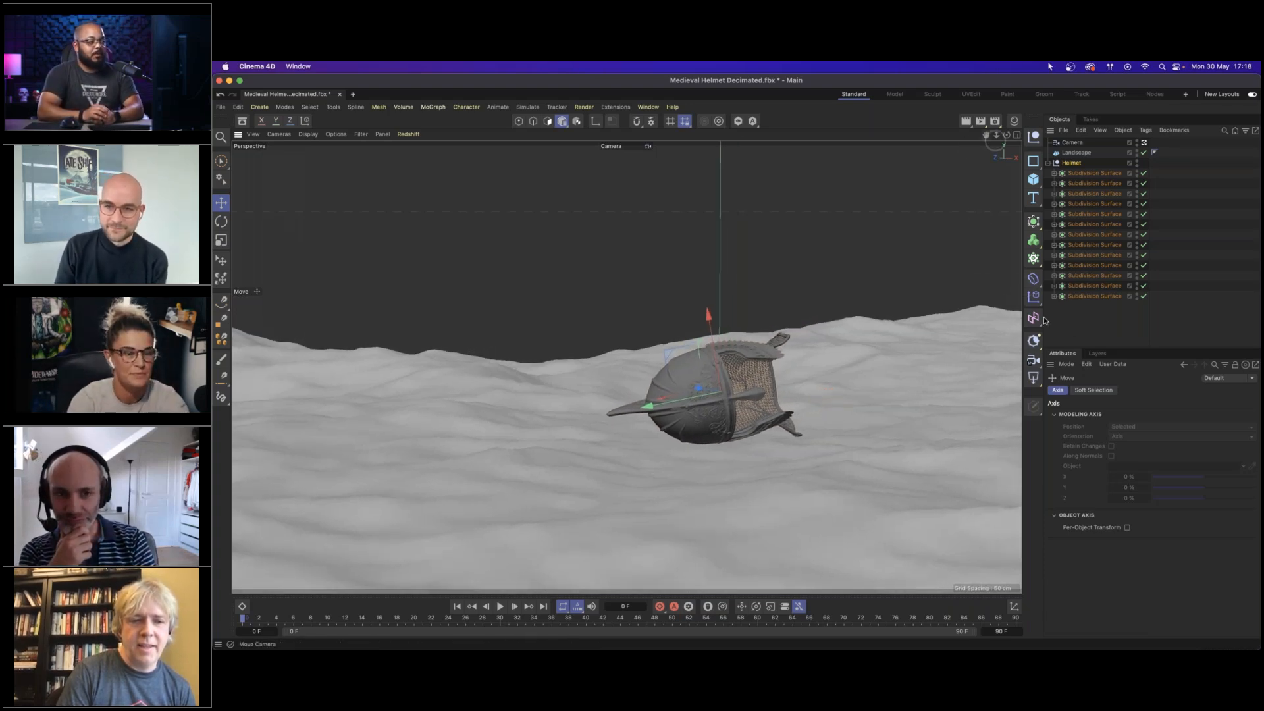
Open the Redshift RenderView, dock it beside the viewport and start an interactive render.
left_click(1075, 143)
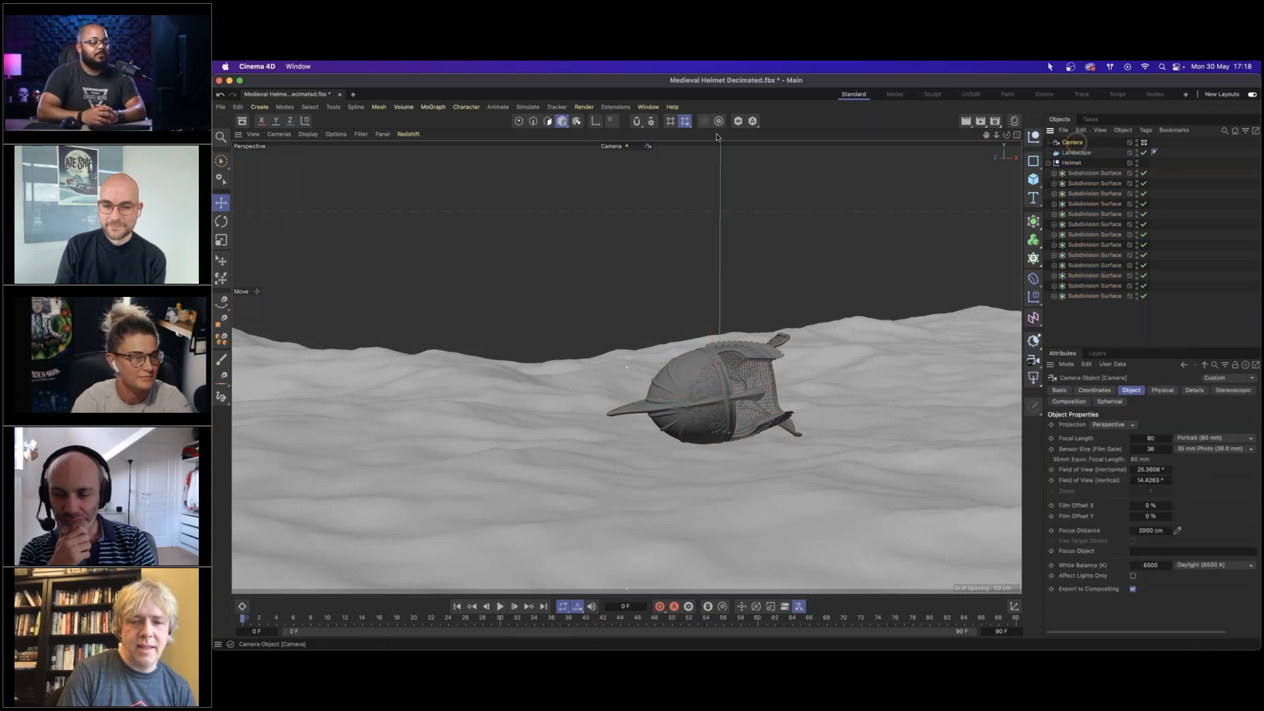
left_click(650, 108)
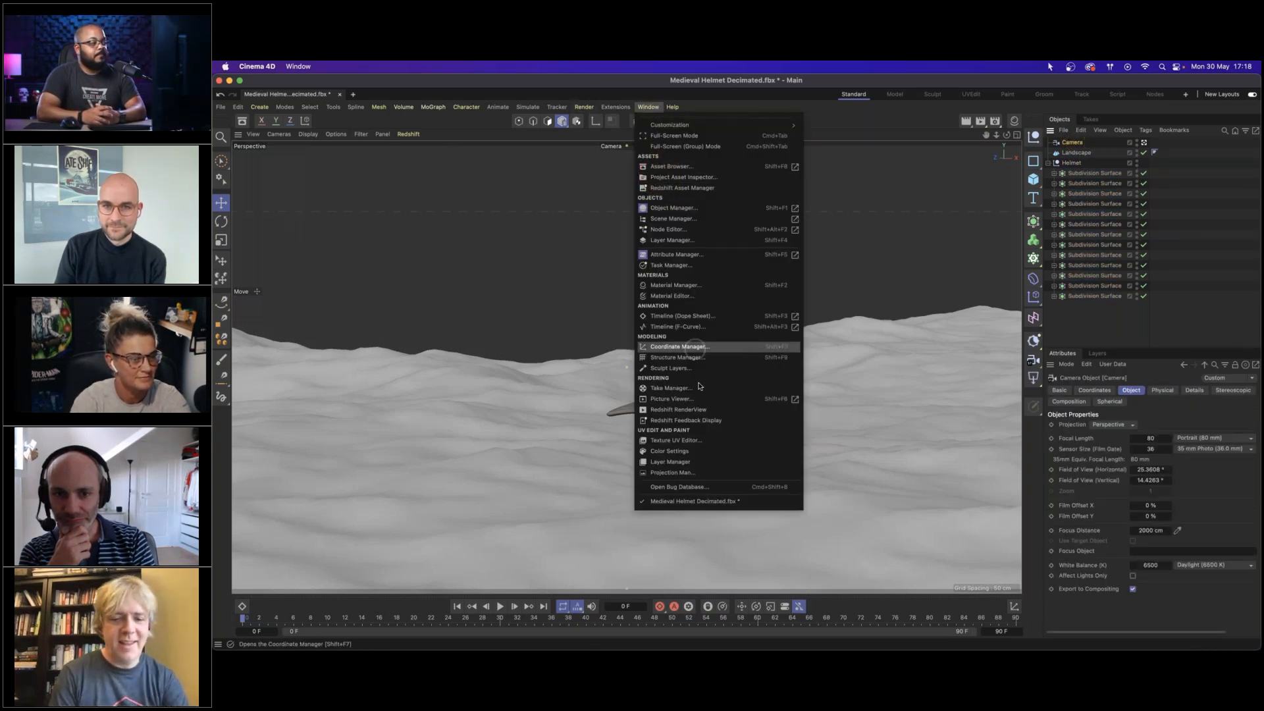
left_click(703, 411)
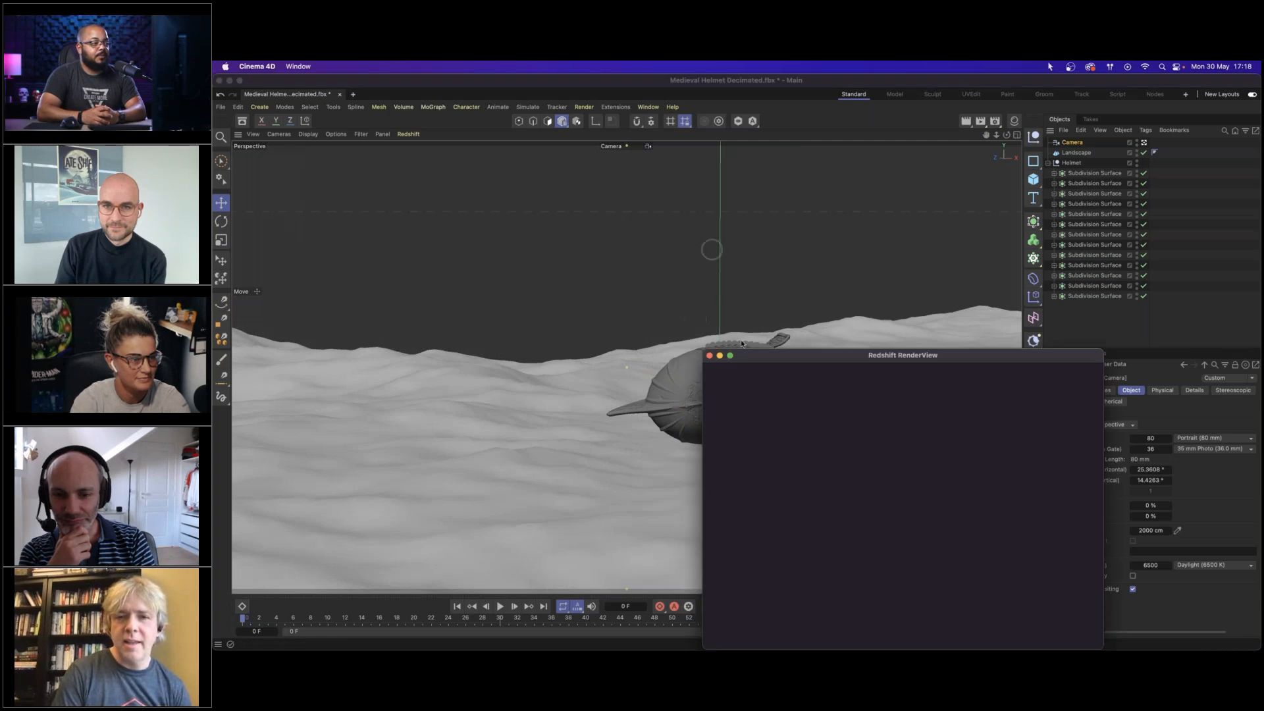
left_click_drag(334, 211, 333, 211)
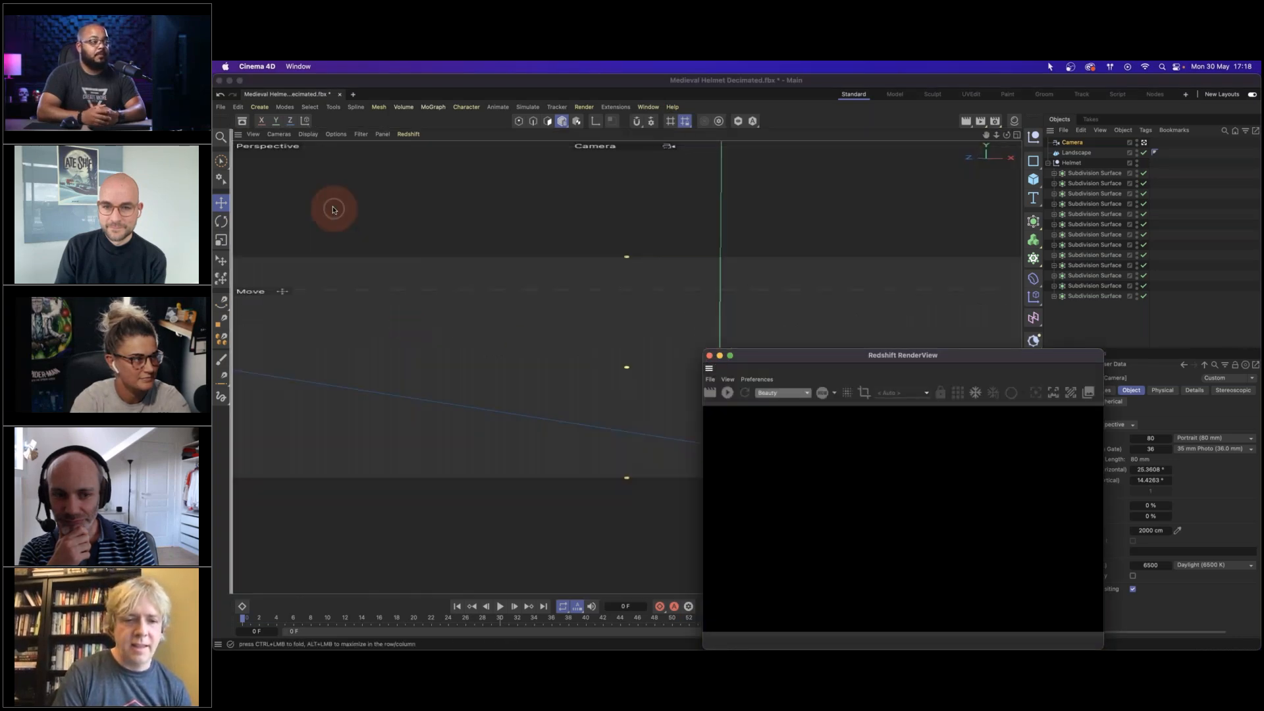
left_click(258, 172)
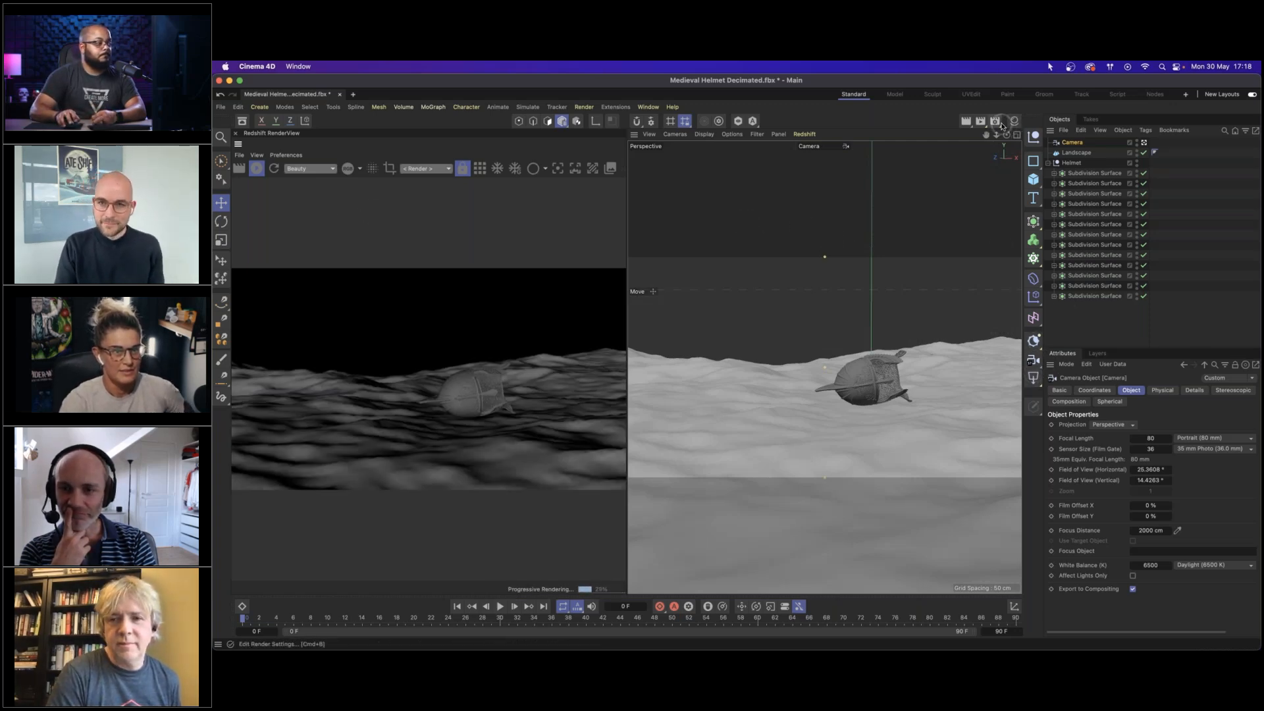
Set the render output size to 1080 by 1350 pixels.
left_click(996, 122)
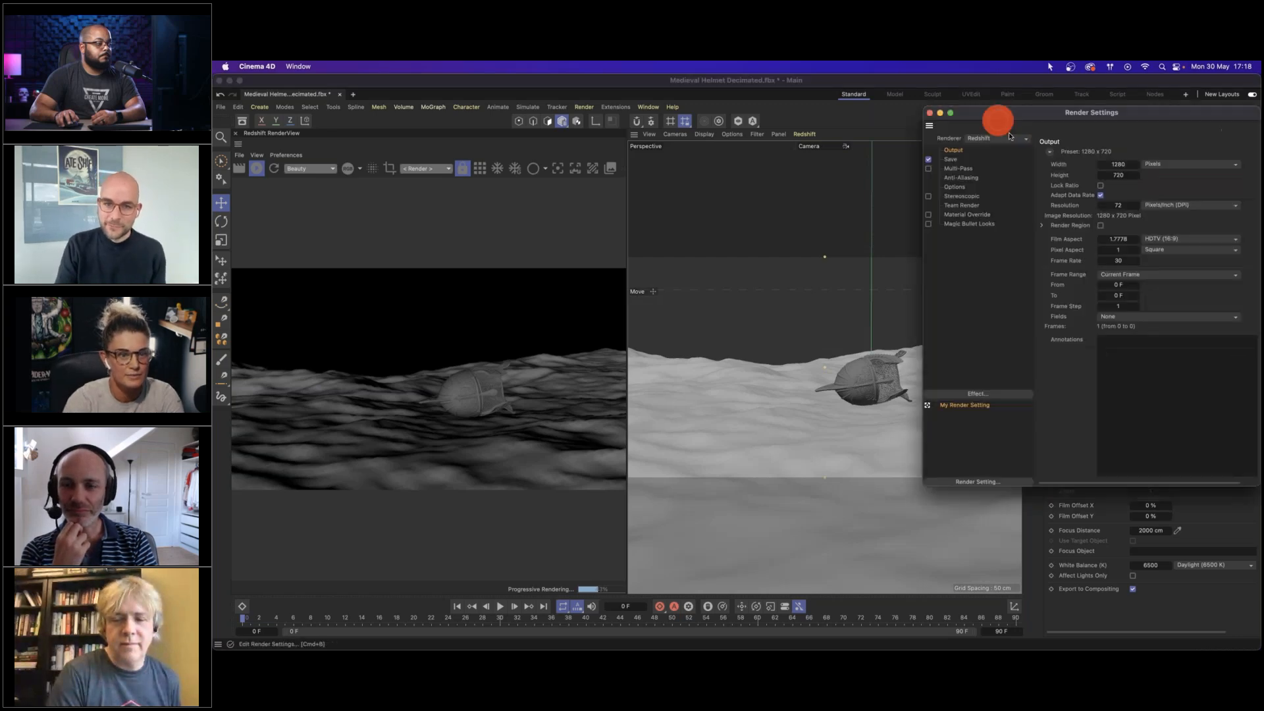
type("1080")
key("Tab")
type("1350")
key("Return")
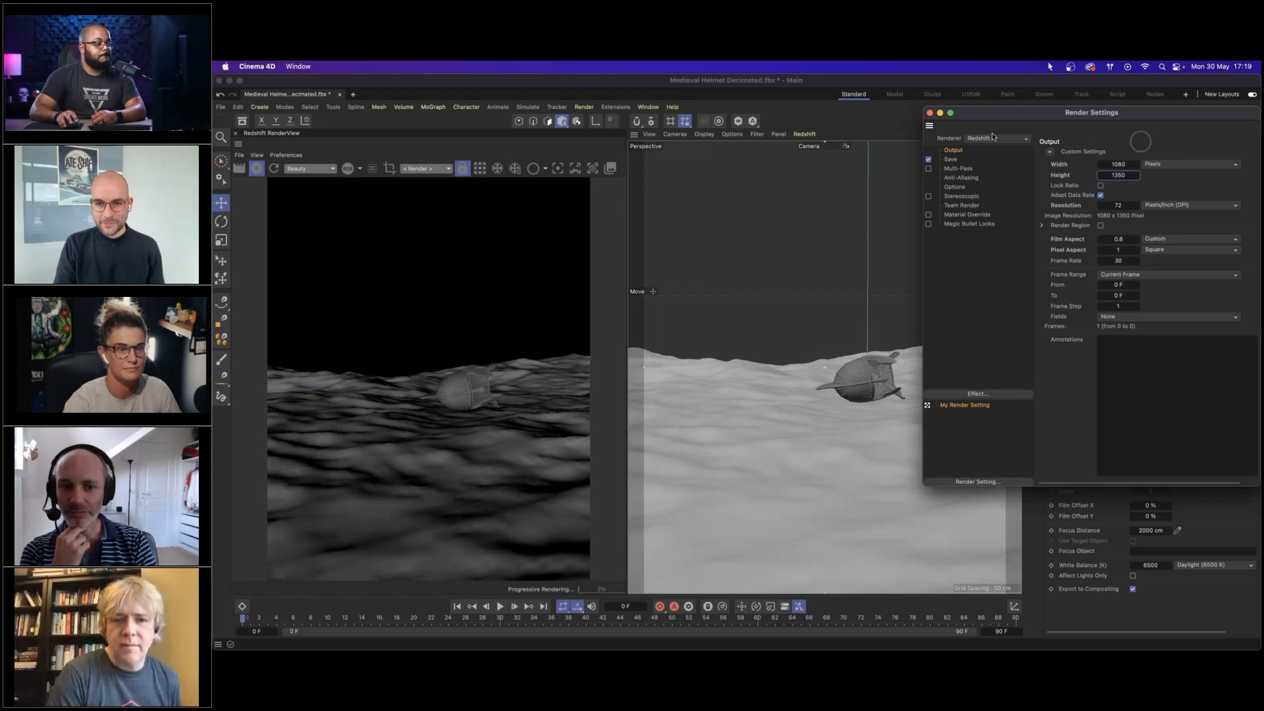
Switch to another renderer and back to Redshift to refresh its options, and close the render settings.
left_click(1016, 140)
left_click(1012, 152)
left_click(993, 140)
left_click(993, 161)
left_click(998, 138)
left_click(996, 150)
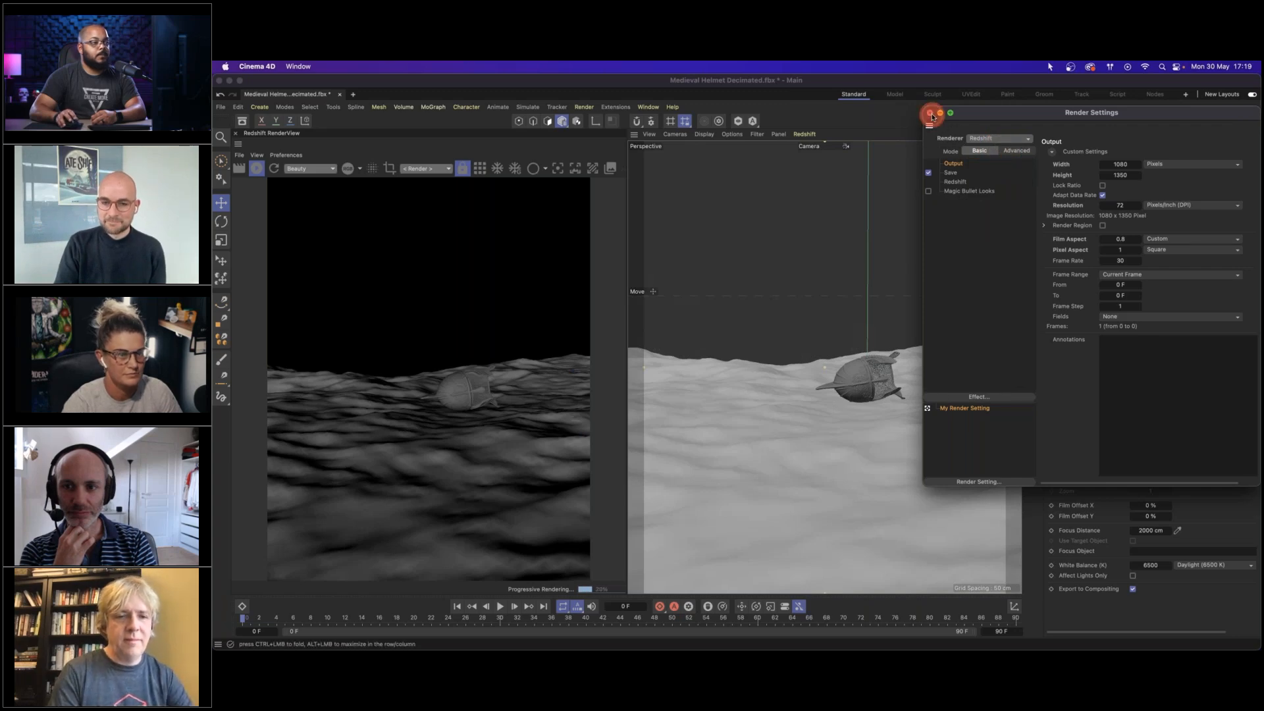
left_click(929, 112)
Move the camera closer and turn it so the helmet is centred in the portrait frame.
left_click(1077, 143)
right_click_drag(870, 392, 934, 380, "alt")
left_click_drag(814, 369, 870, 382, "alt")
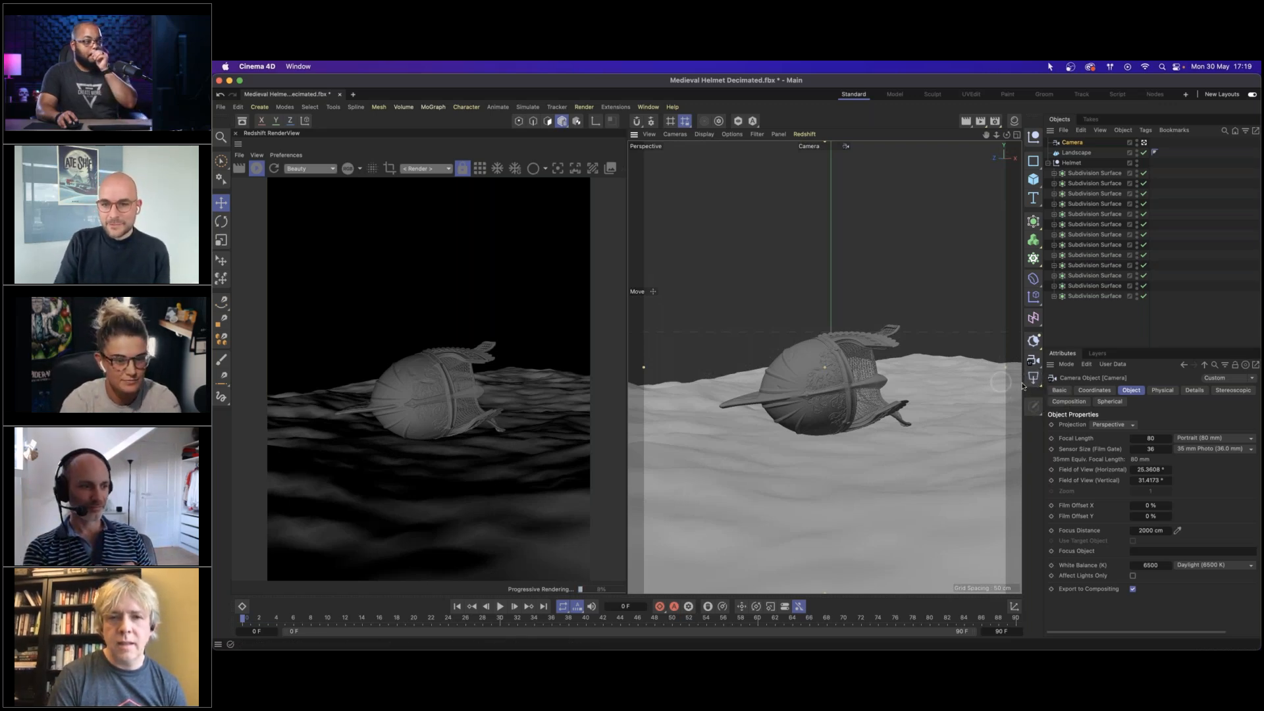
Try lighting the scene with a Redshift Dome Light and an HDRI from the MR_HDRI_Free_Pack folder, and delete the light.
left_click_drag(1029, 376, 1087, 474)
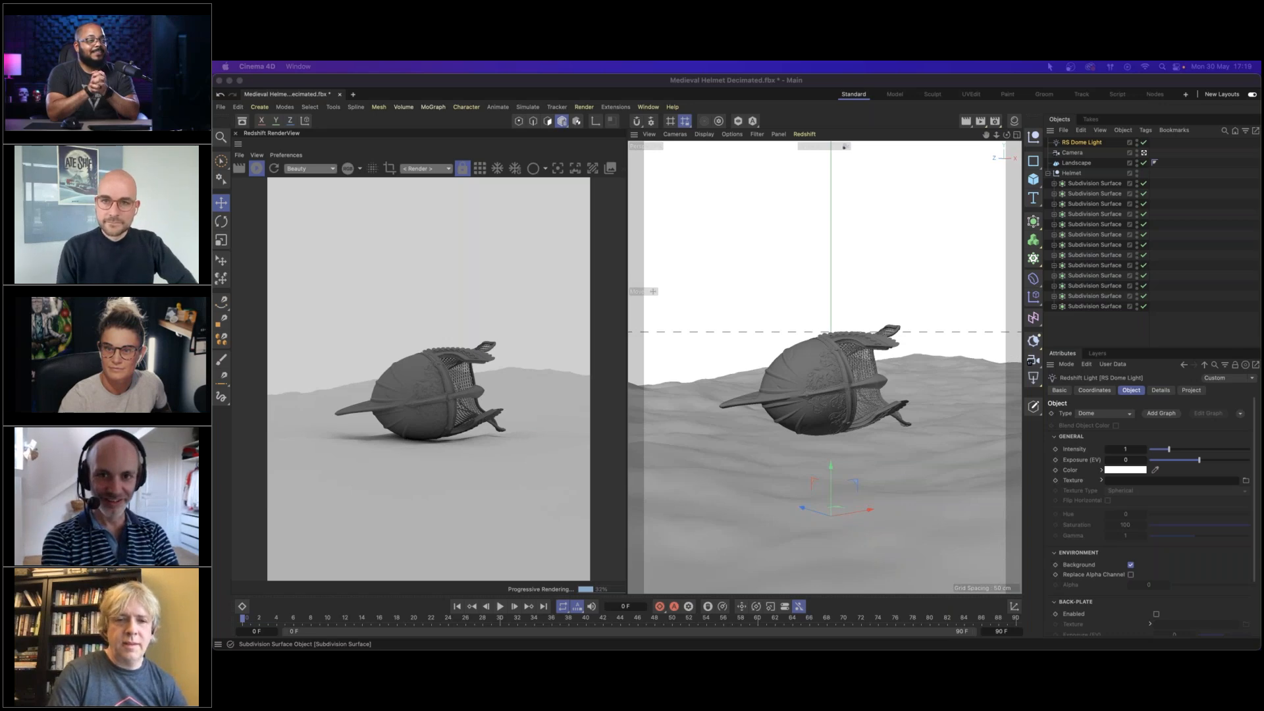
left_click_drag(1260, 227, 536, 192)
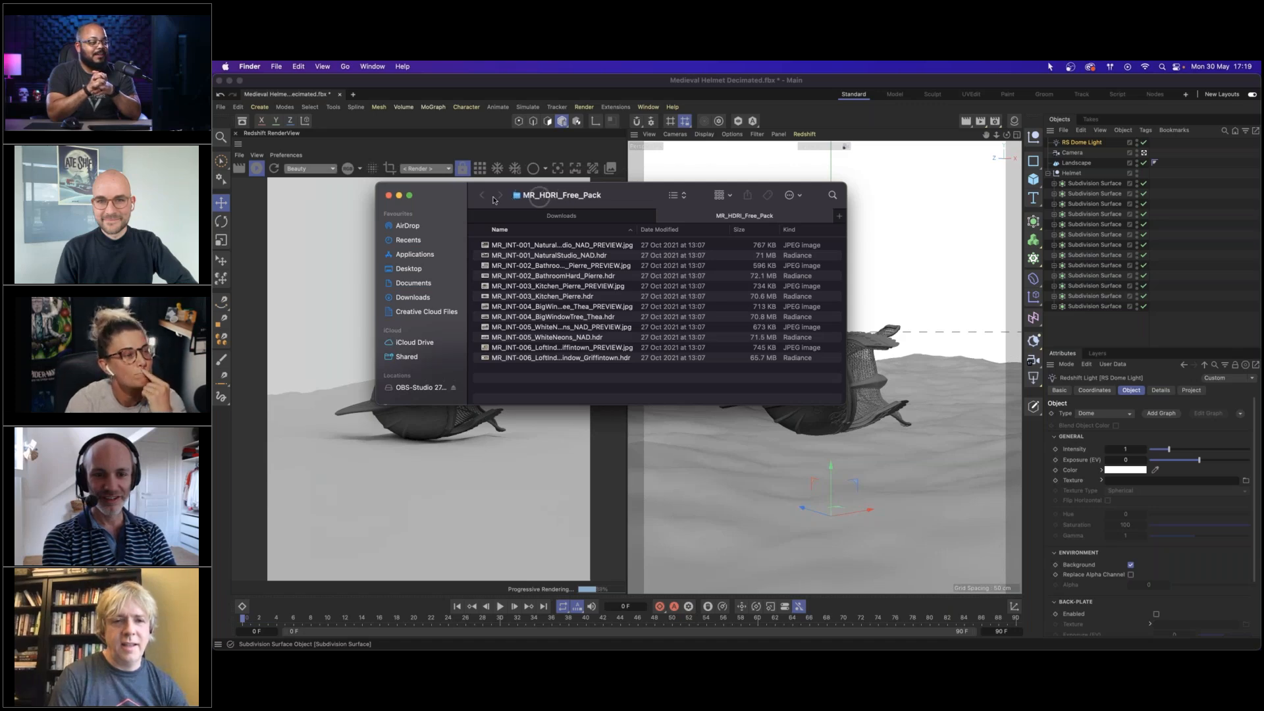
left_click(388, 198)
left_click(1089, 147)
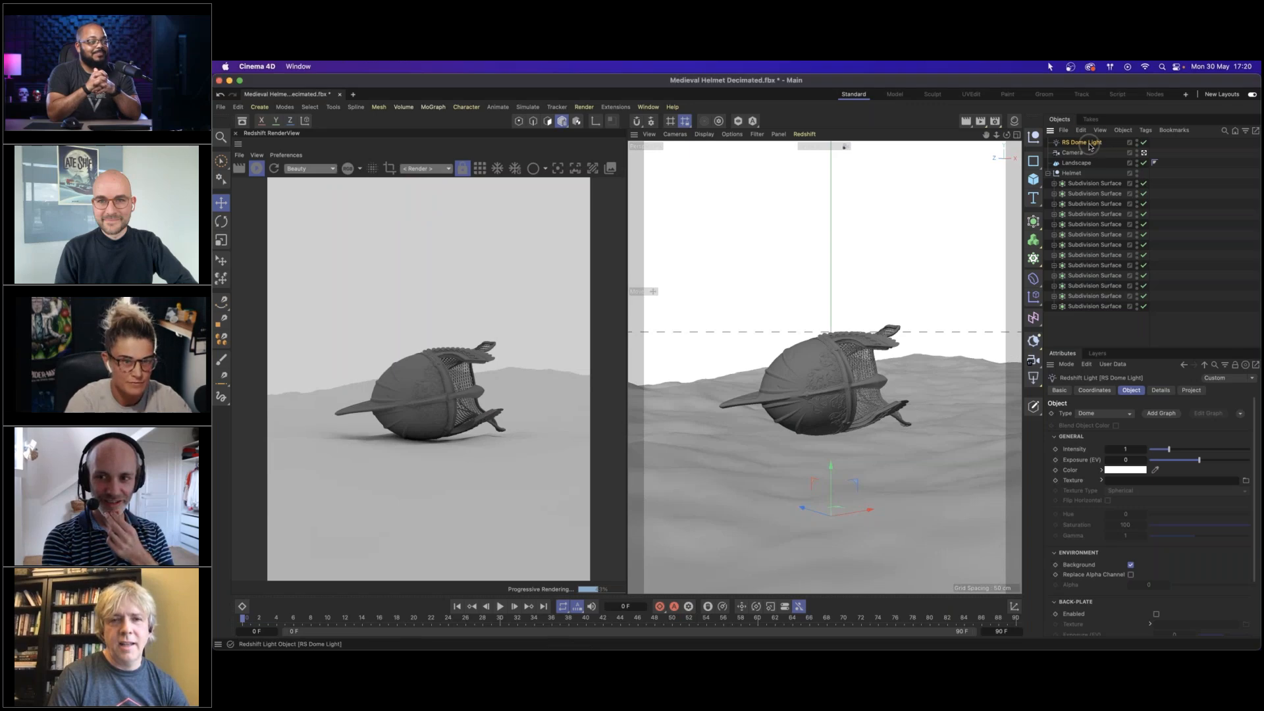
key("Delete")
Add a Redshift Sun & Sky Rig and rotate its sun to cast longer shadows across the helmet and landscape.
left_click(1033, 340)
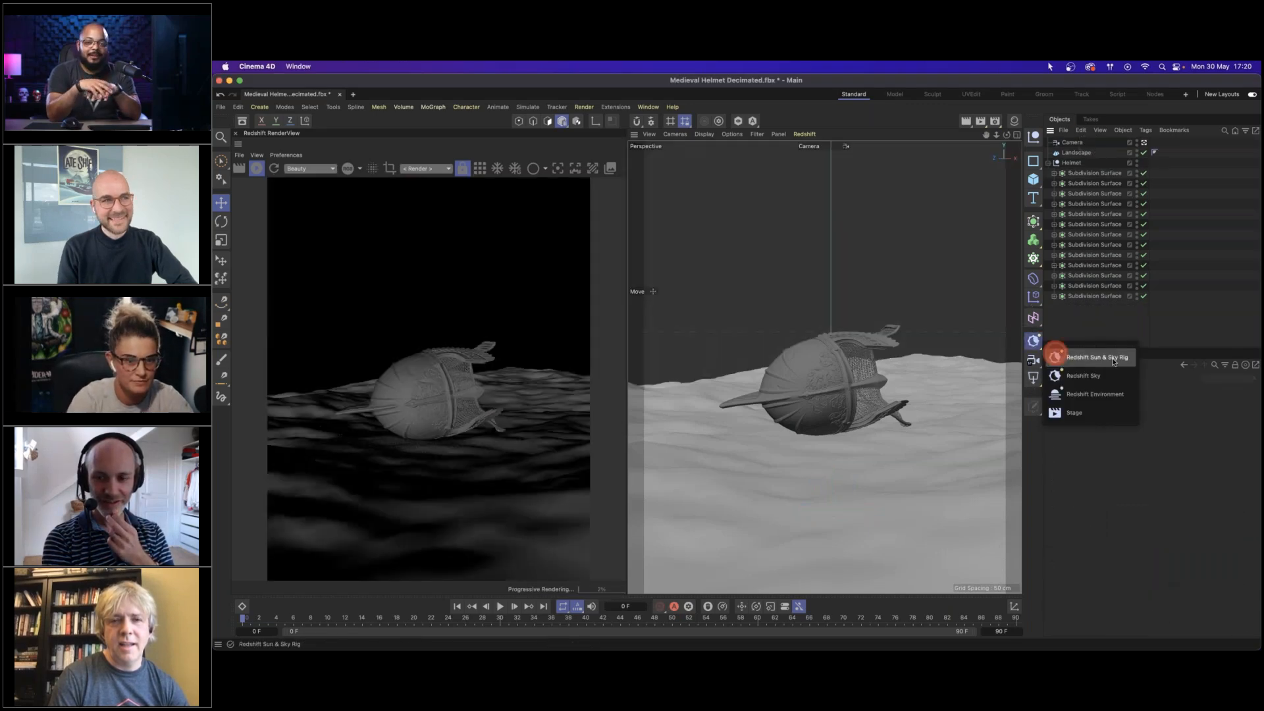
left_click(1111, 358)
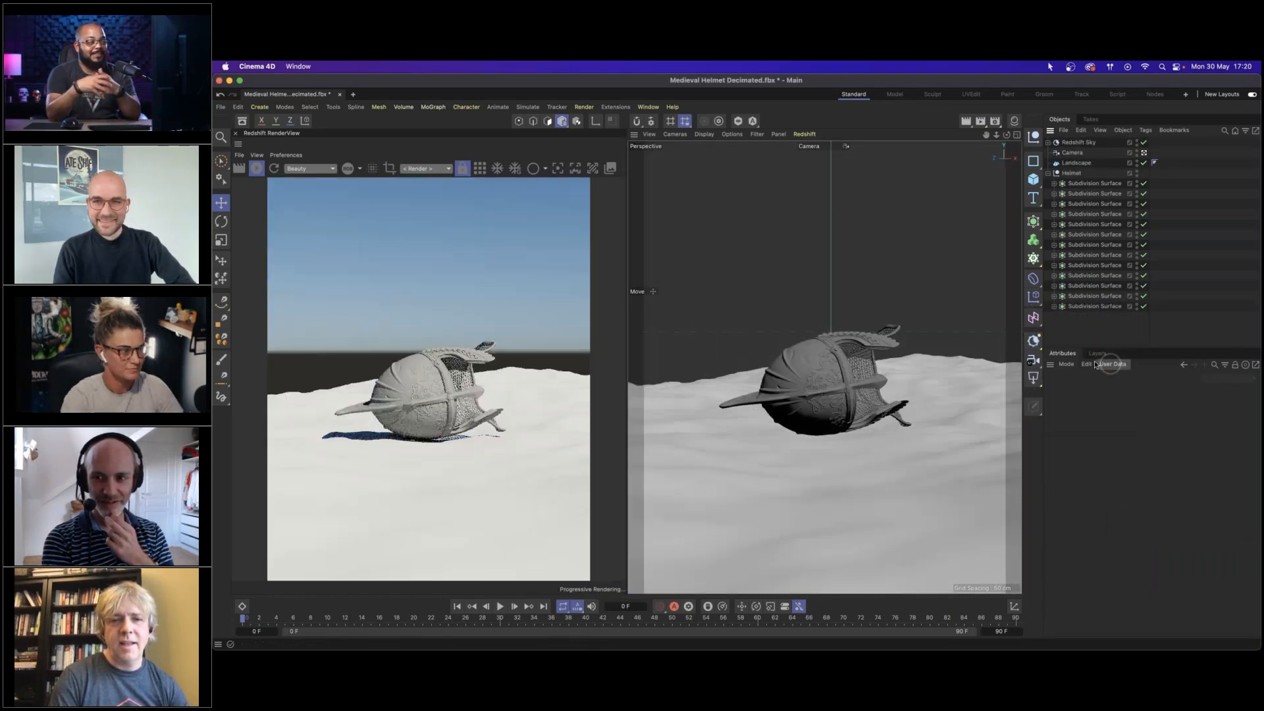
left_click(1048, 143)
left_click(1083, 153)
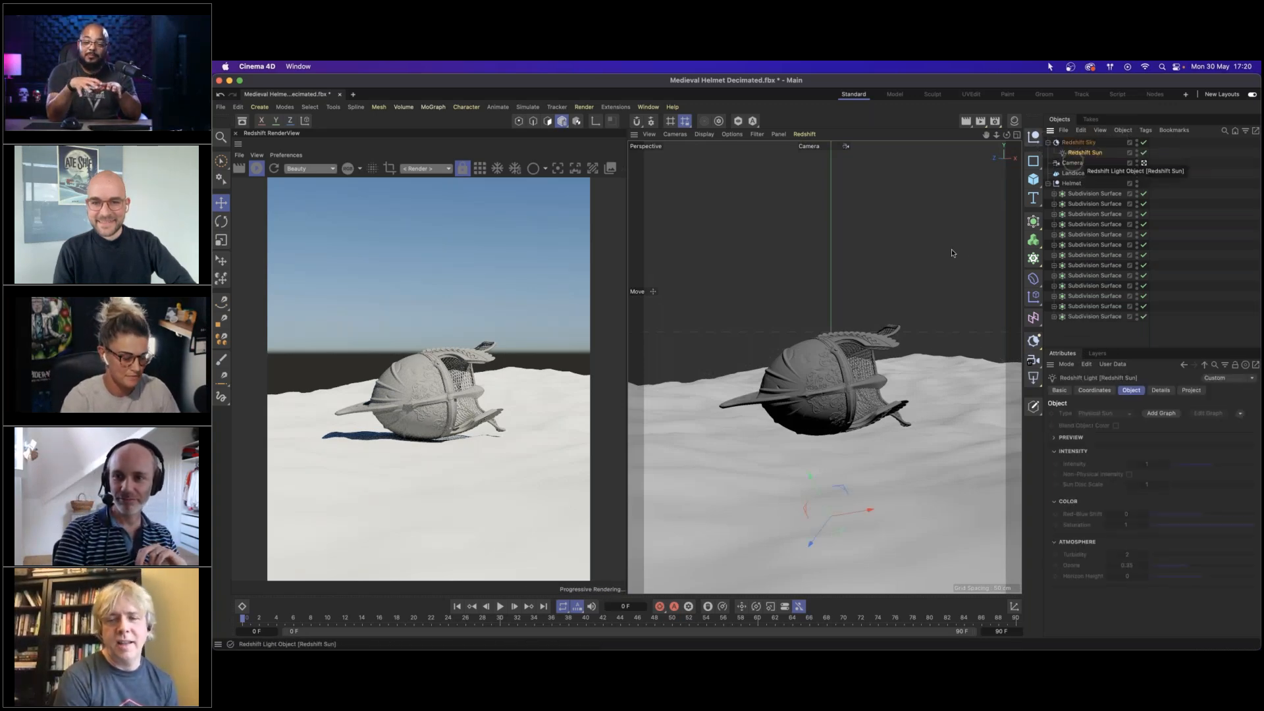
key("r")
left_click_drag(805, 510, 862, 515)
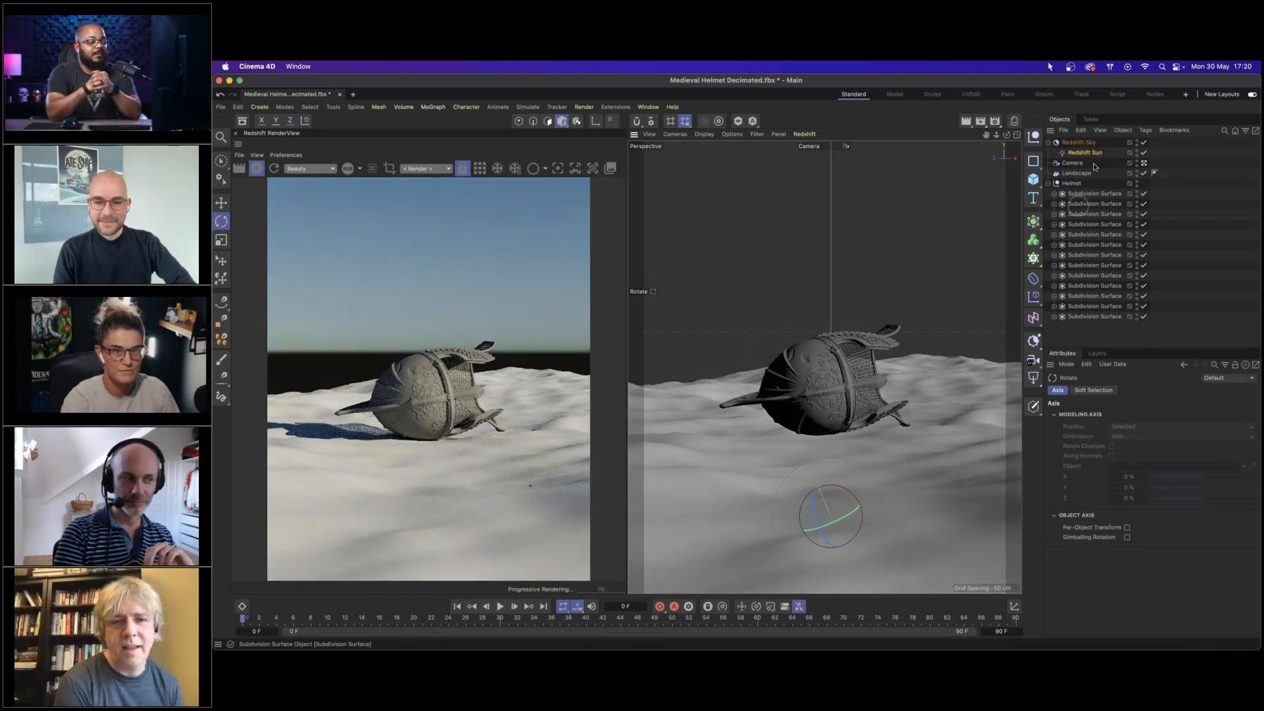
Set the Redshift Sky's horizon height to -1 and move the camera slightly closer to the helmet.
left_click(1081, 142)
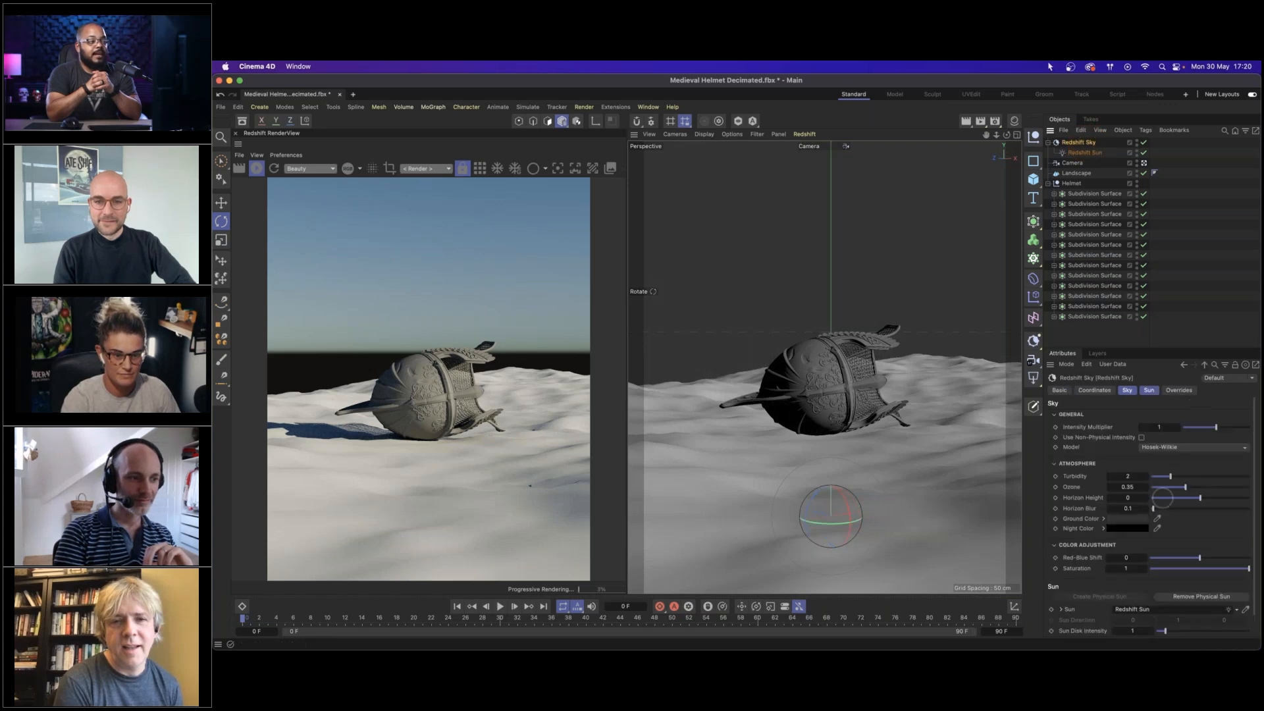
left_click(1109, 498)
left_click(1110, 498)
left_click(1145, 498)
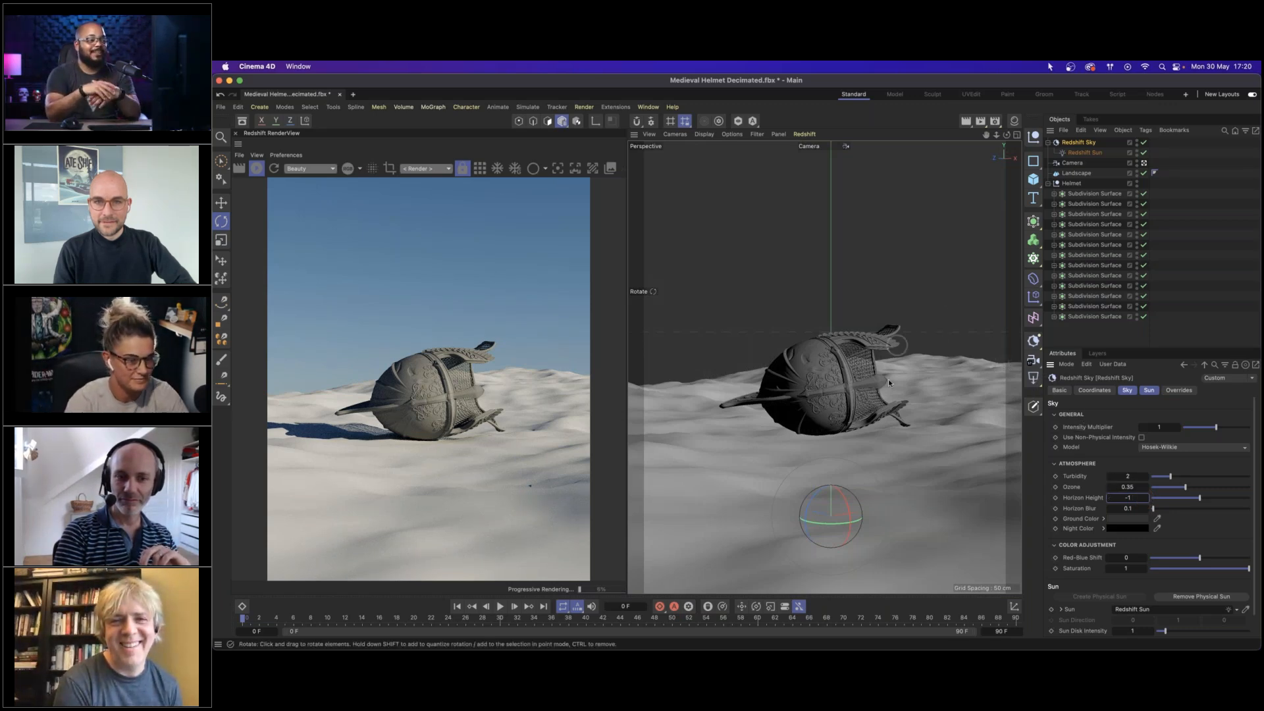
left_click_drag(835, 385, 852, 374)
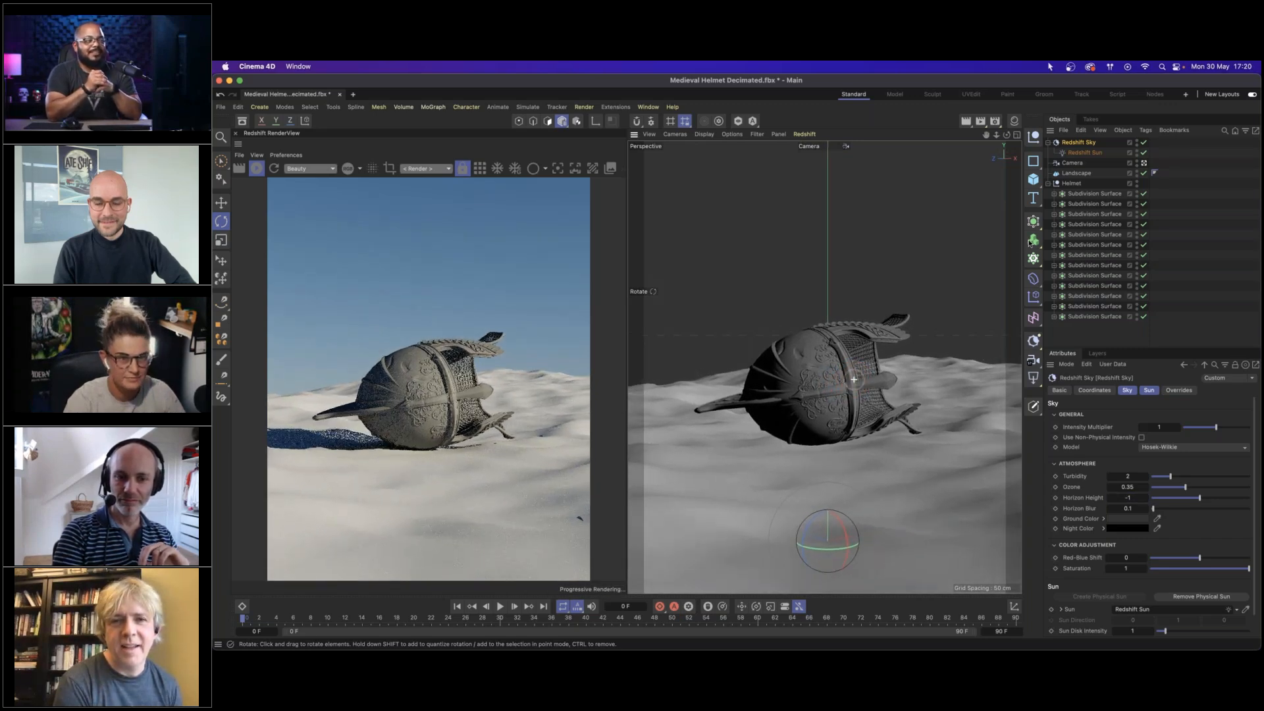
Create a Redshift RS Material and apply it to the landscape.
left_click(1073, 162)
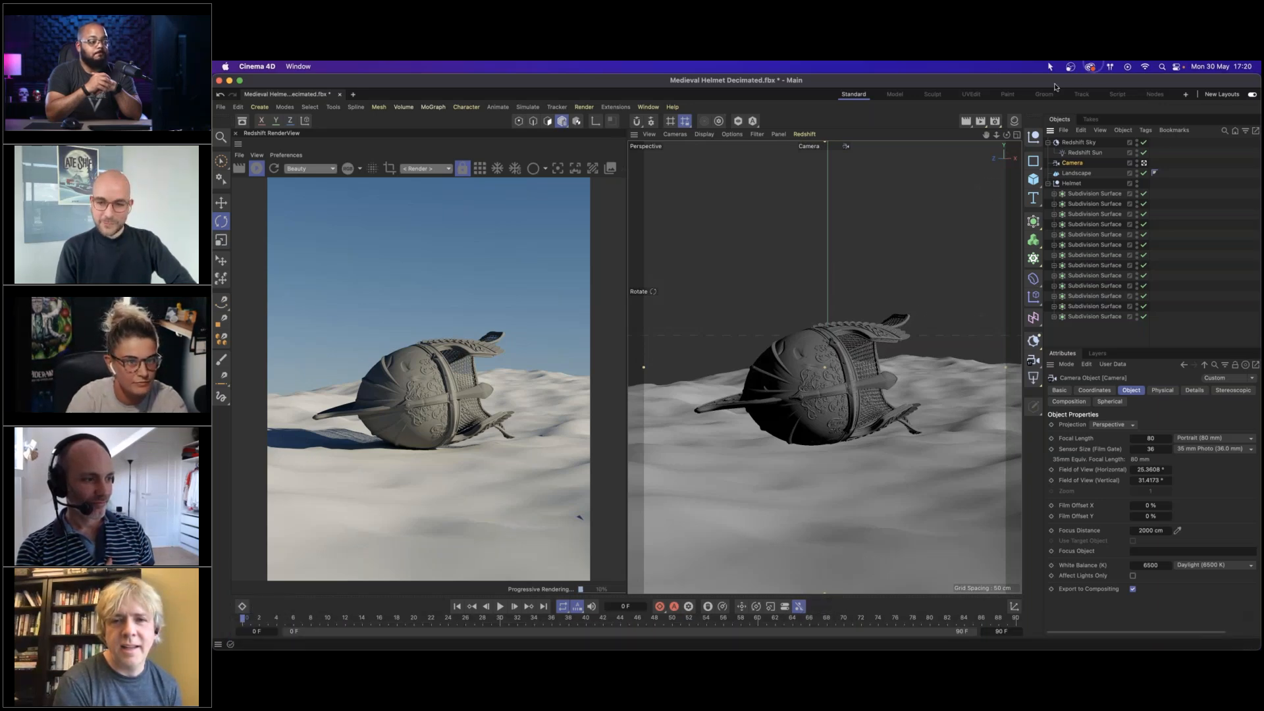
left_click(1013, 121)
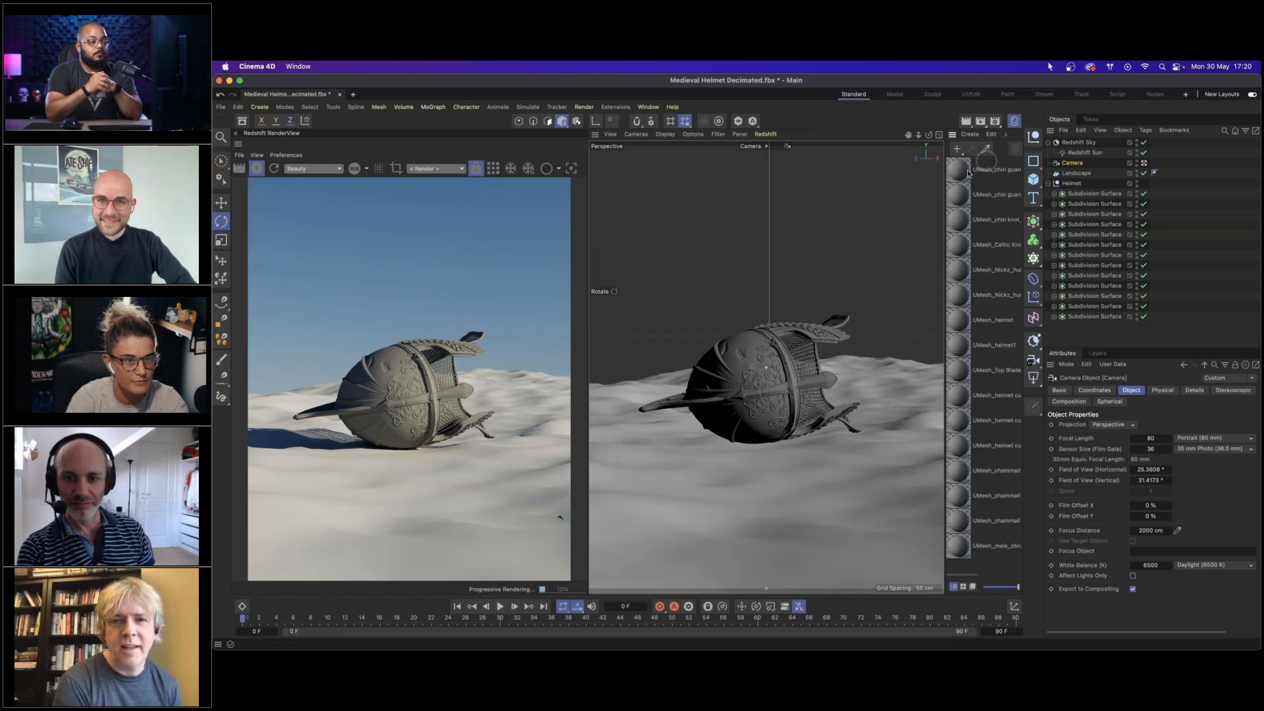
double_click(972, 566)
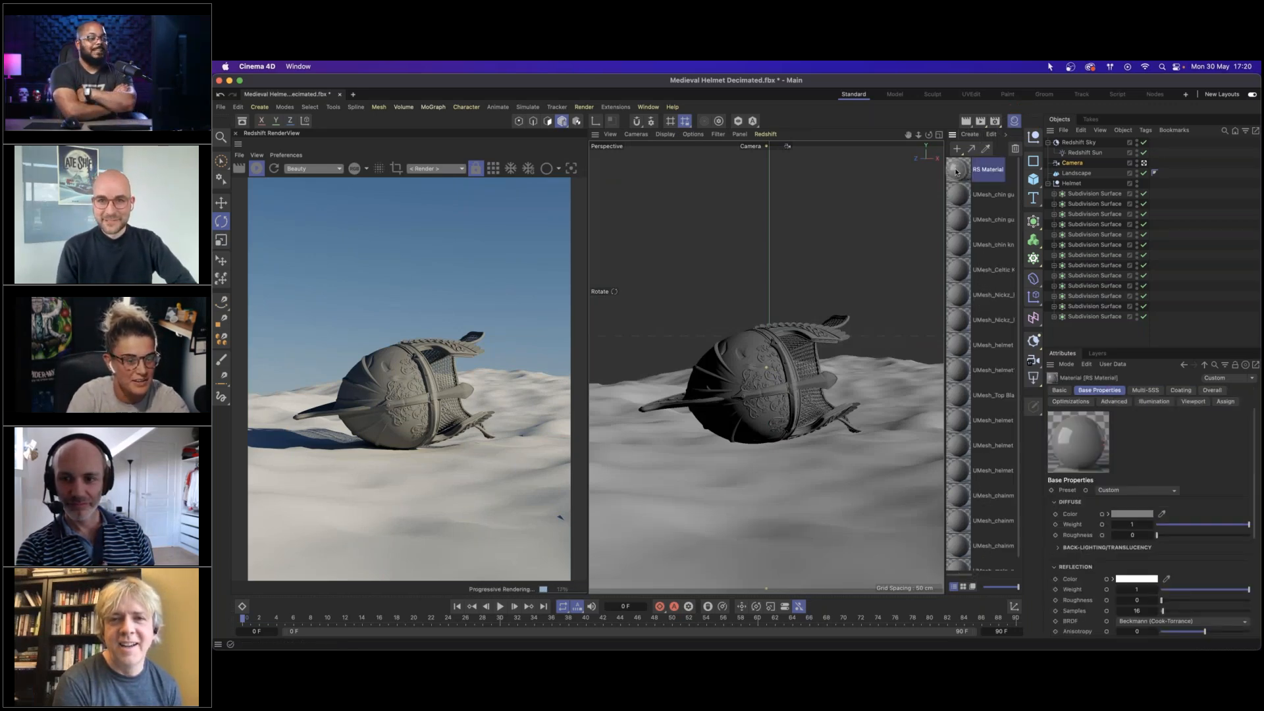
left_click_drag(959, 171, 878, 457)
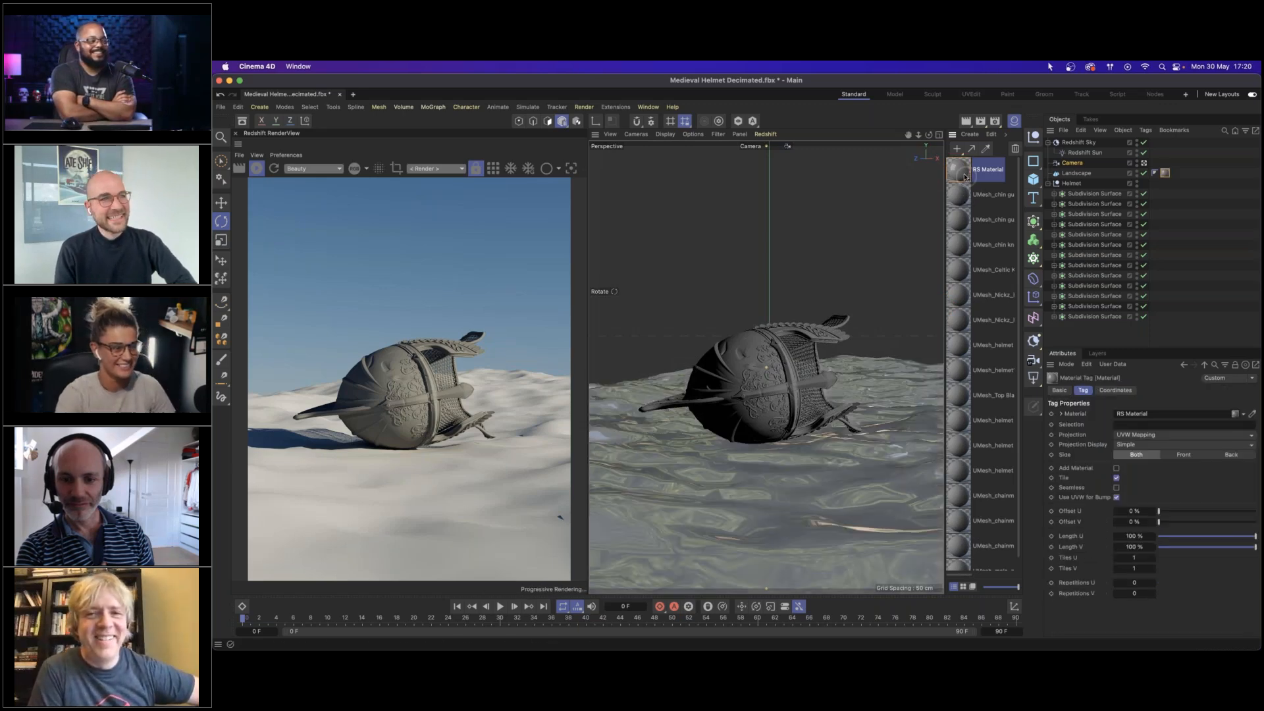
Open the landscape material in the Node Editor and shift its RS Material and Output nodes aside to make room for textures.
double_click(959, 169)
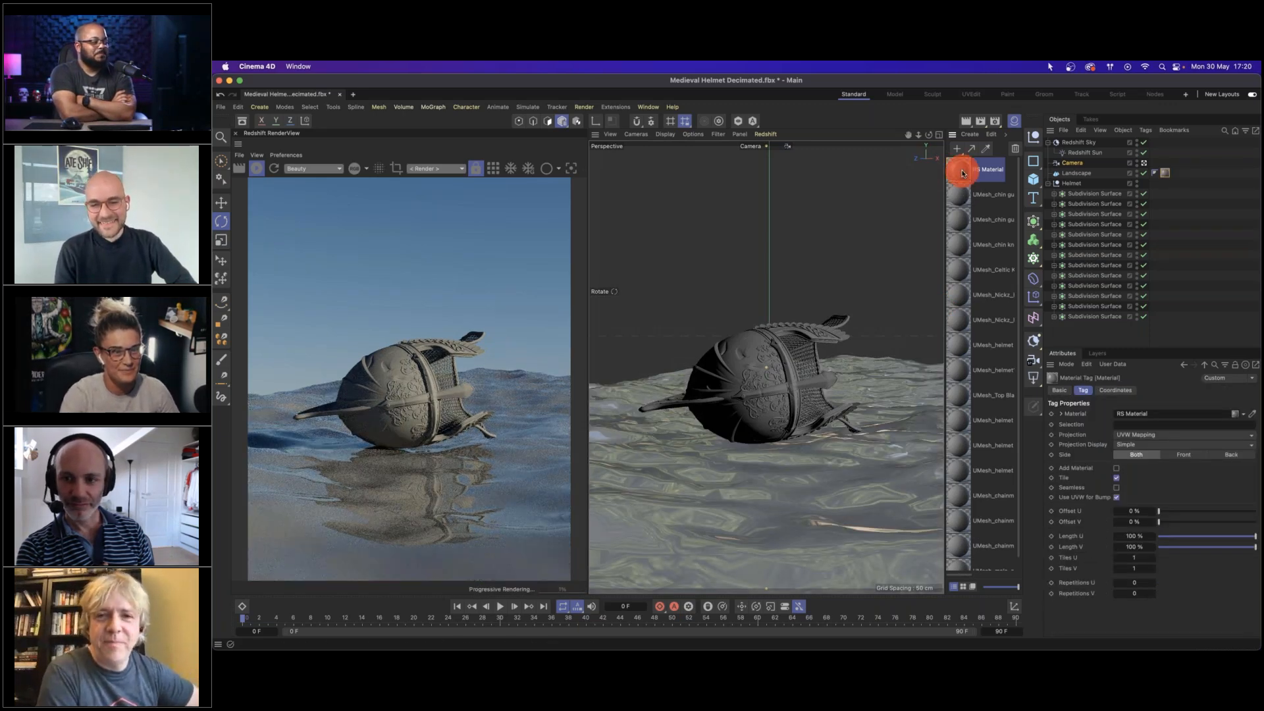
left_click(881, 352)
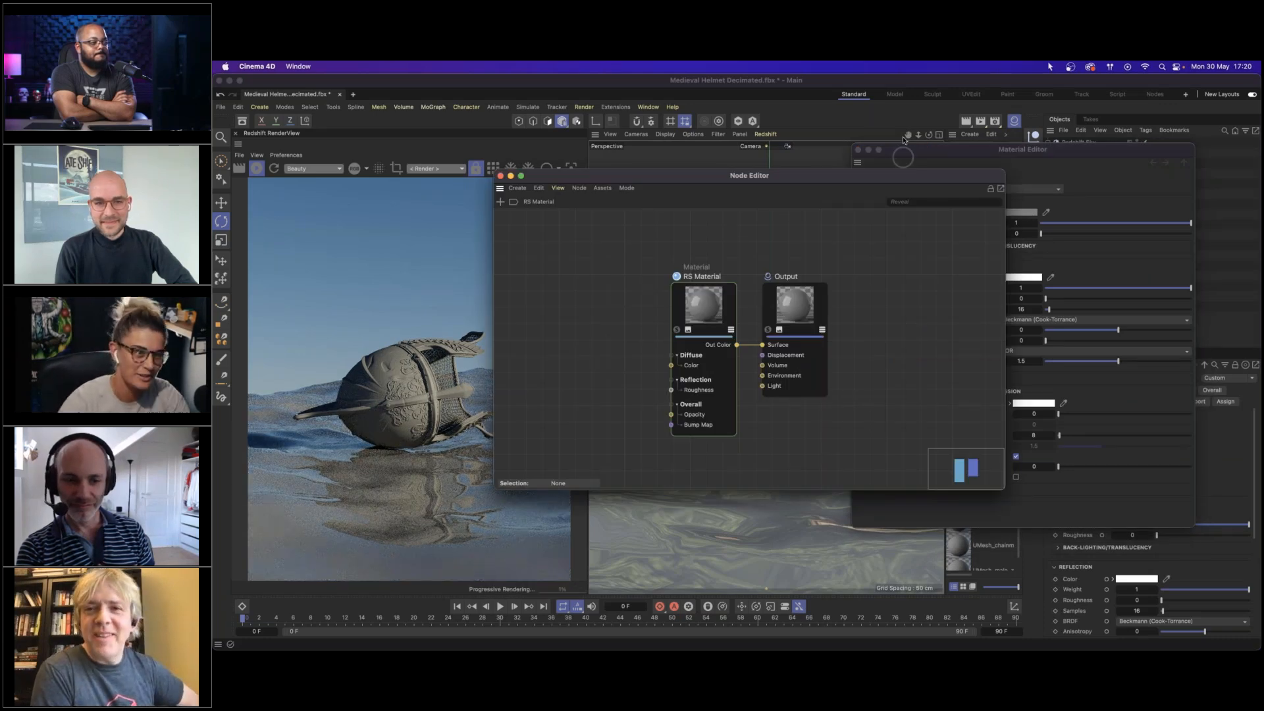
left_click(858, 150)
left_click_drag(856, 187, 975, 146)
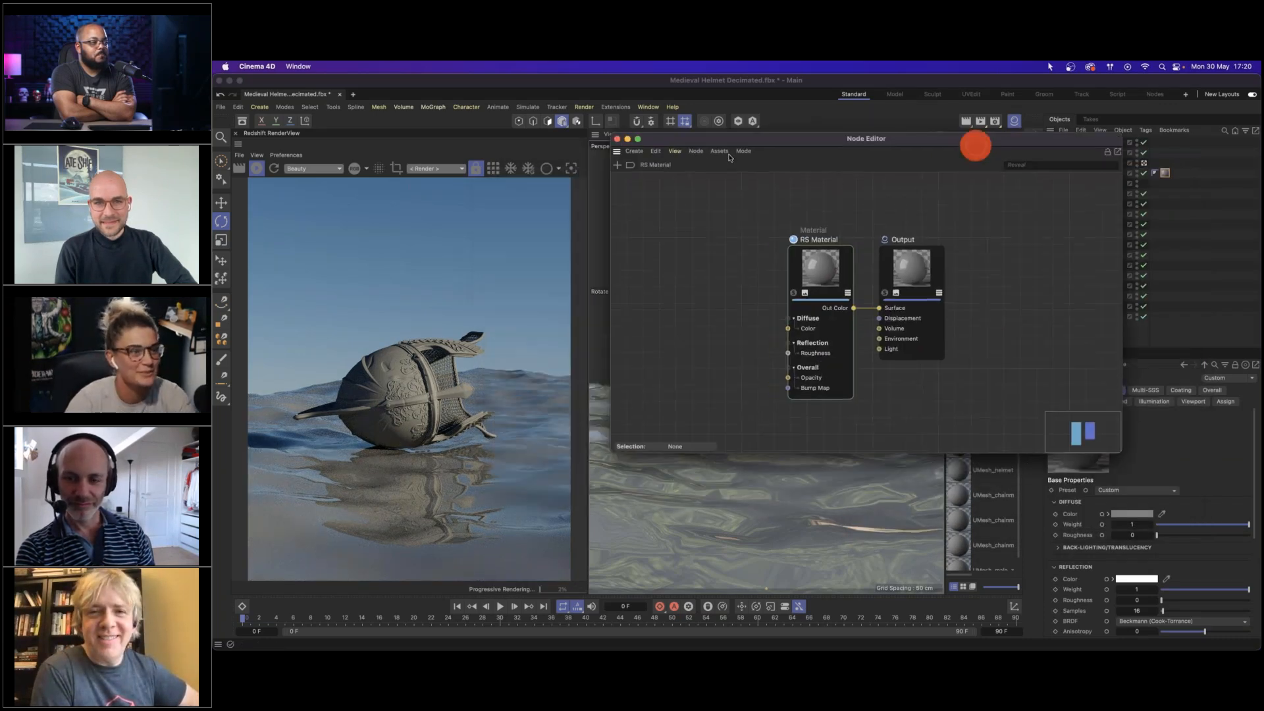
left_click(618, 153)
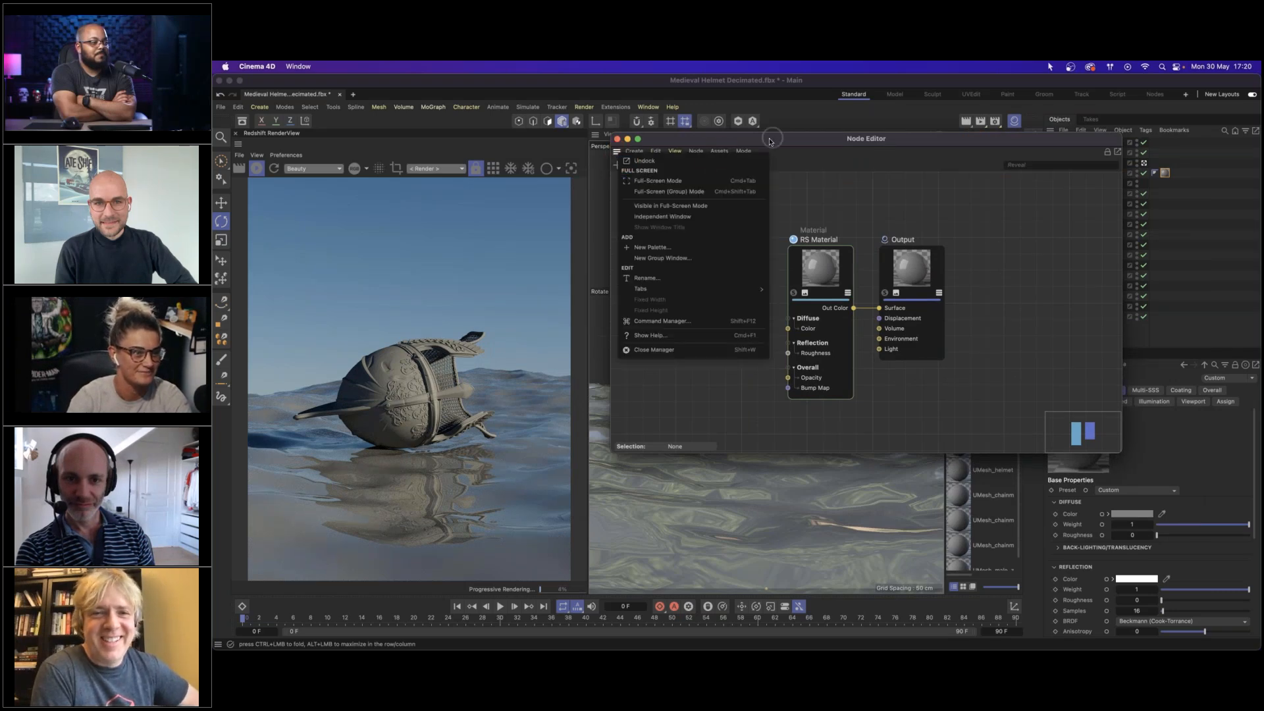
left_click(833, 196)
left_click_drag(733, 260, 930, 282)
left_click_drag(939, 276, 1038, 263)
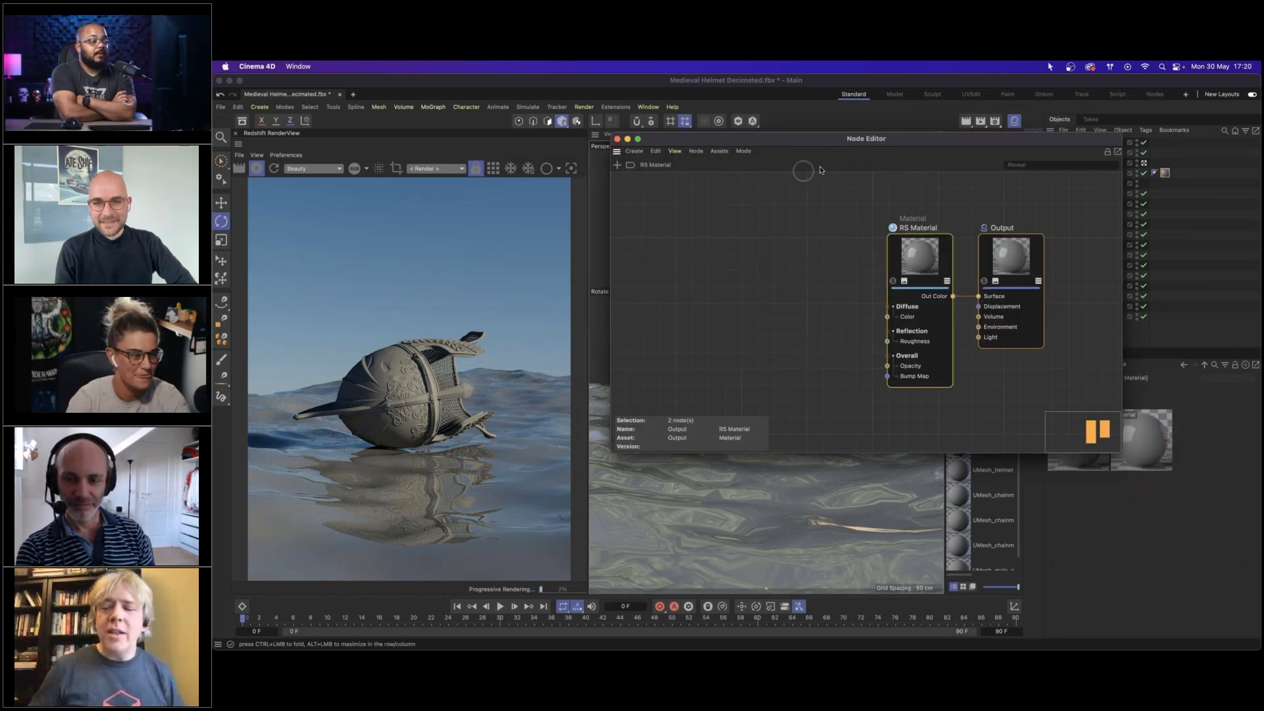
Find the Ground036_4K-JPG folder in Downloads and add Ground036_4K_Color.jpg to the node graph as a texture node.
left_click(238, 636)
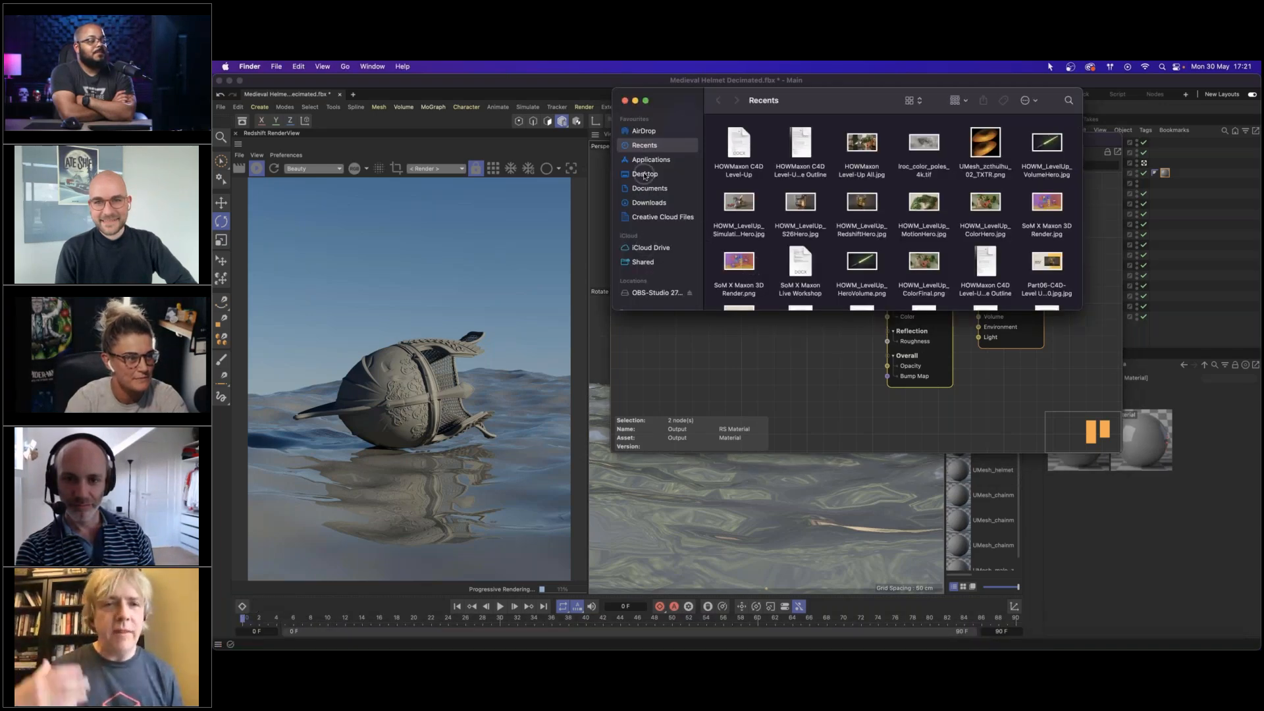
left_click(649, 203)
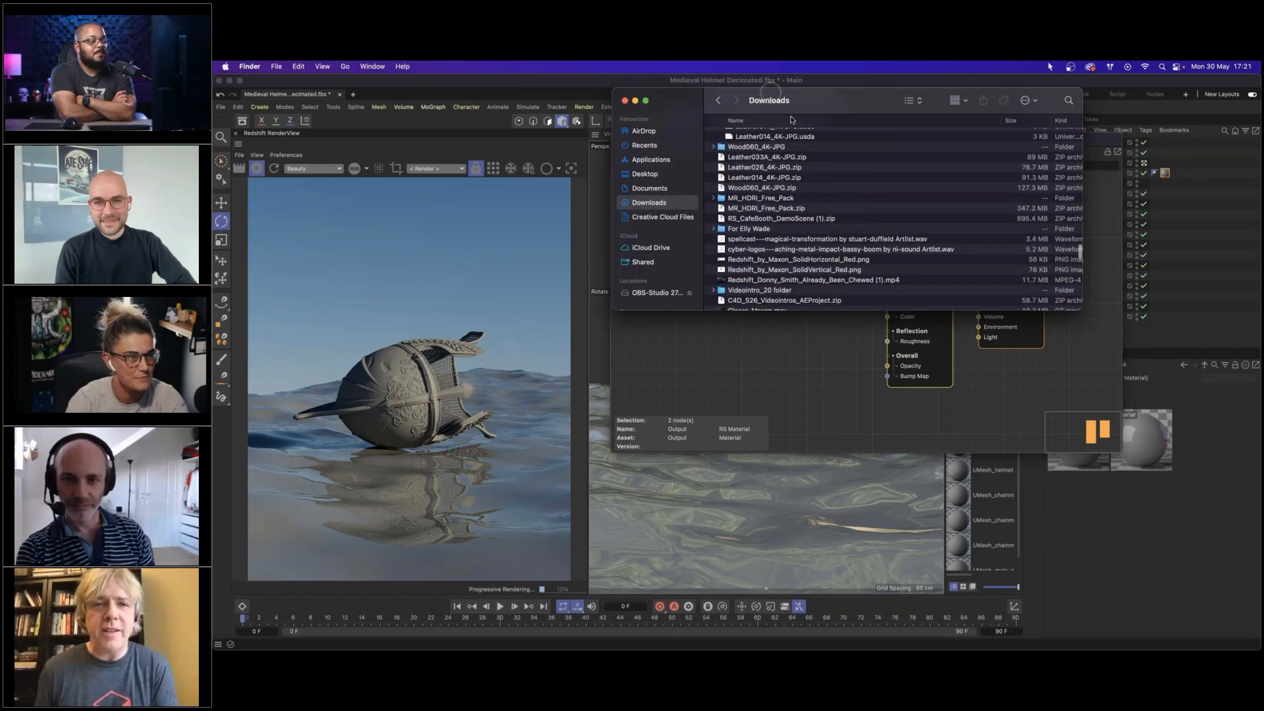
scroll(739, 135, "up", 15)
double_click(739, 136)
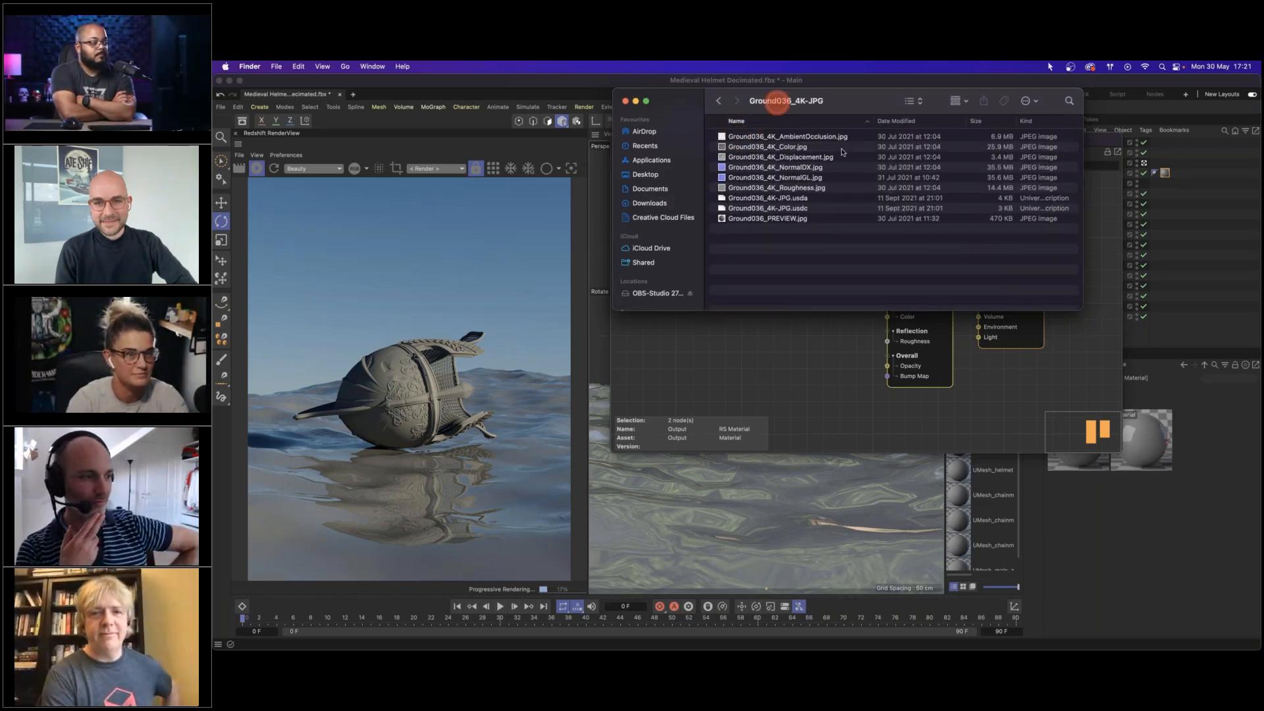
left_click_drag(778, 104, 924, 170)
left_click_drag(917, 214, 668, 225)
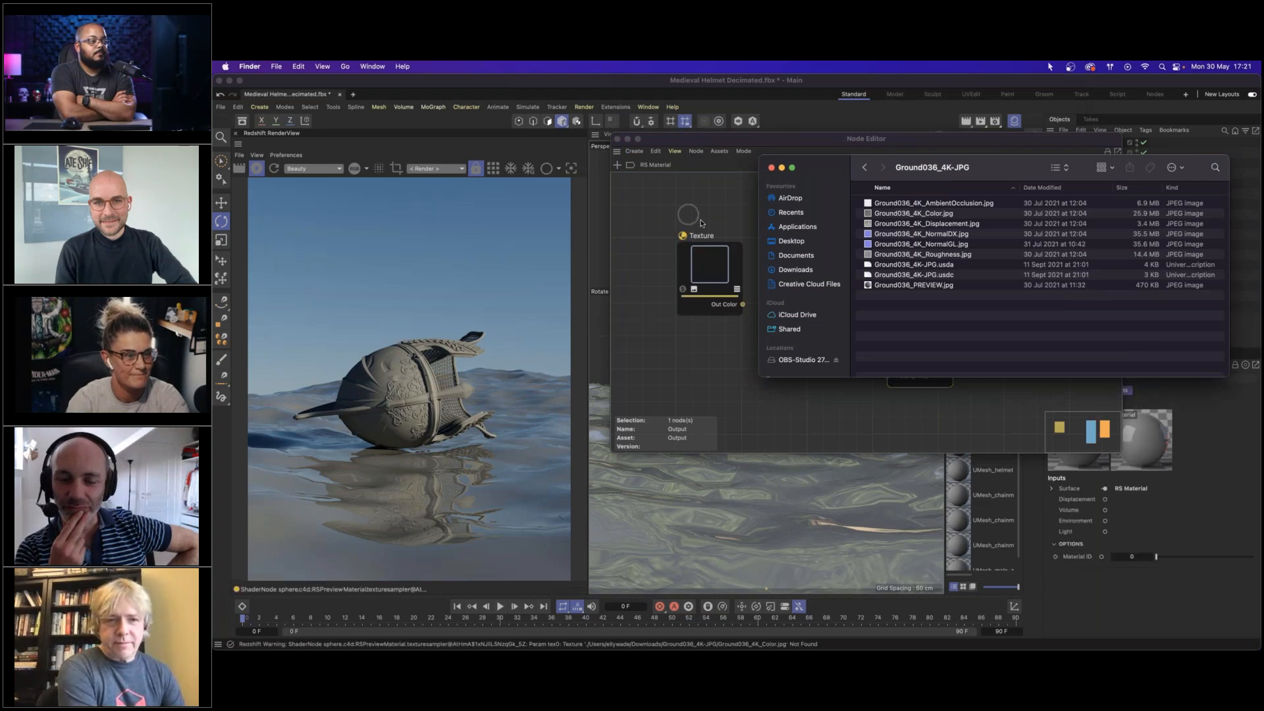
left_click(700, 221)
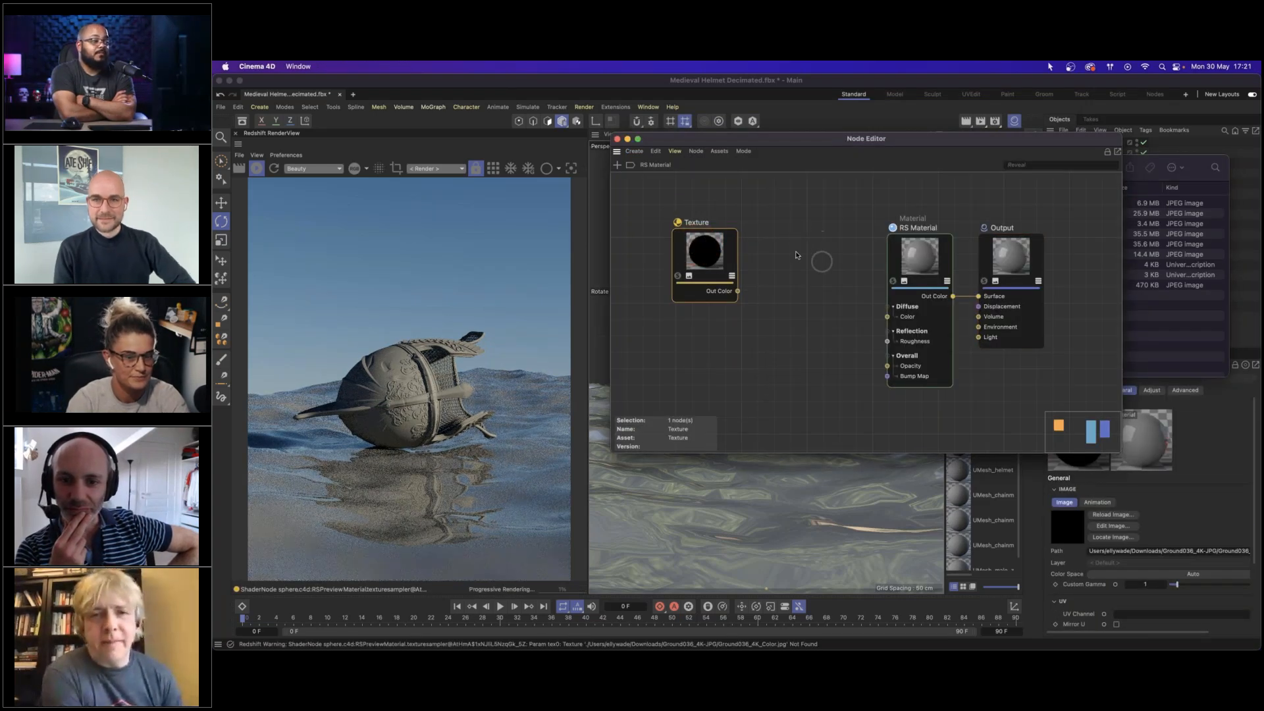
Reassign Ground036_4K_Color.jpg as the texture node's image path, without copying the file to the project location.
left_click_drag(1180, 170, 902, 156)
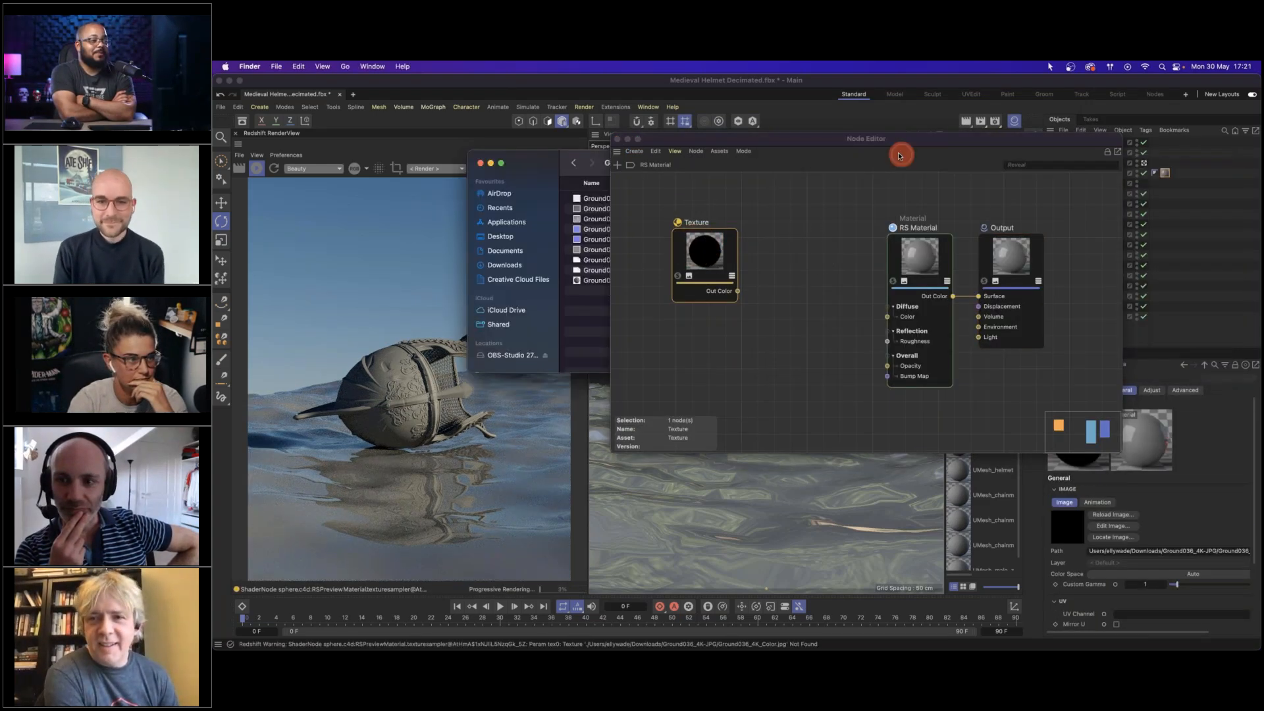
left_click_drag(539, 158, 395, 160)
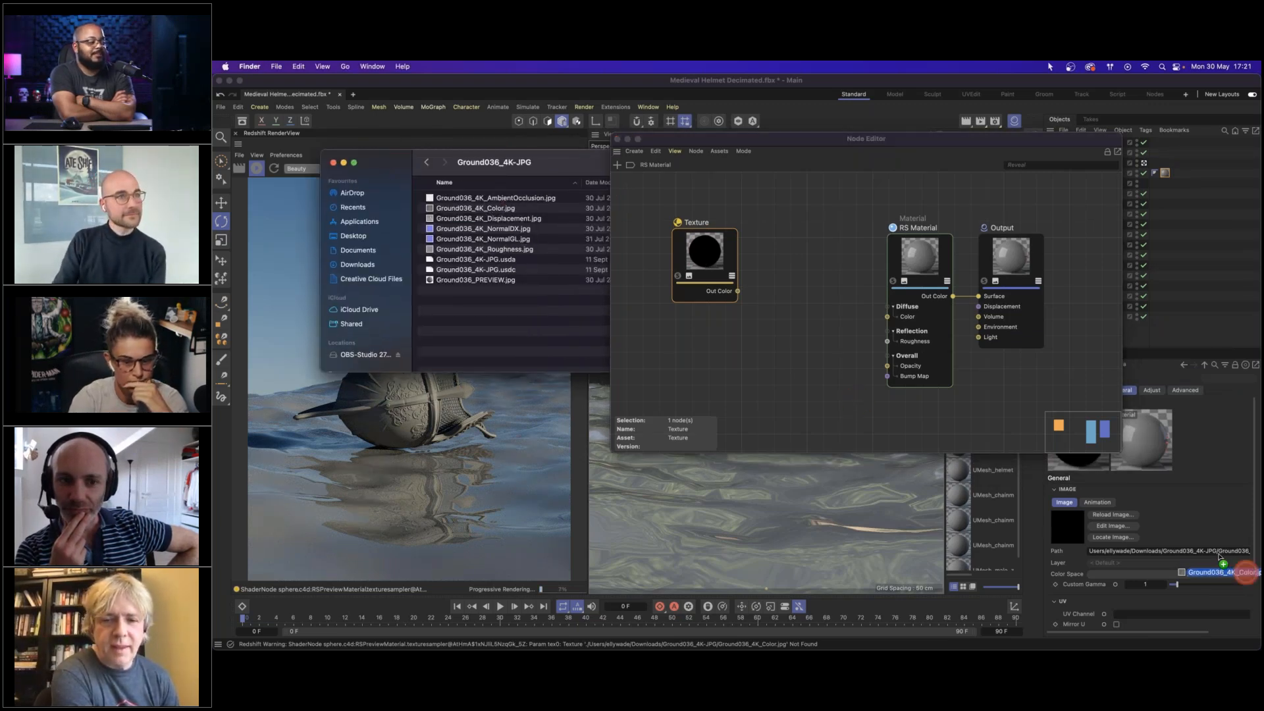
left_click(770, 349)
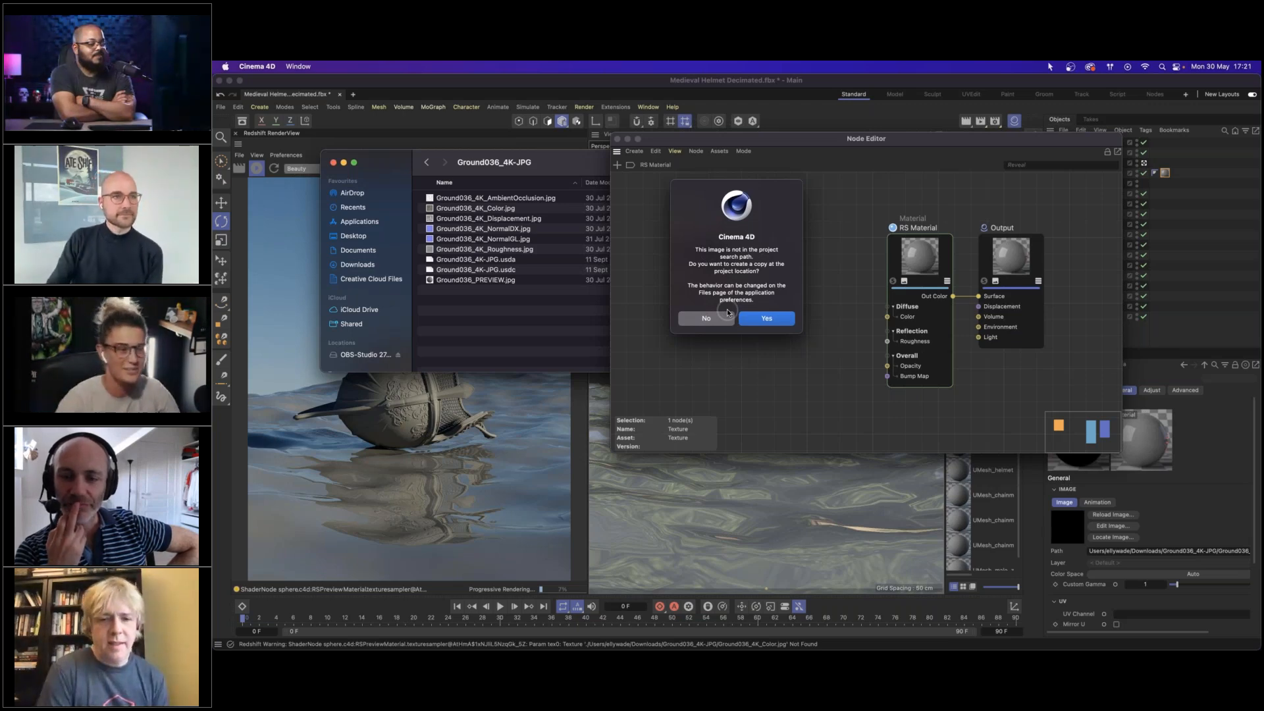
left_click(708, 319)
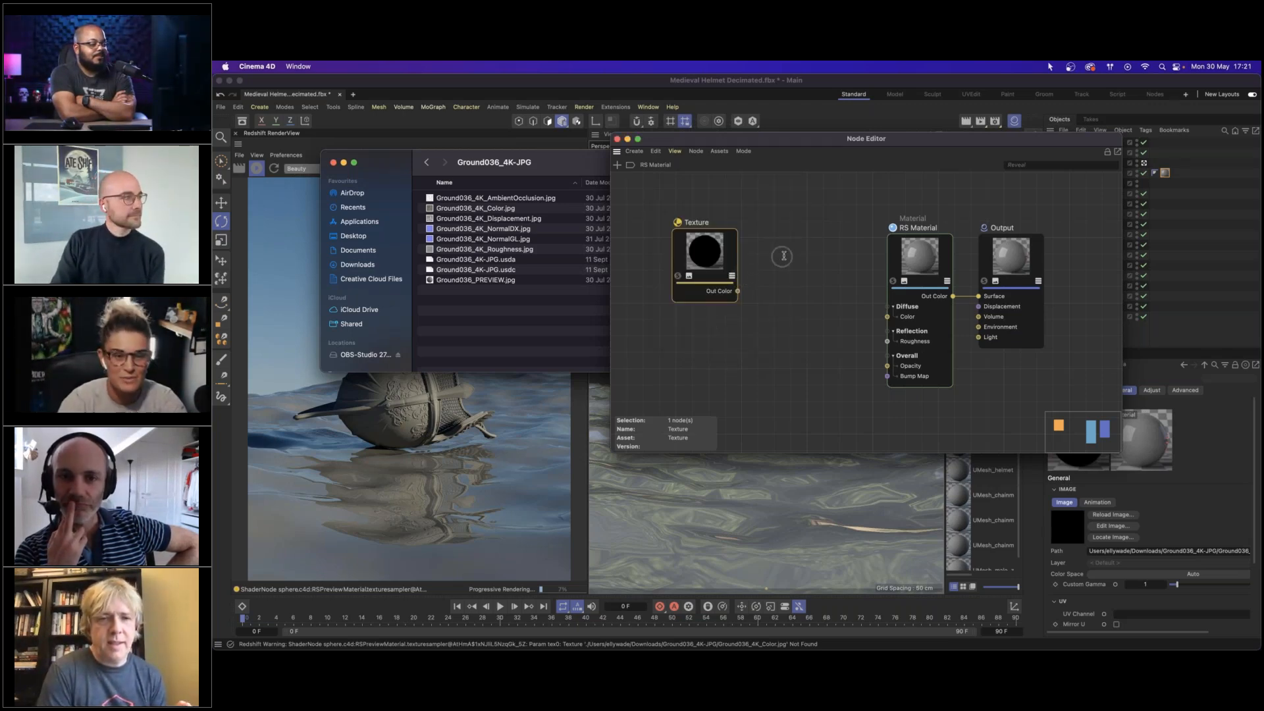
Switch to Chrome to view the Ground 036 texture page on ambientCG, and move the browser window out of the way.
left_click_drag(900, 139, 730, 156)
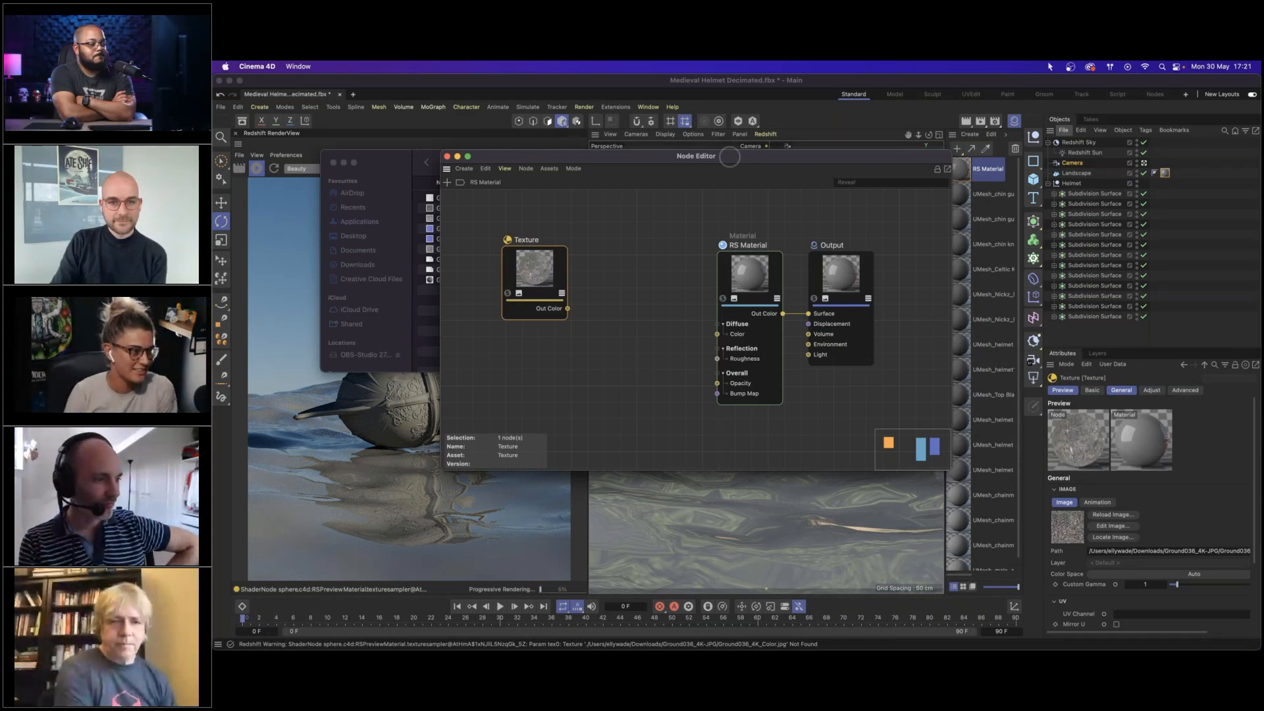
left_click_drag(730, 156, 878, 178)
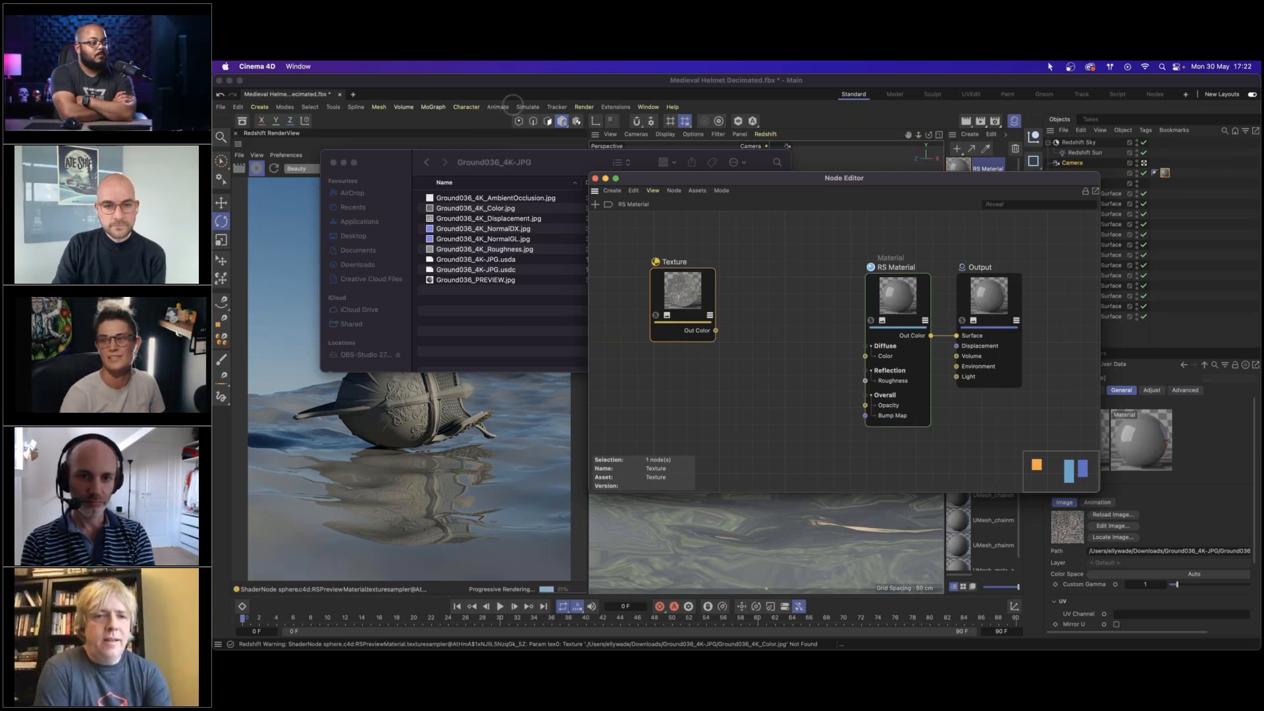
key("super+Tab")
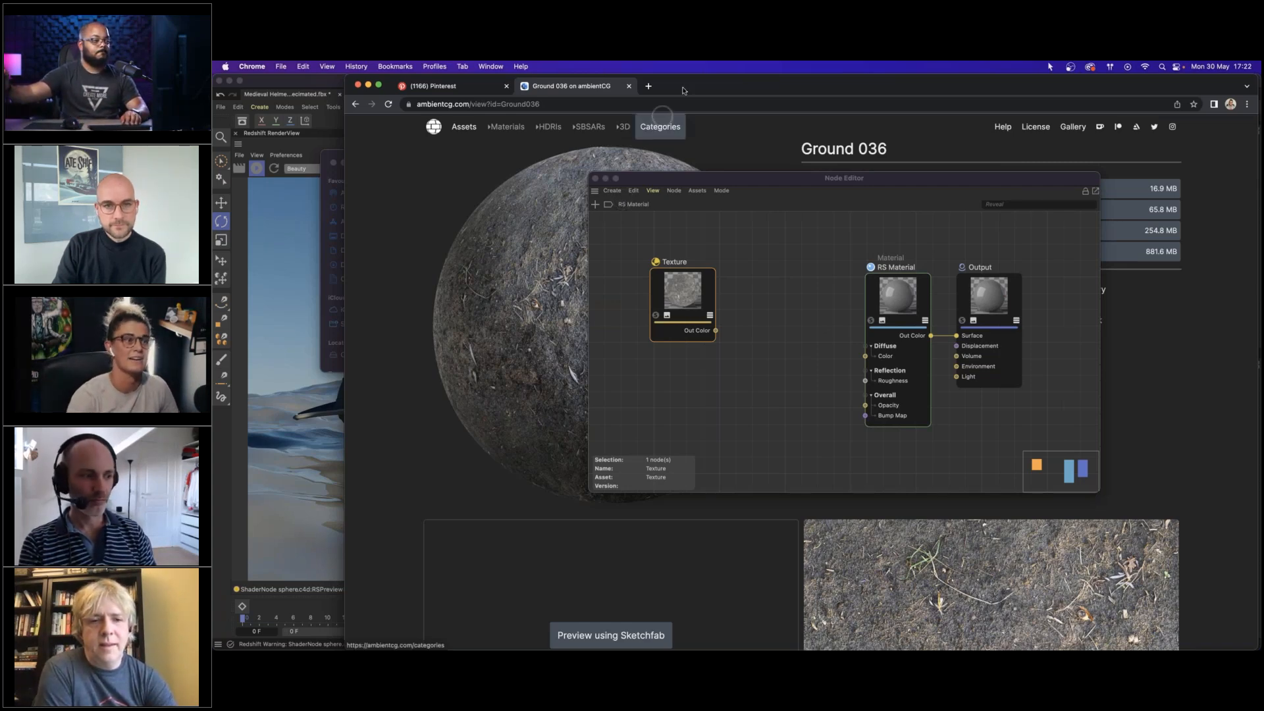
left_click_drag(678, 84, 1261, 119)
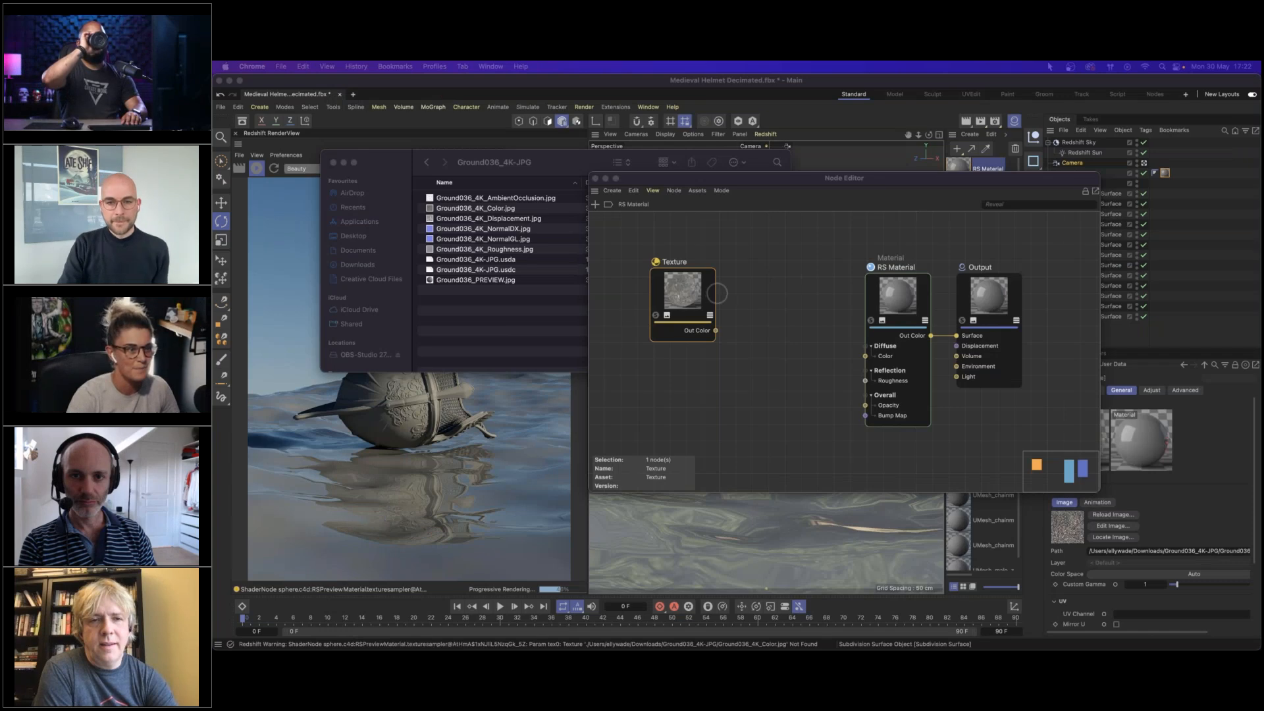
Move the texture folder window off the scene and reposition the colour texture node and the Node Editor.
left_click(685, 292)
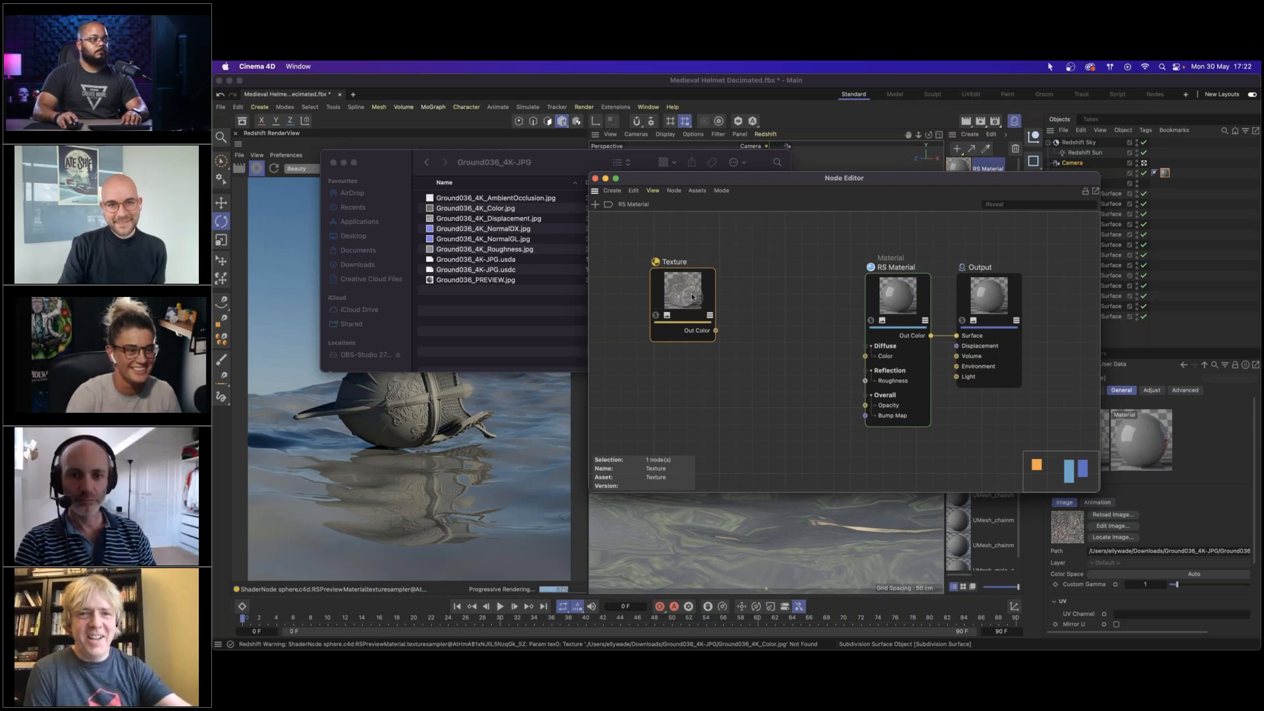
left_click_drag(717, 294, 699, 294)
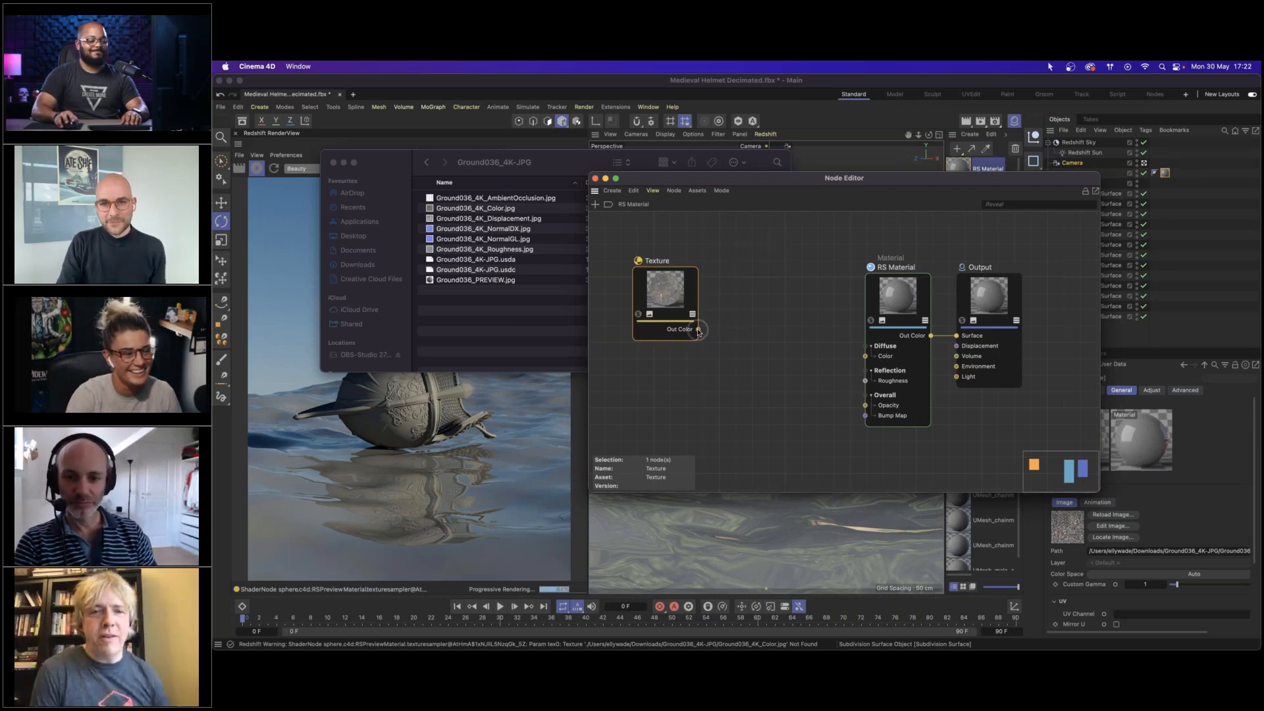
left_click_drag(653, 293, 679, 290)
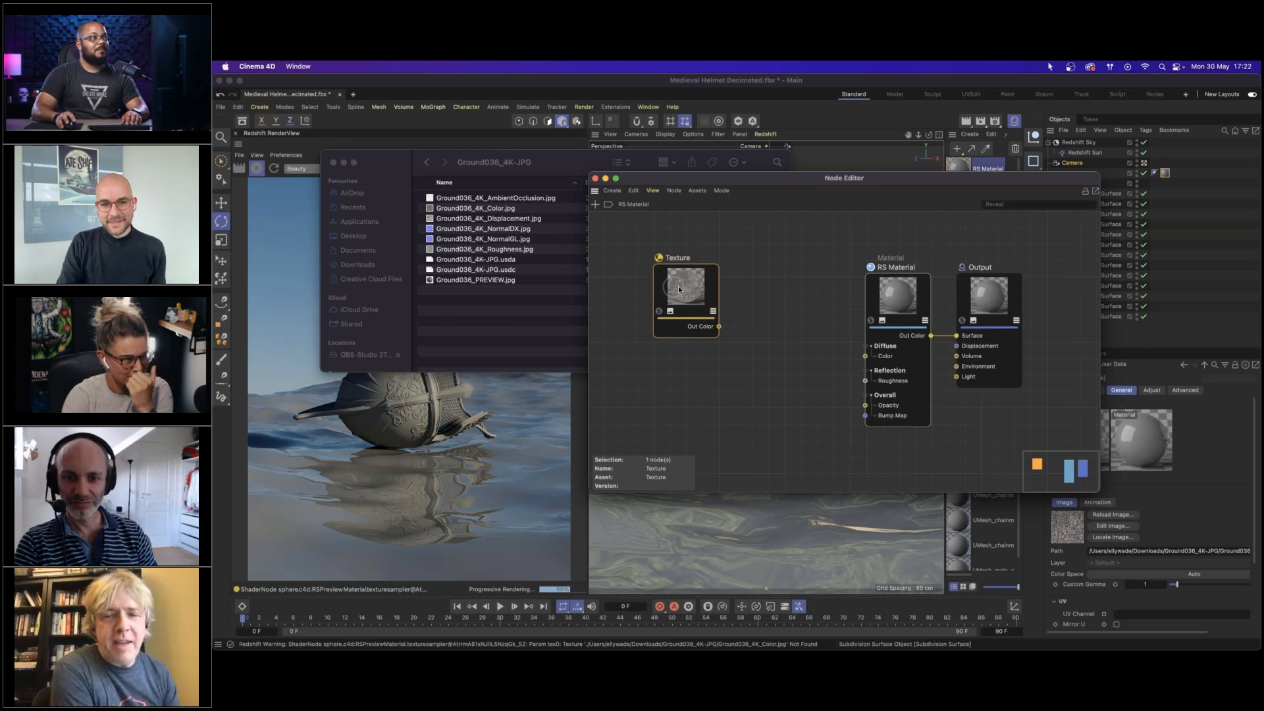
left_click_drag(493, 164, 1260, 389)
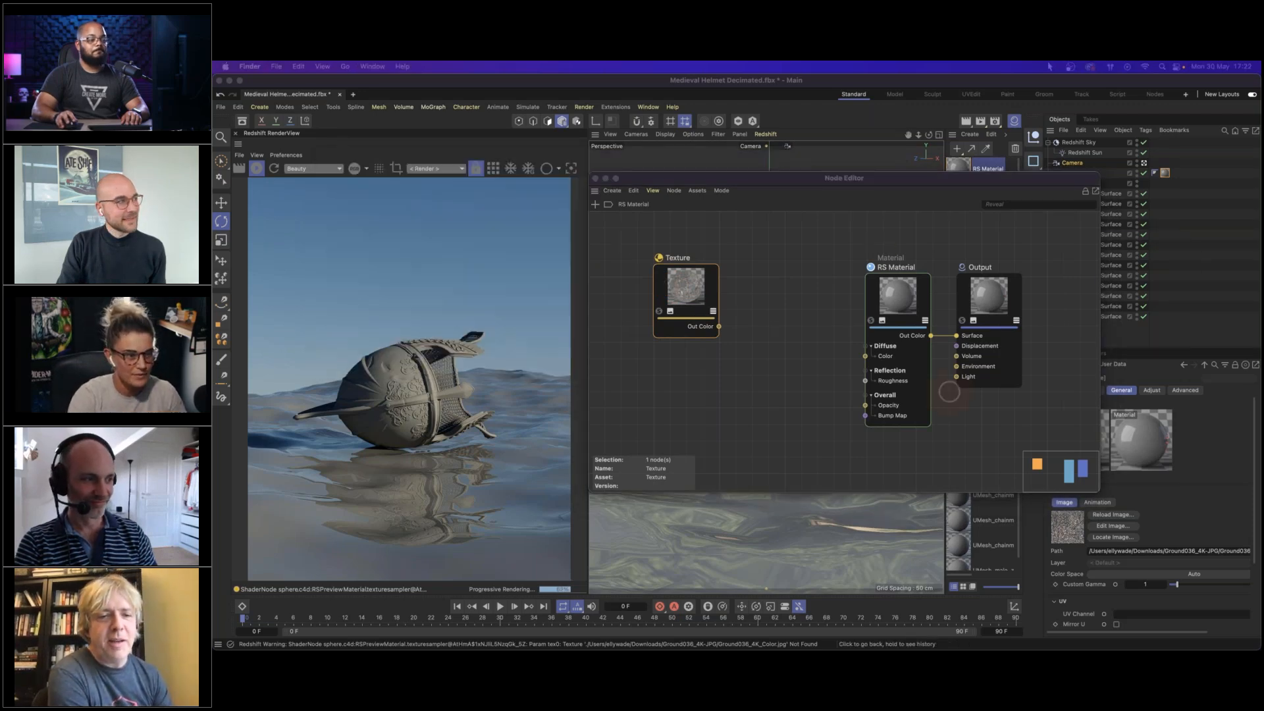
left_click_drag(683, 290, 677, 277)
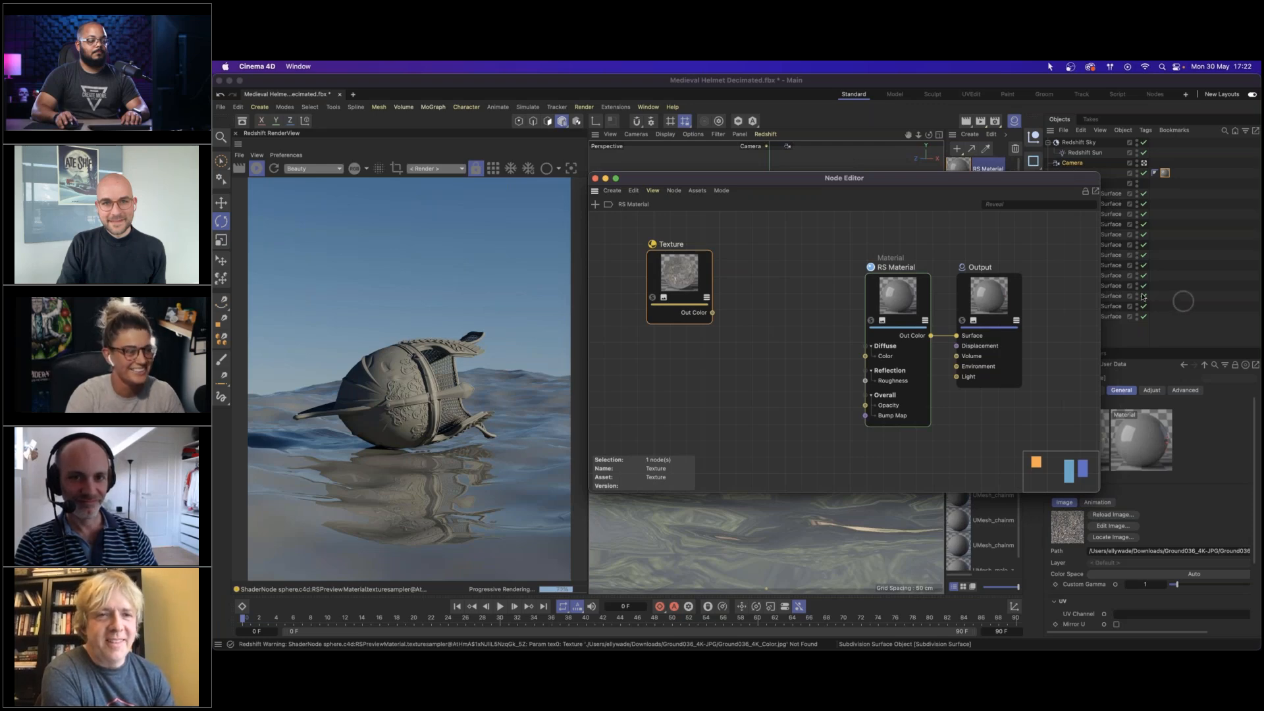
left_click_drag(915, 176, 795, 189)
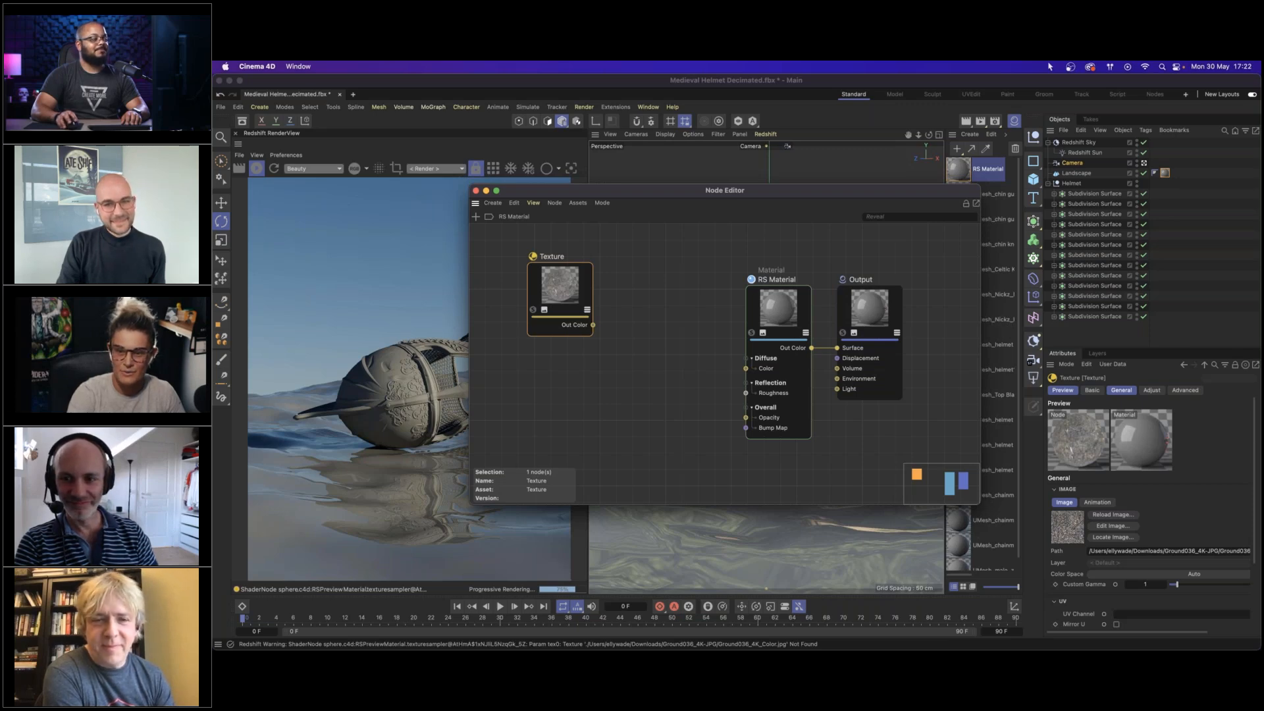
Add Ground036_4K_Roughness.jpg as a second texture node and reassign its image path without copying the file to the project.
left_click_drag(1259, 399, 565, 313)
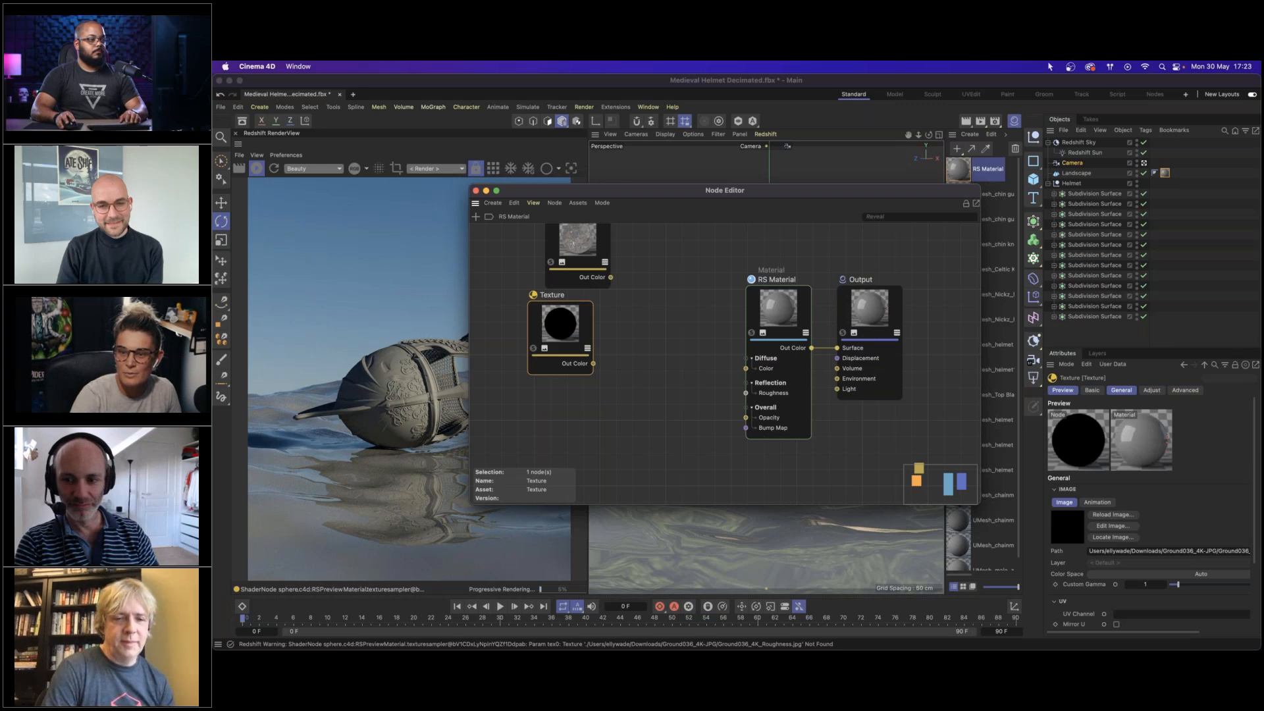
left_click_drag(1261, 543, 1178, 557)
left_click(702, 319)
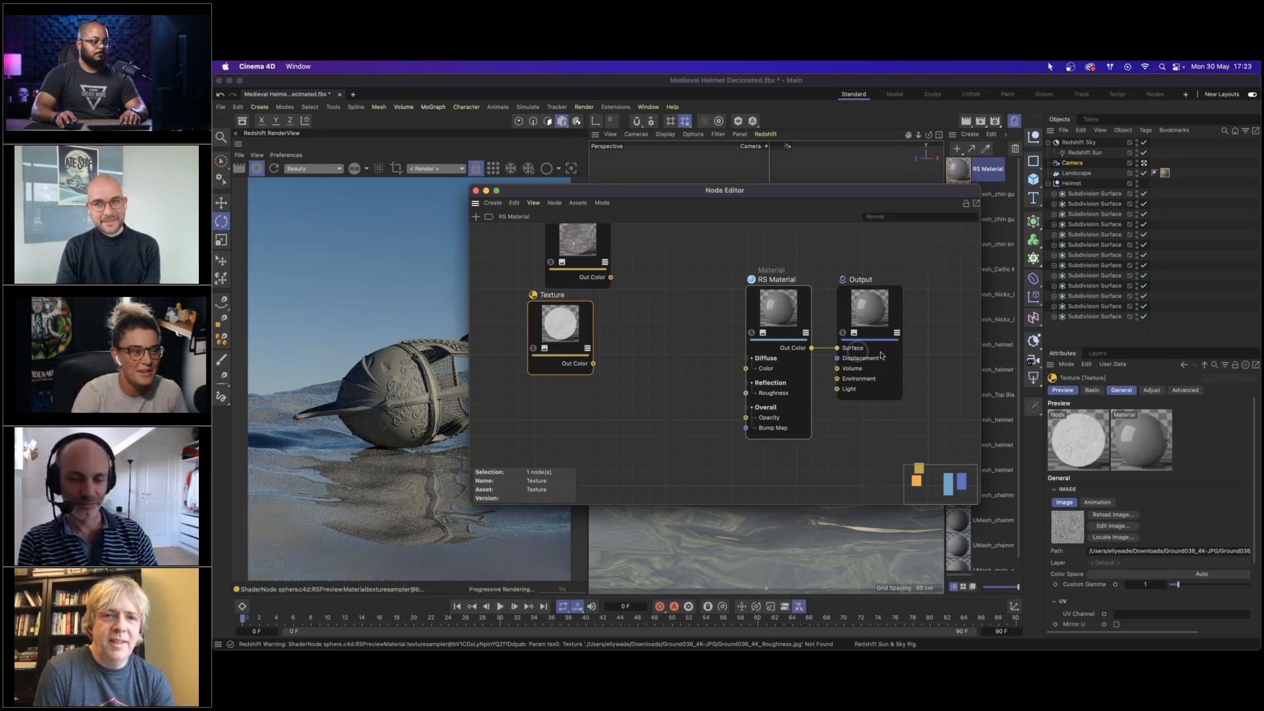
Add Ground036_4K_NormalGL.jpg as a third texture node below the roughness map and reassign its path without a project copy.
left_click_drag(1259, 420, 618, 431)
left_click_drag(627, 454, 563, 402)
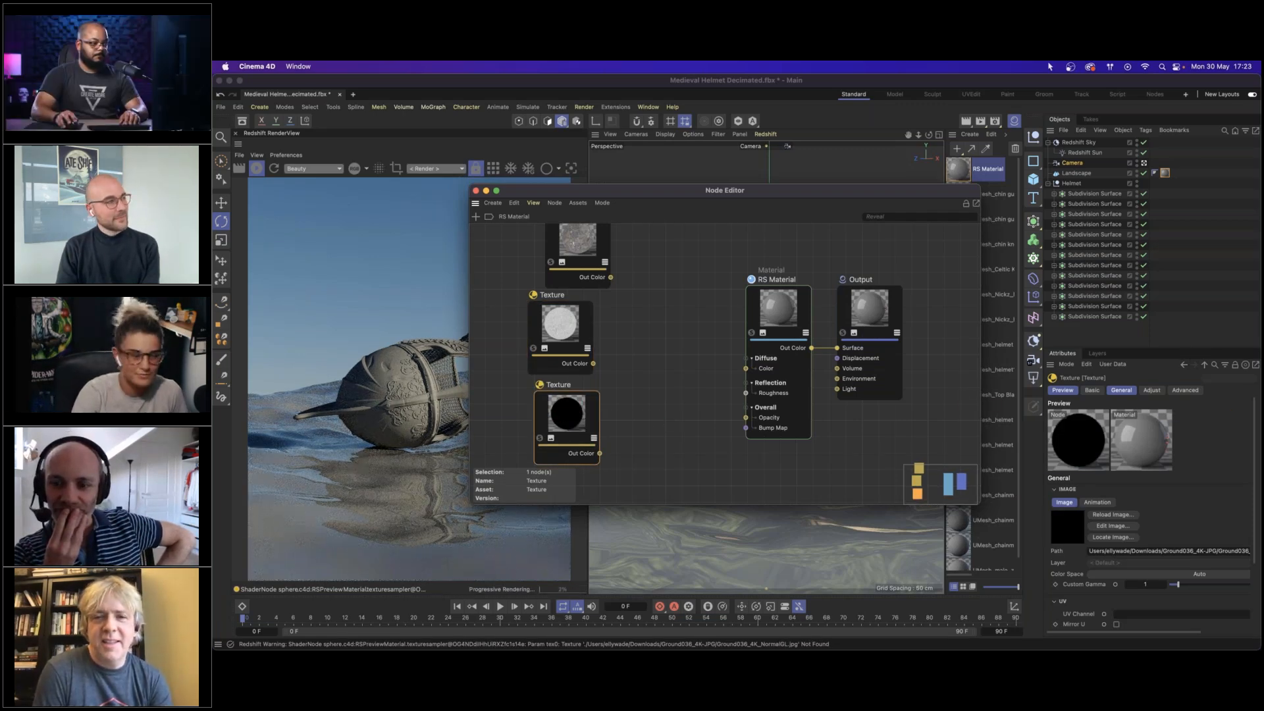
left_click_drag(1262, 602, 1210, 551)
left_click(706, 320)
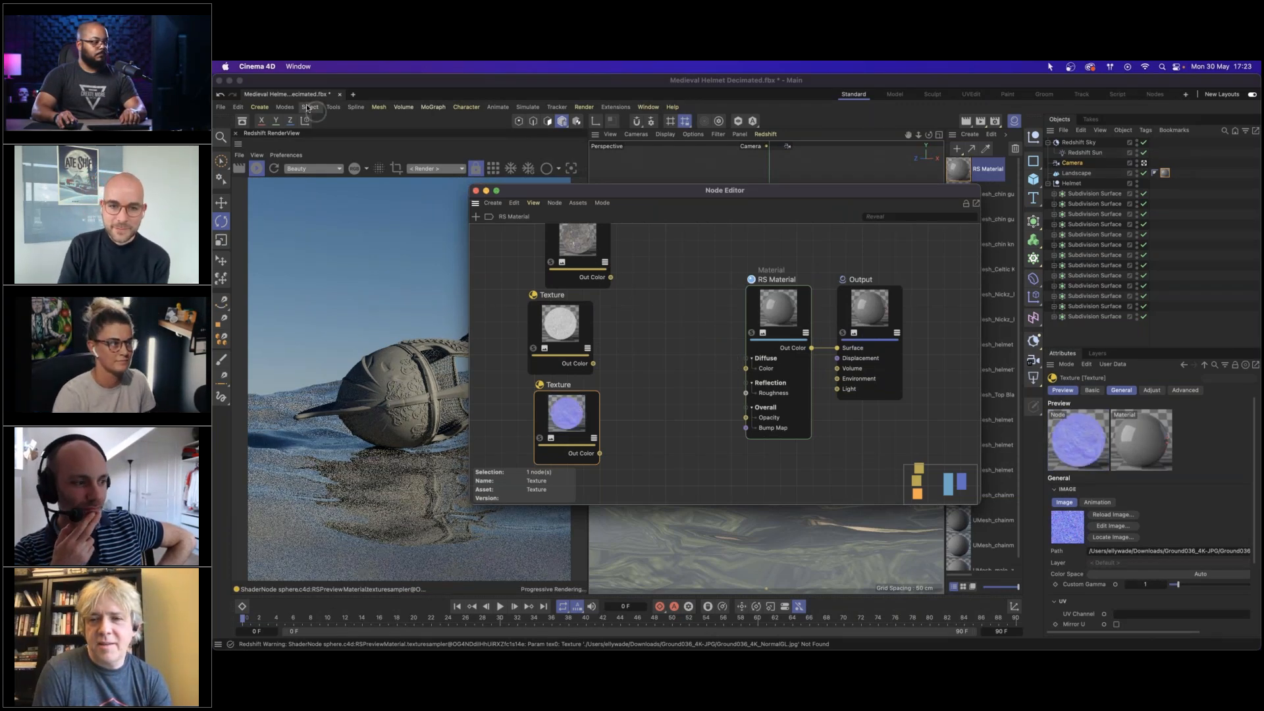
View the Mac's system overview with its processor, memory and graphics specifications, and return to the node graph.
left_click(223, 66)
left_click(250, 83)
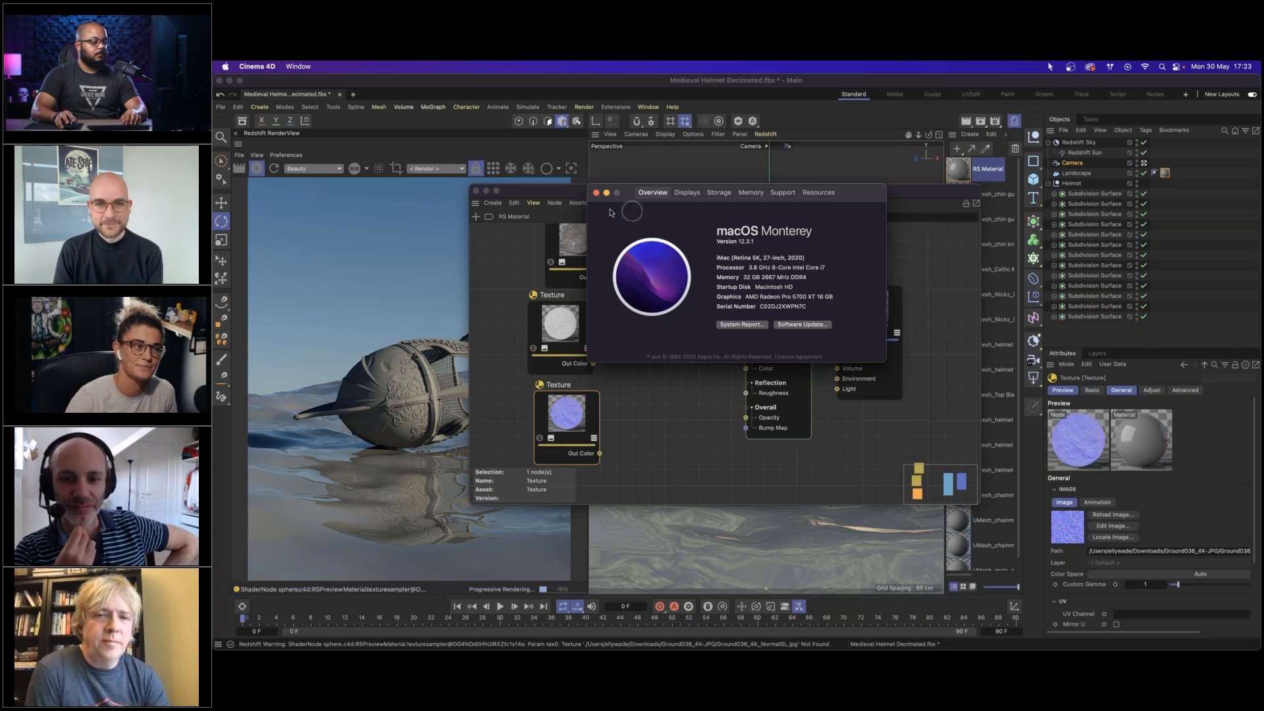
left_click(512, 253)
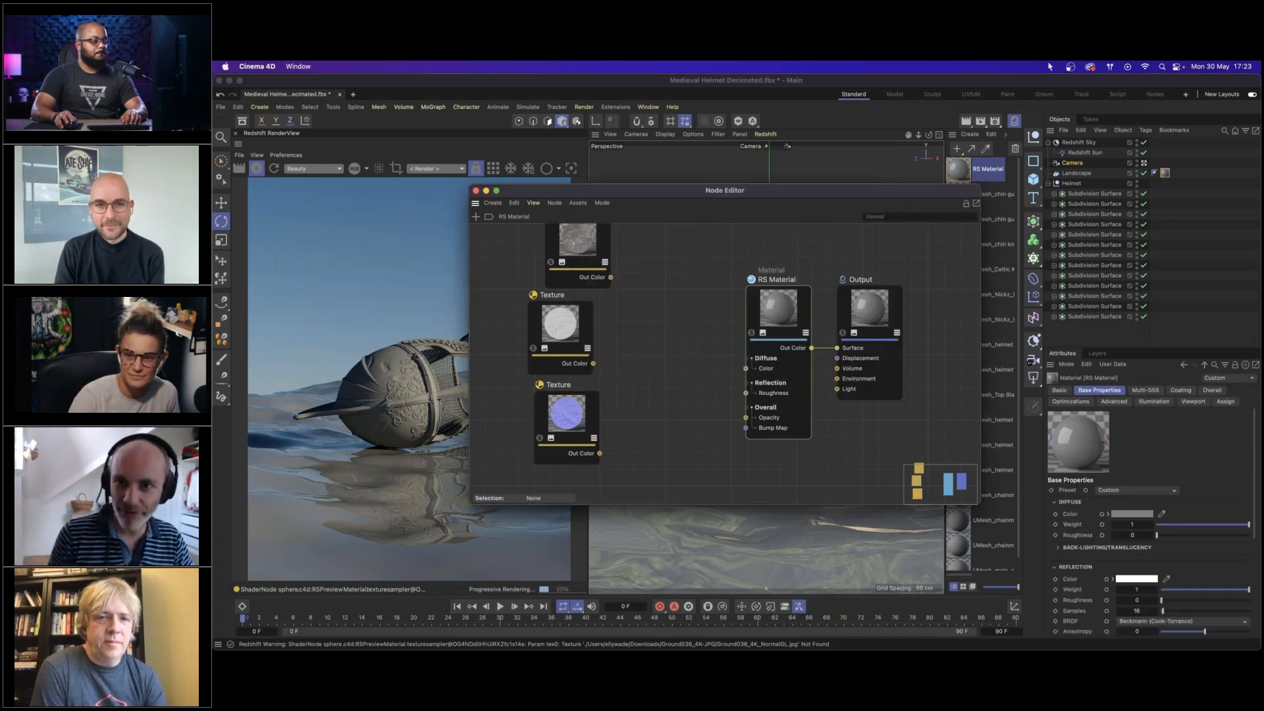
Add Ground036_4K_Displacement.jpg as a fourth texture node below the normal map and reassign its image path without a project copy.
left_click_drag(697, 553, 674, 478)
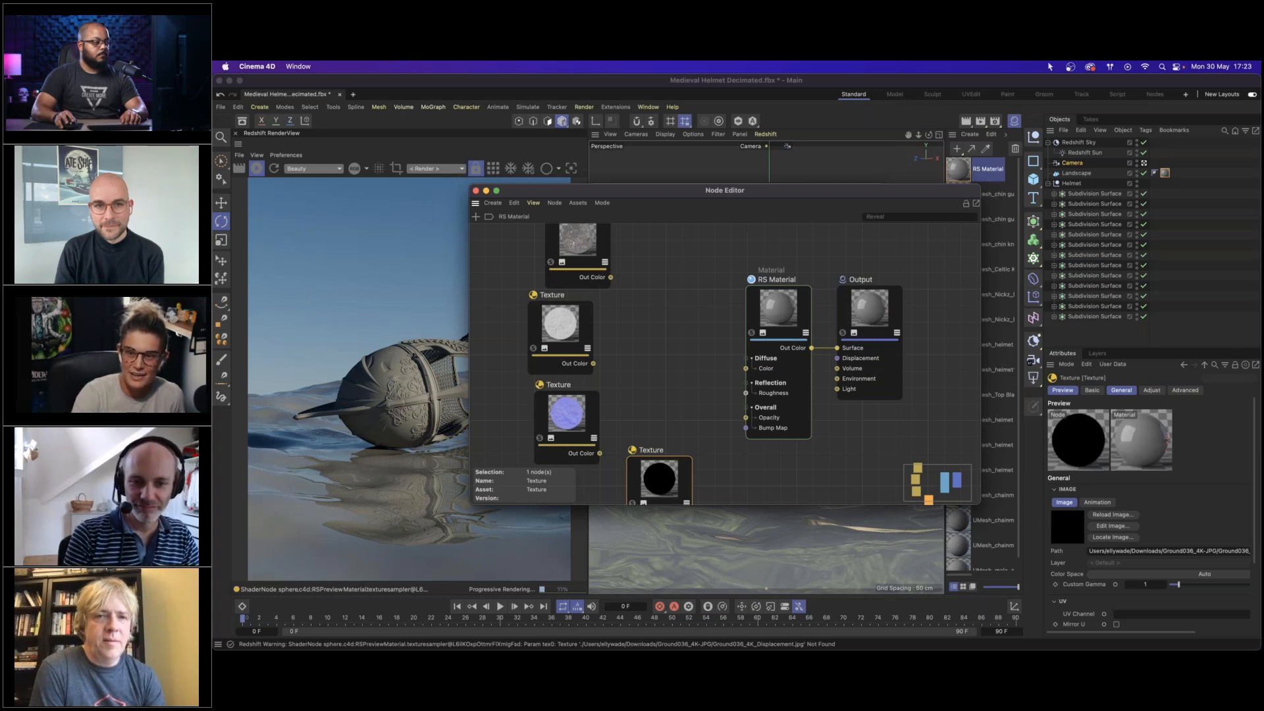
left_click_drag(1187, 592, 1179, 551)
left_click(716, 319)
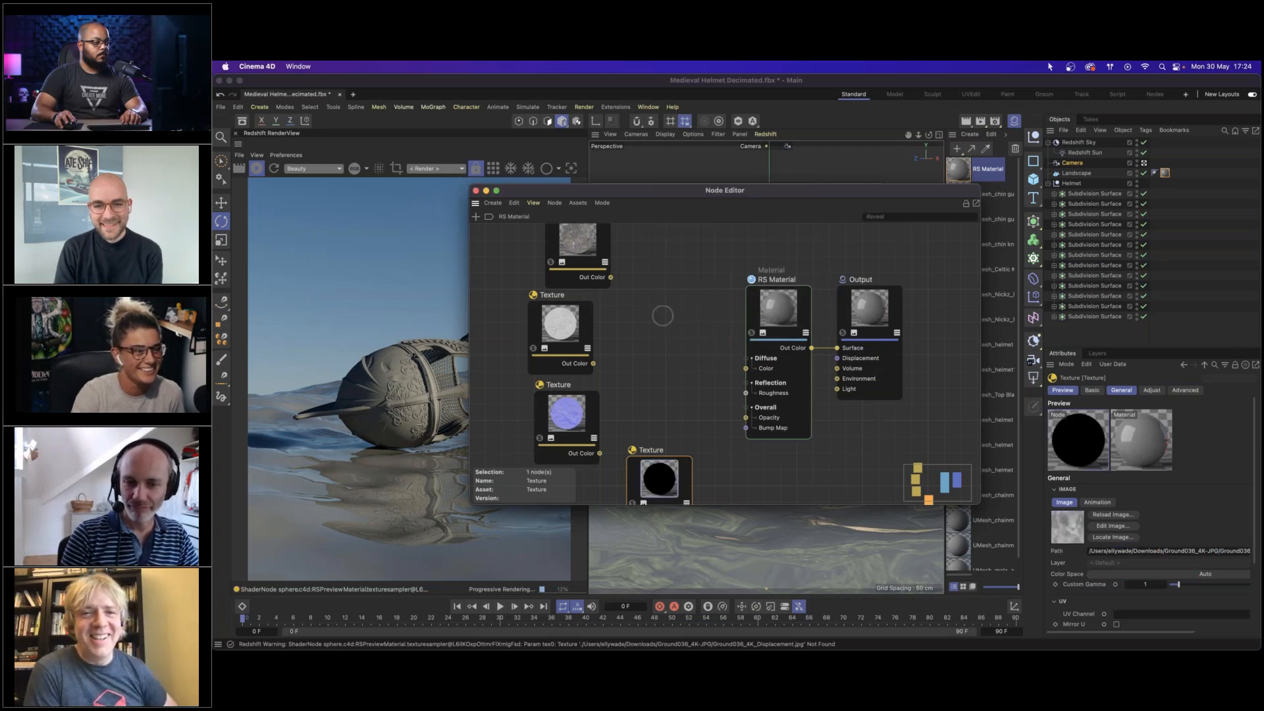
Connect the colour texture to the RS Material's diffuse colour and set the texture's remap scale to 10 by 10.
left_click_drag(610, 277, 587, 262)
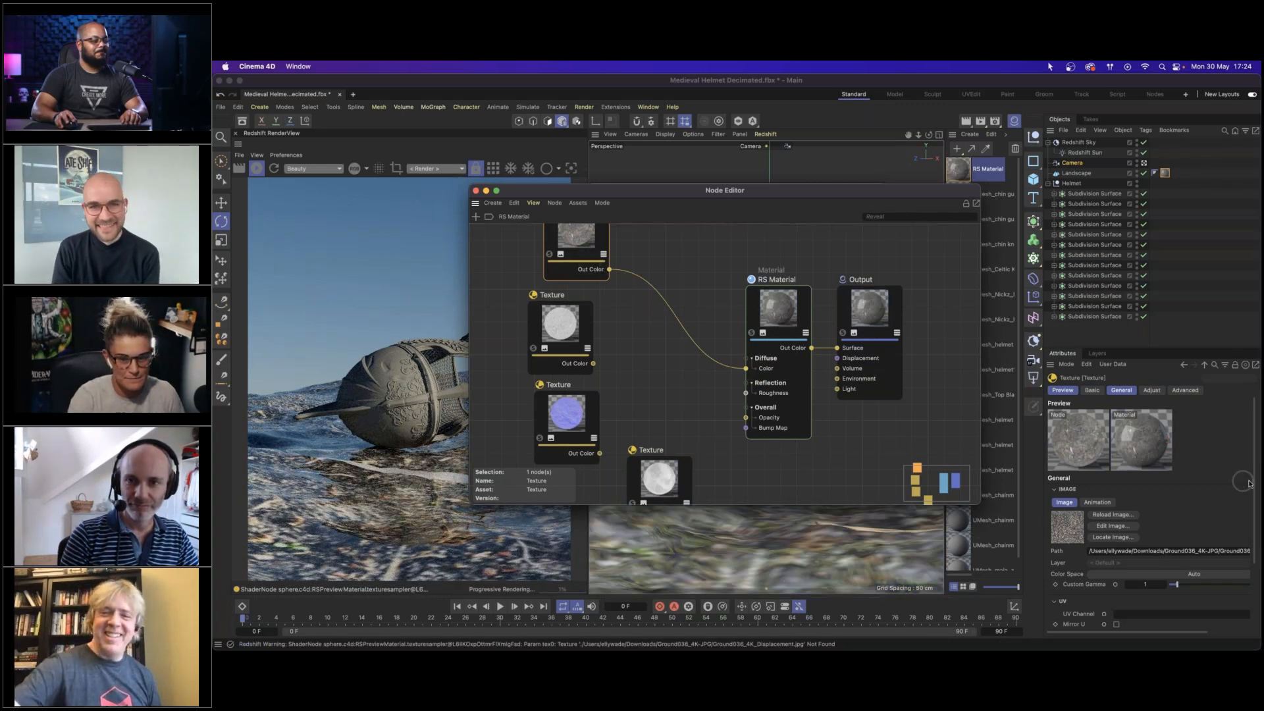
left_click_drag(1255, 499, 1255, 566)
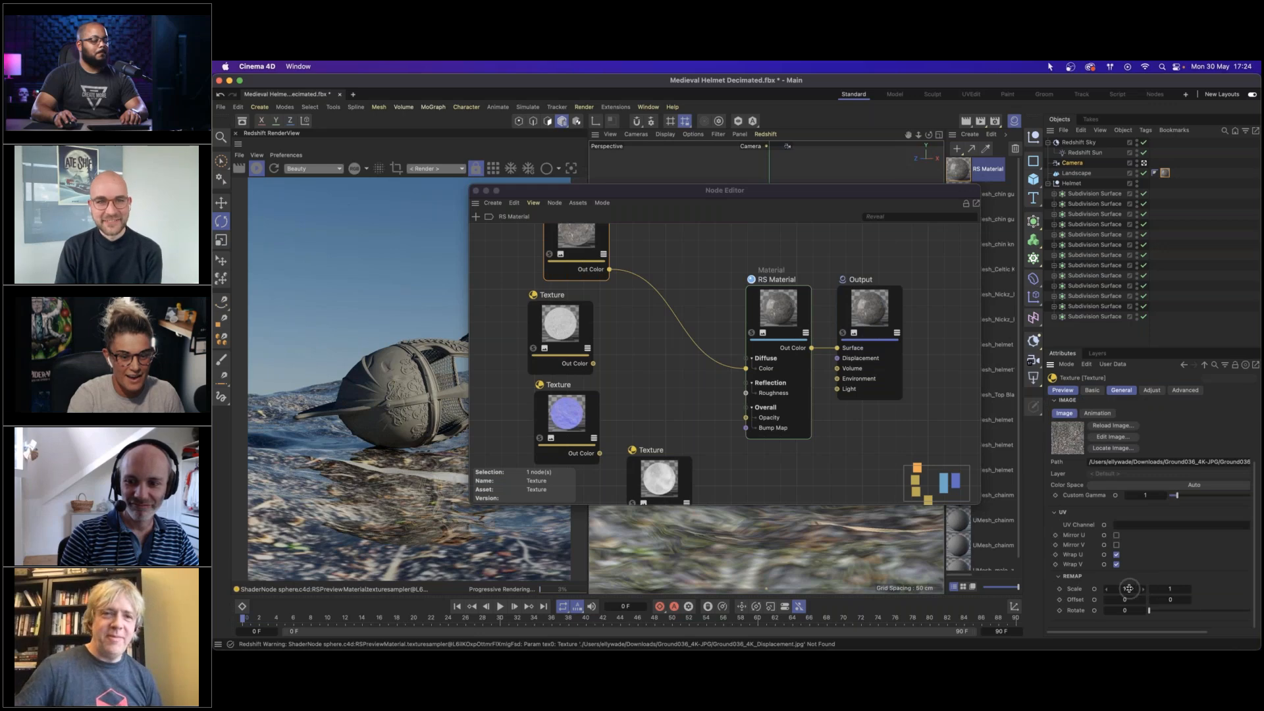
left_click(1129, 588)
type("0")
key("Return")
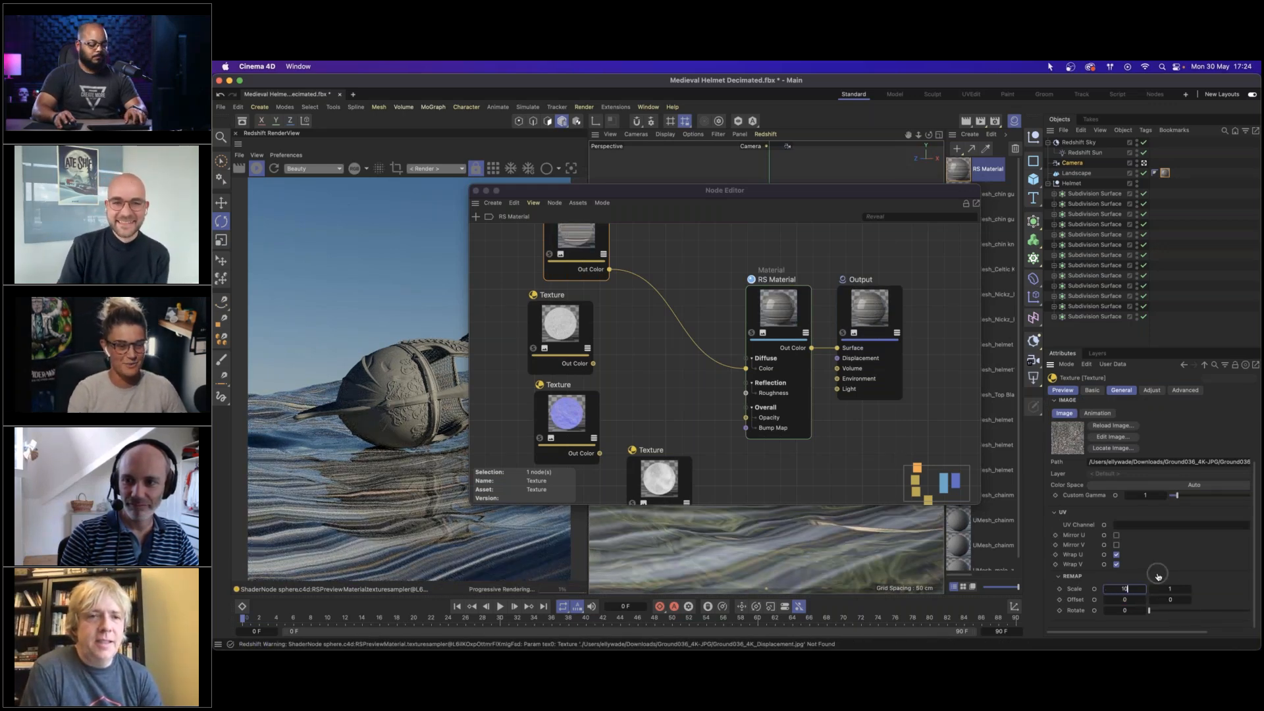
key("Tab")
type("10")
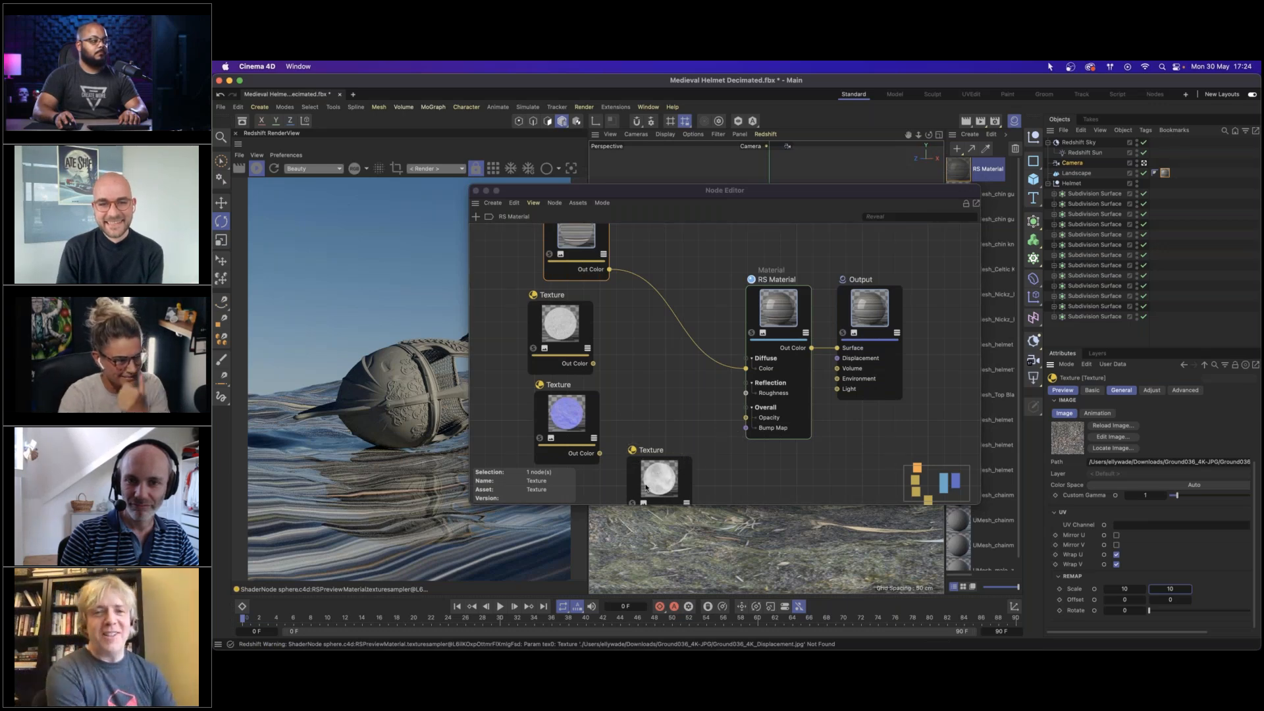
Set the roughness and normal textures' colour space to Raw and connect the roughness texture to the material's Reflection Roughness input.
left_click(654, 452)
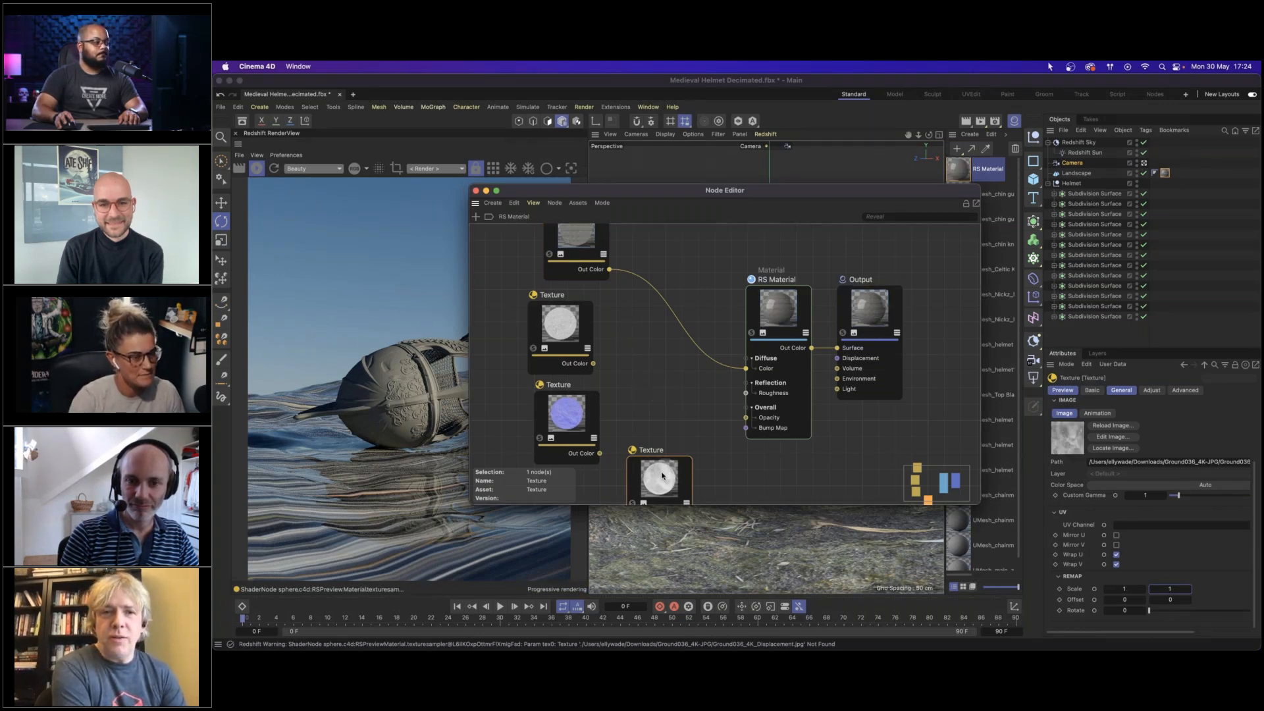
left_click_drag(663, 477, 634, 498)
left_click_drag(512, 317, 603, 425)
left_click(1169, 493)
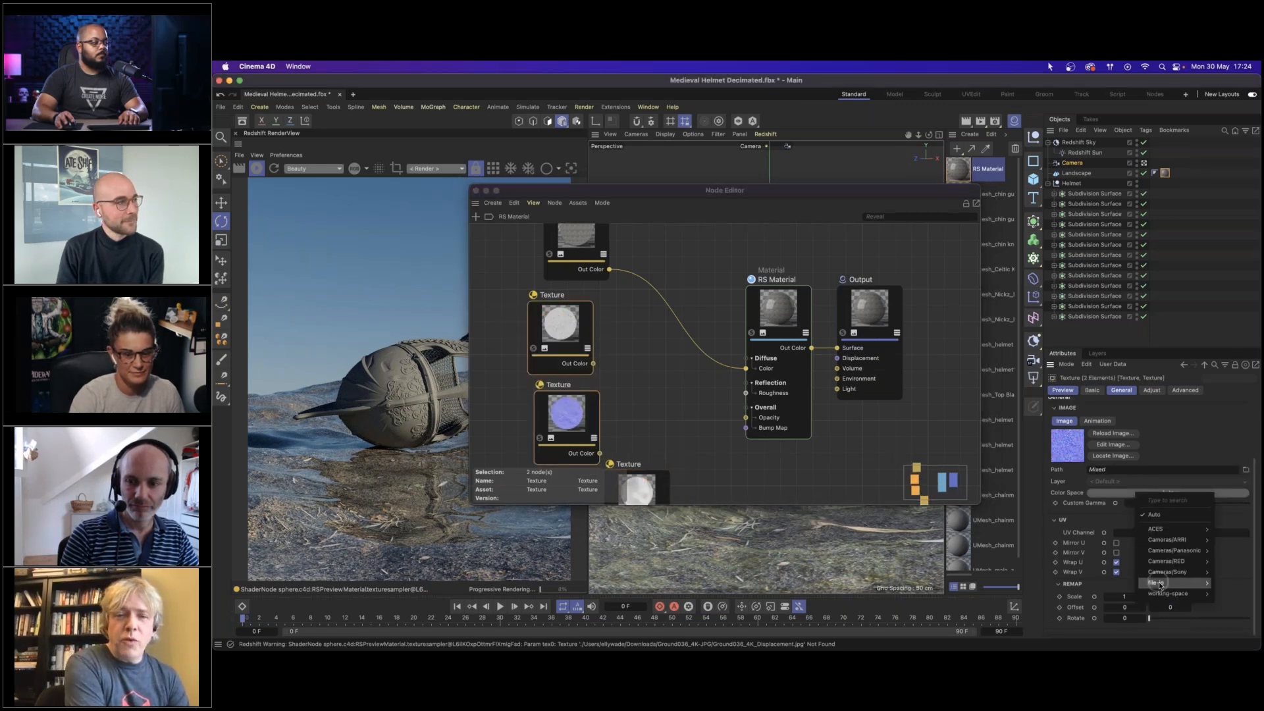
mouse_move(1159, 582)
left_click(1060, 577)
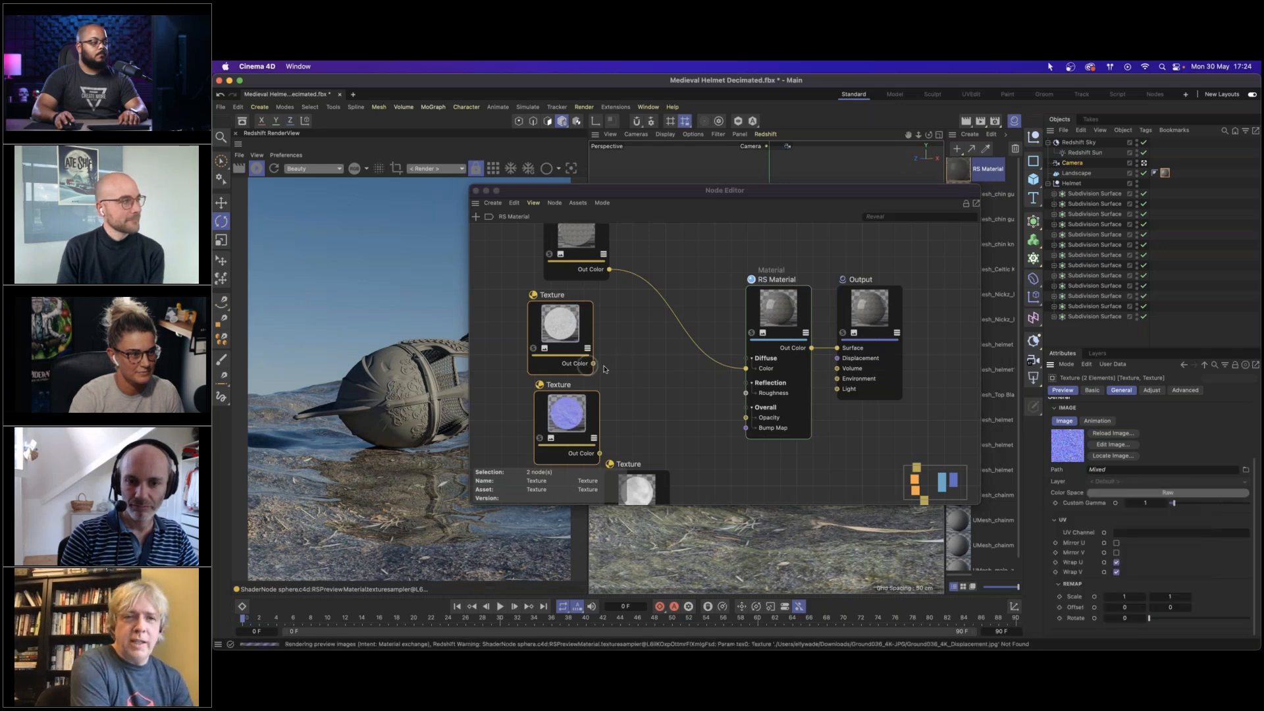
left_click_drag(599, 367, 746, 393)
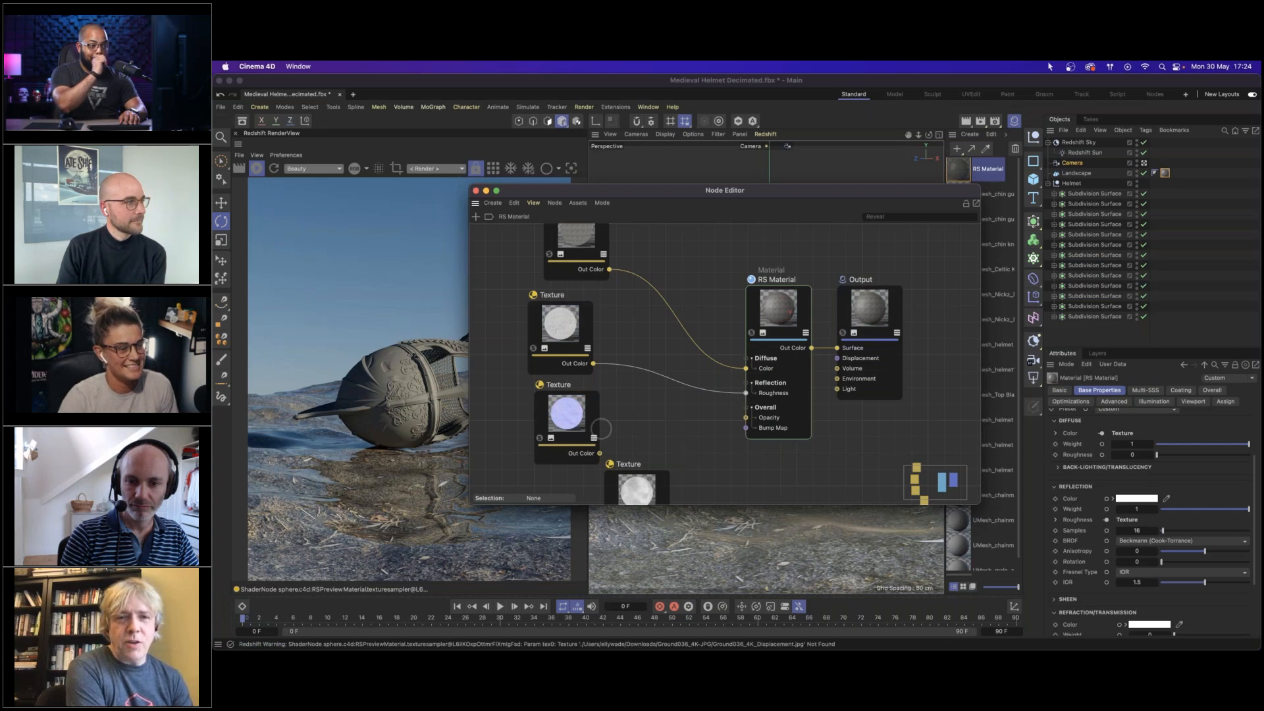
Add a Bump Map node beside the normal texture and enlarge the Node Editor to space out the surrounding nodes.
key("shift+c")
type("bump")
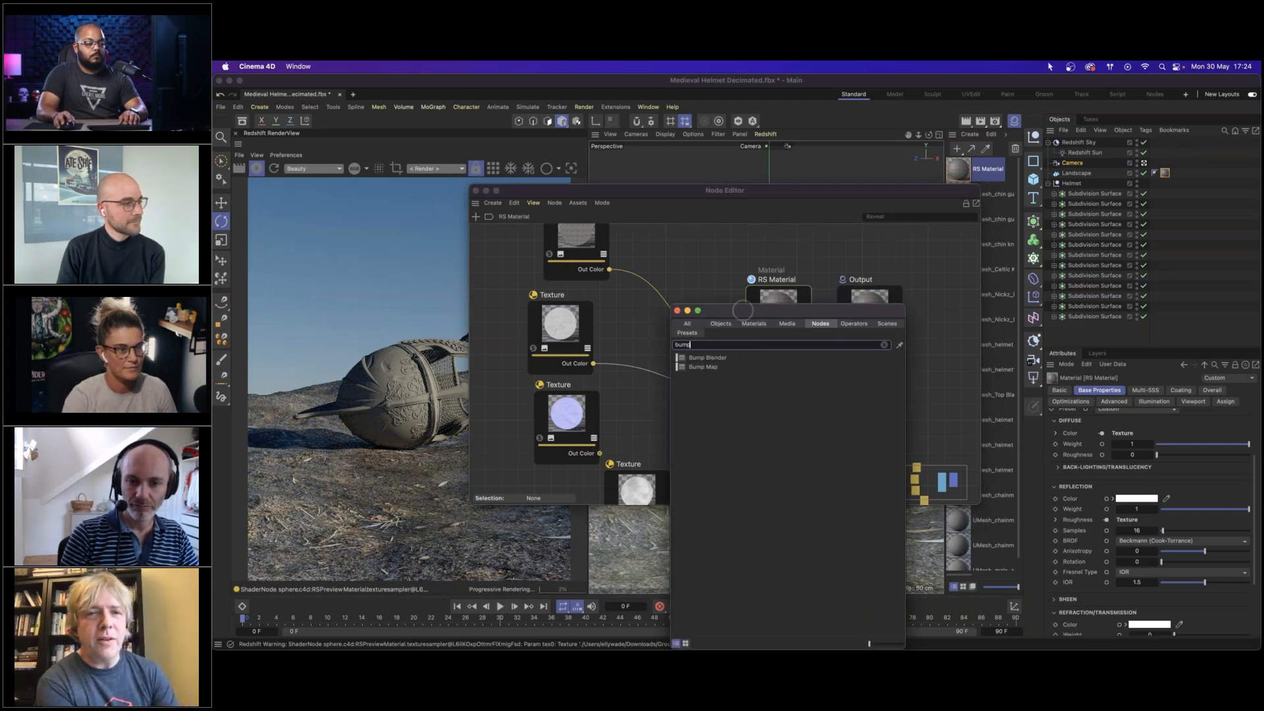
left_click_drag(742, 310, 887, 310)
left_click_drag(855, 368, 671, 409)
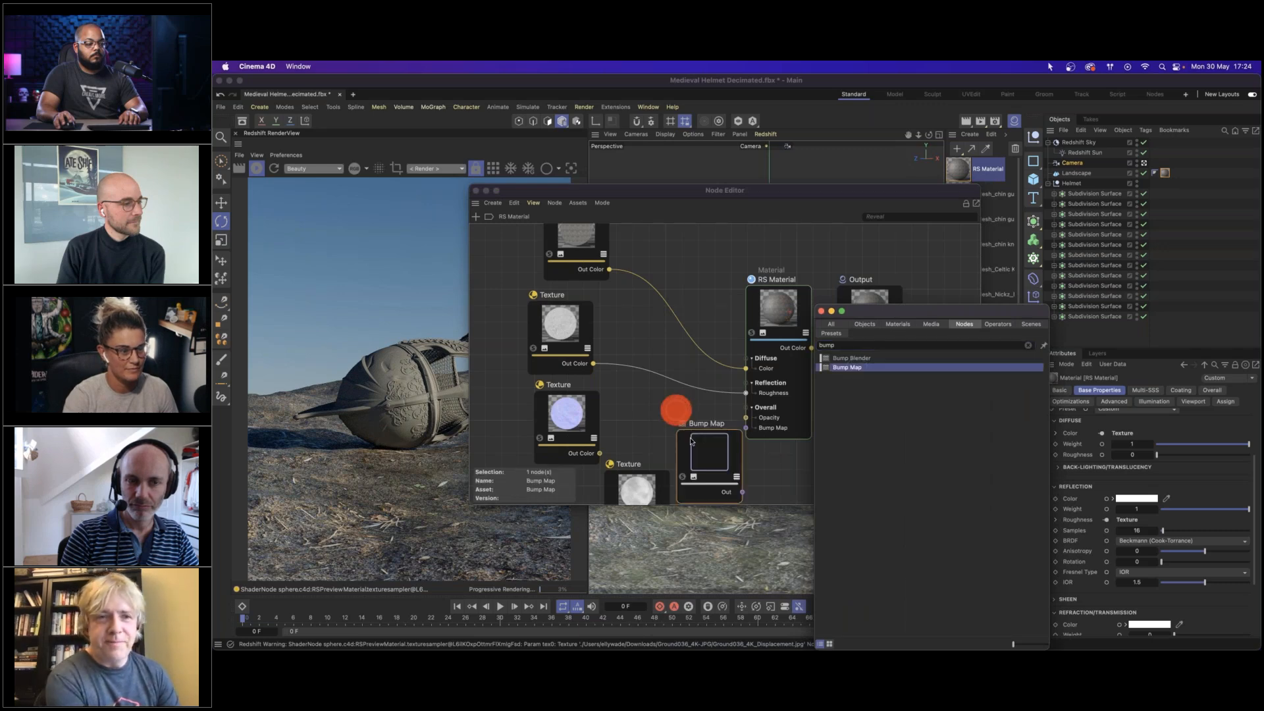
left_click(614, 504)
left_click_drag(615, 504, 614, 502)
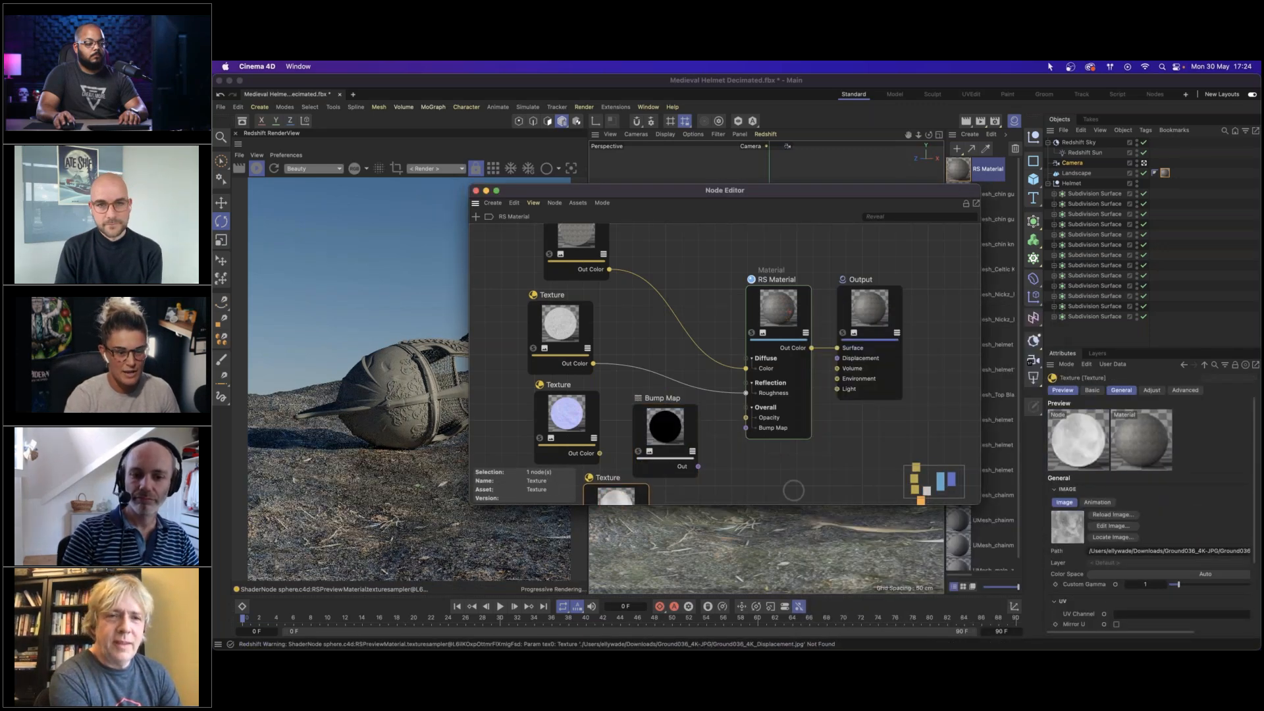
left_click_drag(980, 505, 1052, 564)
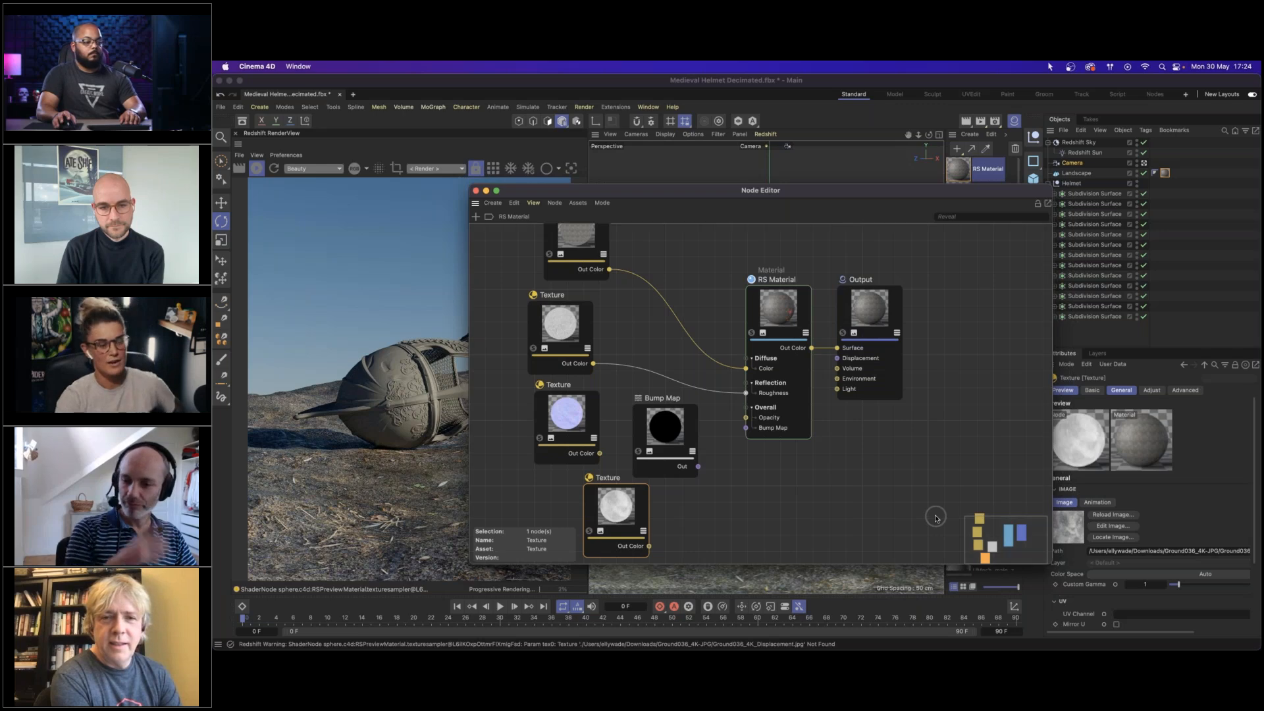
left_click_drag(673, 429, 672, 421)
left_click_drag(616, 506, 606, 521)
left_click_drag(668, 422, 670, 436)
Connect the normal texture to the Bump Map node's texture input and the node's output to the RS Material's Bump Map input.
left_click_drag(601, 454, 666, 420)
mouse_move(697, 441)
left_click(745, 463)
left_click_drag(574, 410, 559, 409)
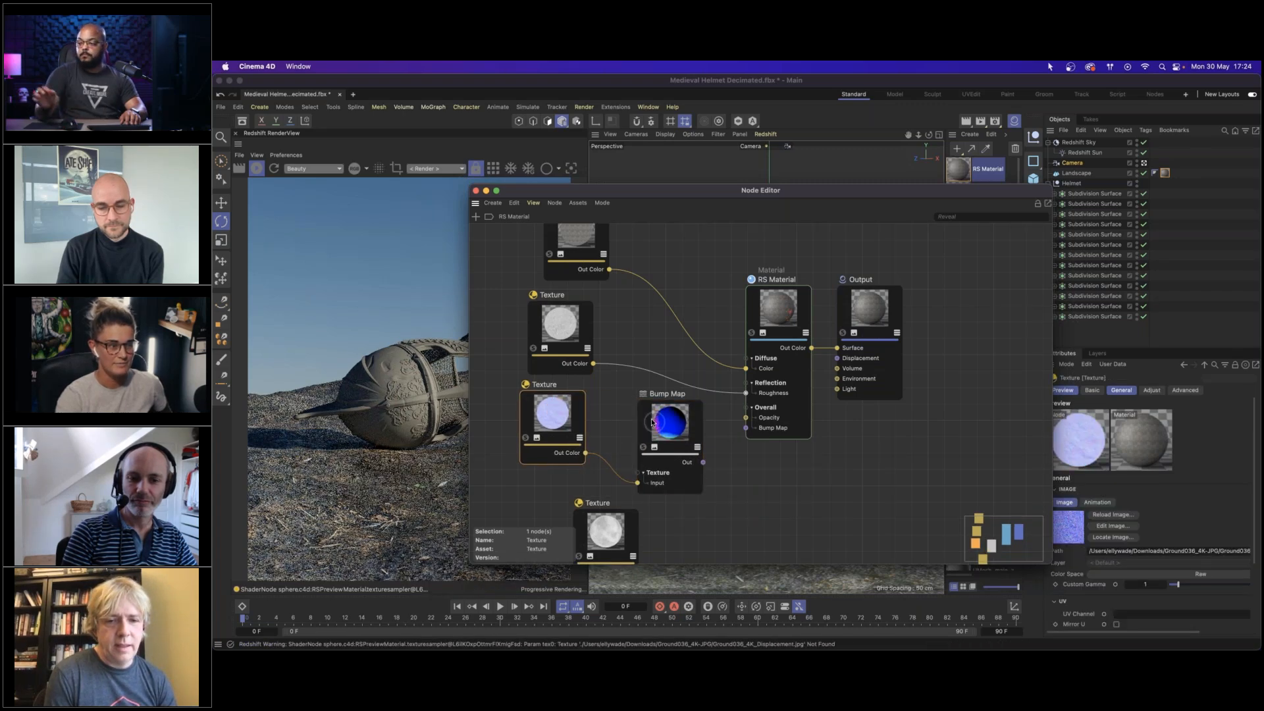
left_click_drag(665, 425, 647, 417)
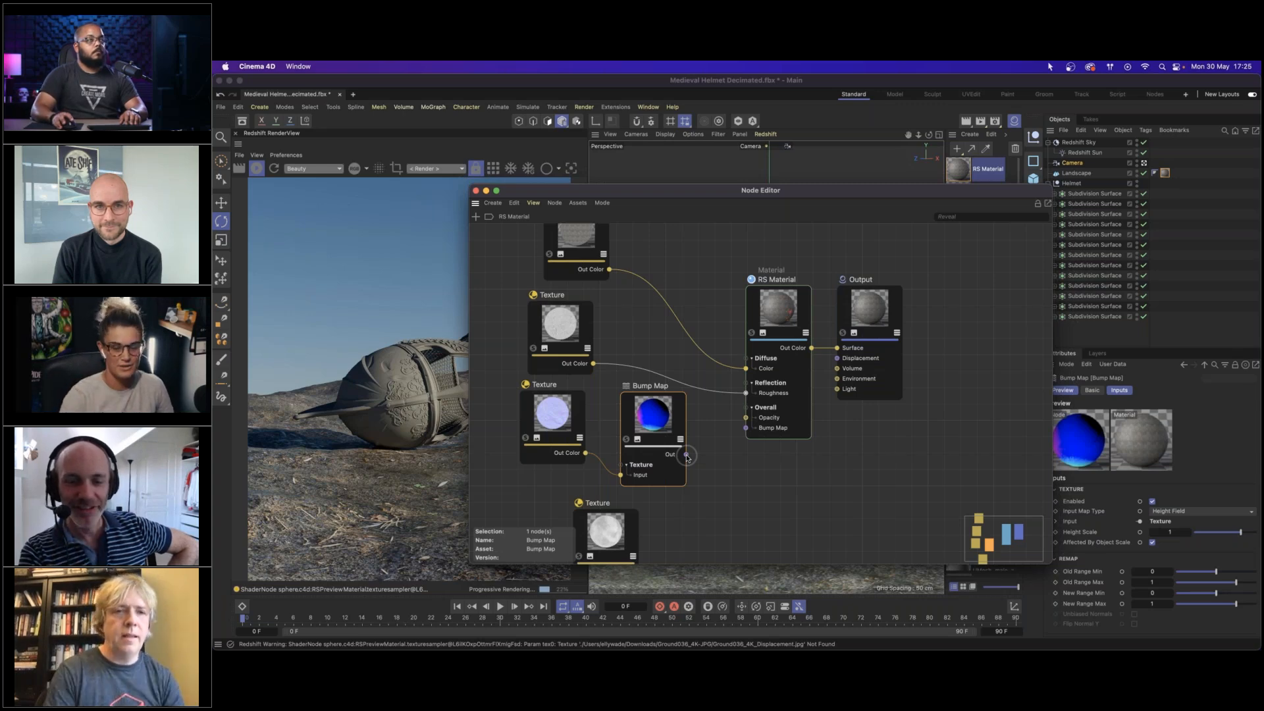
left_click_drag(732, 439, 685, 437)
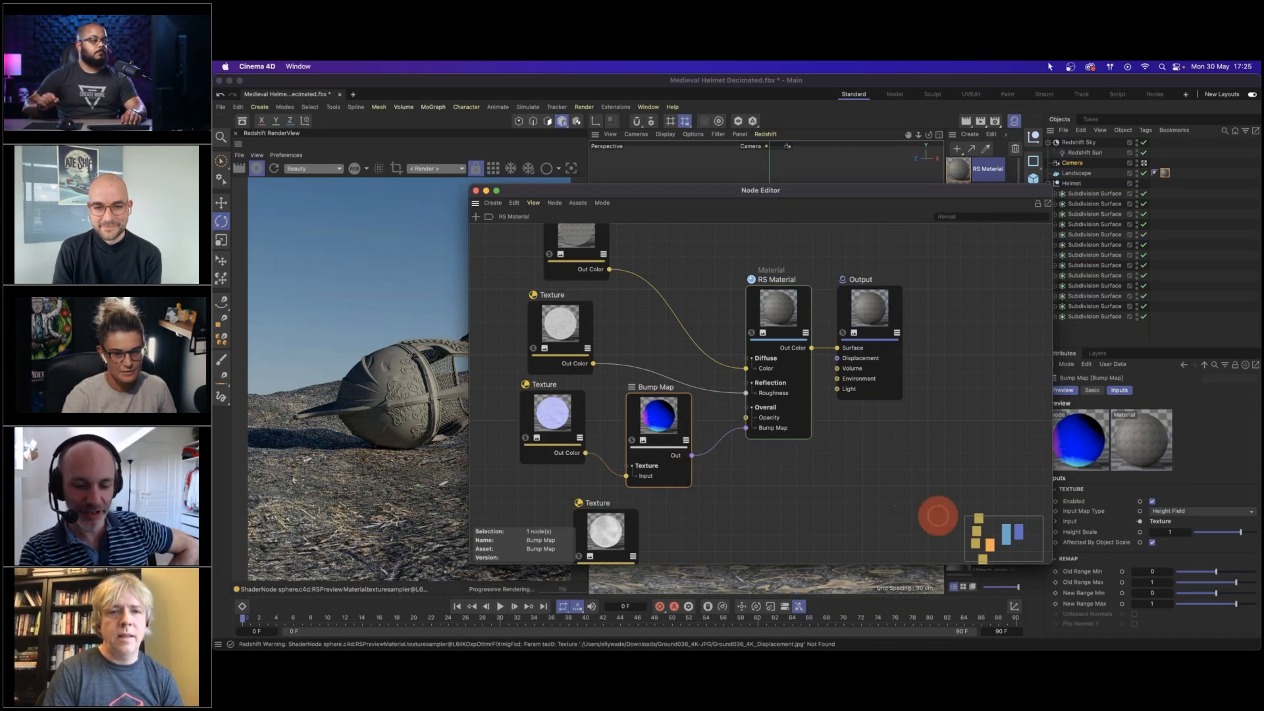
Set the Bump Map node's height scale to 0.2.
left_click(1170, 532)
type("0.2")
key("Return")
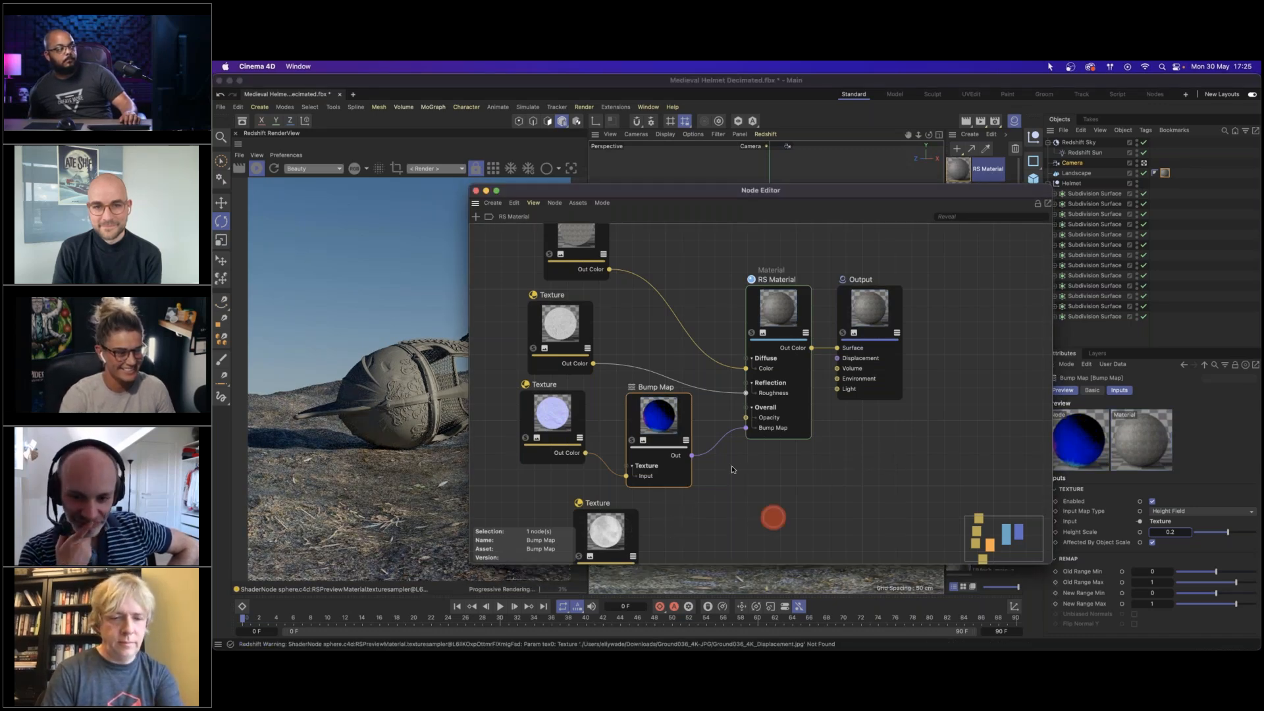
Add a Displacement node beside the displacement texture and connect that texture to its TexMap input.
middle_click_drag(773, 516, 729, 463)
double_click(669, 476)
type("do")
key("BackSpace")
type("is")
left_click_drag(708, 366, 658, 461)
left_click_drag(594, 518, 698, 476)
mouse_move(734, 482)
left_click(790, 484)
Reposition the Output node and connect the Displacement node to its Displacement input.
left_click_drag(823, 261, 854, 355)
left_click_drag(736, 512, 823, 400)
left_click_drag(718, 490, 763, 472)
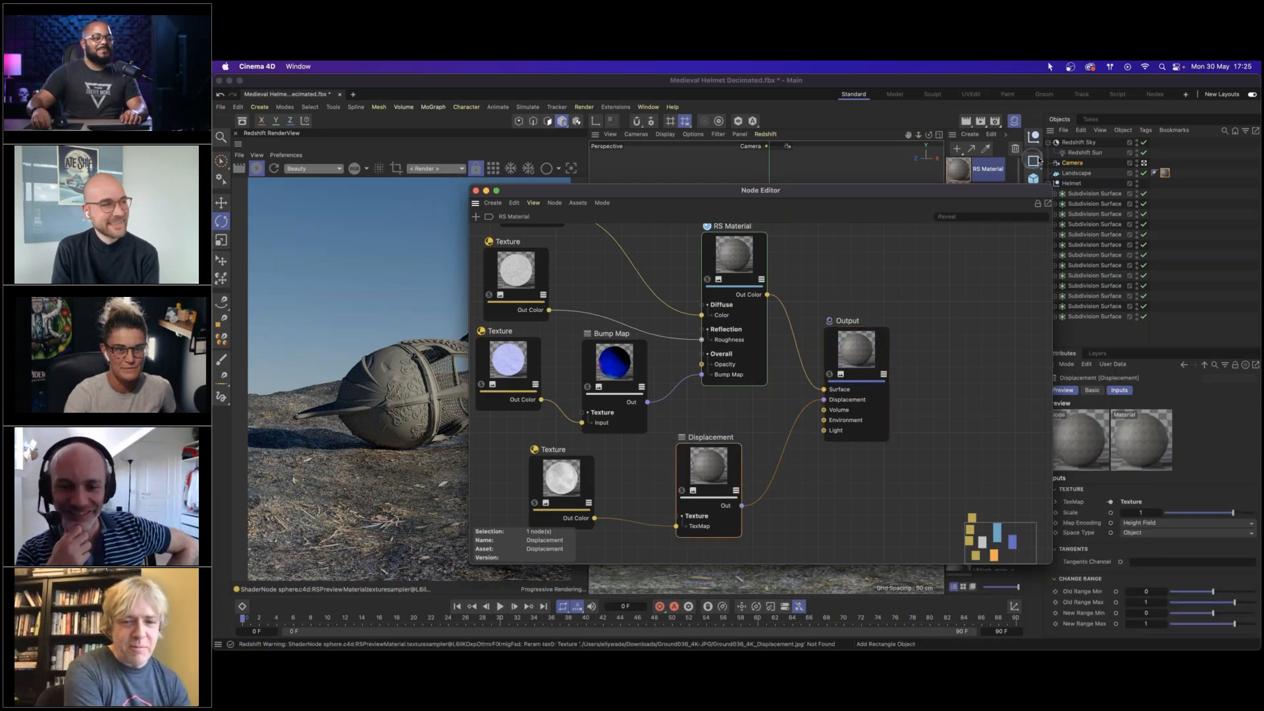
Add a Redshift Object render tag to the Landscape object.
right_click(1085, 175)
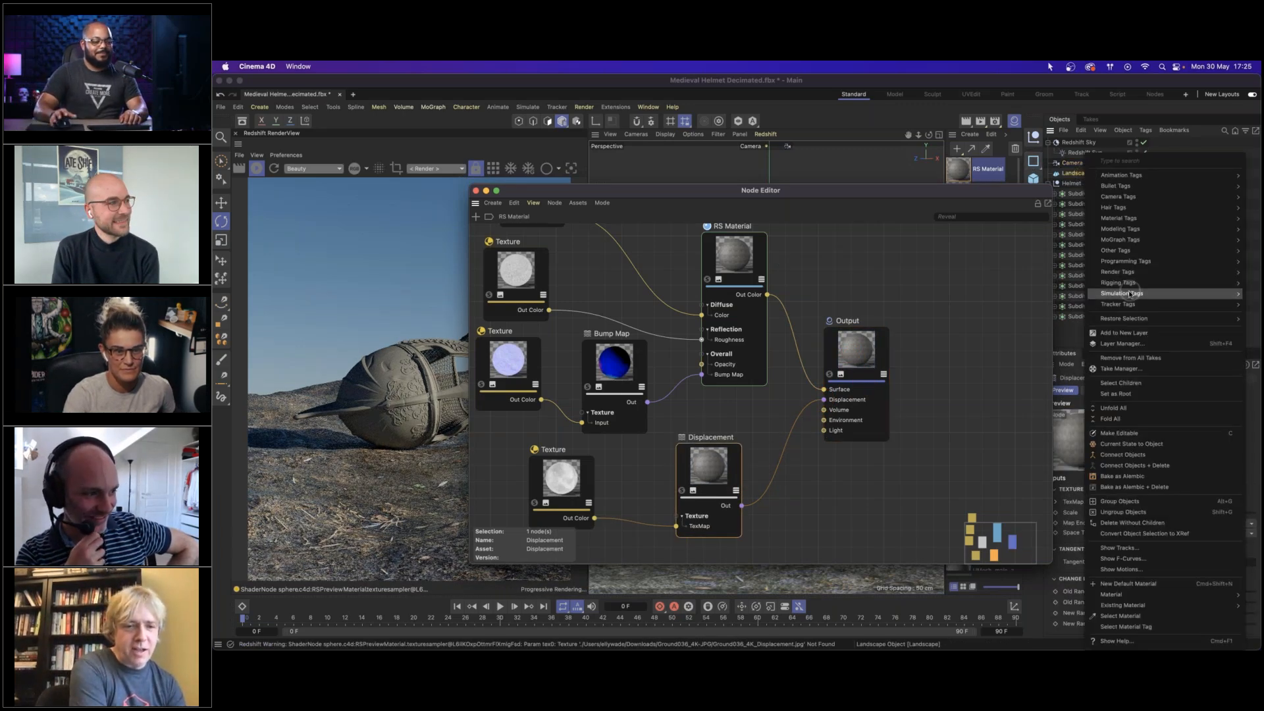
mouse_move(1110, 282)
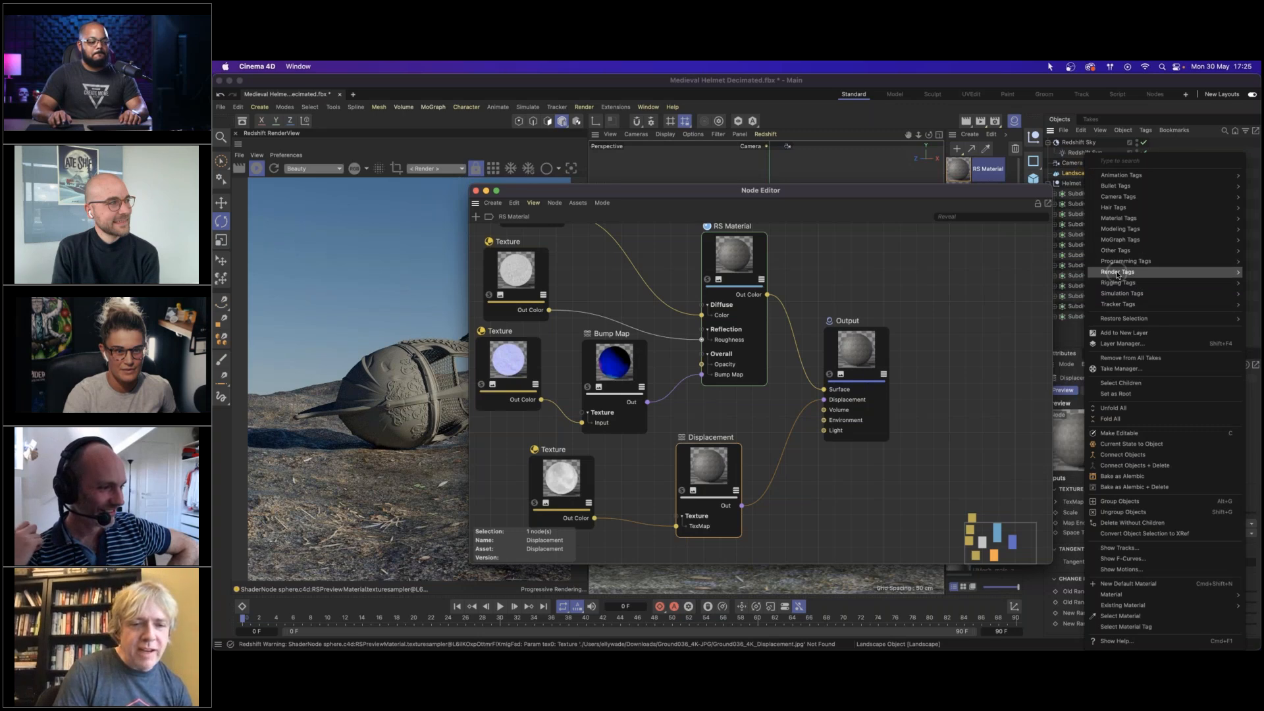
left_click(1067, 308)
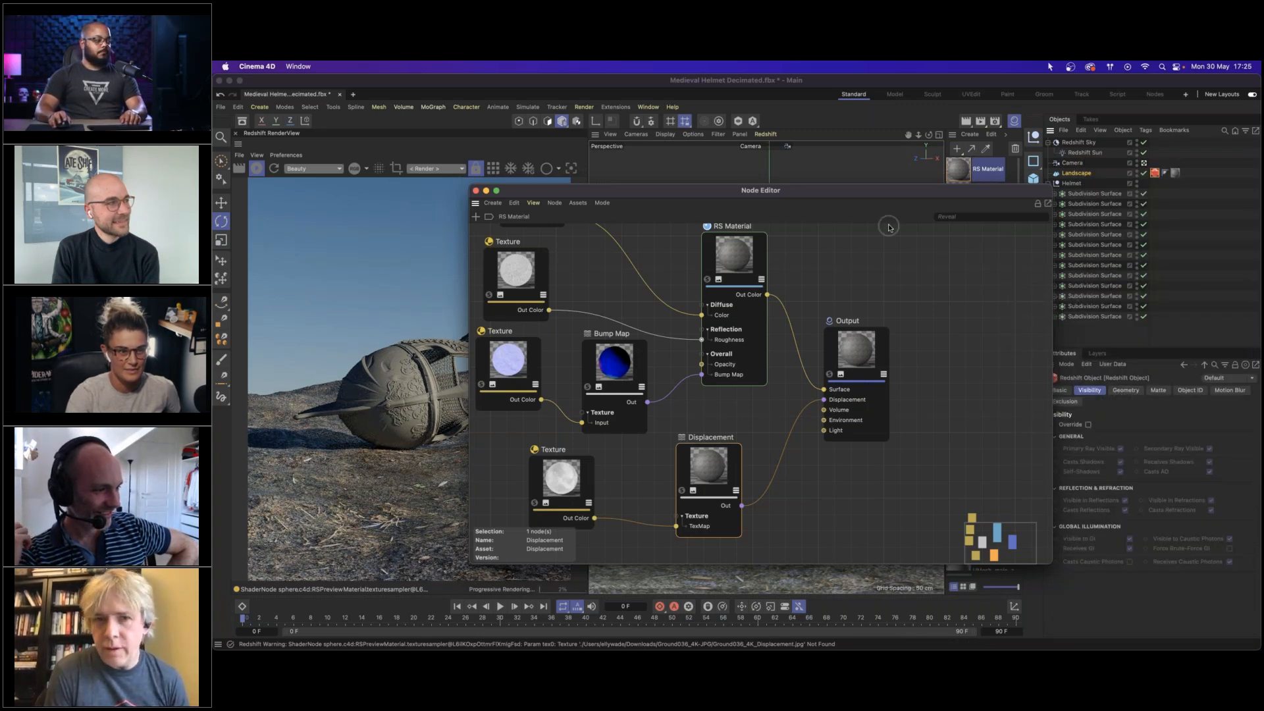
Enable displacement and tessellation in the Landscape tag's geometry override, moving the Node Editor clear of the settings.
left_click_drag(881, 196, 843, 189)
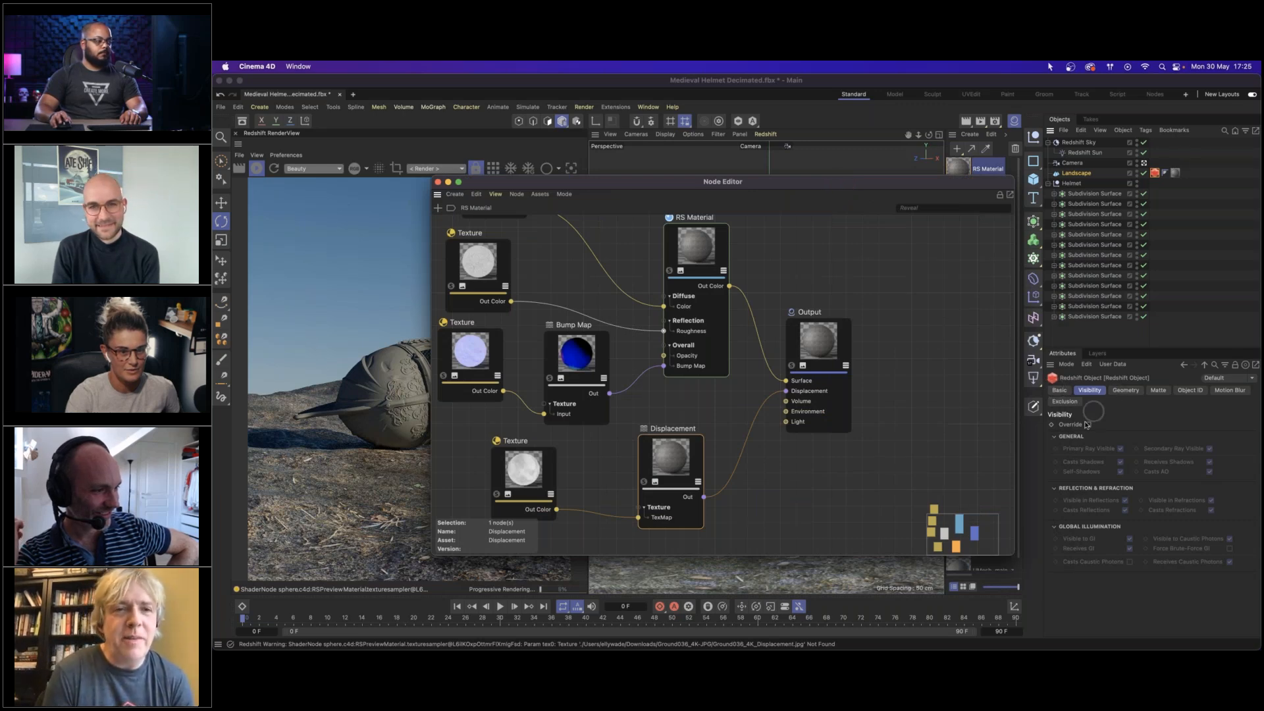
left_click(1125, 389)
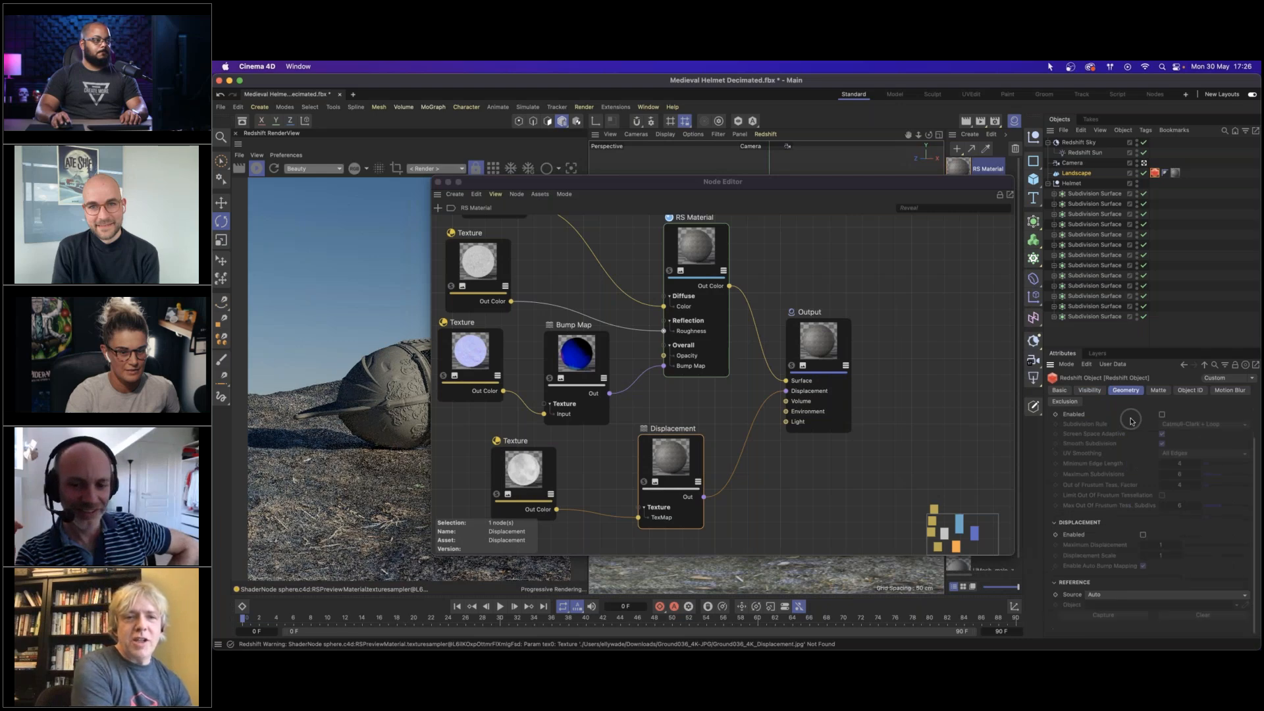
left_click(1144, 535)
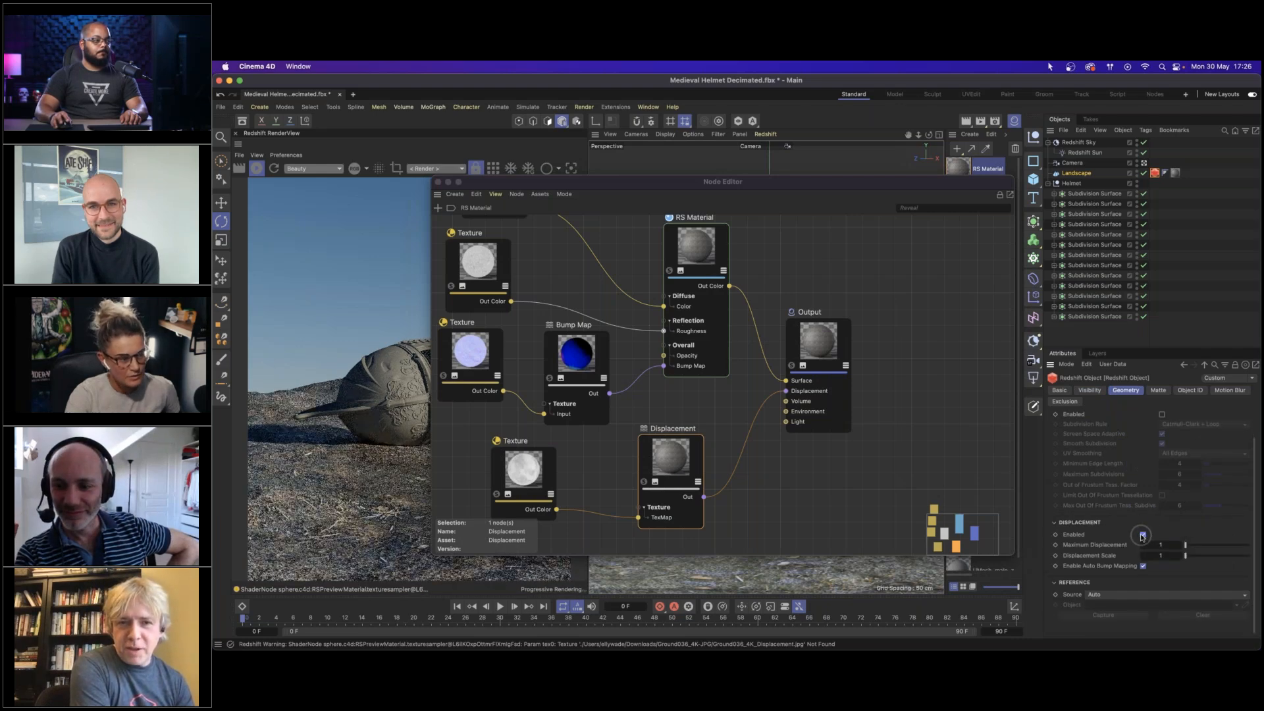
left_click(1162, 414)
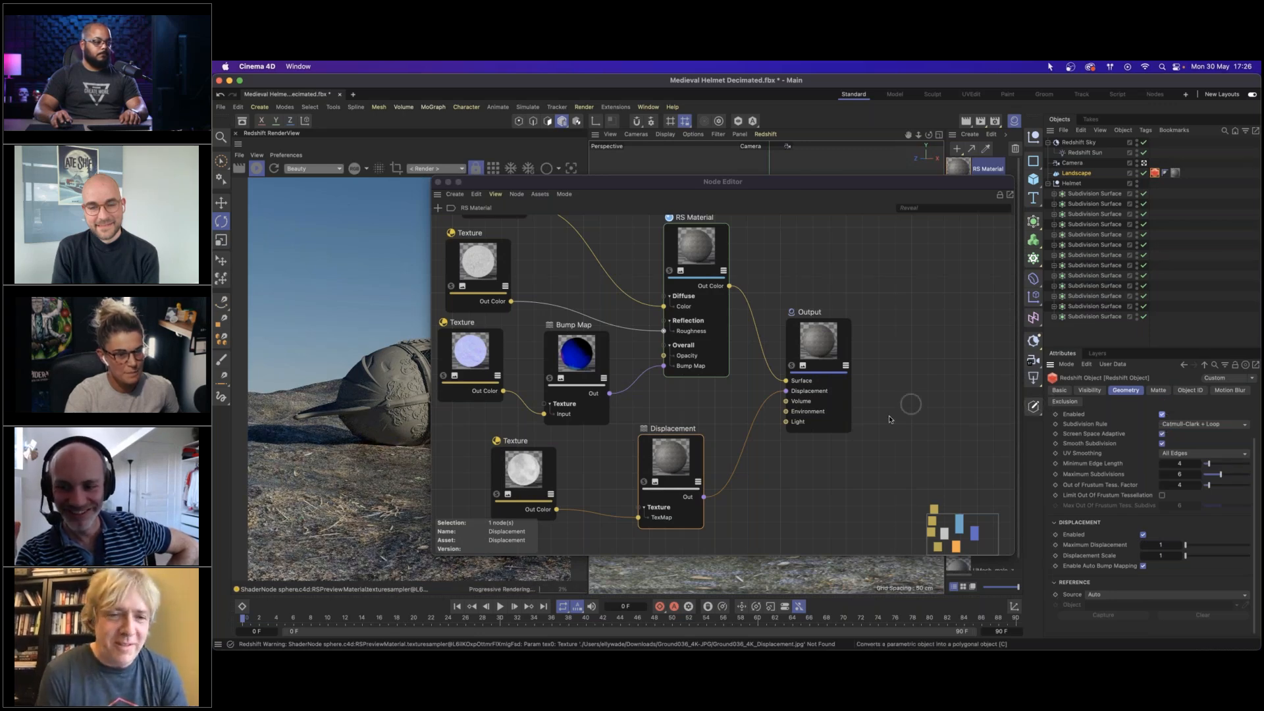
Move the displacement texture closer to the Displacement node and set the Landscape tag's displacement scale to 3.
left_click_drag(540, 462, 585, 463)
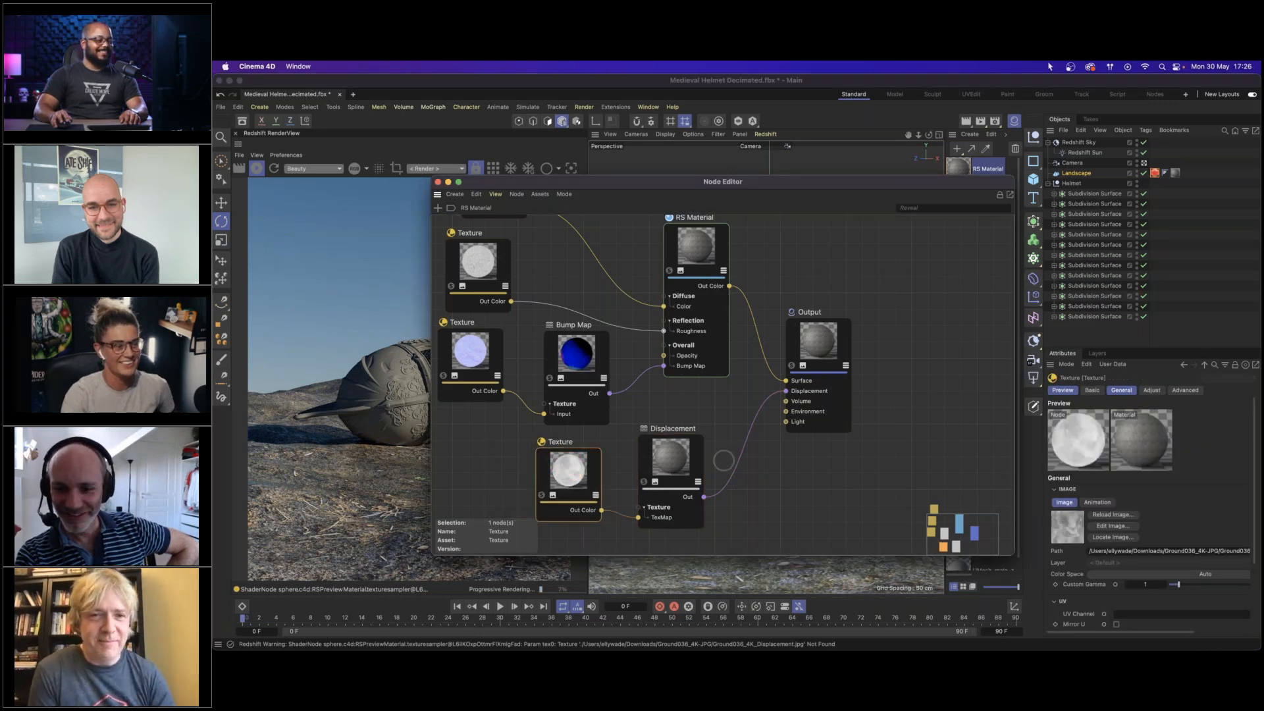
left_click(687, 457)
left_click(1184, 364)
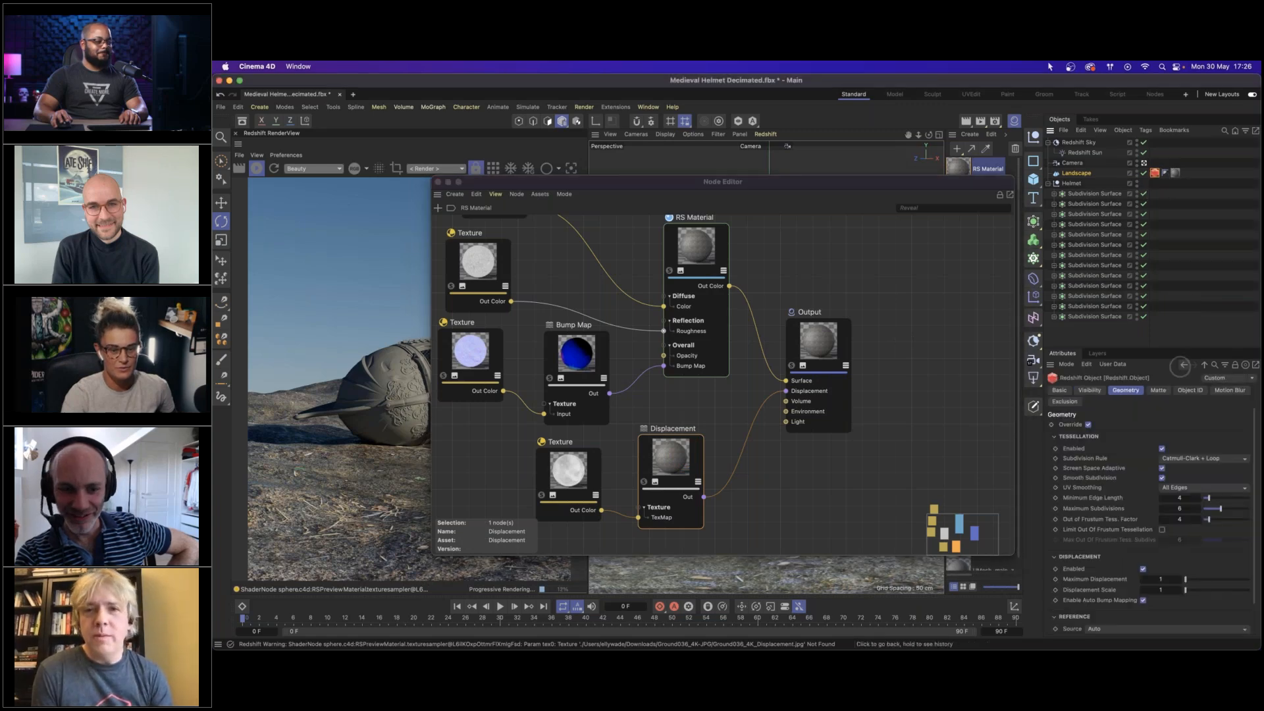
left_click(1179, 508)
left_click(1206, 523)
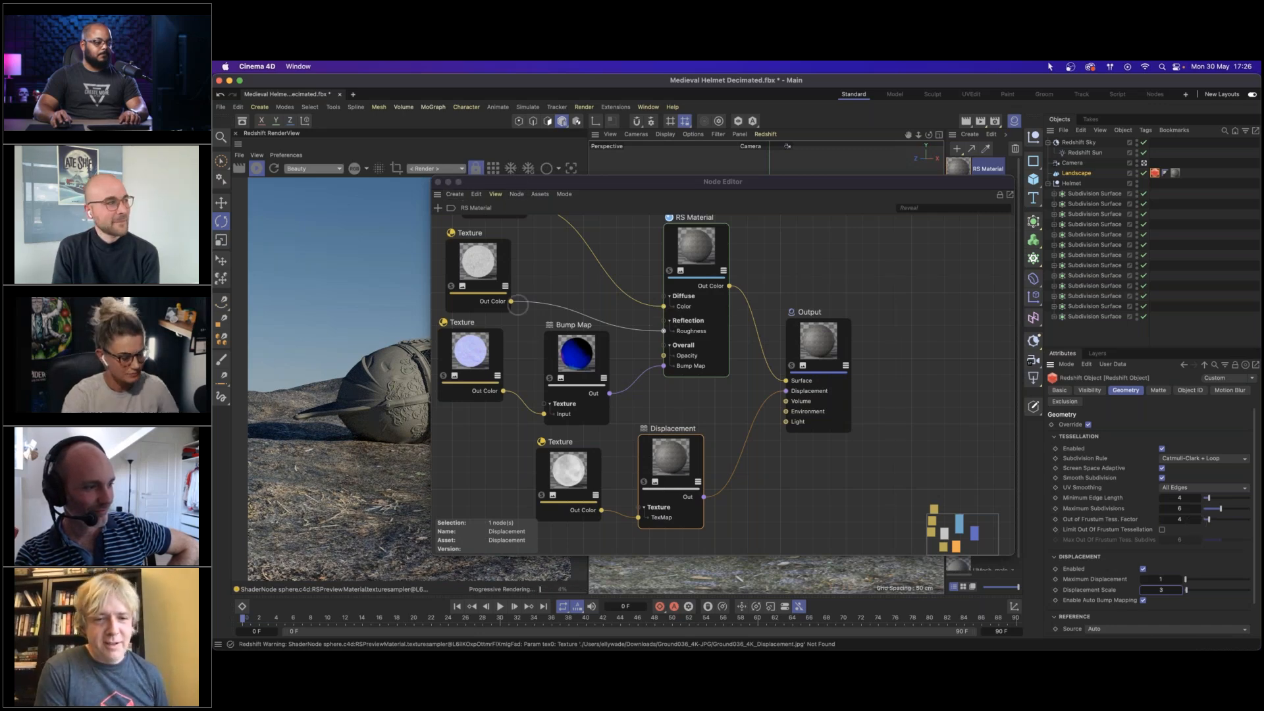
Set the remap scale of the roughness, normal and displacement textures to 10 by 10 together.
left_click(630, 333)
scroll(632, 333, "down", 2)
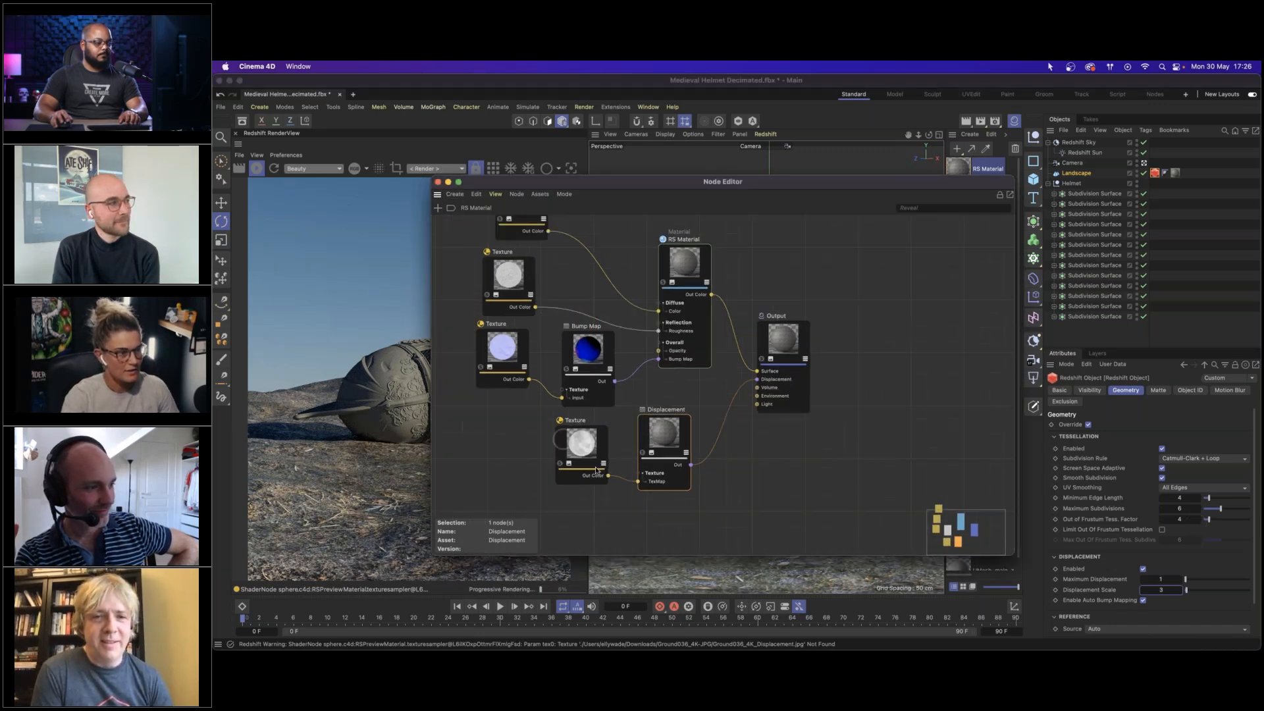
left_click(528, 437)
left_click_drag(460, 252, 543, 464)
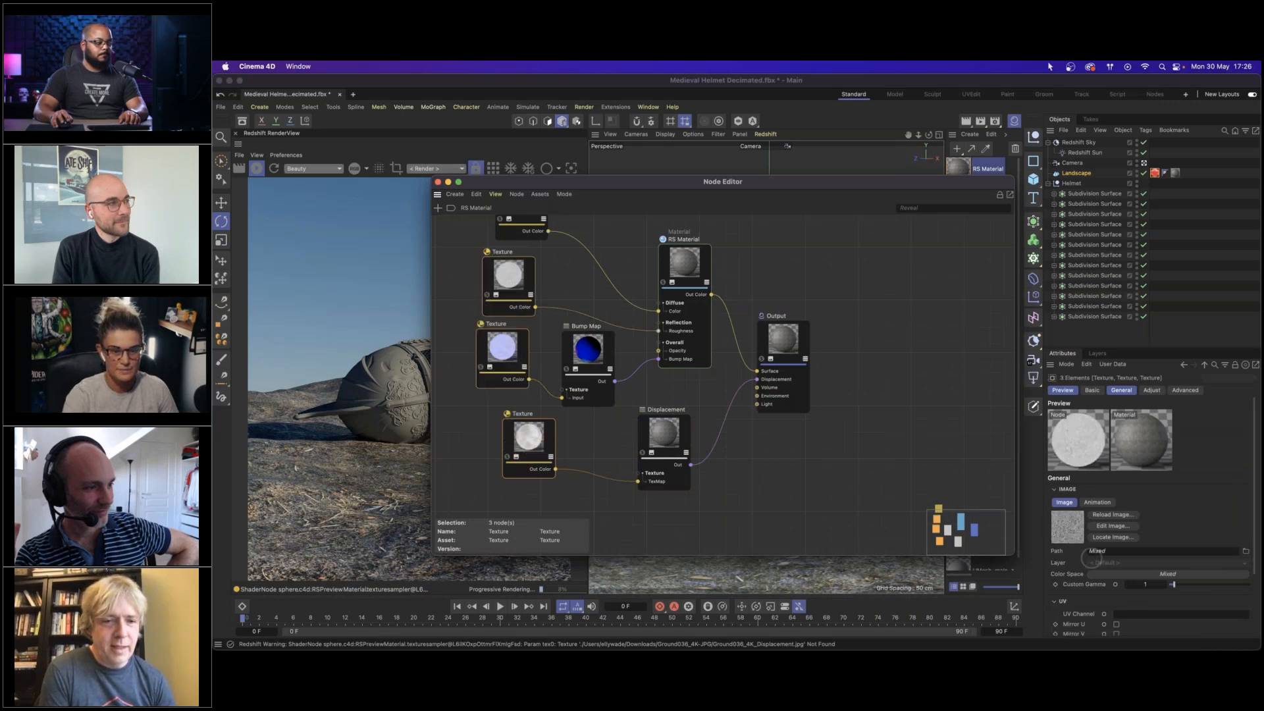
scroll(1172, 533, "down", 3)
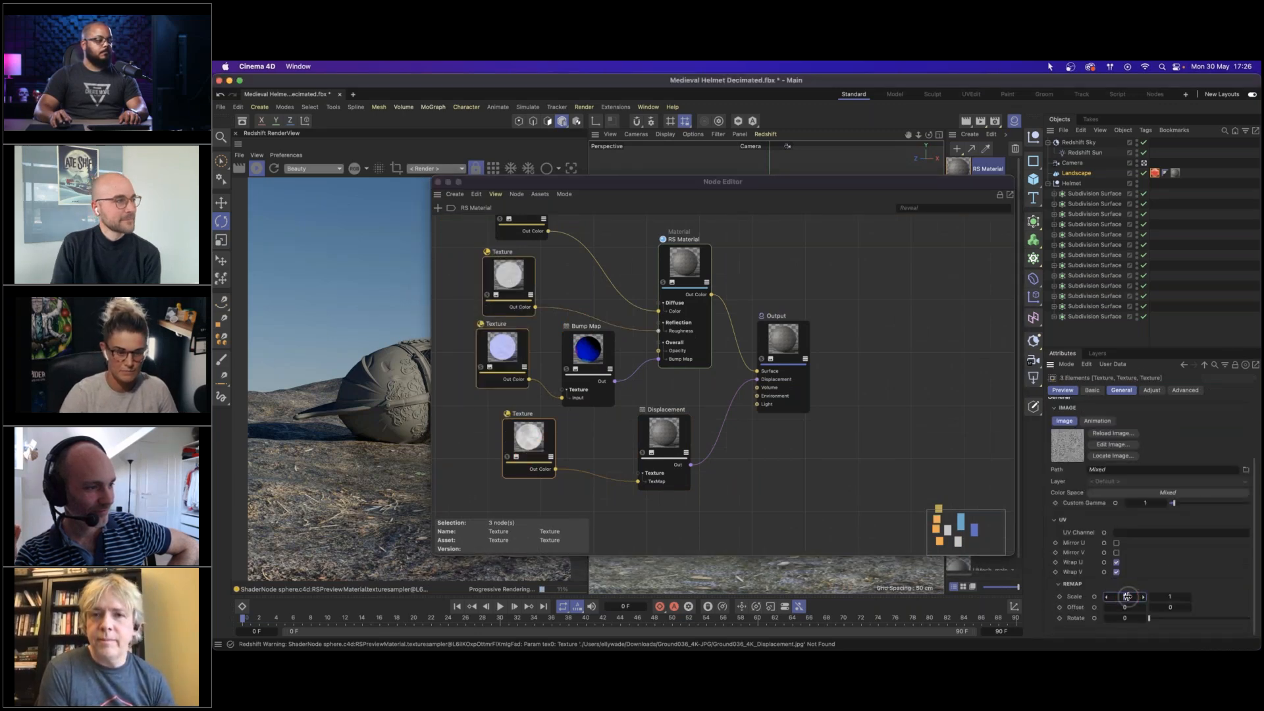
key("Tab")
type("10")
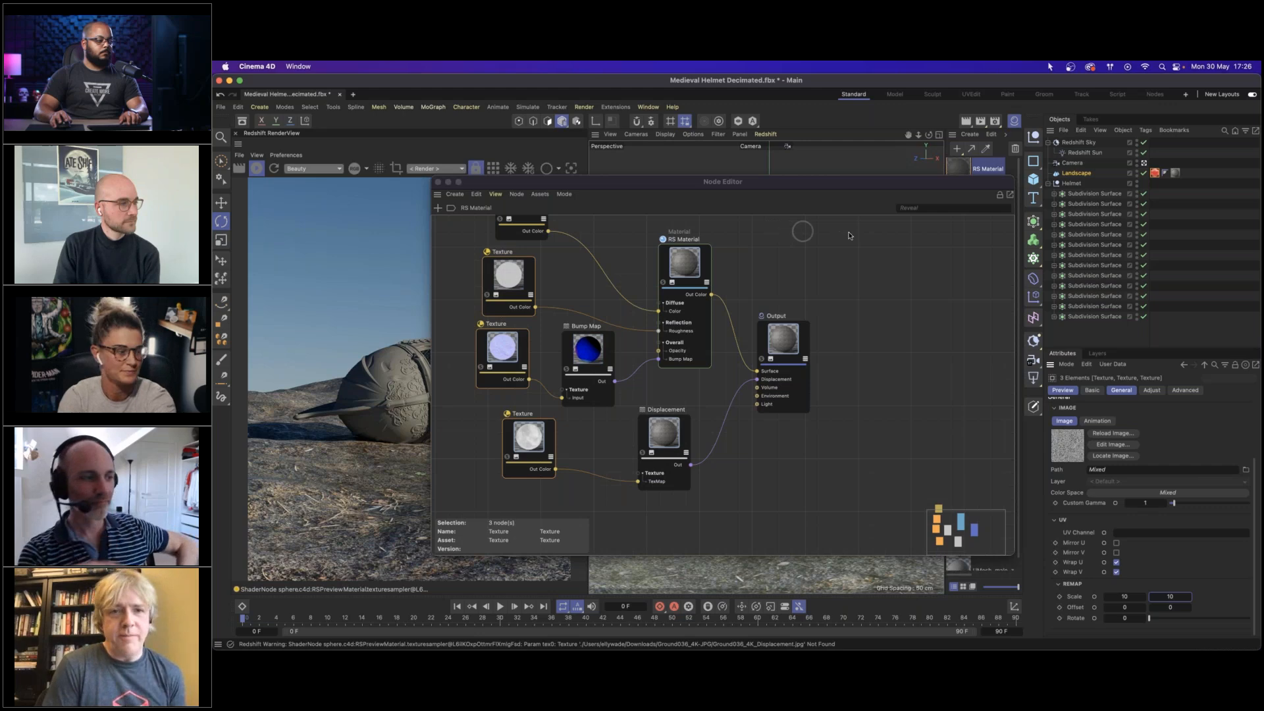
Set the Landscape tag's displacement scale to 1 and close the Node Editor.
left_click_drag(737, 183, 793, 172)
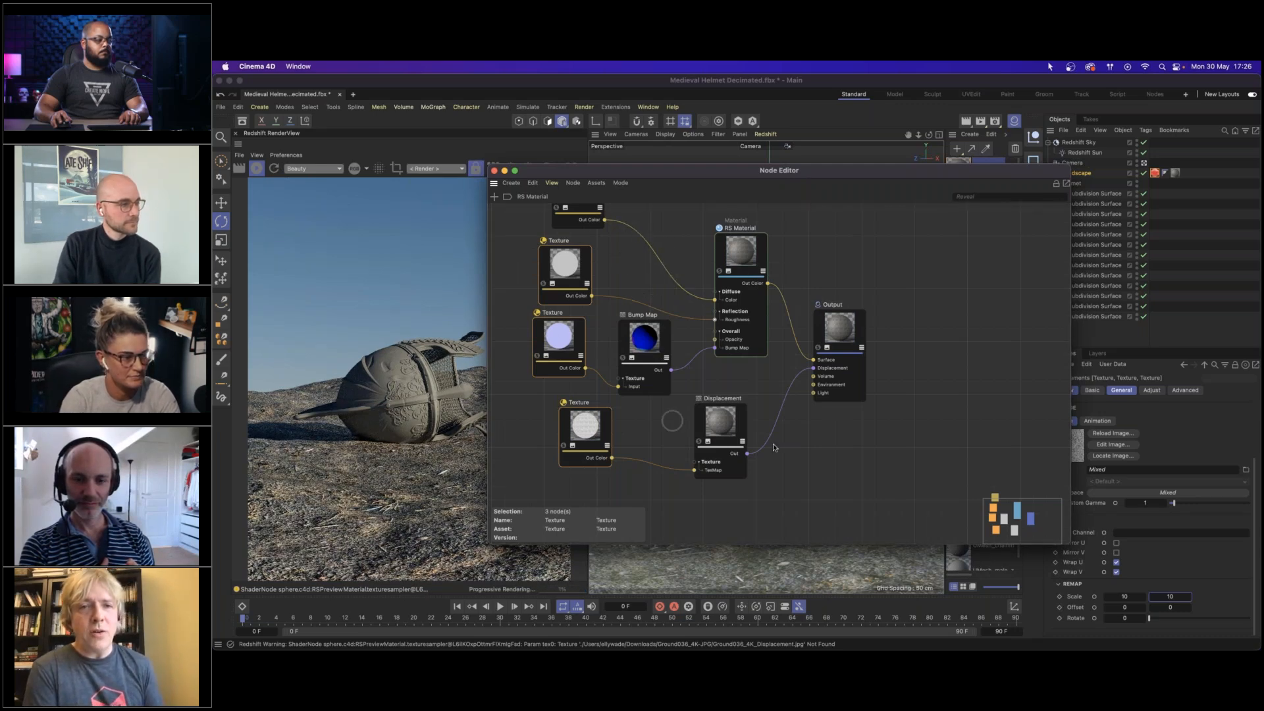
left_click(724, 421)
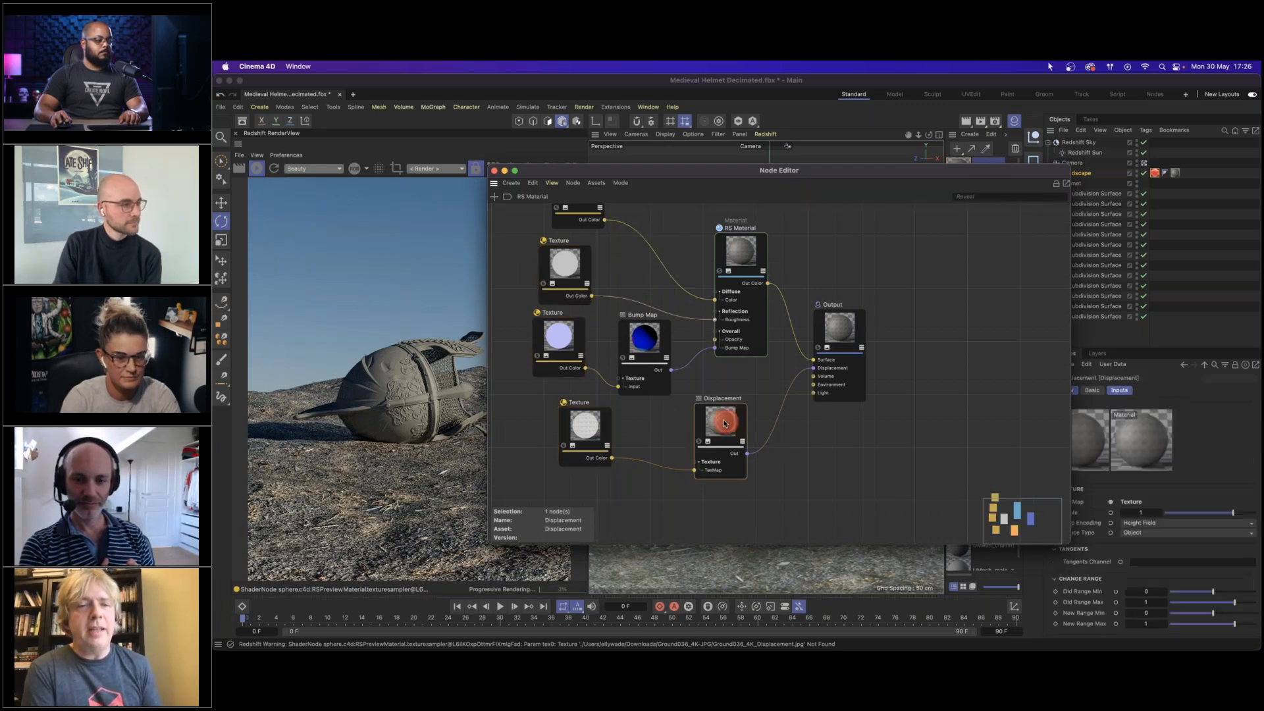
left_click(1155, 173)
double_click(1160, 590)
type("1")
key("Return")
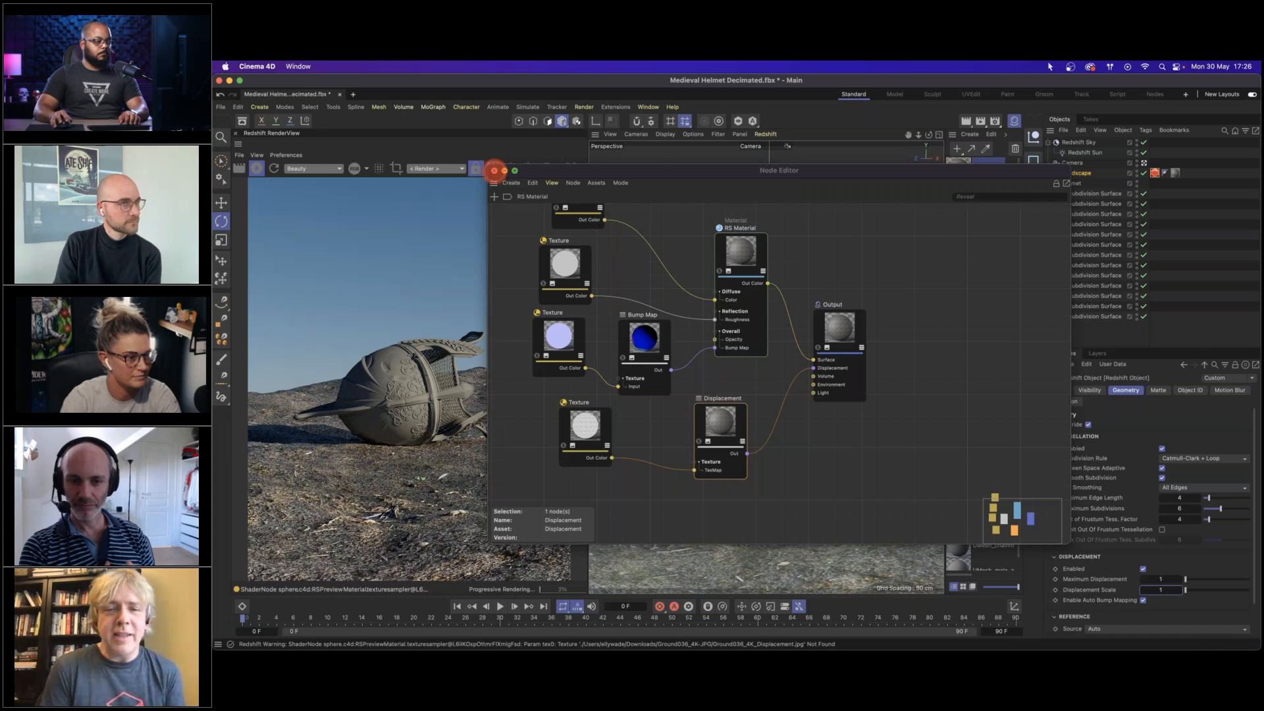
left_click(495, 171)
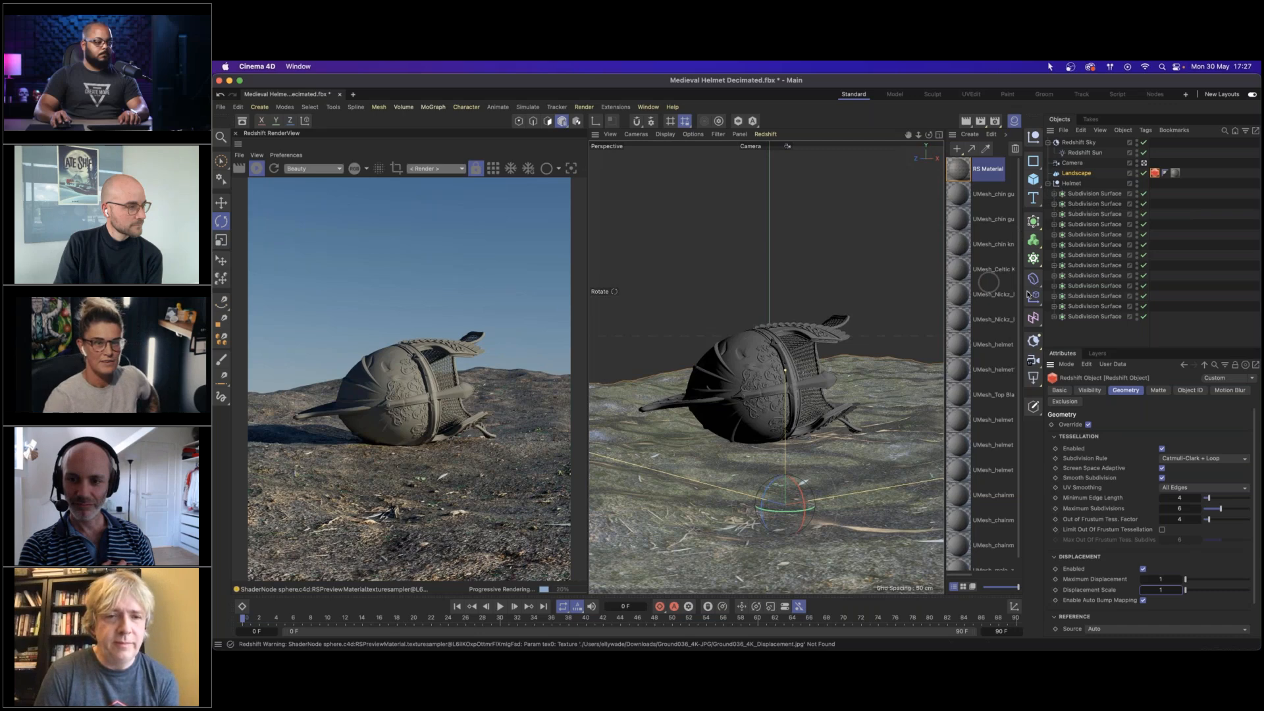
Set the Redshift Sky's ground color to a muted dark red, RGB 117, 41, 43.
left_click(1108, 143)
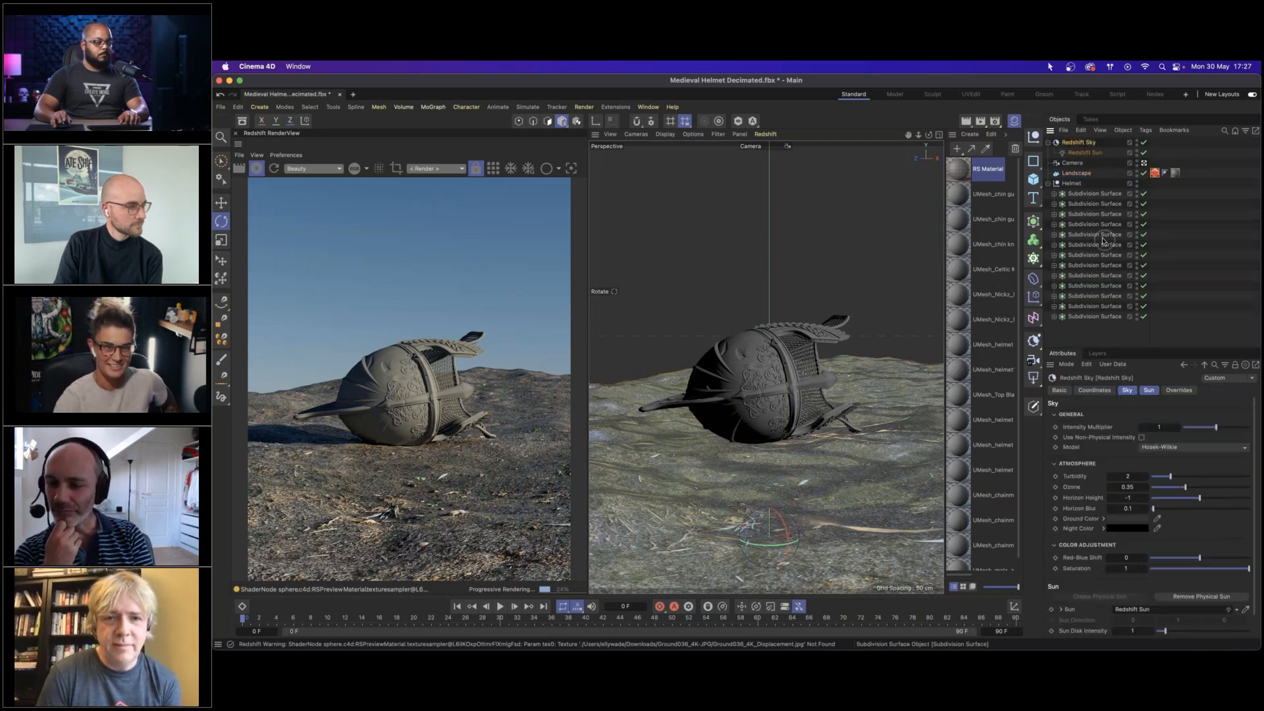
left_click(1091, 154)
left_click(1081, 143)
left_click(1125, 392)
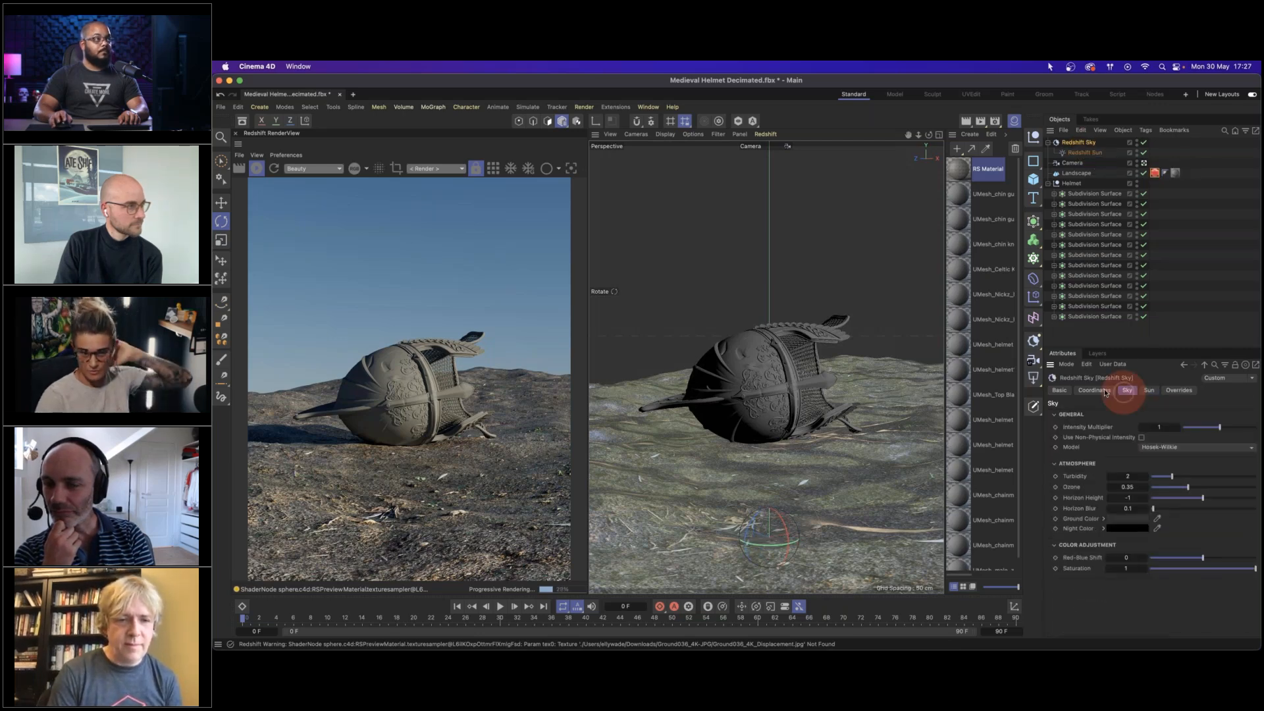
left_click(1150, 391)
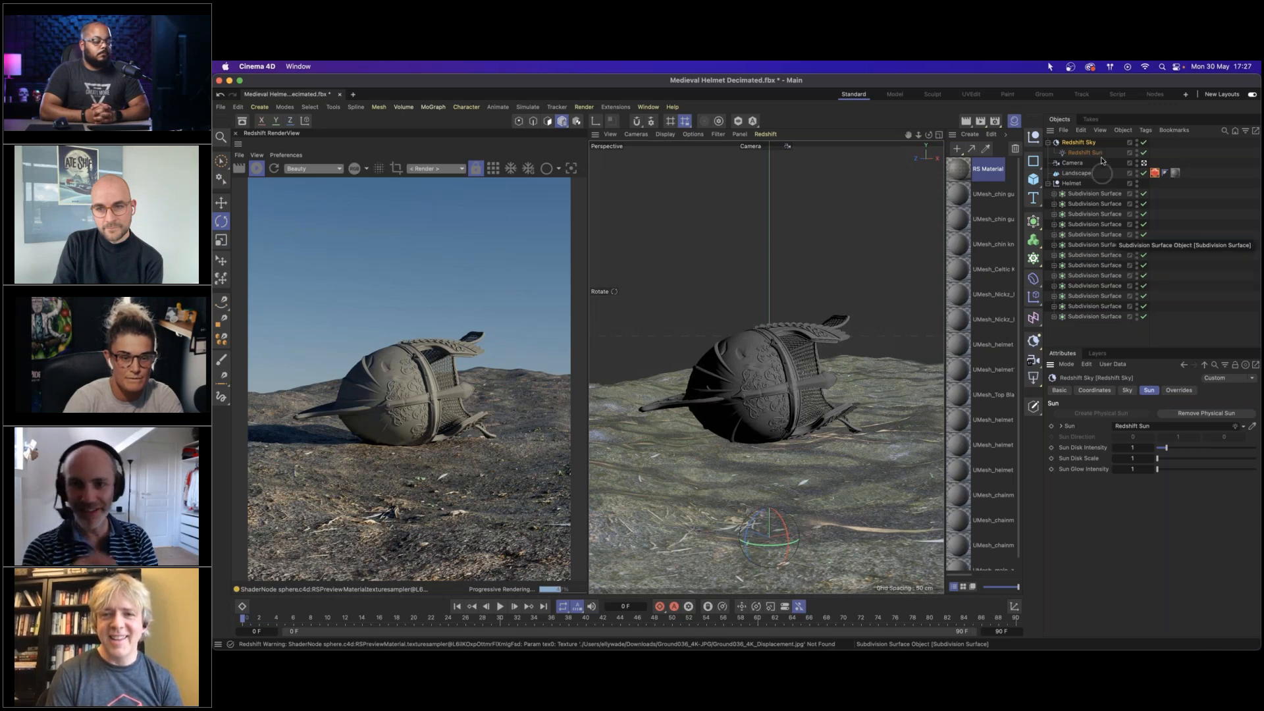
left_click(1126, 390)
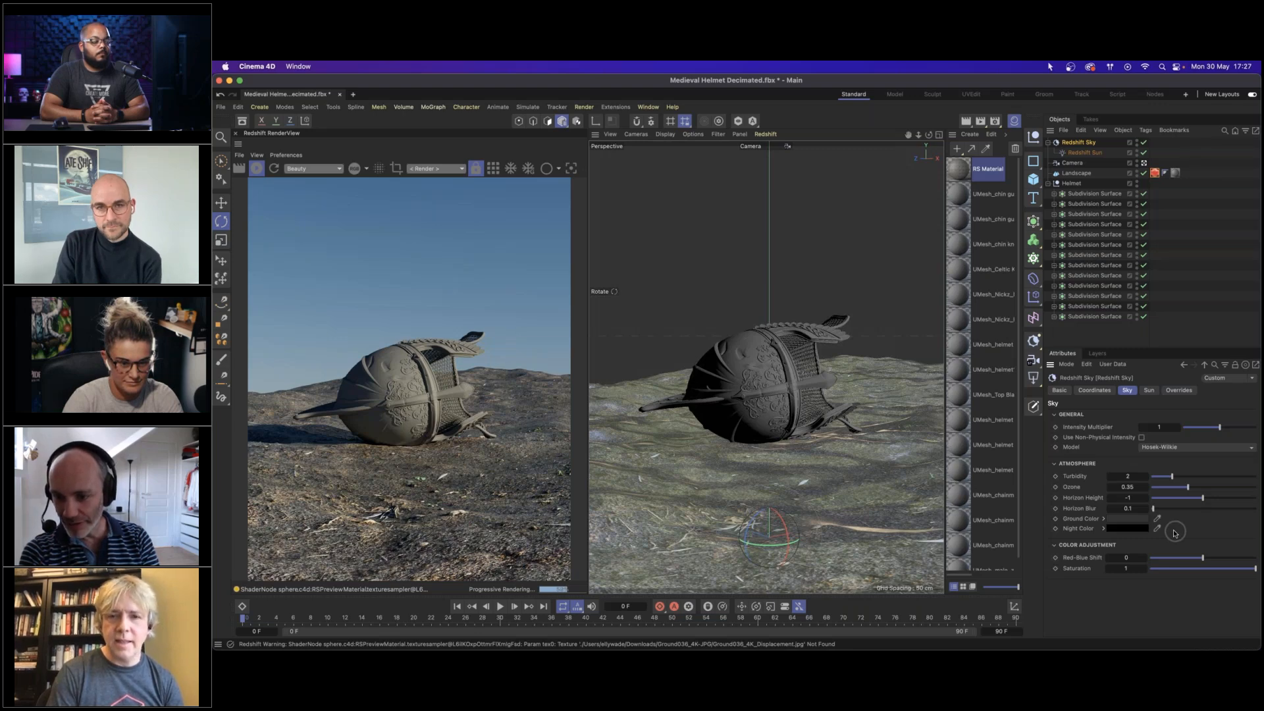
left_click(1130, 520)
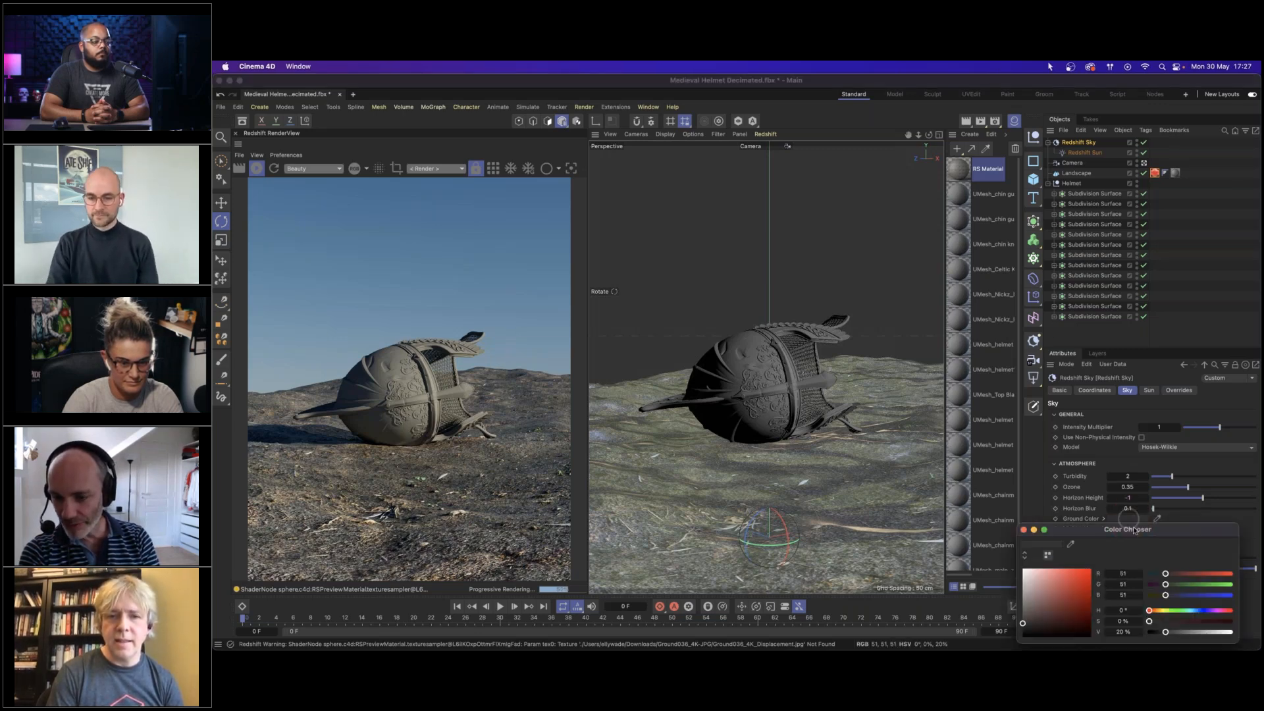
left_click_drag(1132, 529, 1028, 419)
left_click_drag(1049, 503, 1126, 500)
mouse_move(942, 503)
left_mouse_down()
mouse_move(929, 457)
mouse_move(963, 494)
left_mouse_up()
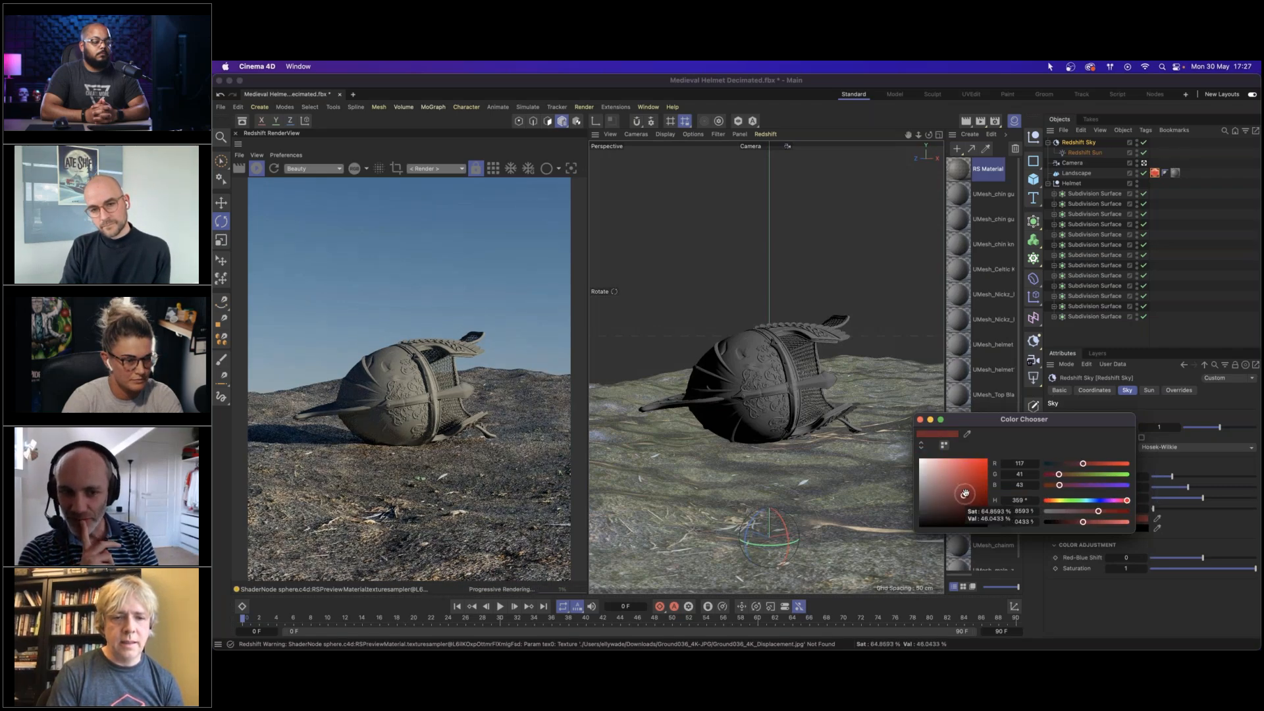
left_click_drag(1003, 424, 904, 408)
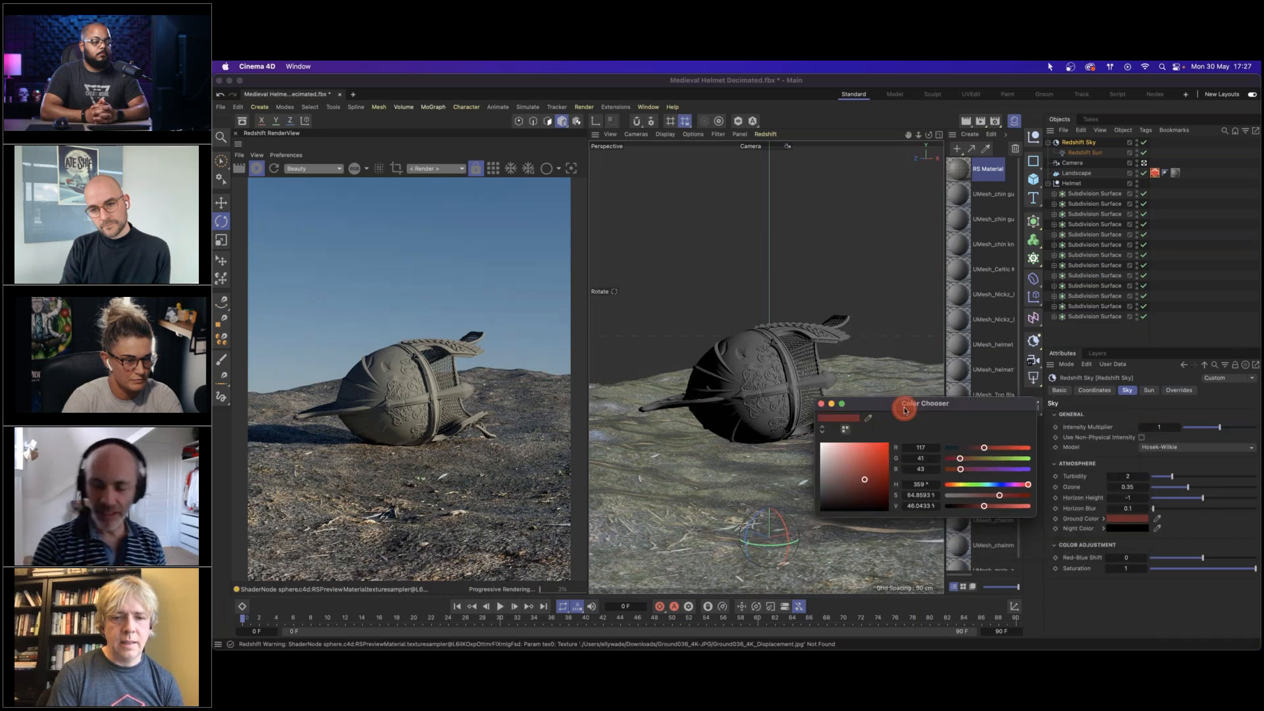
left_click(821, 404)
Reset the sky's trial red-blue shift and set its ground color to a stronger red, RGB 147, 22, 24.
left_click_drag(1204, 560, 1171, 561)
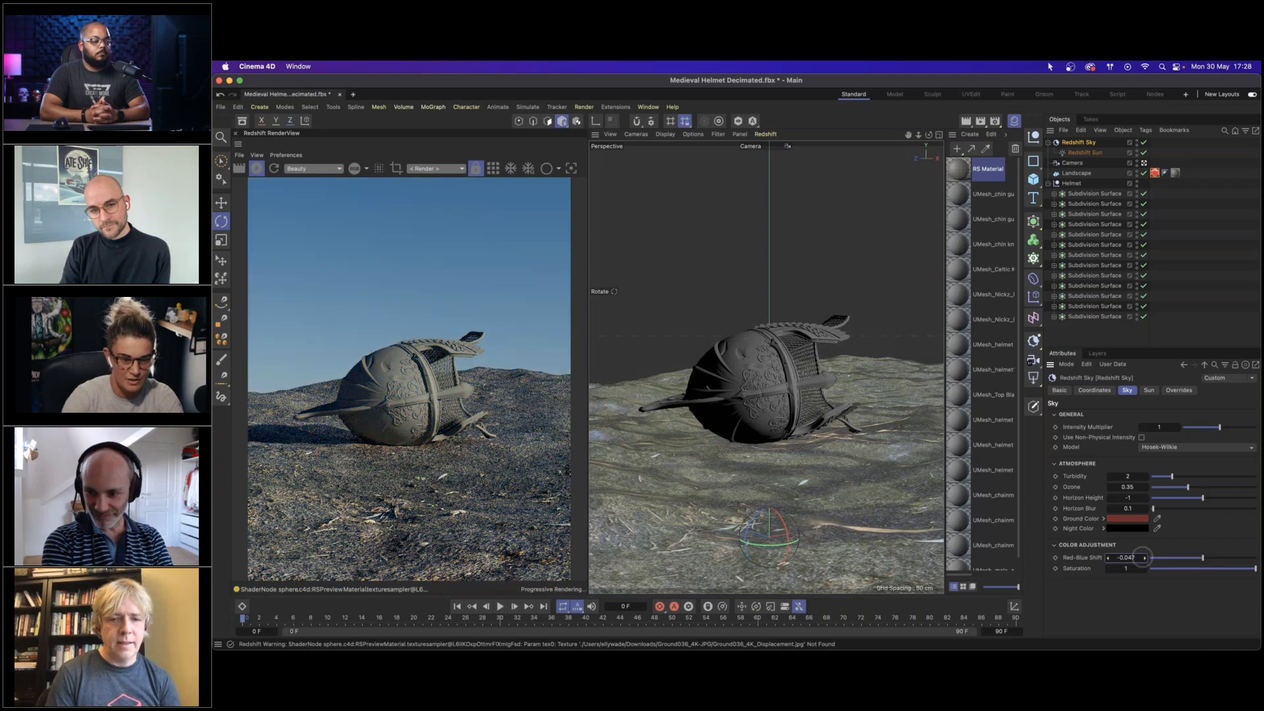
right_click(1127, 556)
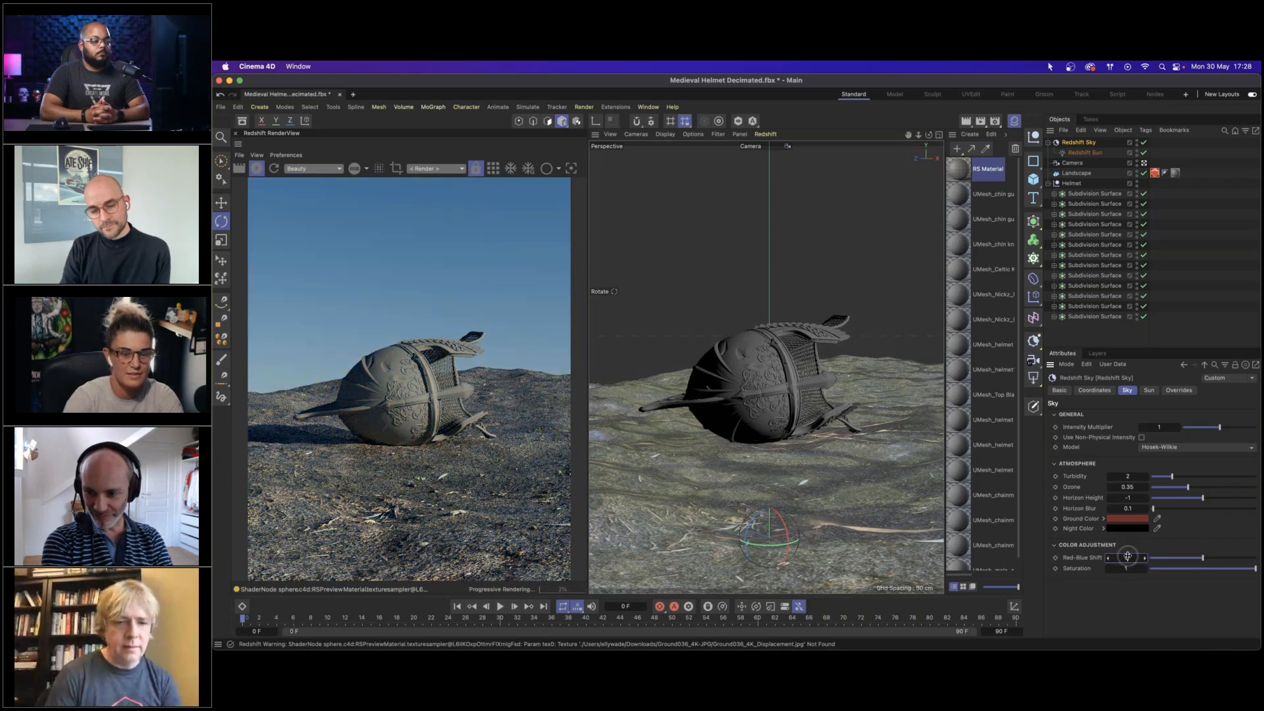
left_click(1127, 518)
left_click(1091, 570)
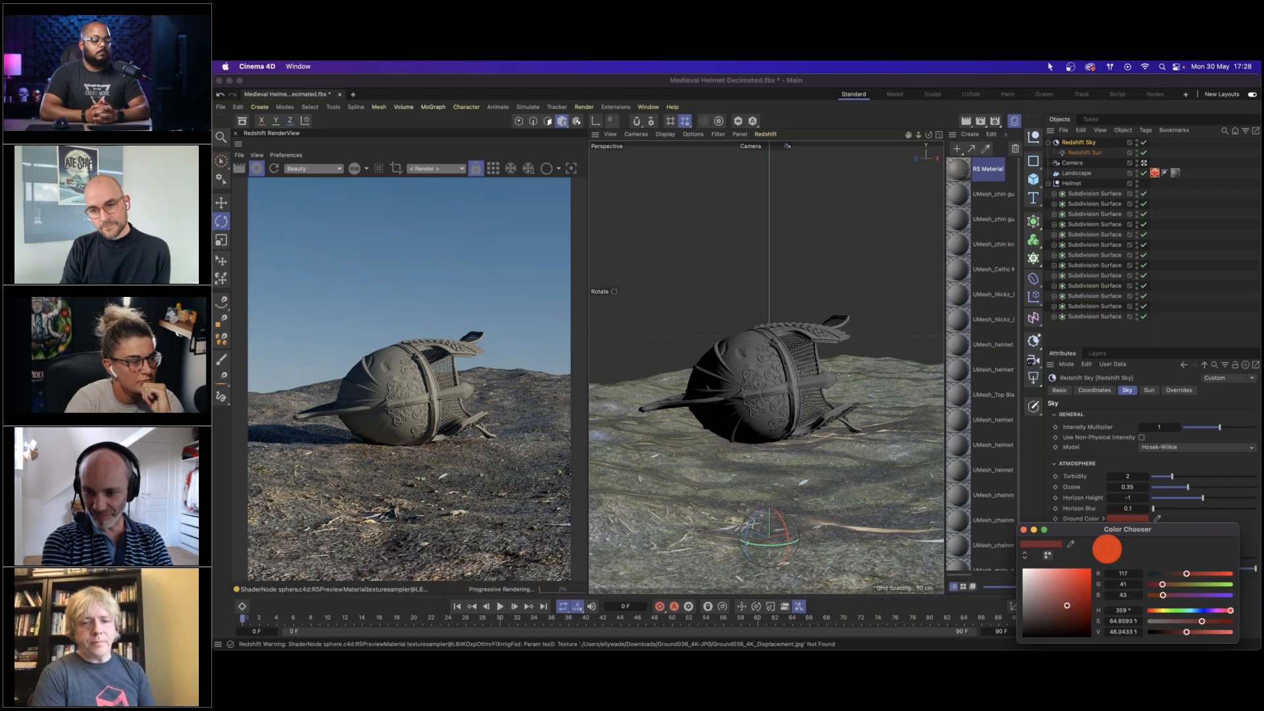
left_click(1083, 593)
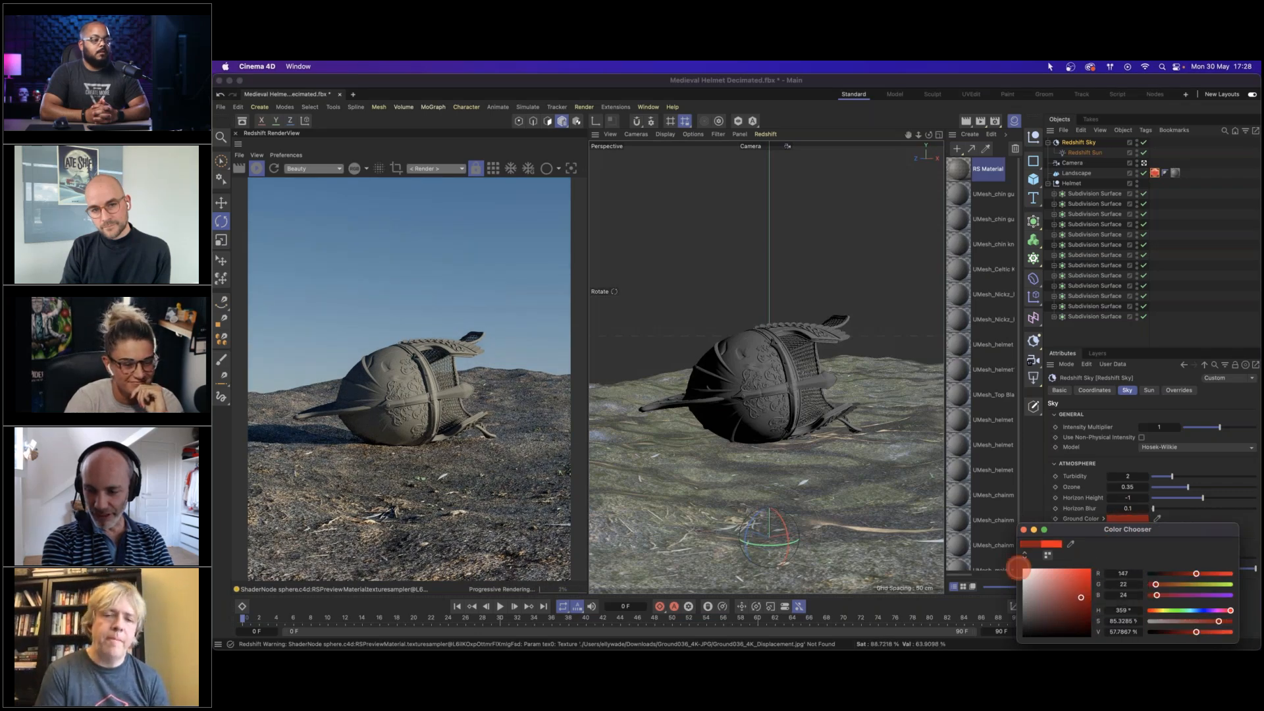
left_click(1024, 529)
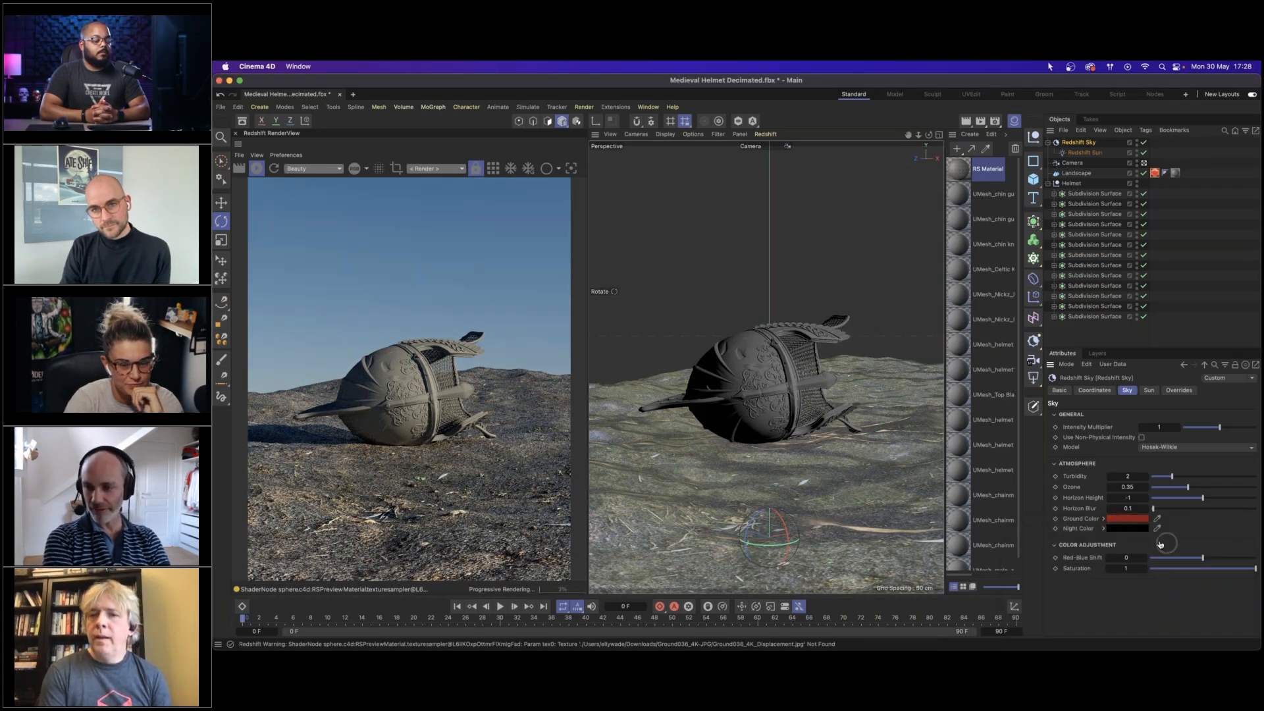
Nudge the Redshift Sky's red-blue shift up to 0.005.
left_click(1144, 559)
left_click(1145, 559)
left_click(1145, 559)
left_click(1145, 559)
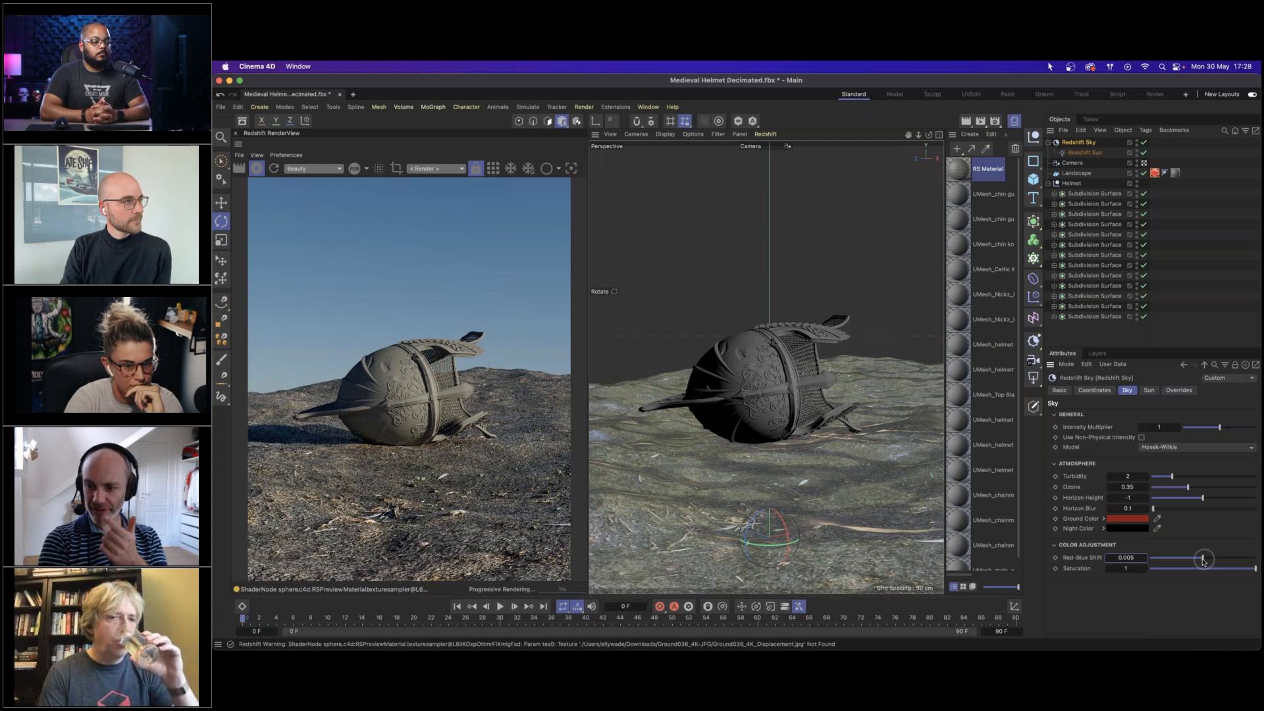
Try the Preetham et al sky model on the Redshift Sky and switch back to Hosek-Wilkie.
left_click(1176, 448)
left_click(1177, 468)
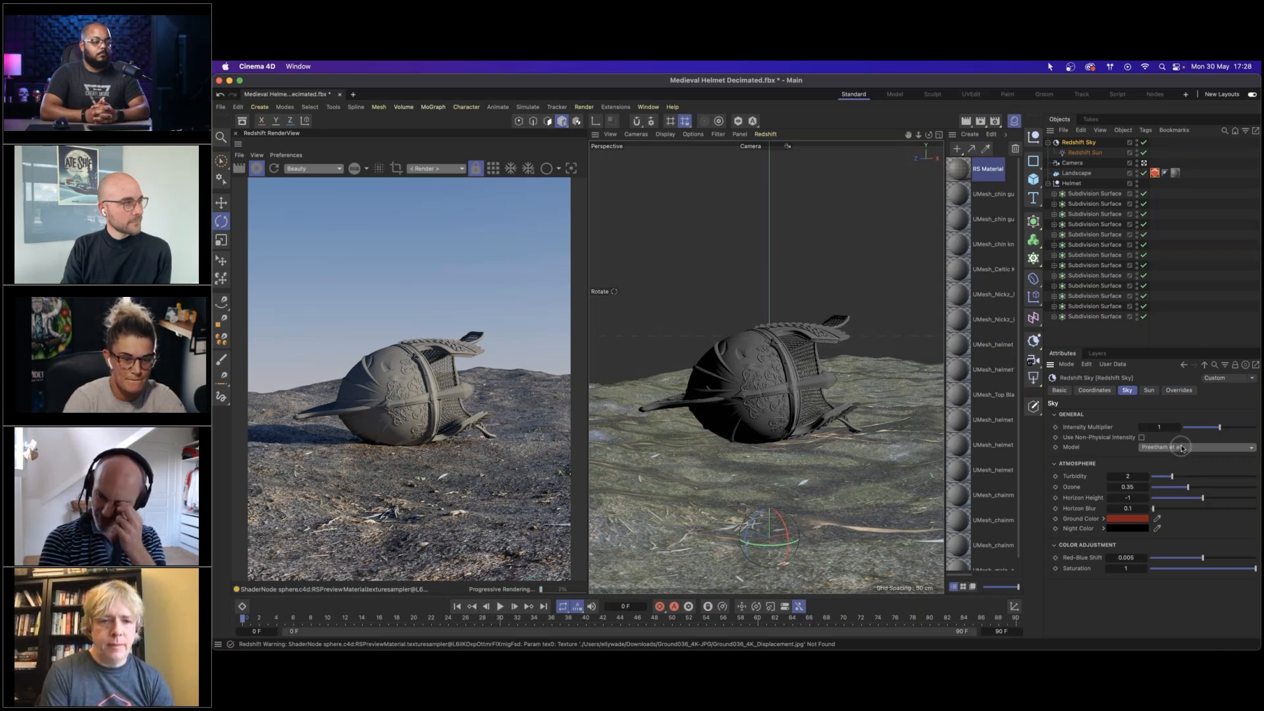
left_click(1164, 447)
left_click(1170, 459)
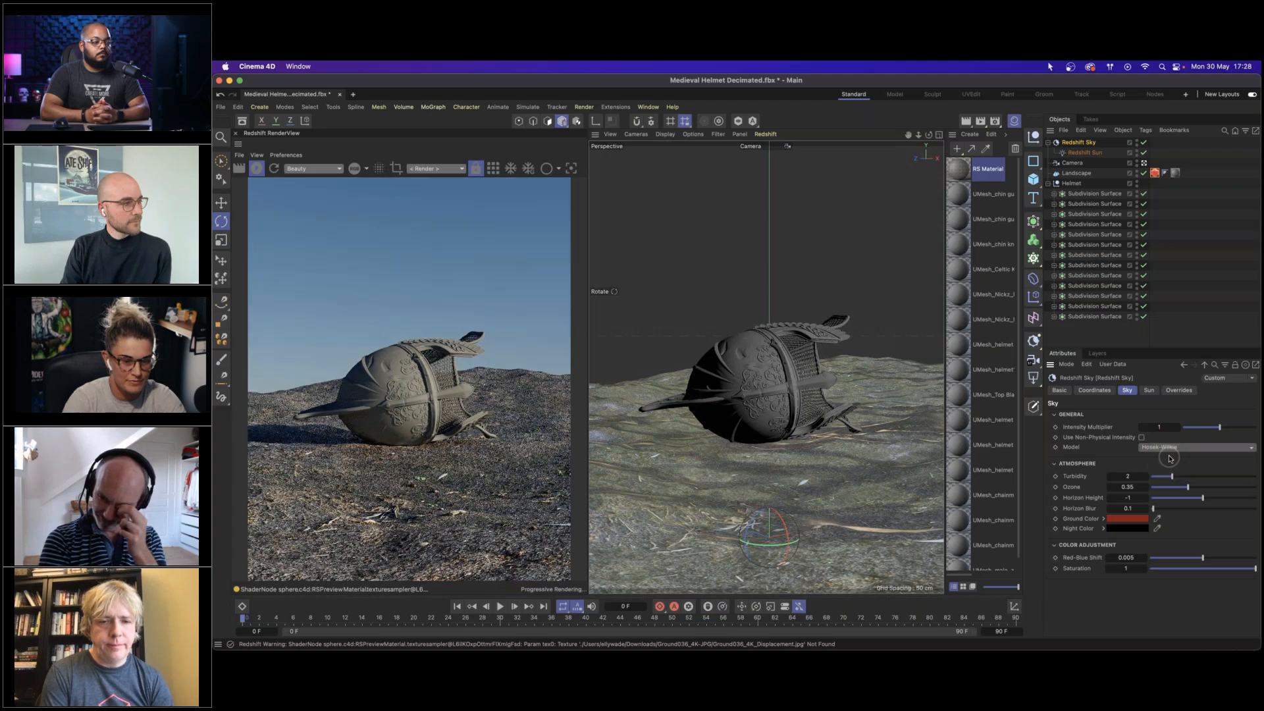
Set the Redshift Sky's red-blue shift to 0.4 and lower its saturation to about 0.51.
left_click_drag(1203, 558, 1210, 560)
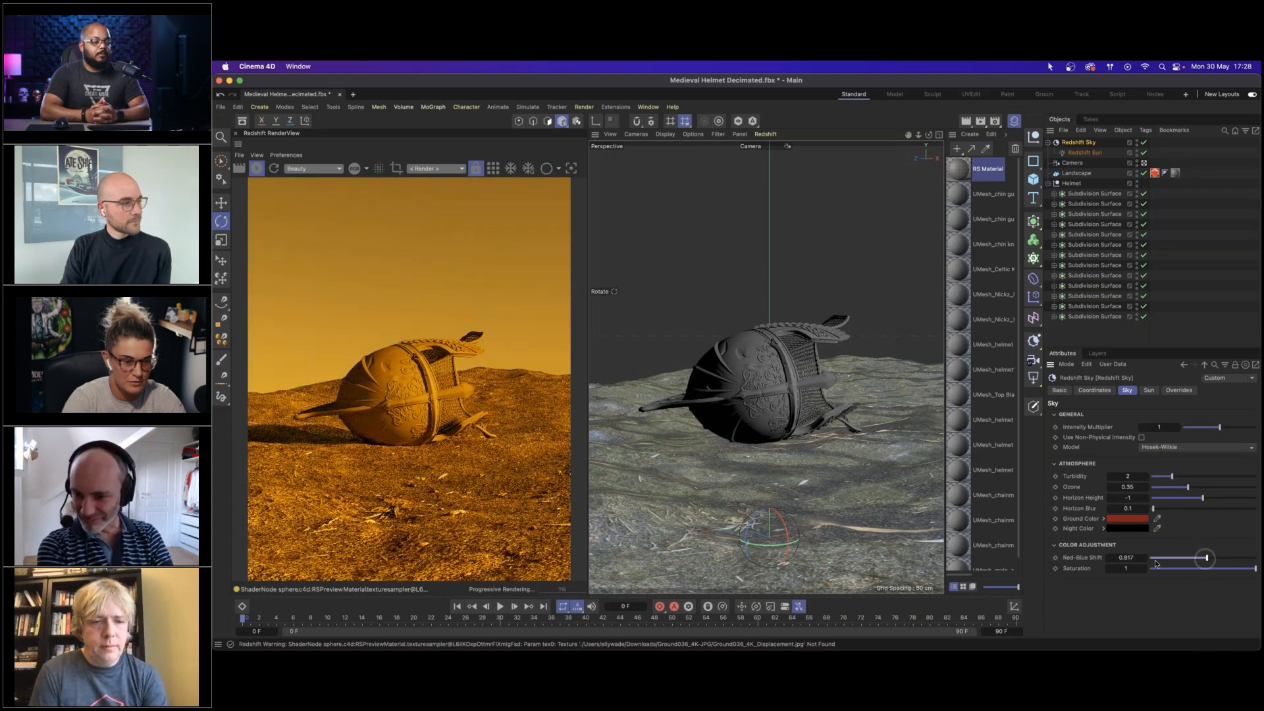
mouse_move(1122, 556)
left_mouse_down()
mouse_move(1149, 556)
mouse_move(1132, 557)
left_mouse_up()
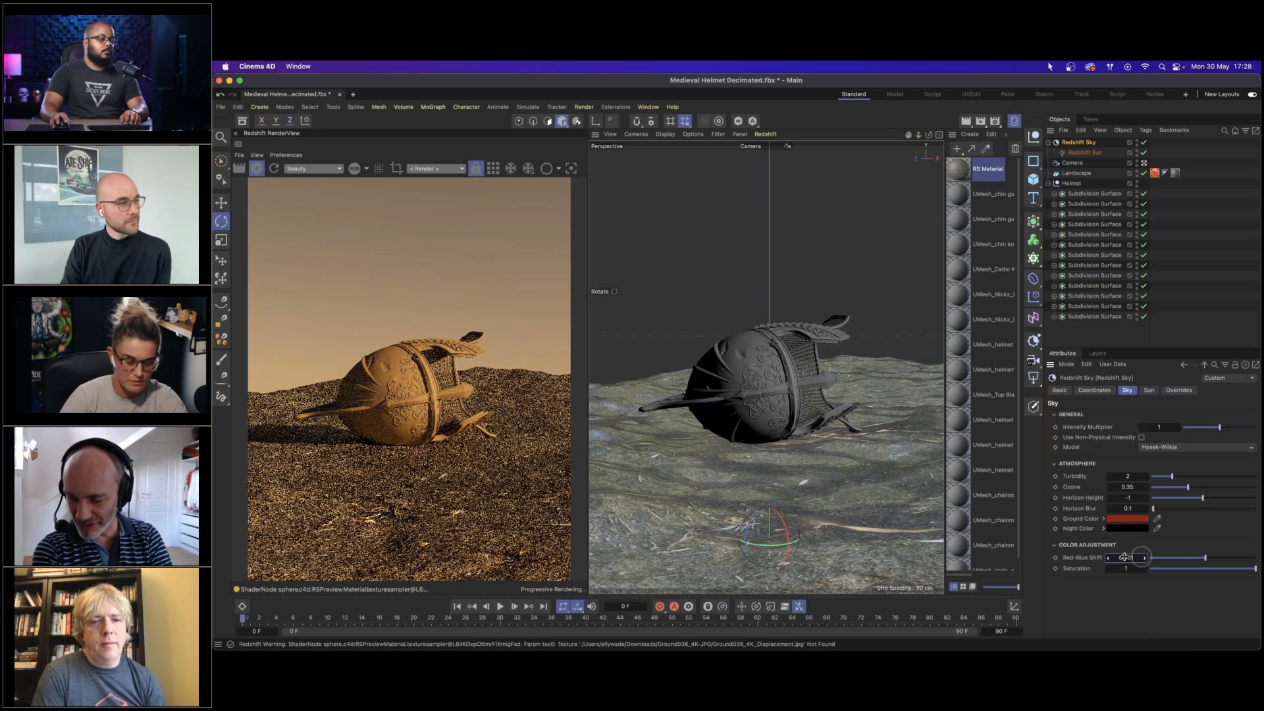
left_click_drag(1126, 558, 1136, 563)
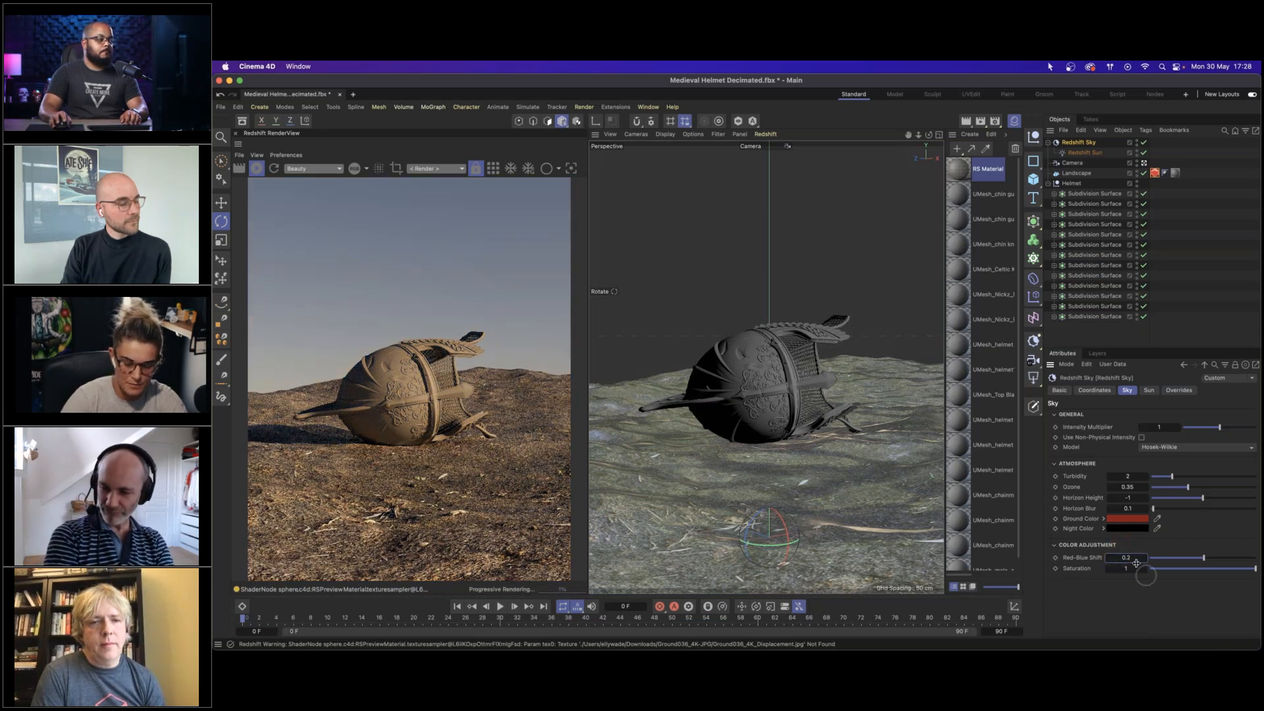
left_click_drag(1130, 558, 1131, 557)
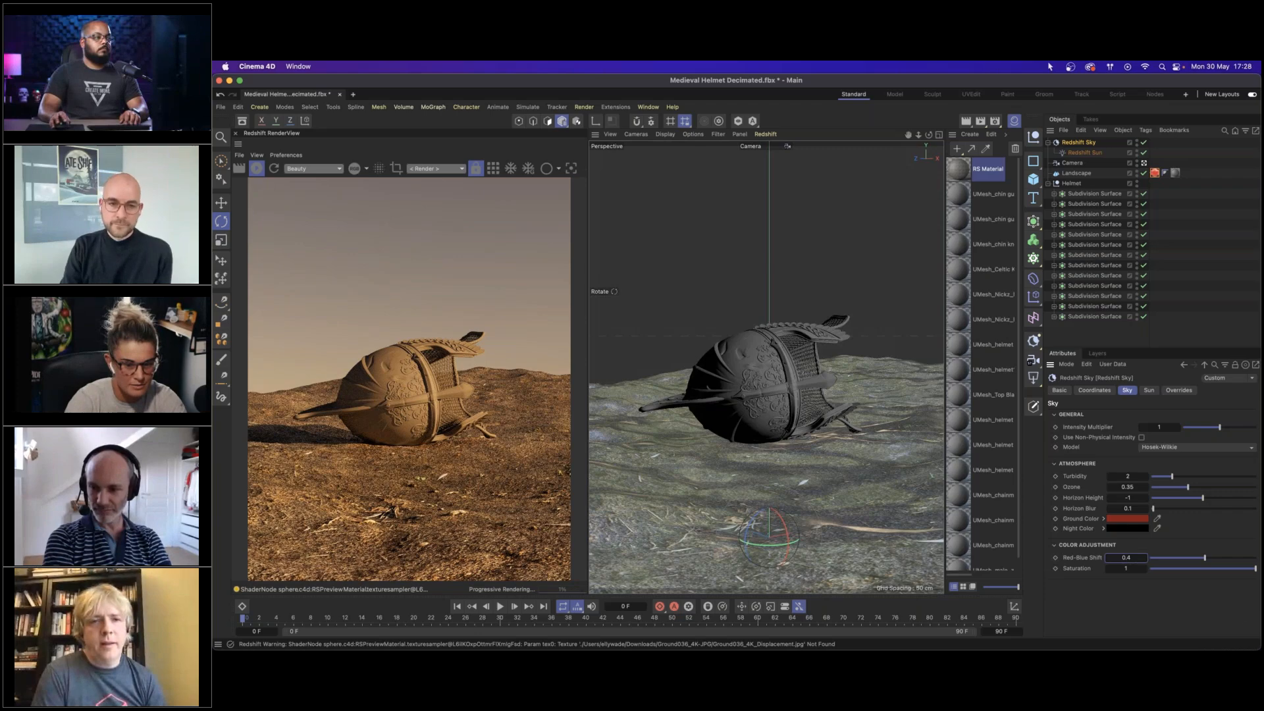
left_click(1249, 570)
left_click_drag(1249, 570, 1221, 568)
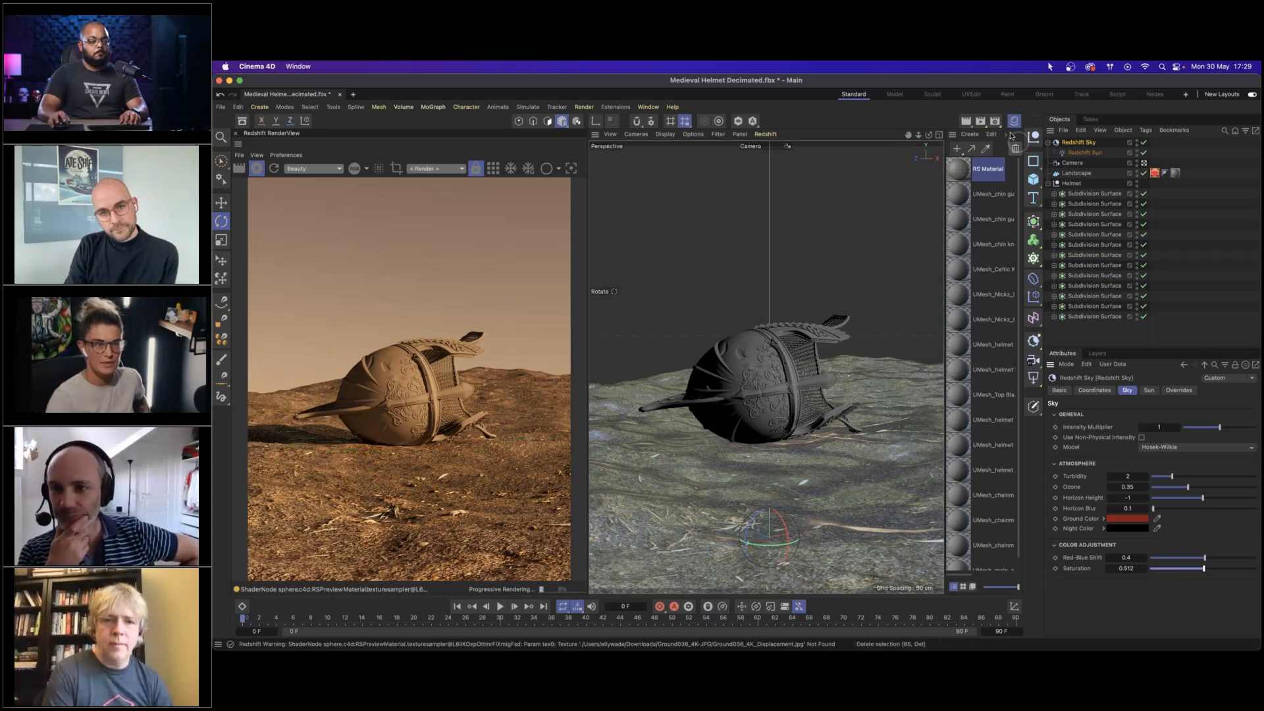
Add a Redshift Dome Light to the scene and turn off its environment background.
left_click_drag(1035, 385, 1094, 471)
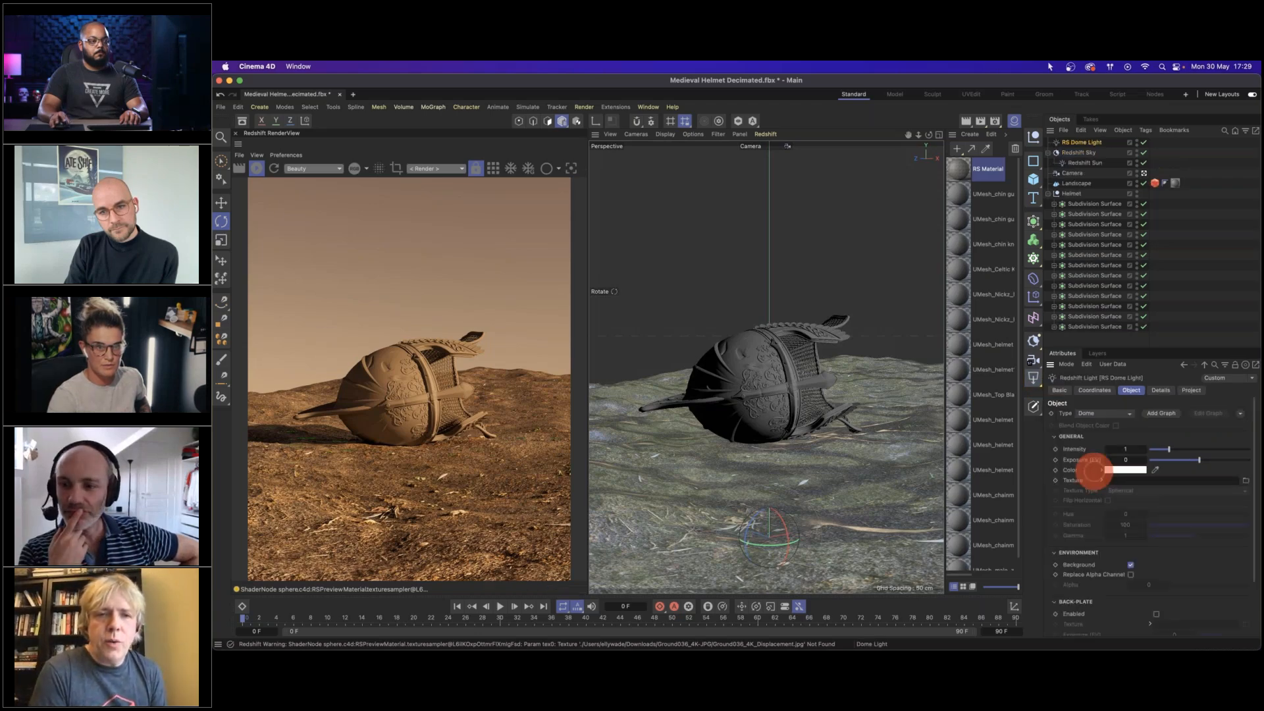
left_click(1087, 141)
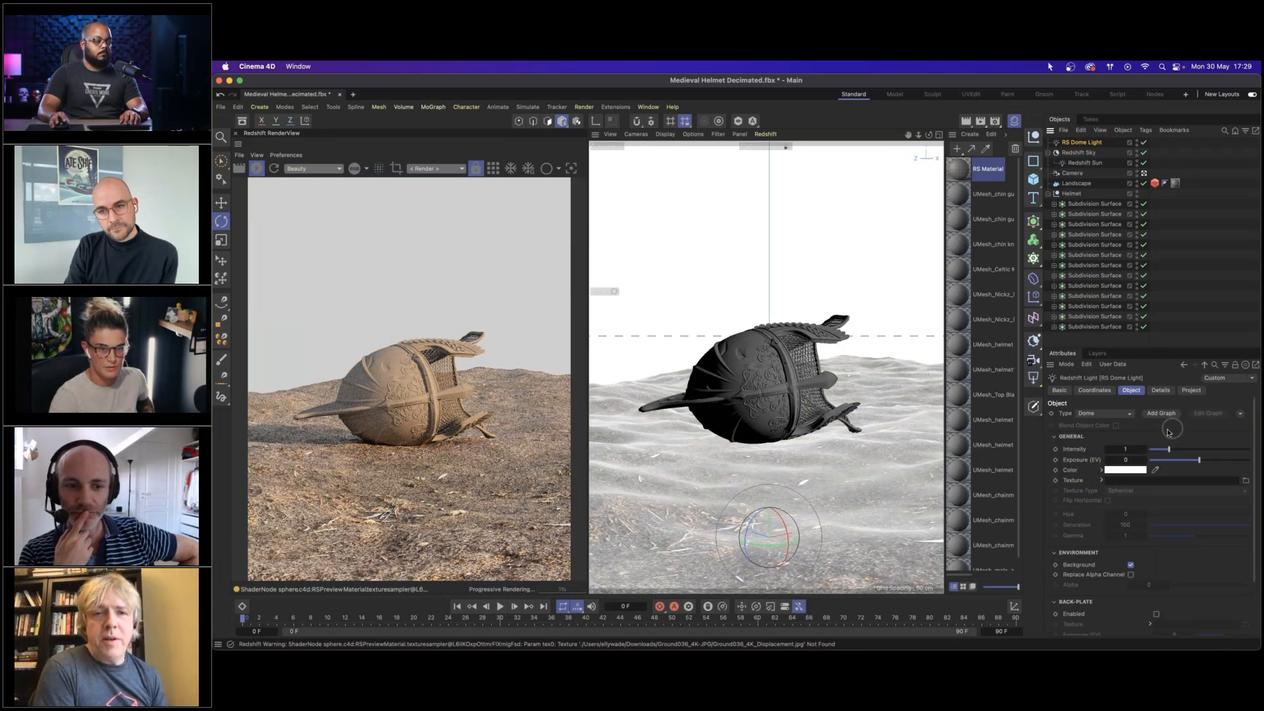
scroll(1126, 455, "down", 3)
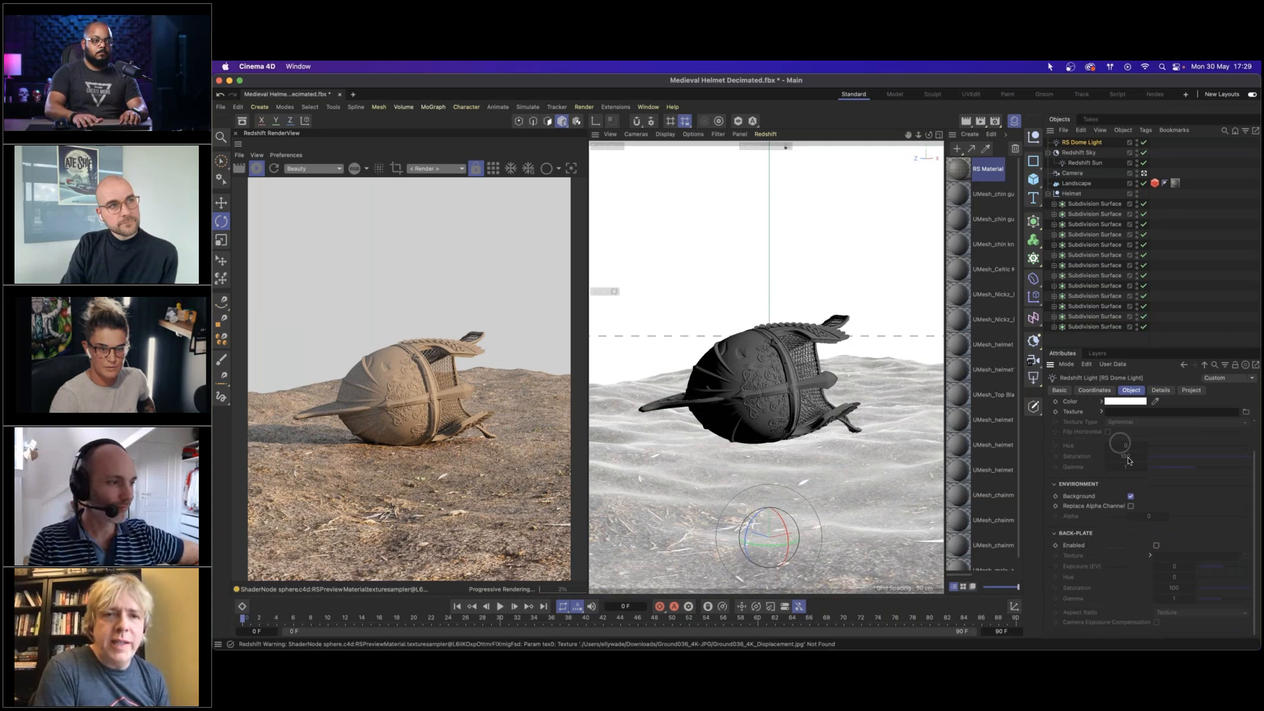
left_click(1131, 498)
left_click(1131, 497)
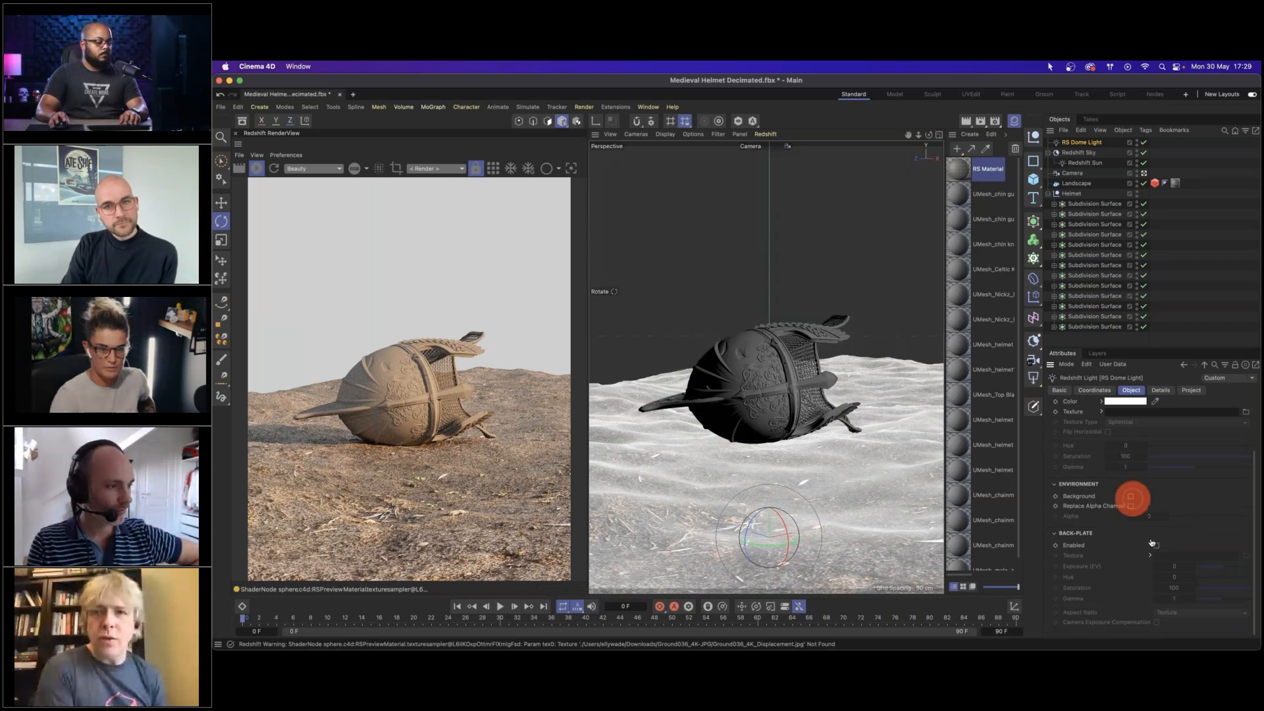
Try enabling the dome light's back-plate and turn it off again.
left_click(1156, 545)
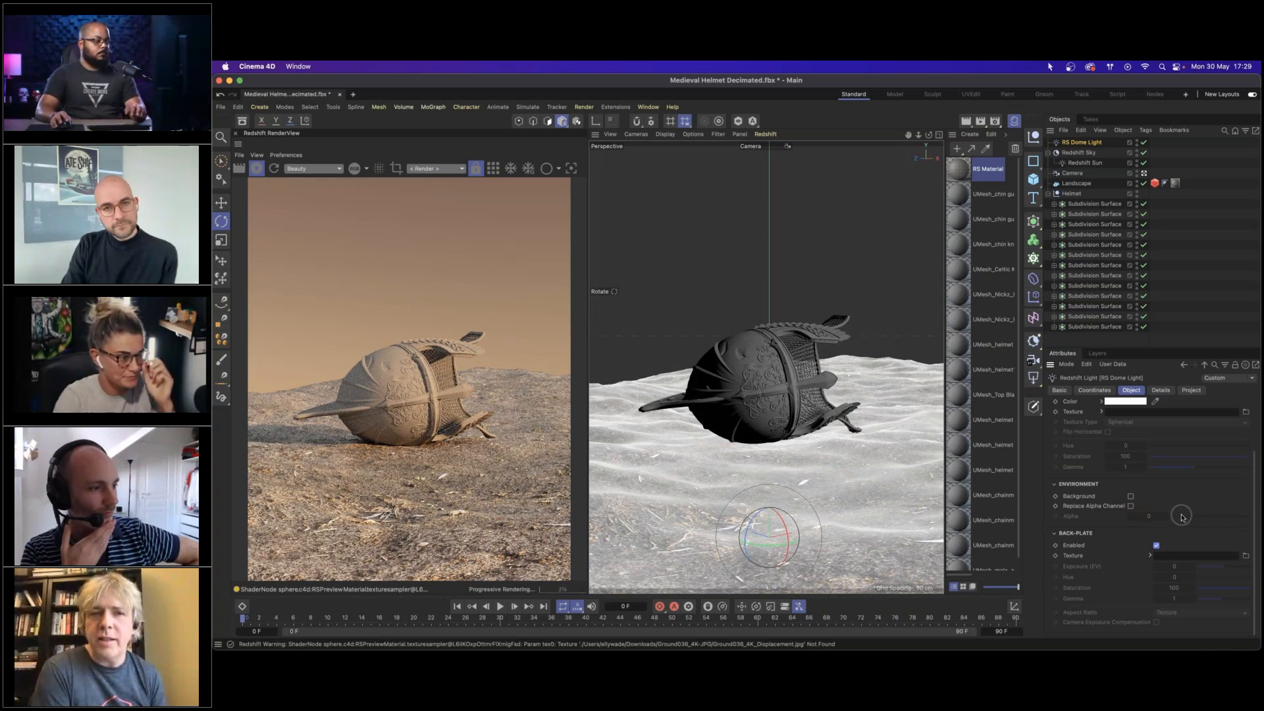
scroll(1166, 540, "up", 3)
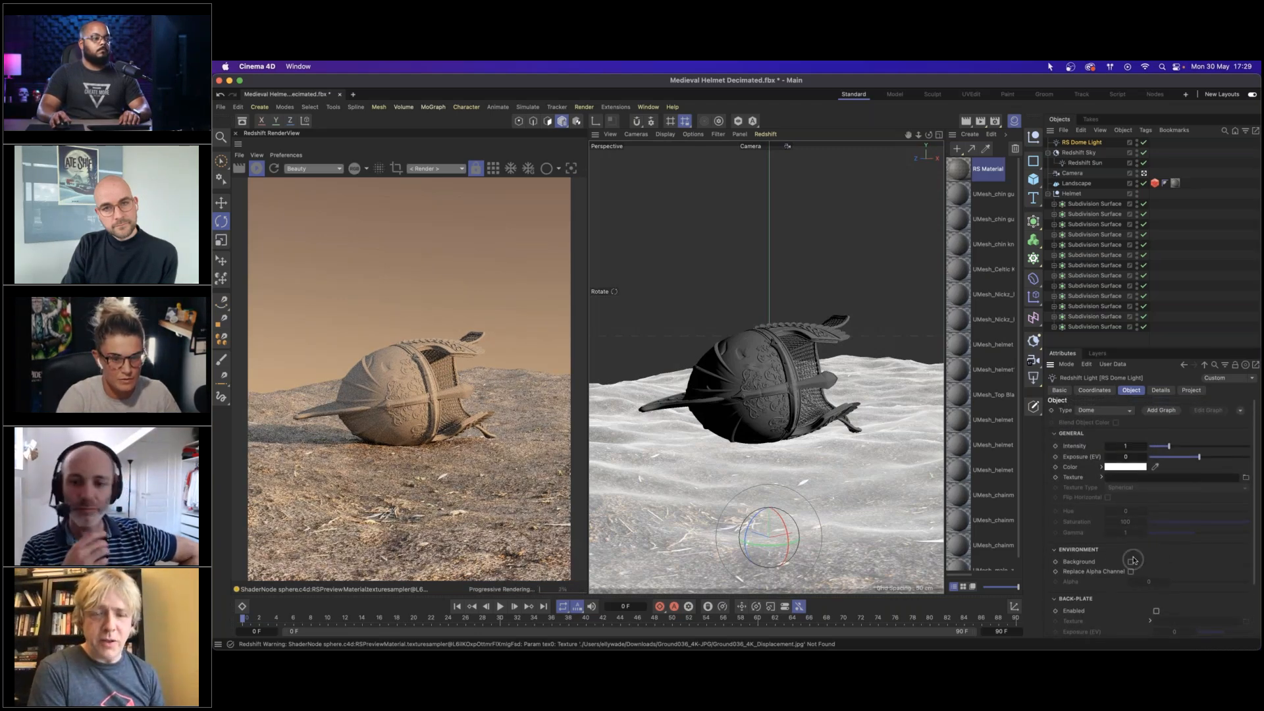
scroll(1126, 510, "down", 1)
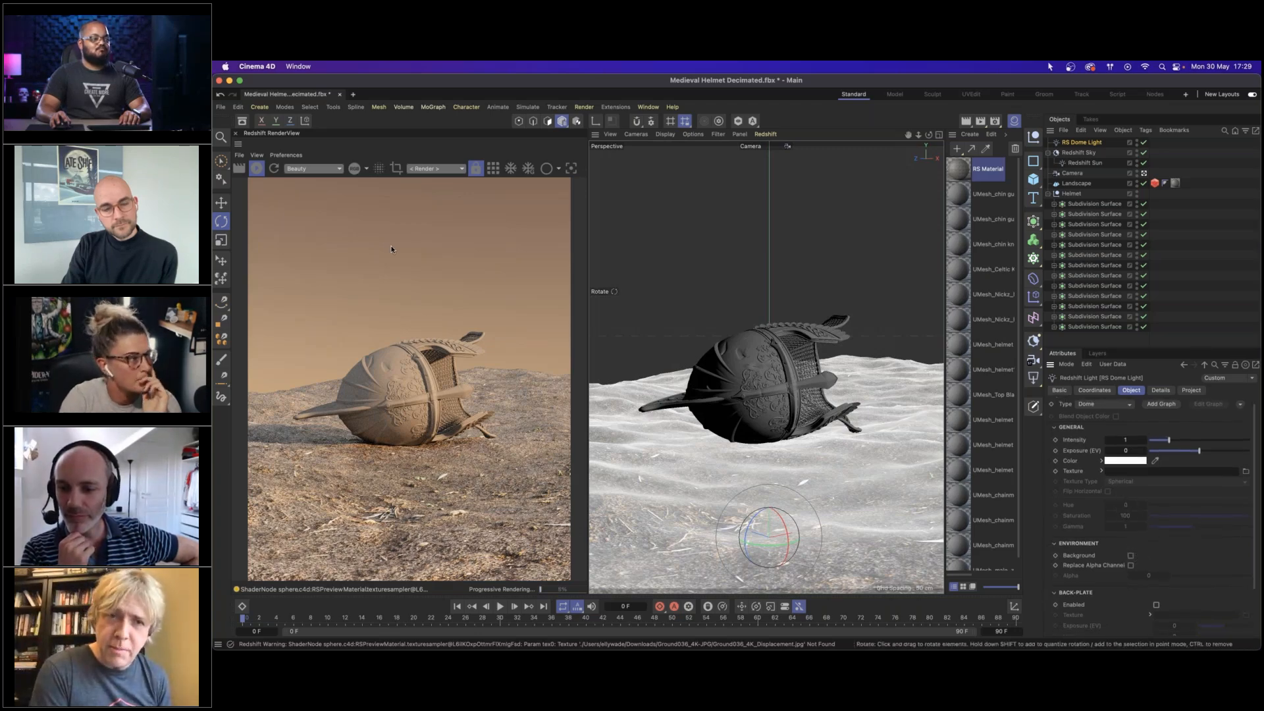
Search the asset library for hdr and look through the HDRI skies and images for a suitable environment map.
left_click(241, 120)
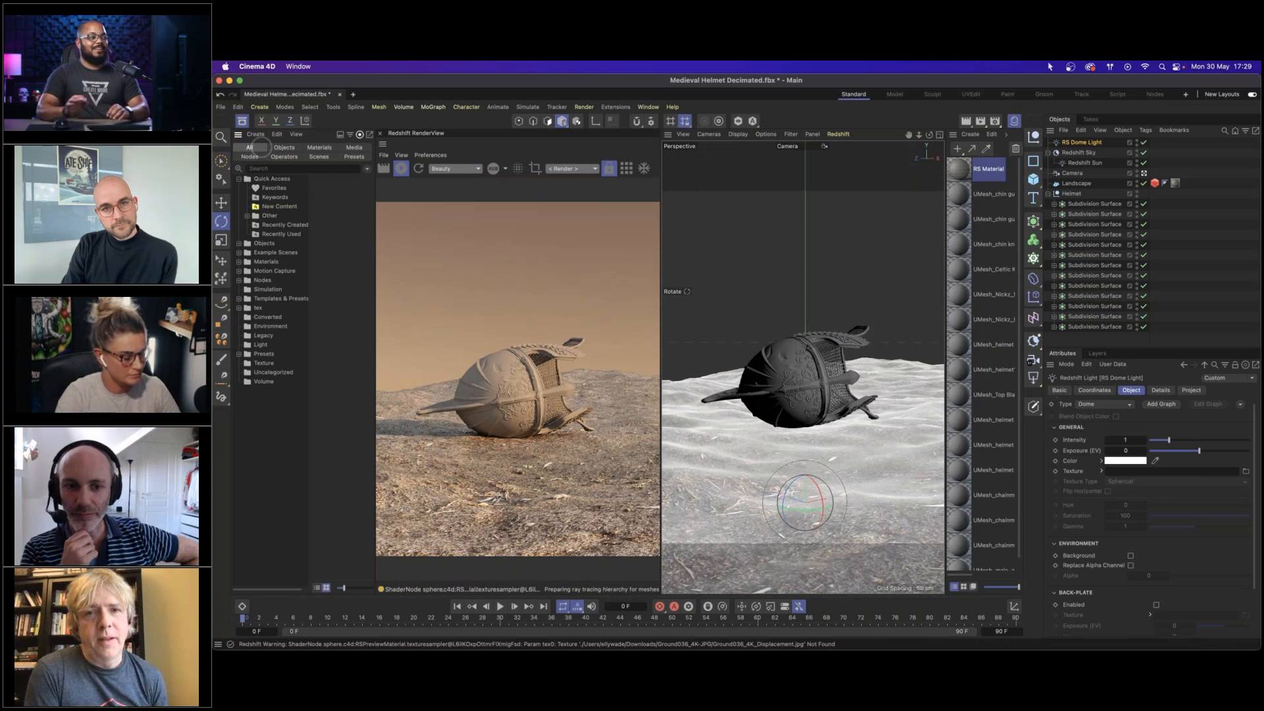
type("hdr")
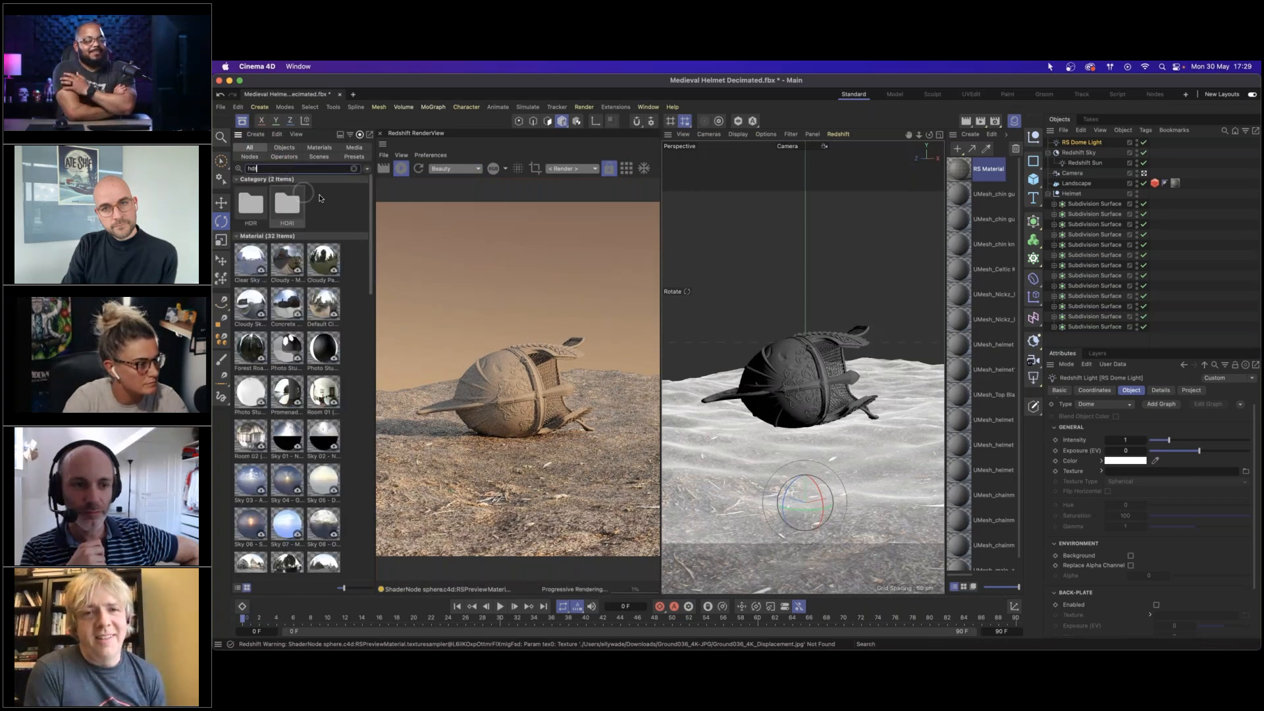
scroll(327, 201, "down", 10)
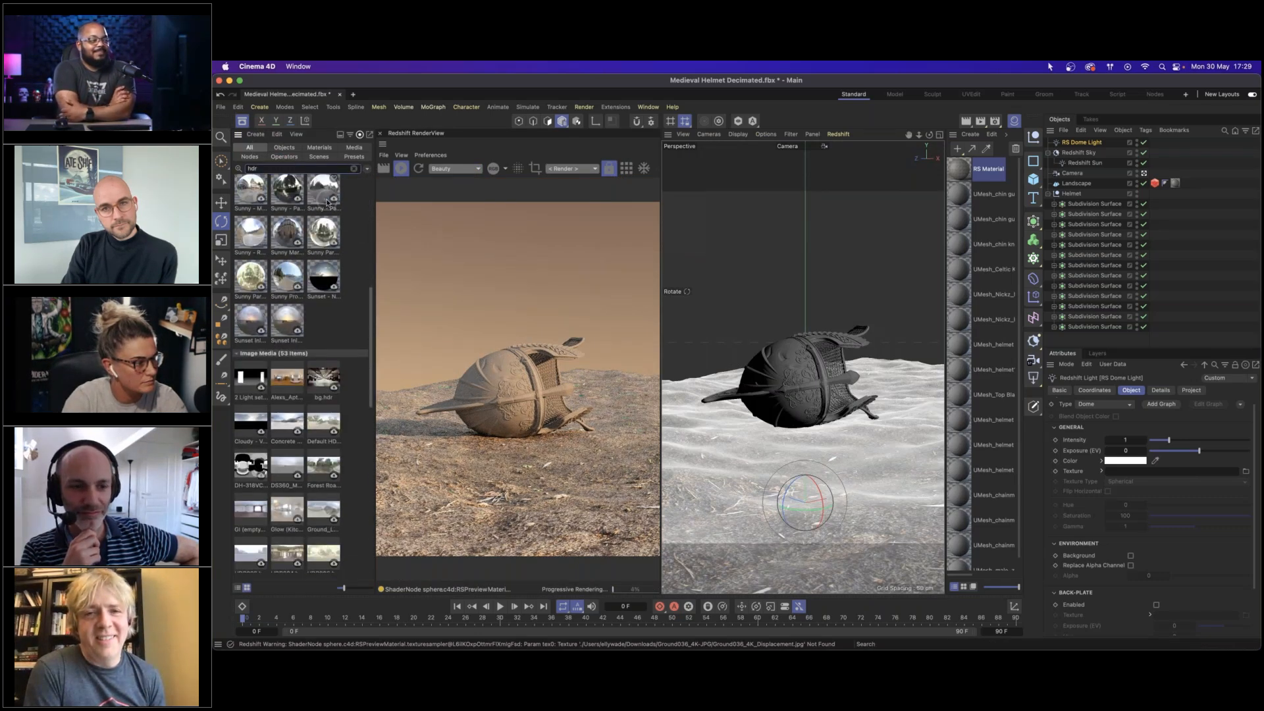
scroll(327, 202, "down", 8)
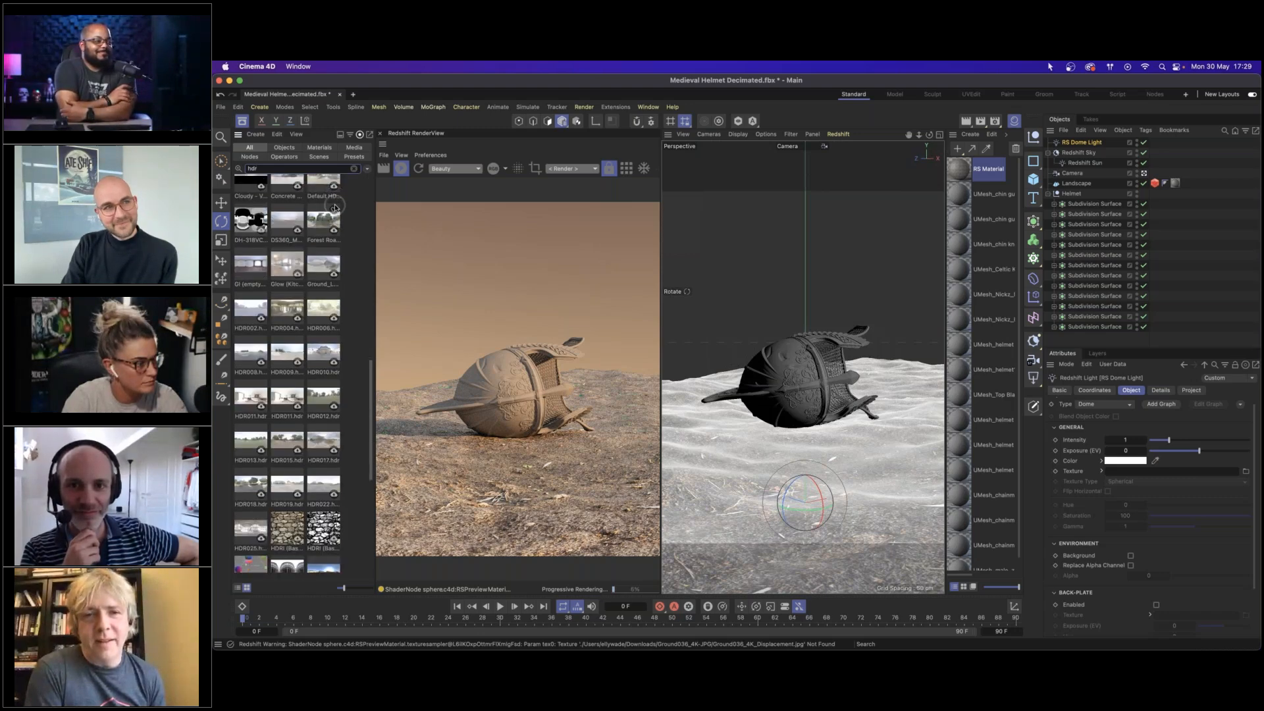
scroll(335, 207, "down", 8)
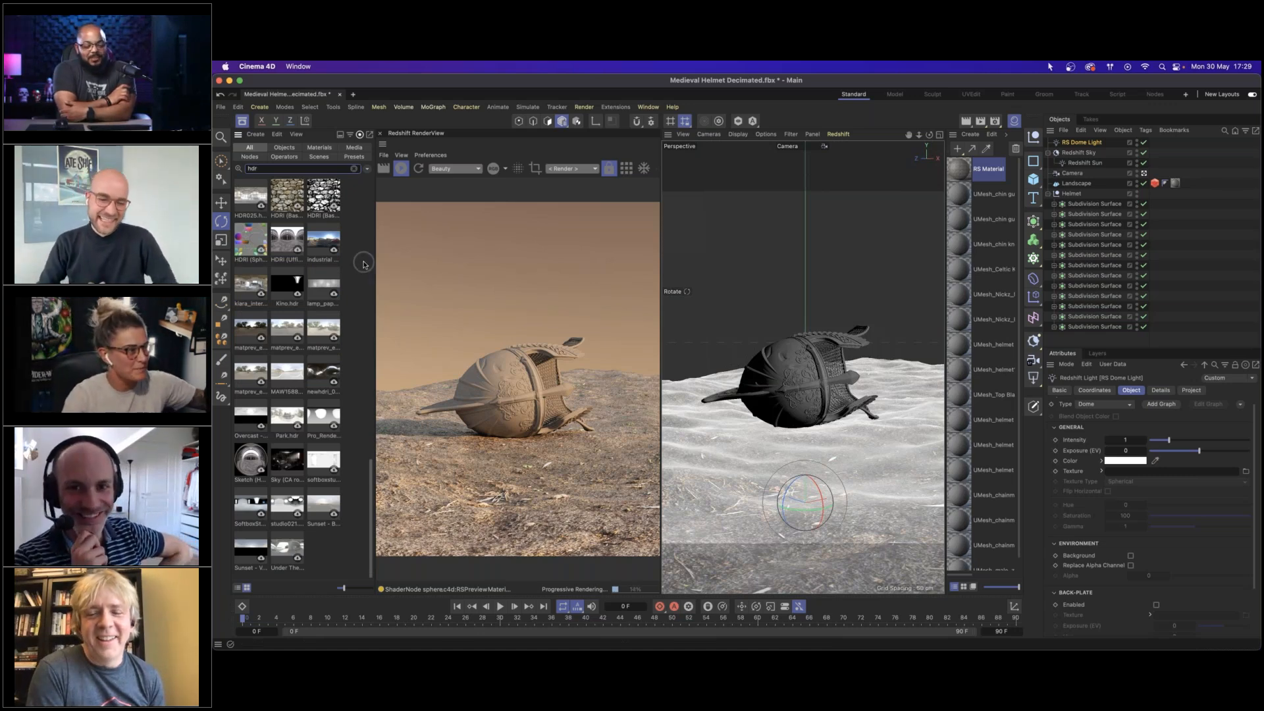
scroll(361, 264, "up", 3)
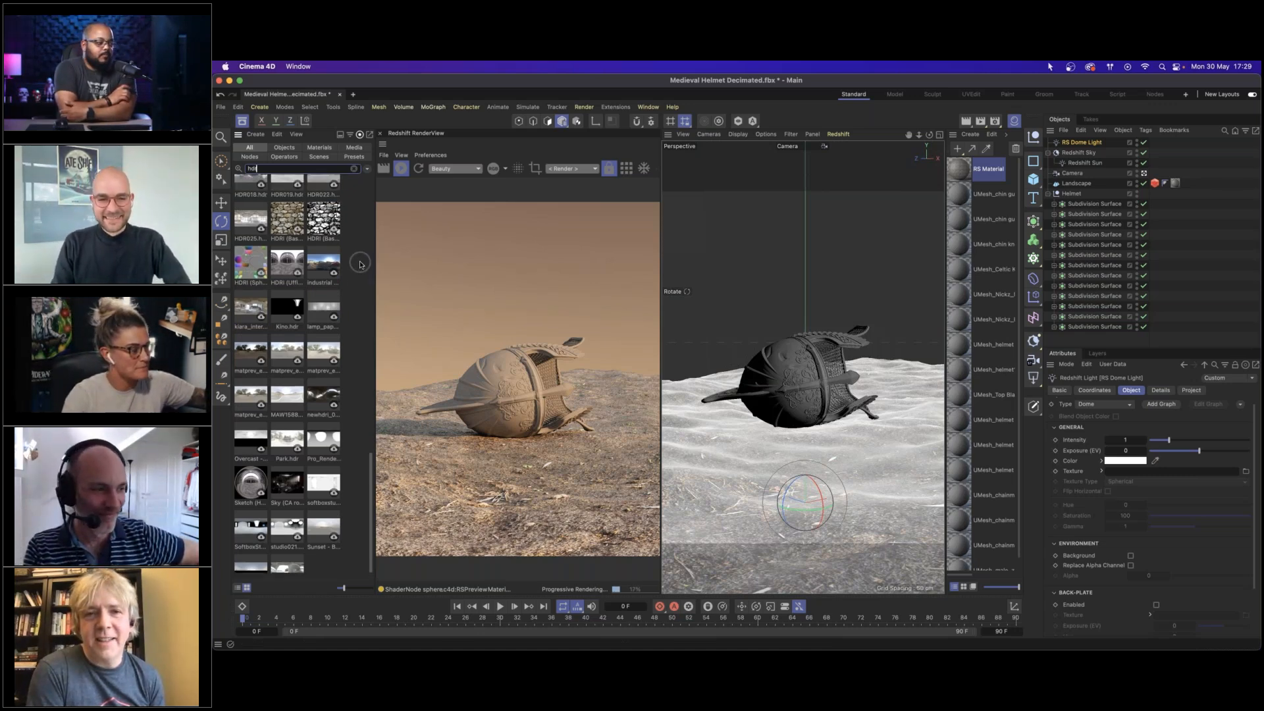
scroll(360, 264, "up", 15)
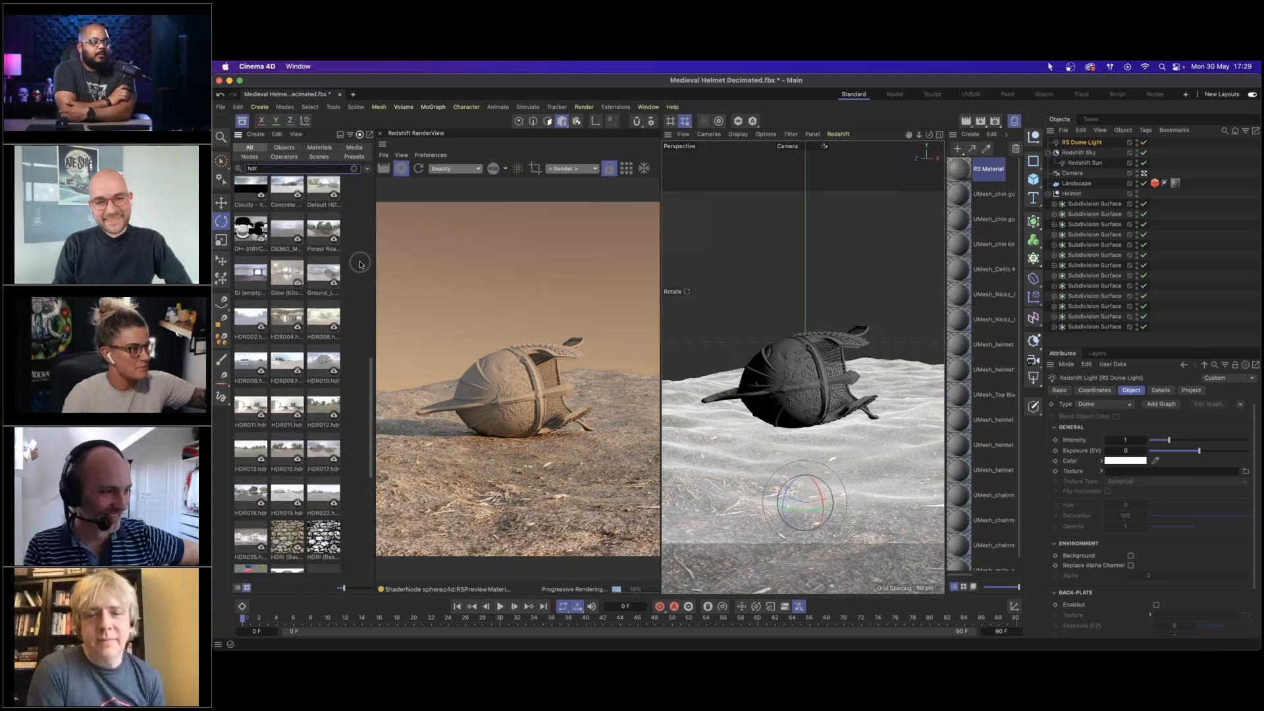
scroll(361, 264, "up", 10)
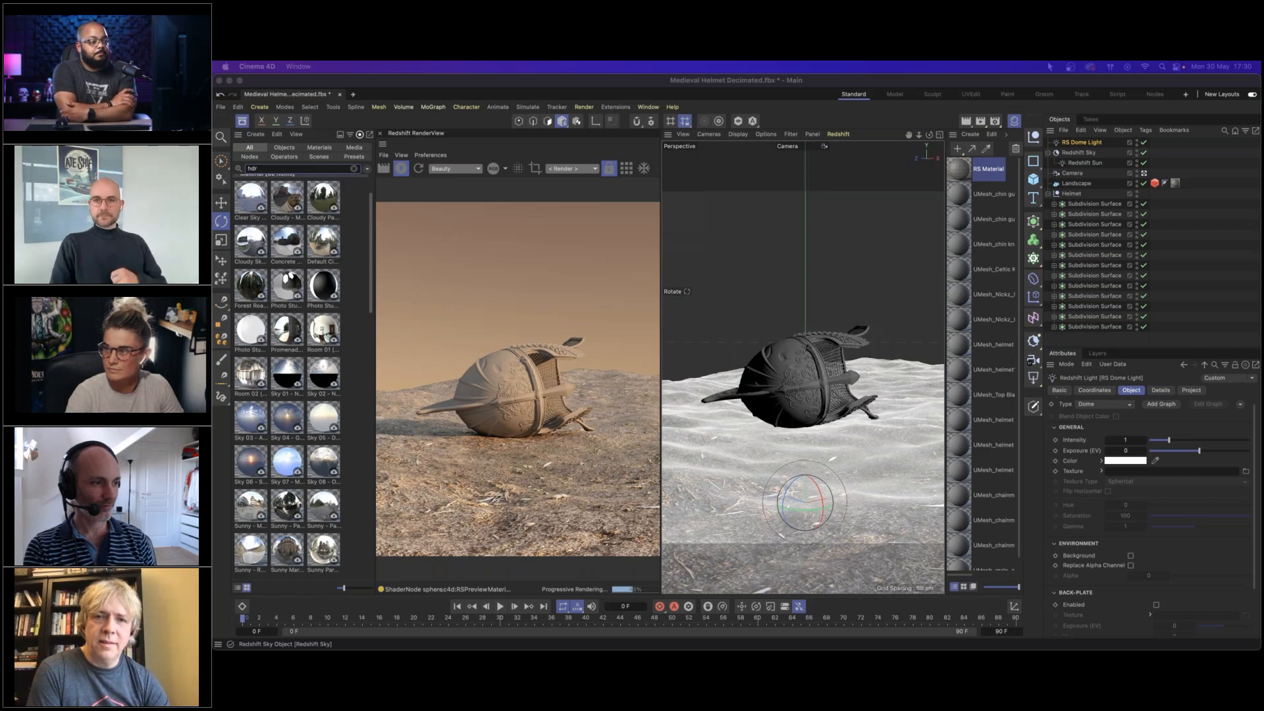
Switch to Chrome, download the Kiara 1 Dawn HDRI from Poly Haven as a 4K EXR and return to Cinema 4D.
left_click_drag(1260, 136, 804, 85)
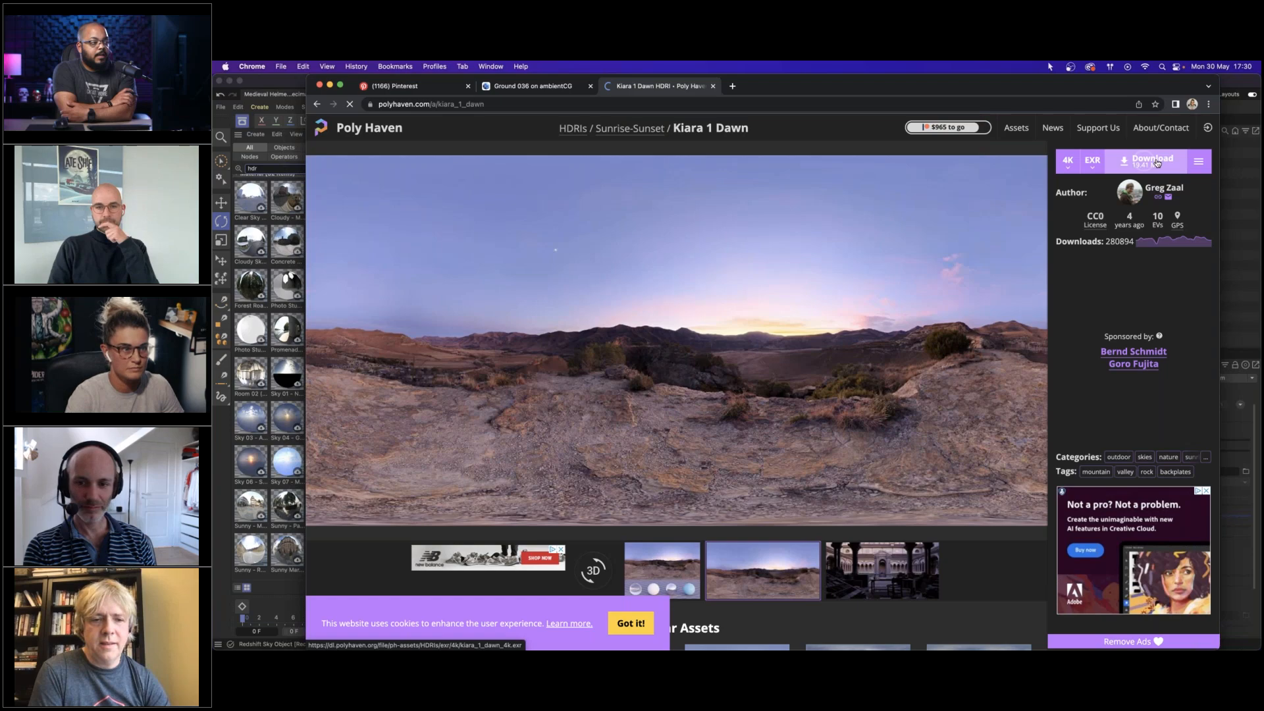
left_click(855, 86)
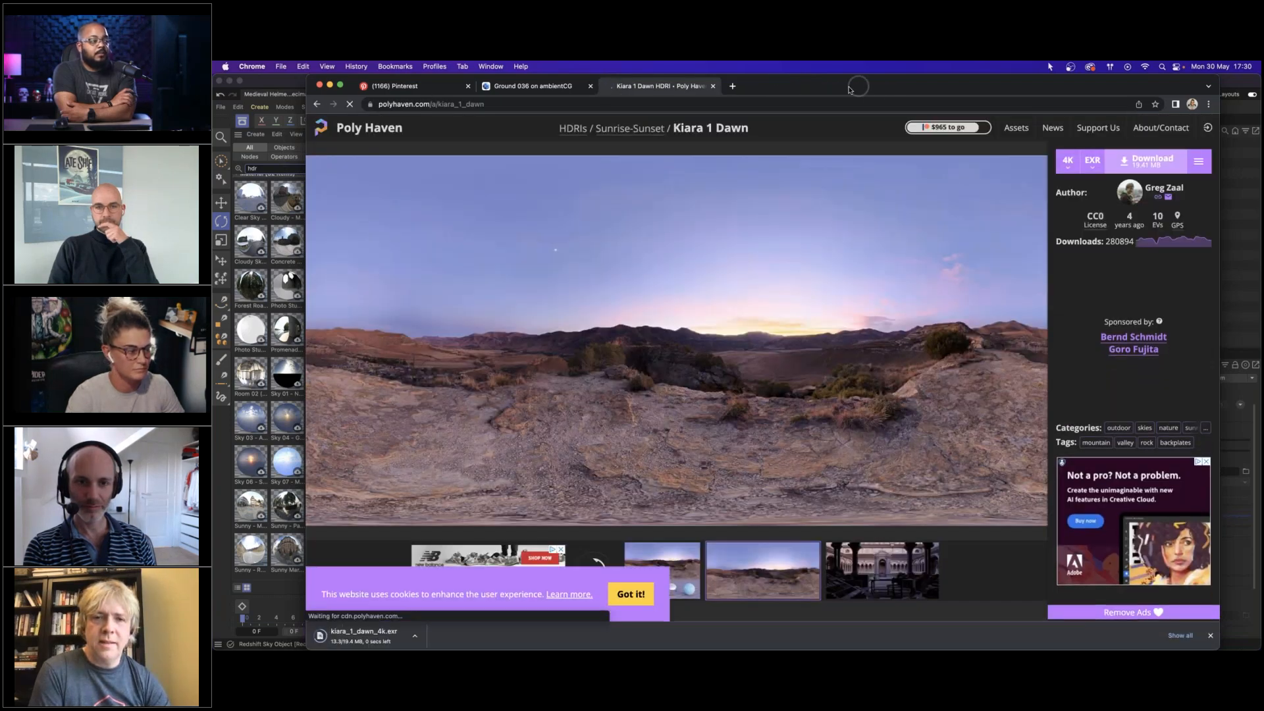
left_click_drag(836, 87, 1263, 92)
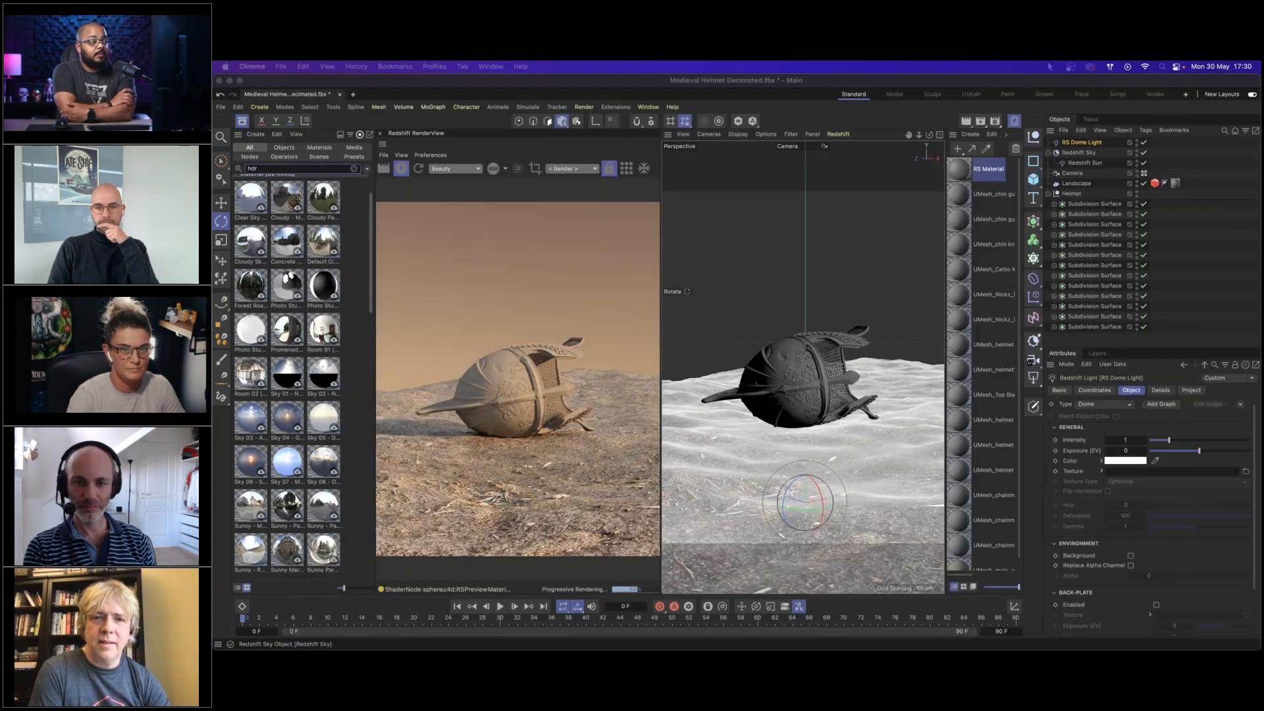
Load kiara_1_dawn_4k.exr as the dome light's texture and close the asset library.
left_click(1081, 143)
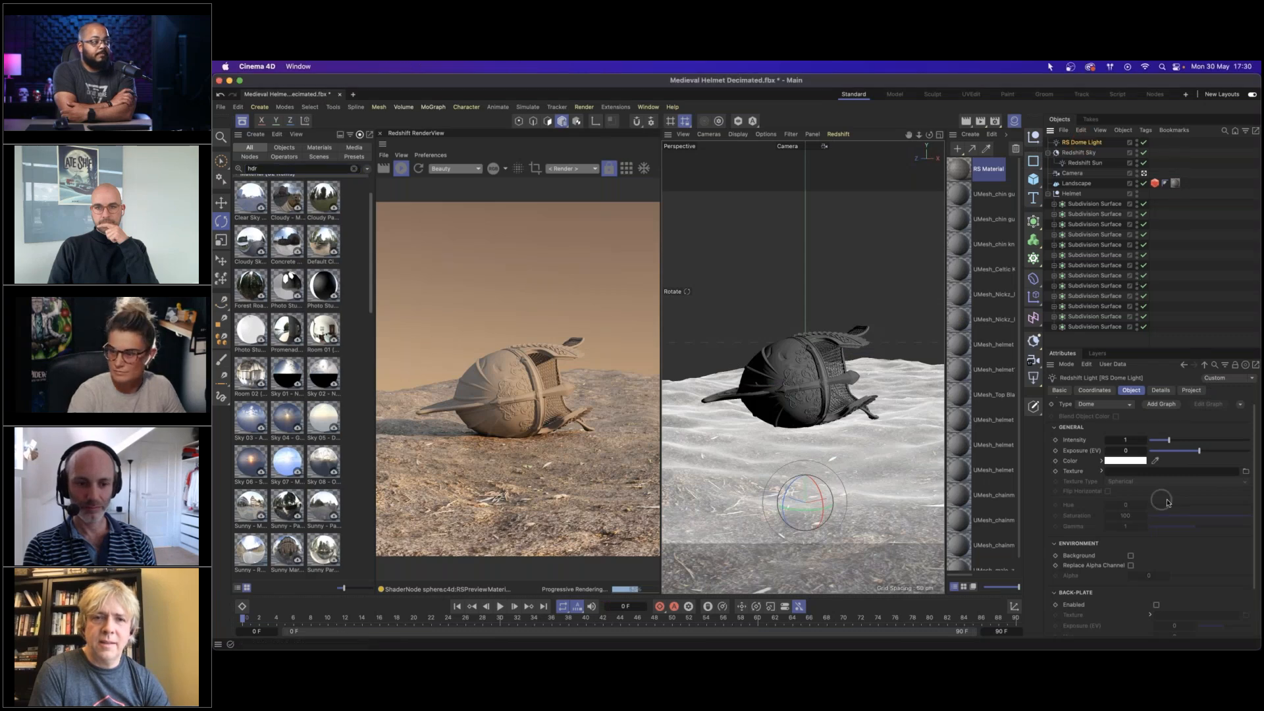
left_click_drag(1261, 642, 1146, 471)
left_click(1146, 472)
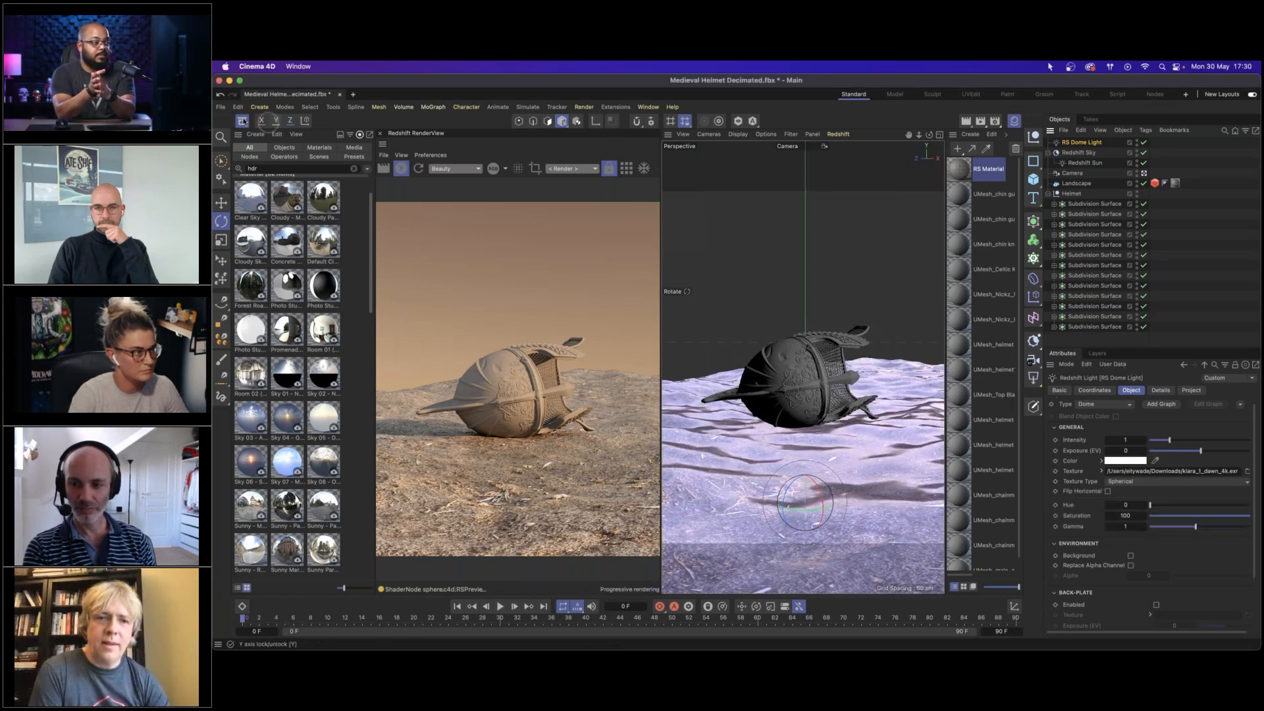
left_click(242, 122)
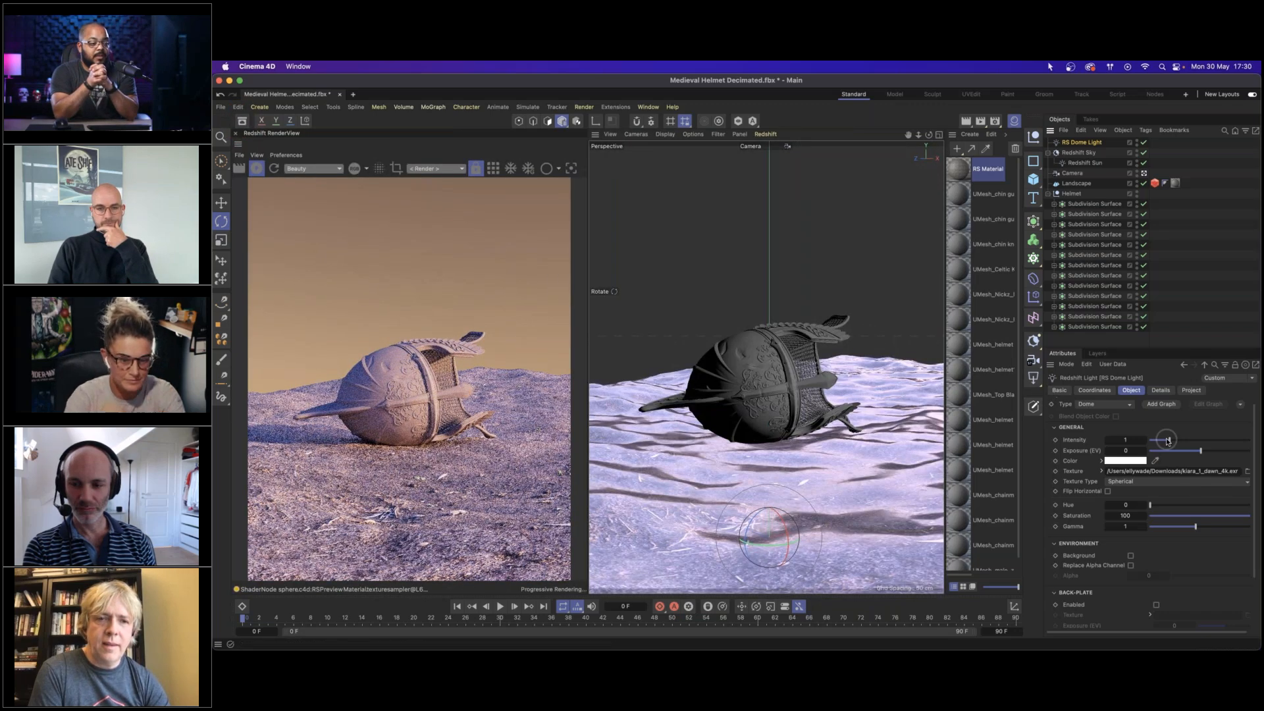
Turn on the dome light's environment background, then try a different light intensity and undo it.
left_click(1131, 556)
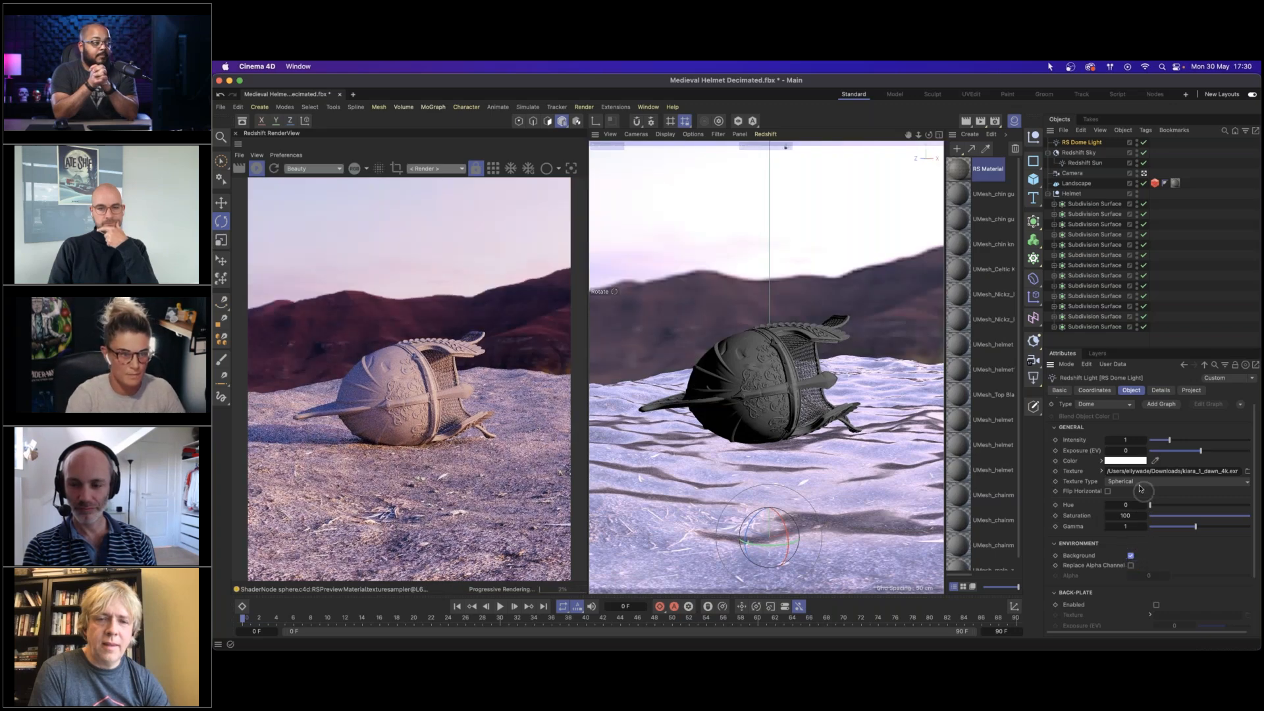
mouse_move(1164, 446)
left_mouse_down()
mouse_move(1152, 442)
mouse_move(1182, 442)
left_mouse_up()
key("super+z")
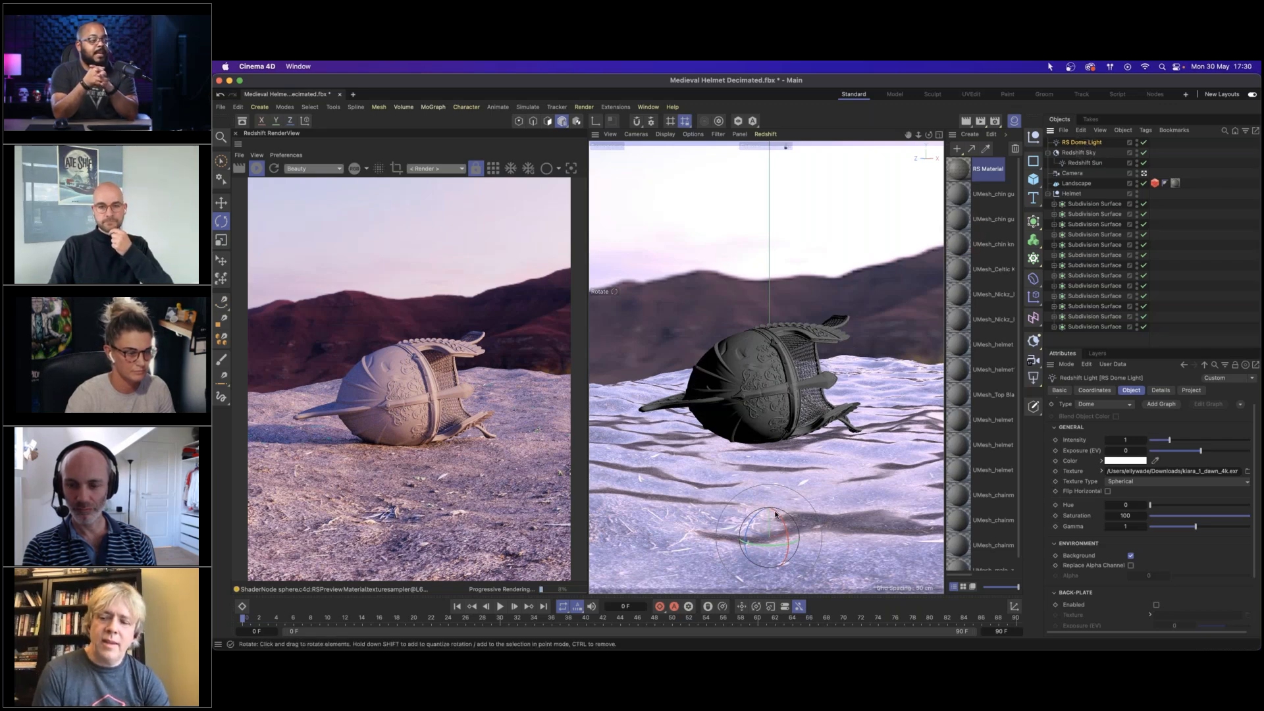
Rotate the dome light to lower the hills behind the helmet and set its saturation to 60.
mouse_move(775, 515)
left_mouse_down()
mouse_move(775, 529)
mouse_move(791, 527)
left_mouse_up()
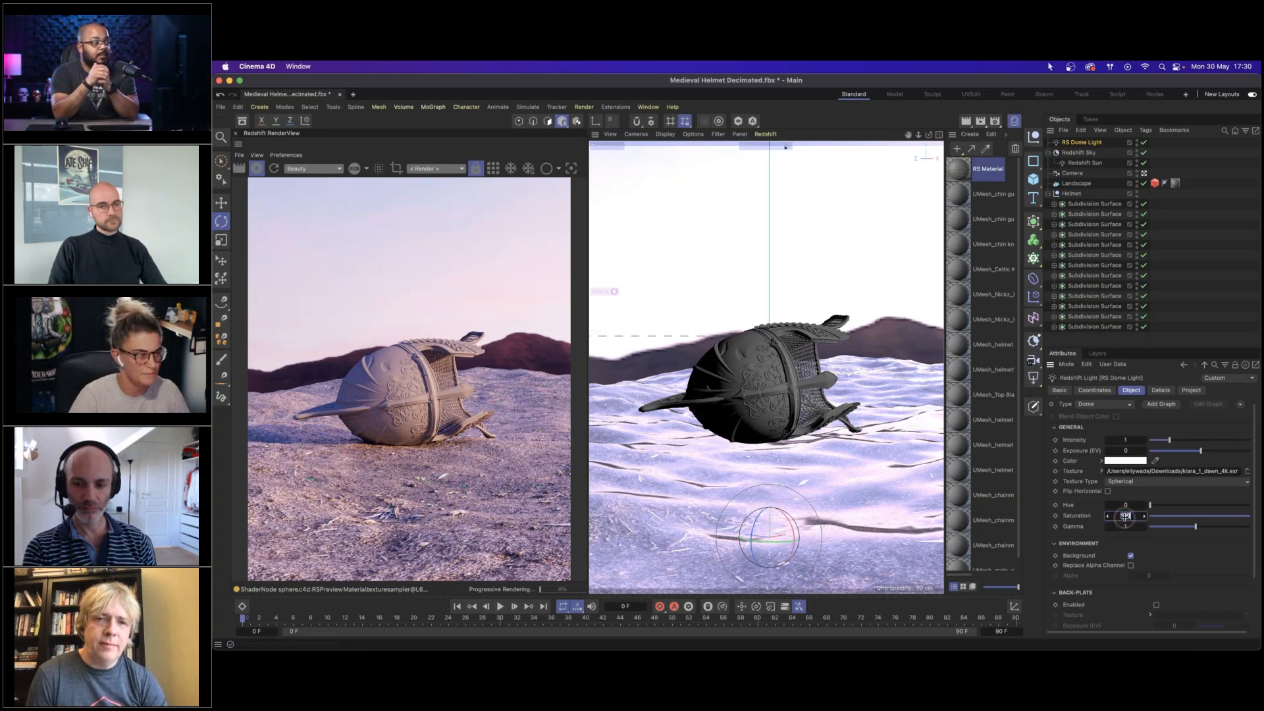
key("Return")
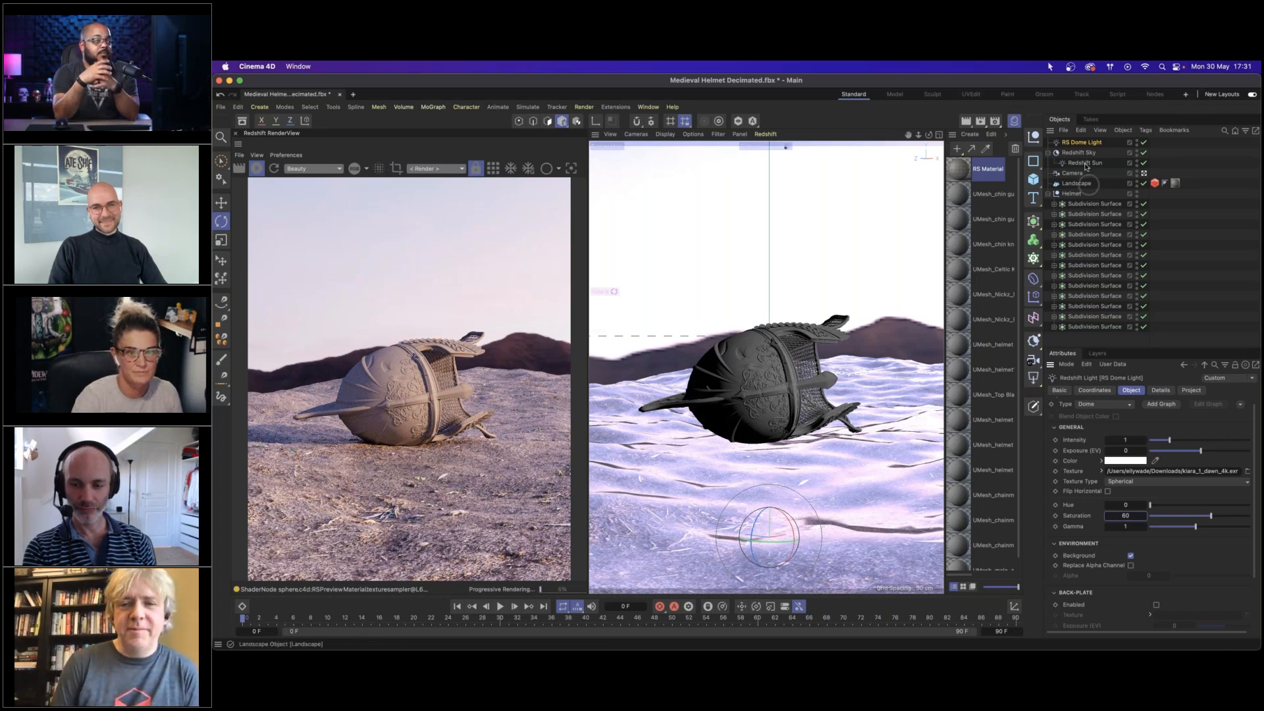
Add a Redshift Camera tag to the Camera and open its Bokeh settings.
left_click(1072, 174)
right_click(1074, 175)
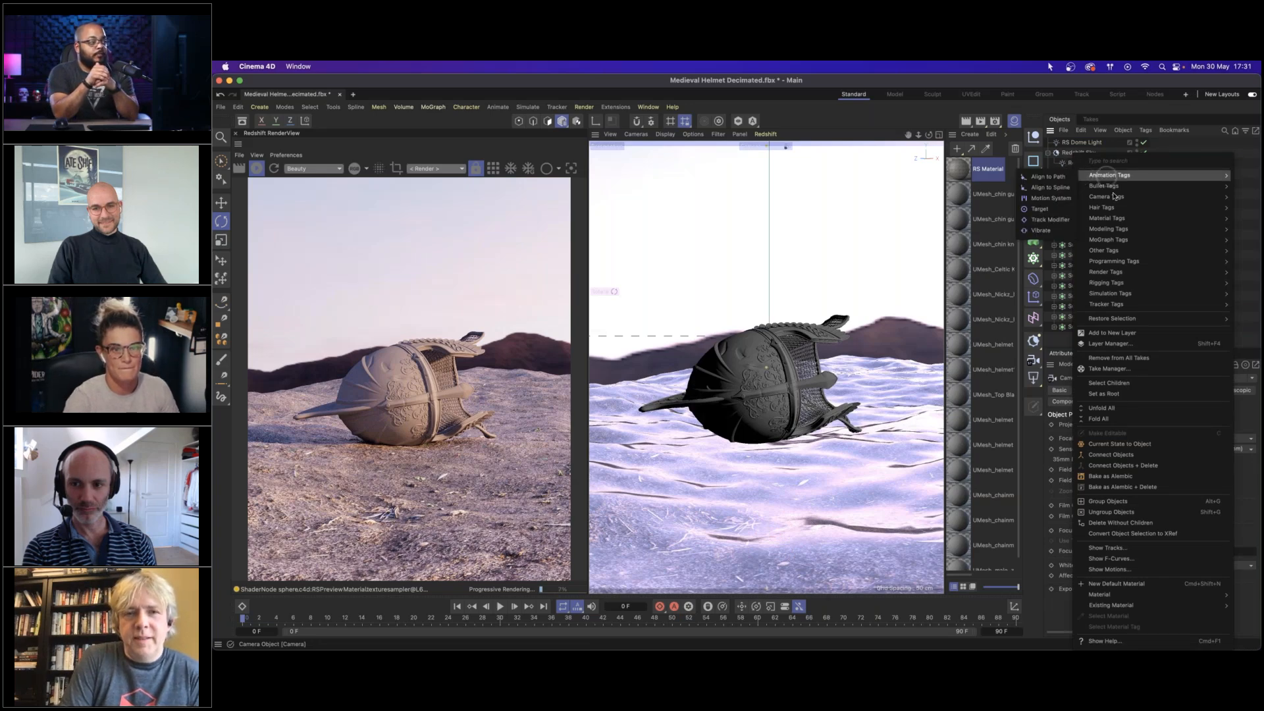
mouse_move(1093, 196)
left_click(1049, 241)
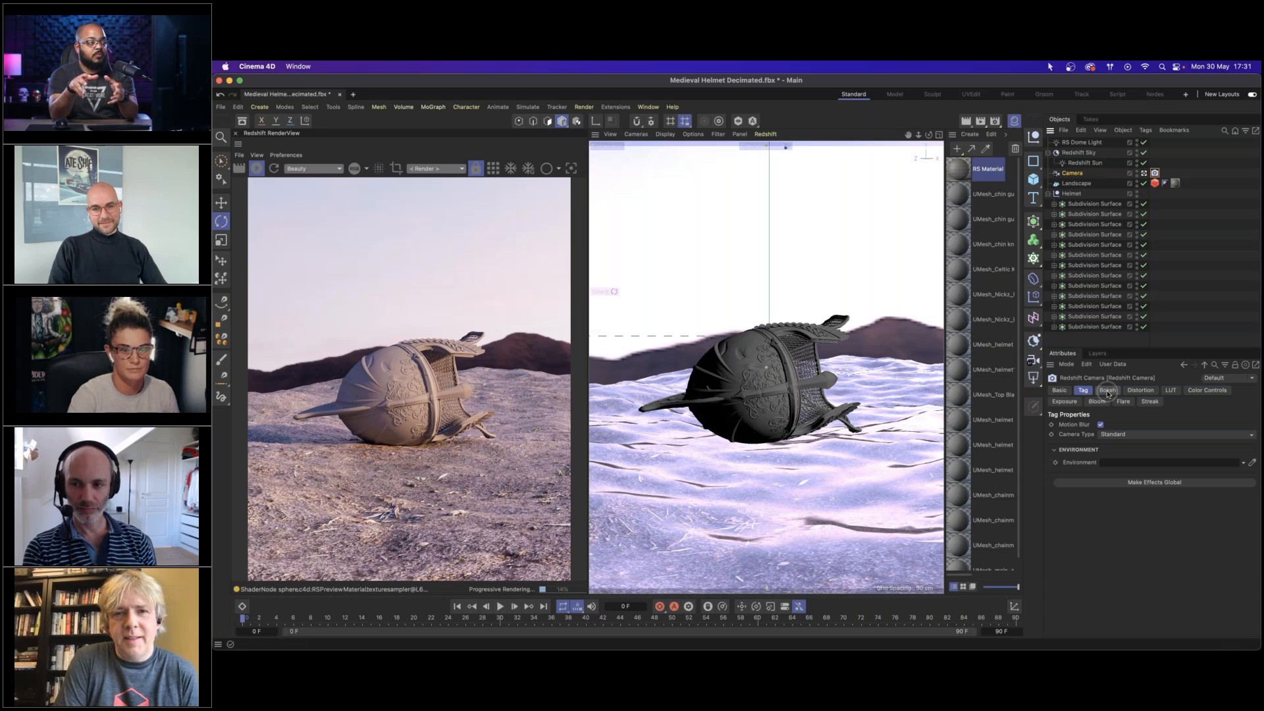
left_click(1107, 391)
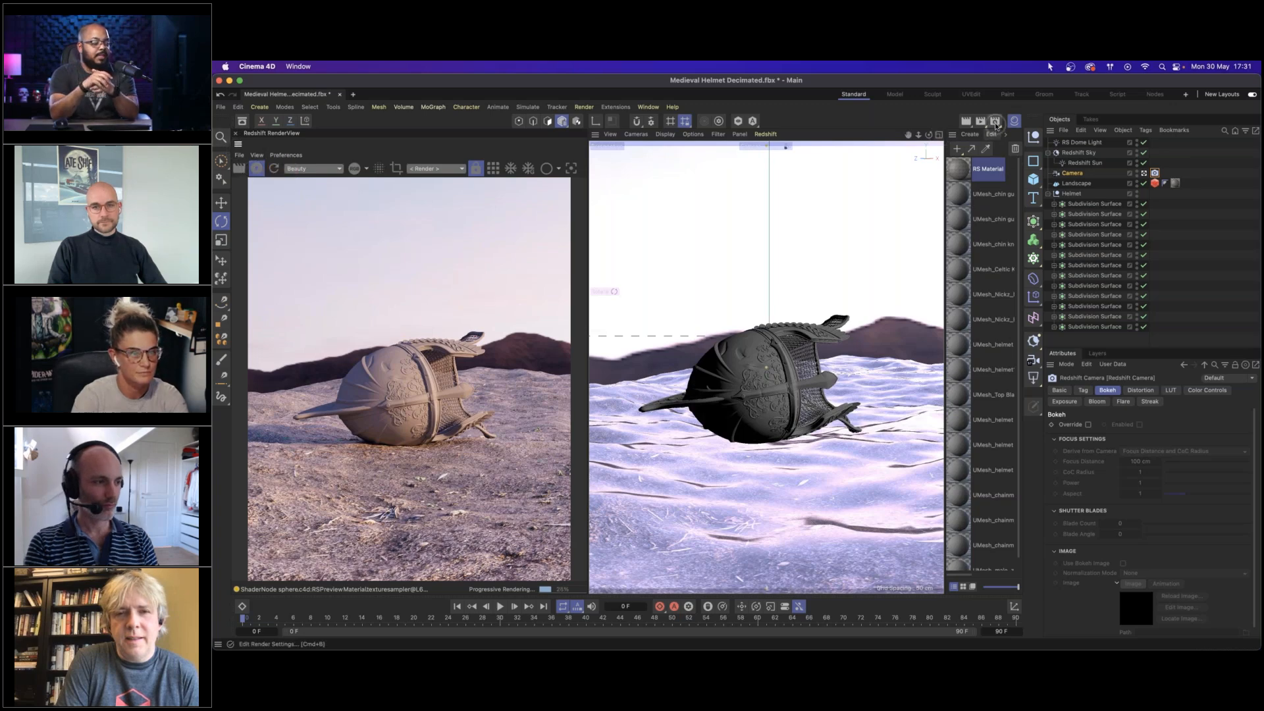
Show all four views and set the top view to Gouraud Shading (Lines), framed on the ground.
left_click(939, 135)
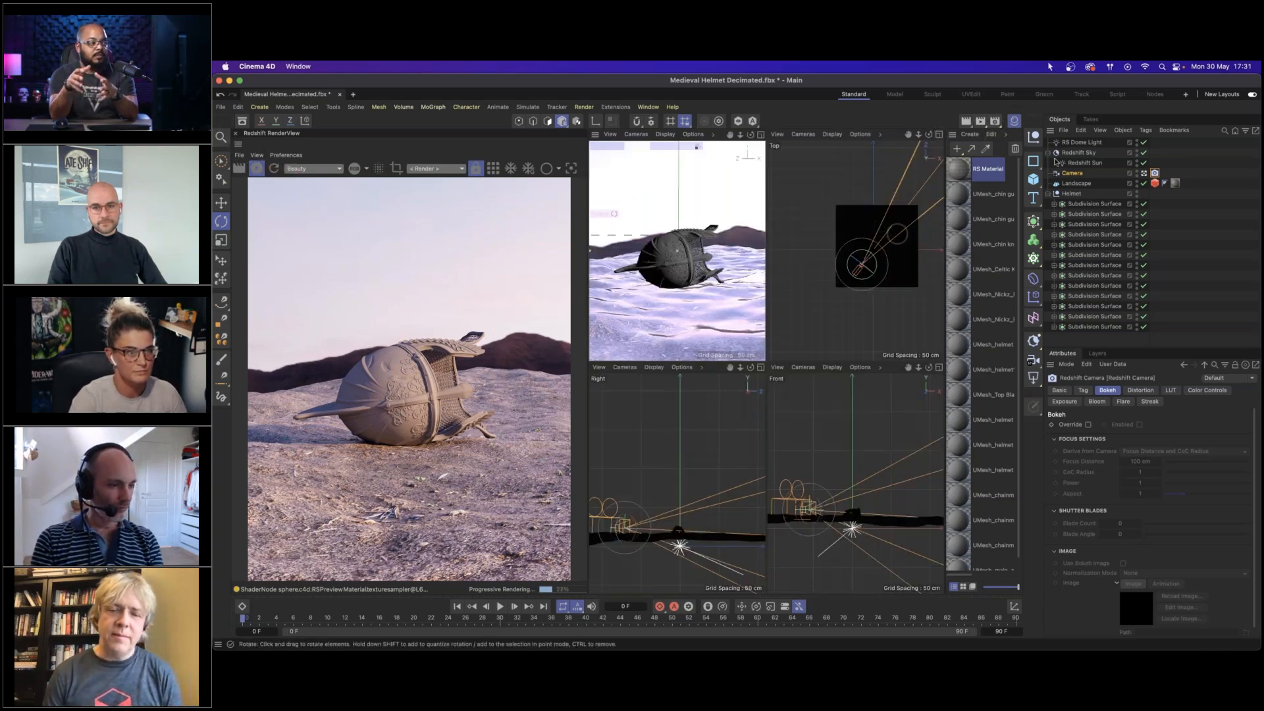
left_click(835, 135)
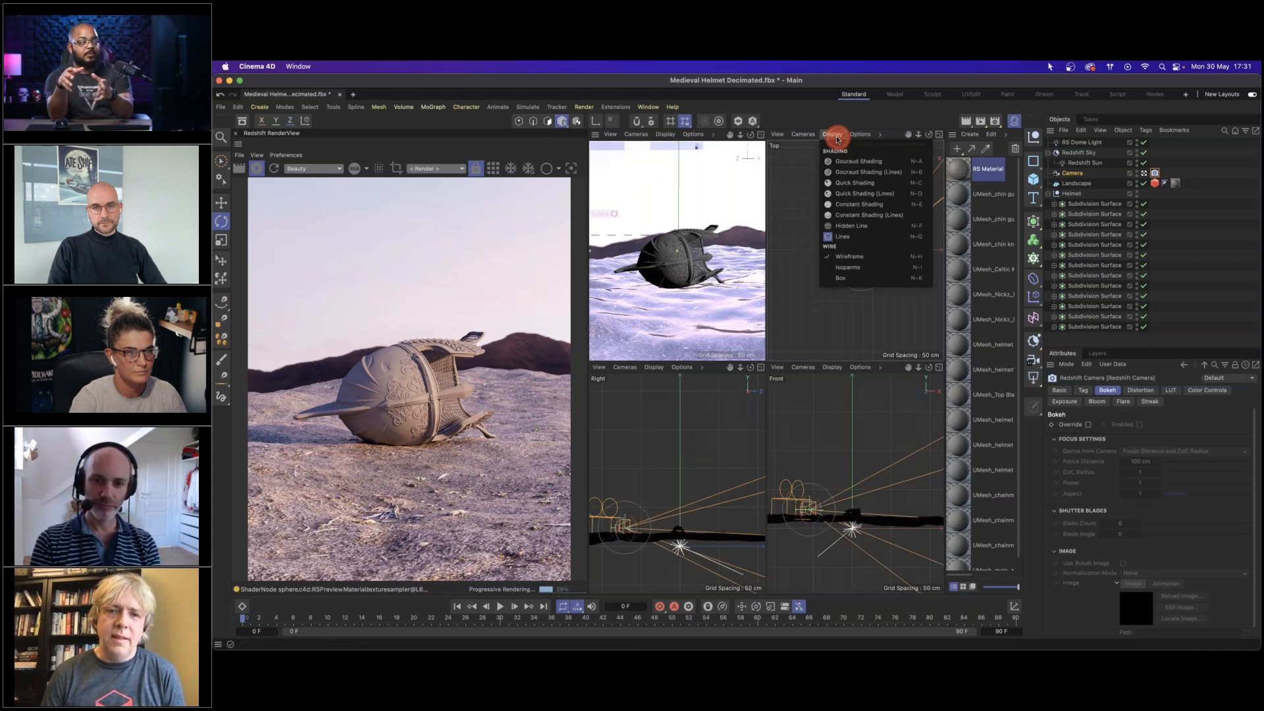
left_click(856, 172)
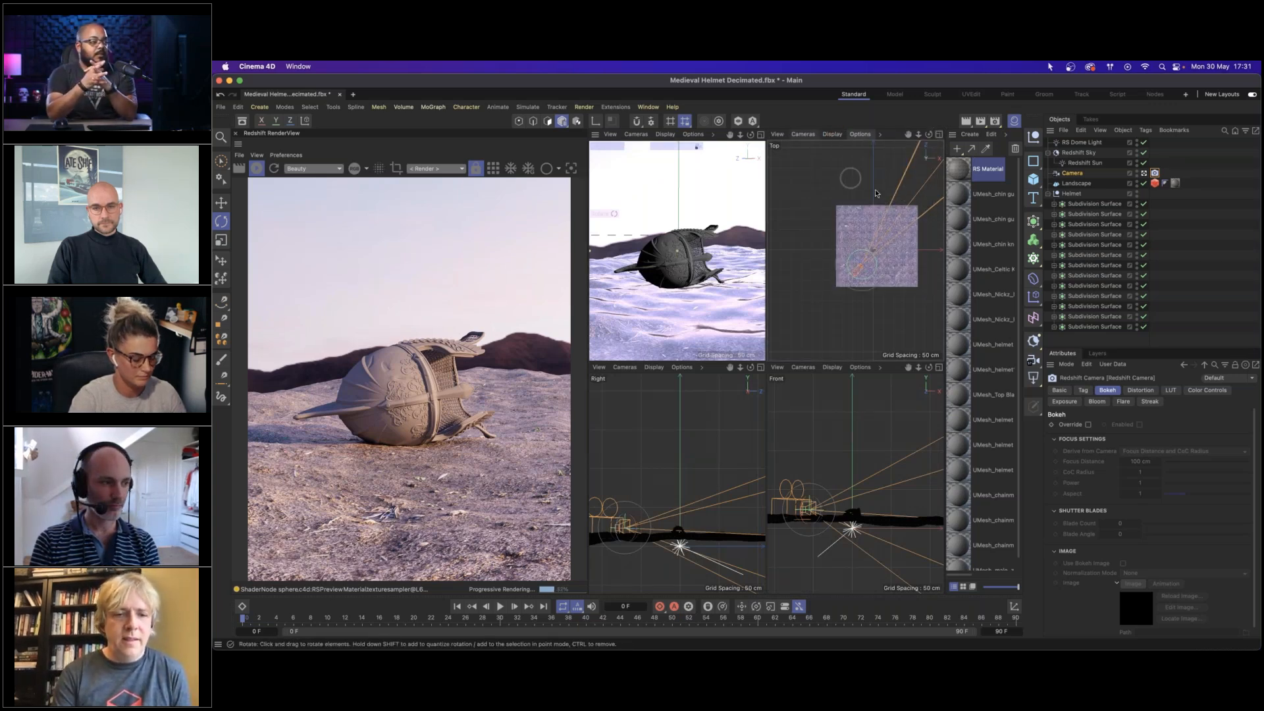
right_click_drag(863, 186, 879, 179, "alt")
middle_click_drag(878, 178, 814, 136, "alt")
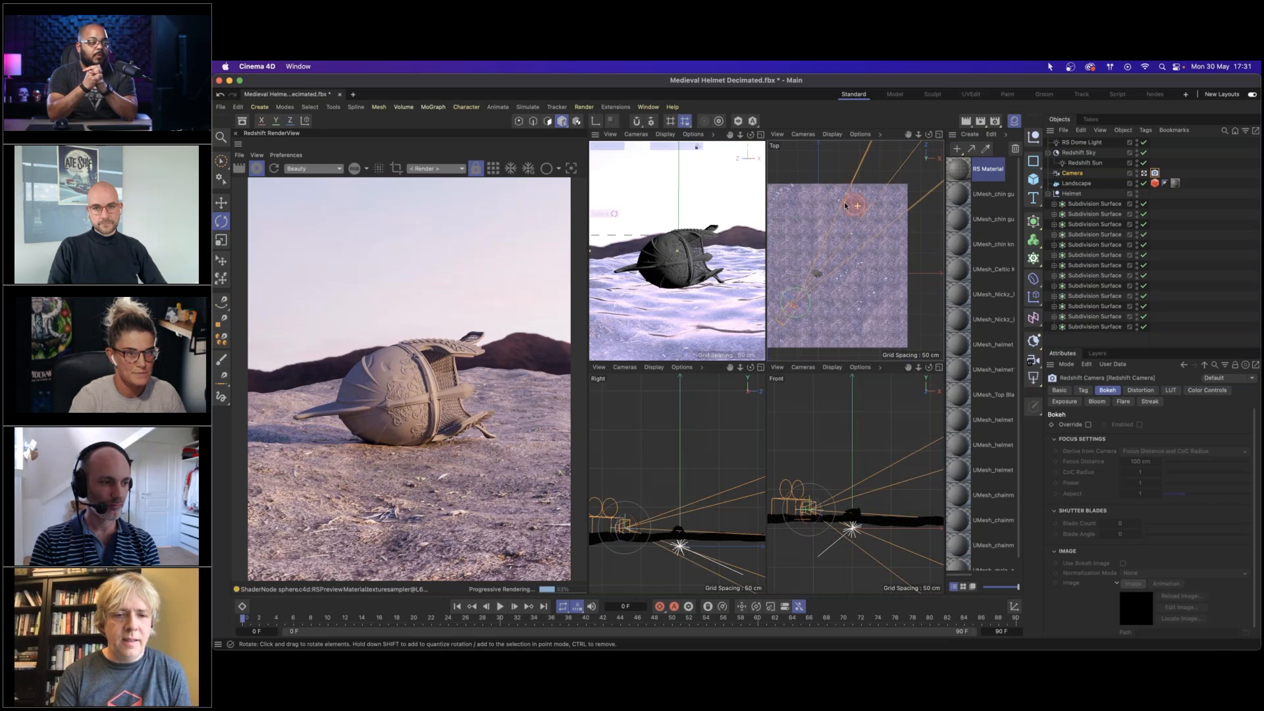
right_click_drag(870, 208, 861, 217, "alt")
middle_click_drag(860, 218, 882, 202, "alt")
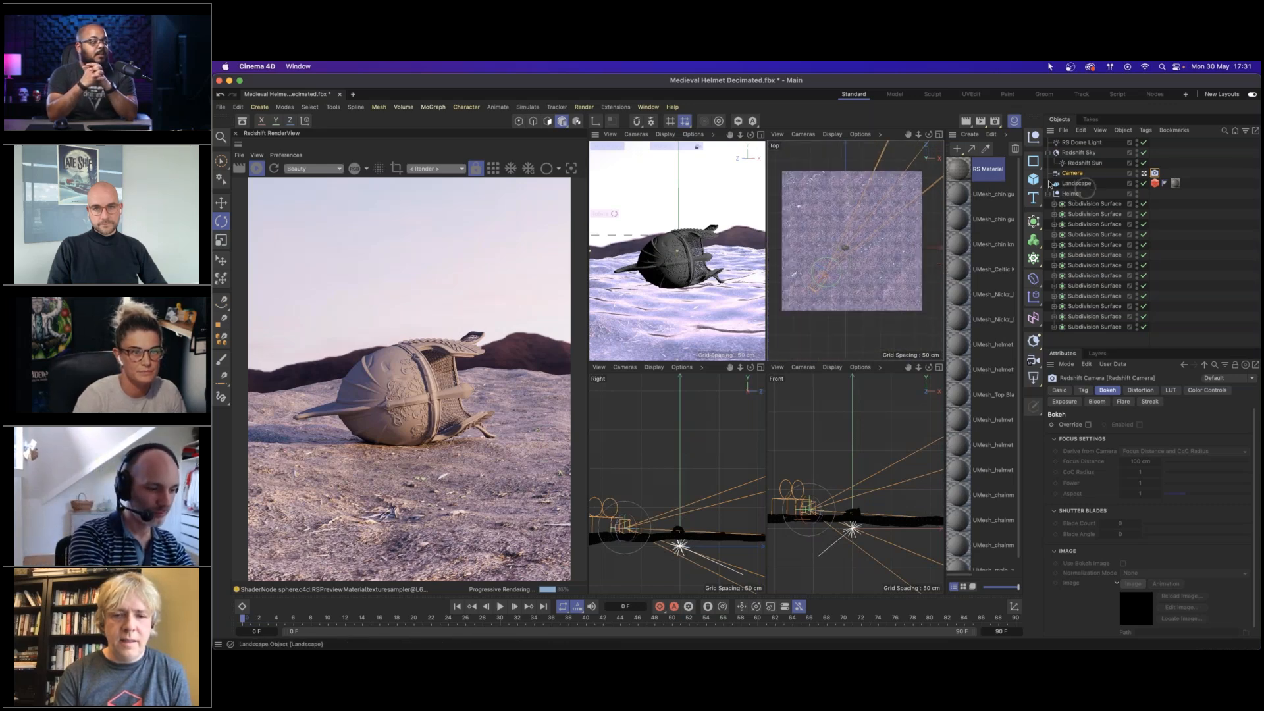
Add a second Landscape object and scale it down until it is smaller than the ground.
left_click_drag(1033, 181, 1152, 268)
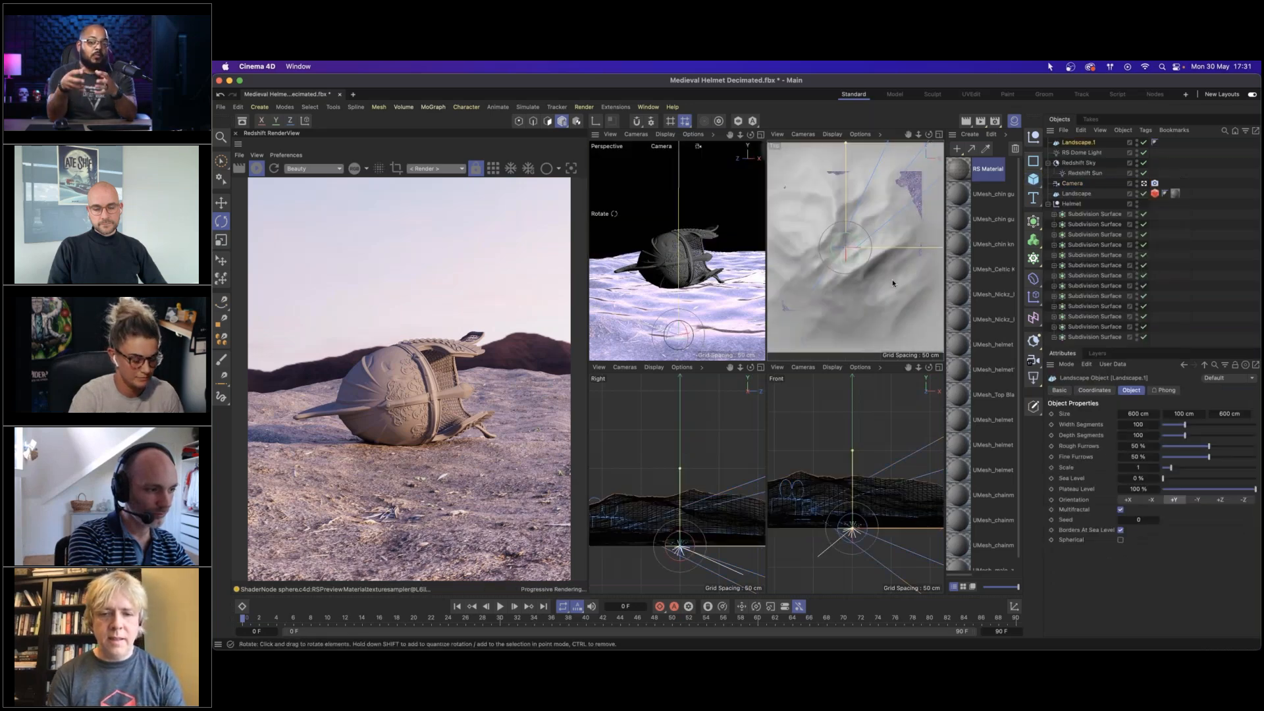
key("t")
left_click_drag(799, 285, 716, 366)
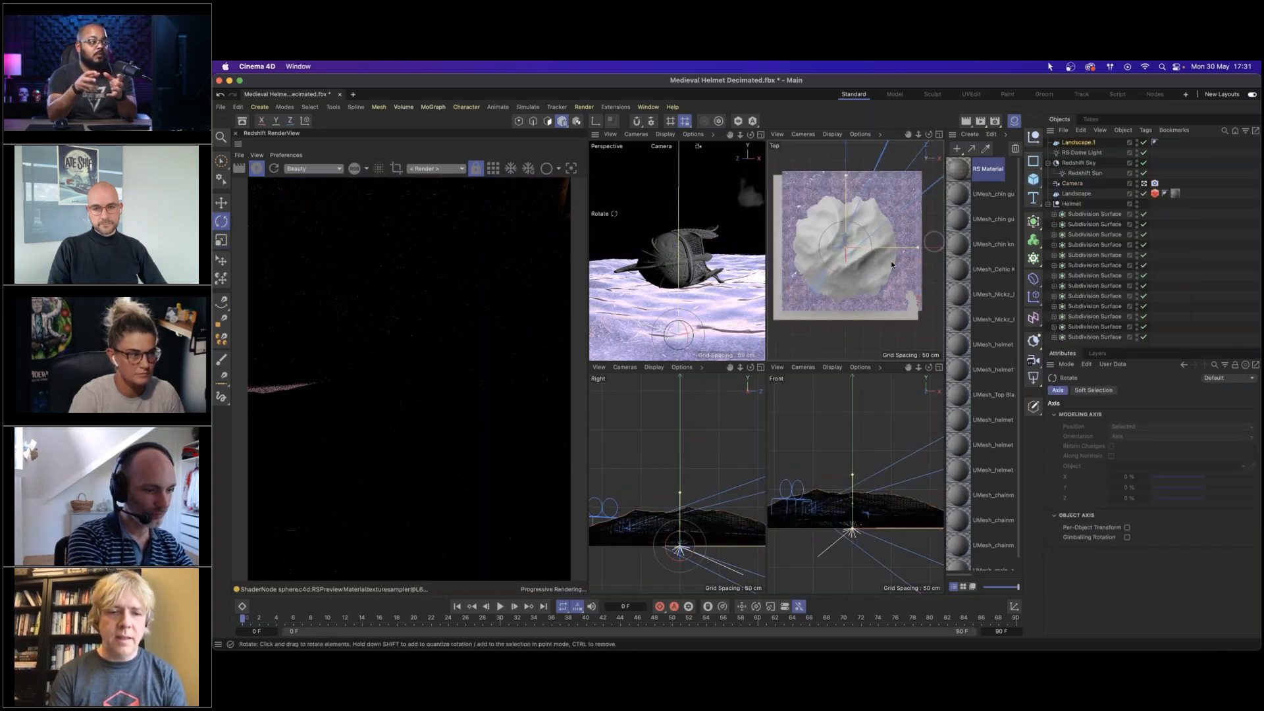
key("t")
left_click_drag(891, 260, 866, 271)
Set the Redshift RenderView to render through the Camera.
left_click(256, 168)
left_click(295, 169)
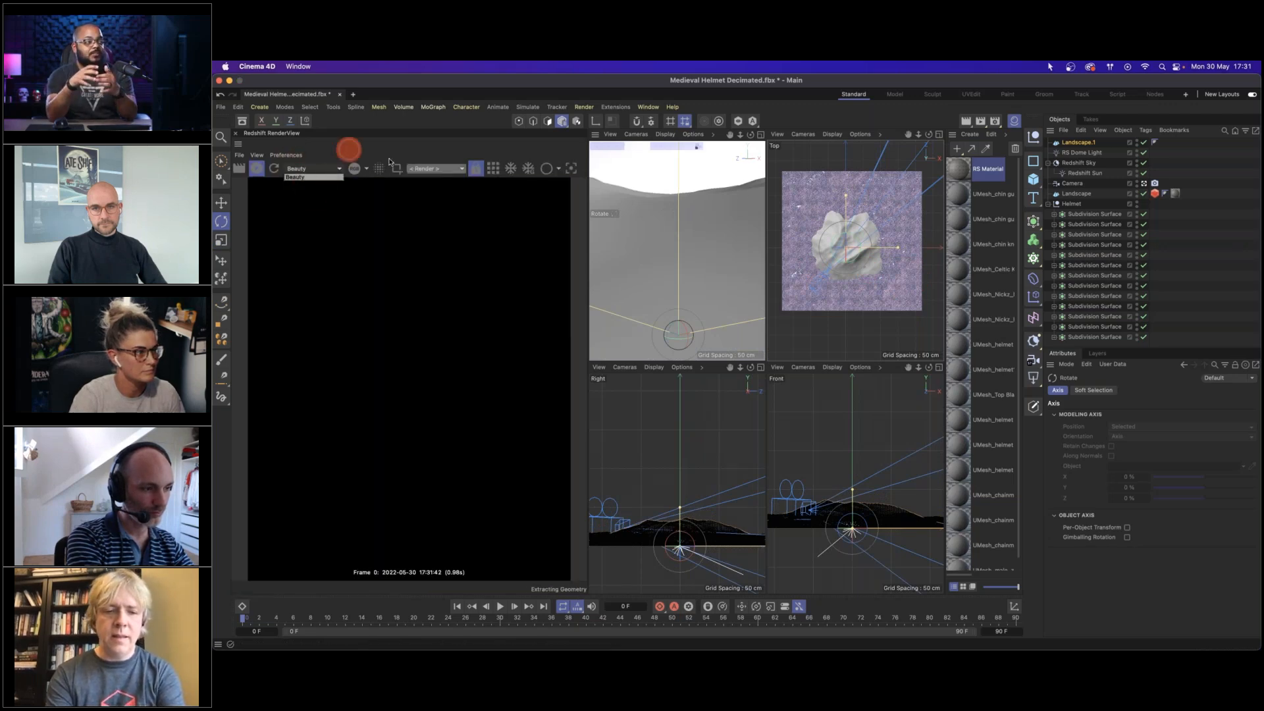
left_click(437, 170)
left_click(437, 170)
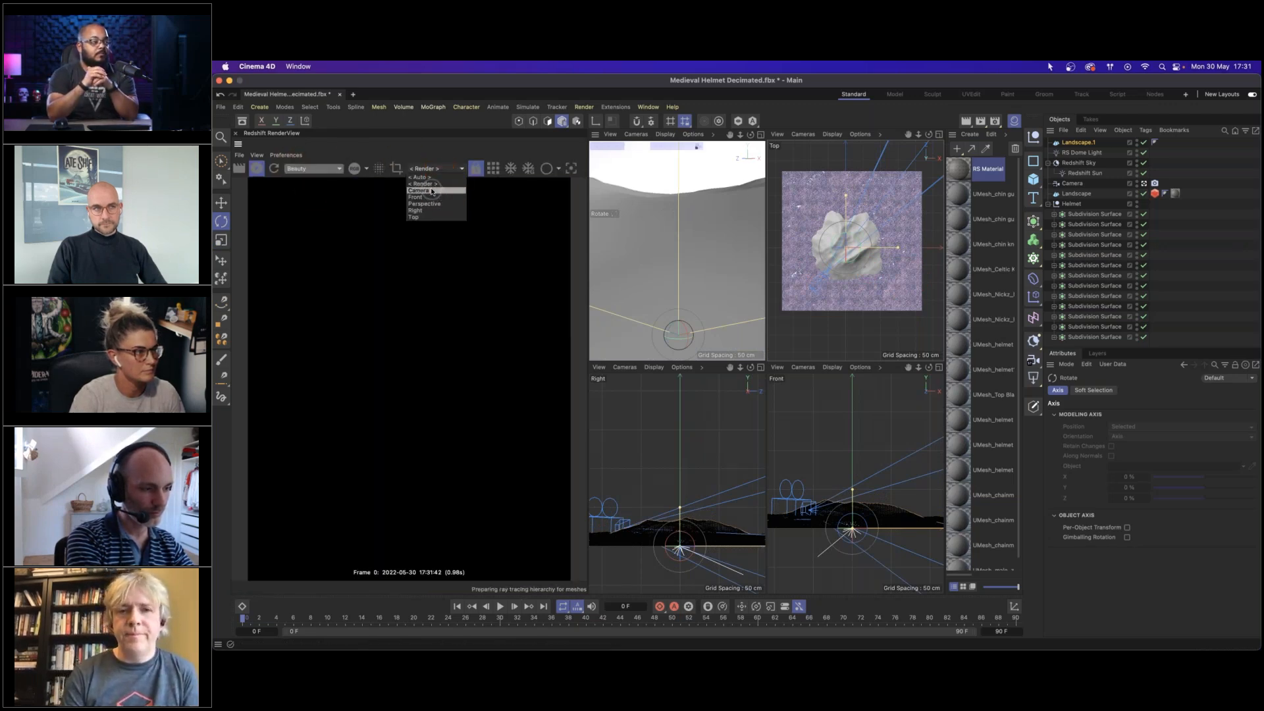
left_click(423, 190)
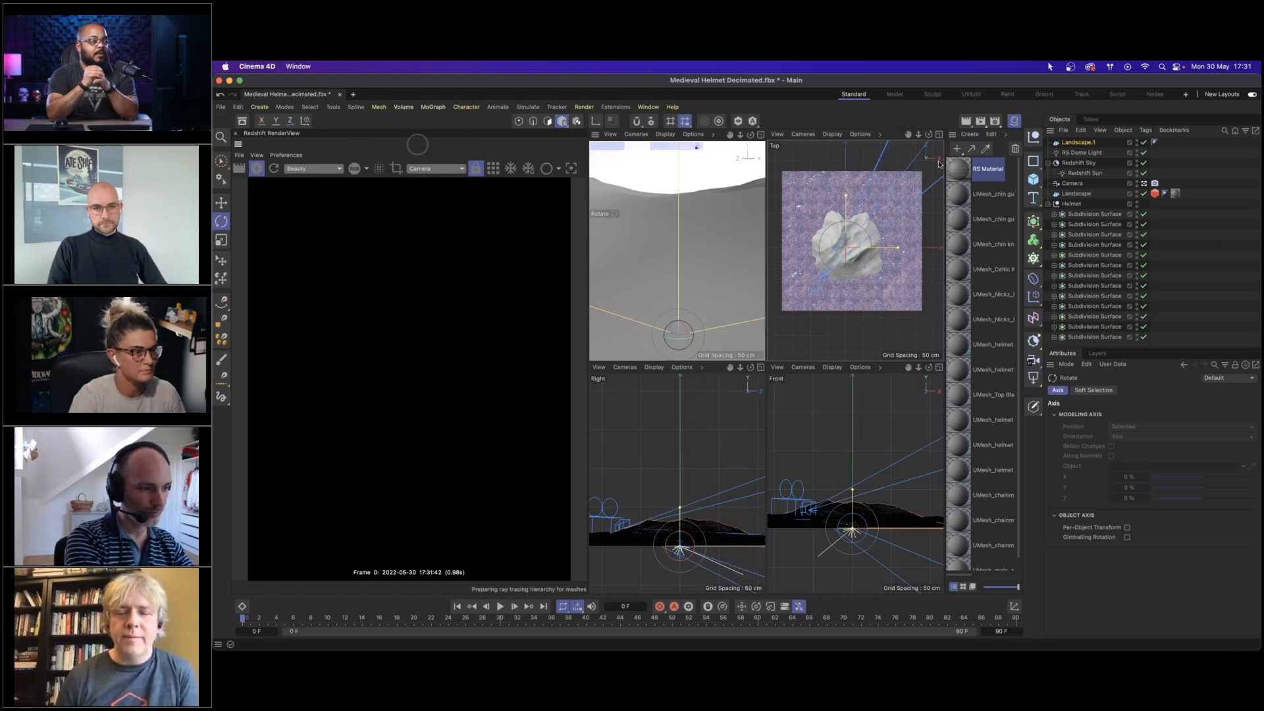
left_click(1077, 143)
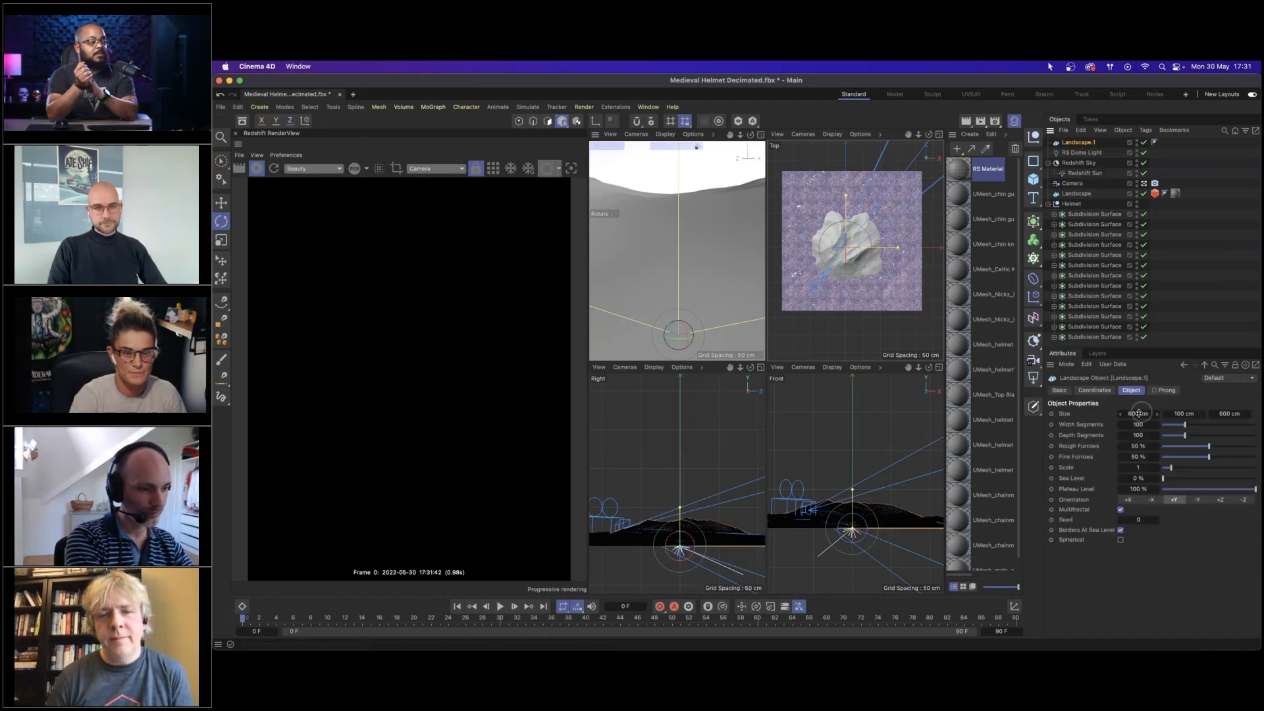
left_click(1139, 414)
left_click(712, 160)
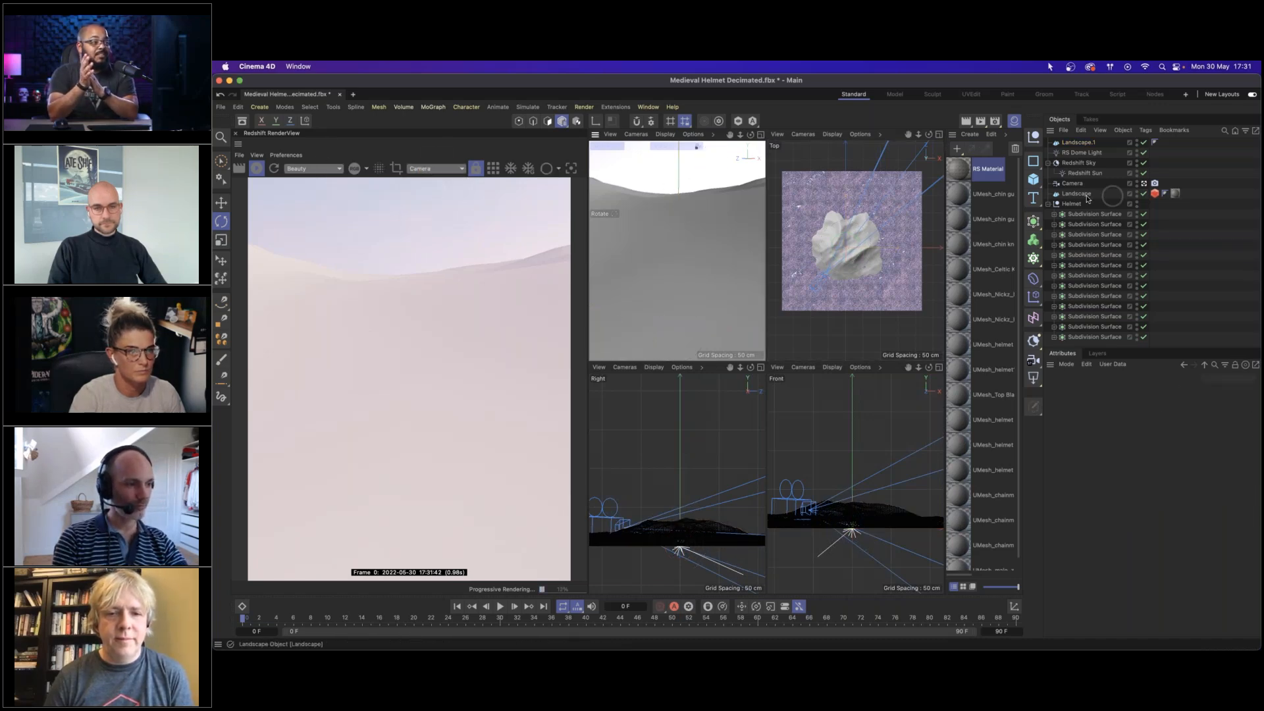
Reshape the second landscape into a smaller, taller mountain and rotate it slightly.
left_click(1057, 143)
key("t")
left_click_drag(823, 263, 880, 272)
key("r")
left_click_drag(840, 266, 849, 266)
left_click_drag(852, 505, 850, 491)
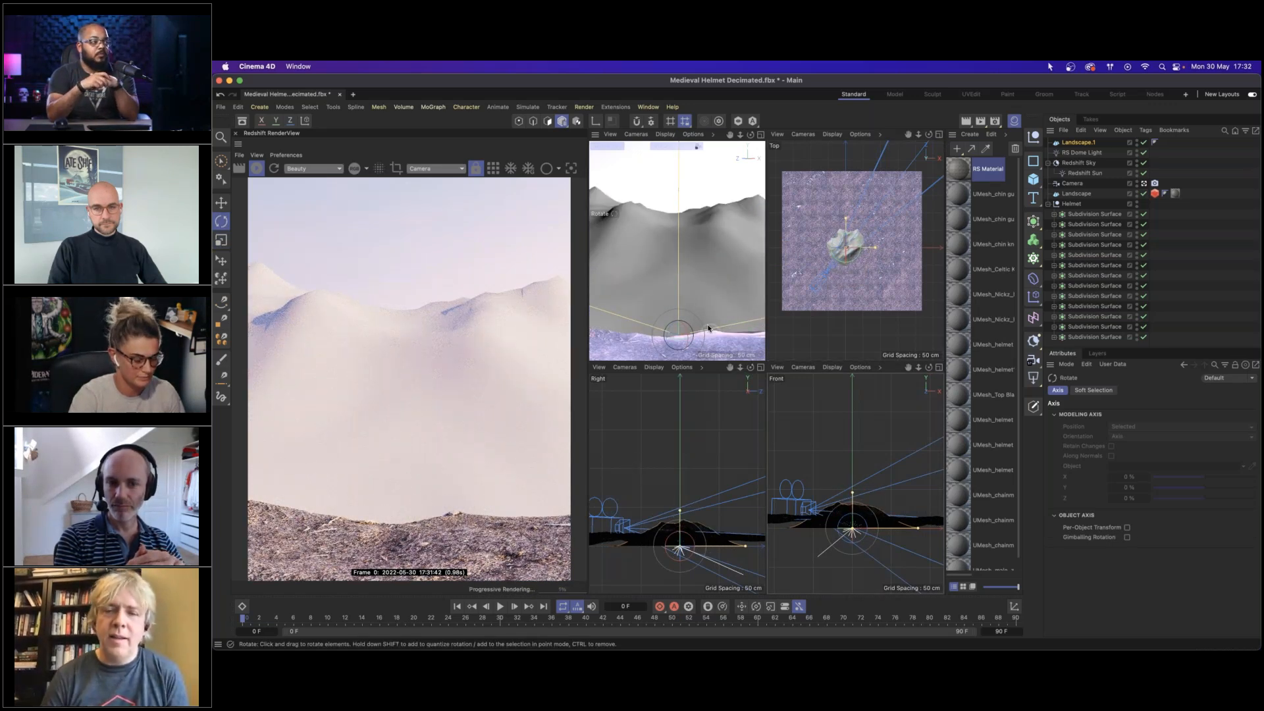
Move the second landscape beyond the ground's far edge so its hills rise on the horizon behind the helmet.
key("e")
left_click_drag(856, 238, 891, 141)
scroll(862, 215, "down", 4)
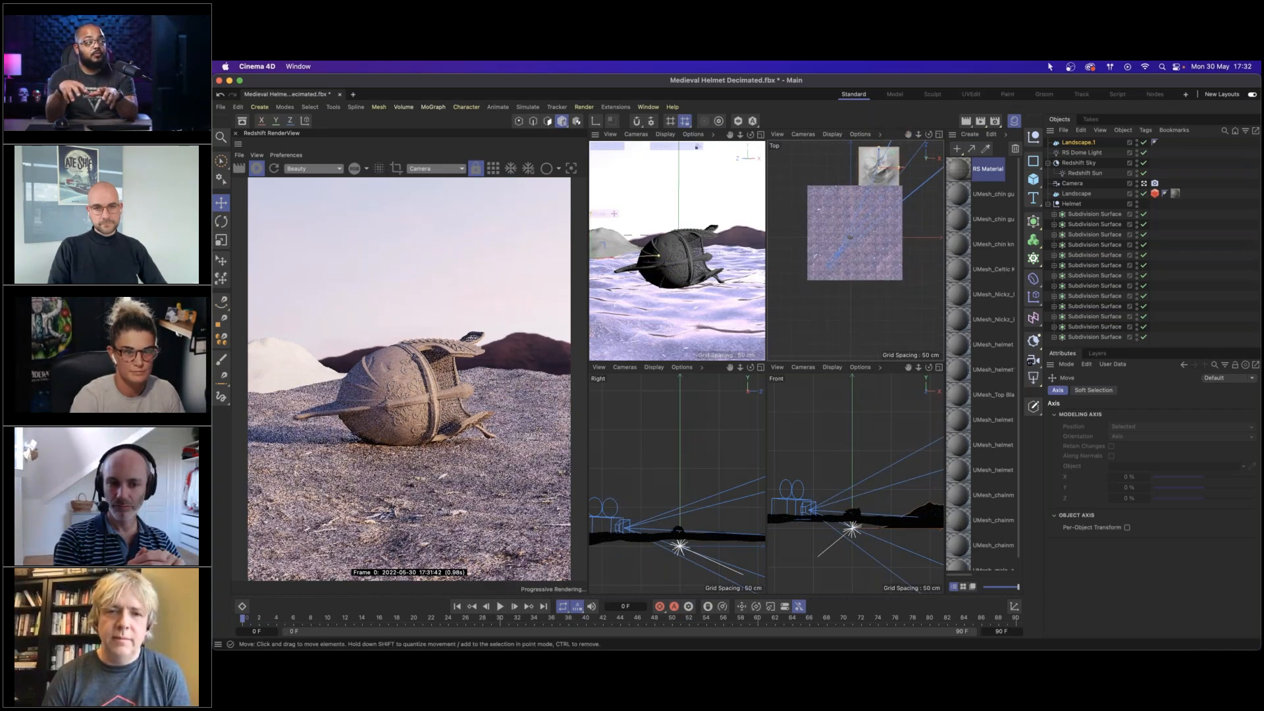
Raise the Fine Furrows of the mountain landscape to 100% and nudge it slightly sideways behind the ground.
left_click(1079, 142)
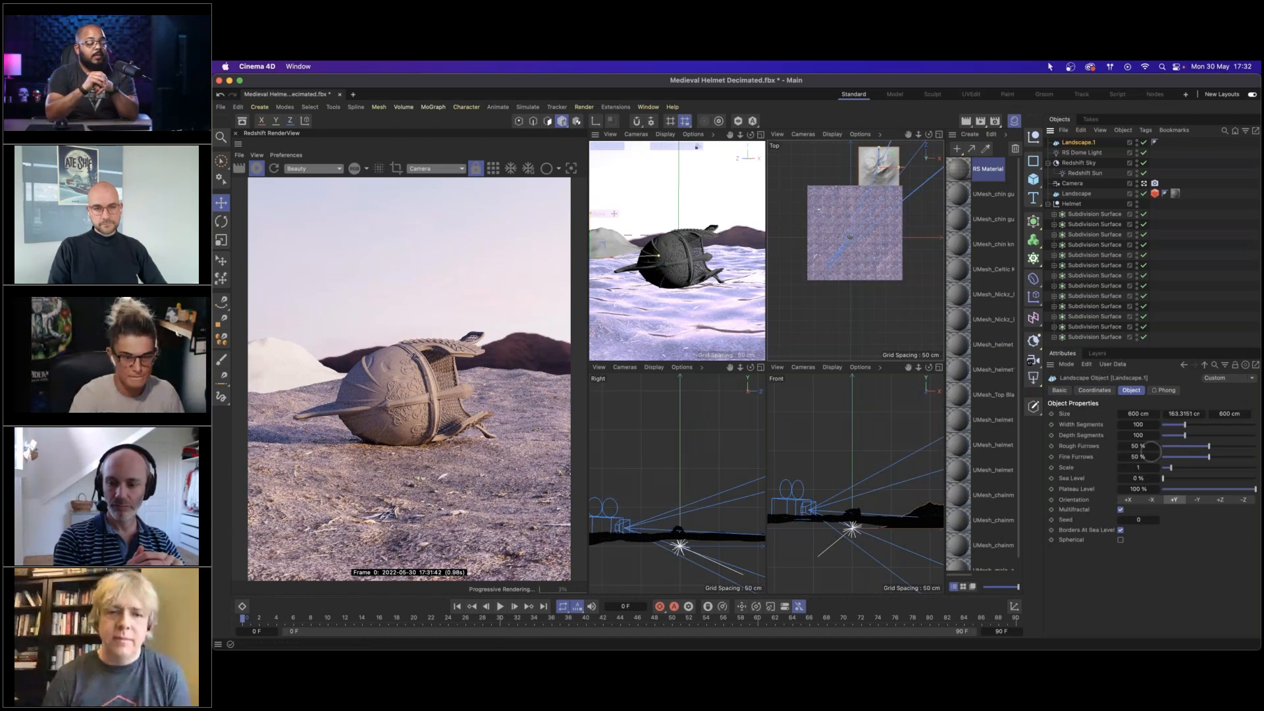
left_click_drag(1203, 460, 1256, 457)
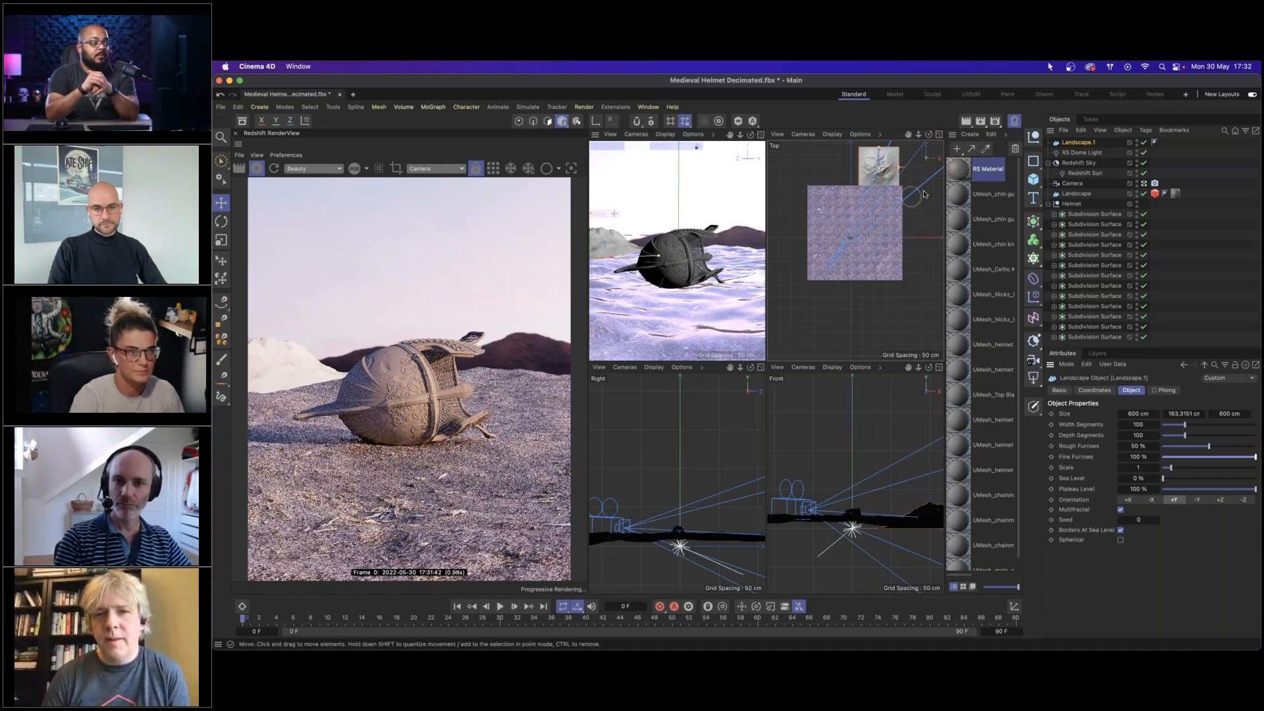
left_click_drag(896, 153, 901, 154)
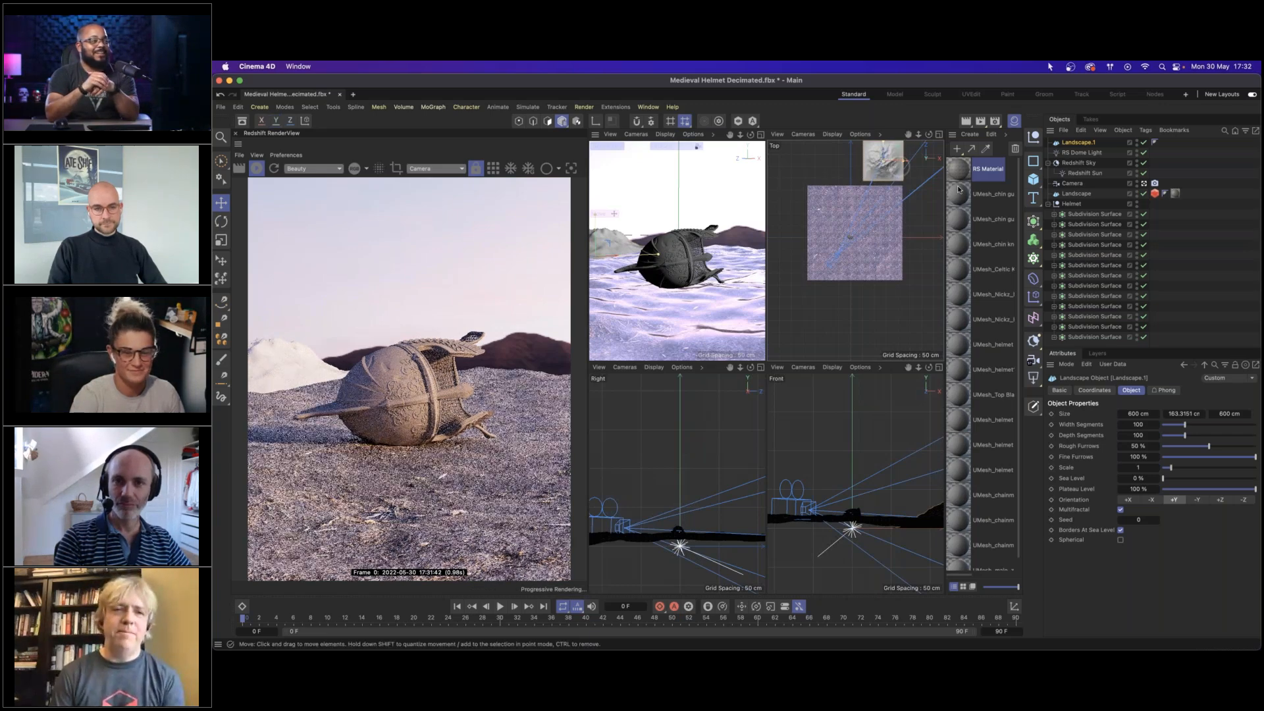
Resize the background mountain to 300 cm wide, about 233 cm high and 300 cm deep.
left_click(1187, 412)
left_click_drag(1188, 411, 1202, 412)
left_click(1139, 413)
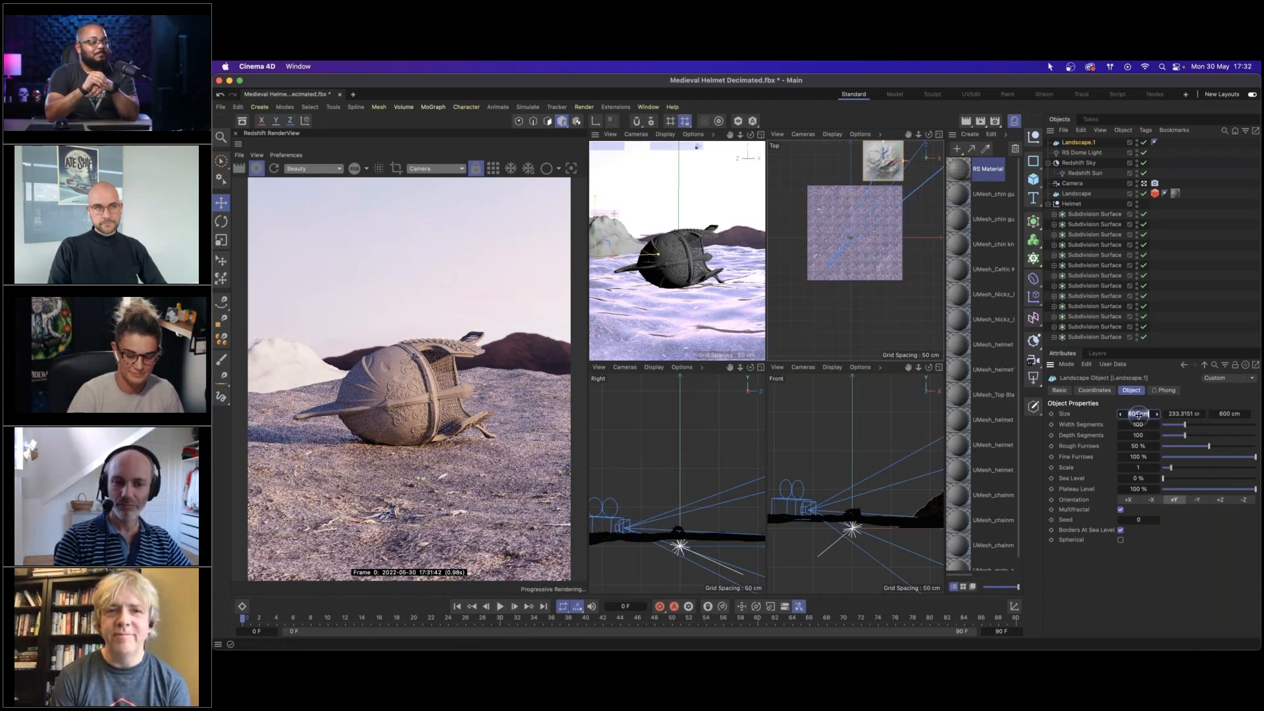
type("300")
key("Tab")
type("3")
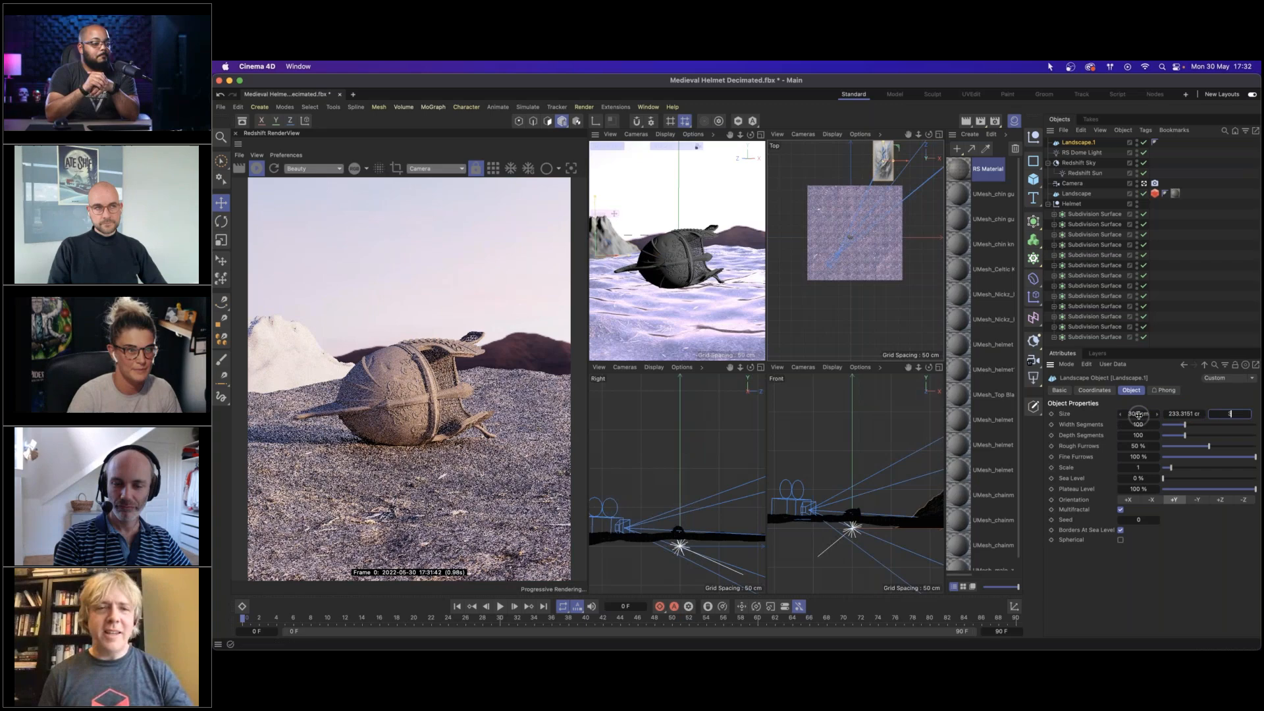
type("00")
key("Return")
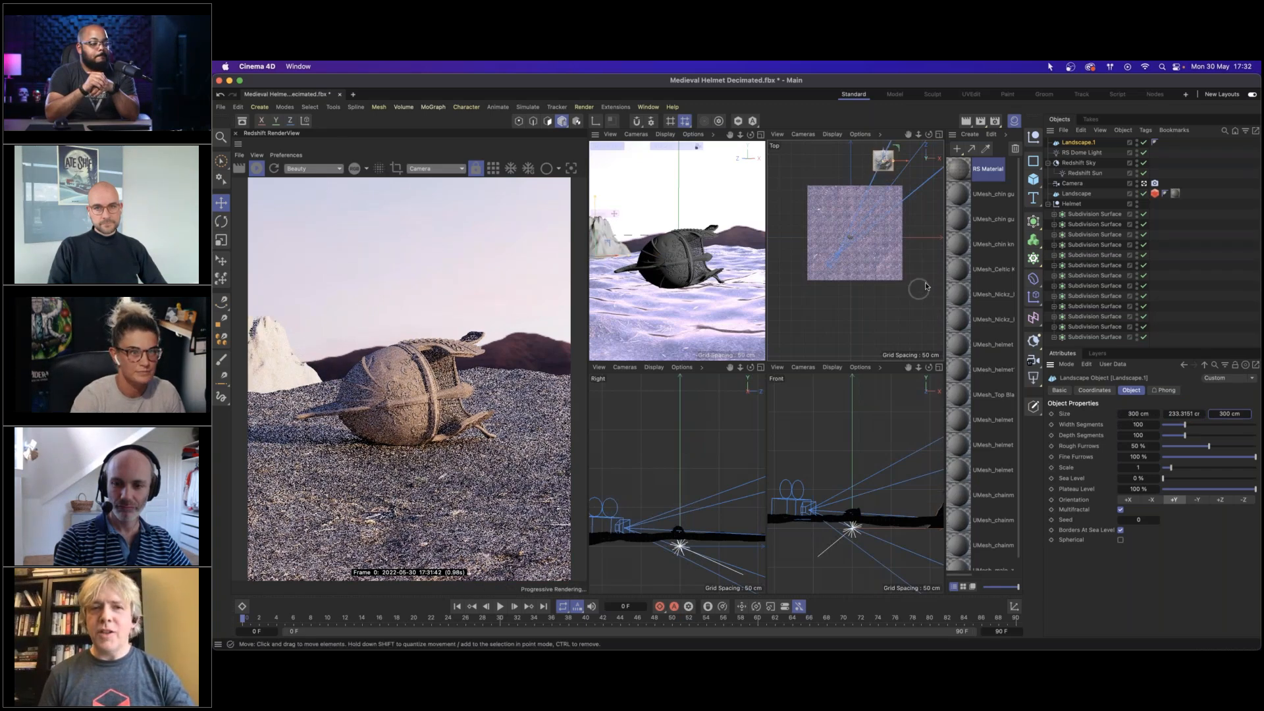
Duplicate the mountain, give the copy Seed 1 and place it beside the ground's far right corner.
left_click_drag(897, 149, 931, 182)
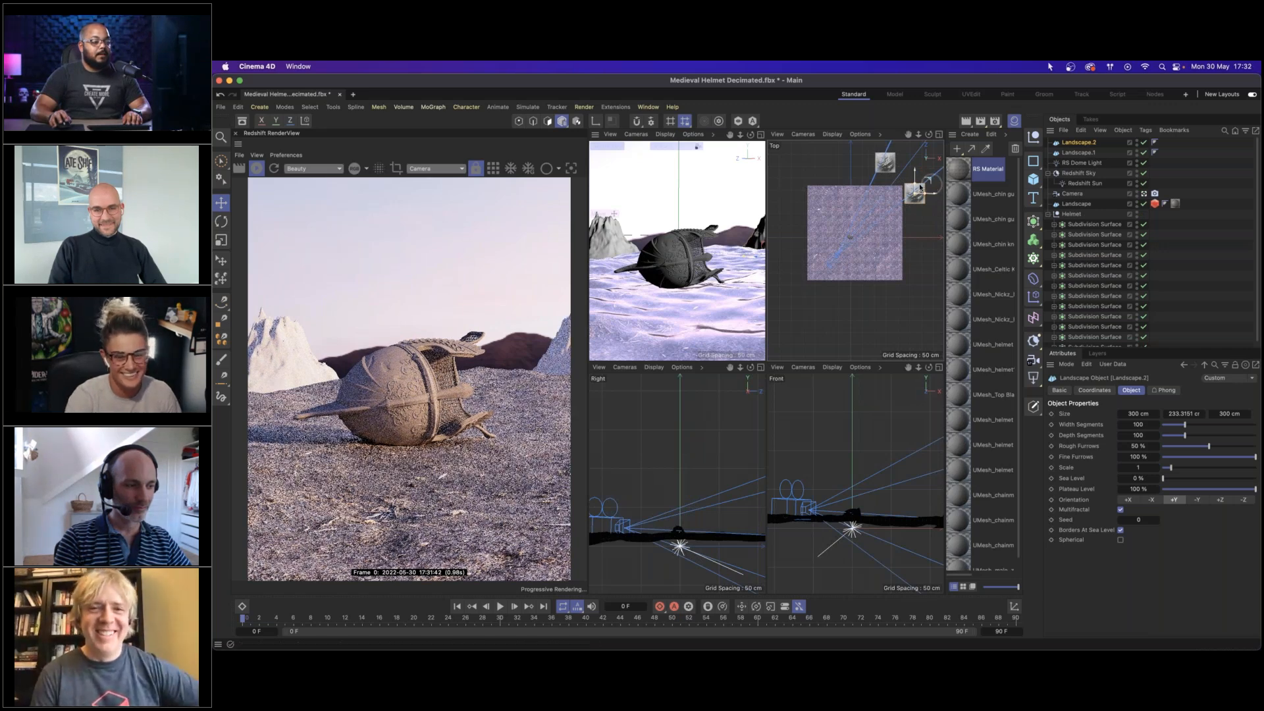
left_click(1157, 524)
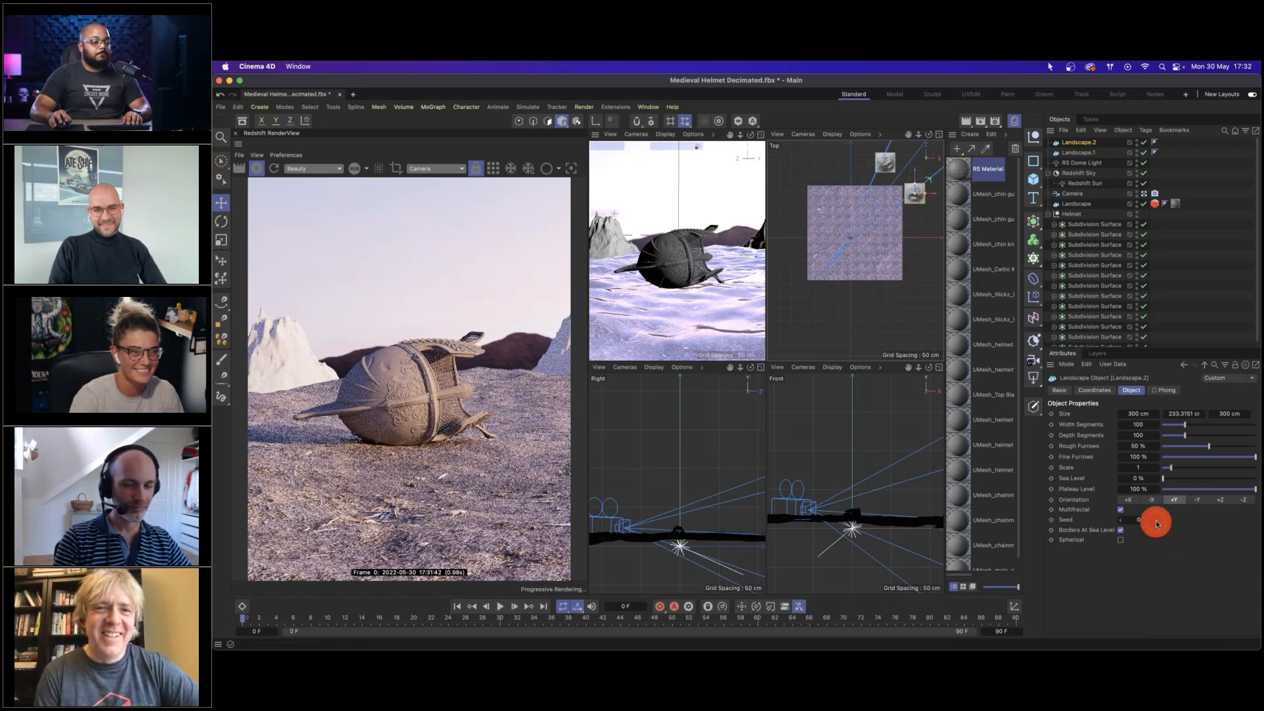
left_click_drag(928, 158, 932, 176)
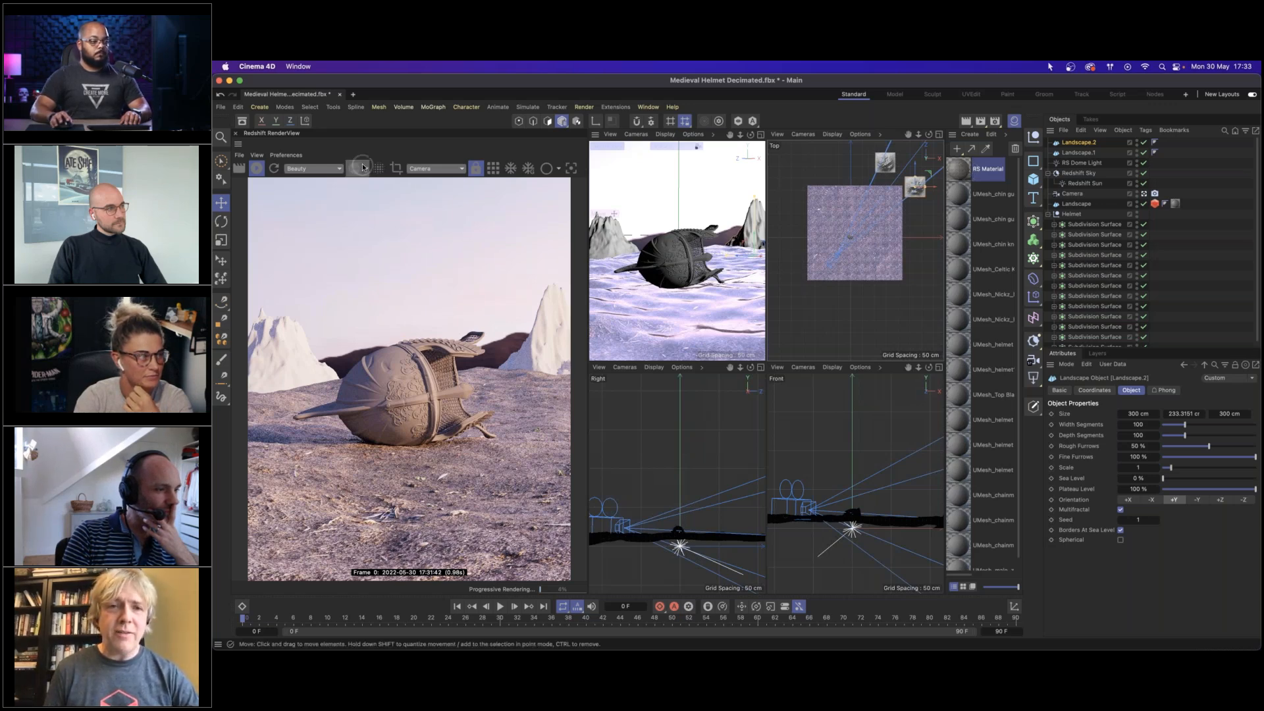
Save the project to the Desktop under the name RSChall.
left_click(221, 107)
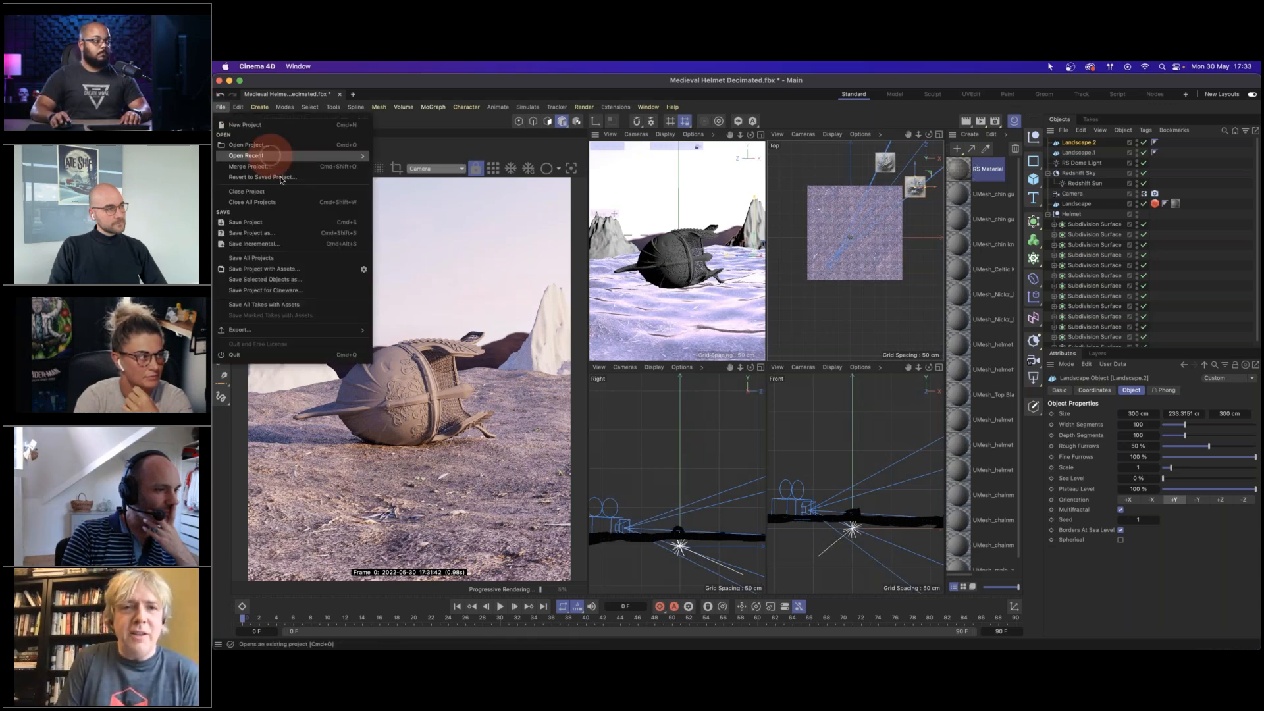
left_click(283, 234)
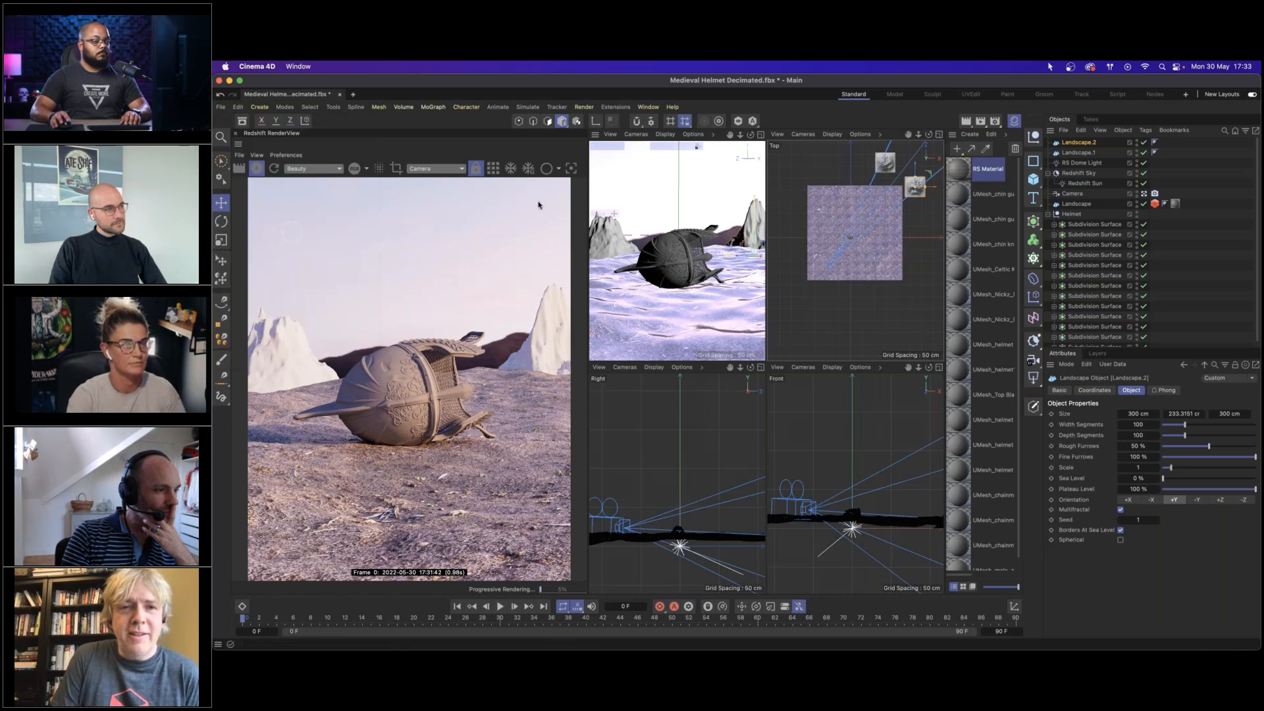
left_click(567, 212)
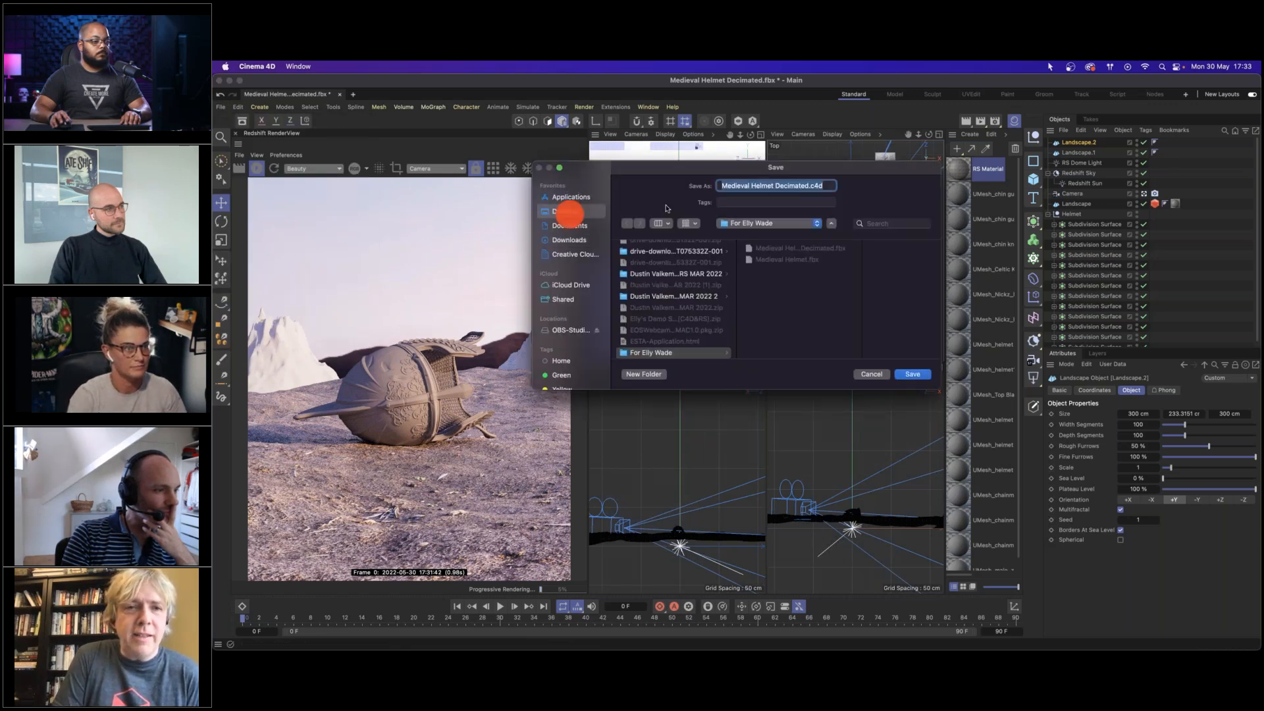
type("RSChai")
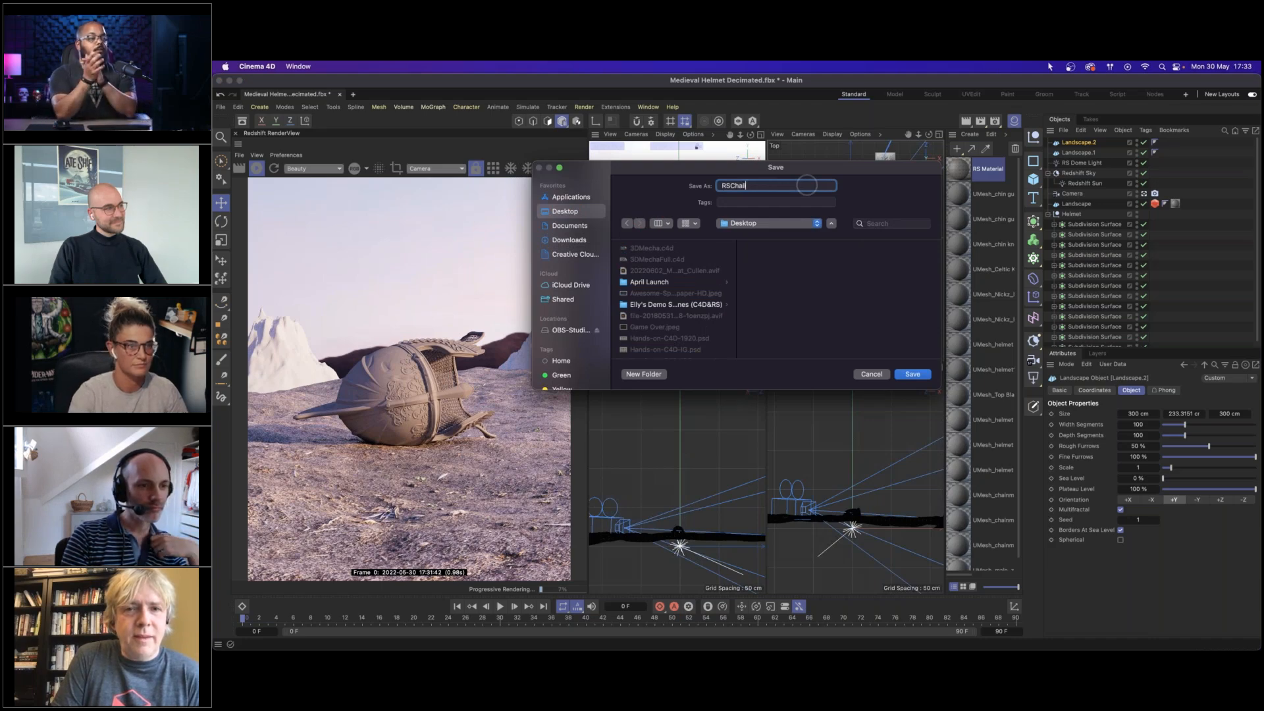
key("Return")
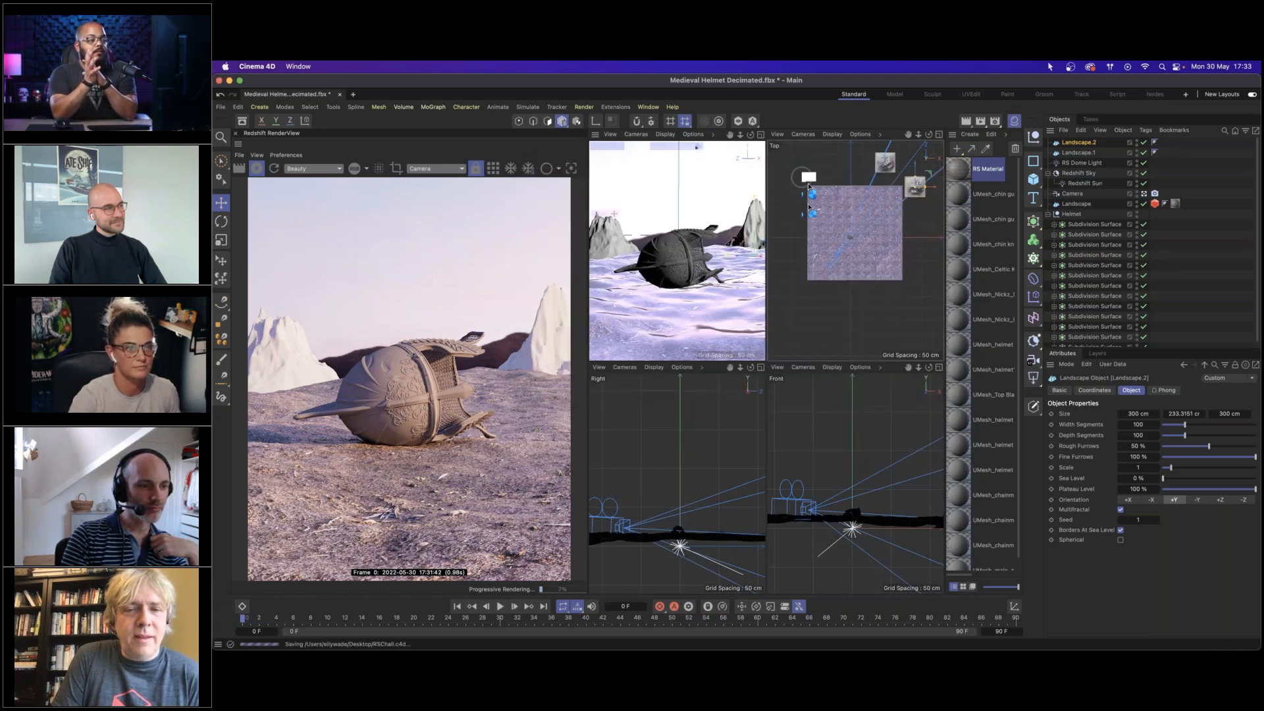
Enlarge the perspective view to a single view and select the material tag of the main helmet shell, UMesh_helmet.
left_click(758, 138)
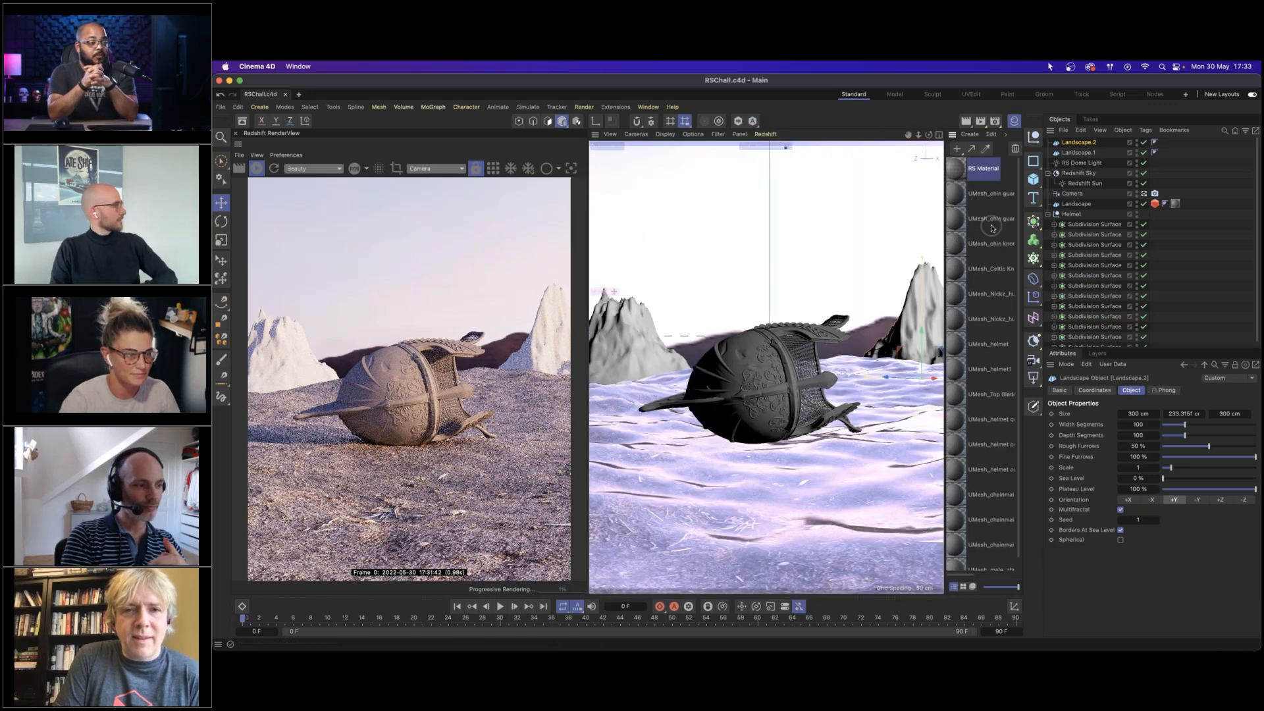
left_click(748, 352)
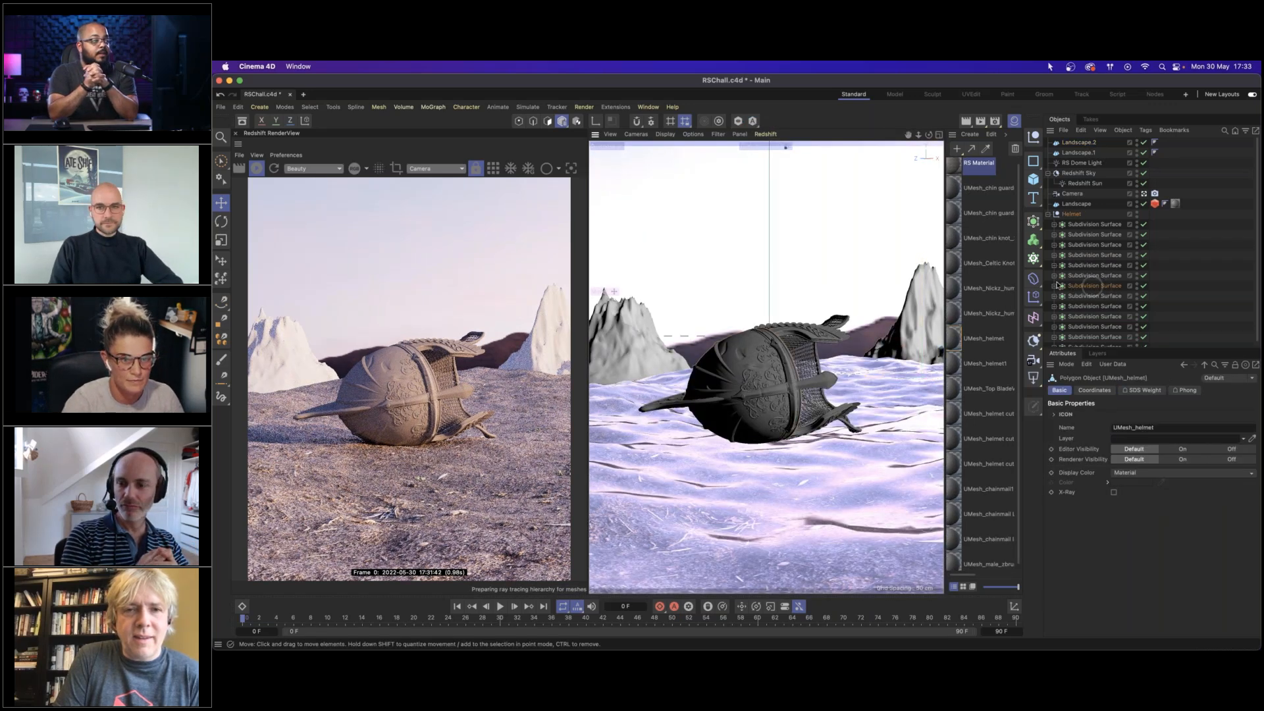
left_click(1100, 298)
left_click(1155, 296)
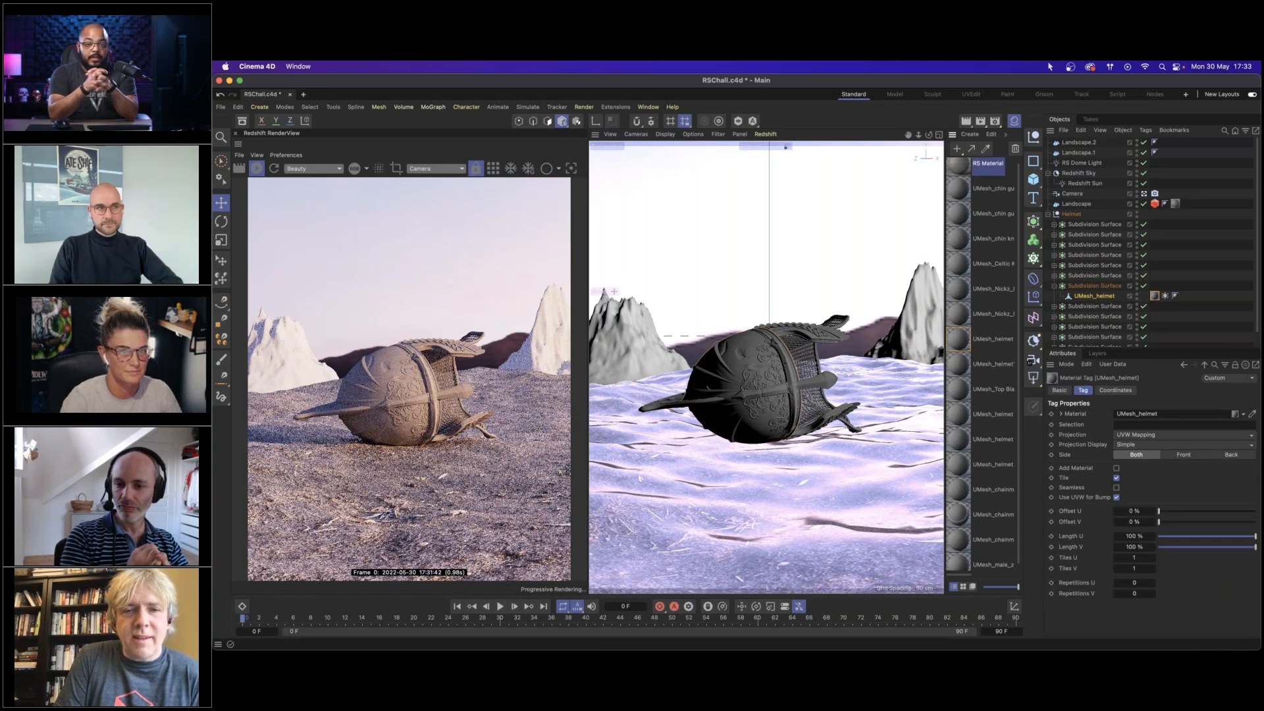
Create a new Redshift Standard material.
left_click(975, 138)
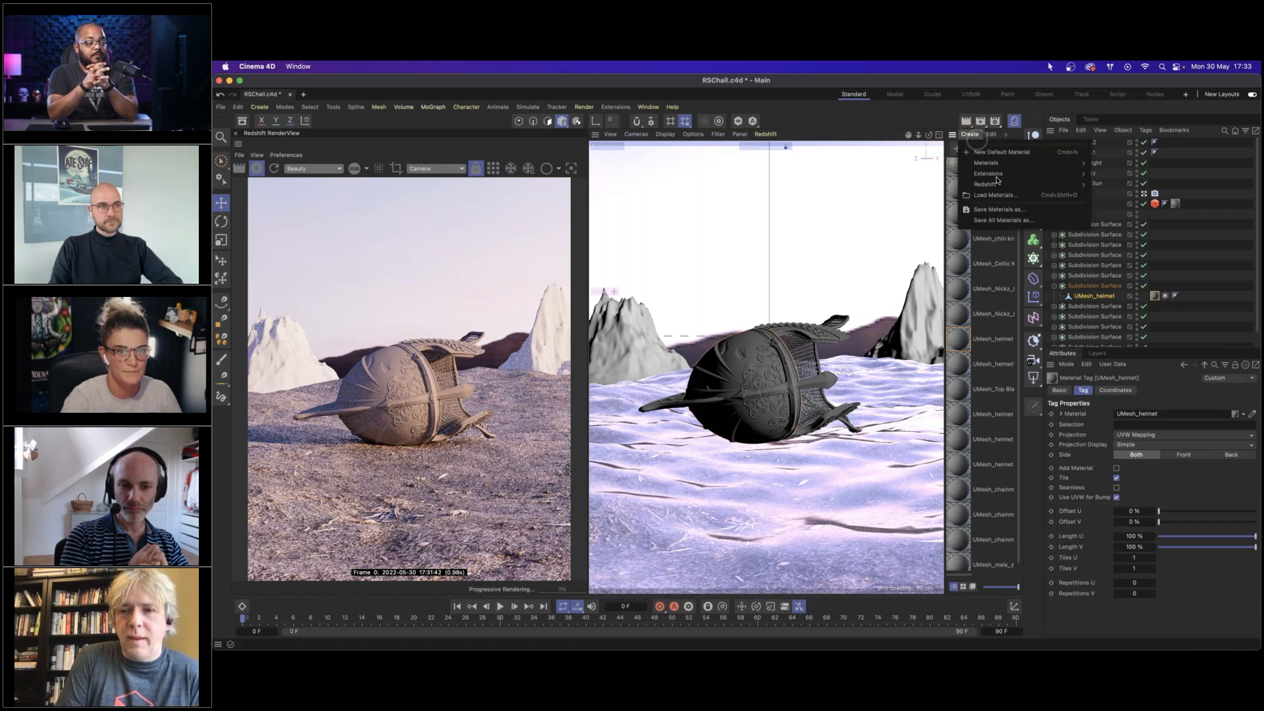
mouse_move(1066, 184)
mouse_move(1113, 187)
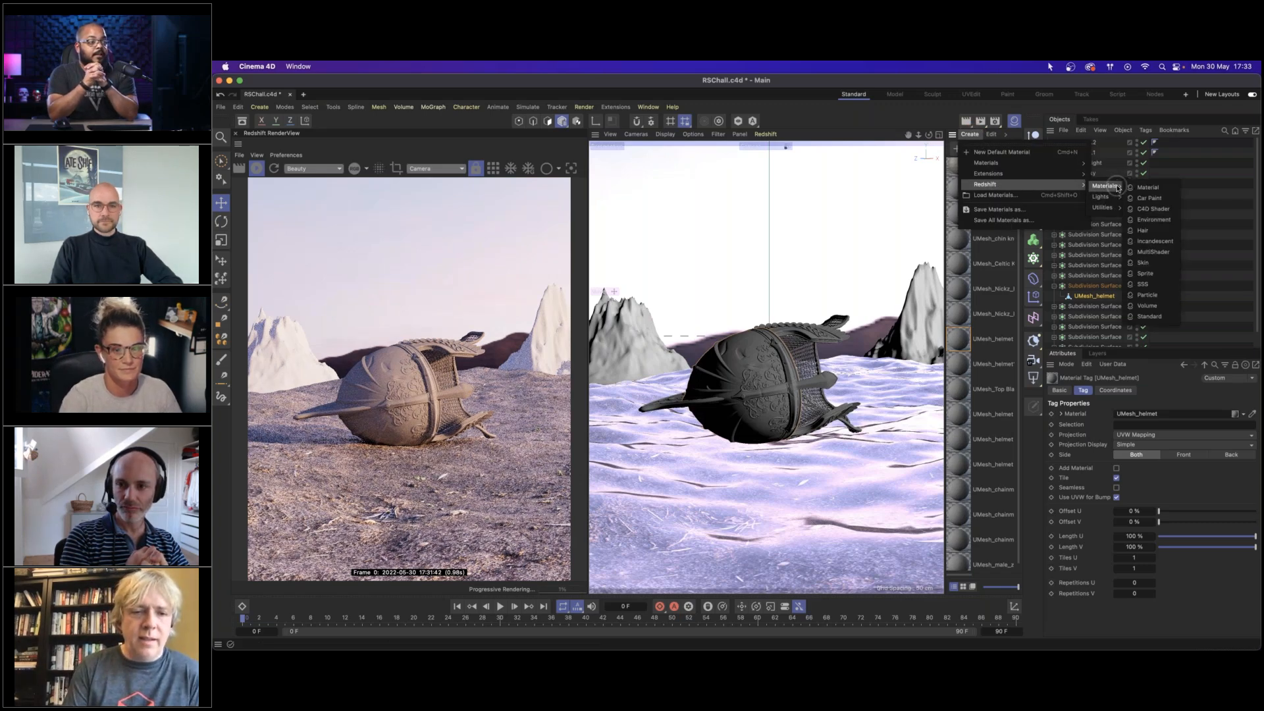
left_click(1157, 320)
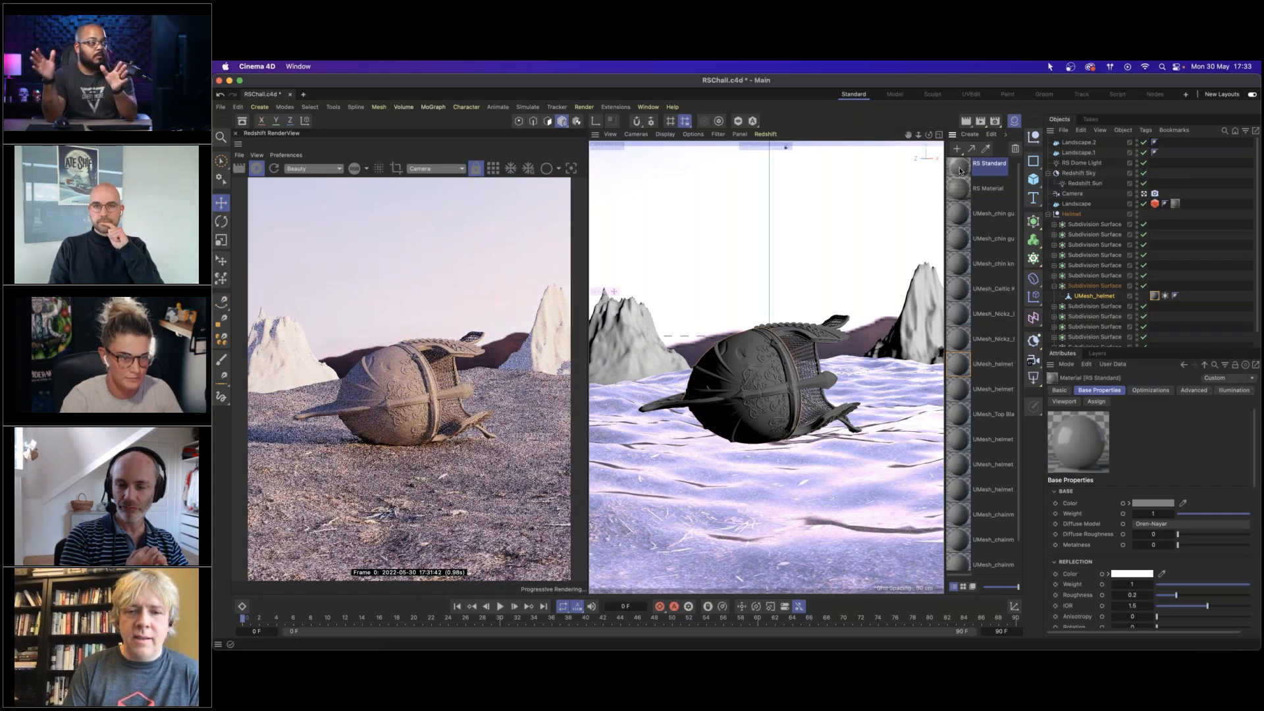
Rename the new Standard material RS Helmet and replace the UMesh_helmet material with it on the helmet shell.
left_click(992, 369)
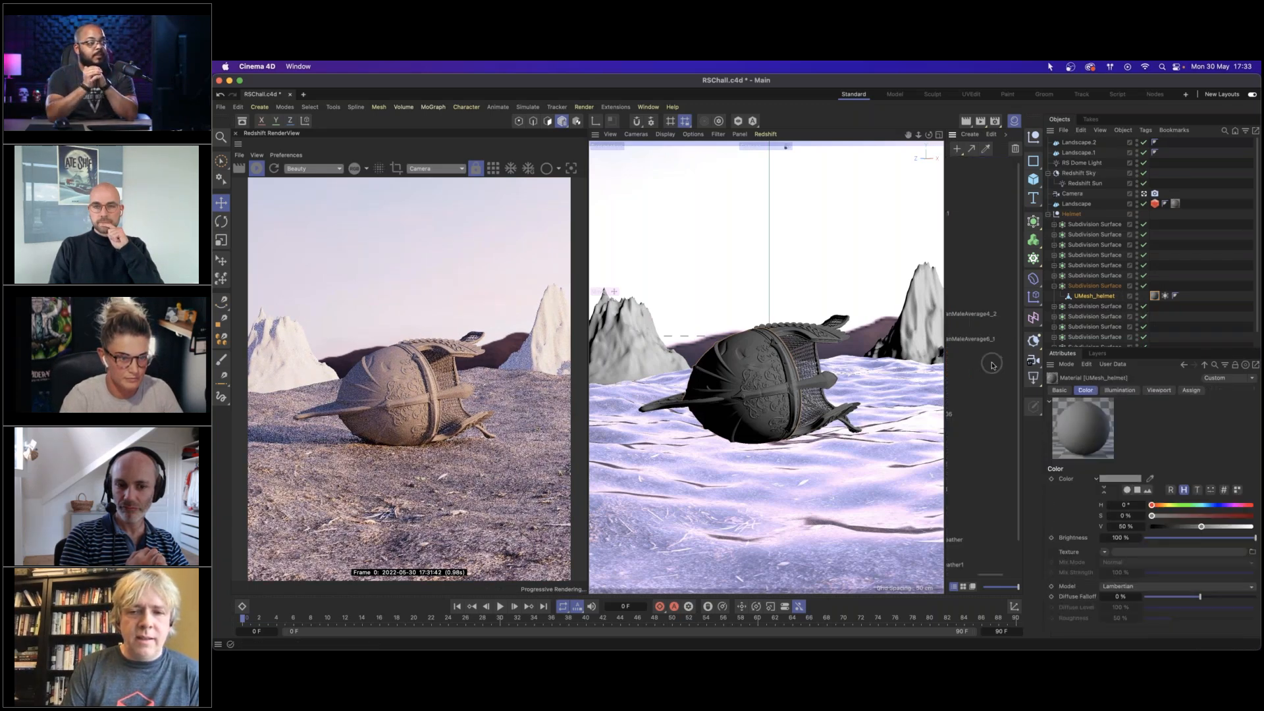
left_click(961, 172)
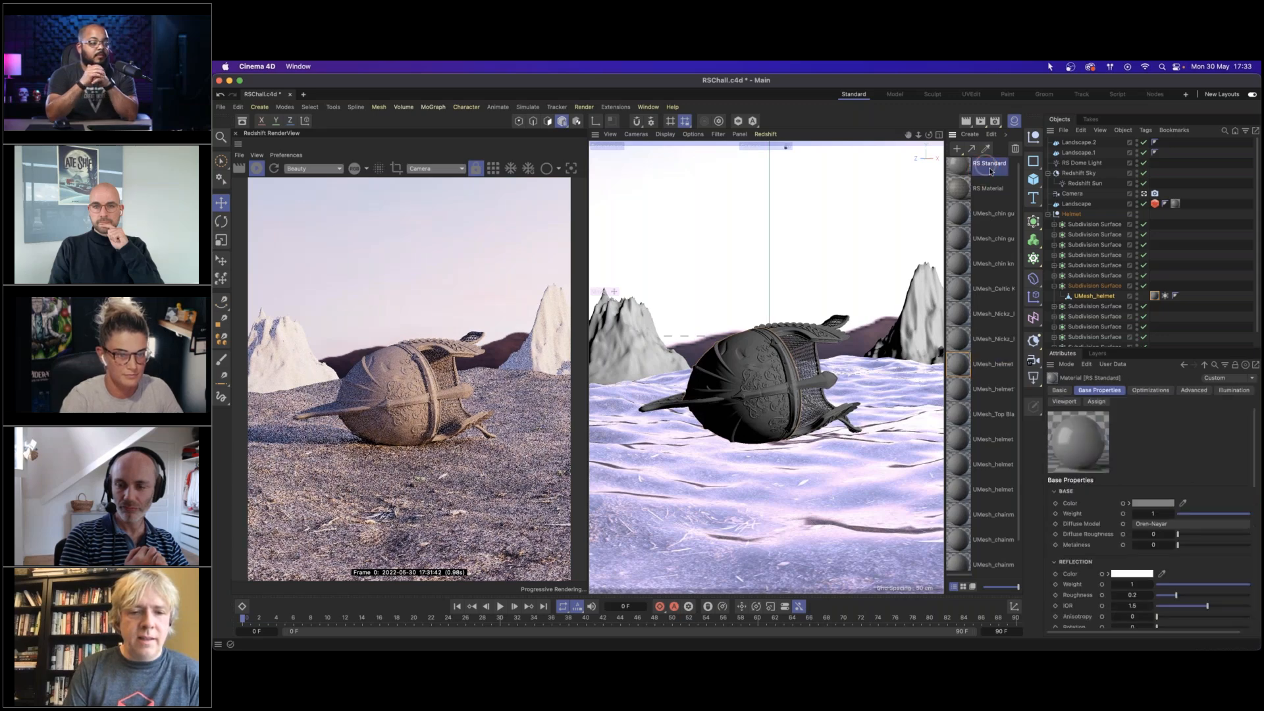
double_click(991, 164)
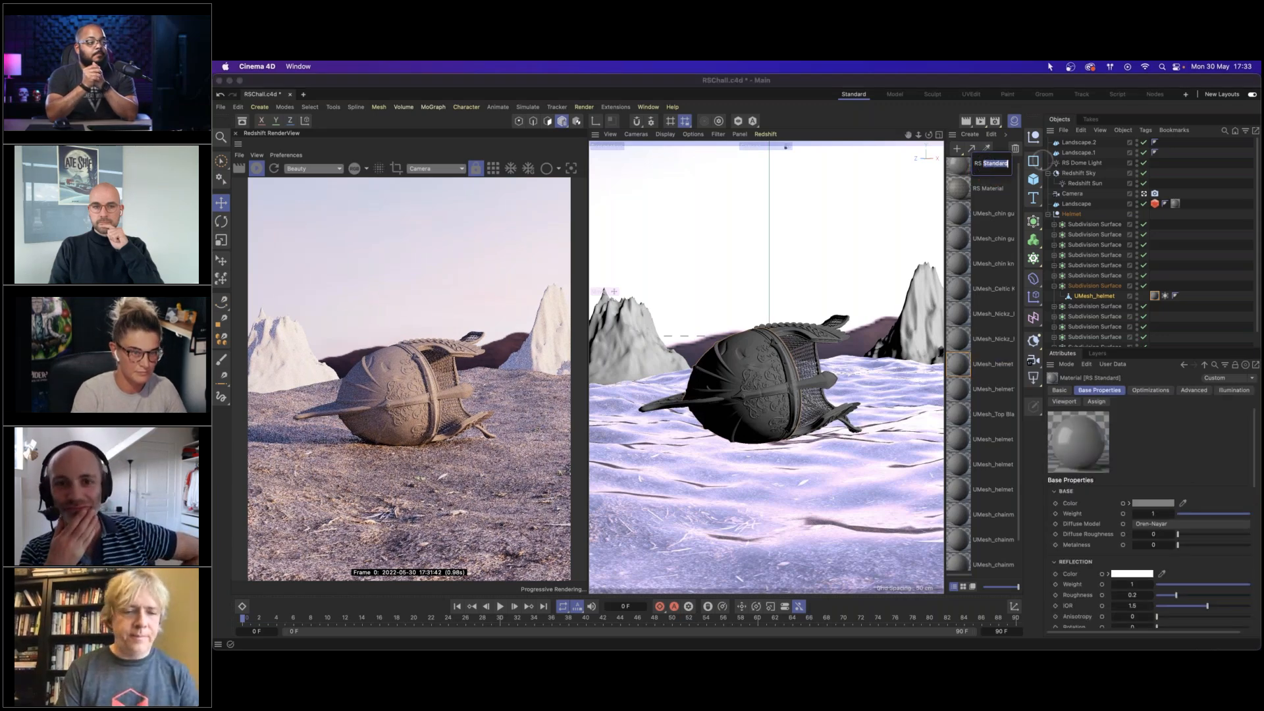
type("Helmet")
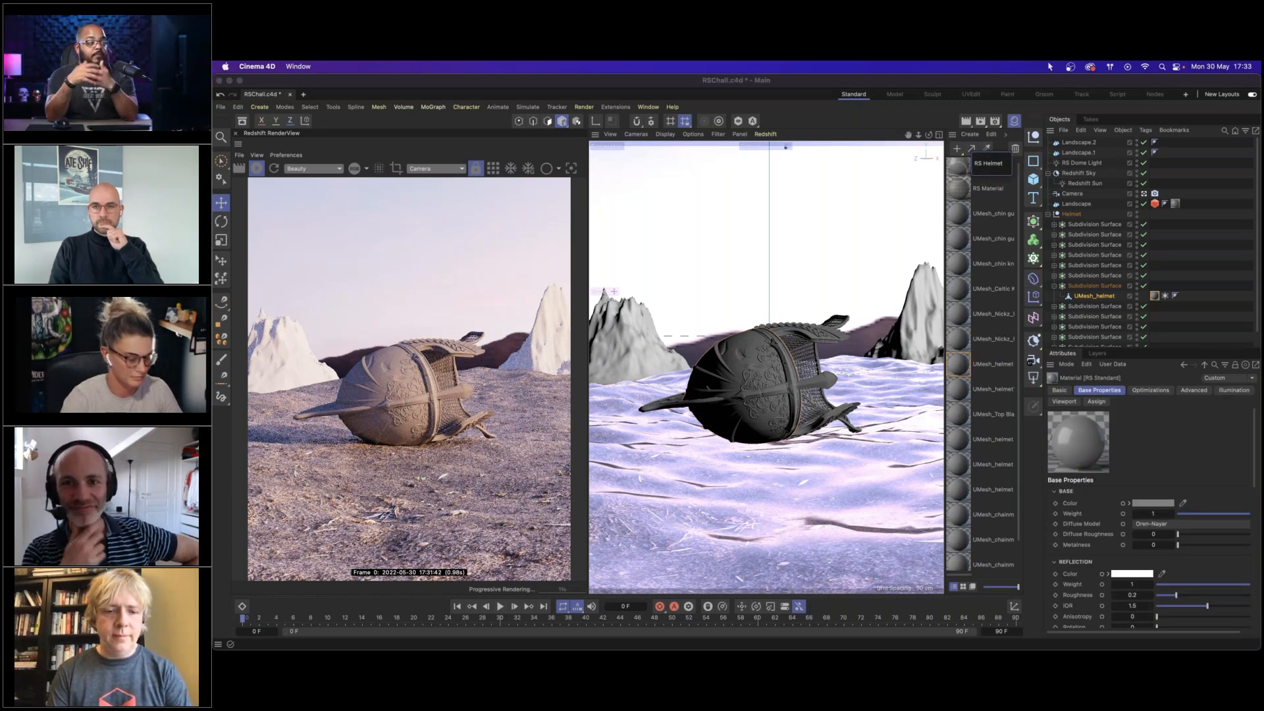
key("Return")
left_click_drag(963, 172, 961, 343)
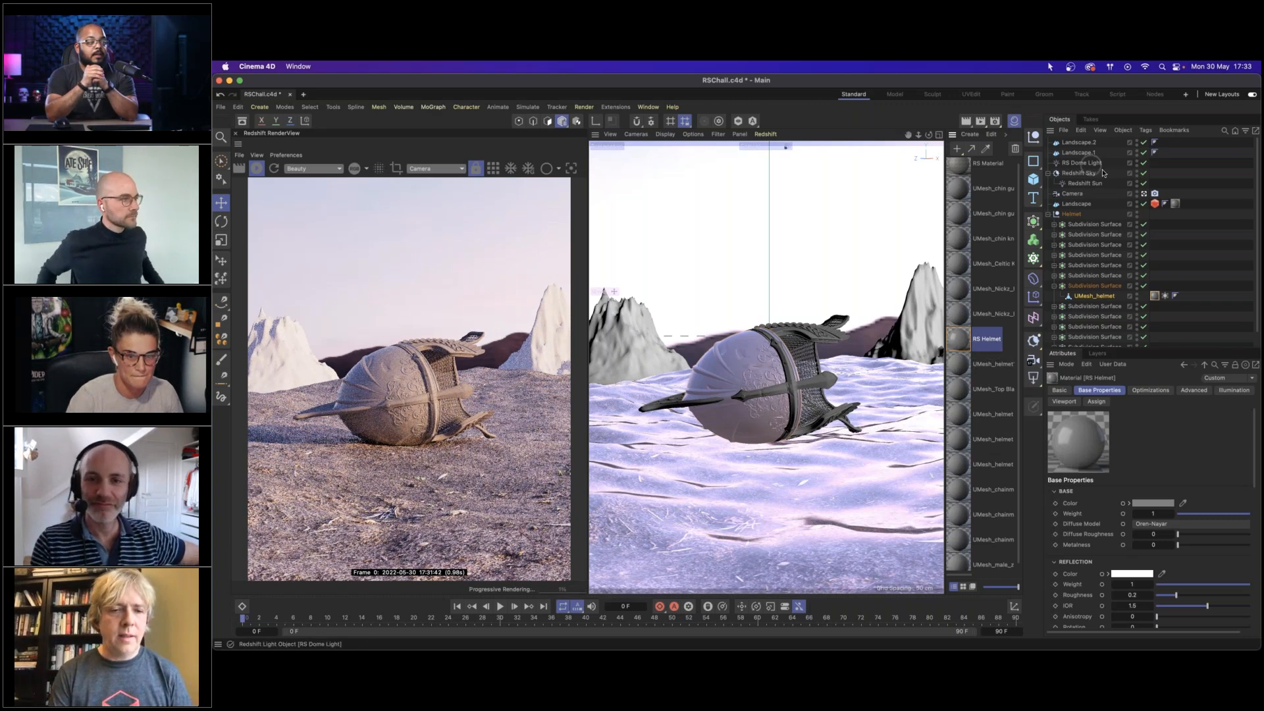
Set the intensity of the RS Dome Light to 0.5.
left_click(1082, 163)
double_click(1132, 451)
type("0.5")
key("Return")
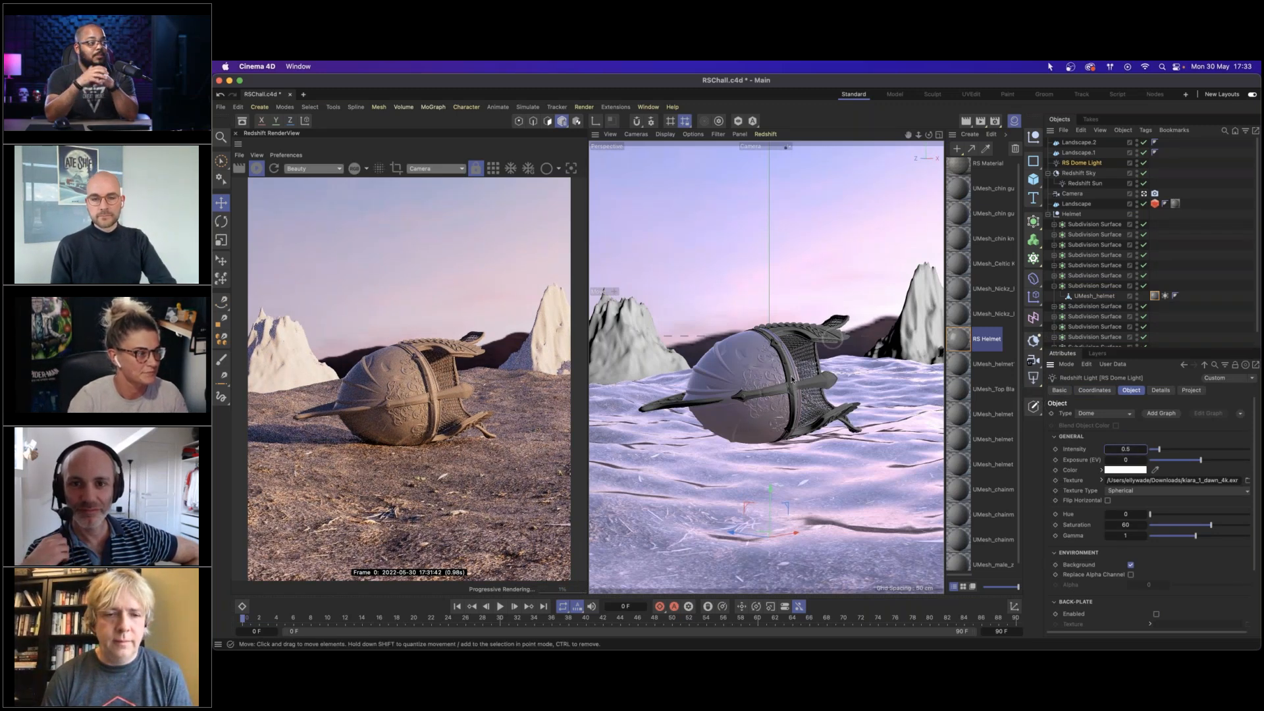
Switch the viewport from the scene Camera to the default camera and frame a close-up of the helmet shell.
left_click(1144, 194)
right_click_drag(861, 369, 887, 361, "alt")
left_click_drag(885, 362, 851, 370, "alt")
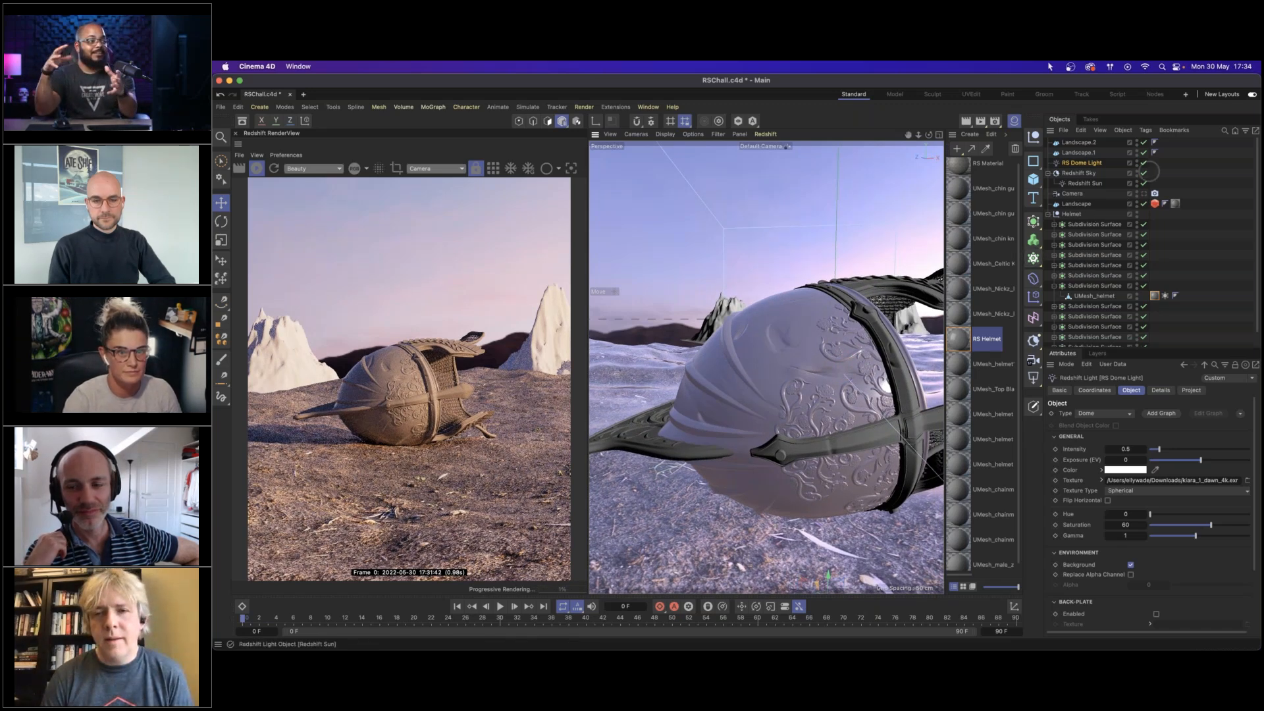
Disable the ground and both mountain landscapes, and set the RenderView to follow the current close-up view.
left_click(1143, 204)
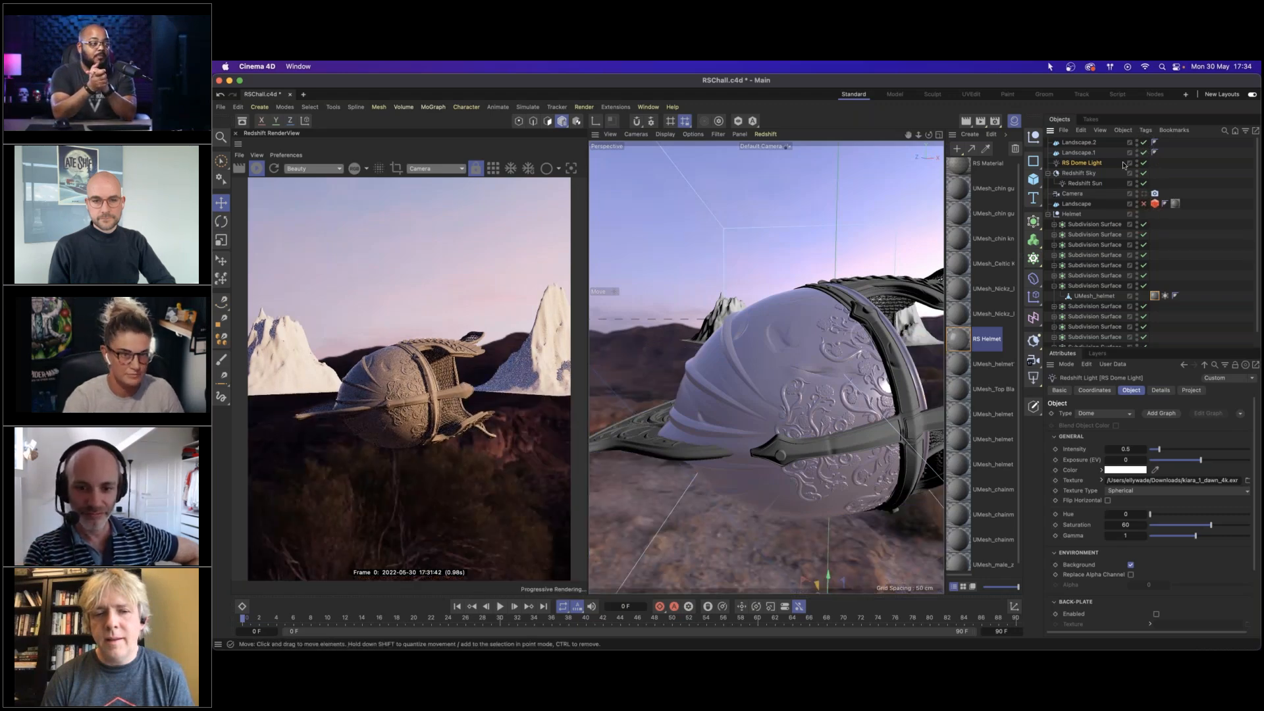
left_click_drag(1144, 142, 1144, 152)
left_click_drag(796, 351, 796, 357, "alt")
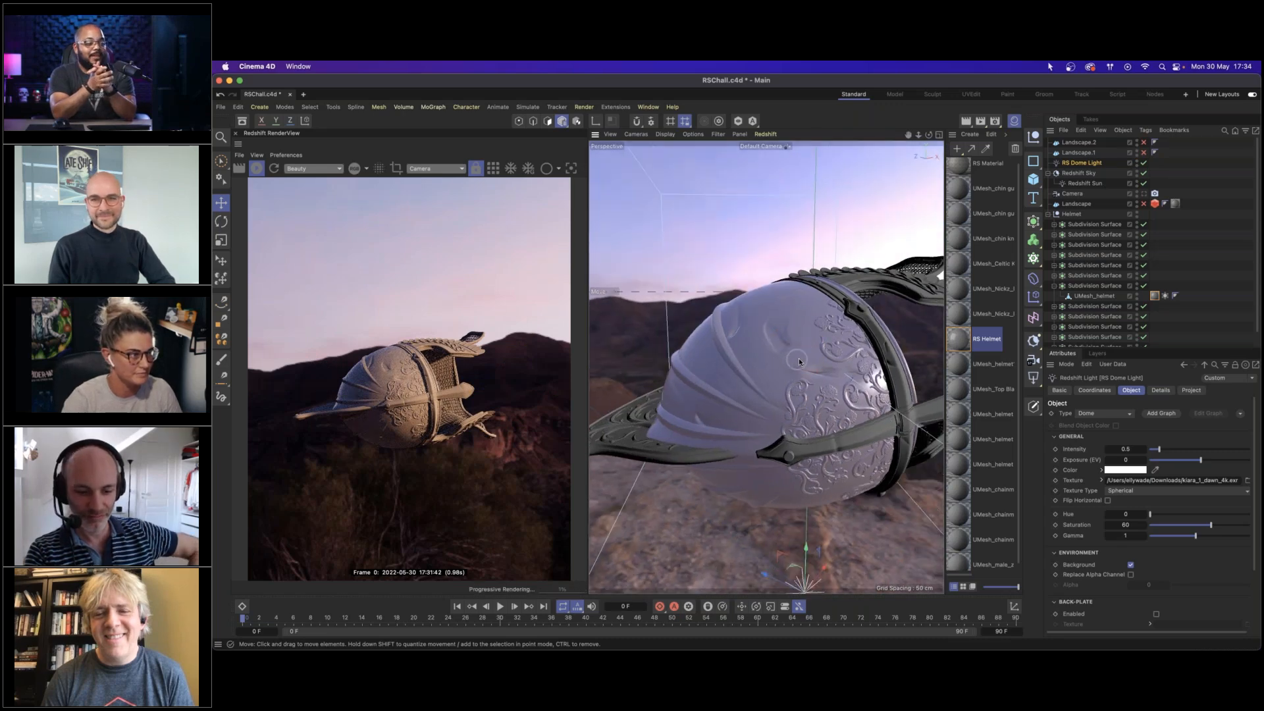
left_click(272, 170)
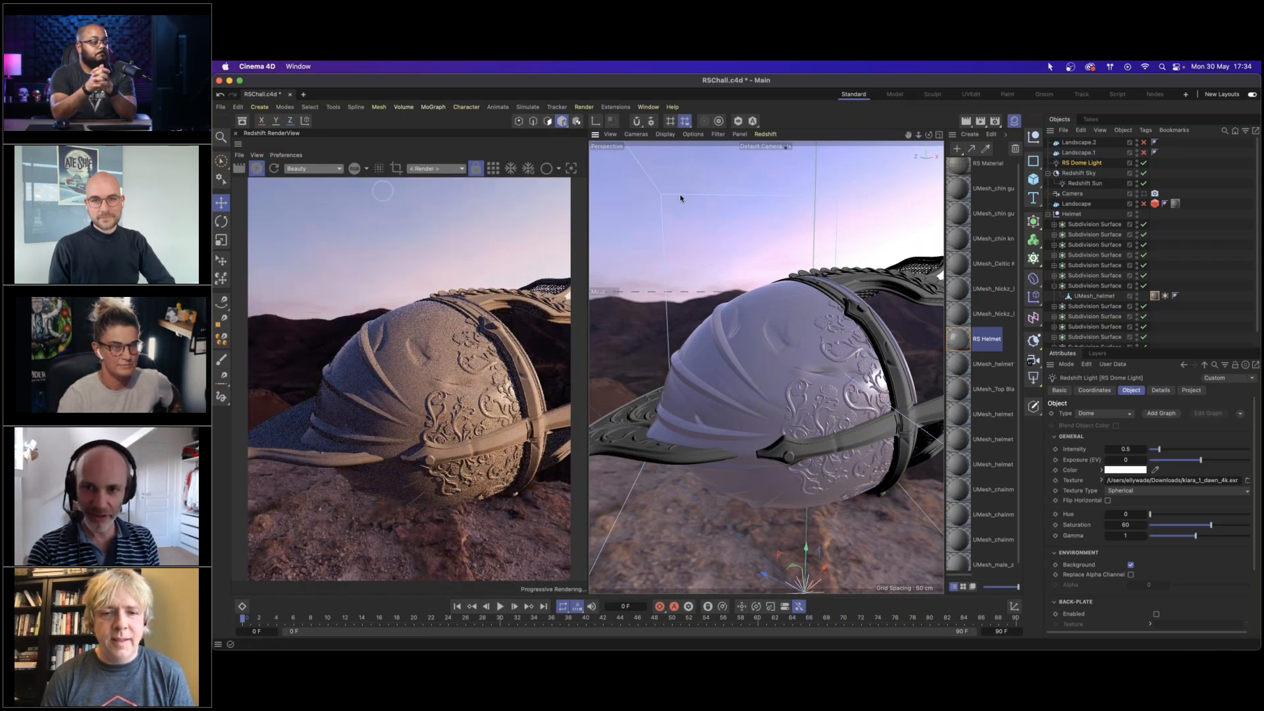
Open the RS Helmet material in the Node Editor and select its RS Standard node.
double_click(963, 342)
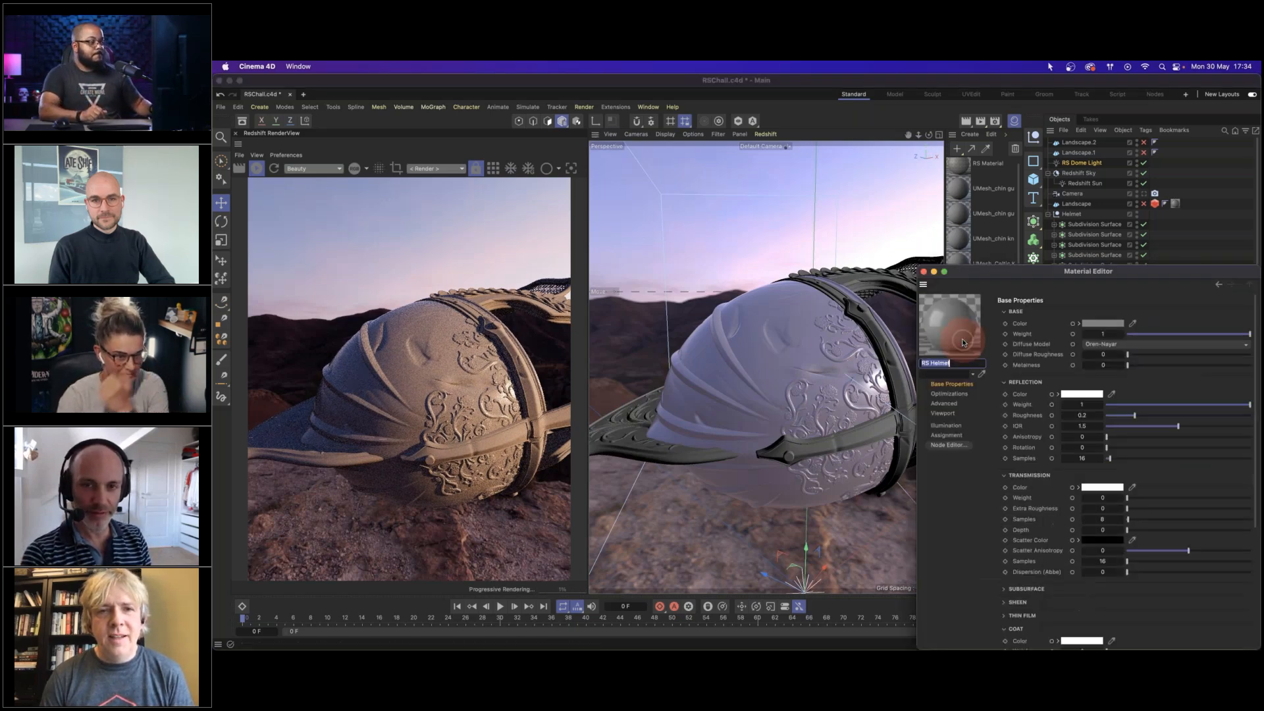
left_click(959, 446)
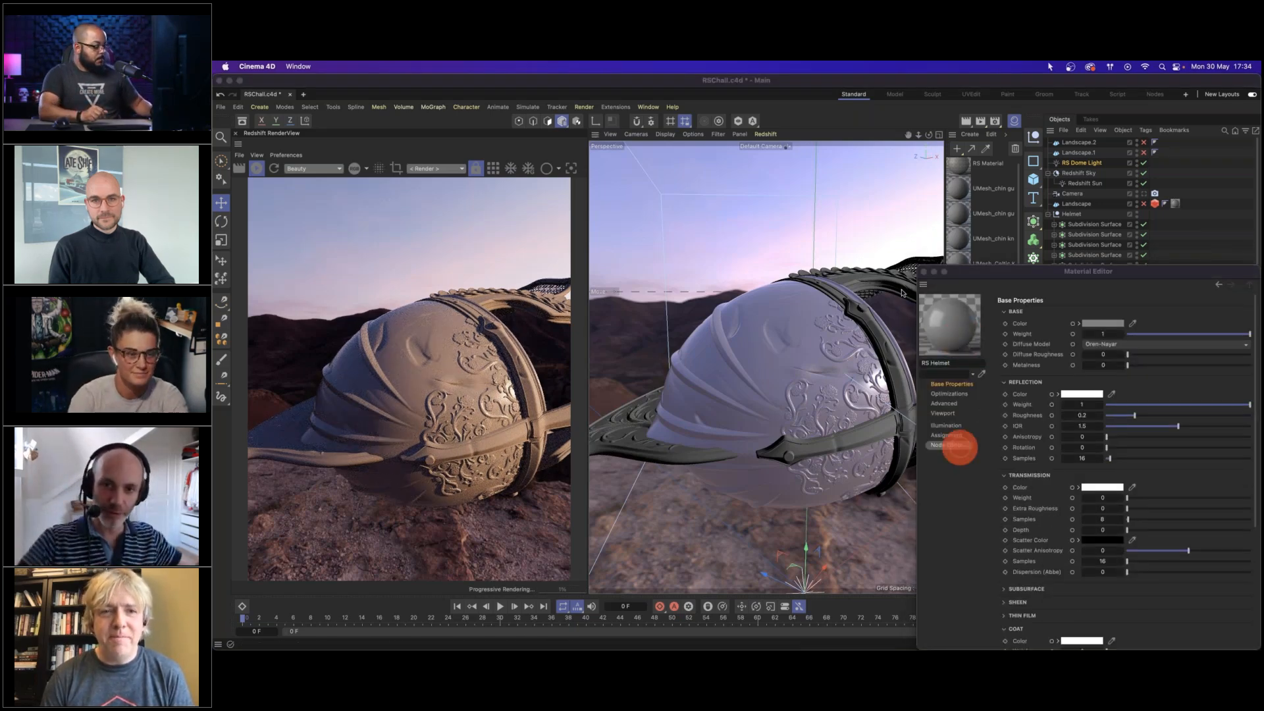
left_click_drag(836, 177, 929, 149)
left_click(799, 261)
left_click_drag(798, 262, 781, 244)
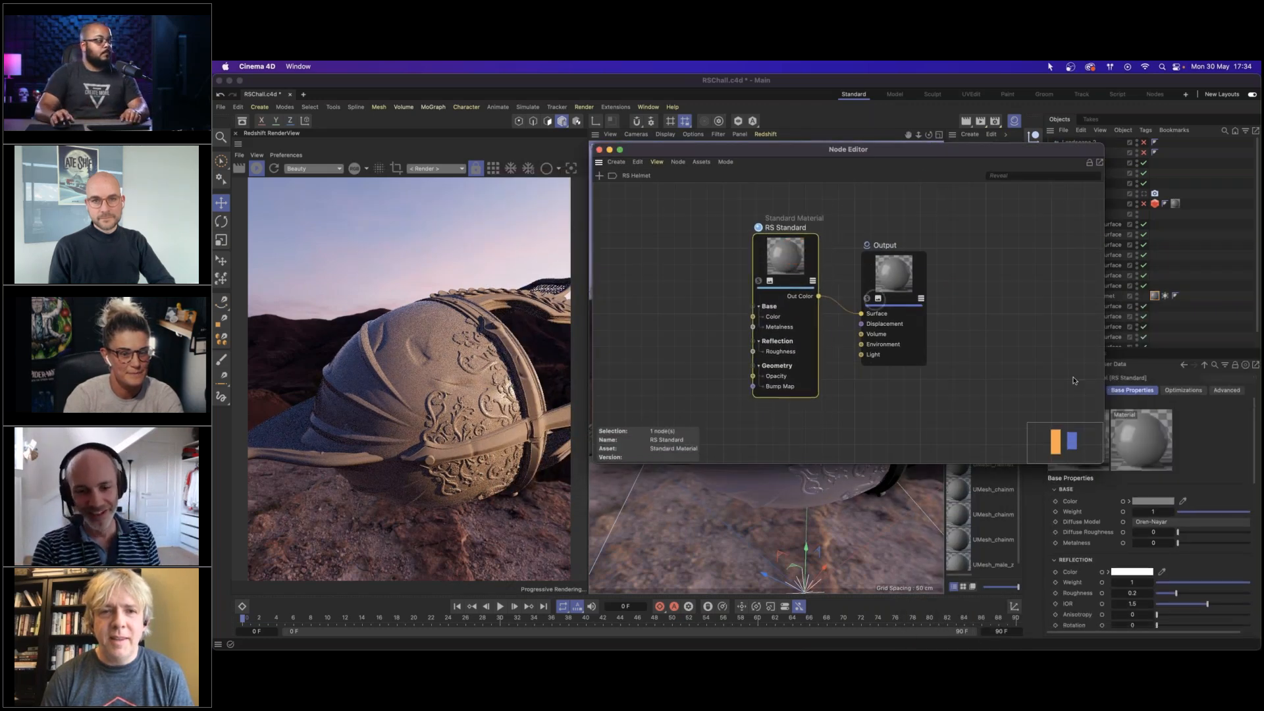
Set the Metalness of the RS Helmet material to 1.
left_click(1153, 543)
type("1")
key("Return")
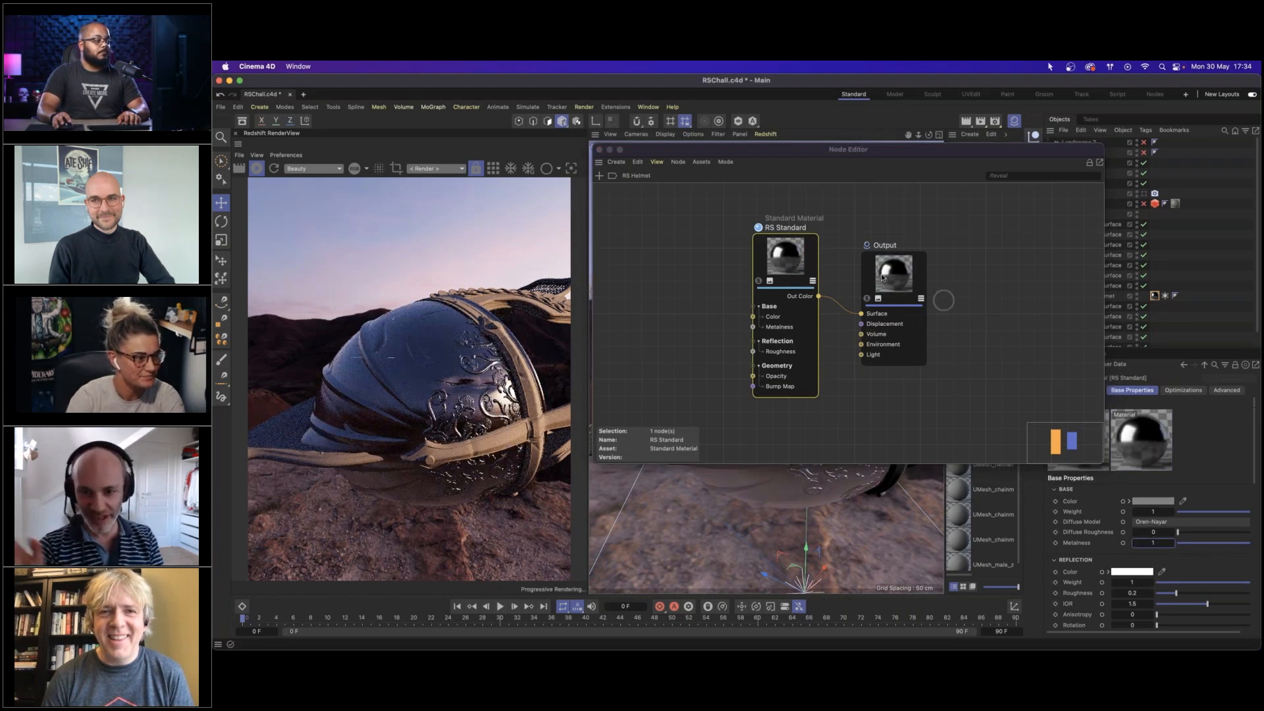
Spread the RS Standard and Output nodes apart and enlarge the Node Editor window for more working space.
left_click_drag(793, 254, 772, 231)
left_click_drag(890, 272, 958, 290)
left_click_drag(1104, 463, 1206, 583)
left_click_drag(766, 220, 760, 198)
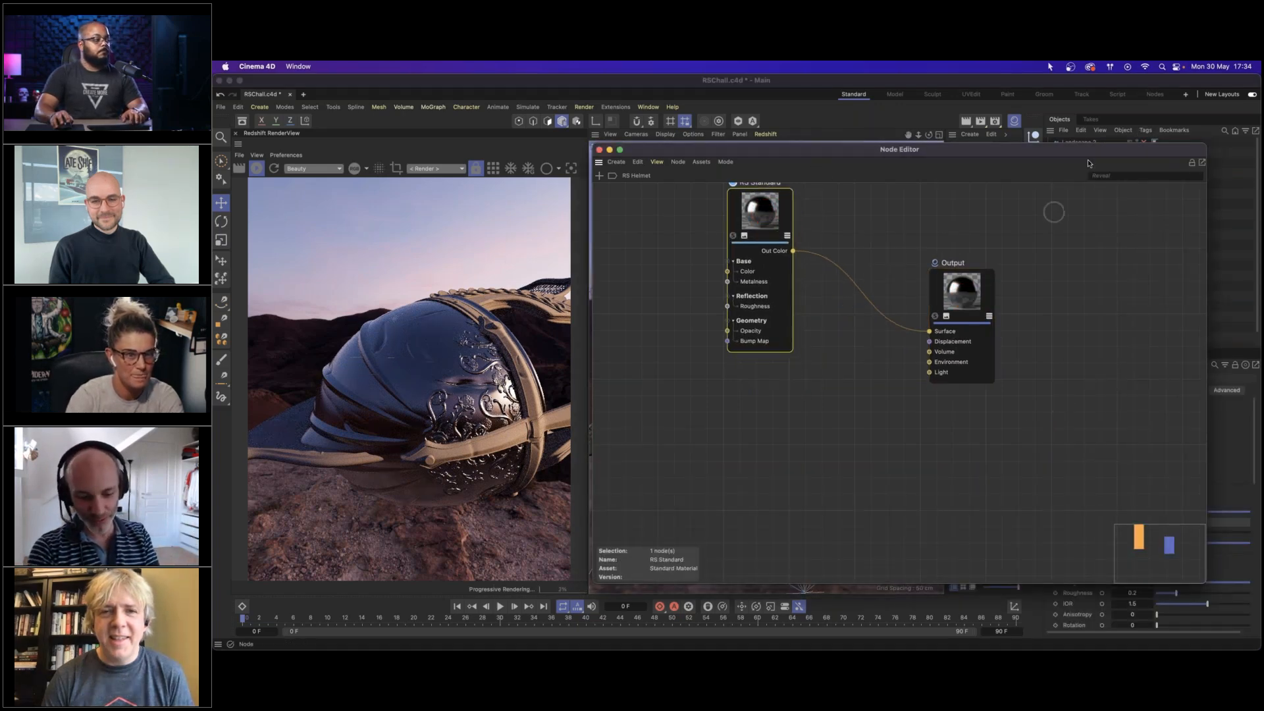
Dock the Node Editor below the viewport, hide the material list and reposition the RS Standard node in the graph.
left_click_drag(1167, 150, 1068, 140)
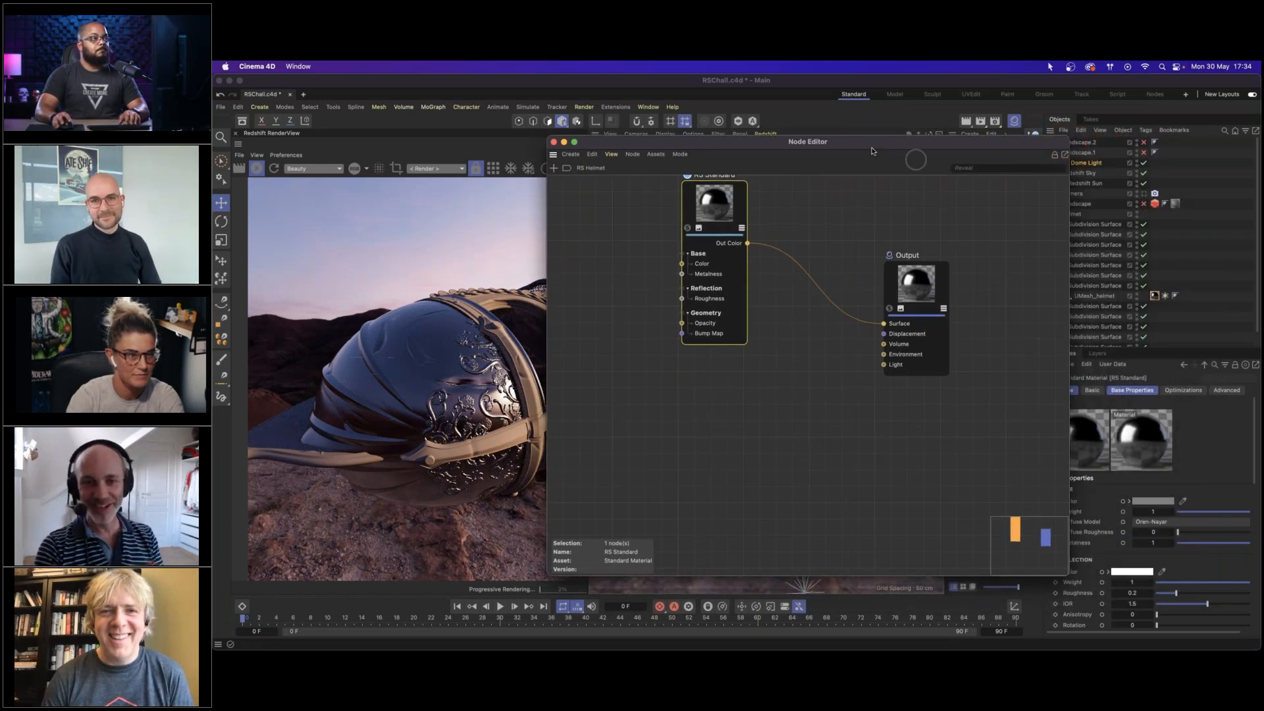
left_click_drag(554, 155, 728, 596)
left_click_drag(765, 362, 773, 284)
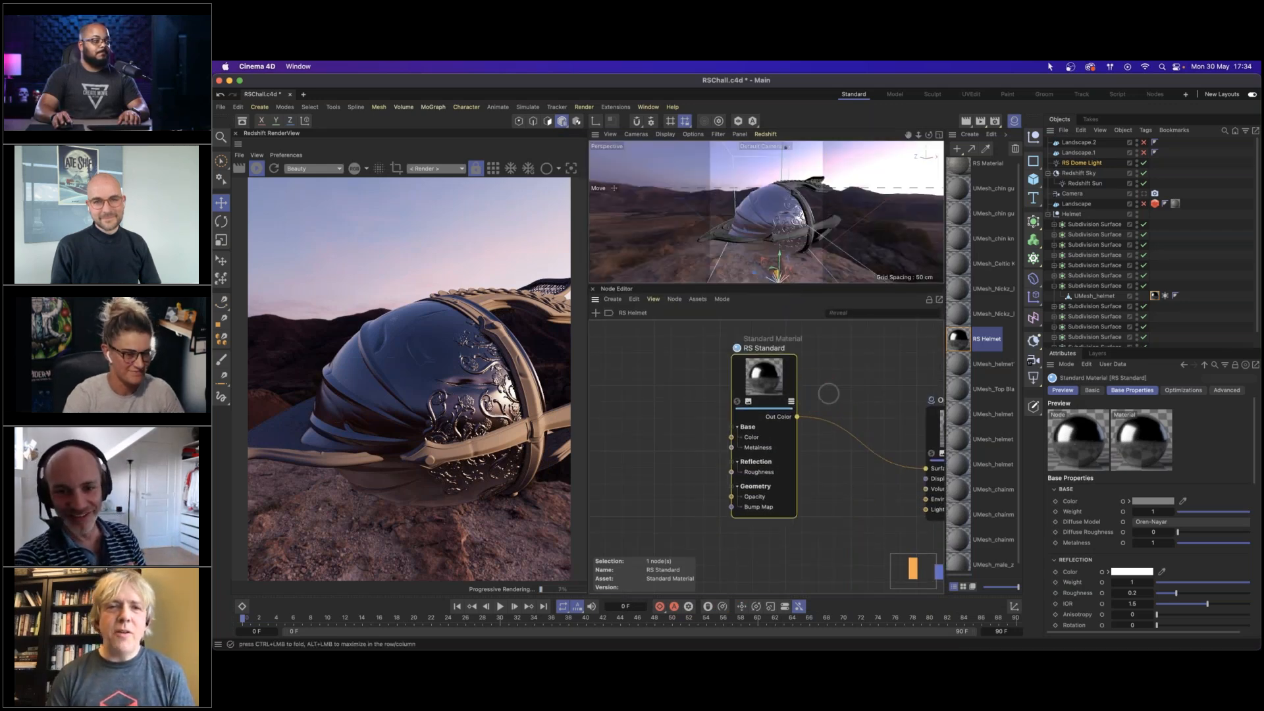
scroll(863, 356, "down", 1)
middle_click_drag(860, 359, 848, 359)
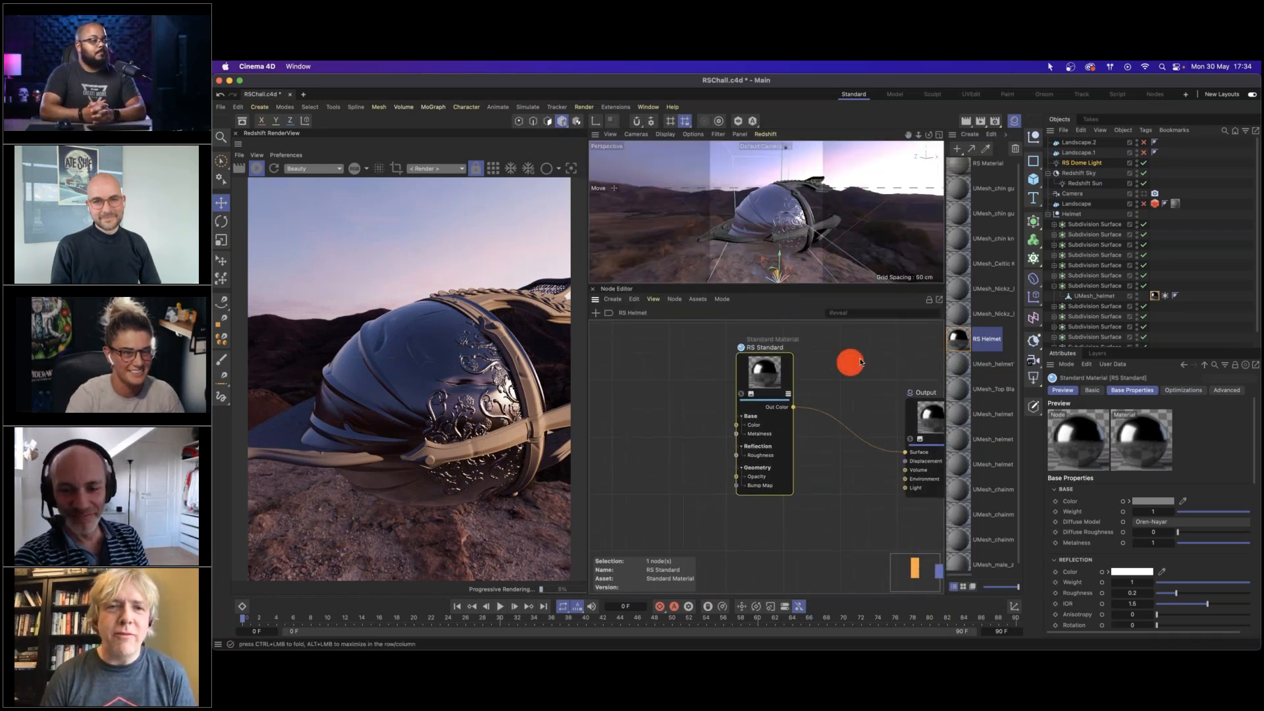
left_click(1015, 121)
left_click_drag(792, 372, 826, 358)
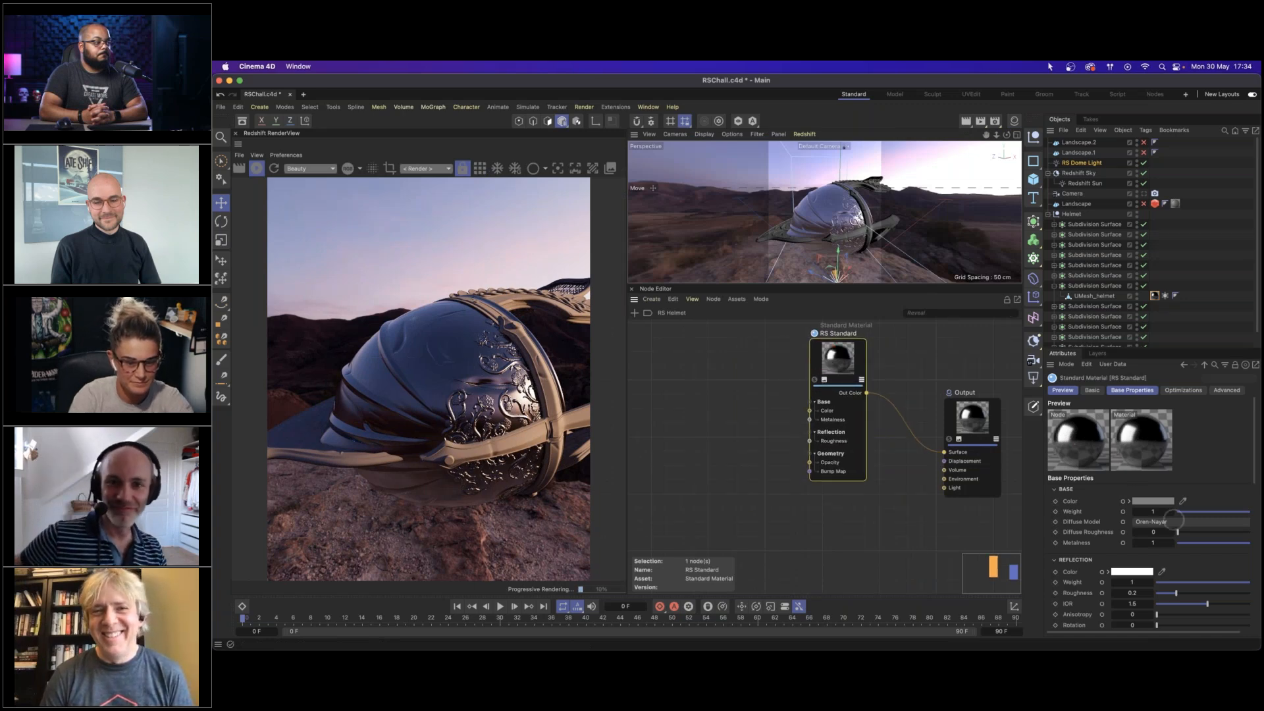
Lower the reflection Roughness of the RS Helmet material to 0.077.
double_click(1135, 594)
type("0")
key("Return")
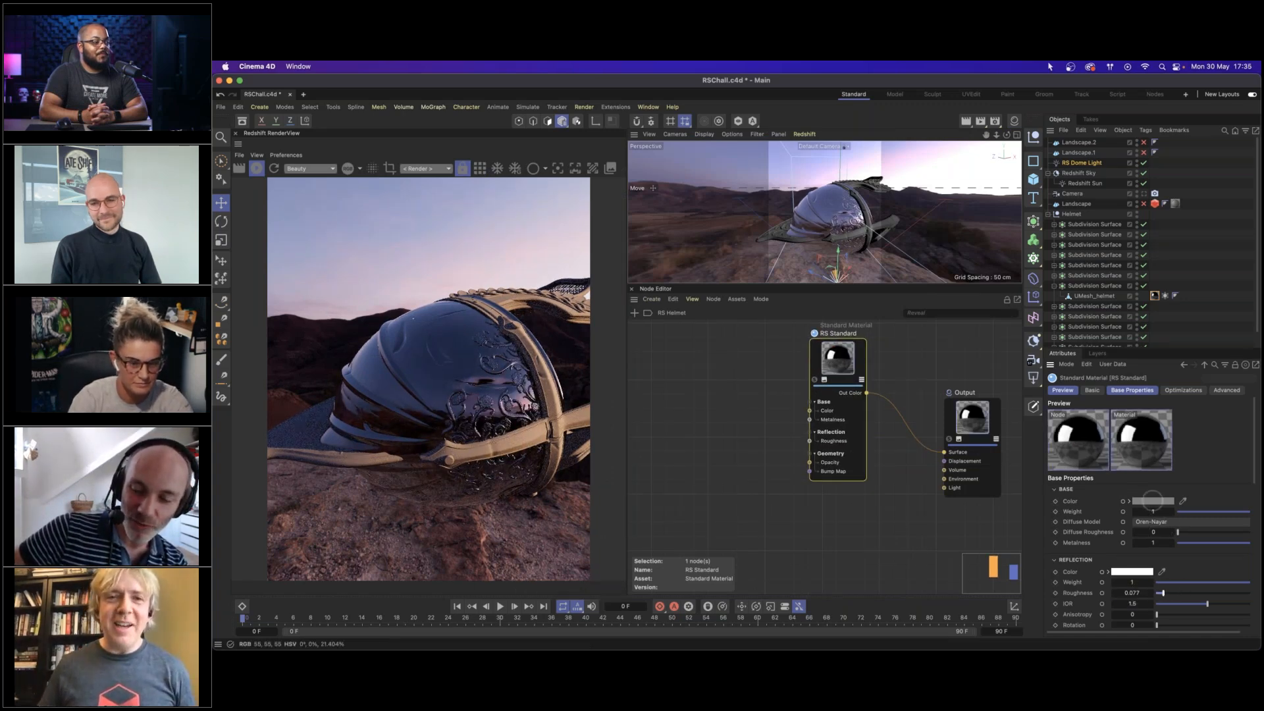
Warm the helmet material's base color with a hue of 36° and a saturation of 23%.
left_click(1153, 502)
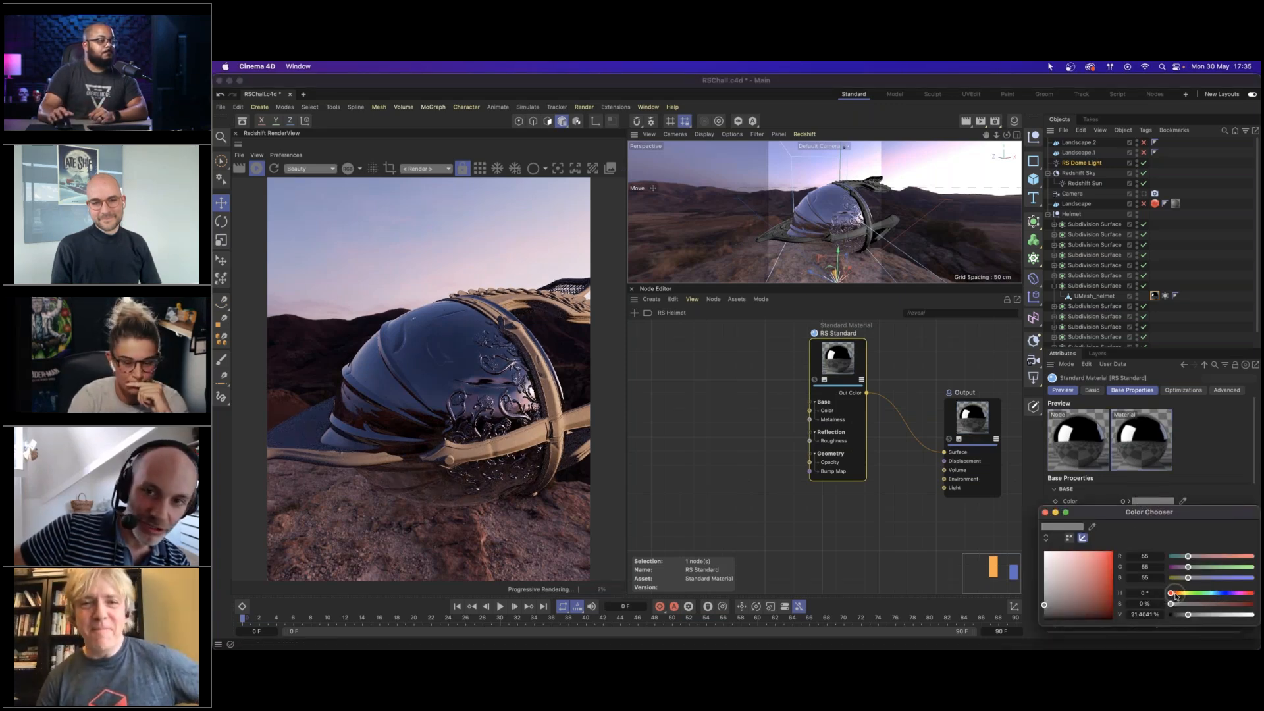
left_click_drag(1171, 595, 1190, 607)
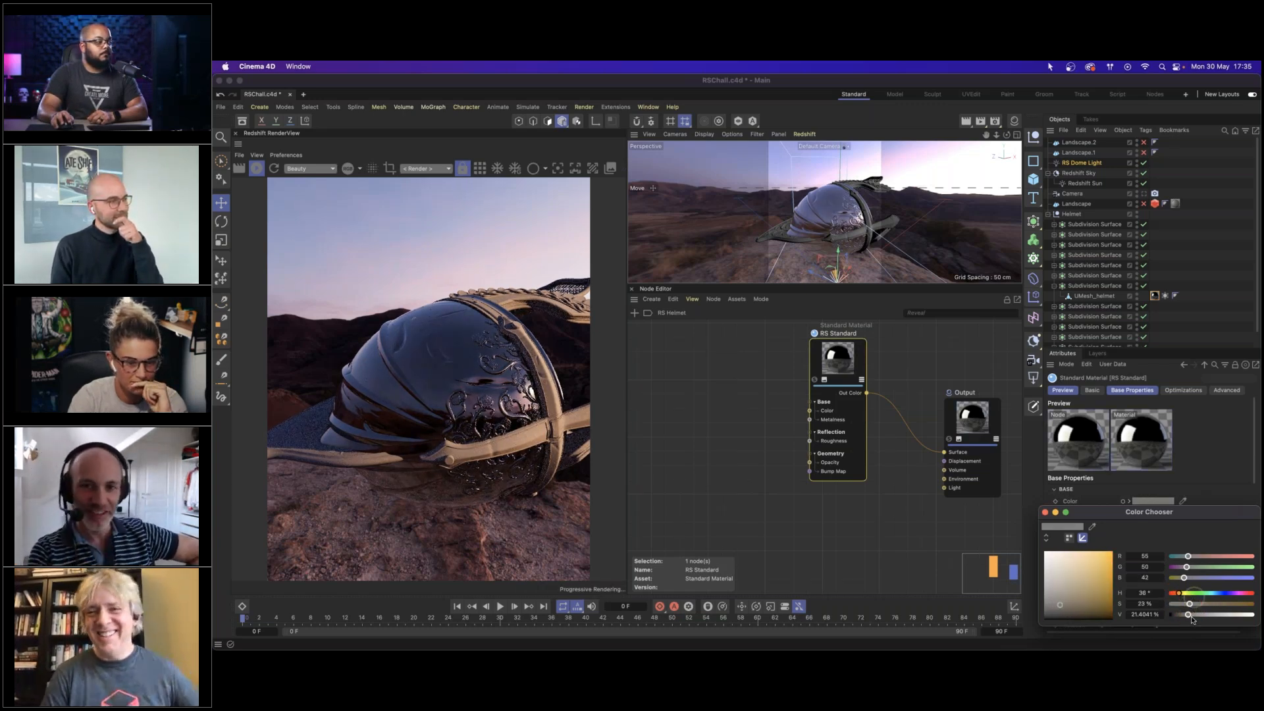
left_click(1045, 512)
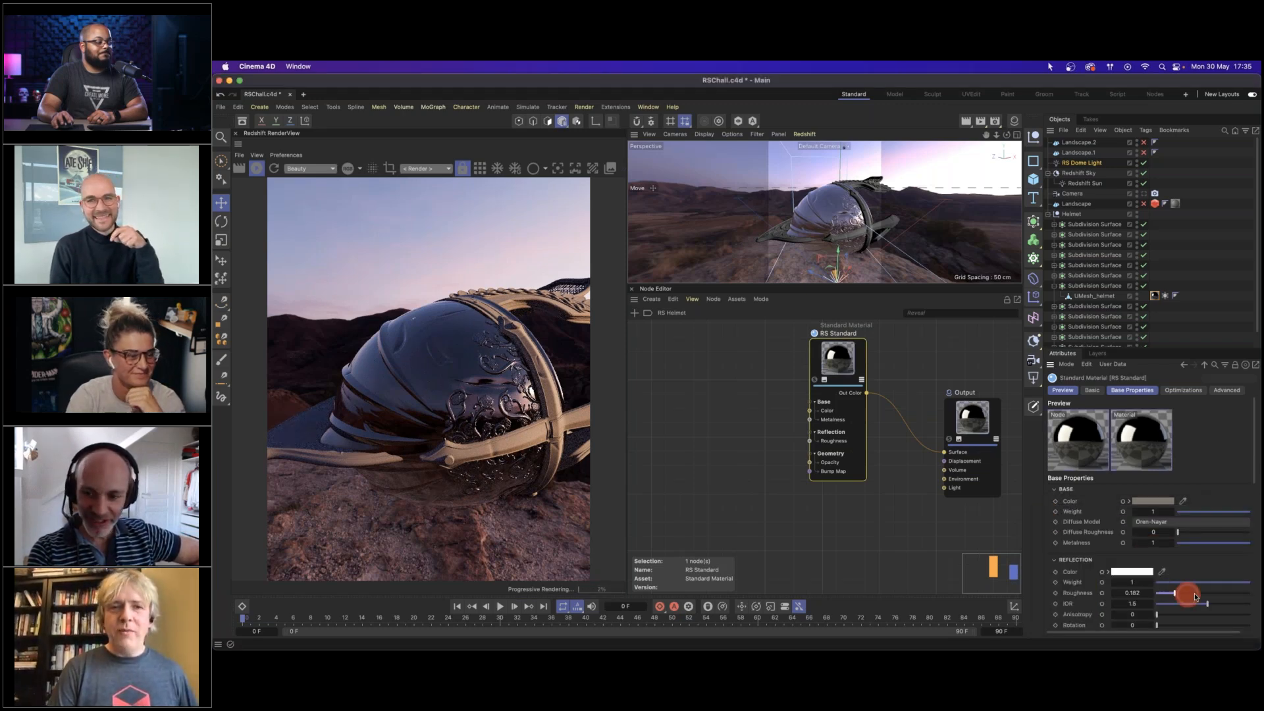
Raise the reflection Roughness to about 0.37 and increase the base color's saturation to 34%.
left_click_drag(1178, 596, 1196, 596)
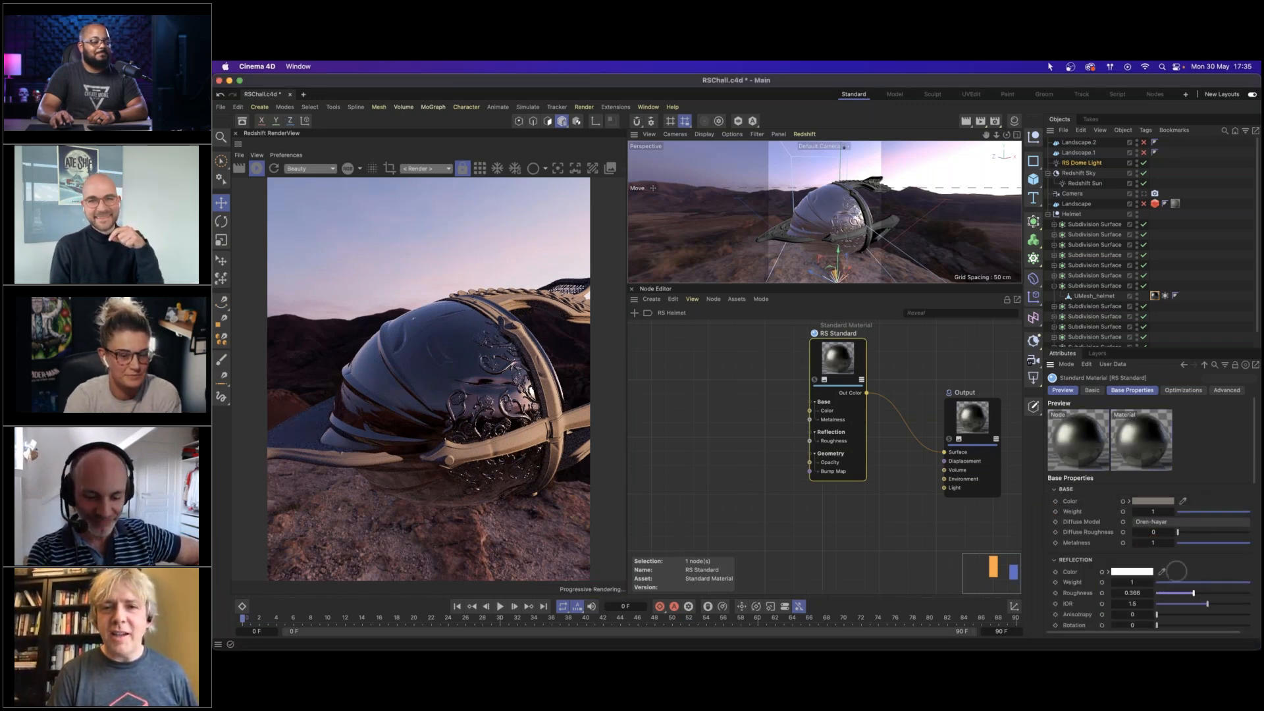
left_click(1155, 501)
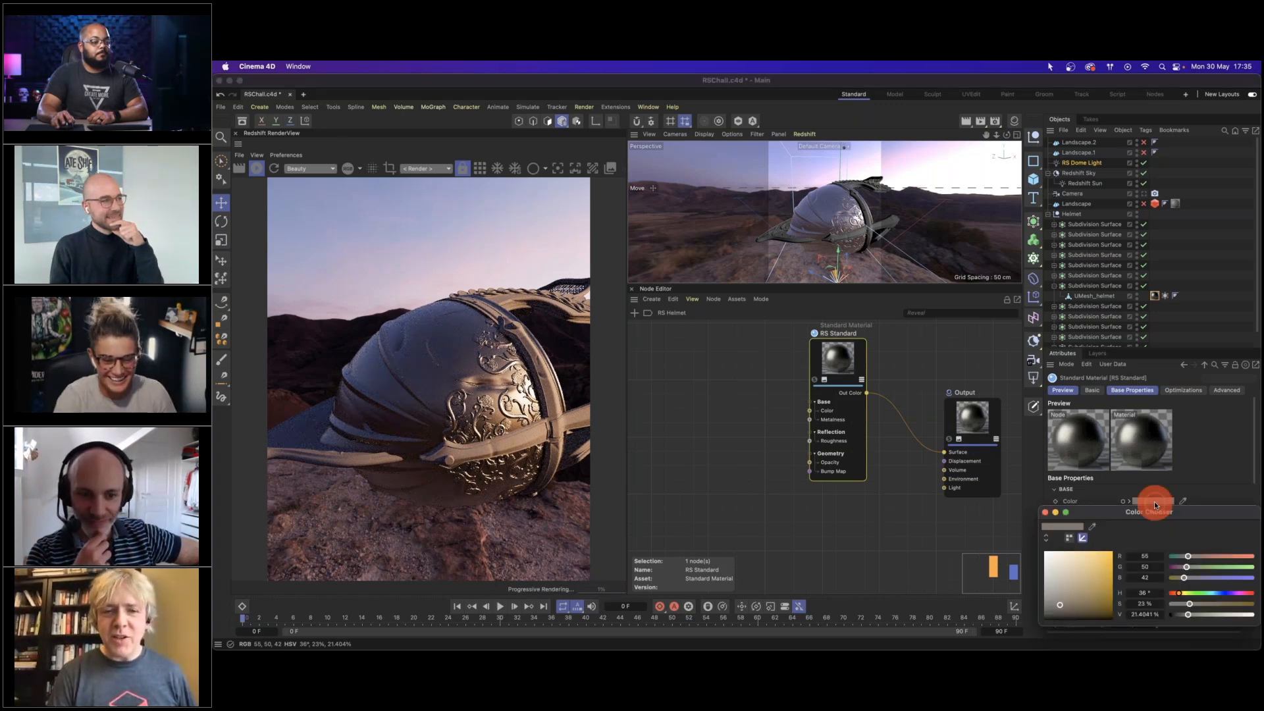
left_click(1196, 604)
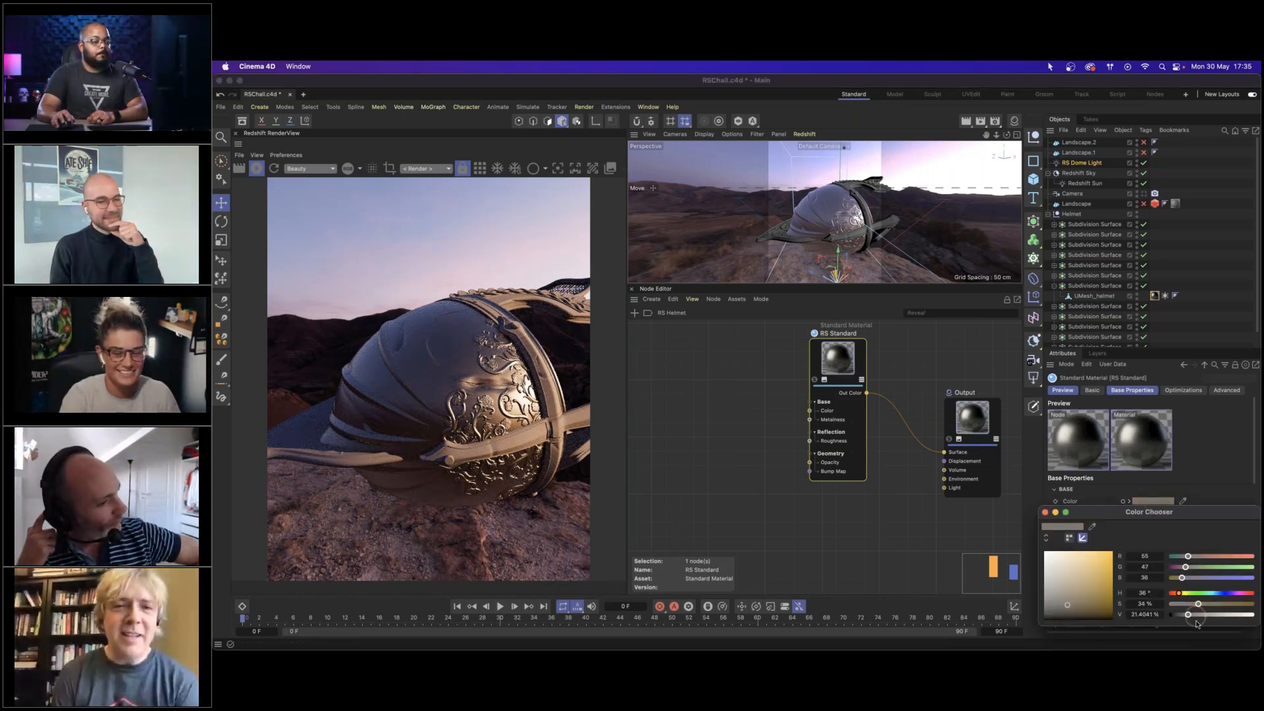
left_click(1045, 512)
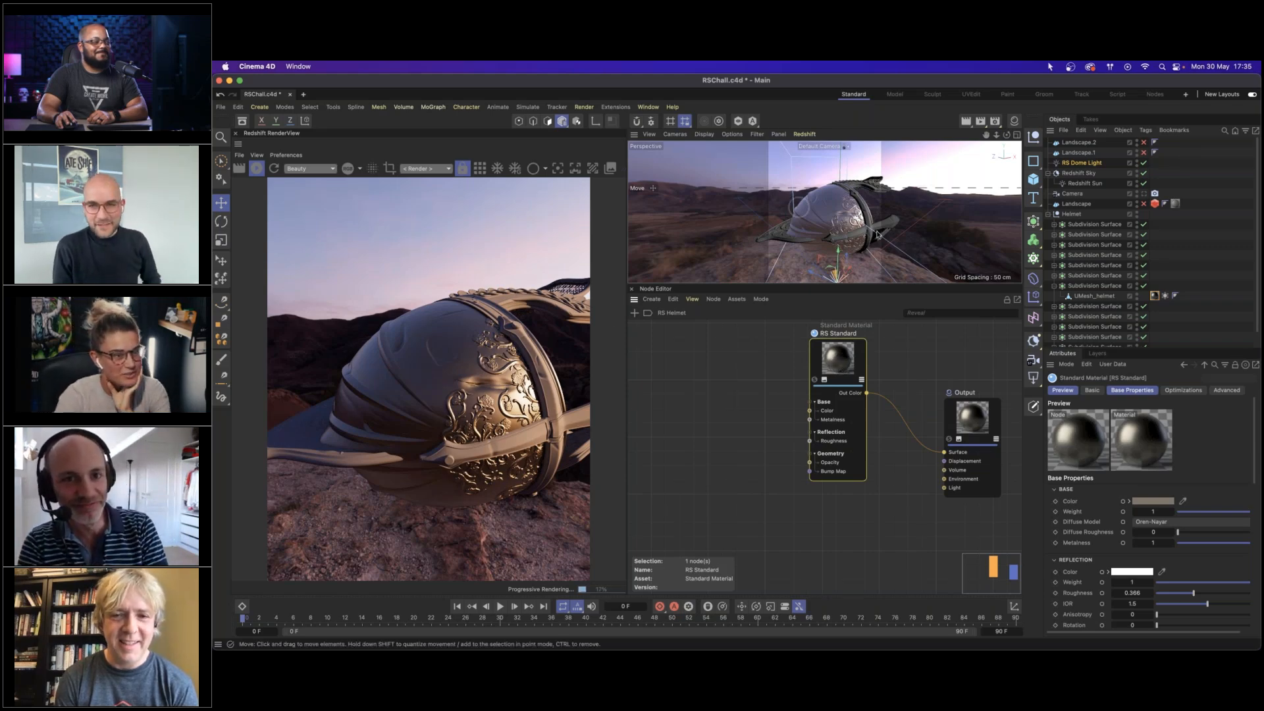
Check the helmet's engraved metal up close, then search all assets for "dirt" and enlarge the result thumbnails.
scroll(842, 216, "up", 10)
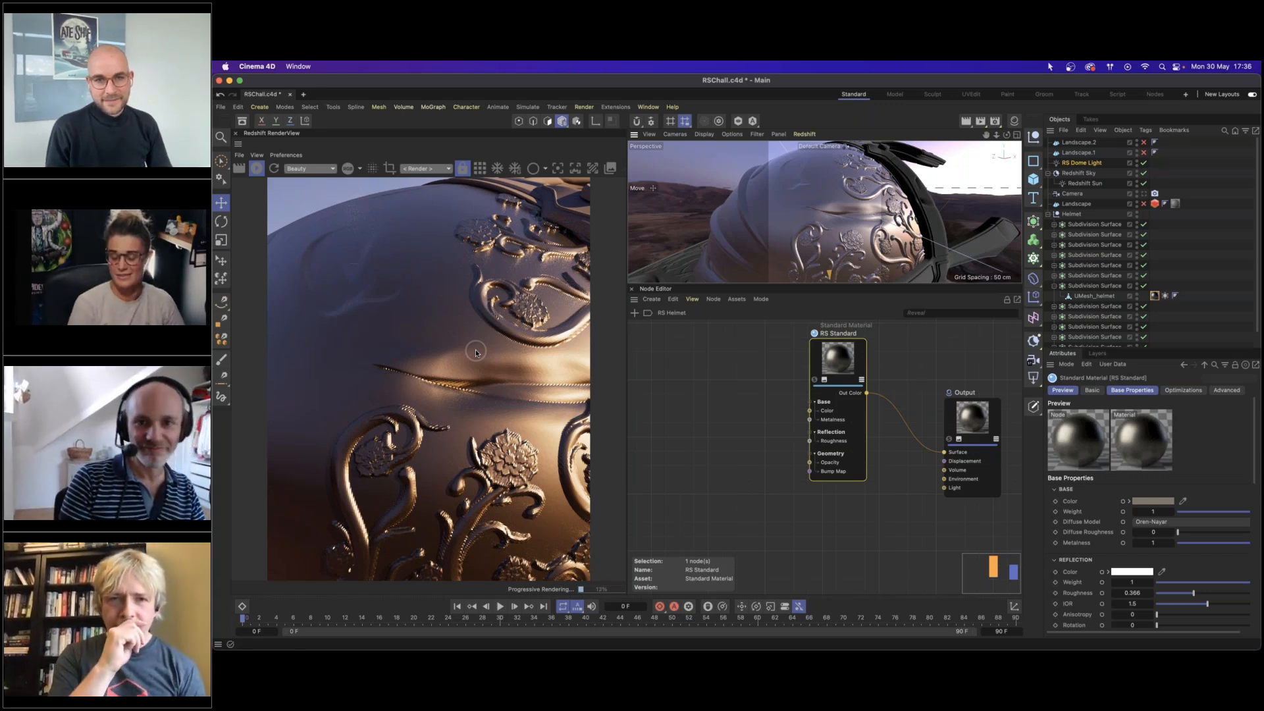
right_click_drag(861, 221, 784, 221, "alt")
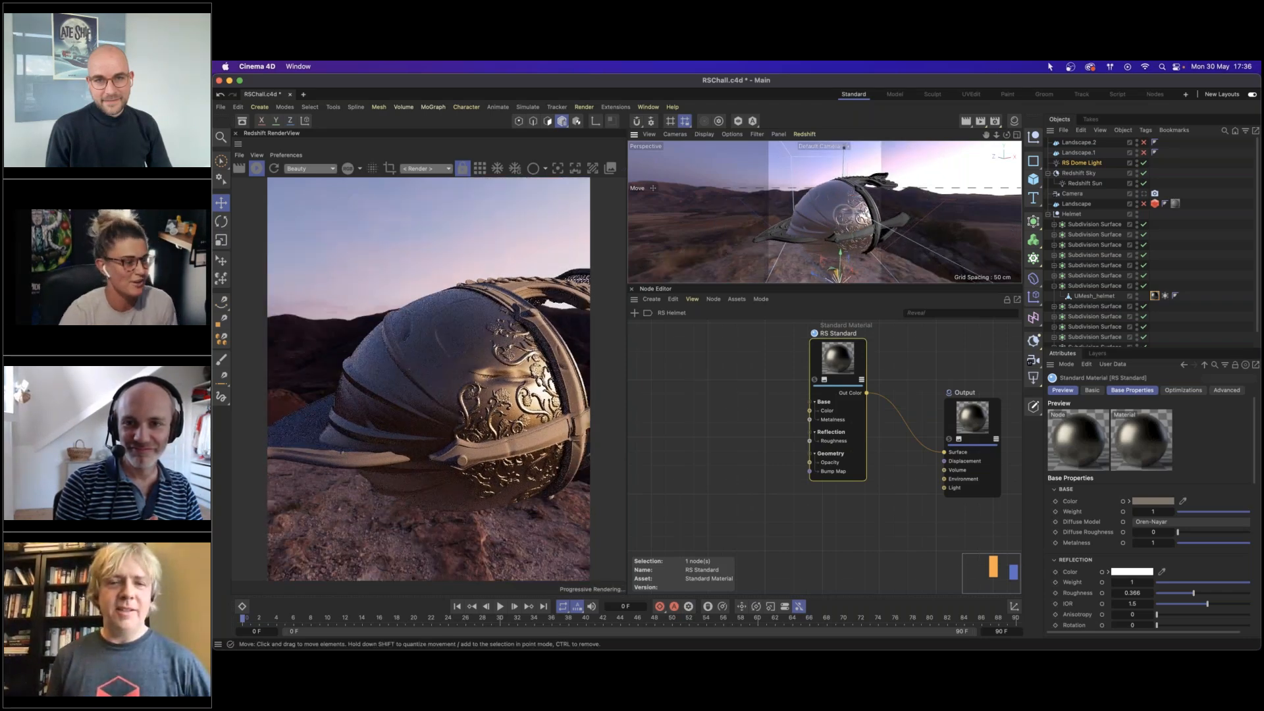
left_click_drag(821, 385, 815, 355)
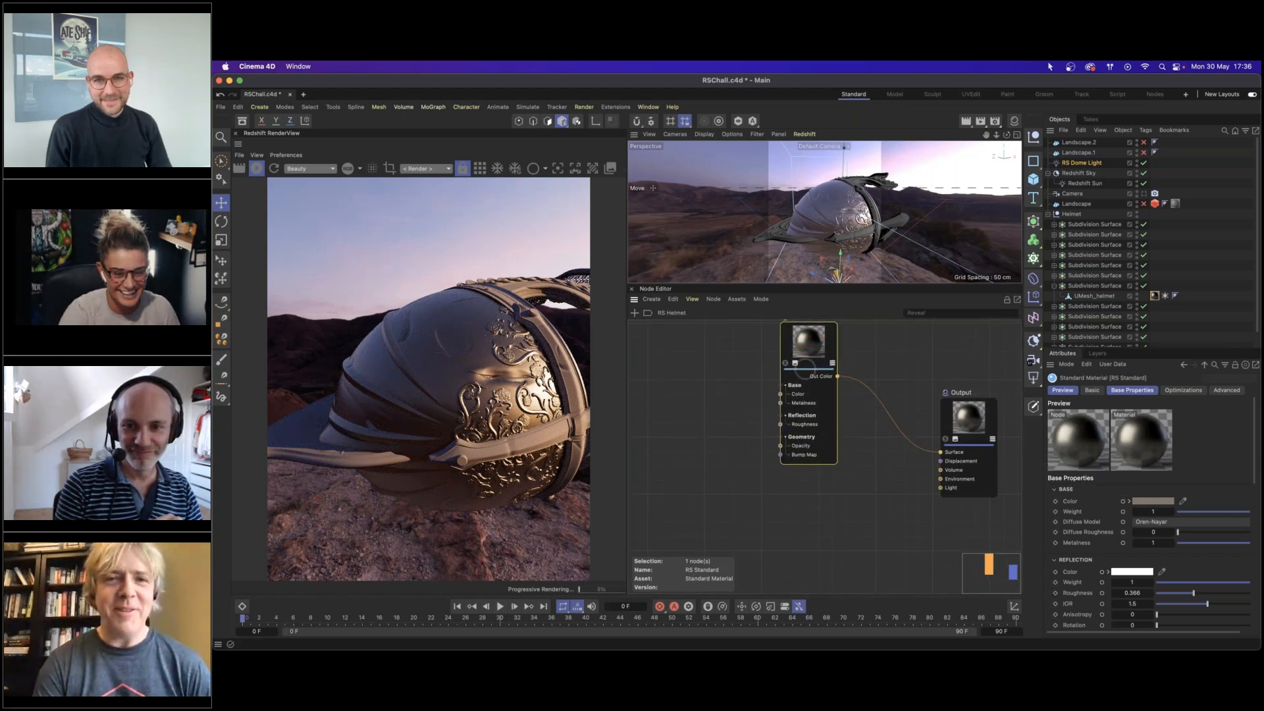
double_click(699, 420)
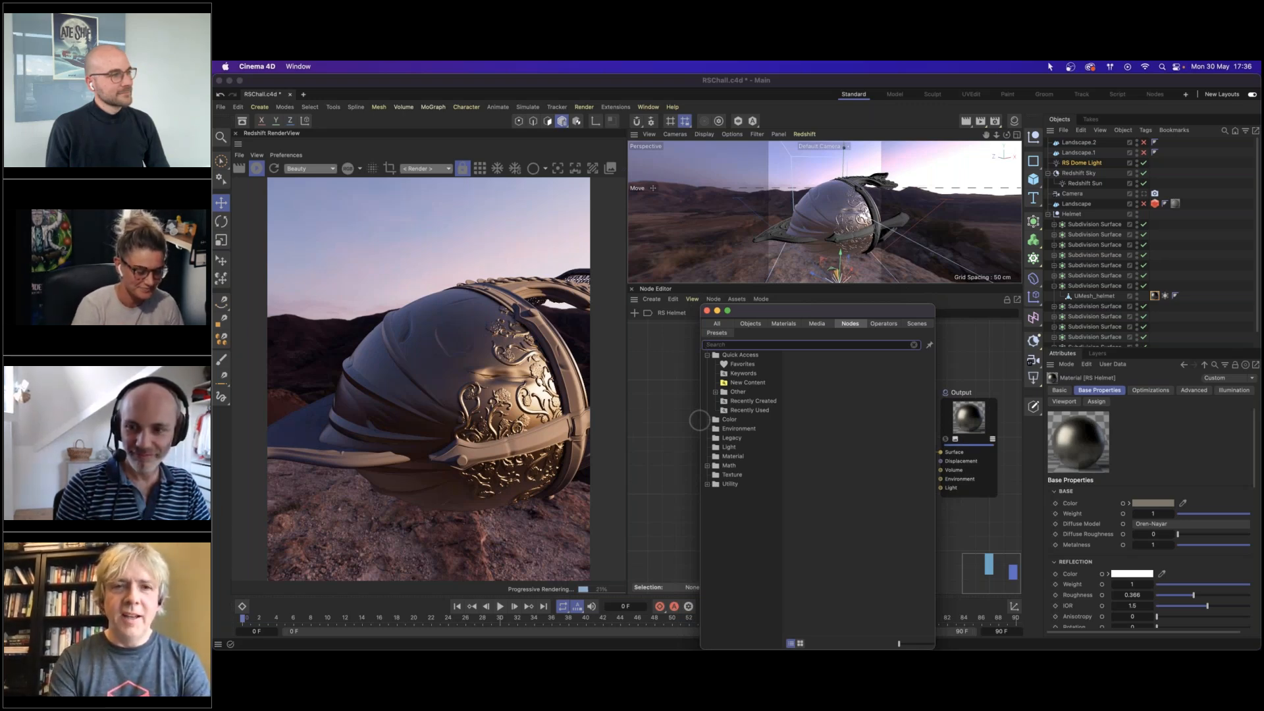
type("dirt")
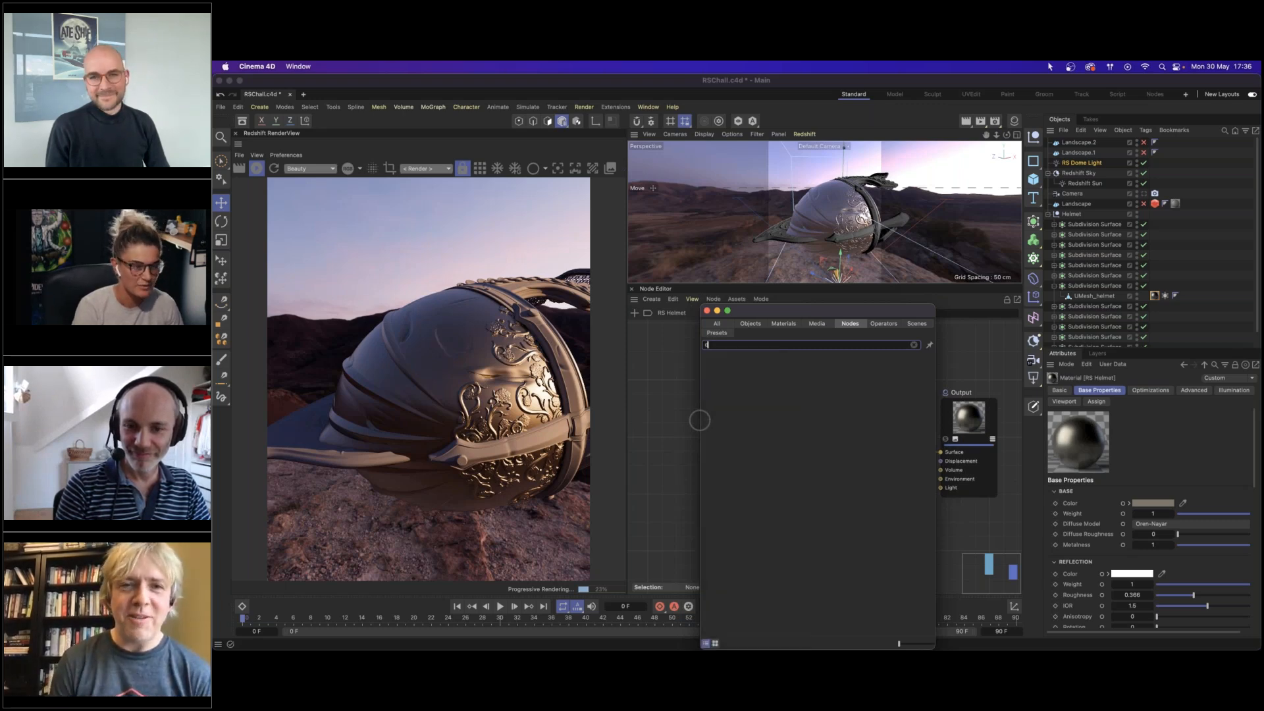
left_click(727, 325)
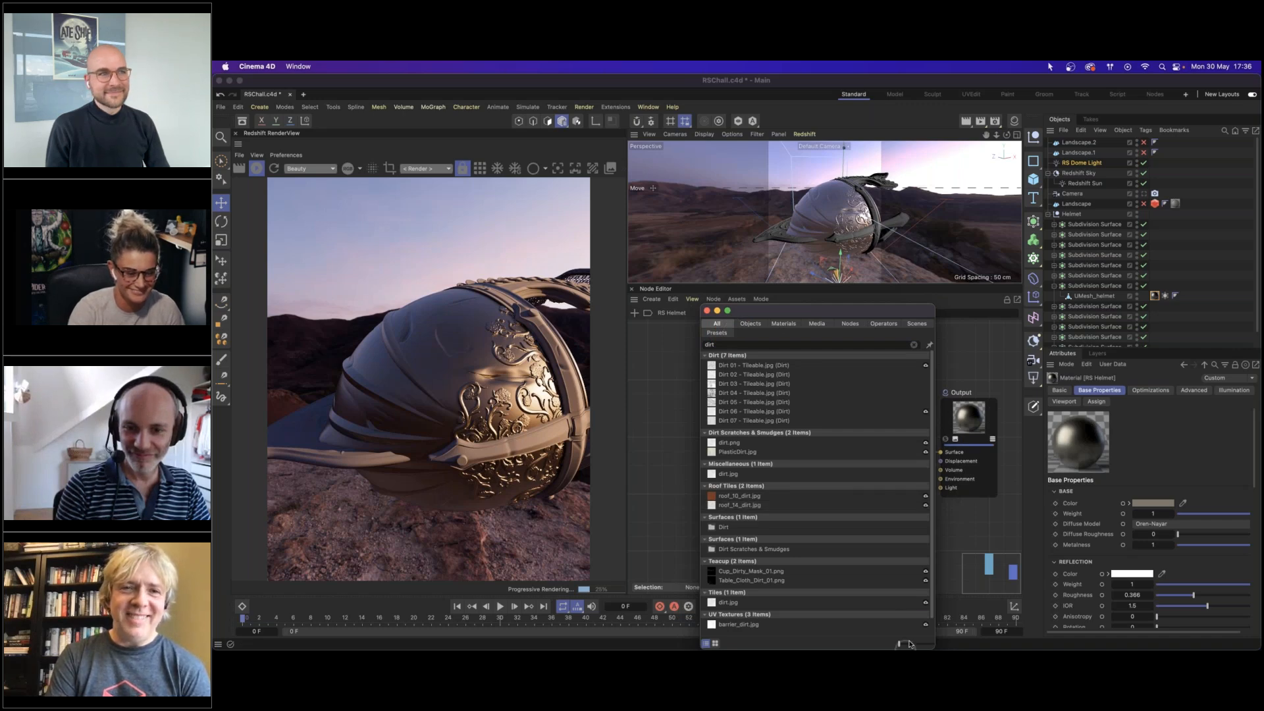
left_click_drag(910, 644, 919, 643)
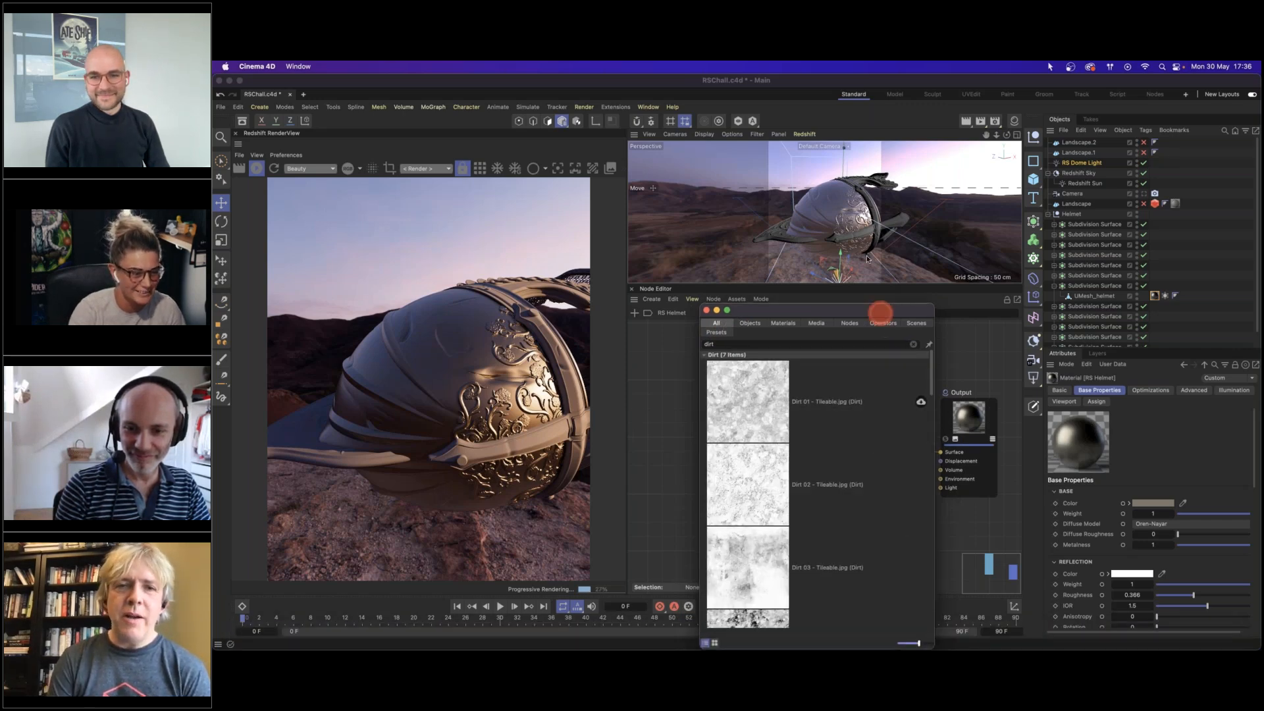
Browse the dirt textures and add Dirt 04 - Tileable.jpg to the RS Helmet node graph as a Texture node.
left_click_drag(881, 312, 869, 251)
scroll(733, 377, "down", 5)
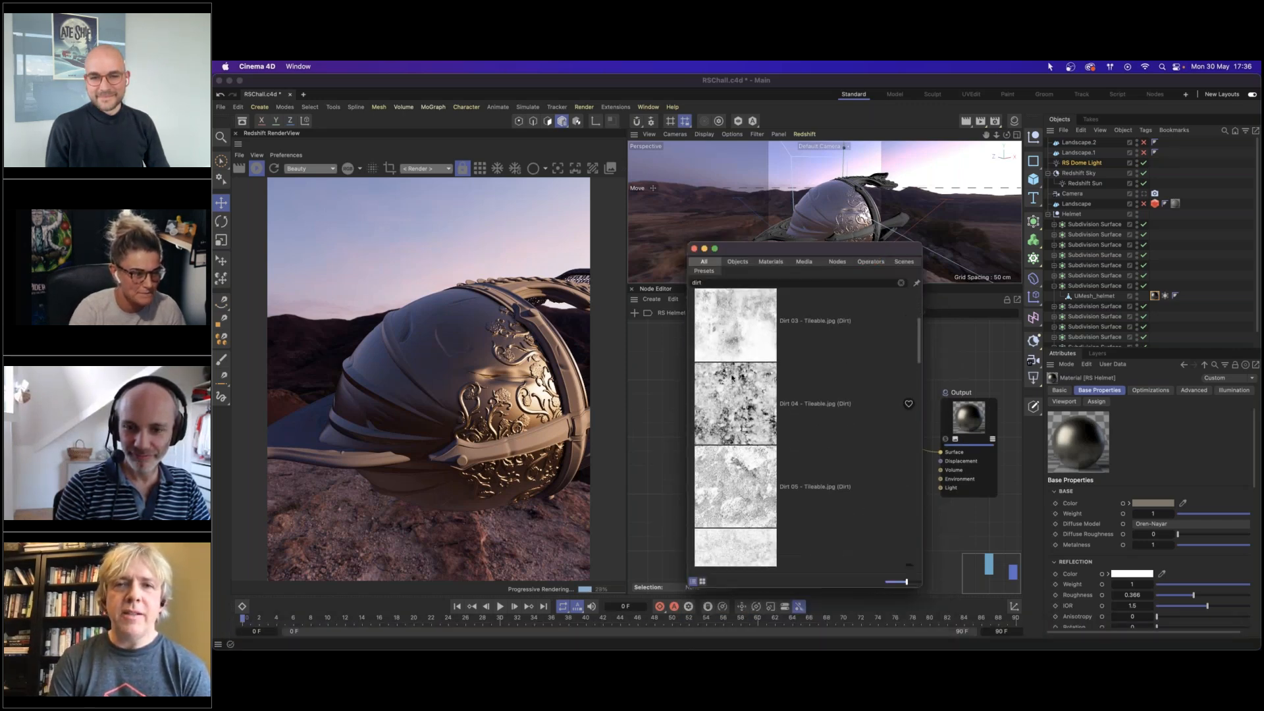
scroll(733, 379, "down", 5)
scroll(733, 385, "down", 5)
scroll(735, 386, "up", 10)
scroll(735, 385, "up", 5)
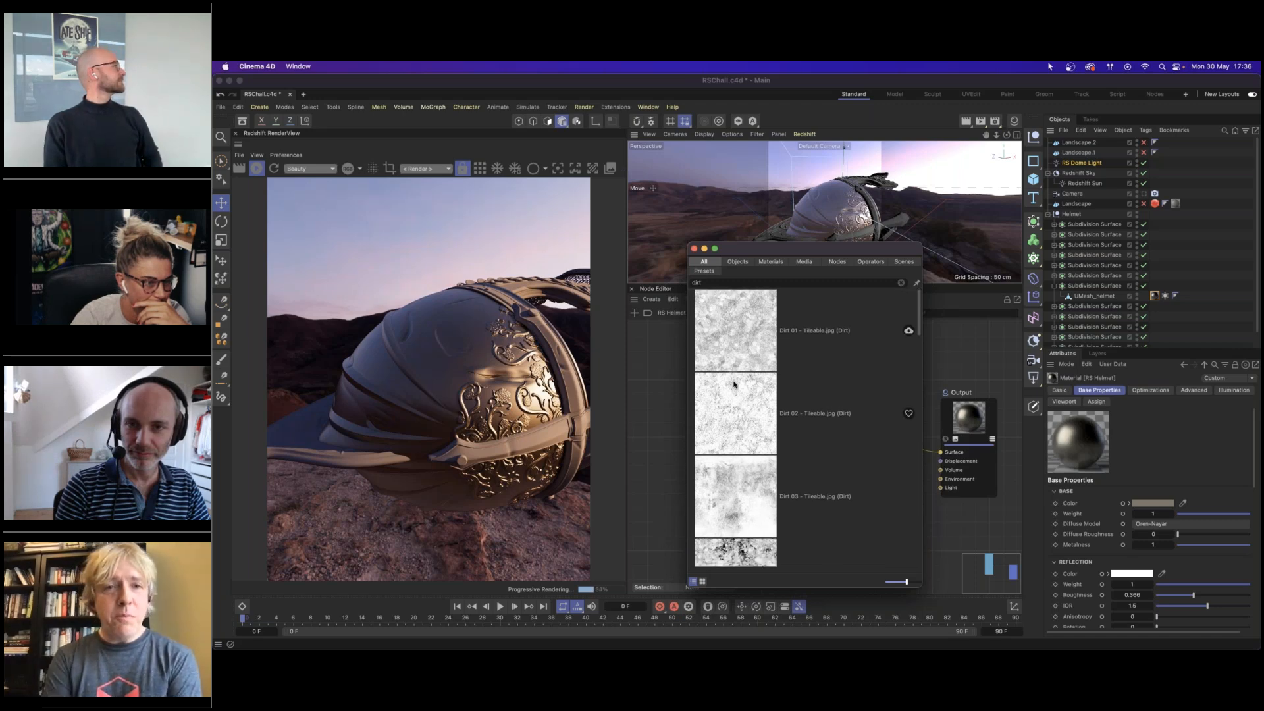
scroll(734, 385, "down", 2)
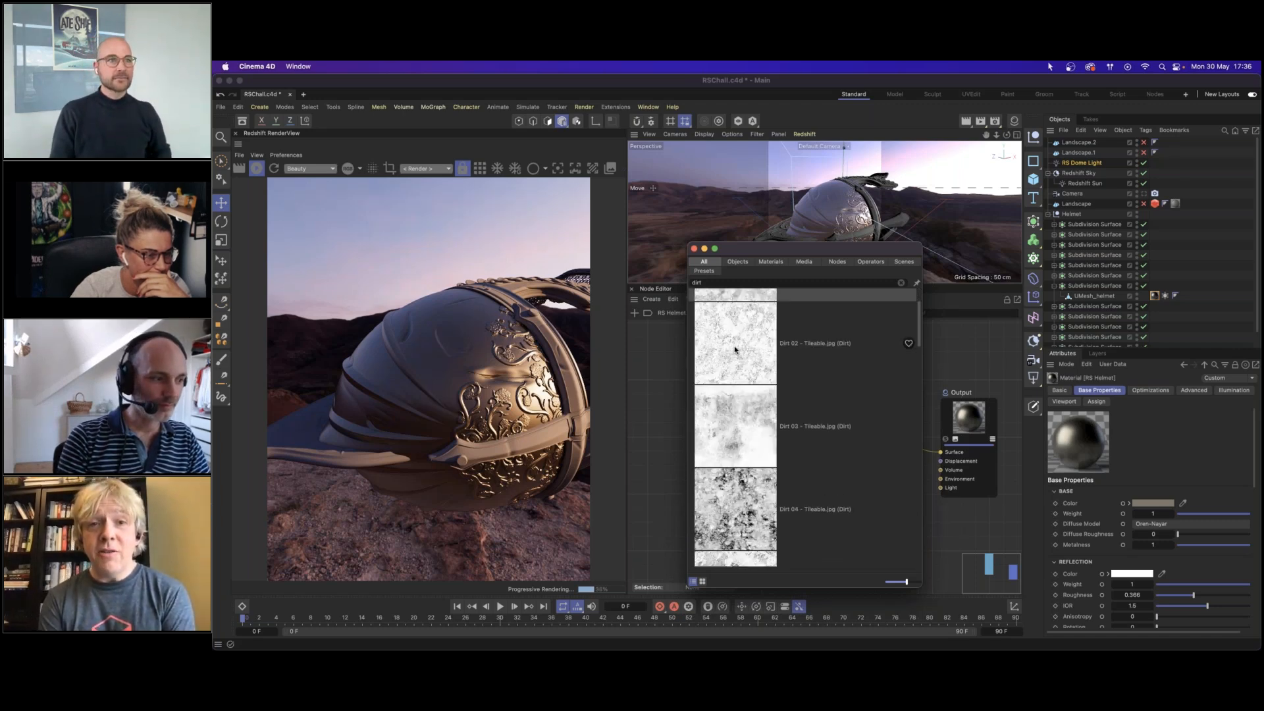
scroll(734, 348, "down", 2)
left_click_drag(729, 480, 631, 394)
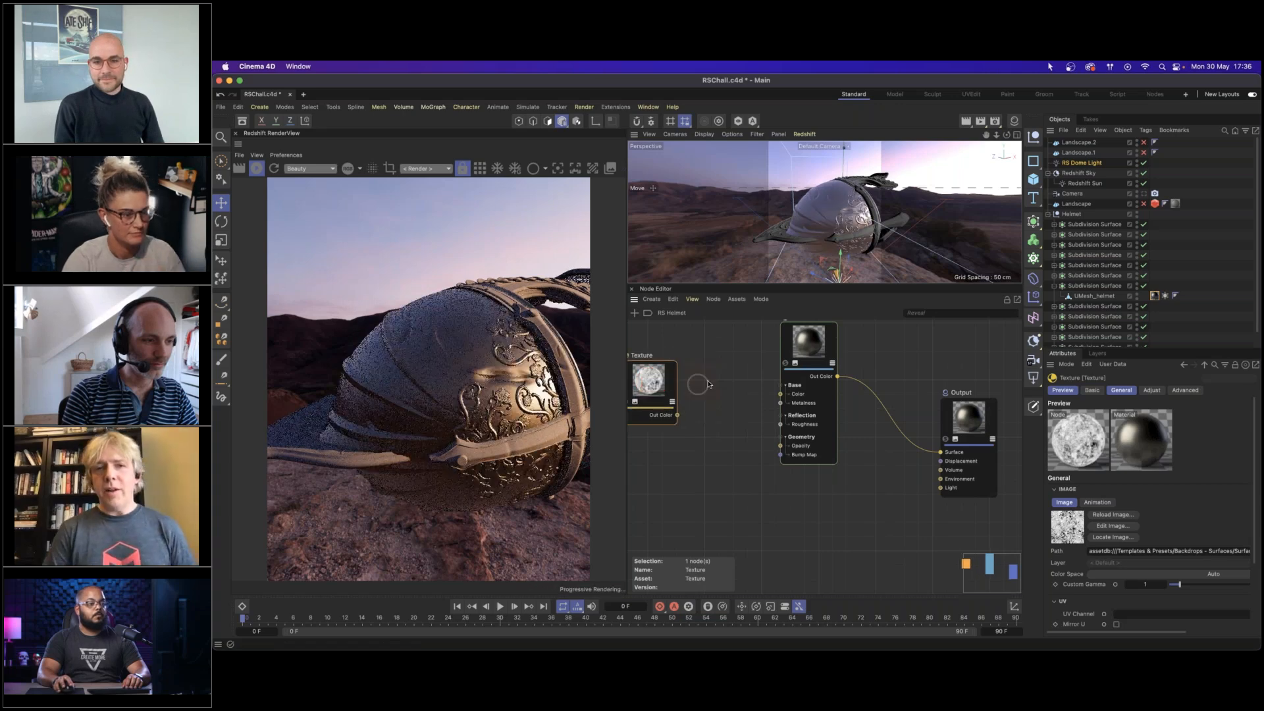
Add a TriPlanar node beside the dirt texture and connect the texture's Out Color to its Image X input.
left_click(737, 391)
key("shift+c")
type("trip")
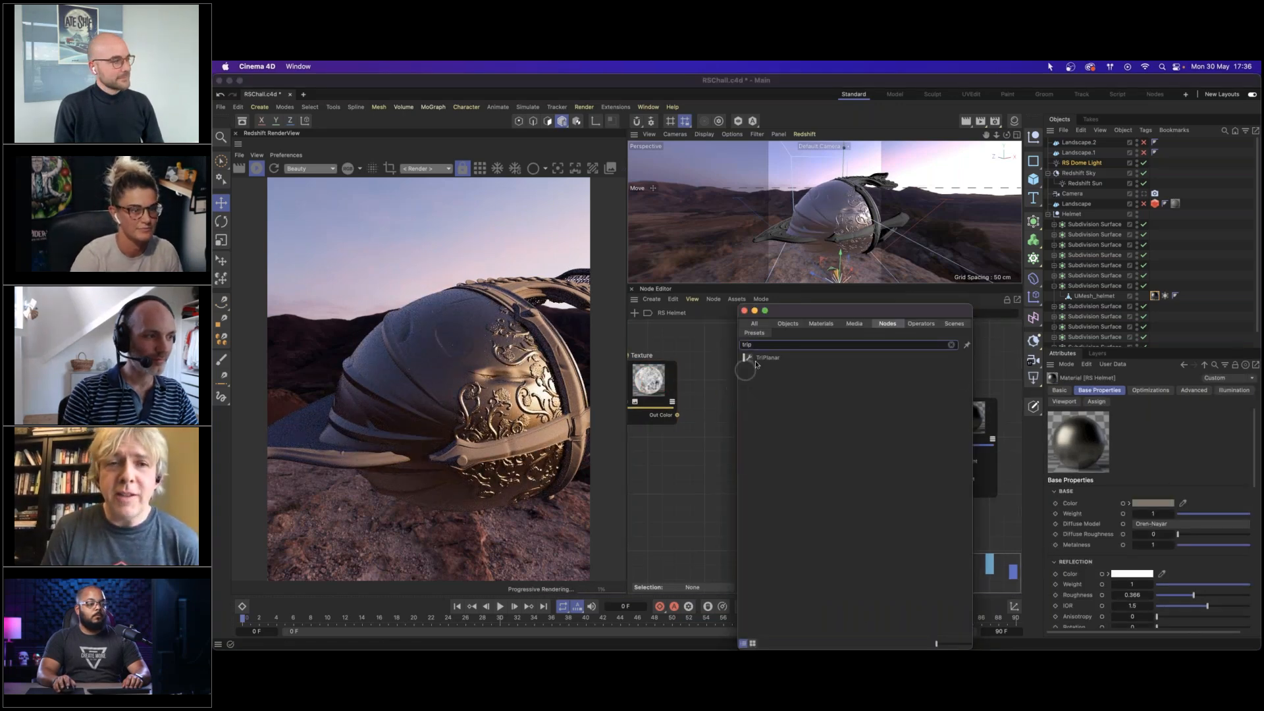
left_click(713, 359)
left_click_drag(744, 402, 714, 363)
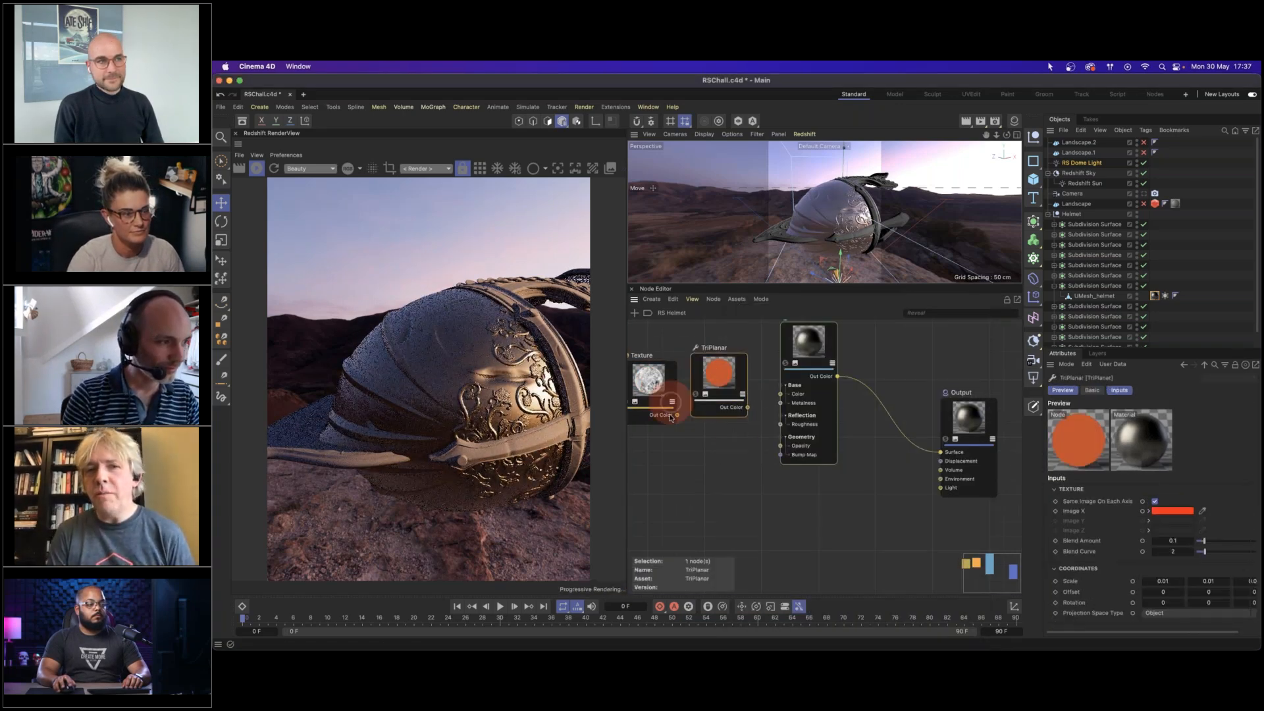
left_click_drag(677, 415, 718, 375)
mouse_move(735, 383)
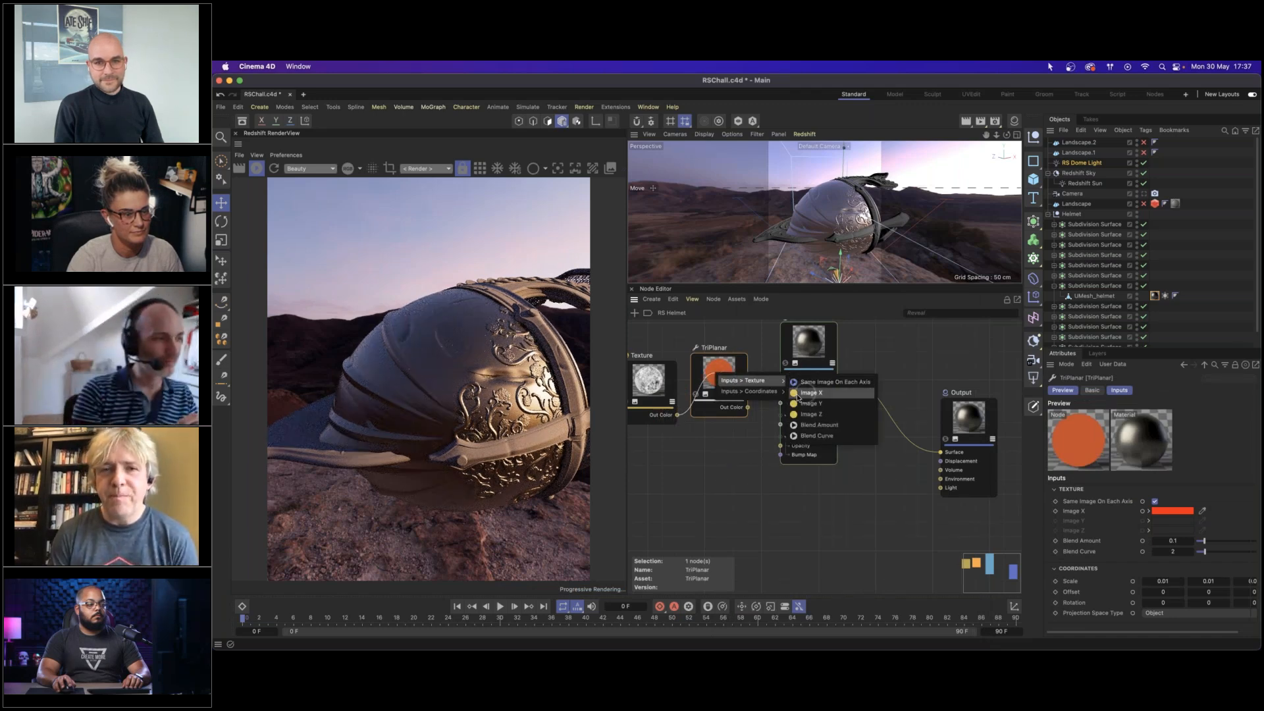
left_click(807, 392)
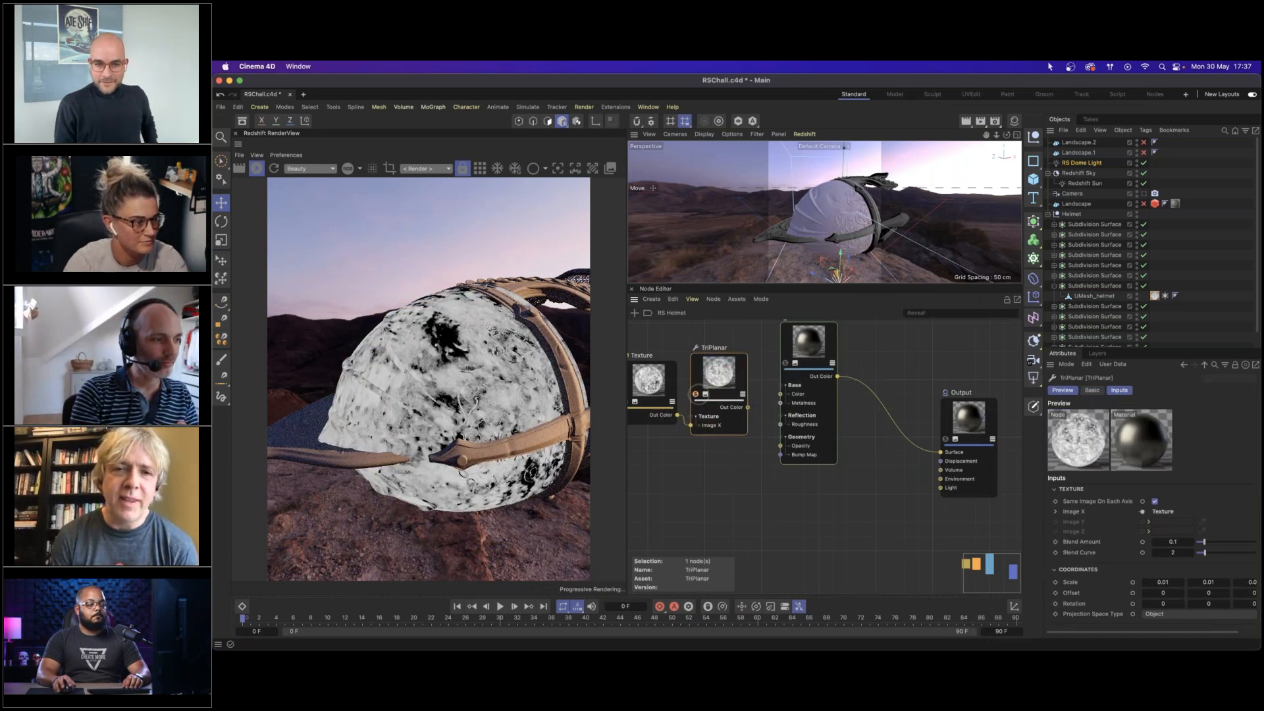
Turn off the TriPlanar node's solo preview and connect its Out Color to the RS Standard node's Roughness.
left_click_drag(651, 385, 642, 378)
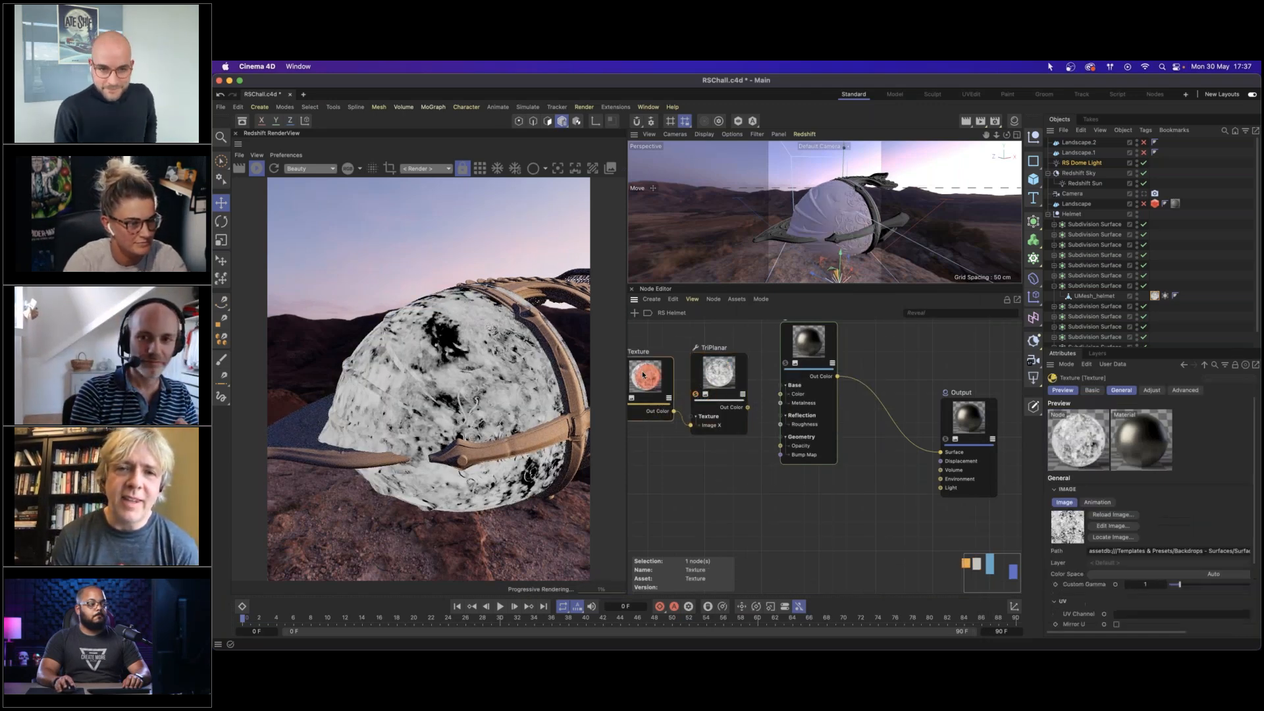
left_click(695, 393)
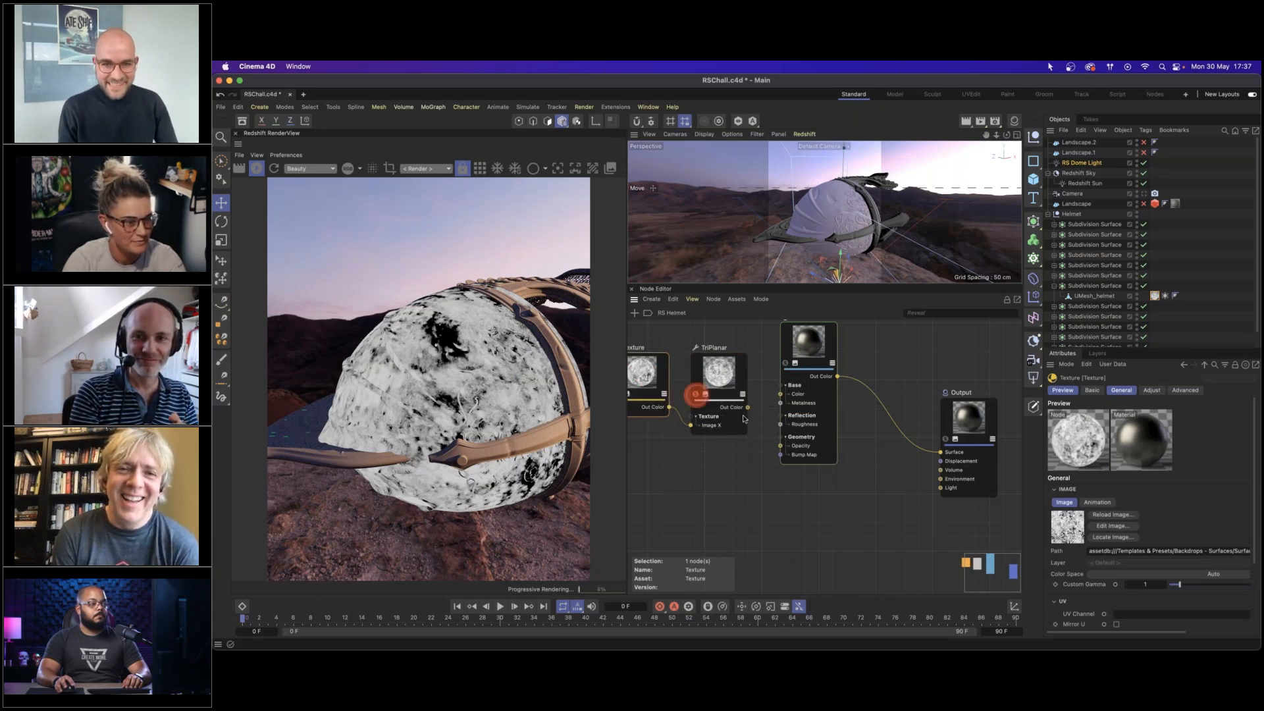
left_click_drag(749, 409, 781, 426)
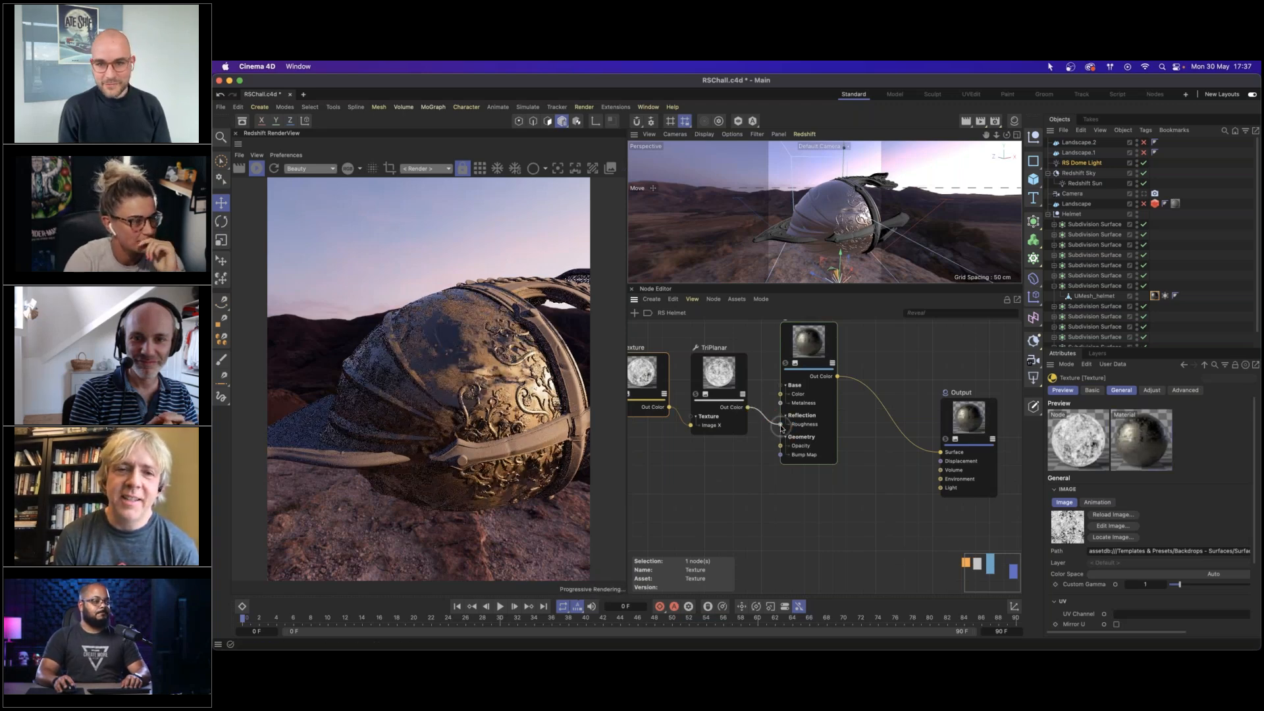
Make room between the nodes and insert a Ramp node between the TriPlanar output and the RS Standard's Roughness.
left_click_drag(804, 349, 858, 352)
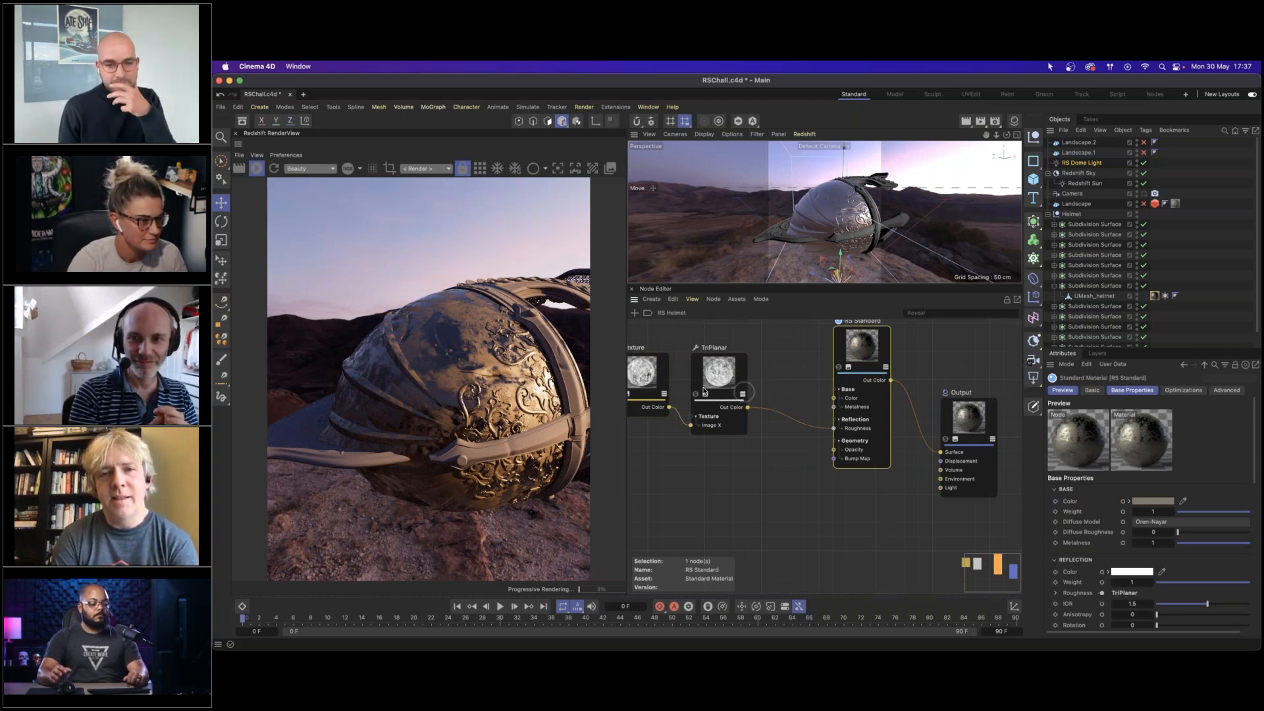
left_click_drag(729, 375, 749, 369)
left_click_drag(651, 371, 694, 362)
left_click(727, 364)
left_click_drag(744, 397, 762, 397)
type("ramp")
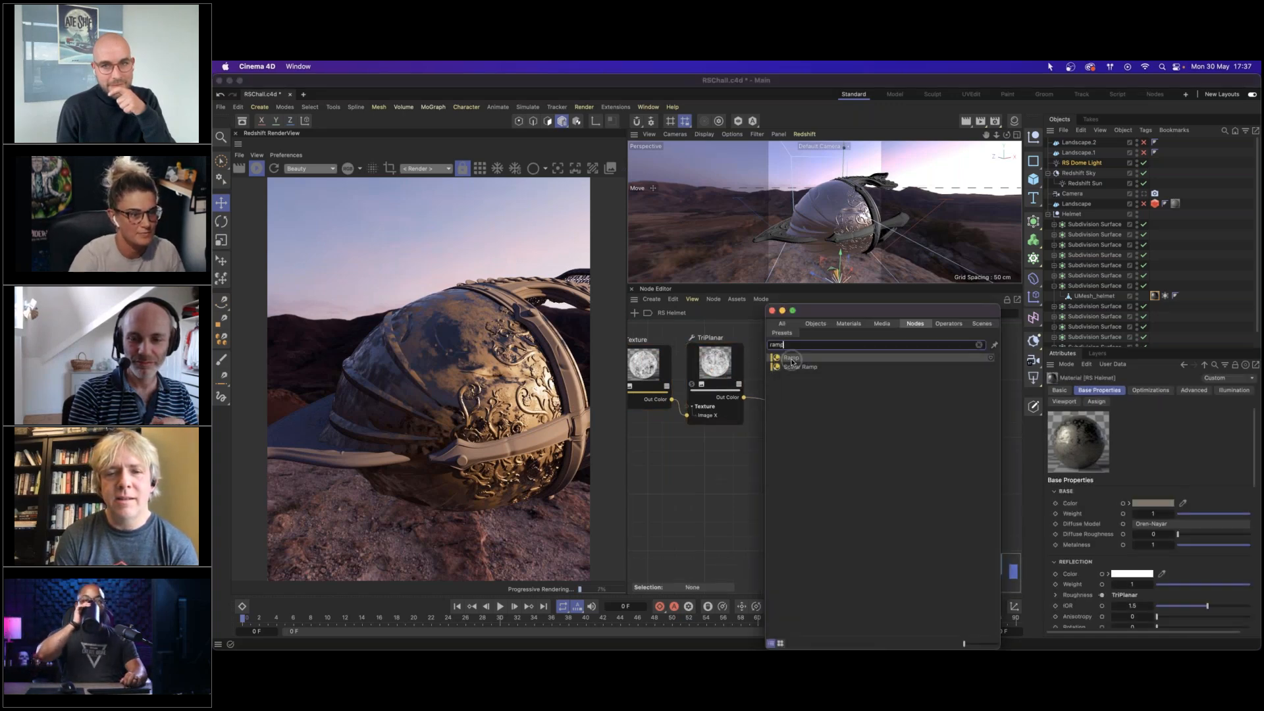
key("Return")
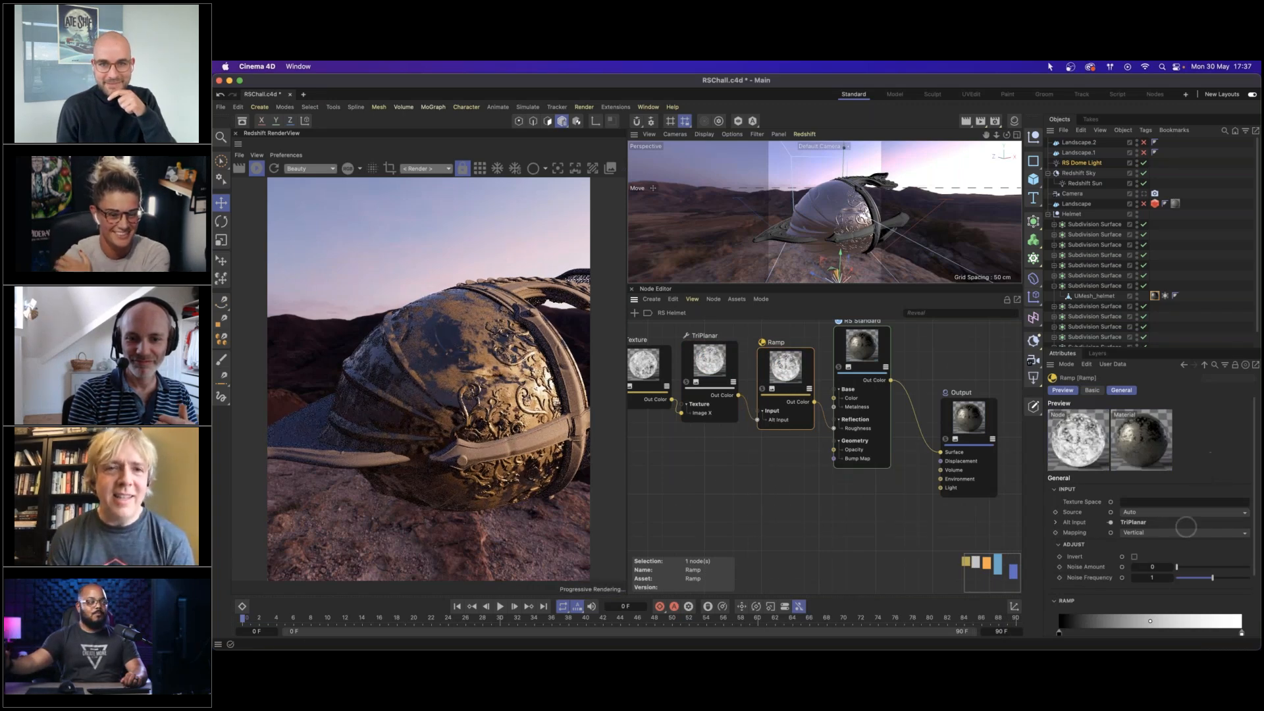
Try the Invert option on the Ramp node.
left_click(1134, 557)
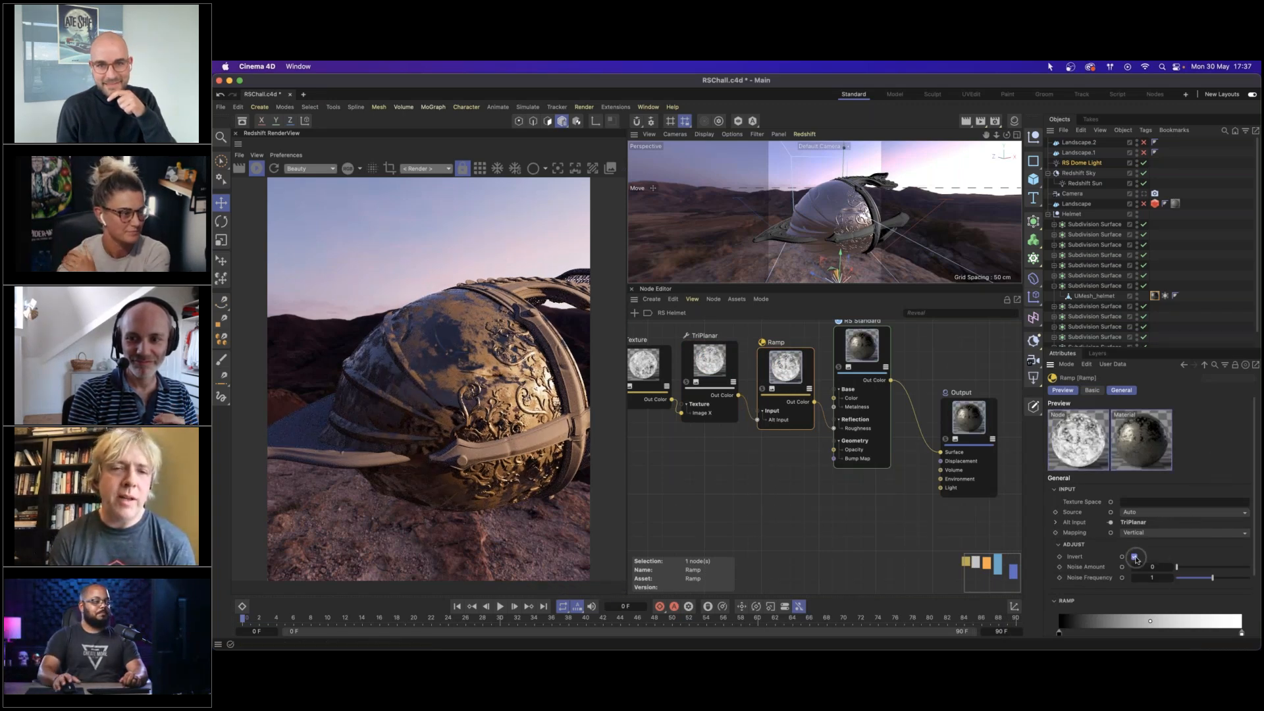
left_click(1135, 557)
scroll(1251, 487, "down", 1)
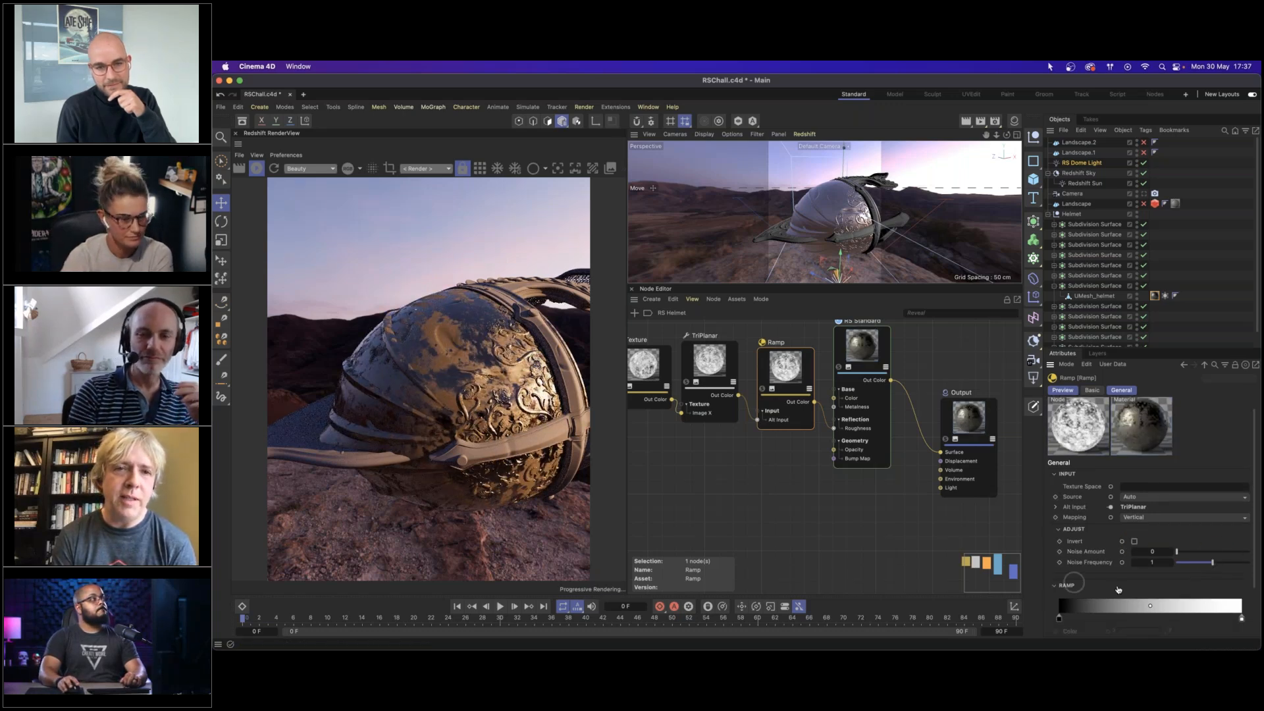
Darken the Ramp's white knot to grey RGB 196, 196, 196 and lift its black knot to a mid grey.
double_click(1242, 617)
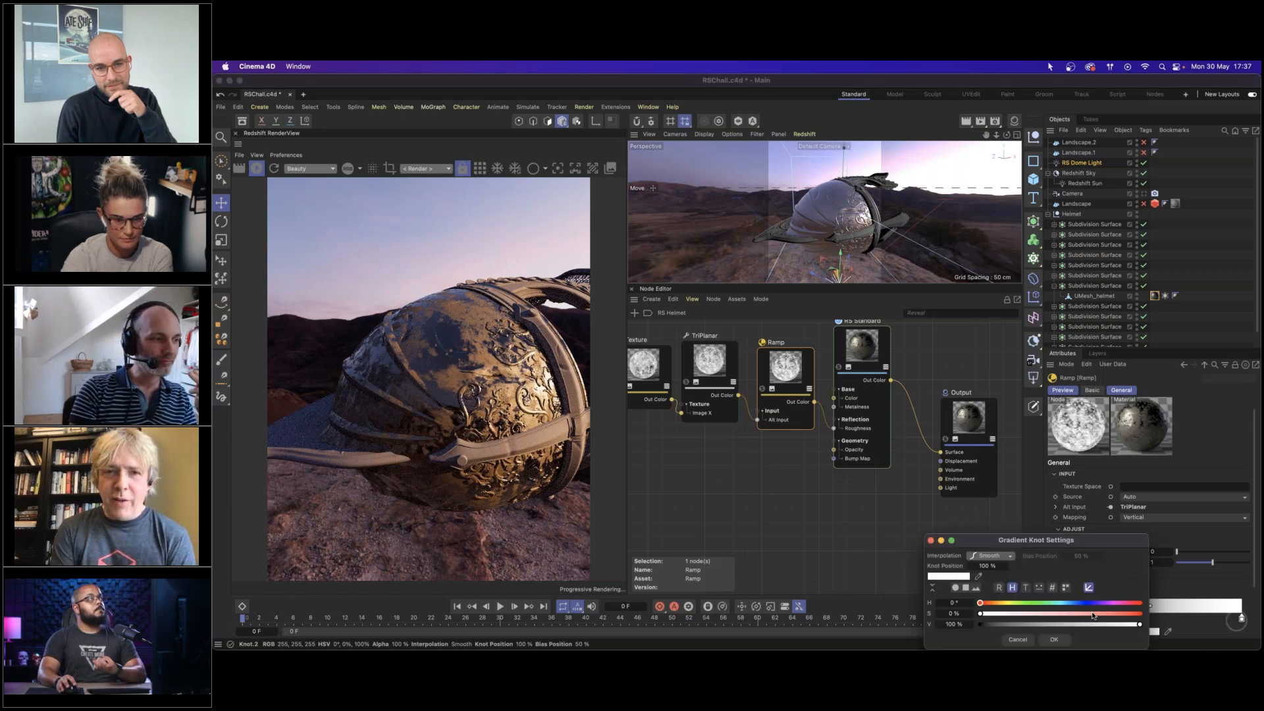
left_click(1054, 639)
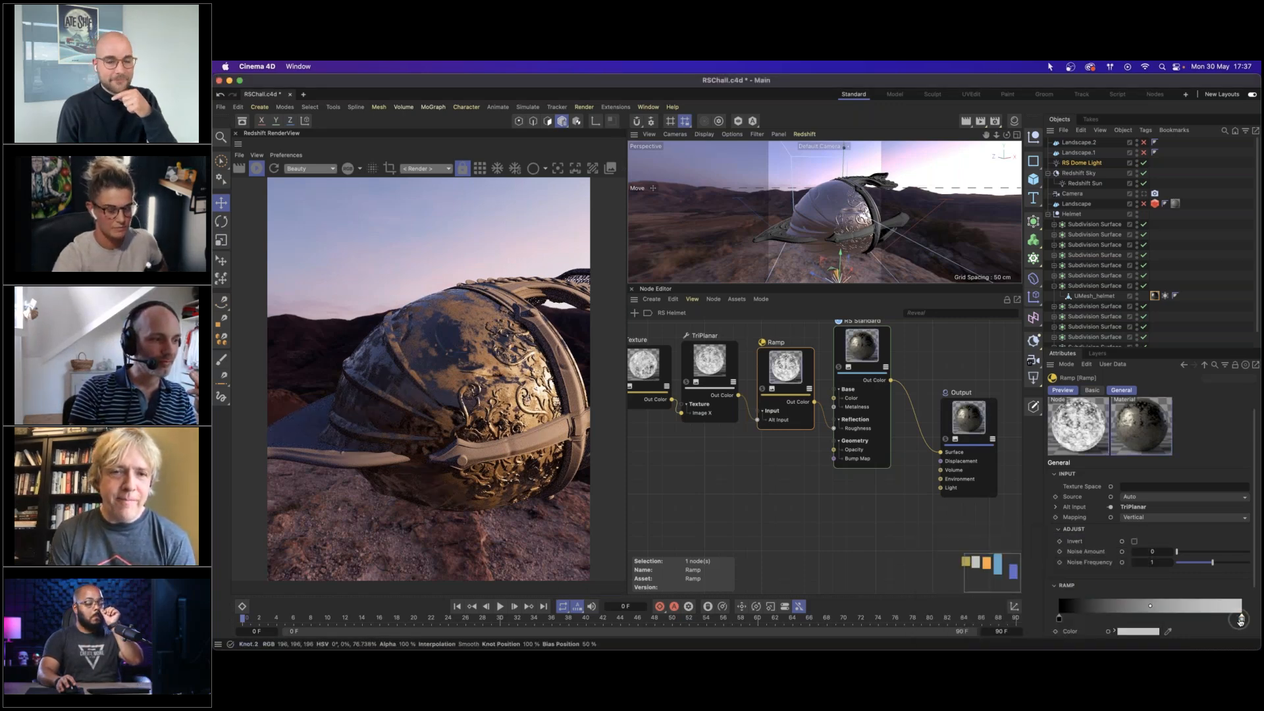
left_click(1059, 619)
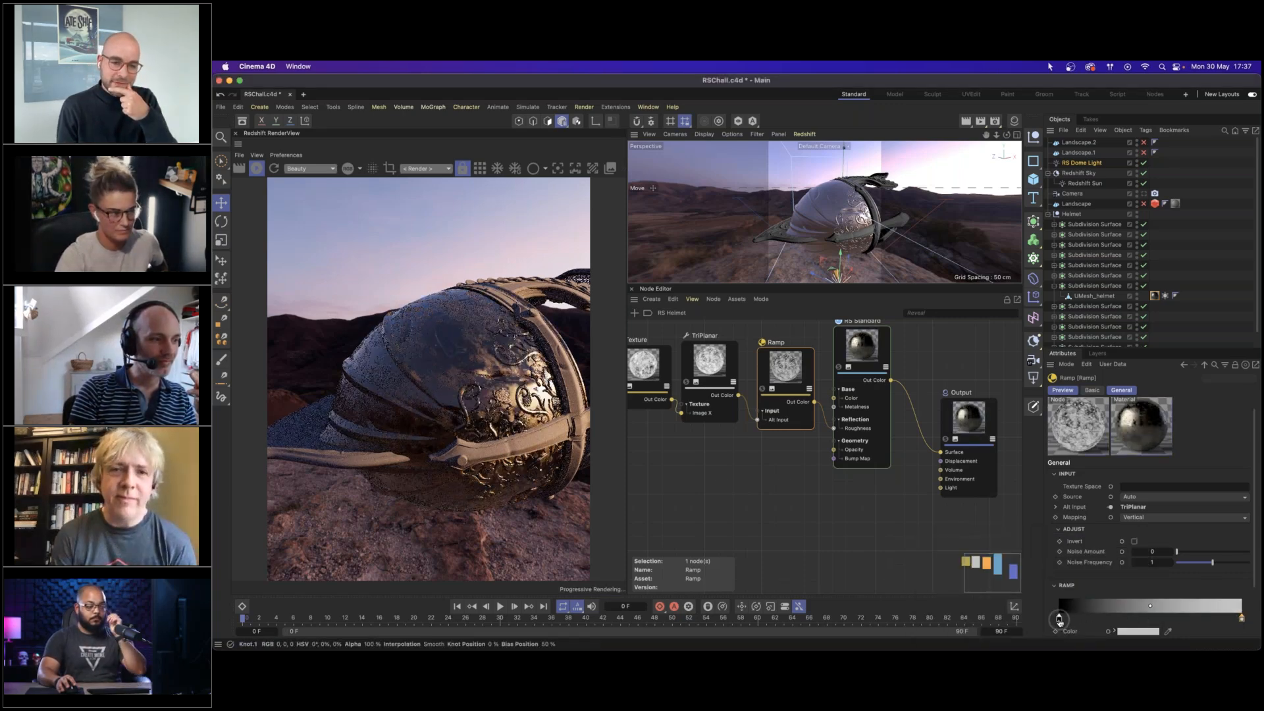
double_click(1059, 619)
left_click(1015, 625)
left_click(1054, 640)
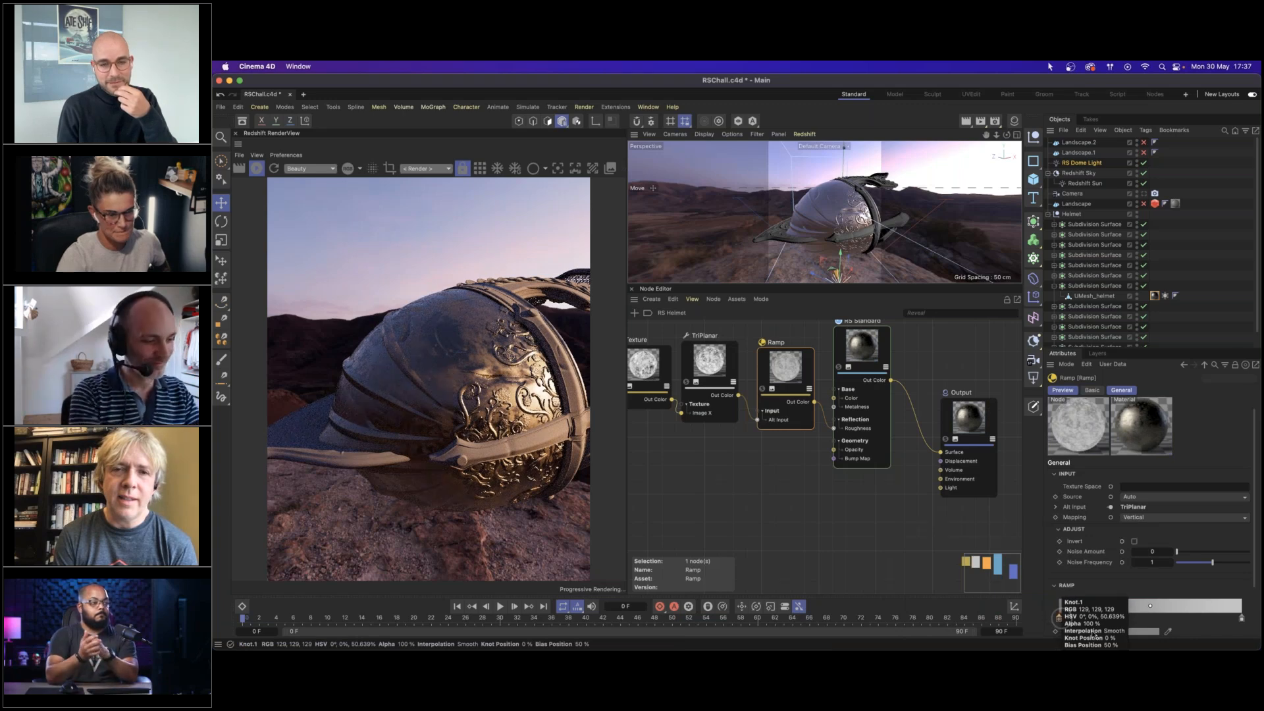
double_click(1058, 619)
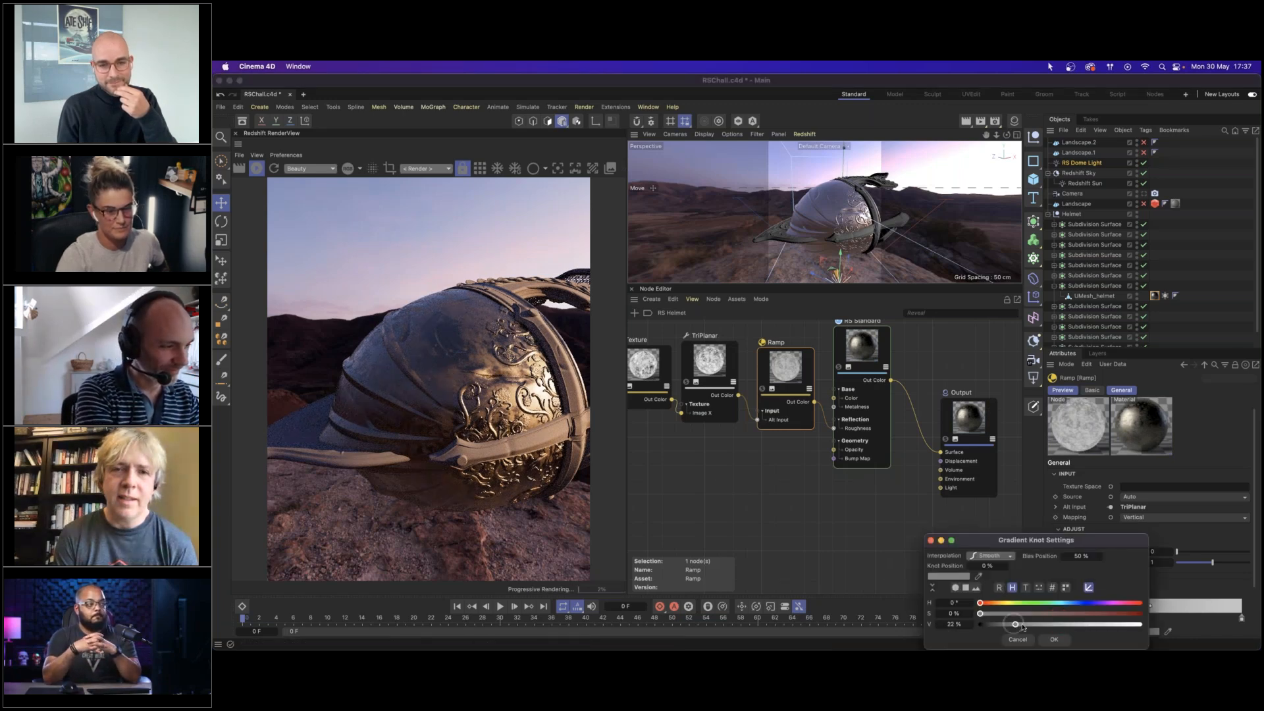
left_click_drag(1015, 624, 1032, 624)
left_click(1054, 639)
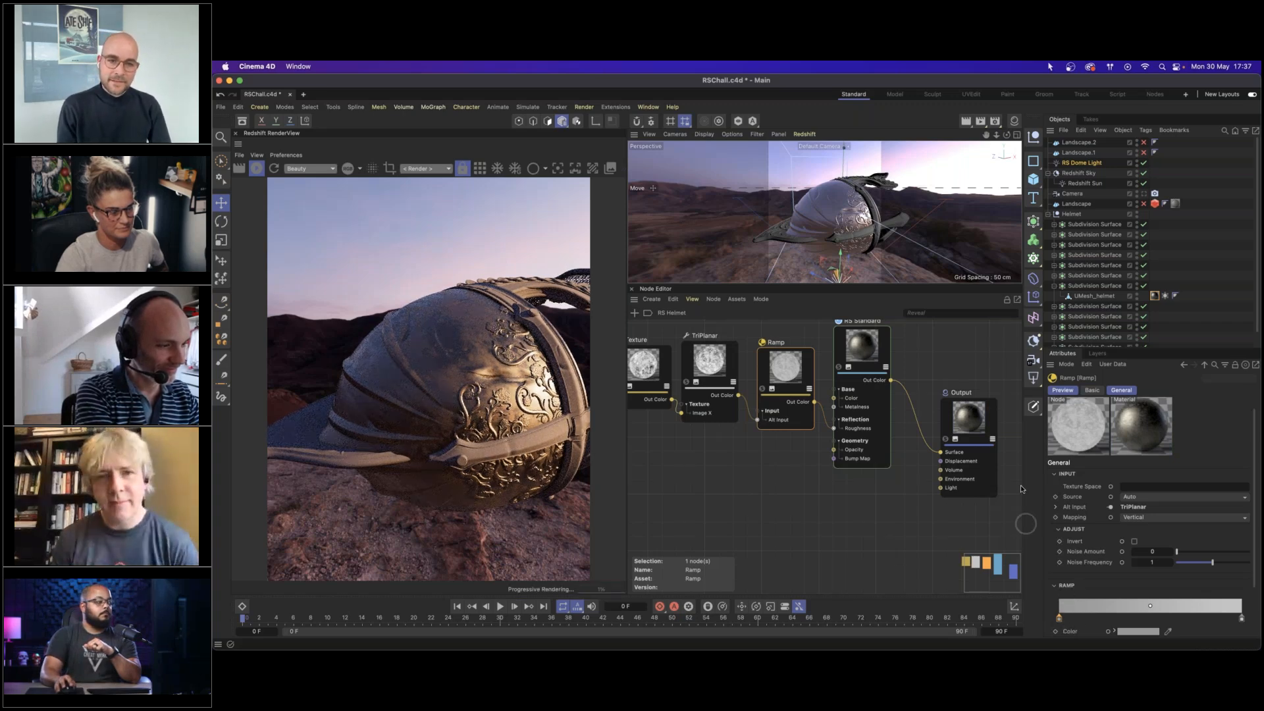
Add a Bump Map node below the Ramp, fed by the TriPlanar's Out Color, and connect it to the RS Standard's Bump Map.
left_click_drag(861, 346, 874, 347)
left_click_drag(703, 358, 647, 353)
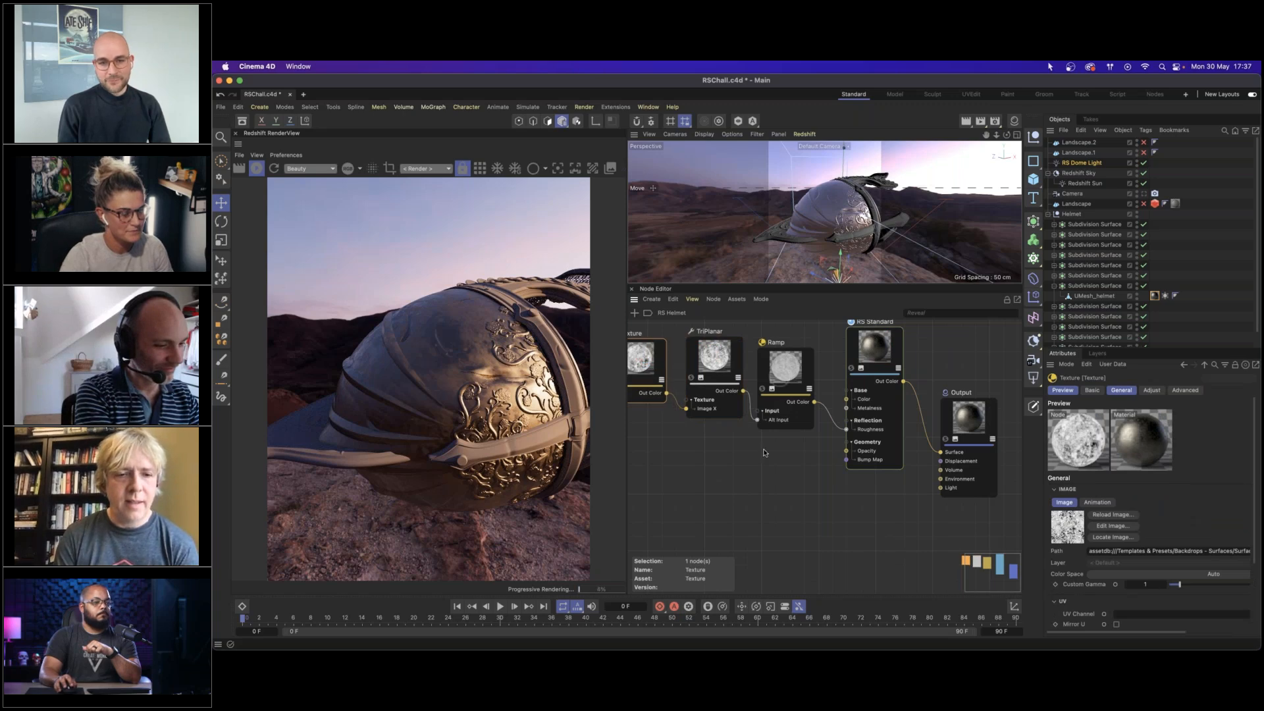
double_click(775, 470)
type("bump")
left_click_drag(809, 366, 759, 446)
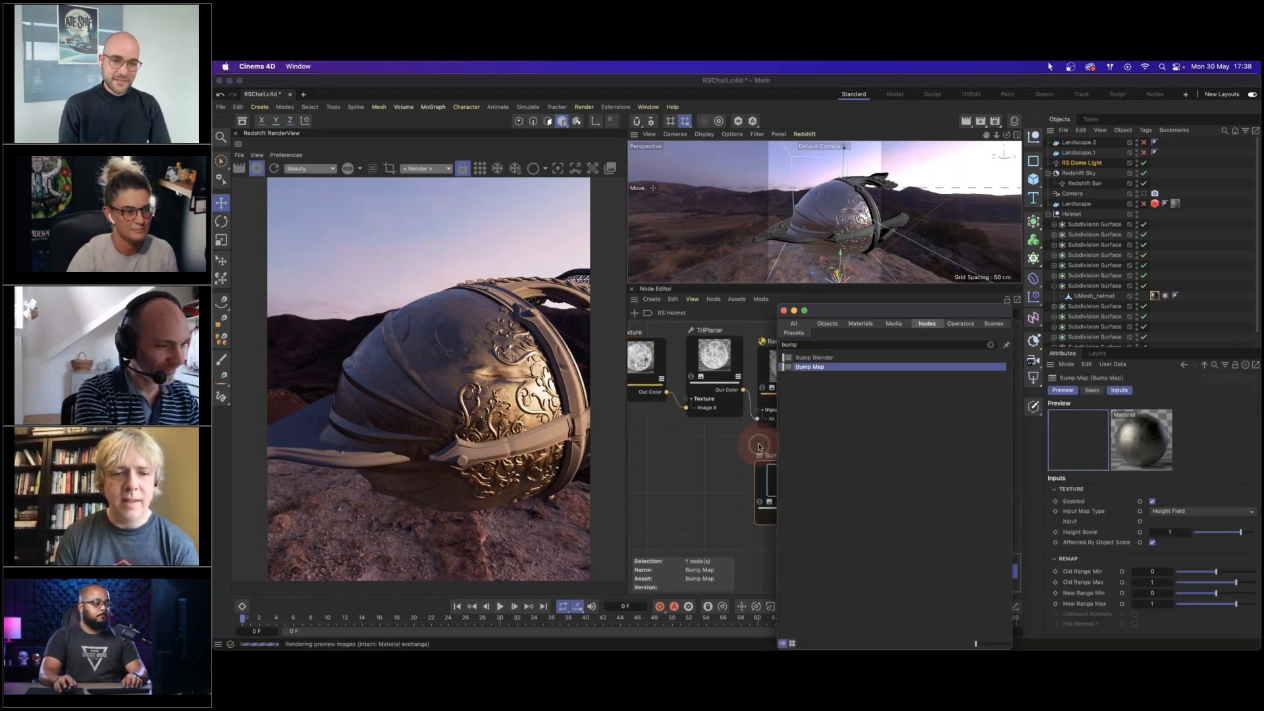
left_click_drag(743, 391, 793, 464)
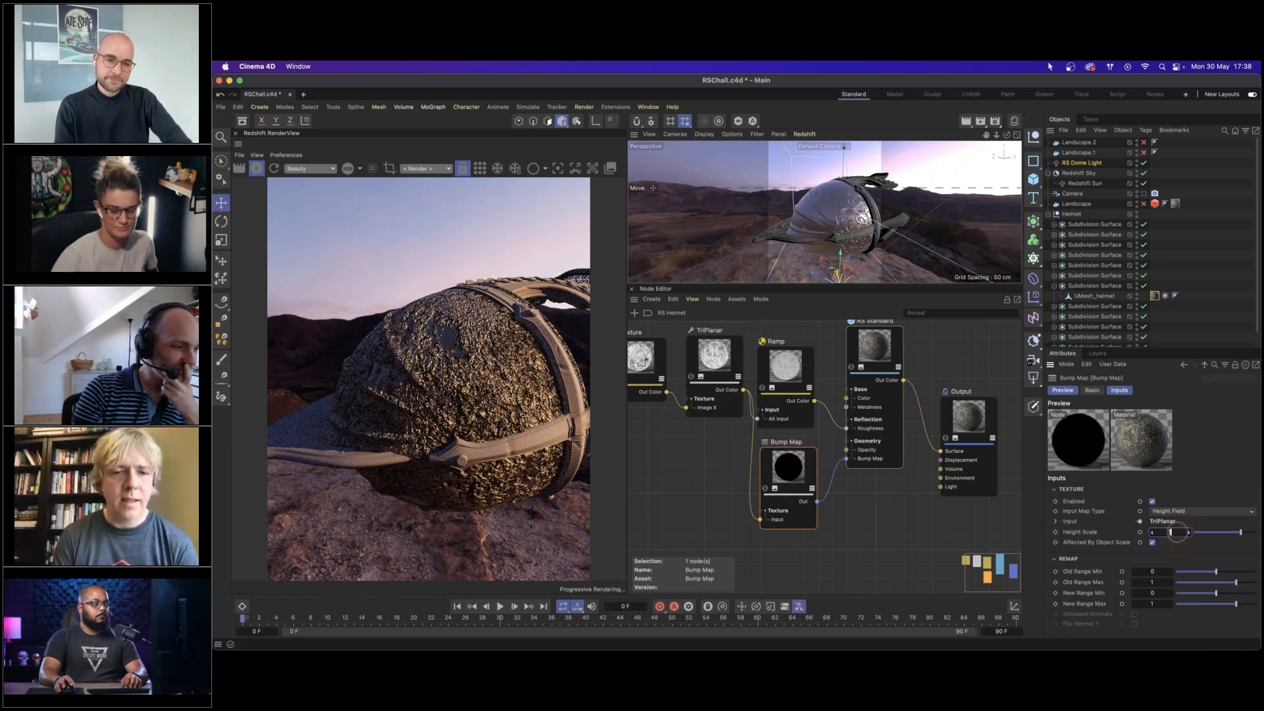
Set the Bump Map node's Height Scale to 0.05.
type("0.1")
key("Return")
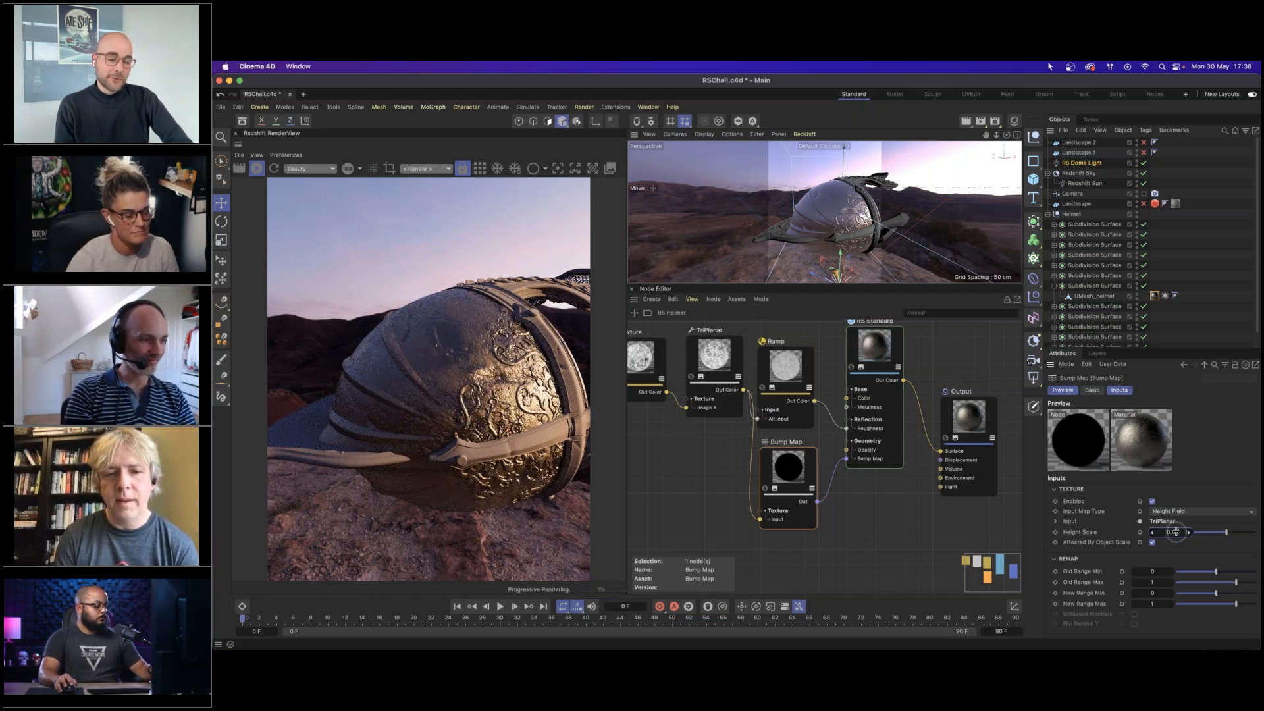
left_click(1176, 532)
type("0.05")
key("Return")
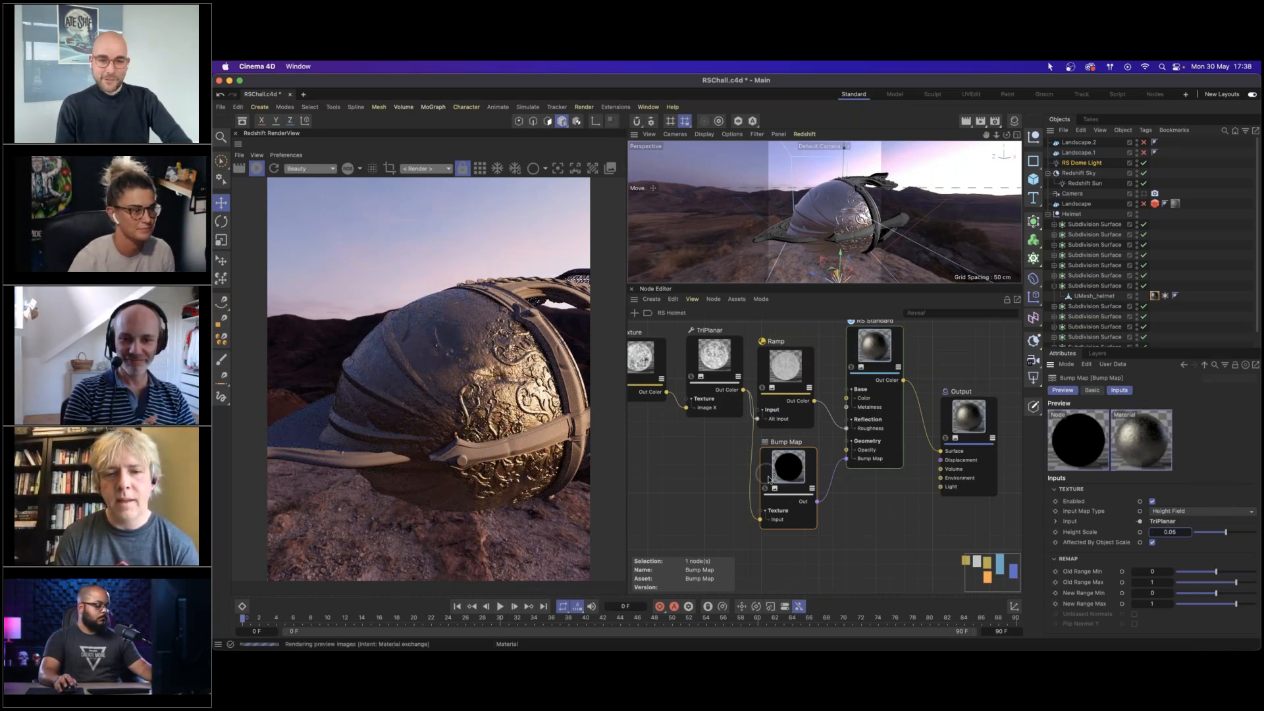
Space out the node graph by shifting the texture and TriPlanar nodes away from the Ramp and the Output away from the RS Standard.
left_click_drag(650, 422, 705, 353)
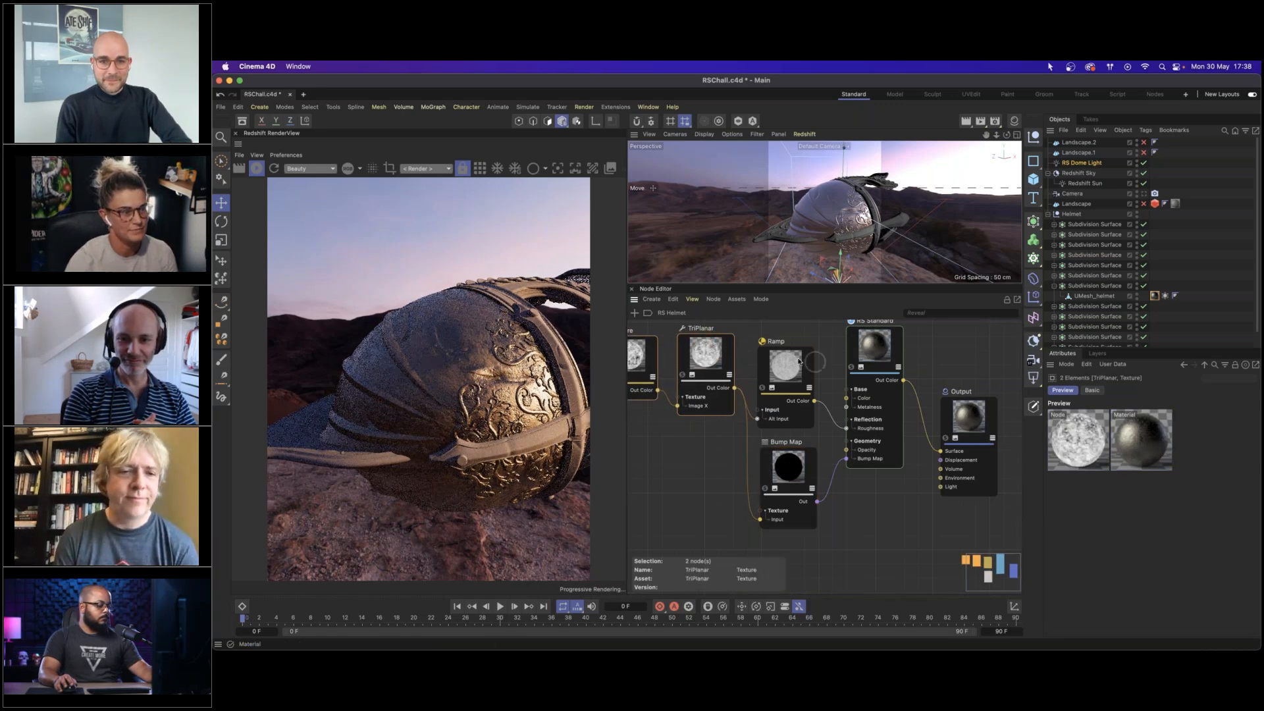
left_click_drag(803, 474, 801, 470)
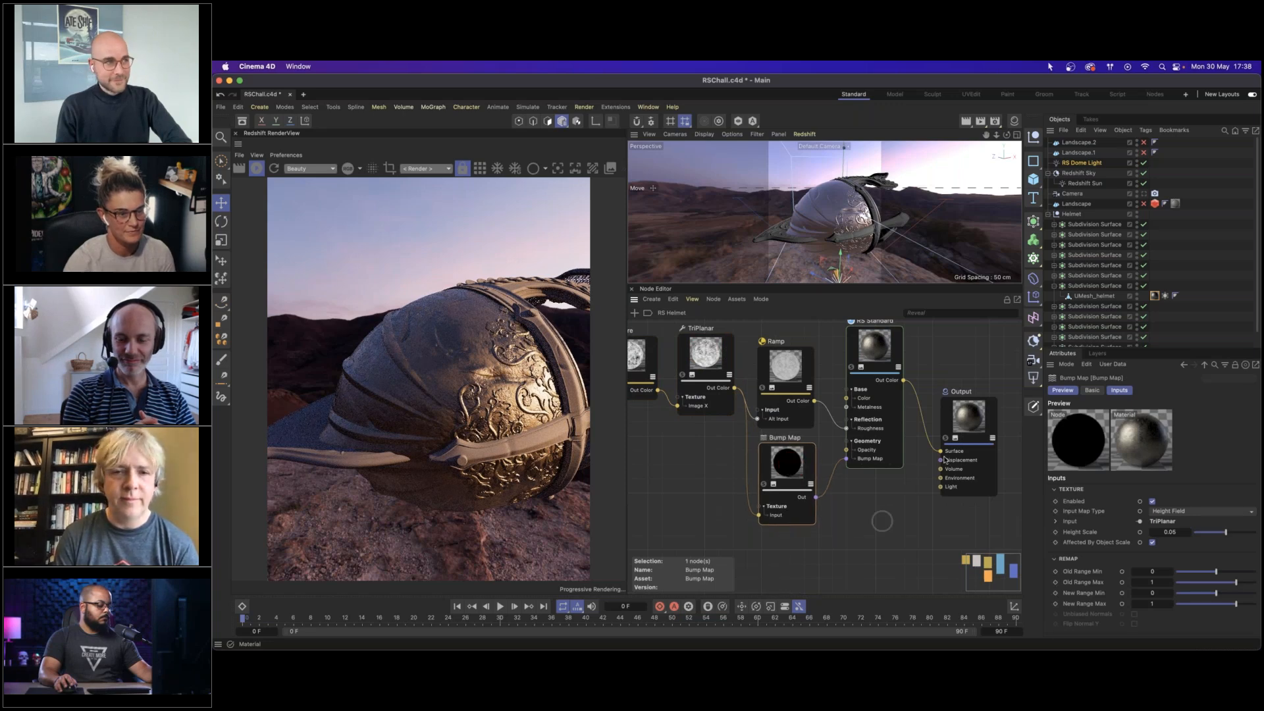
left_click_drag(969, 423, 988, 431)
middle_click_drag(919, 514, 872, 497)
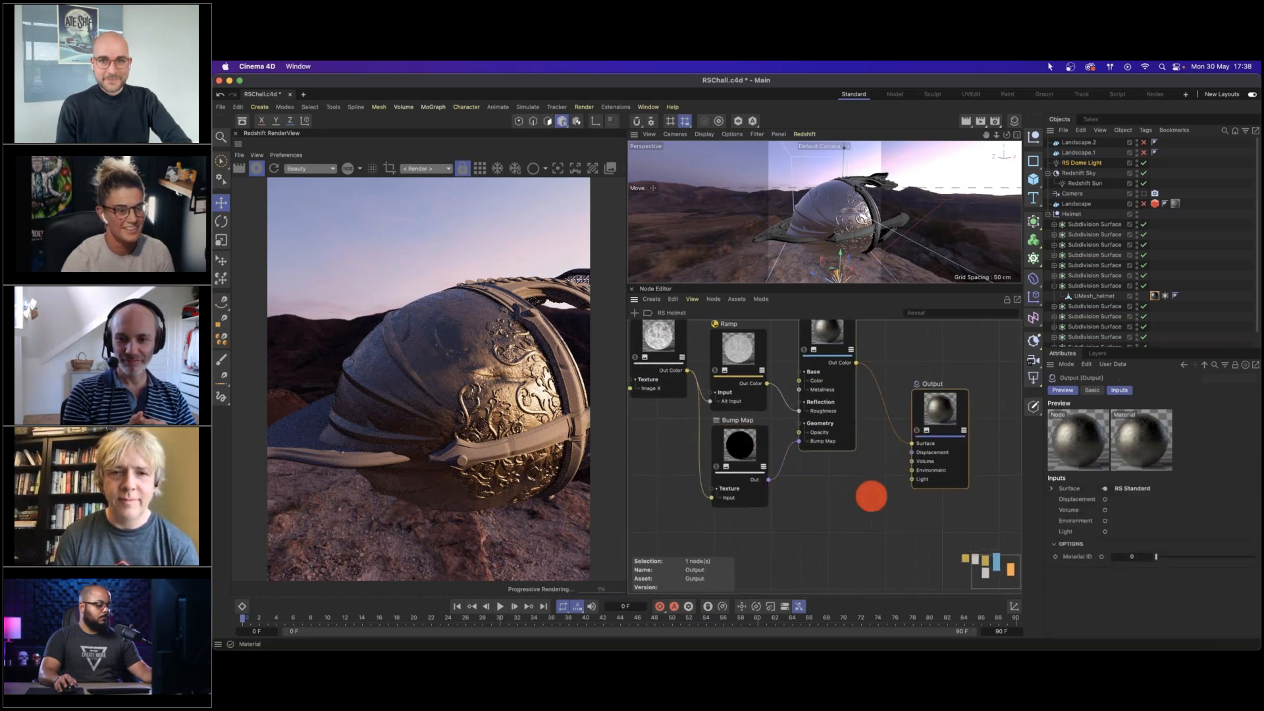
left_click_drag(942, 404, 971, 409)
left_click(828, 339)
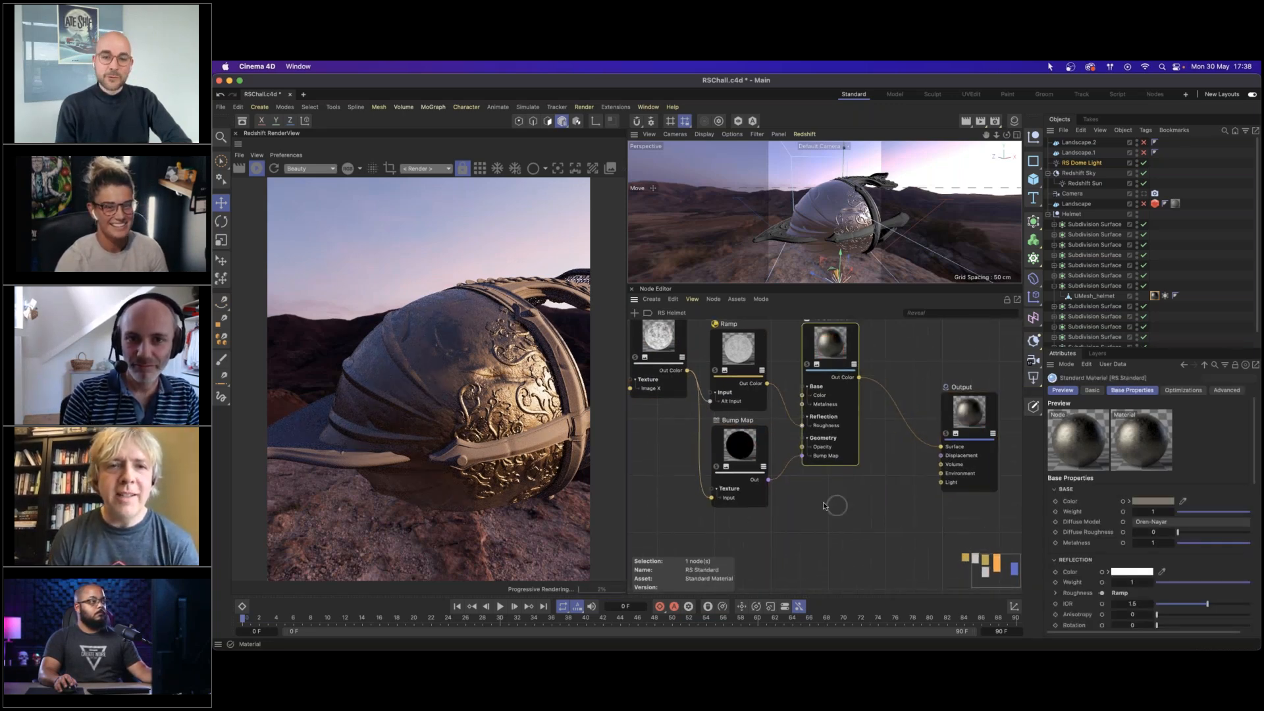
middle_click_drag(835, 502, 820, 506)
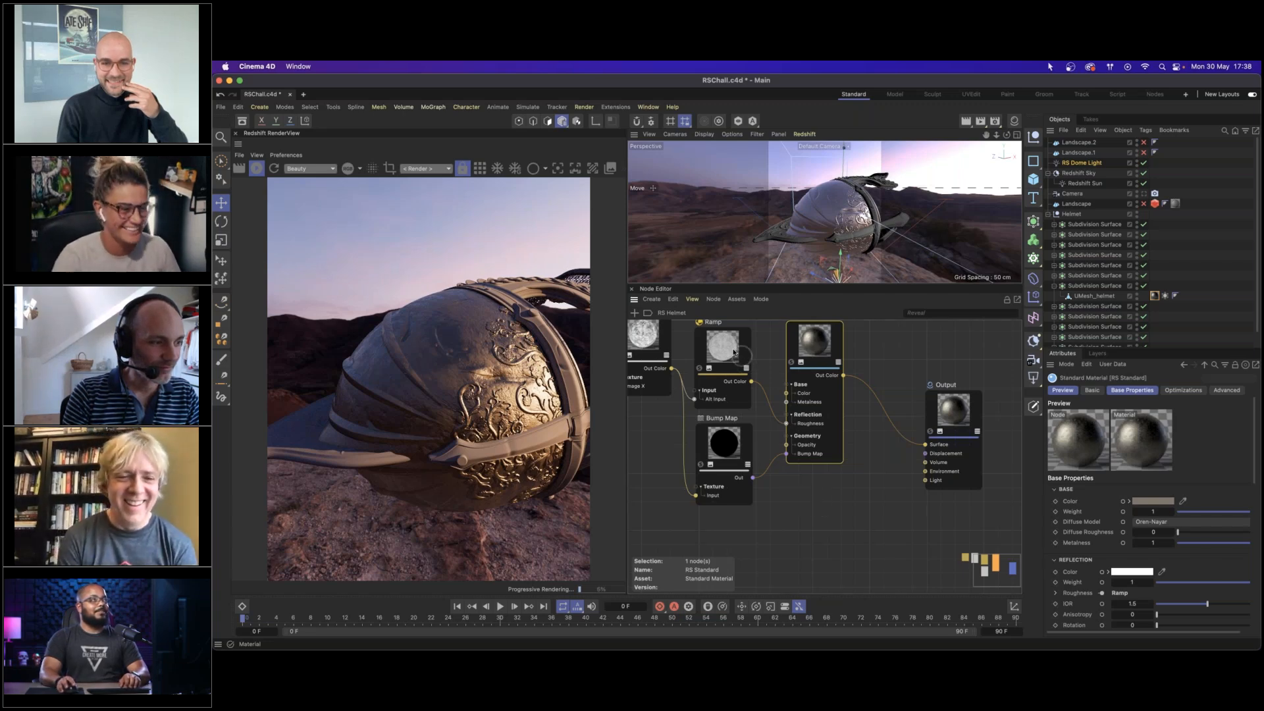
left_click(739, 348)
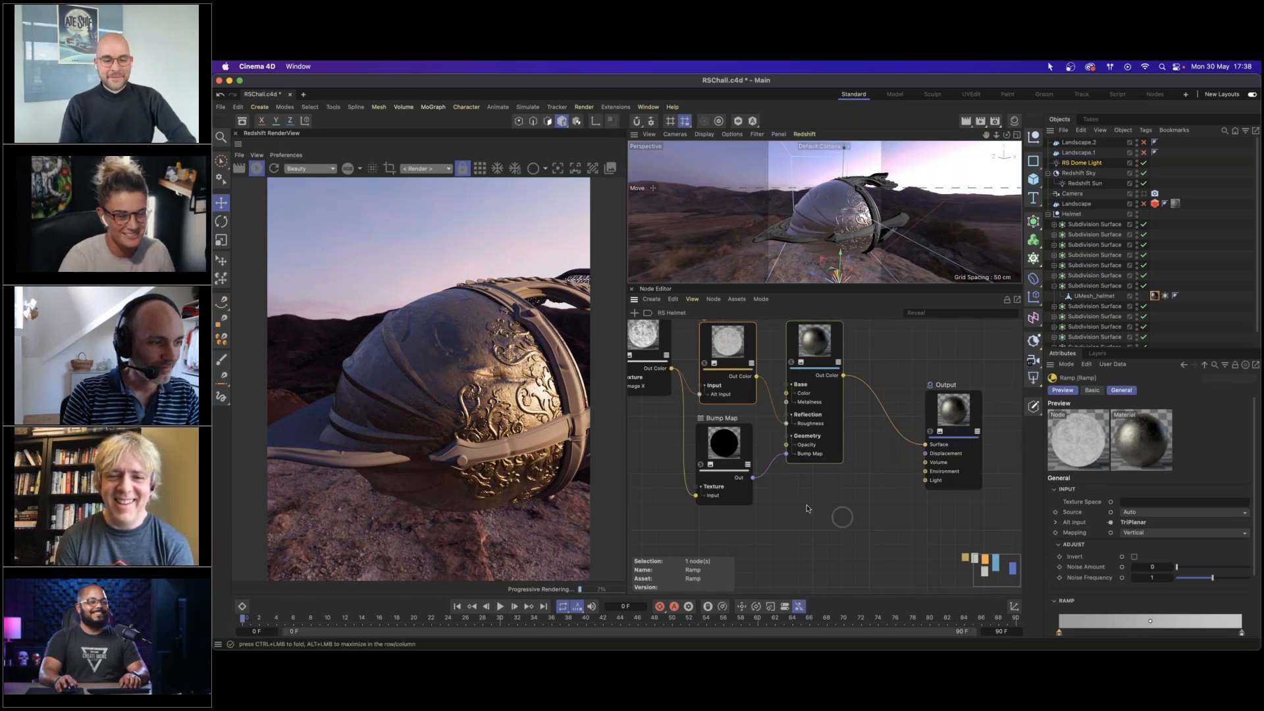
left_click_drag(954, 408, 977, 416)
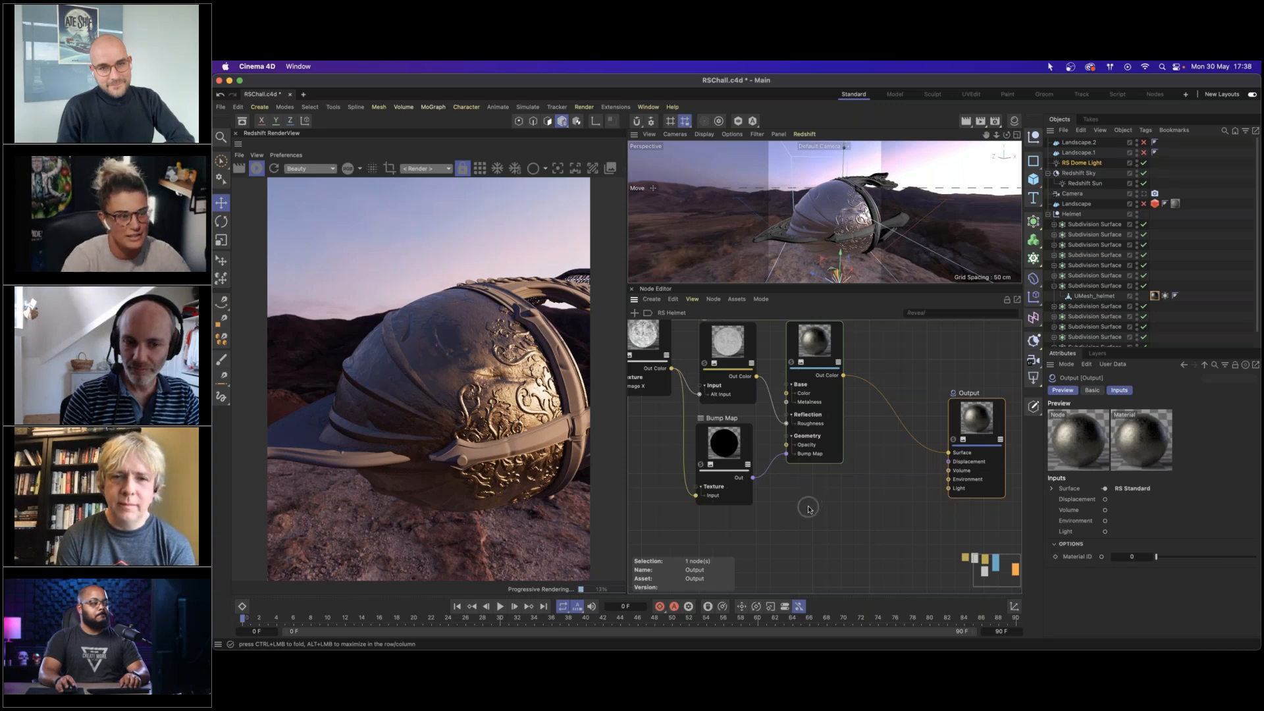
middle_click_drag(866, 384, 899, 409)
Review the settings of the RS Standard, dirt texture, Bump Map and Ramp nodes that drive the metal's roughness and bump.
left_click(859, 373)
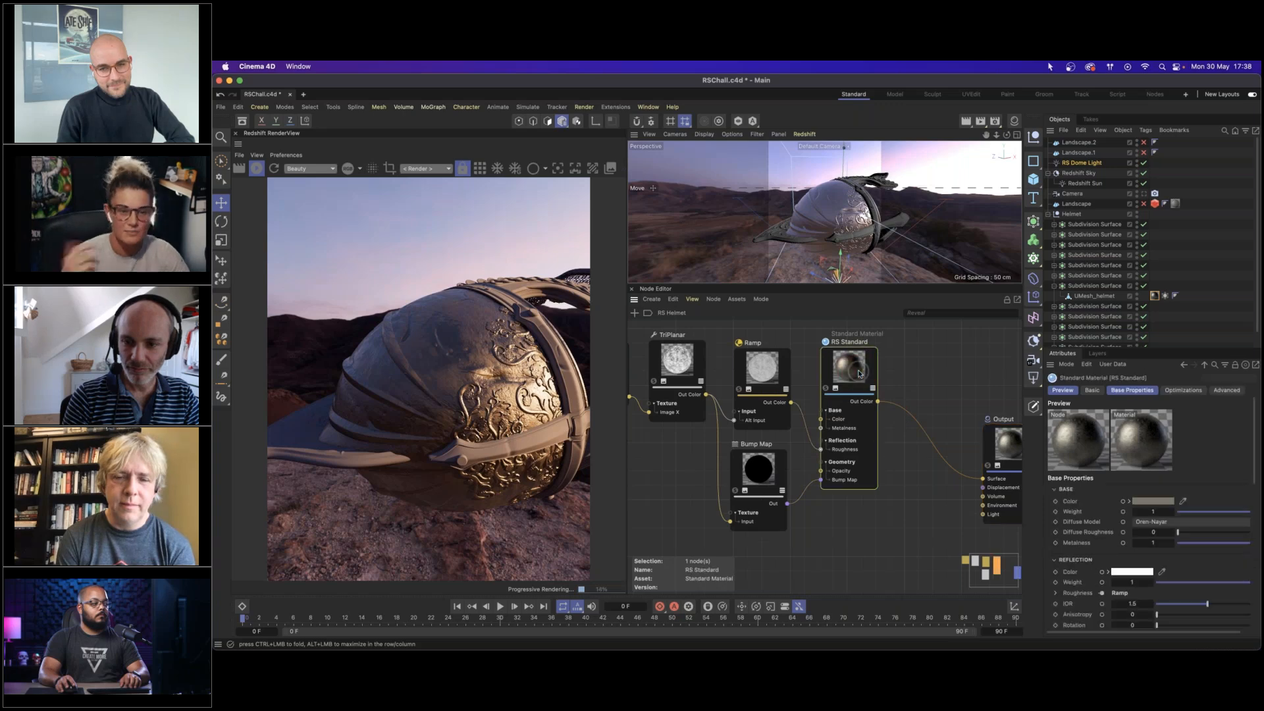
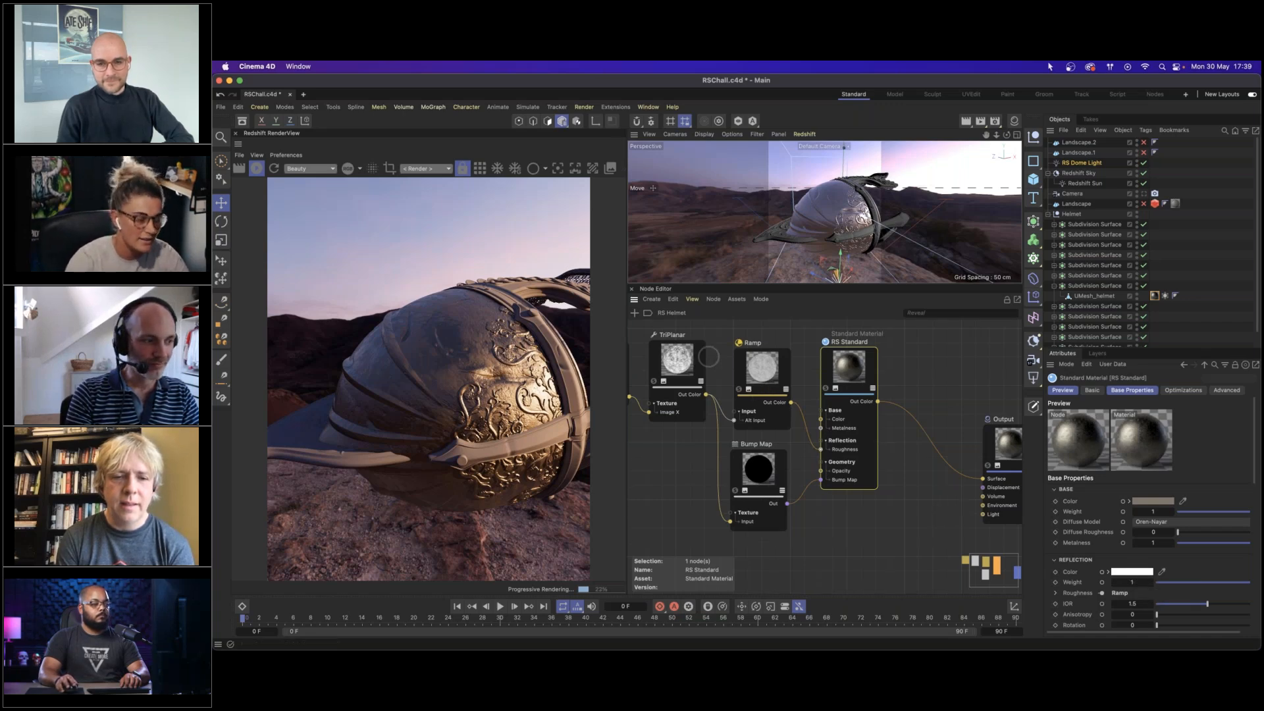
middle_click_drag(629, 330, 769, 331)
left_click(690, 370)
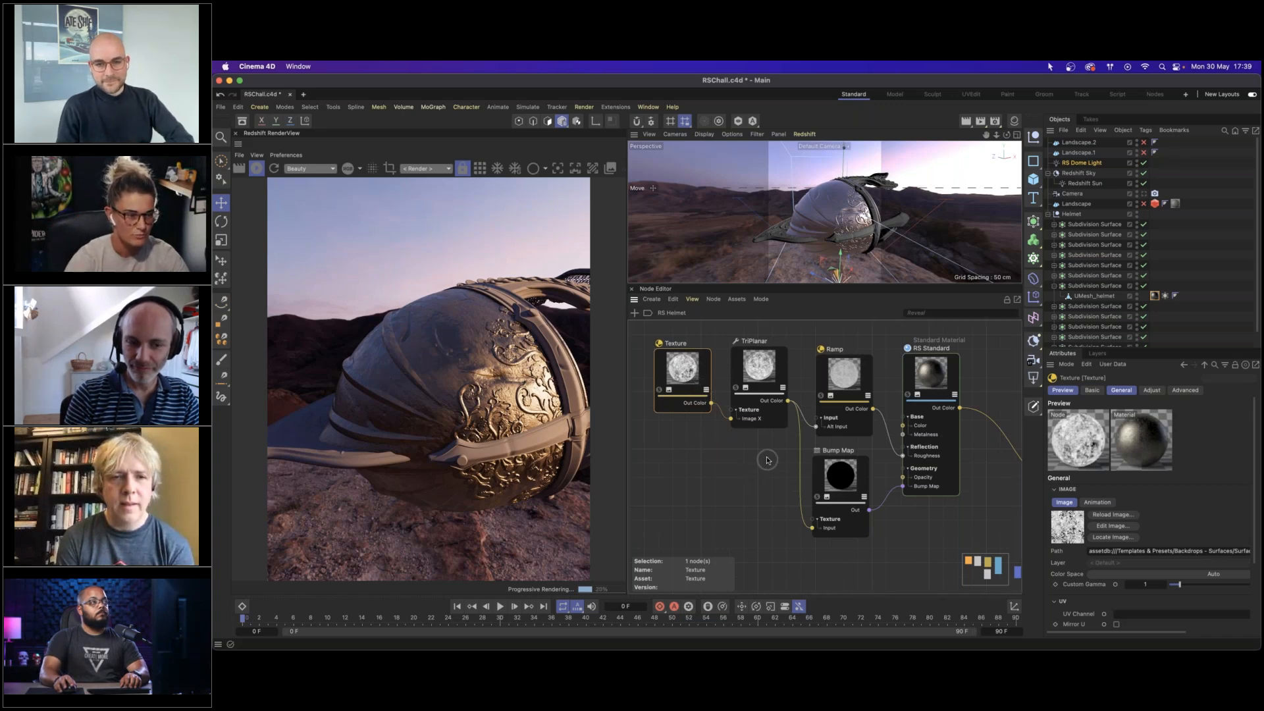
middle_click_drag(772, 465, 741, 456)
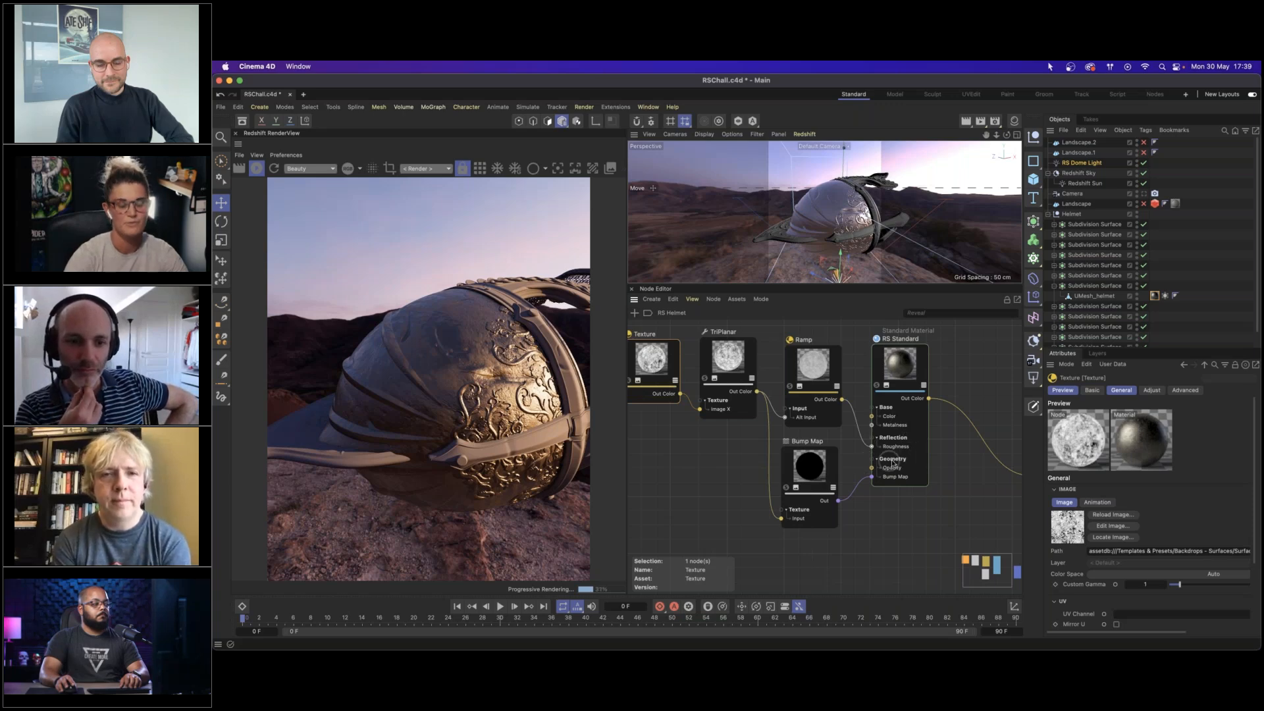
left_click(815, 469)
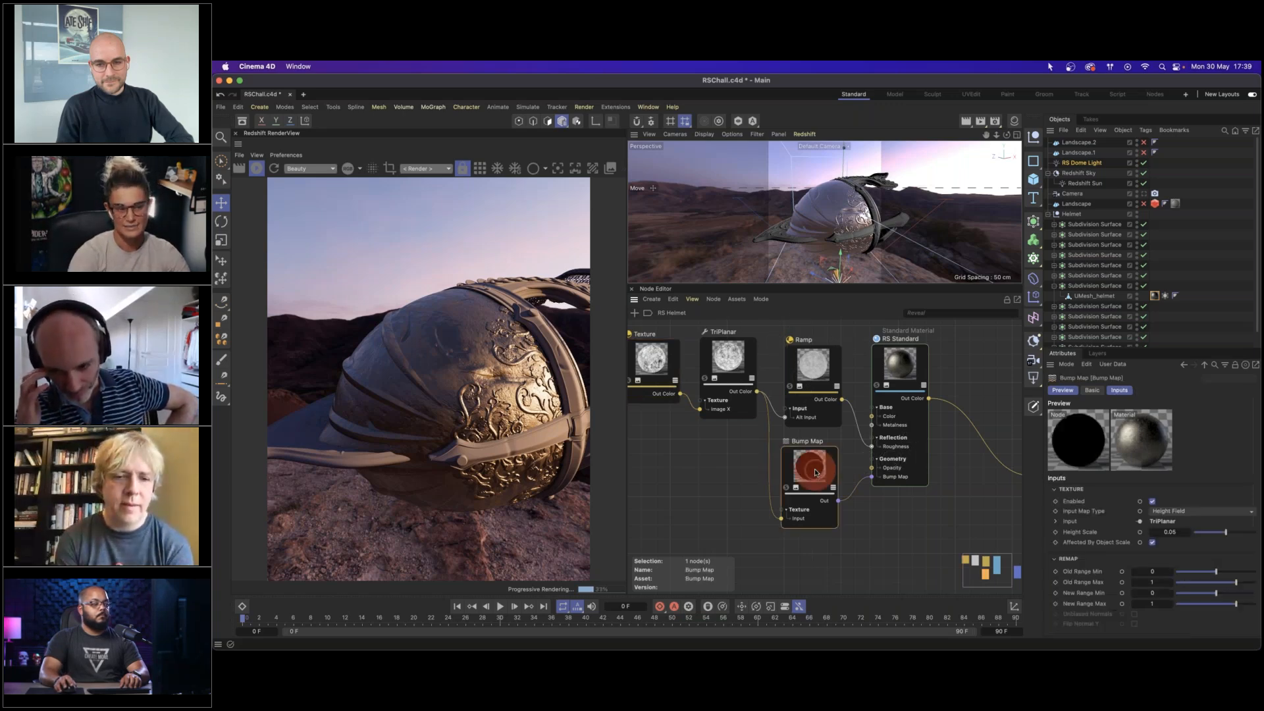
left_click(805, 380)
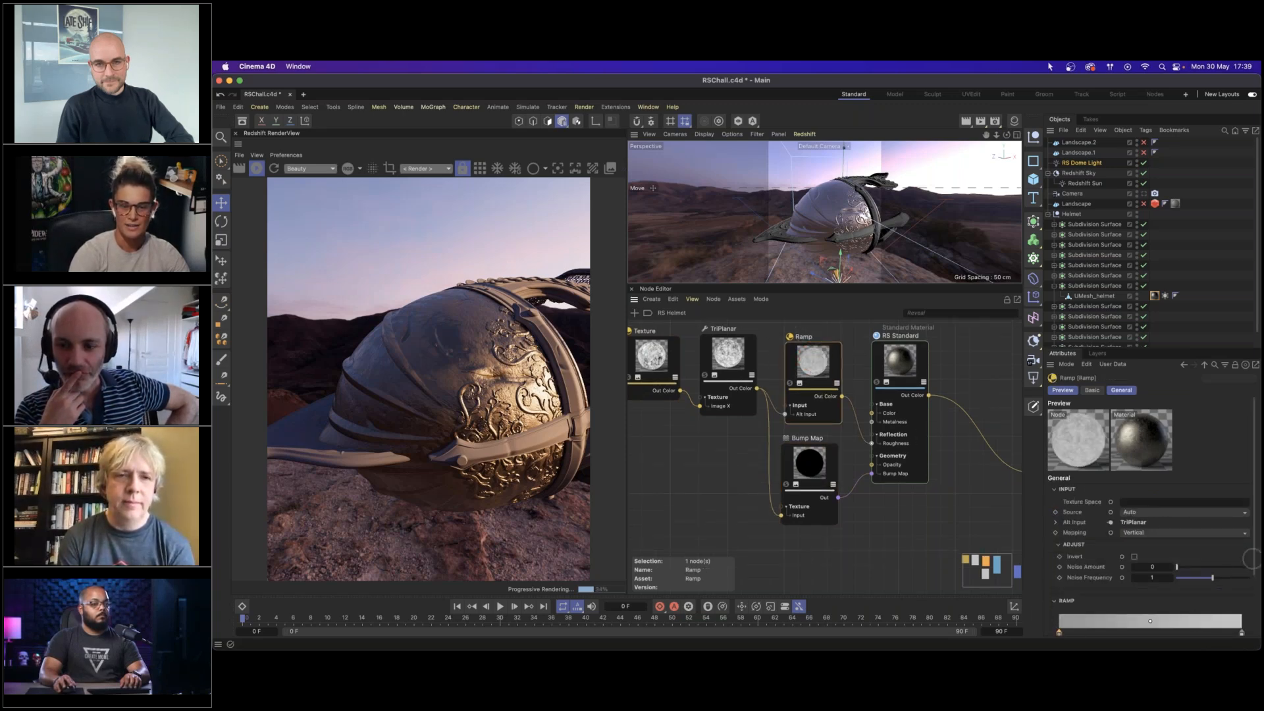
scroll(1200, 582, "down", 2)
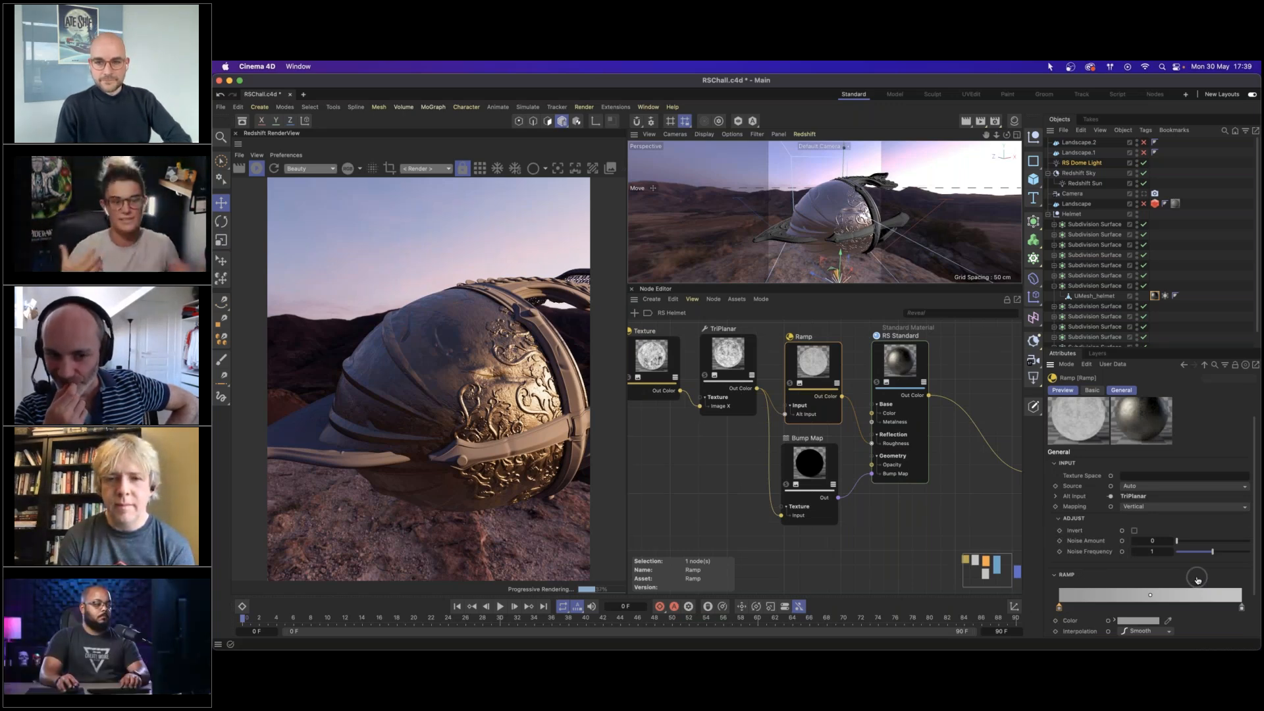
left_click(913, 362)
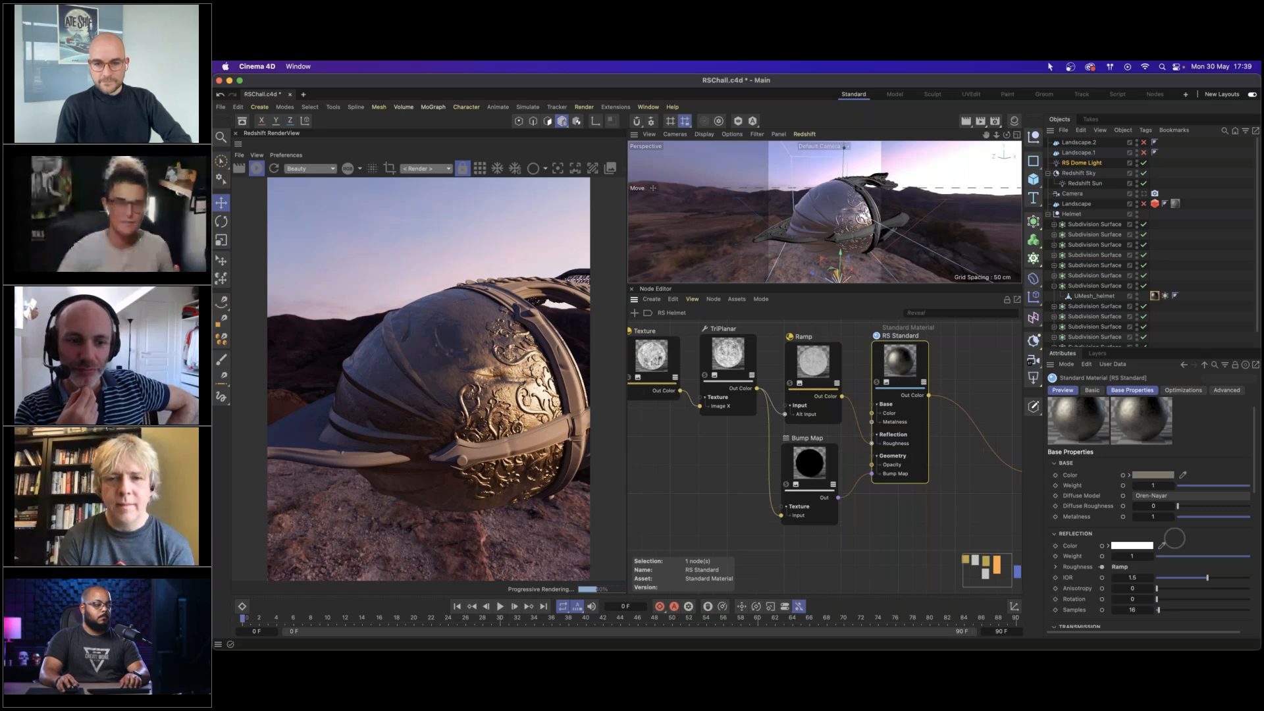
left_click(817, 367)
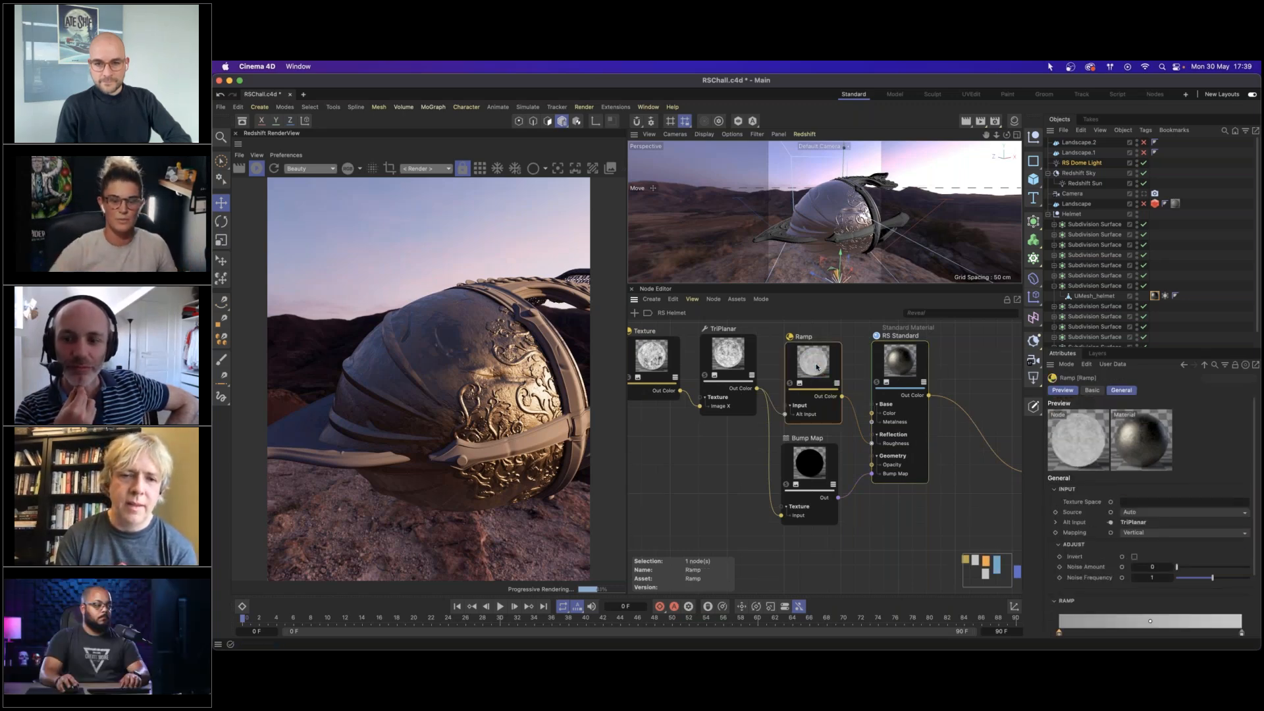
scroll(1172, 601, "down", 2)
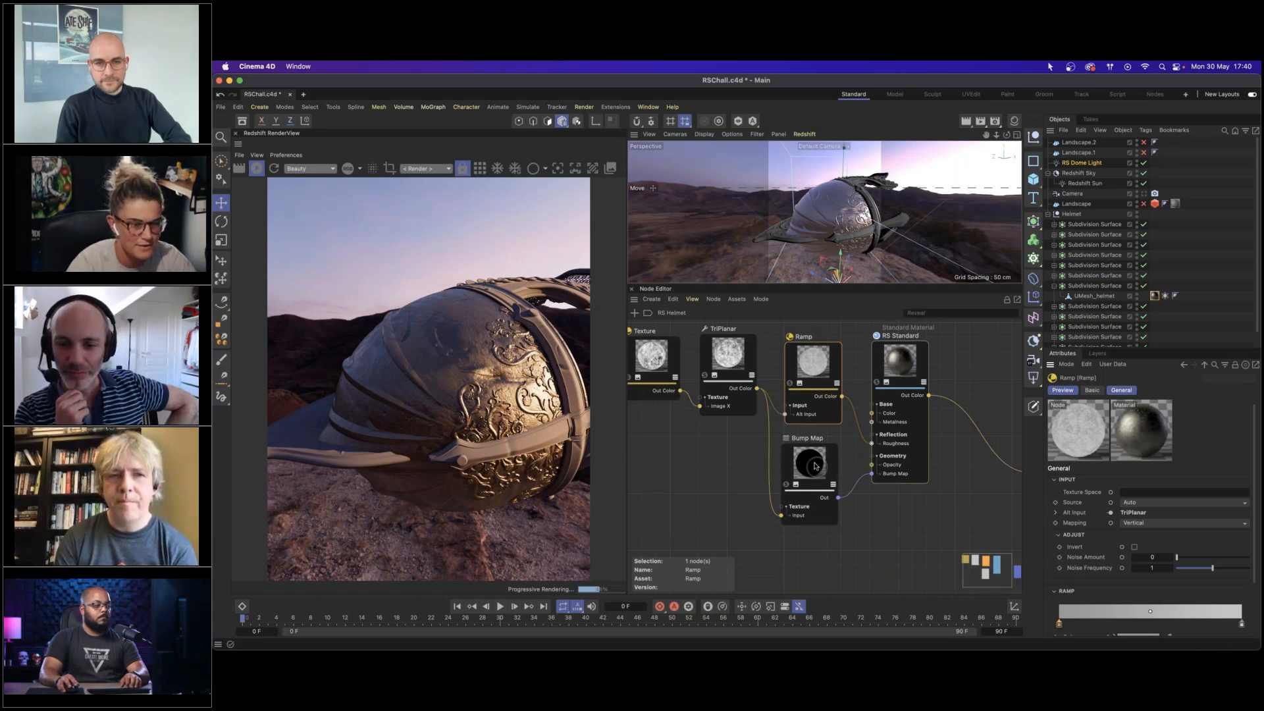
Insert a Material Blender node between the RS Standard and the Output, with the RS Standard as base material, and space the nodes out.
middle_click_drag(927, 502, 848, 490)
double_click(810, 517)
type("mater")
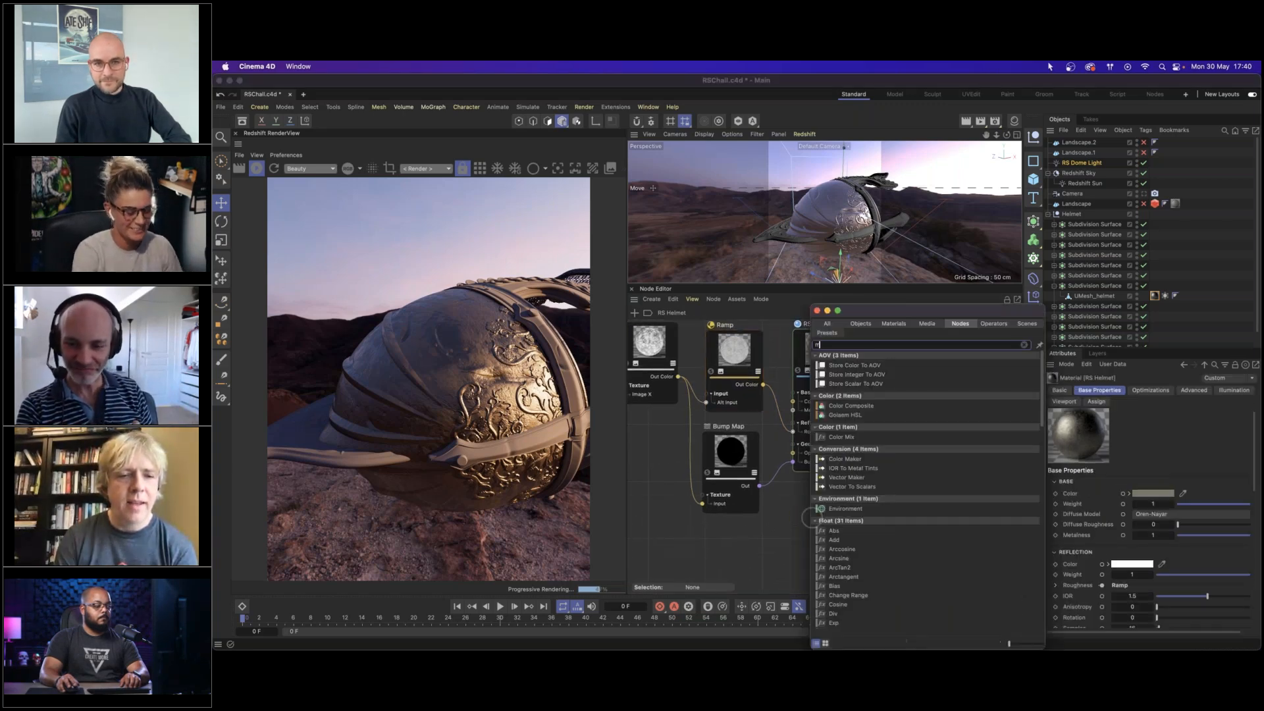
left_click_drag(929, 311, 1084, 313)
left_click_drag(1011, 386, 894, 394)
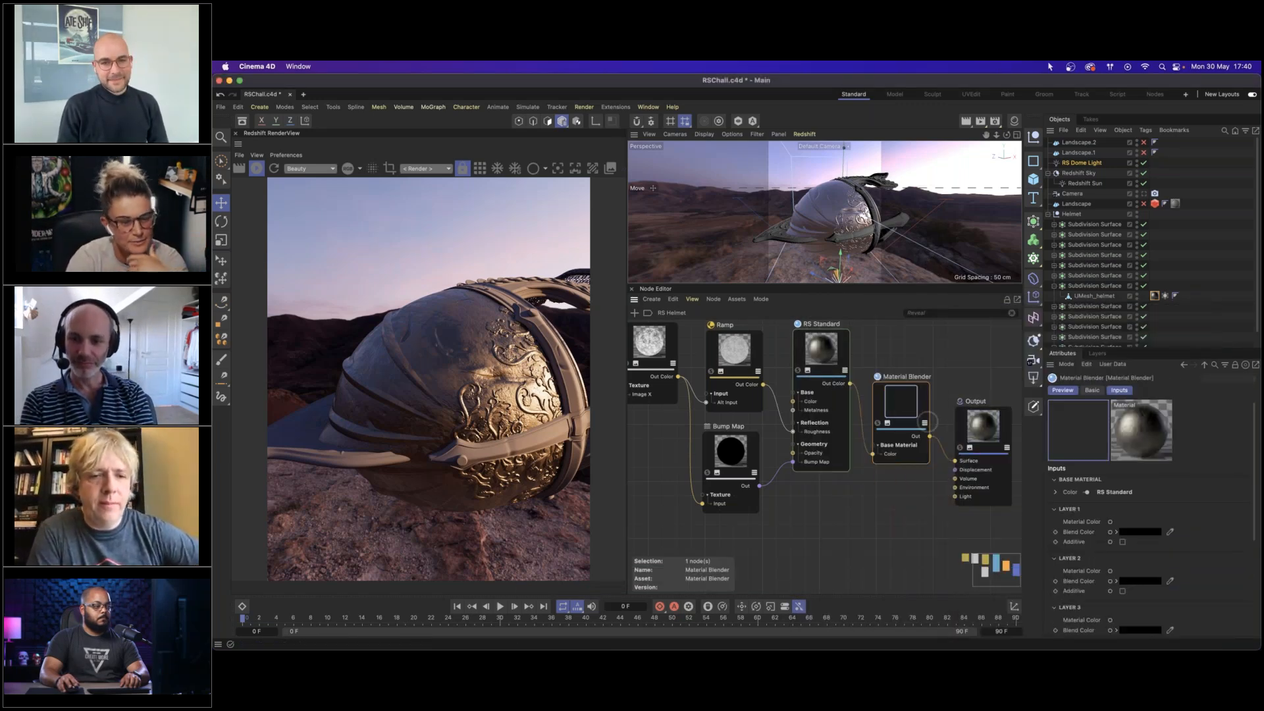
left_click_drag(967, 428, 987, 429)
left_click_drag(897, 403, 906, 401)
Duplicate the RS Standard node below the original and change the copy's base color to a slightly lighter grey with 14% saturation.
left_click(821, 362)
left_click_drag(821, 363, 821, 528, "ctrl")
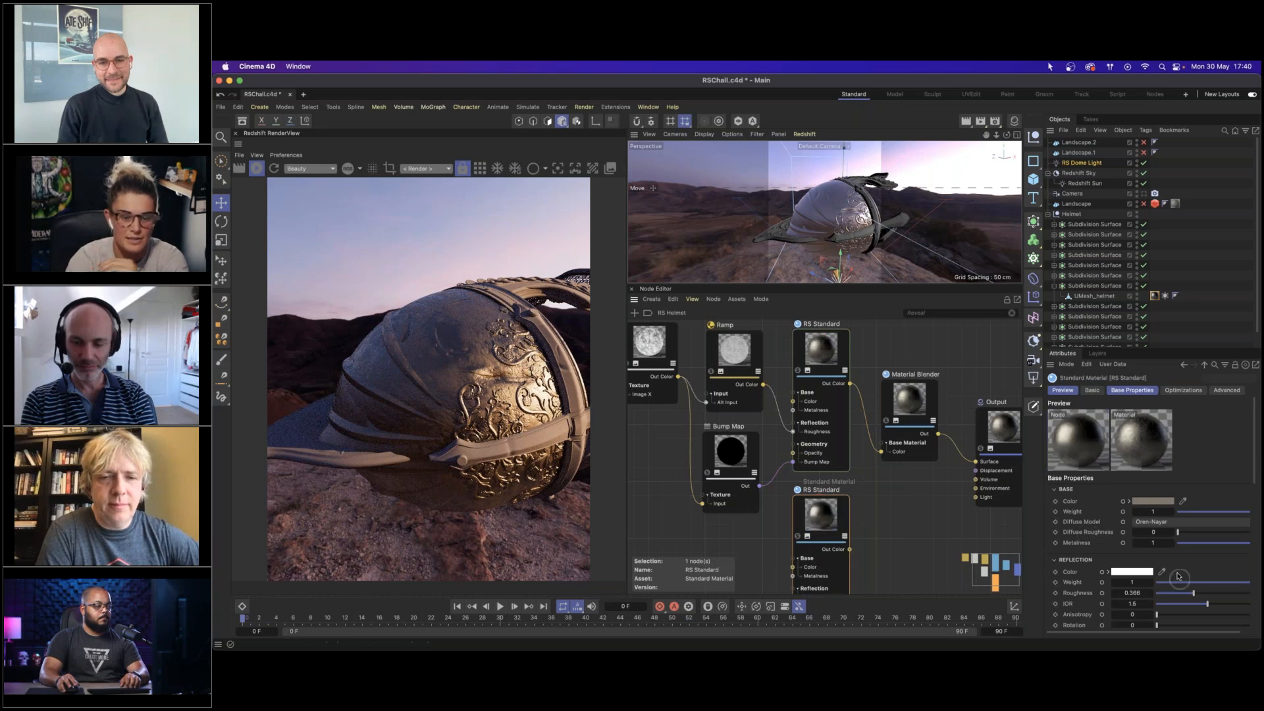
left_click(1149, 502)
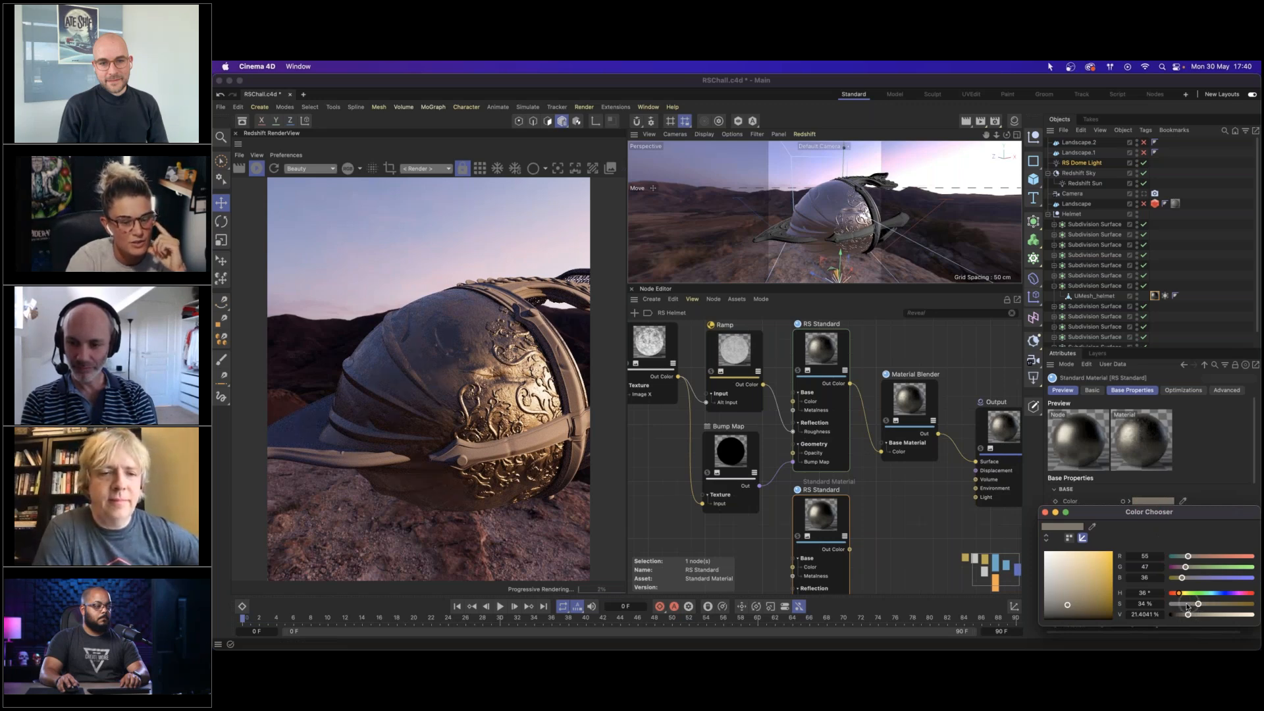
left_click_drag(1185, 607, 1190, 615)
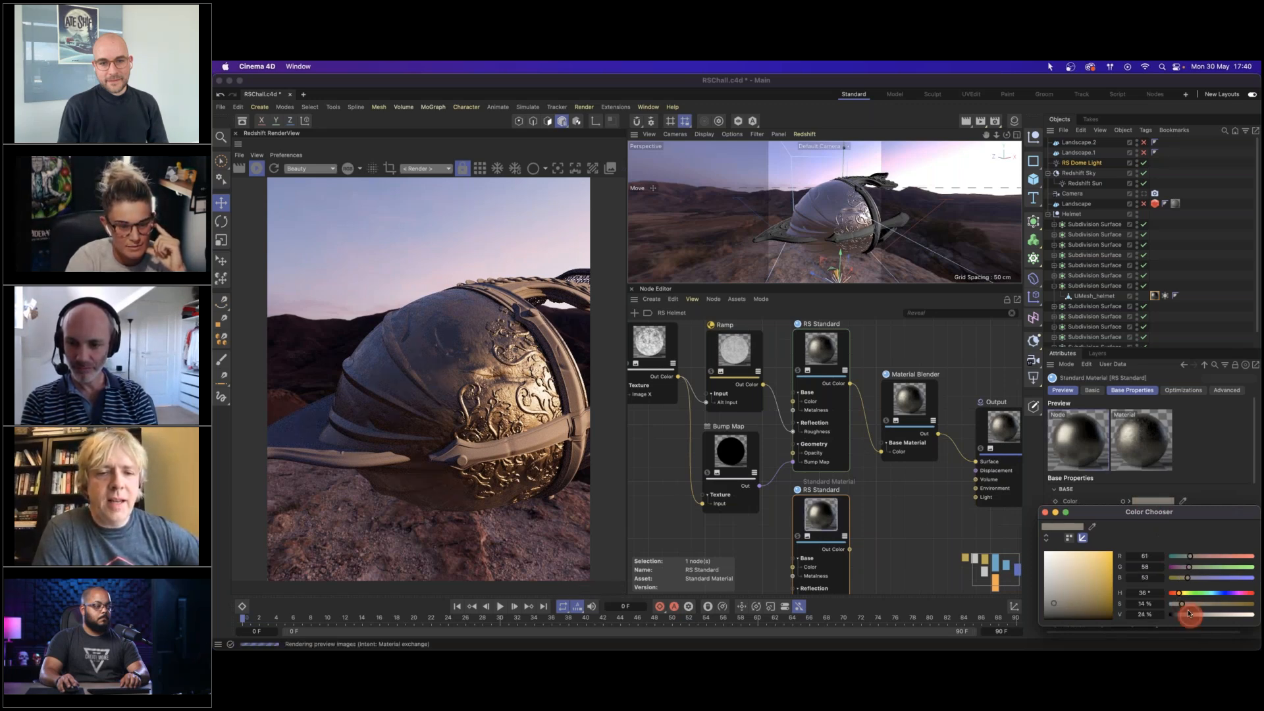
left_click(1047, 514)
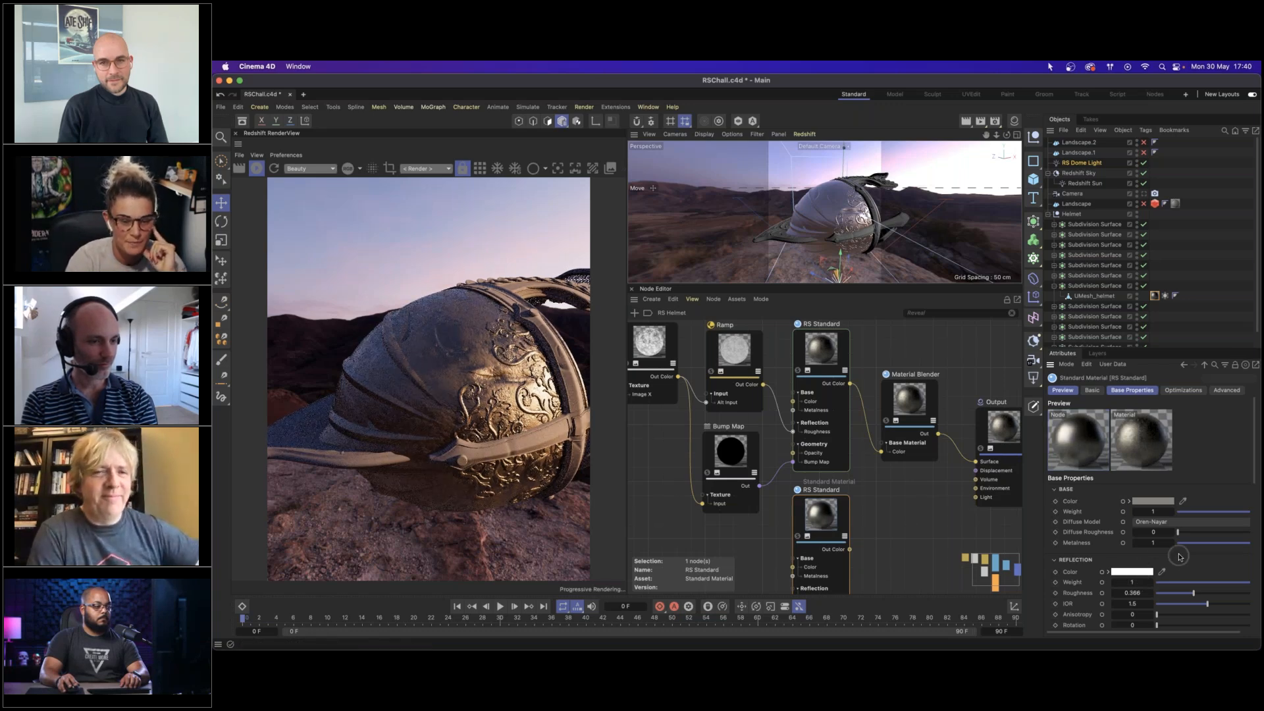
Set the second RS Standard's reflection roughness to 0.595 and connect its output to the Material Blender's Layer 1 Material Color.
left_click_drag(1193, 593, 1228, 593)
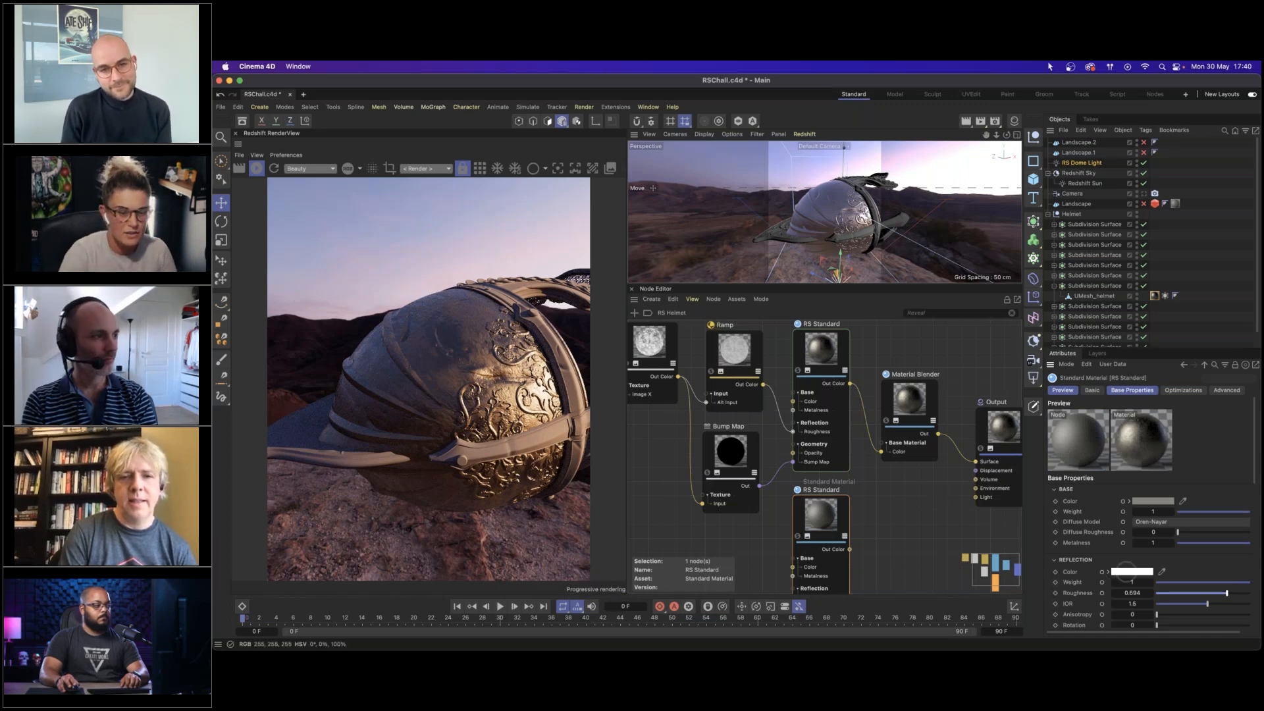
left_click(1218, 595)
middle_click_drag(899, 493, 877, 481)
left_click_drag(947, 483, 910, 365)
left_click(822, 504)
left_click_drag(798, 514, 901, 369)
mouse_move(925, 395)
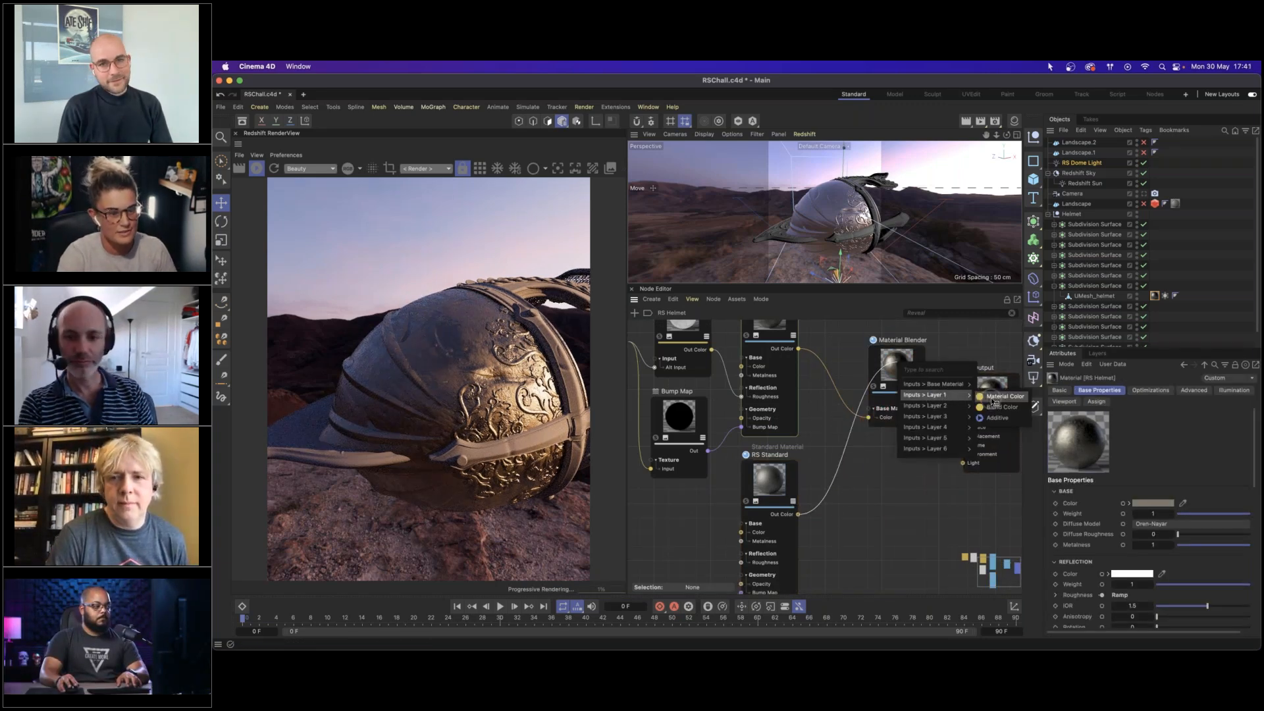
left_click(991, 397)
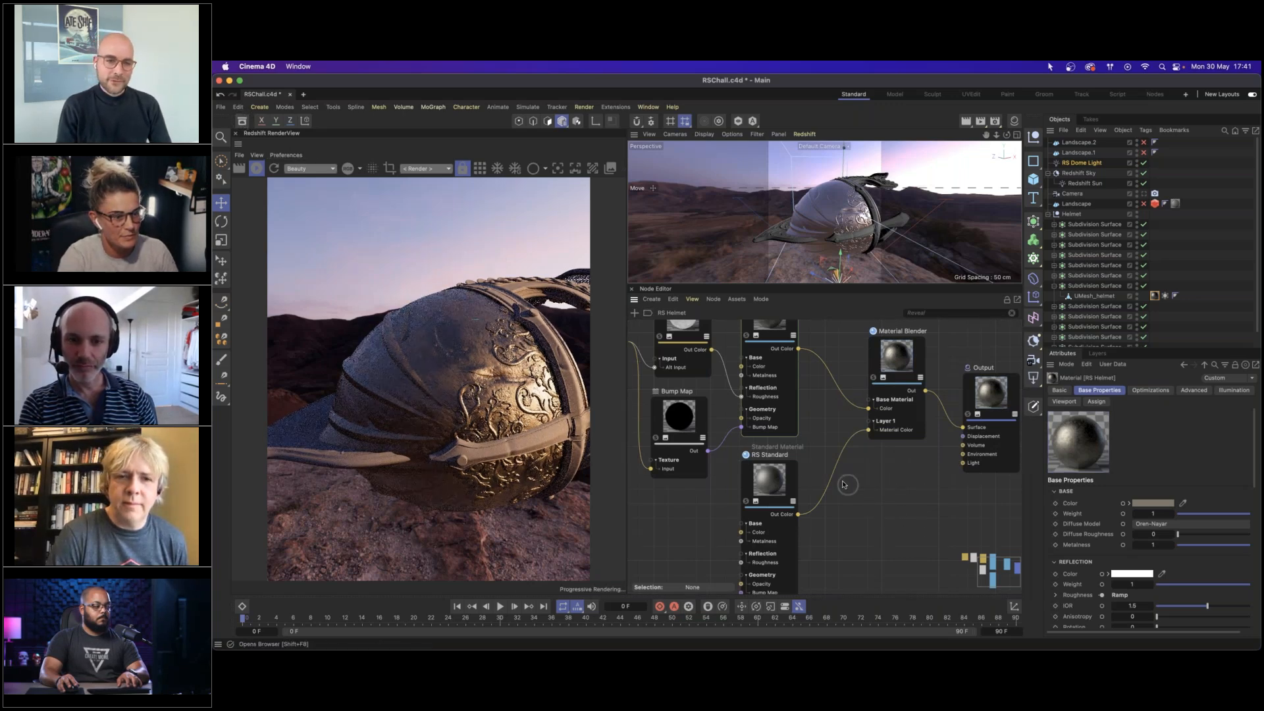
Search all assets for "scratch" and add nondirectional_scratches.png to the node graph as a texture.
double_click(873, 502)
type("scratch")
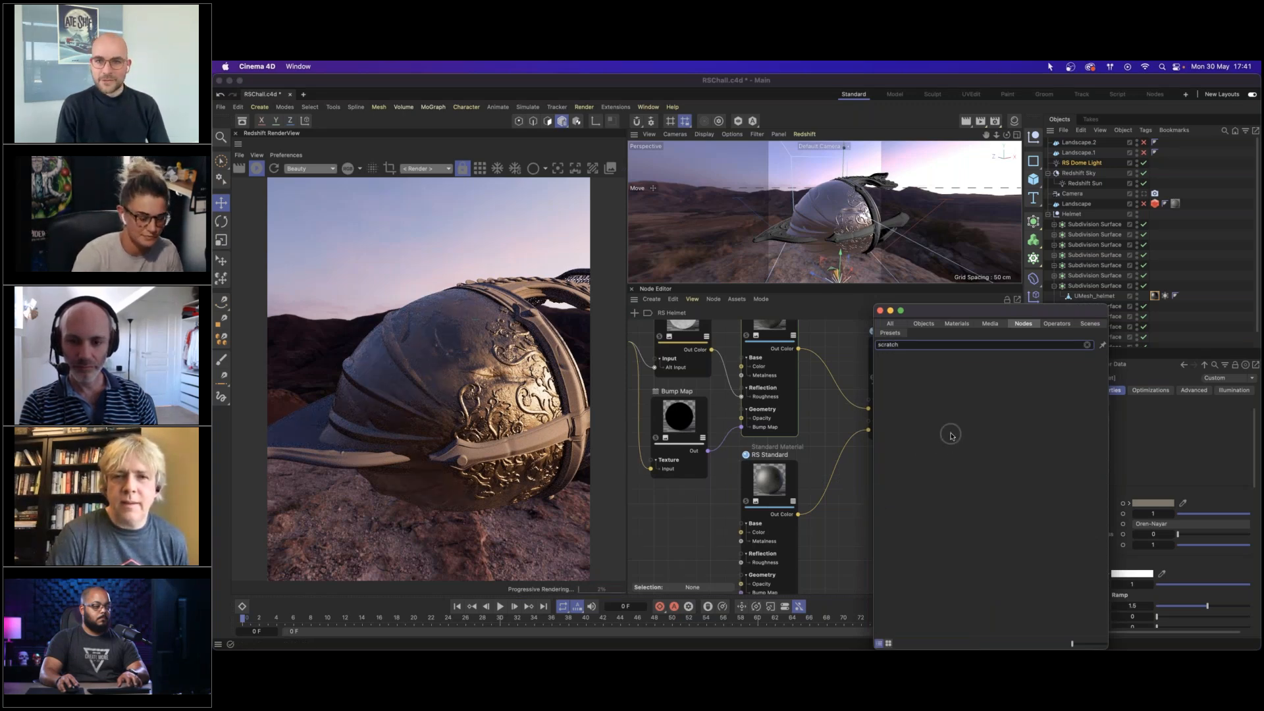
left_click(899, 323)
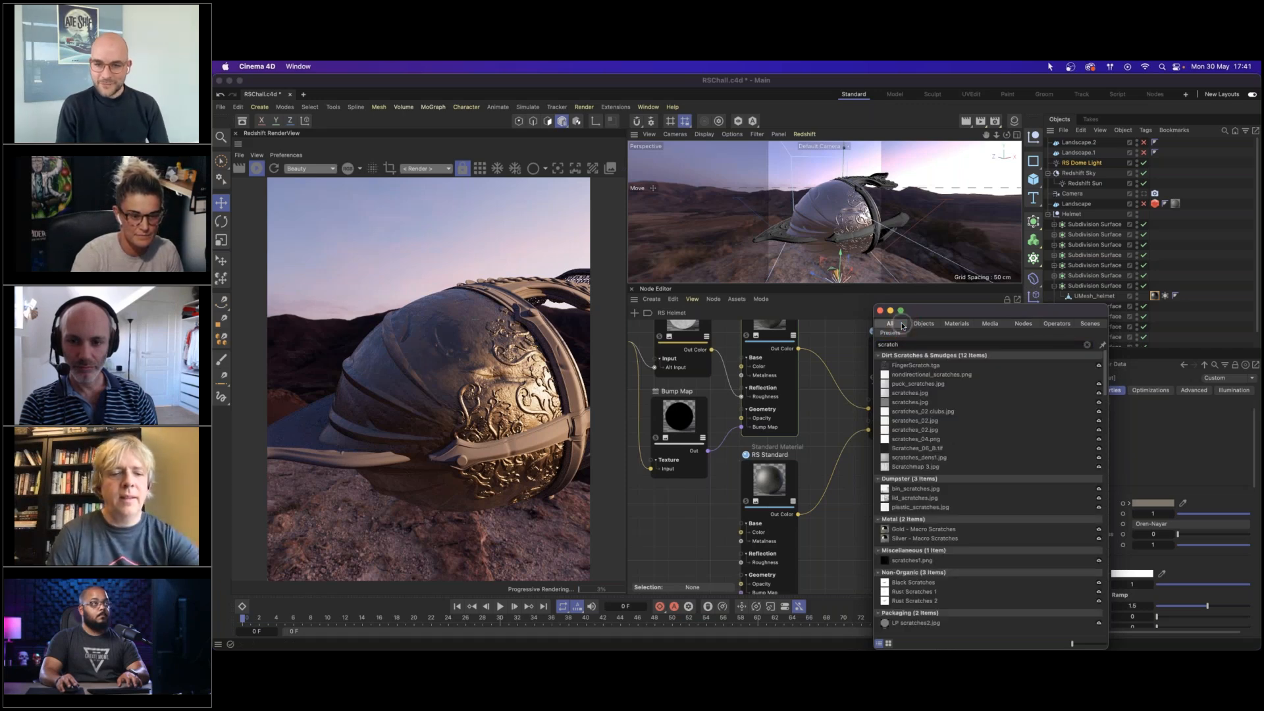
left_click_drag(1005, 318, 878, 191)
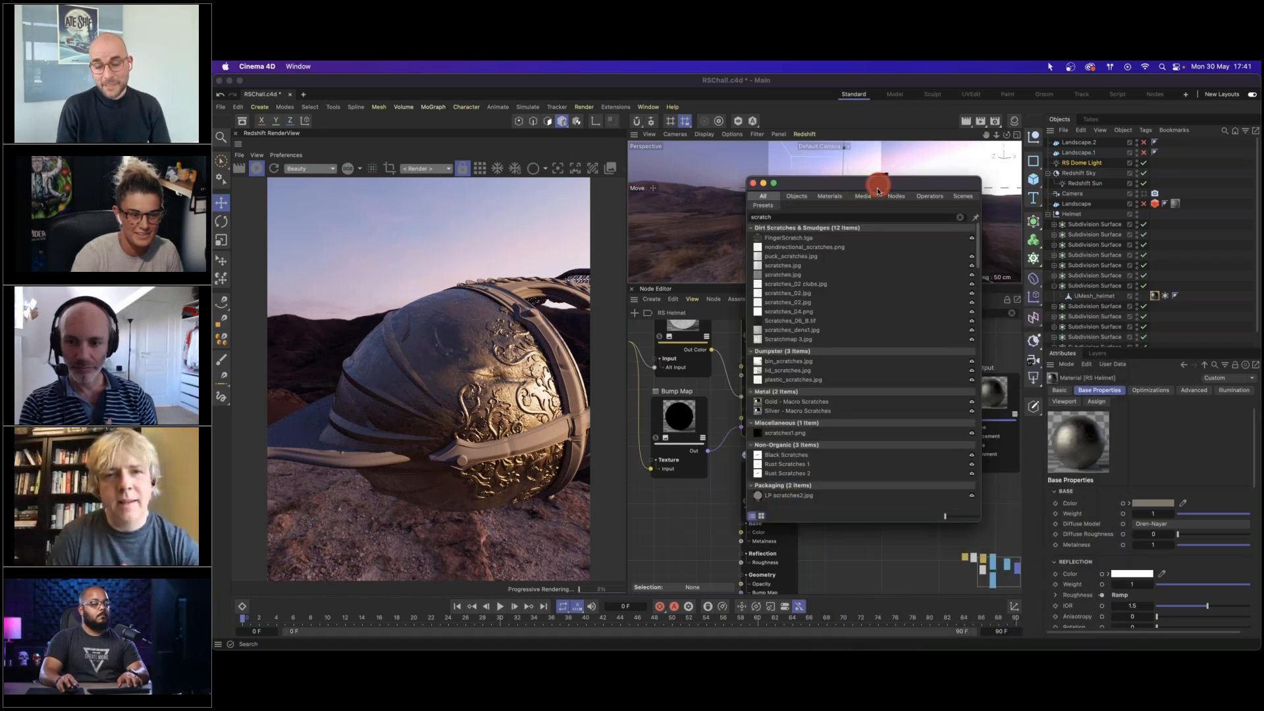
left_click_drag(946, 517, 962, 518)
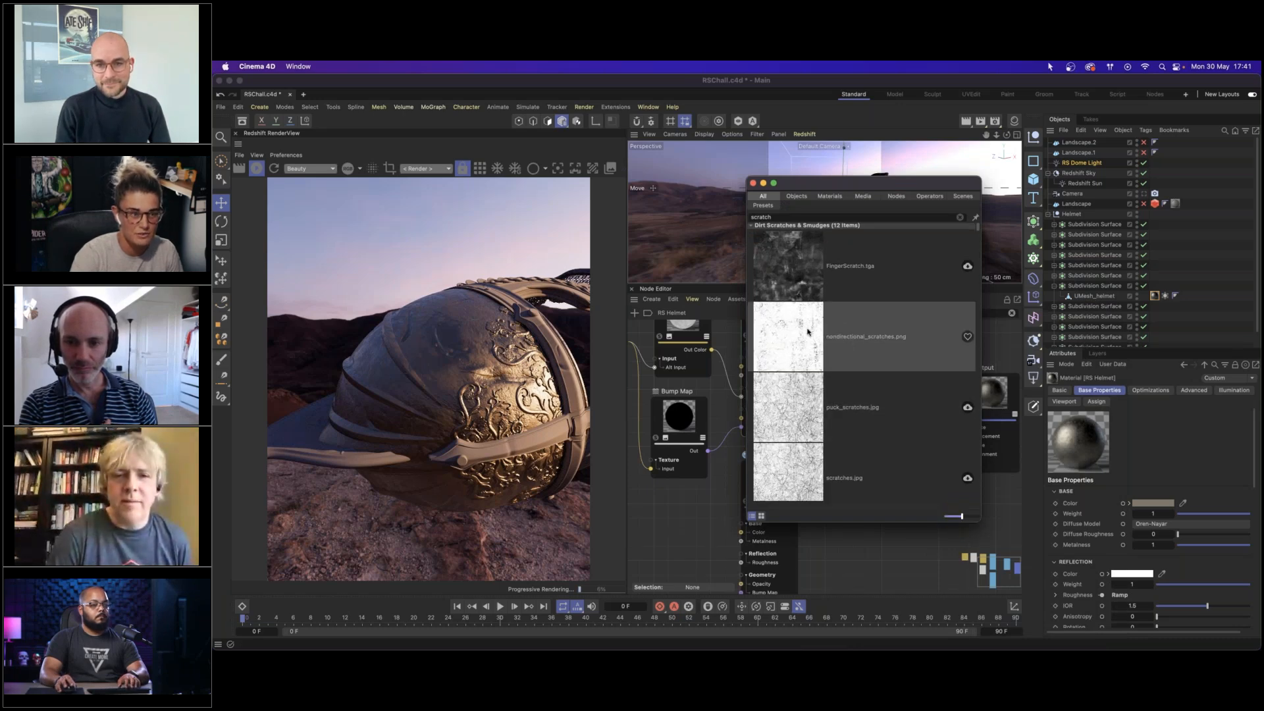
scroll(808, 331, "down", 2)
scroll(809, 354, "up", 2)
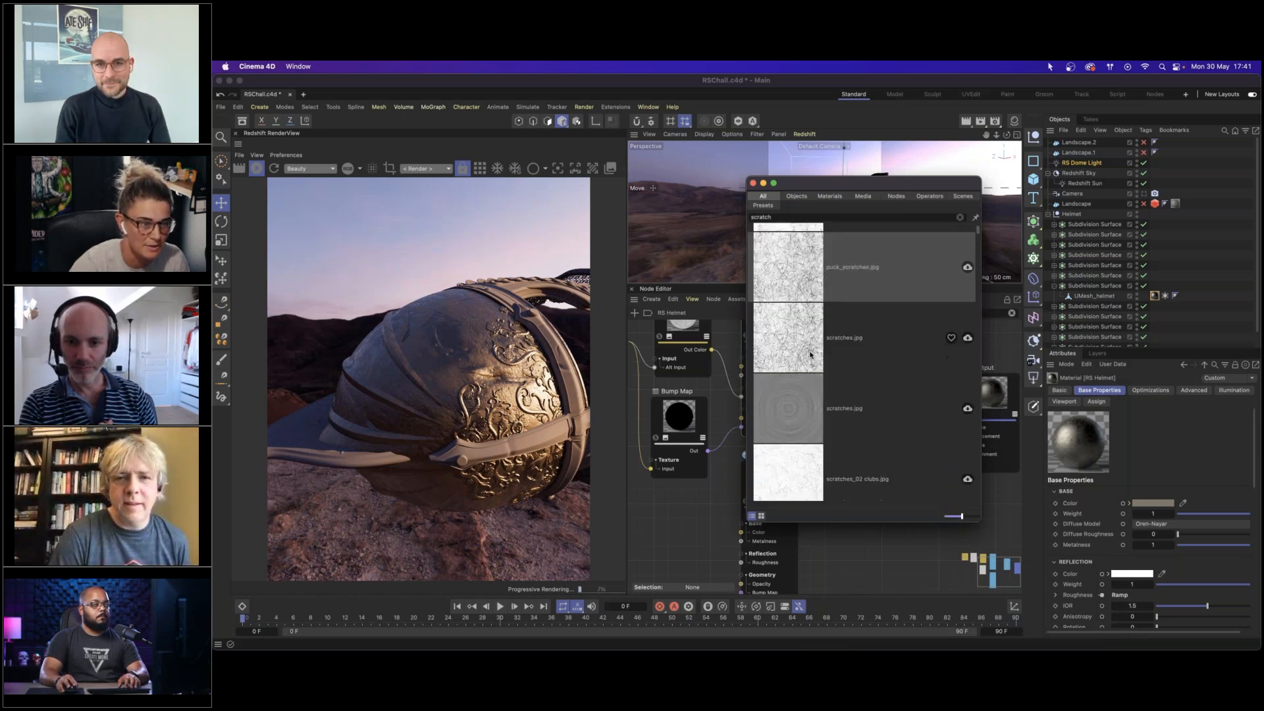
left_click_drag(806, 319, 880, 572)
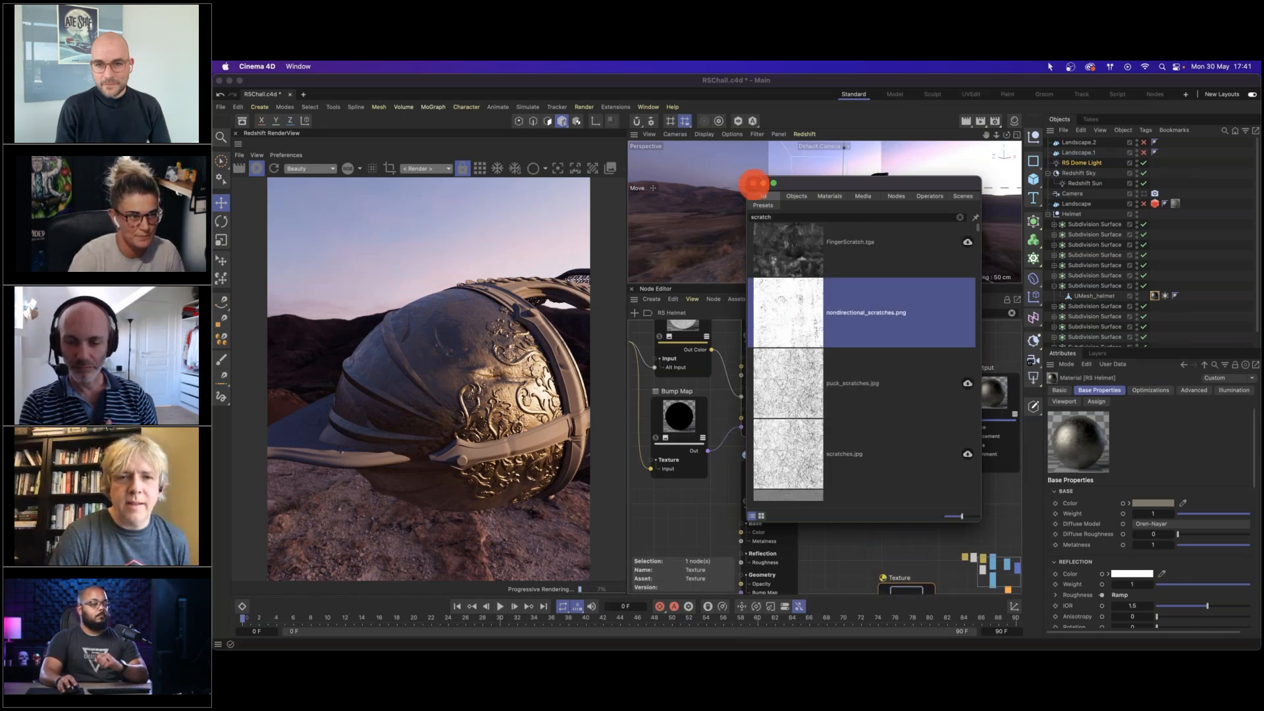
left_click(753, 184)
Move the scratches Texture node beside the second RS Standard and preview it in isolation on the helmet.
left_click_drag(881, 520, 856, 486)
left_click(833, 528)
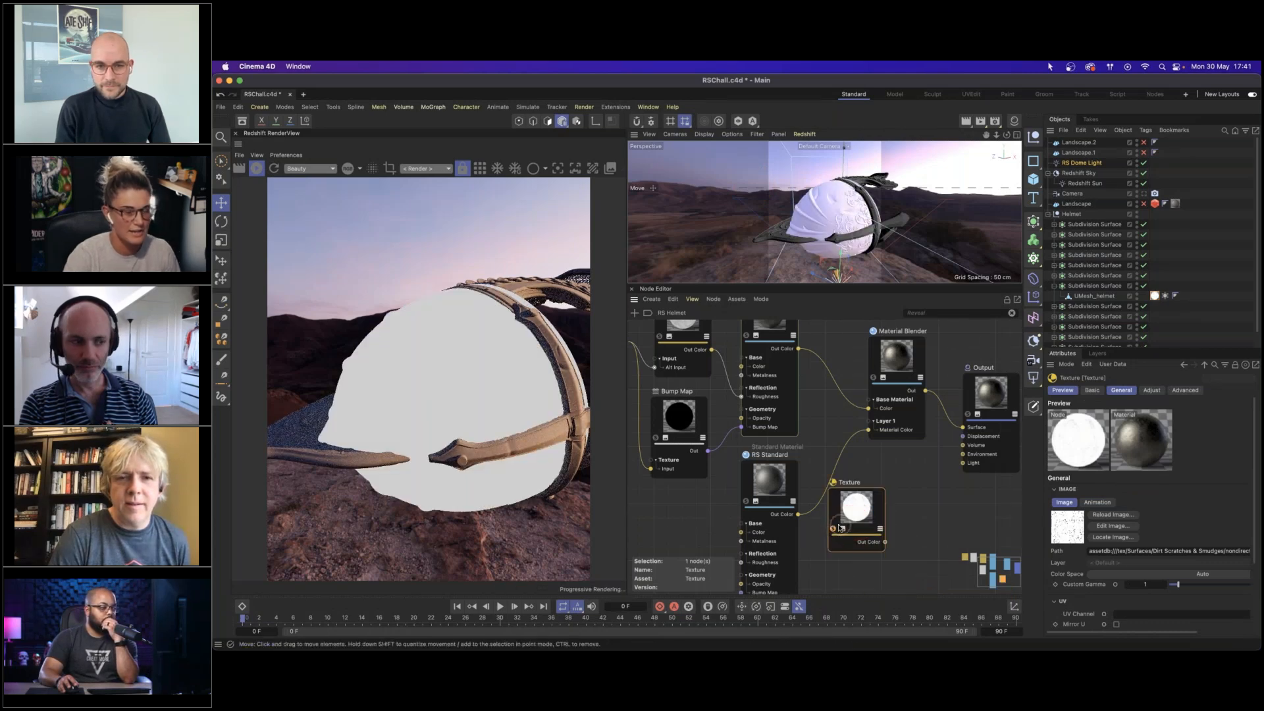
left_click(834, 529)
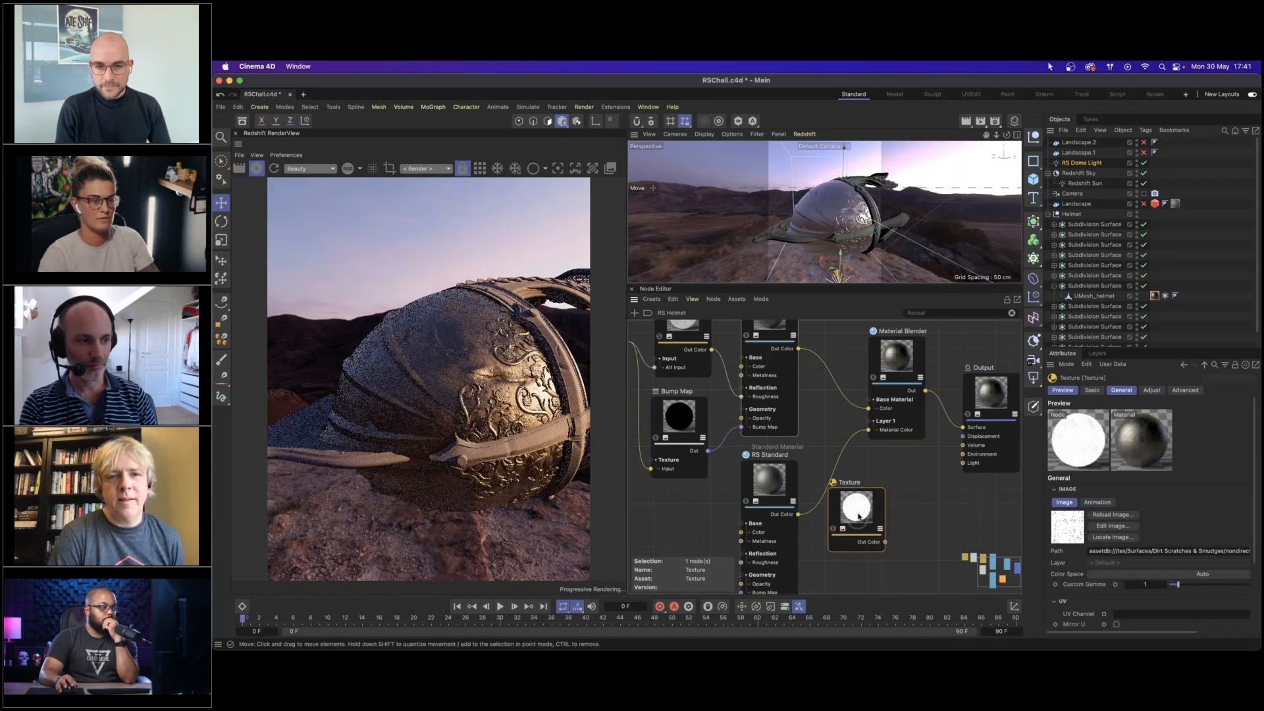
Add a TriPlanar node and connect the scratches texture to its Image X input.
double_click(895, 509)
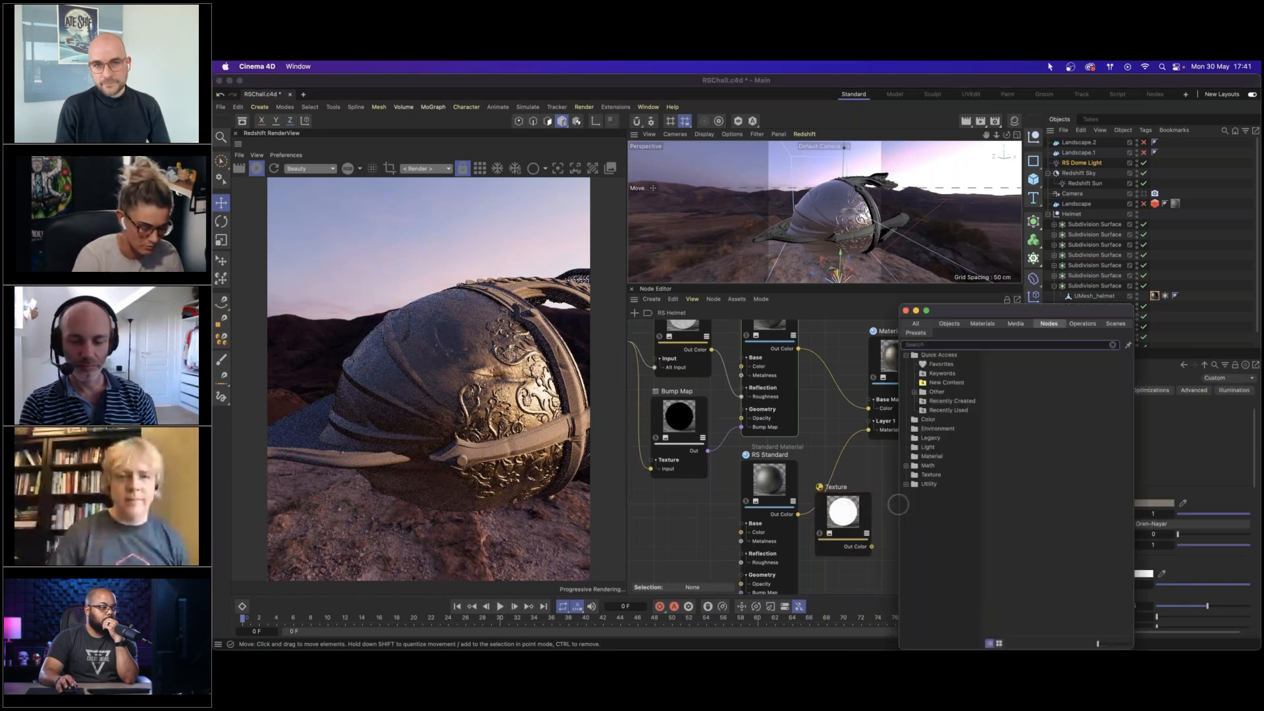
type("tripl")
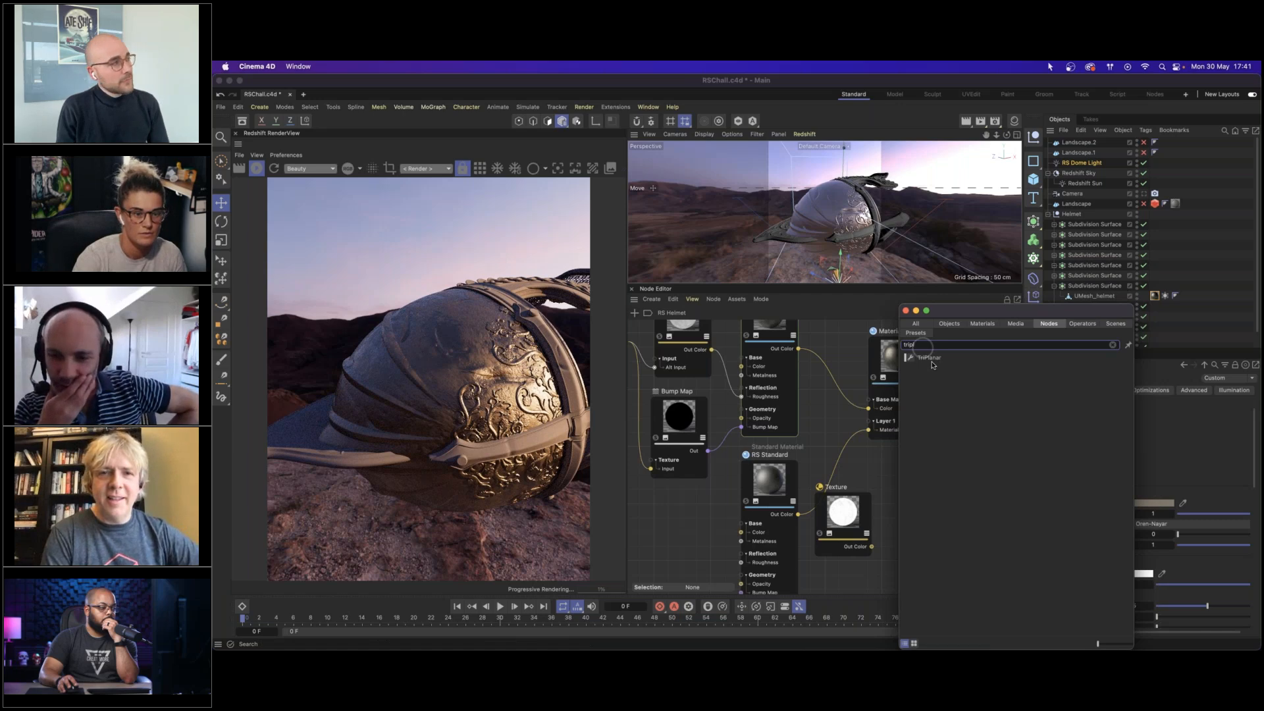
left_click_drag(931, 361, 881, 459)
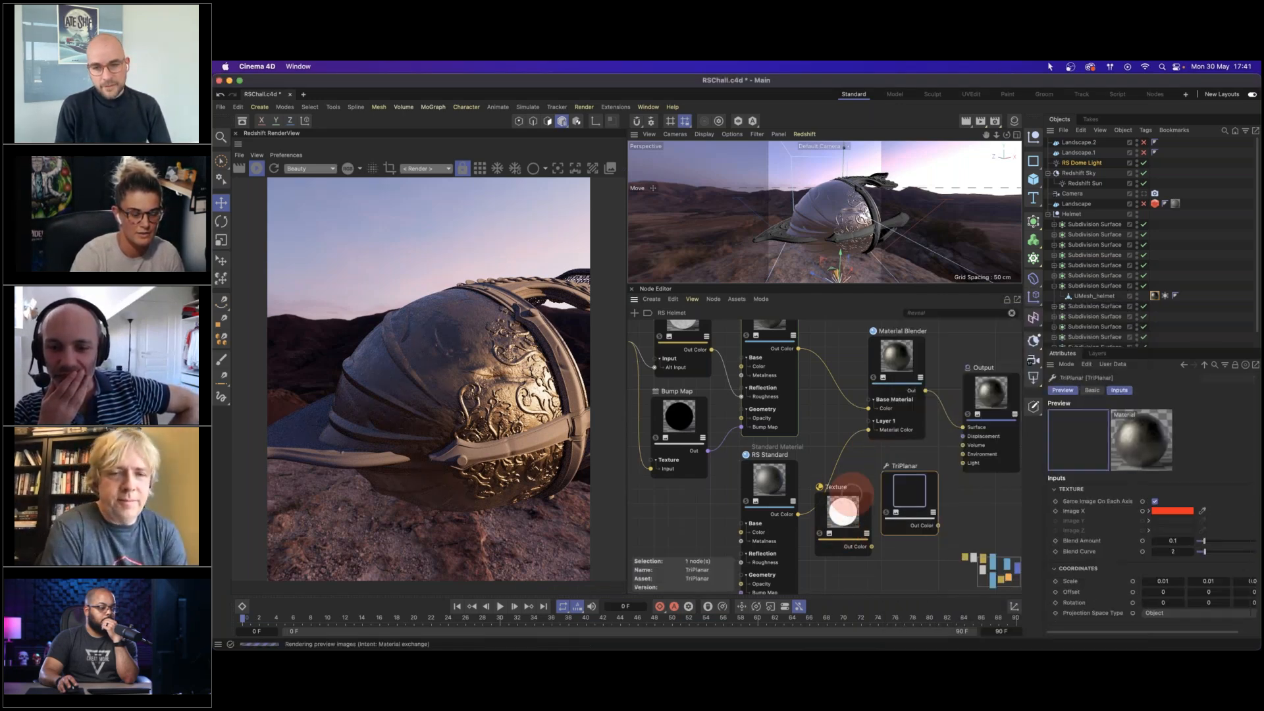
left_click(822, 532)
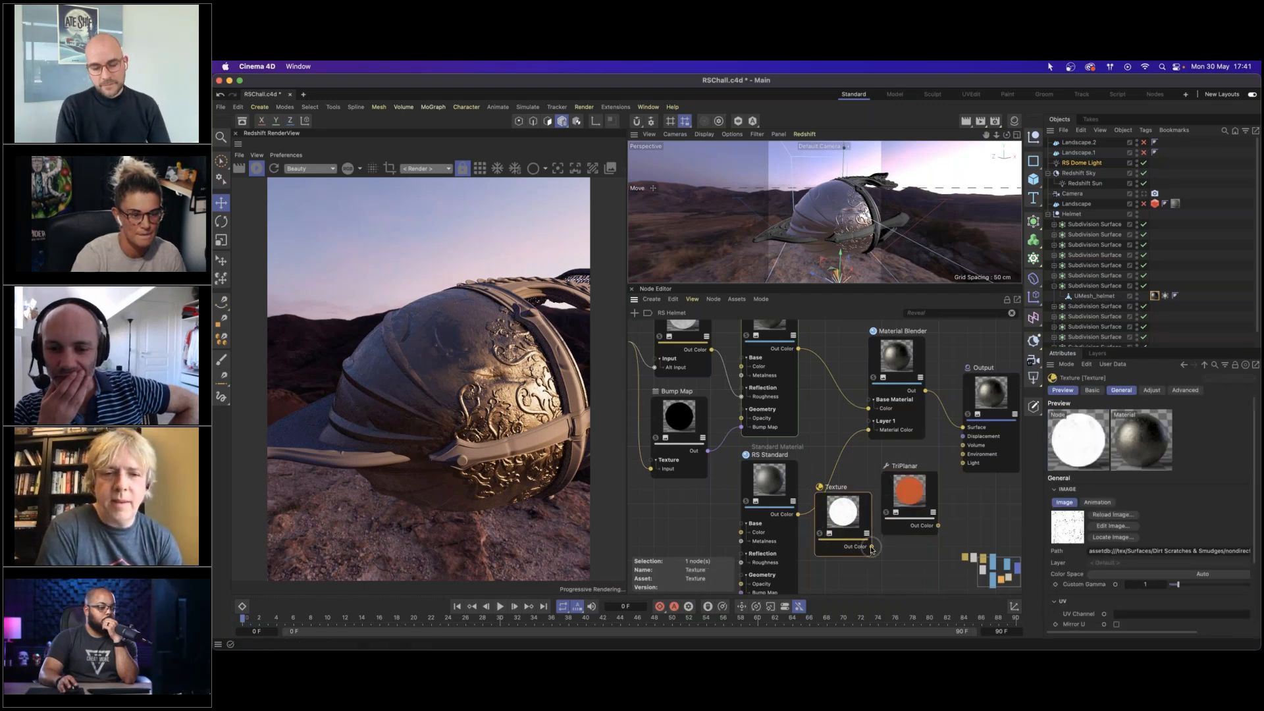
left_click_drag(872, 546, 918, 493)
mouse_move(945, 499)
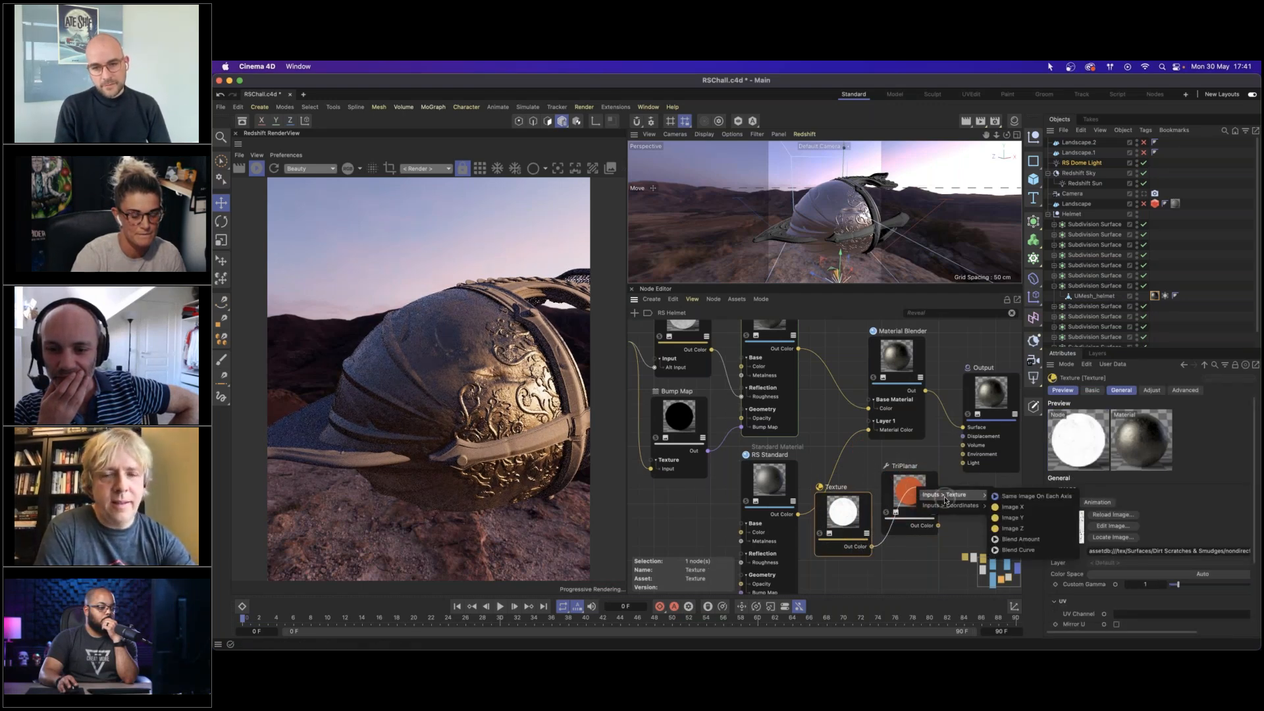
left_click(1013, 507)
left_click_drag(838, 513, 830, 550)
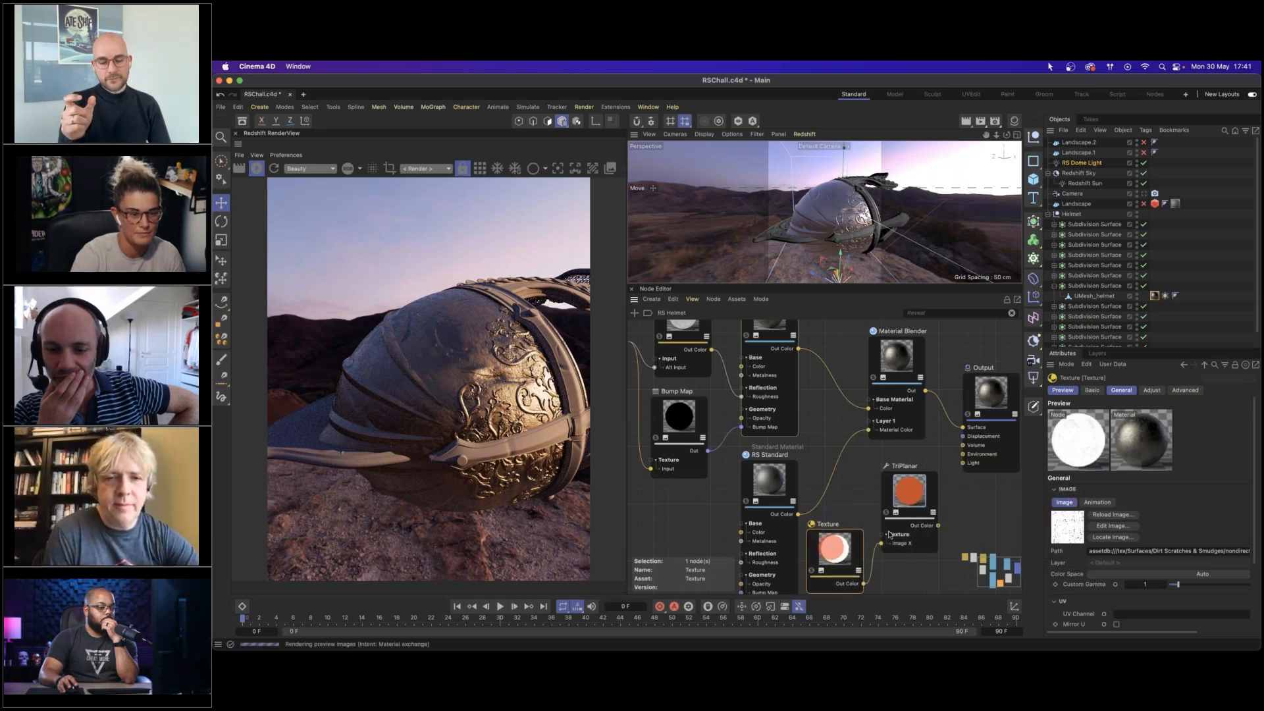
Preview the TriPlanar output in isolation and set the scratches texture's remap scale to 2 by 2.
left_click(906, 499)
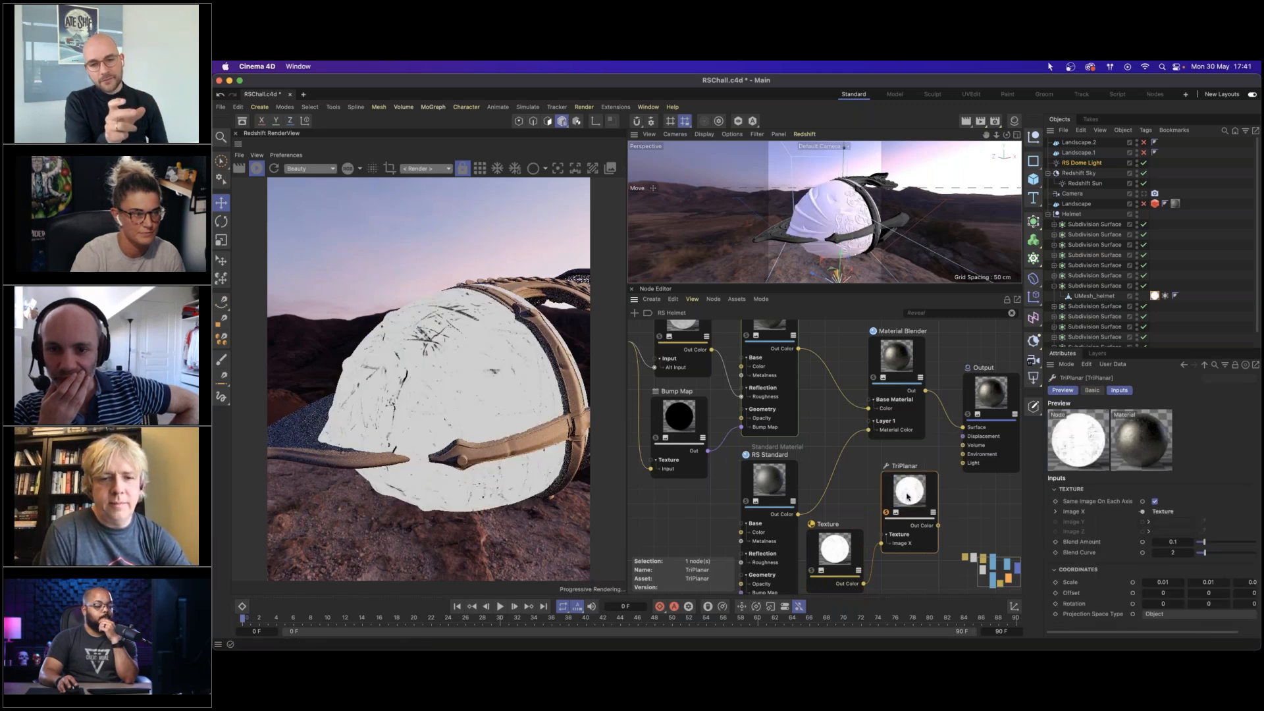
left_click(834, 546)
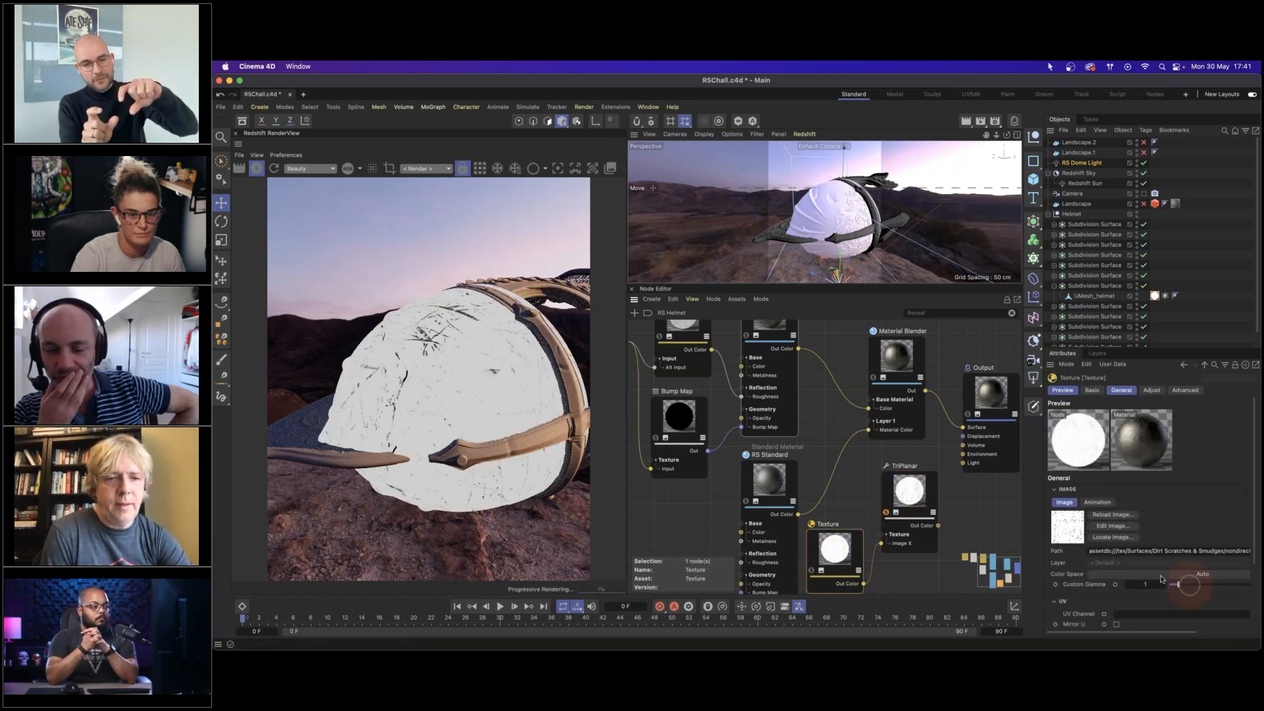
scroll(1170, 609, "down", 3)
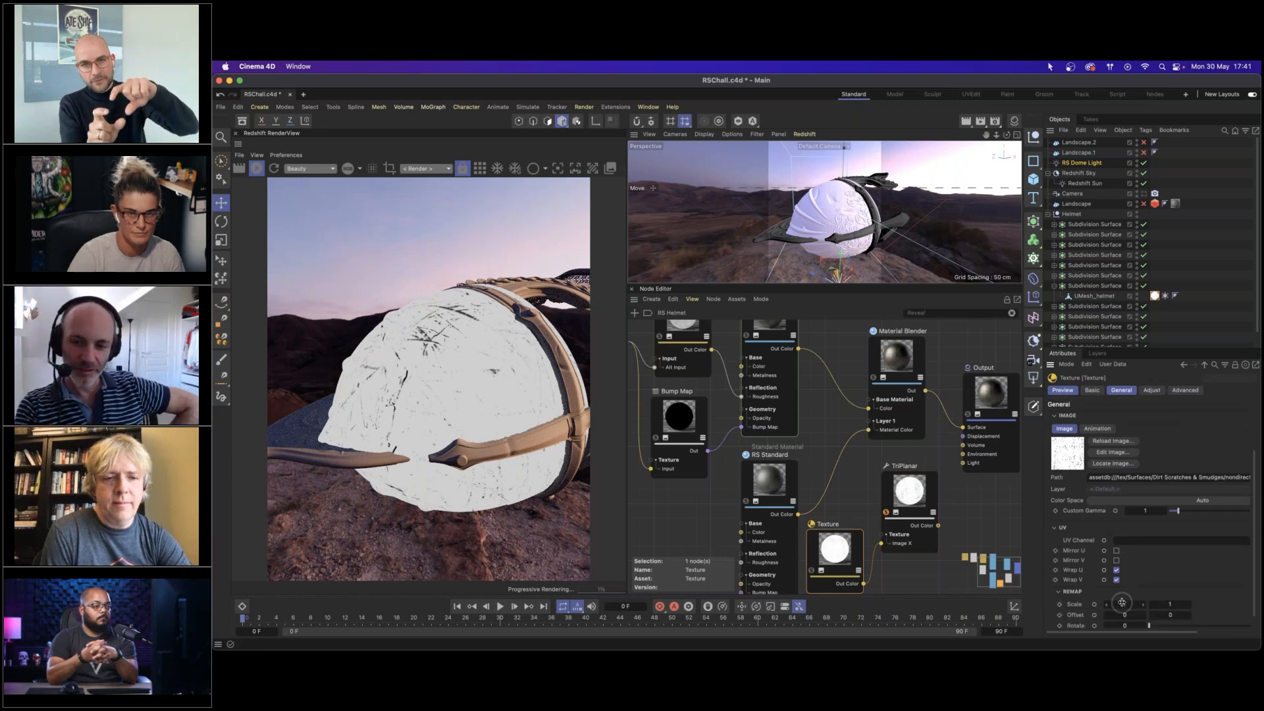
key("Tab")
type("2")
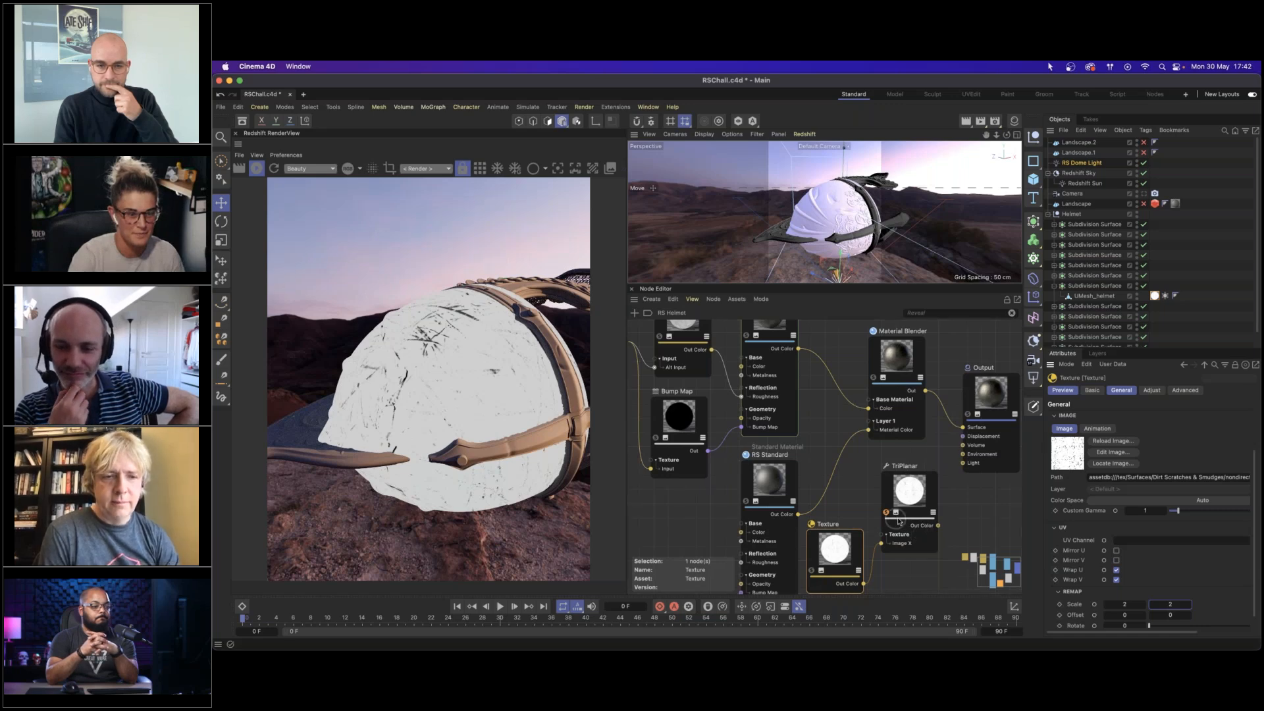
left_click(1126, 605)
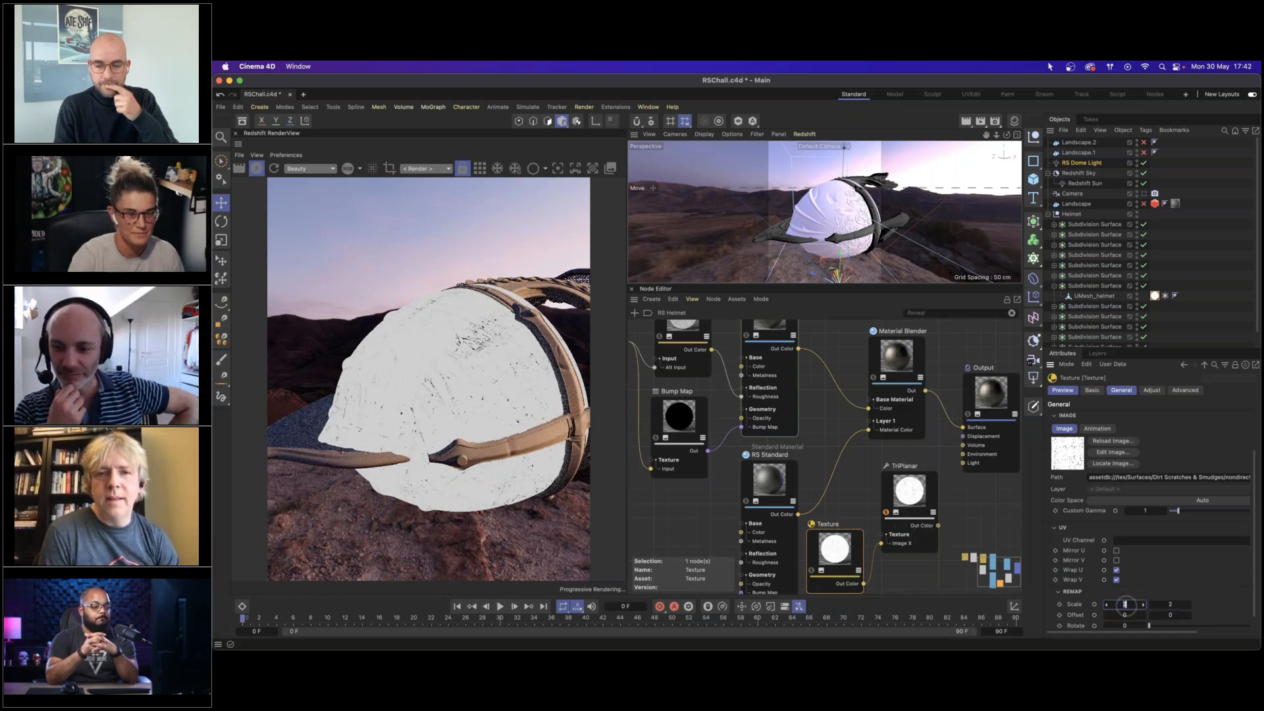
left_click(887, 513)
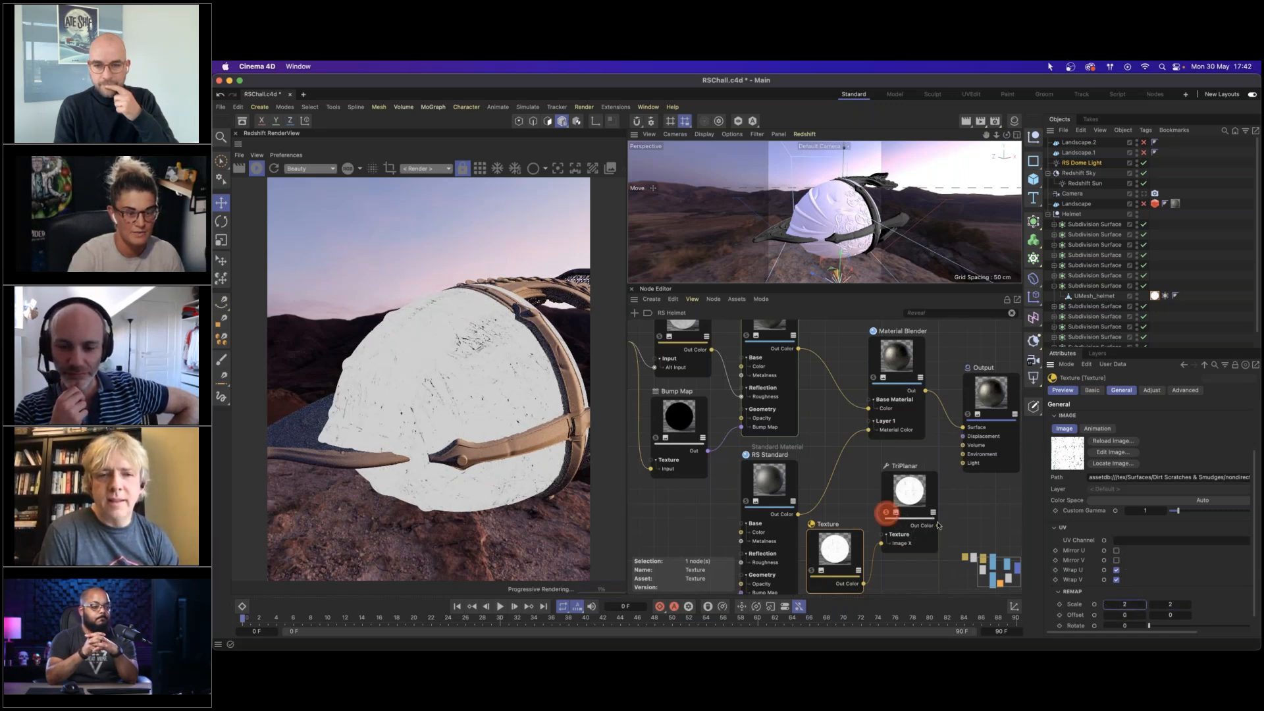
Connect the TriPlanar output to the Material Blender's Layer 1 Blend Color.
left_click(902, 371)
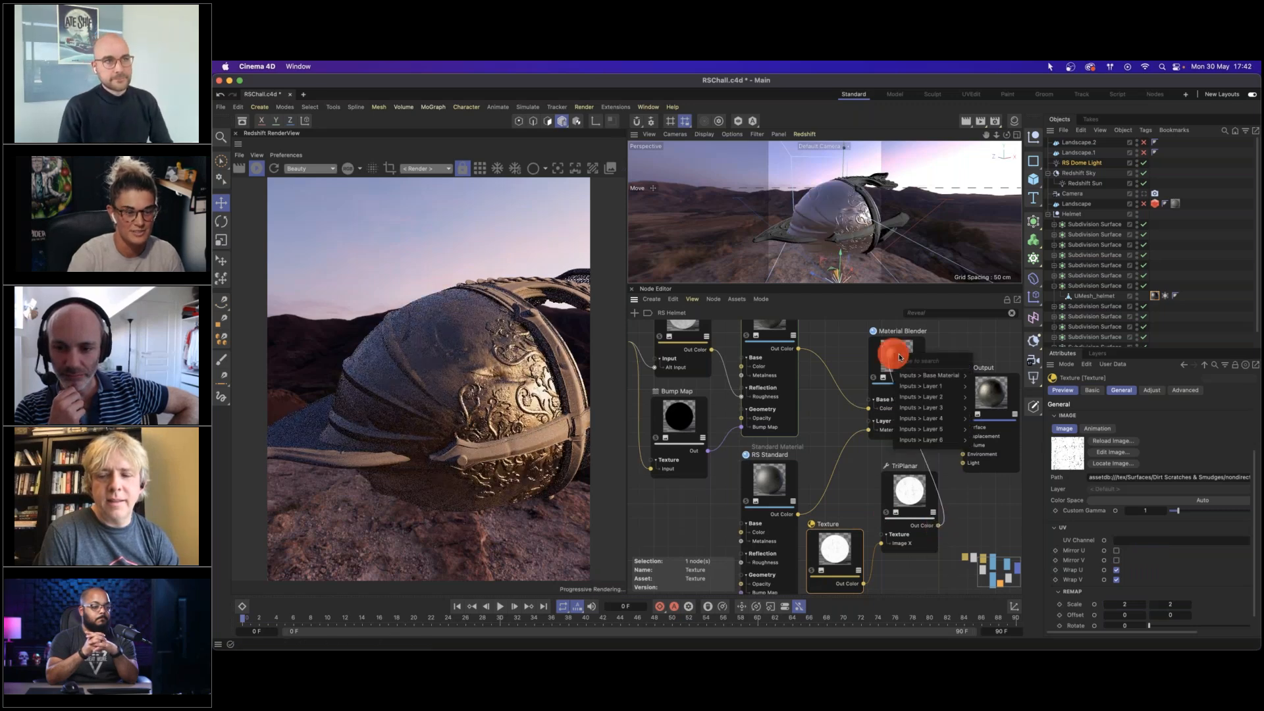
mouse_move(948, 387)
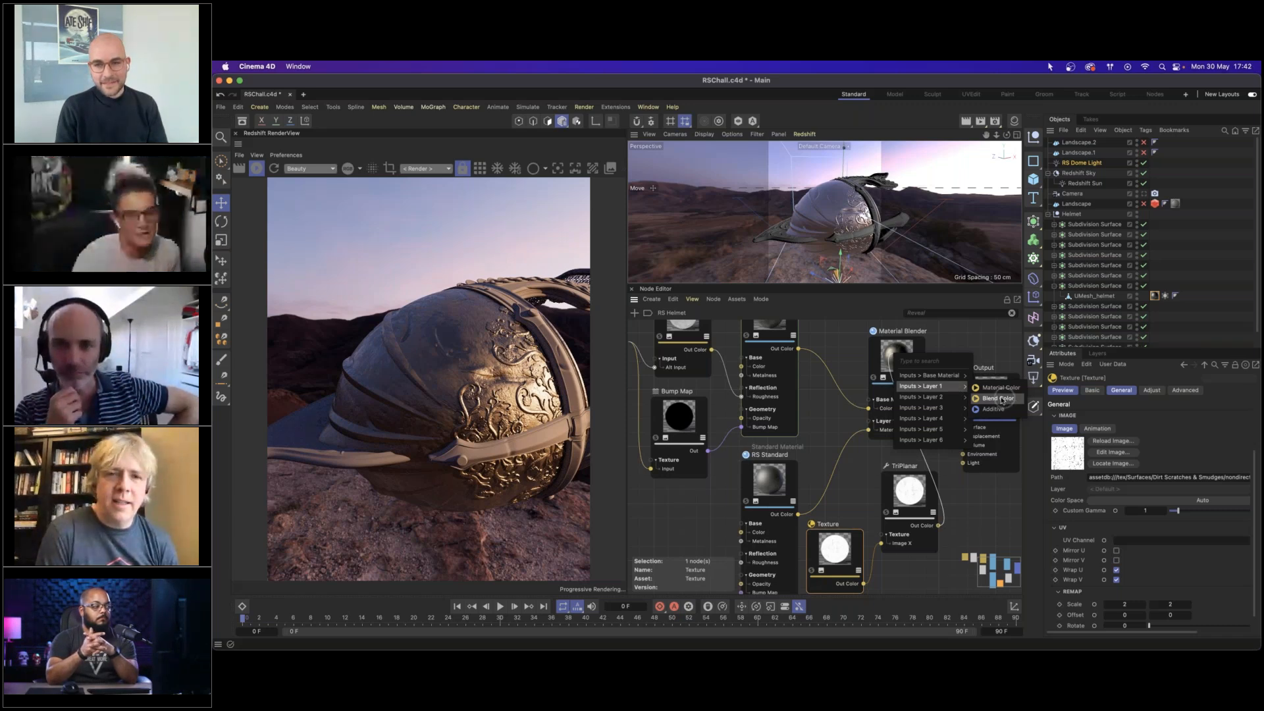
left_click(997, 398)
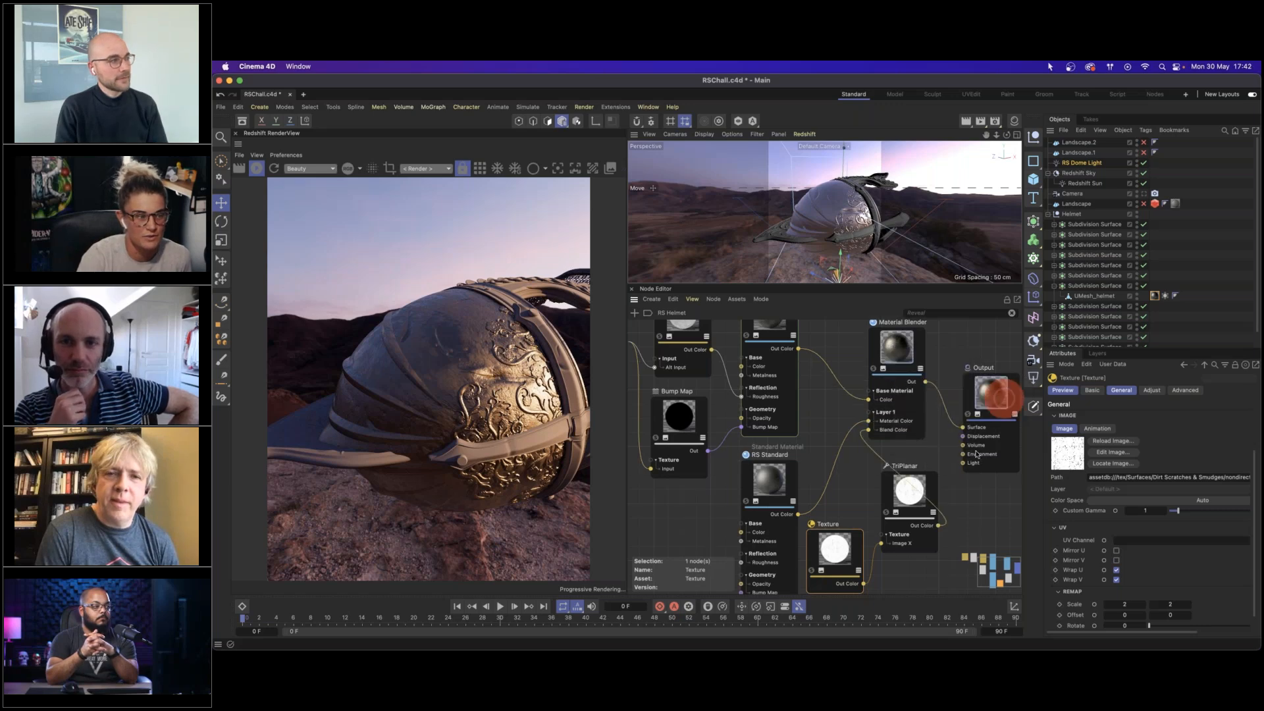
Shift the second RS Standard, scratches Texture and TriPlanar nodes away from the Material Blender to free up space.
left_click_drag(898, 501, 898, 501)
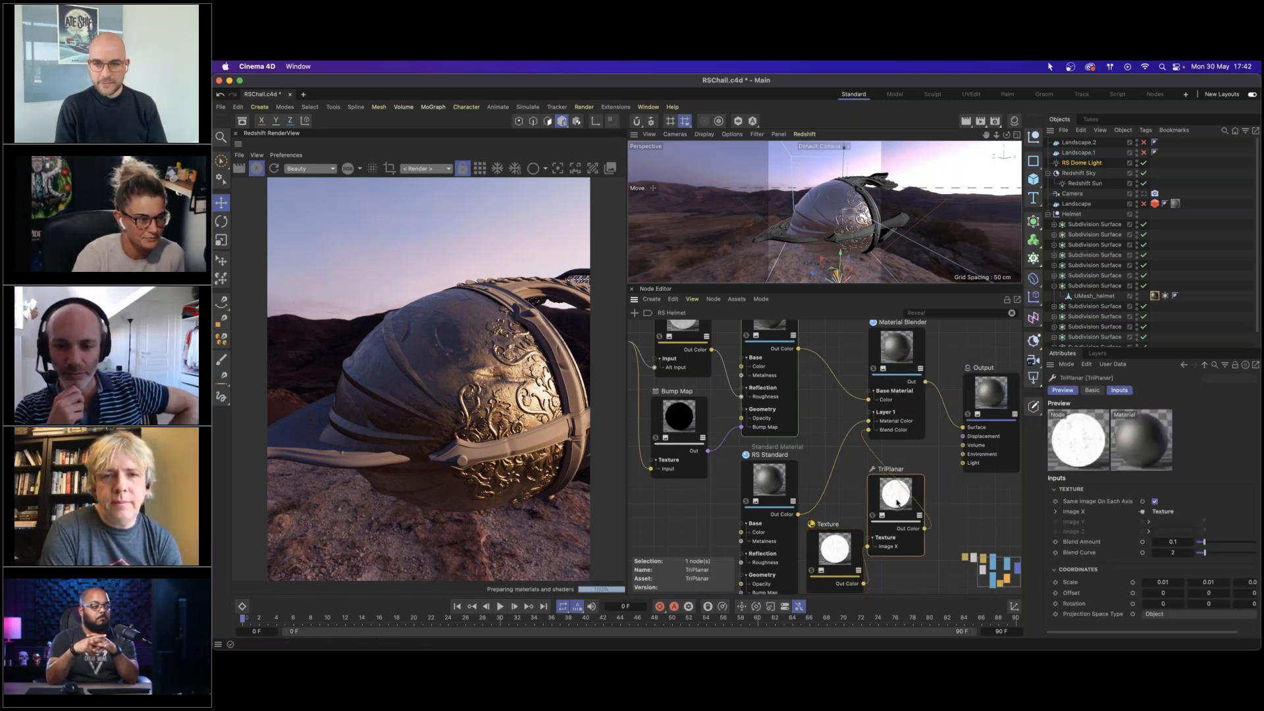
left_click_drag(788, 491, 698, 500)
left_click_drag(834, 536, 748, 534)
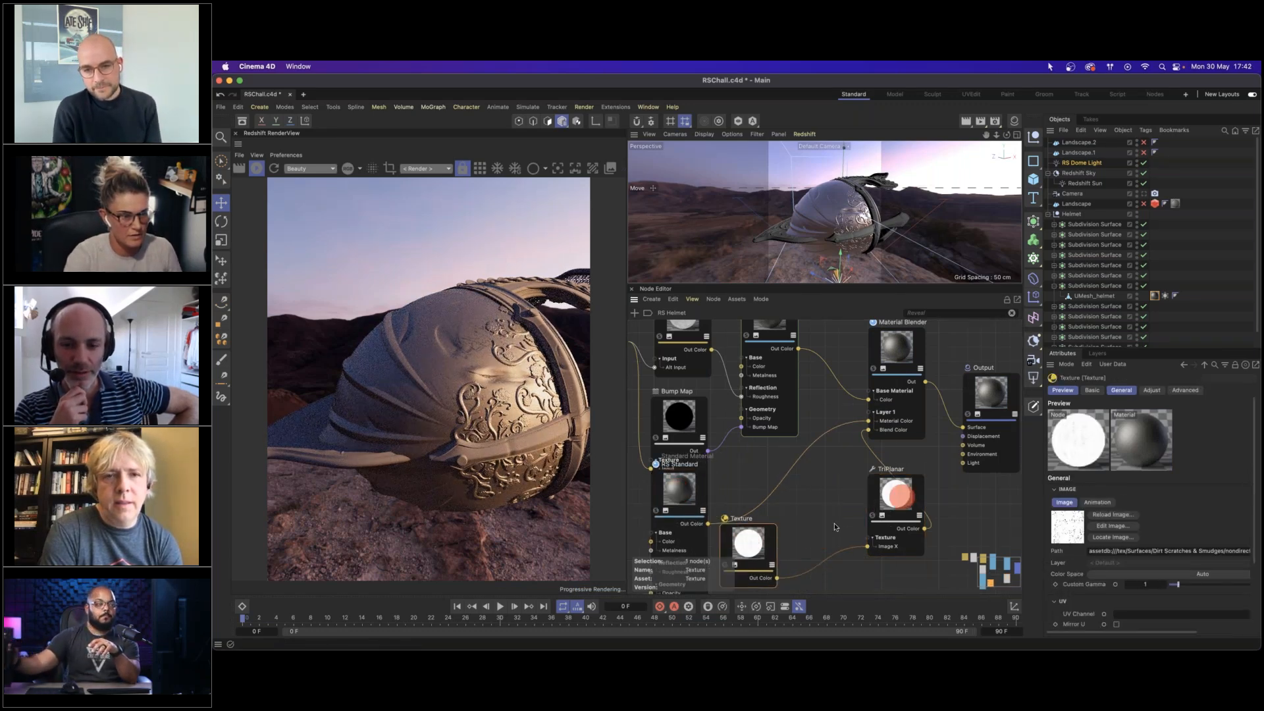
left_click_drag(893, 495, 808, 522)
Insert a Ramp node between the TriPlanar and the Layer 1 Blend Color, with Invert enabled.
double_click(883, 495)
type("ramp")
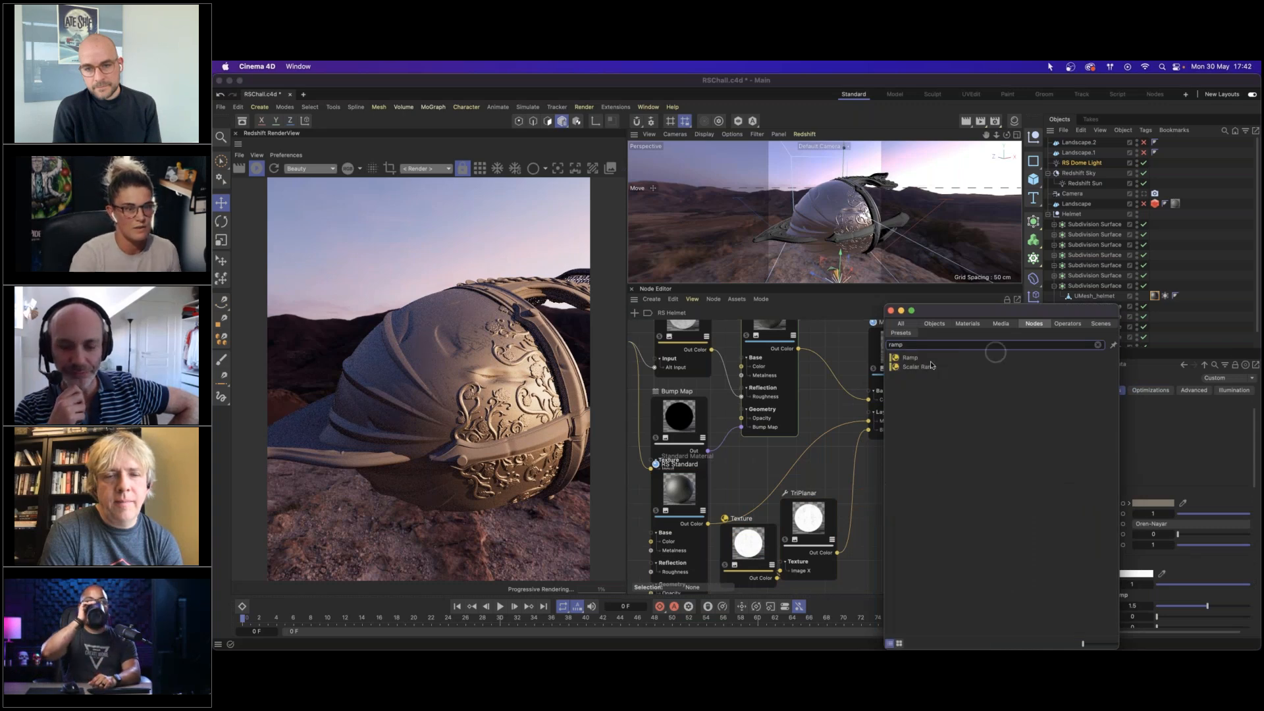
left_click_drag(928, 358, 879, 493)
left_click(1134, 556)
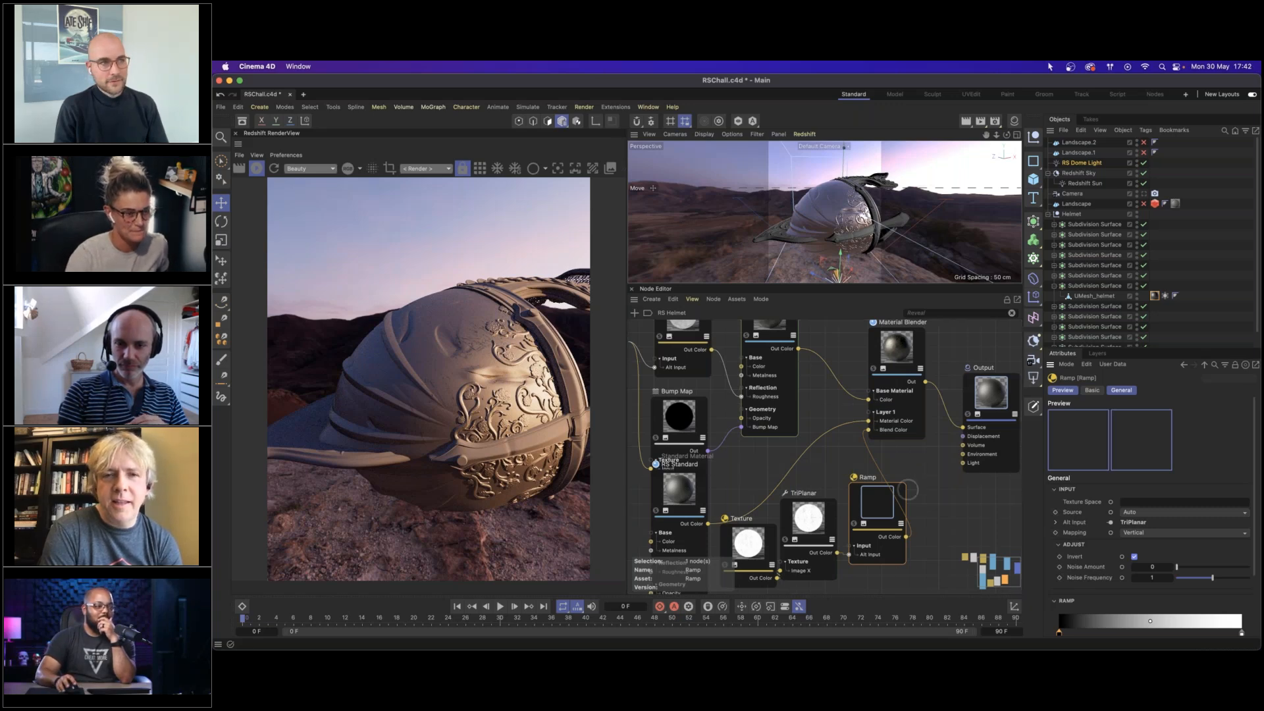
Collapse the second RS Standard's ports and spread the Output and Material Blender nodes farther from the rest of the graph.
left_click(704, 511)
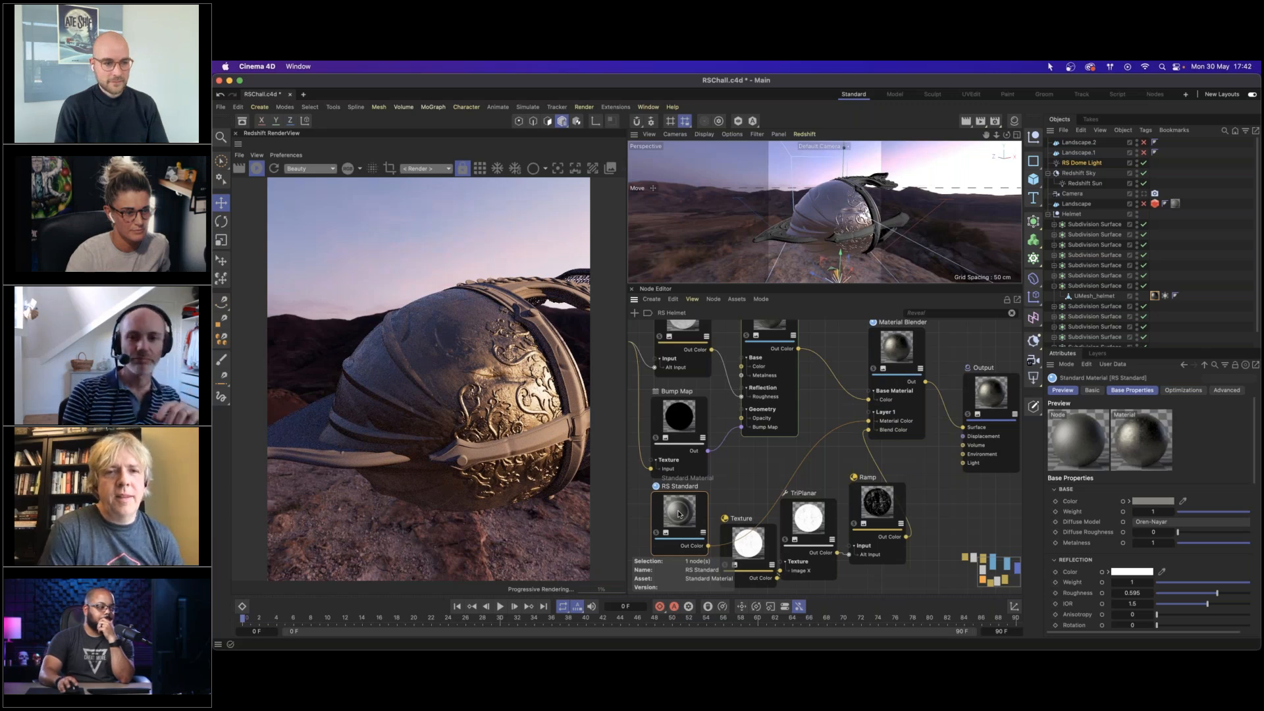
right_click_drag(951, 488, 917, 477, "alt")
middle_click_drag(917, 477, 892, 455, "alt")
right_click_drag(872, 543, 892, 471, "alt")
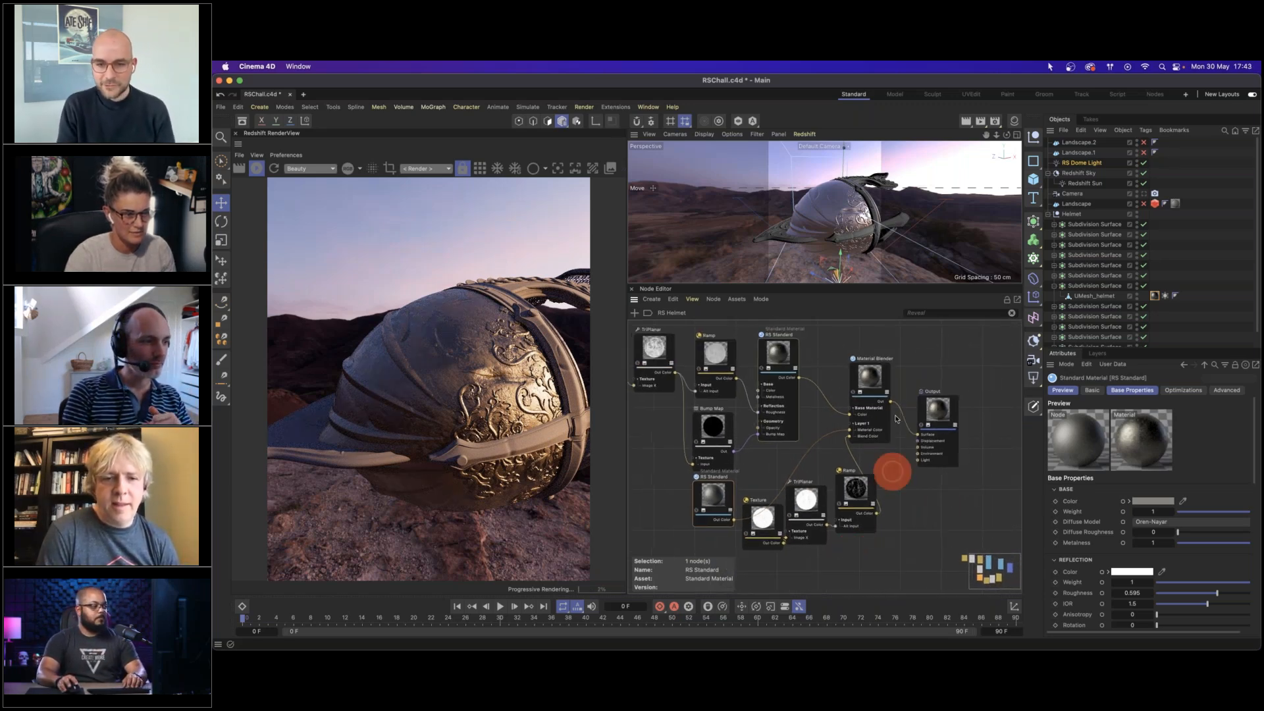
left_click_drag(876, 382, 1001, 410)
left_click_drag(909, 403, 924, 397)
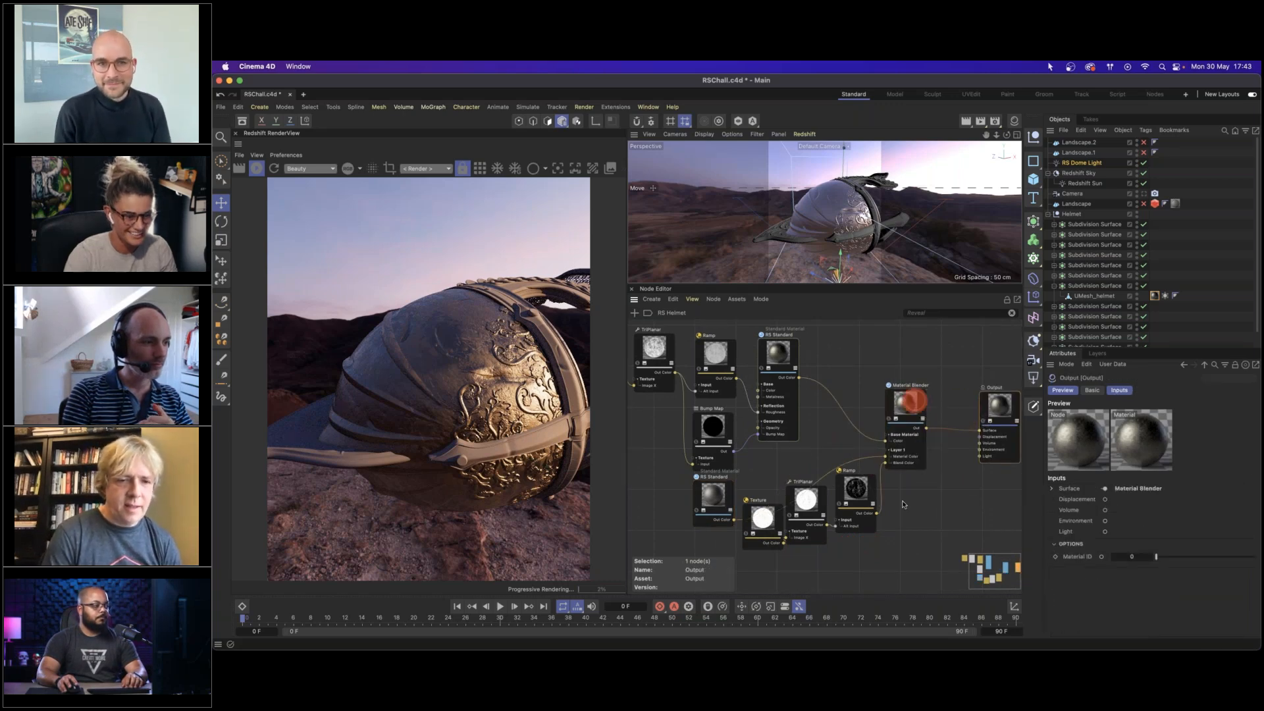
Move the scratches Texture, TriPlanar and Ramp nodes together beneath the second RS Standard and align that material node.
left_click_drag(885, 532, 754, 525)
left_click_drag(856, 492, 720, 554)
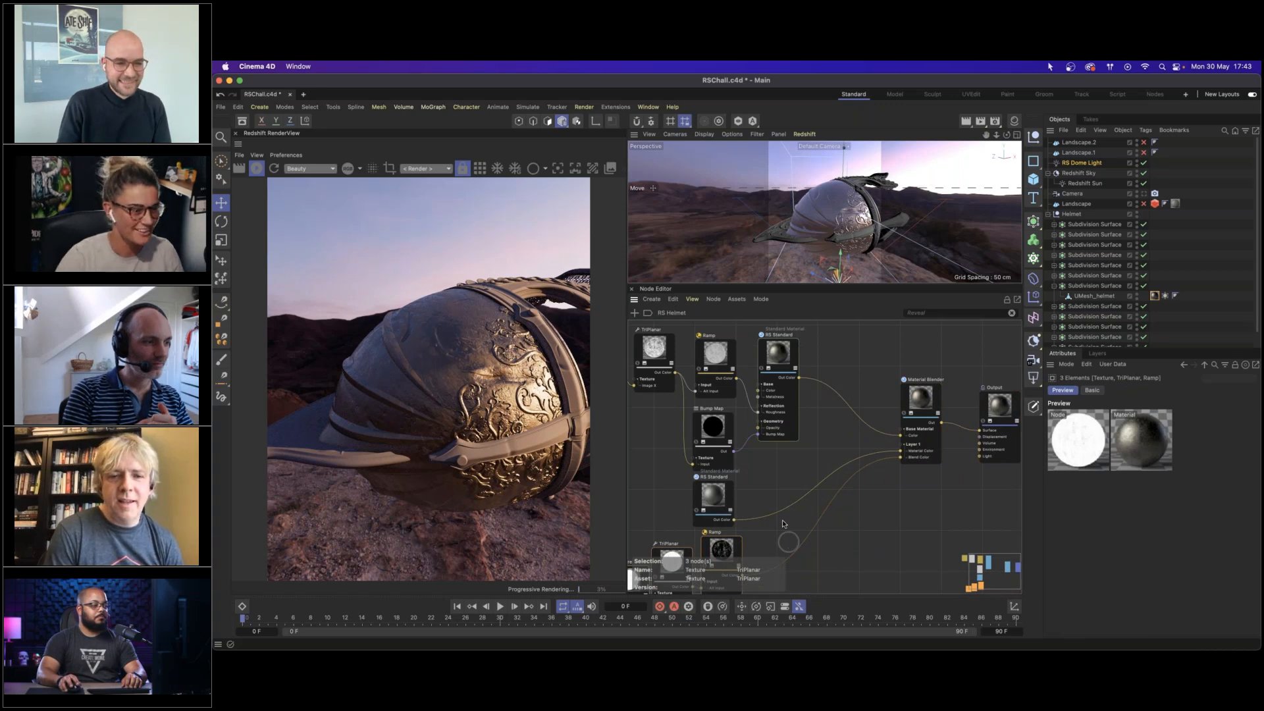
left_click_drag(715, 497, 721, 496)
middle_click_drag(780, 492, 842, 486)
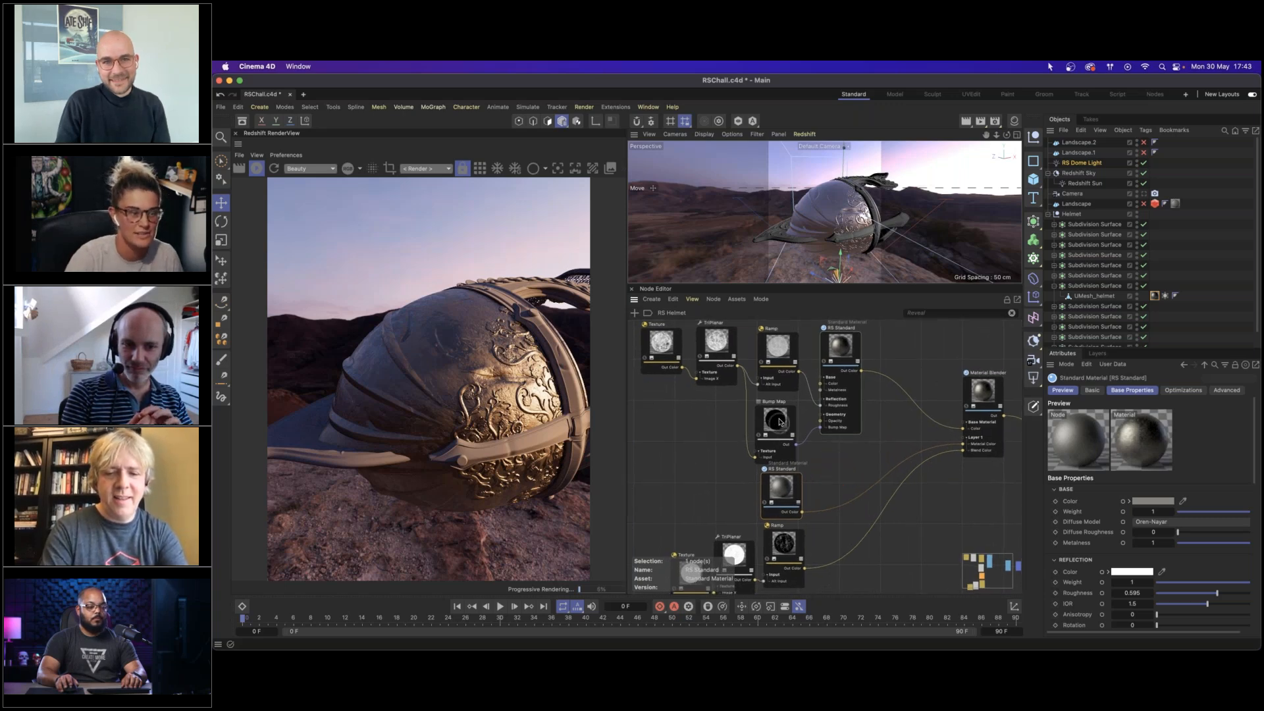
Move the second RS Standard lower and shift the Bump Map node away from the base RS Standard to free space between them.
left_click_drag(779, 422, 779, 416)
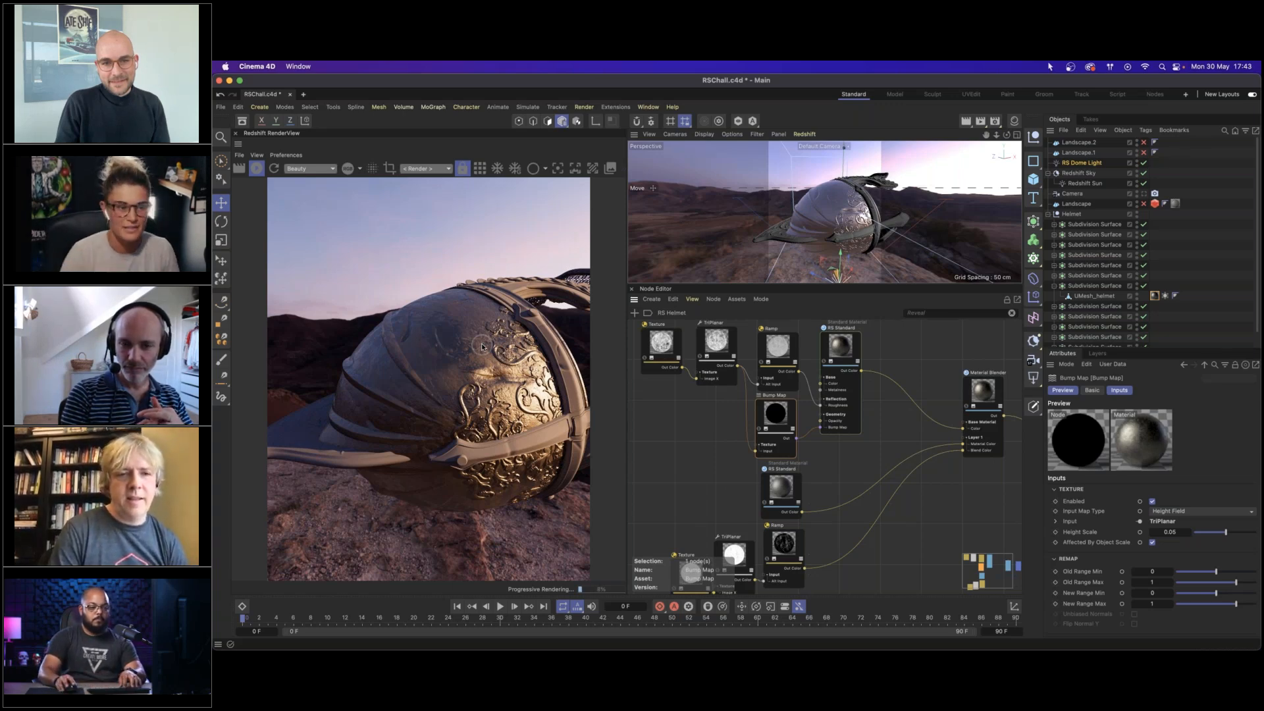
right_click_drag(905, 541, 902, 456, "alt")
left_click_drag(662, 494, 818, 504)
left_click_drag(818, 416, 815, 448)
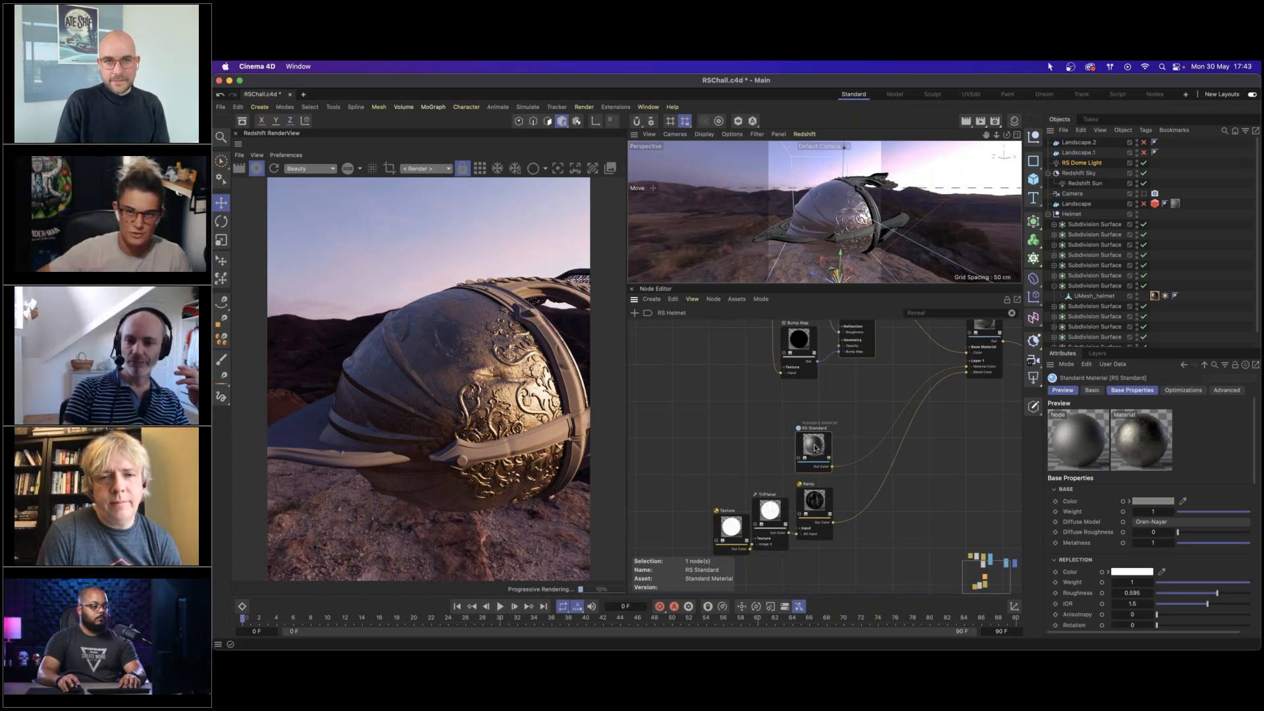
middle_click_drag(810, 403, 801, 432, "alt")
left_click_drag(841, 396, 794, 411)
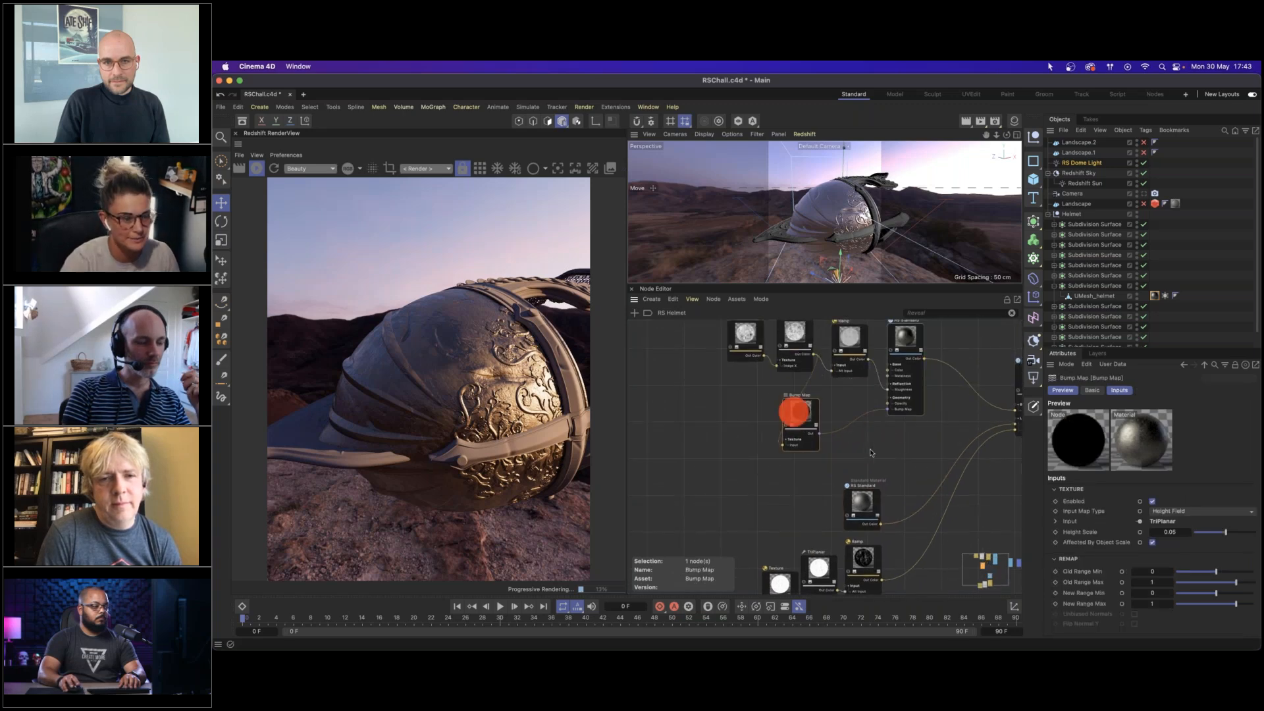
Insert a Bump Blender between the Bump Map and the base RS Standard, spacing the neighbouring nodes around it.
double_click(869, 451)
type("bump")
mouse_move(922, 358)
left_mouse_down()
mouse_move(846, 433)
mouse_move(773, 406)
left_mouse_up()
left_click(797, 412)
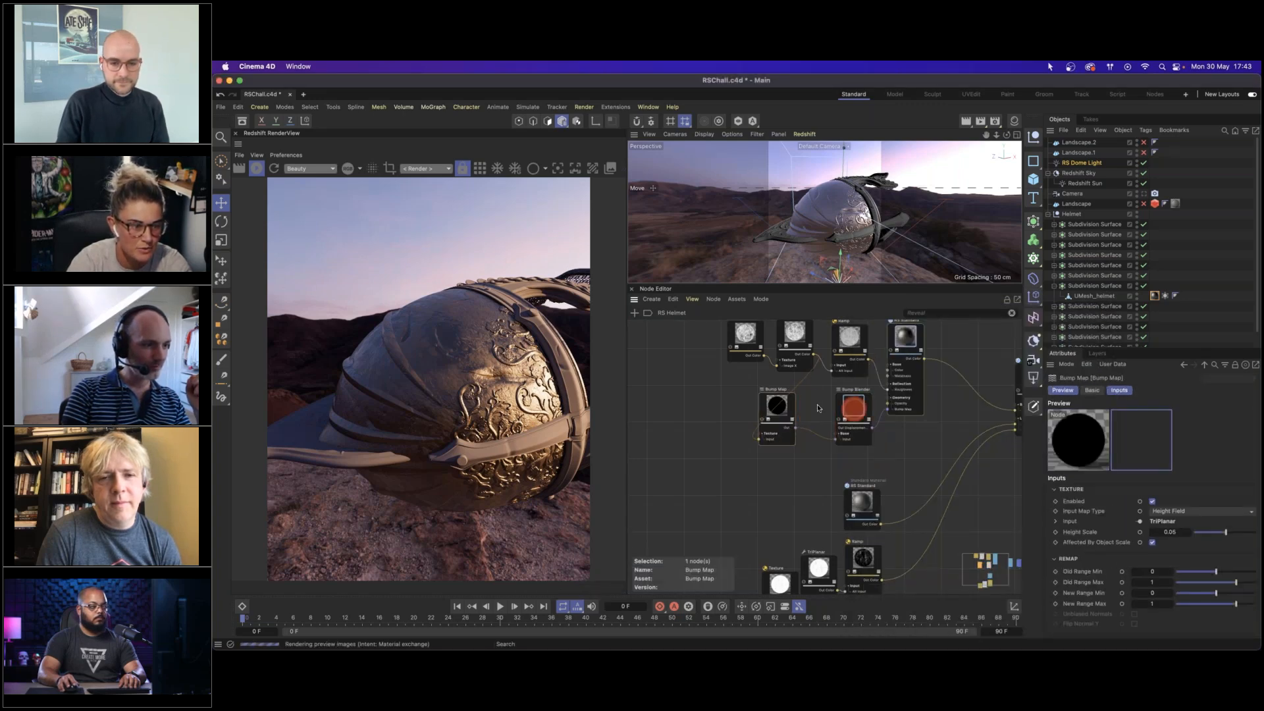
left_click_drag(855, 409, 844, 404)
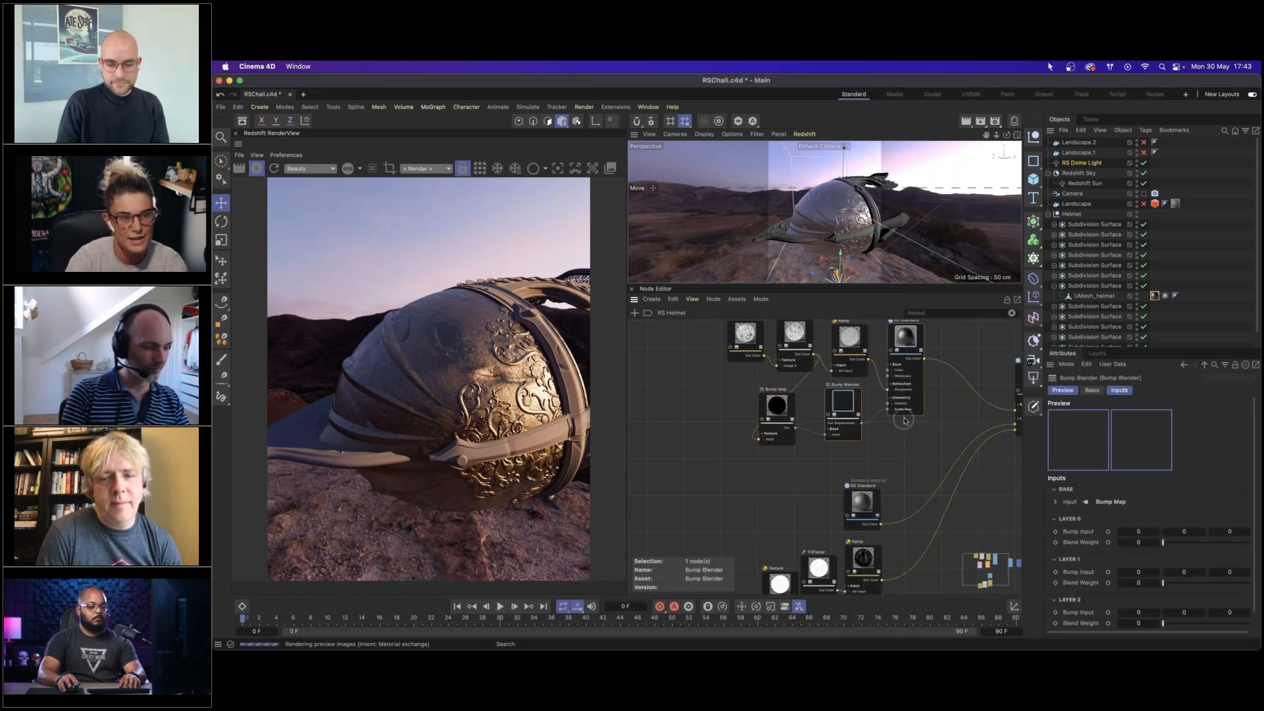
left_click(901, 343)
left_click_drag(912, 341, 926, 351)
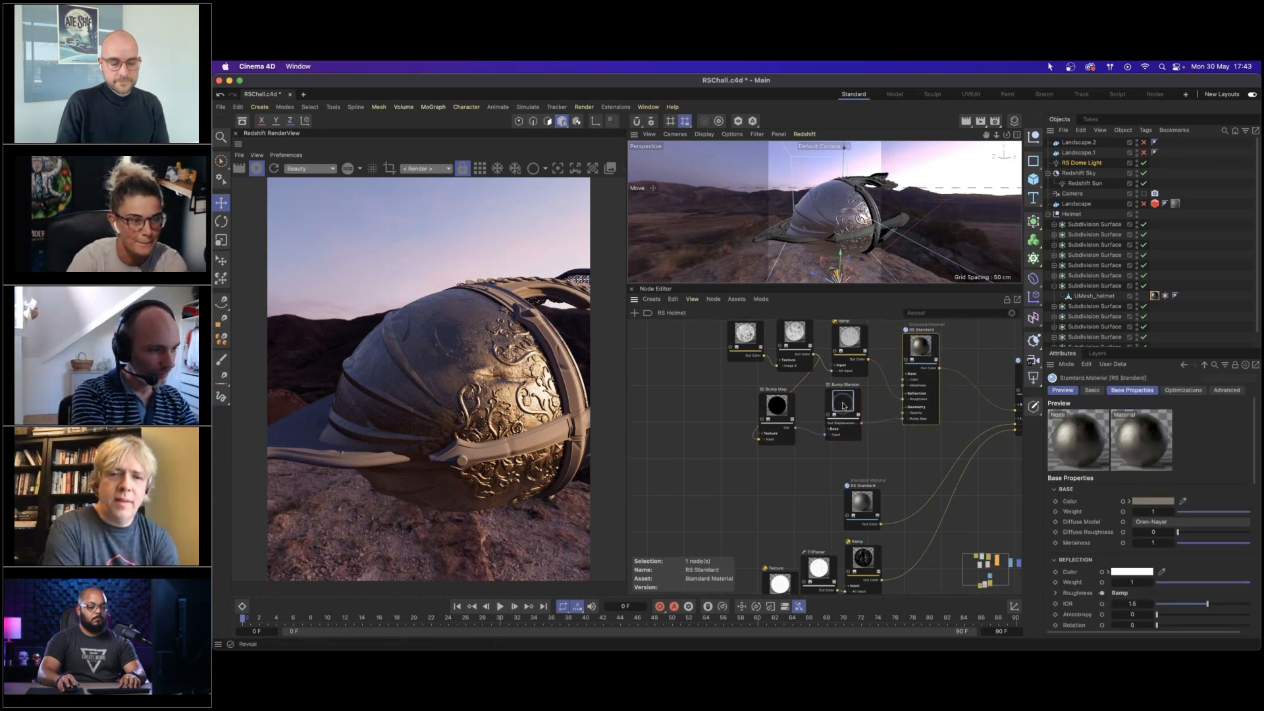
left_click_drag(772, 415, 762, 409)
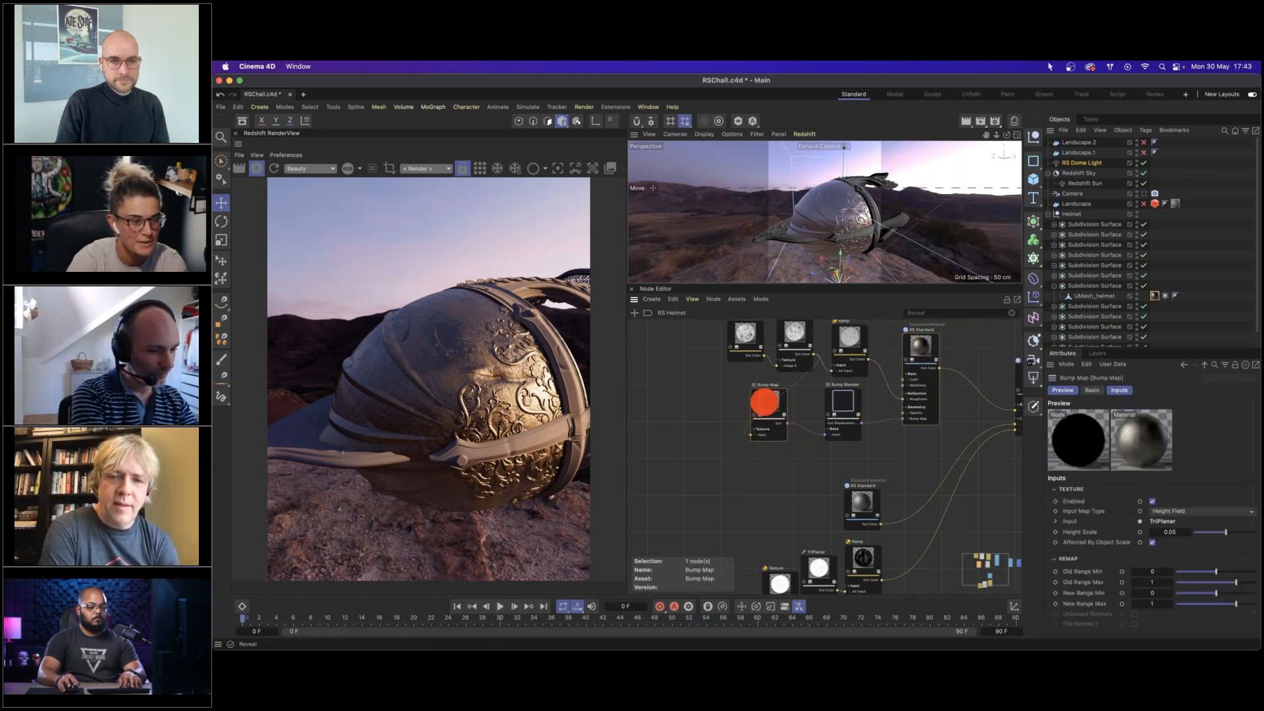
Add a second Bump Map node beneath the first and feed the scratches Ramp into its texture Input.
double_click(789, 475)
type("bump")
left_click(821, 366)
left_click_drag(883, 579, 774, 476)
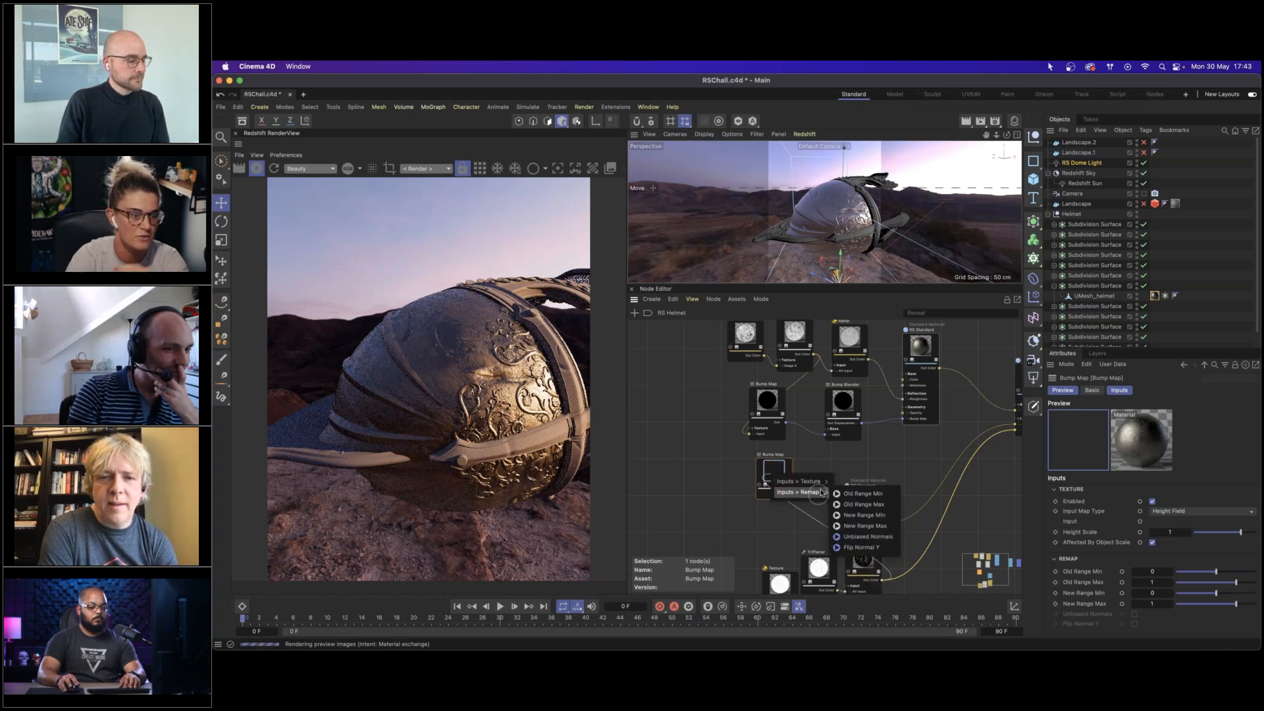
left_click(805, 490)
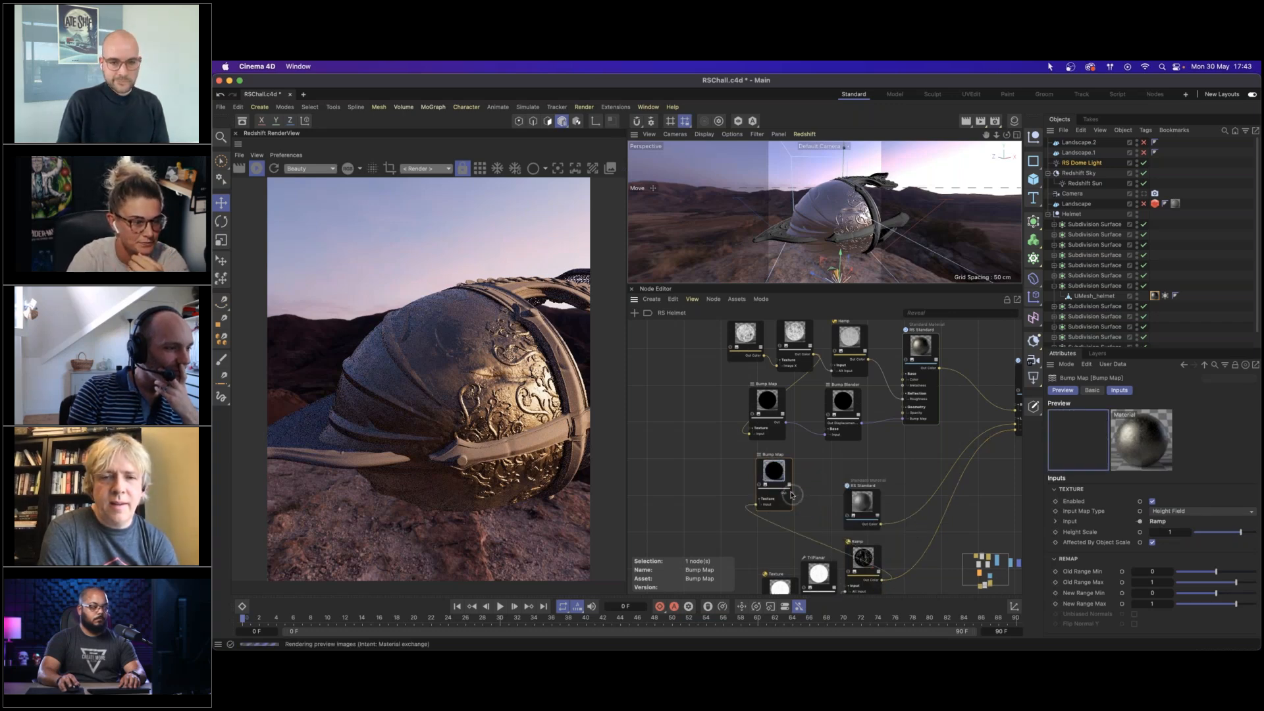
Connect the second Bump Map to the Bump Blender's Layer 0 Bump Input and set that layer's Blend Weight to 0.5.
left_click_drag(791, 492, 846, 406)
mouse_move(867, 422)
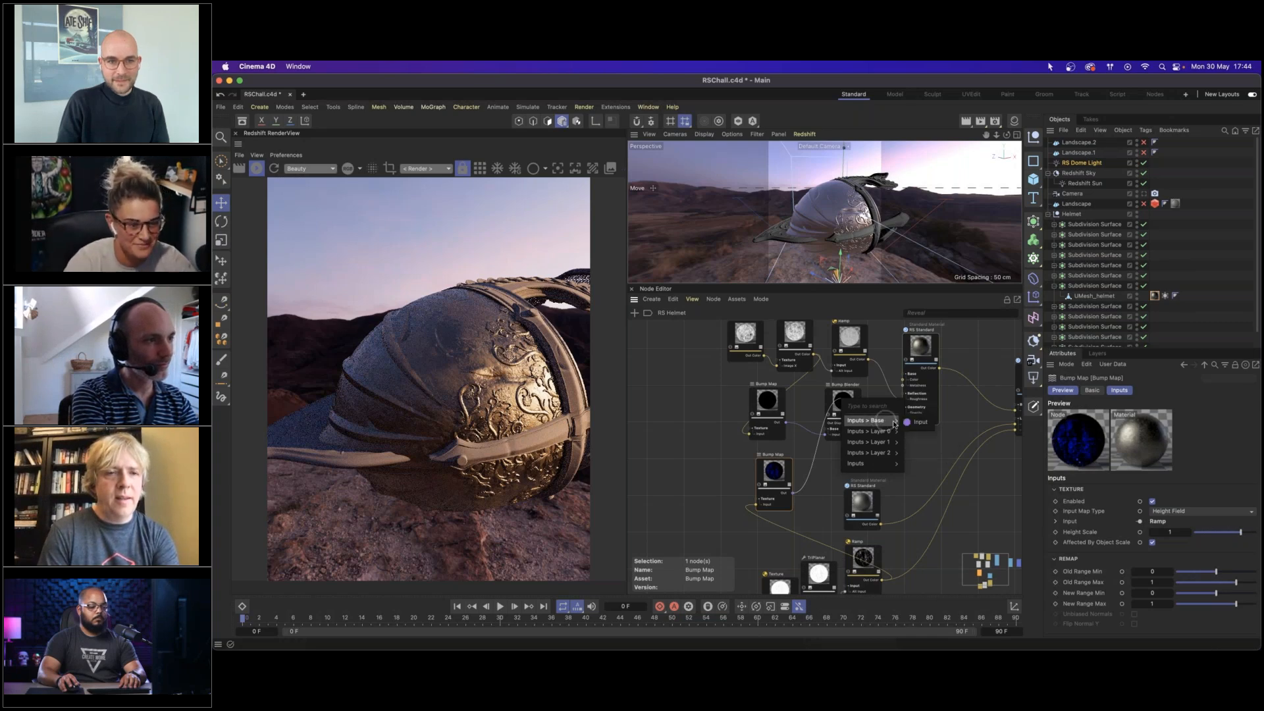
left_click(937, 437)
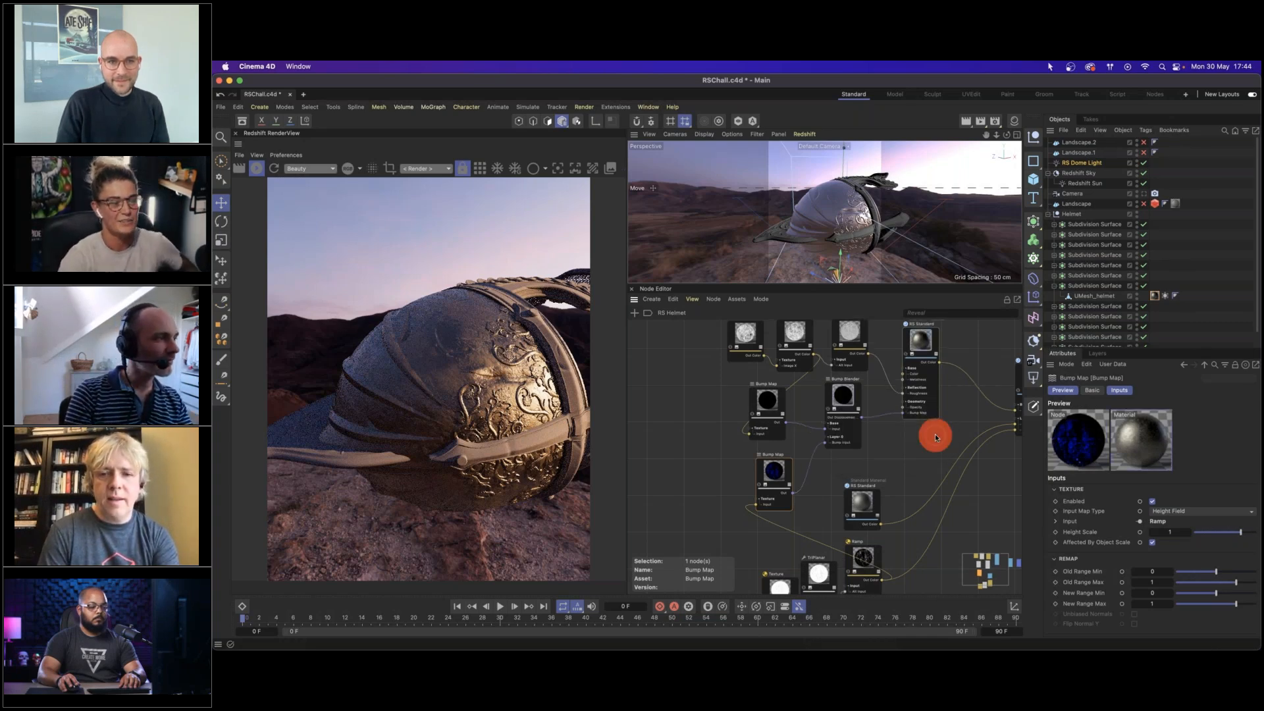
left_click_drag(770, 479, 765, 466)
left_click(839, 395)
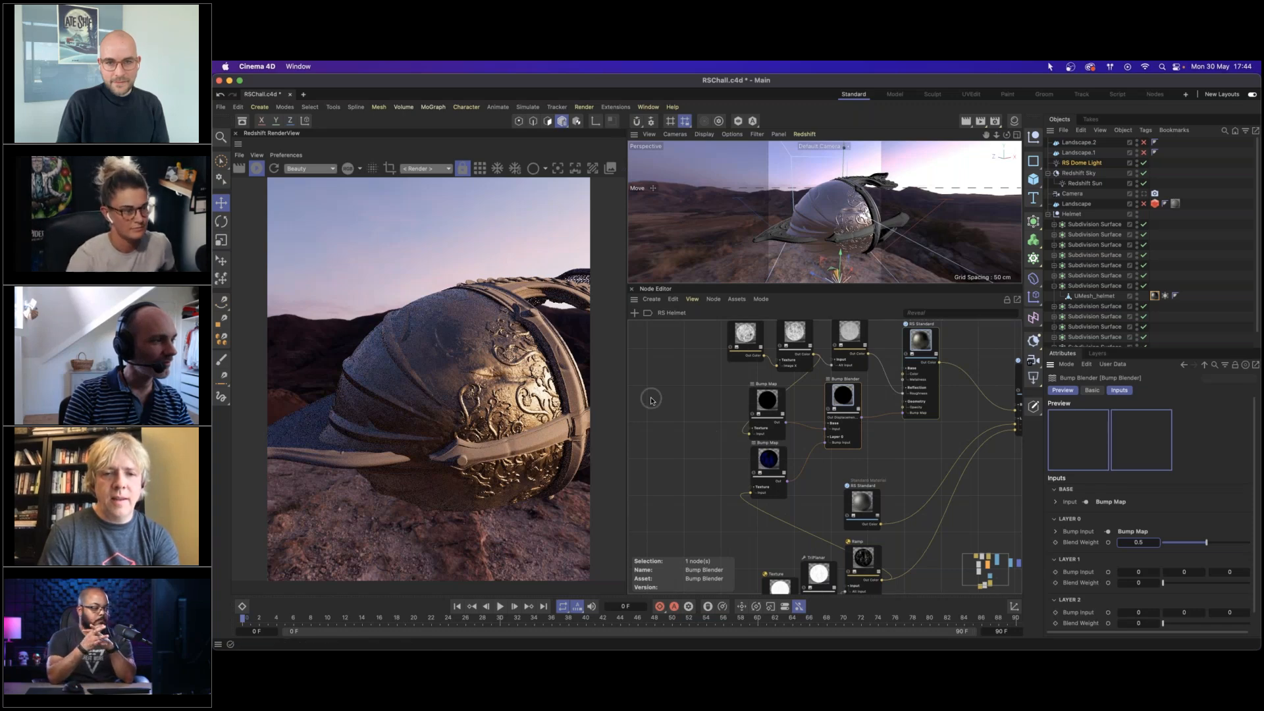
scroll(661, 415, "right", 5)
scroll(661, 415, "left", 4)
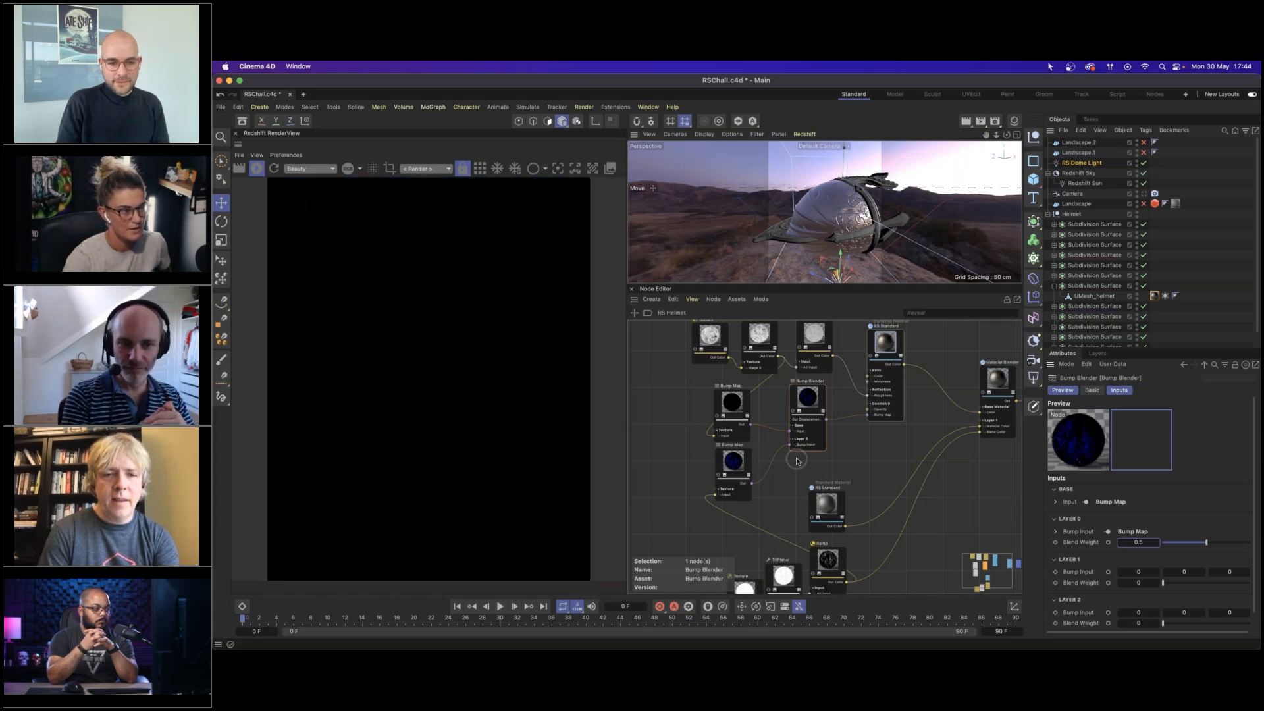
Try a Height Scale of -0.5 on the second Bump Map with the render view restarted, and settle on -0.2.
left_click(734, 471)
left_click(1170, 532)
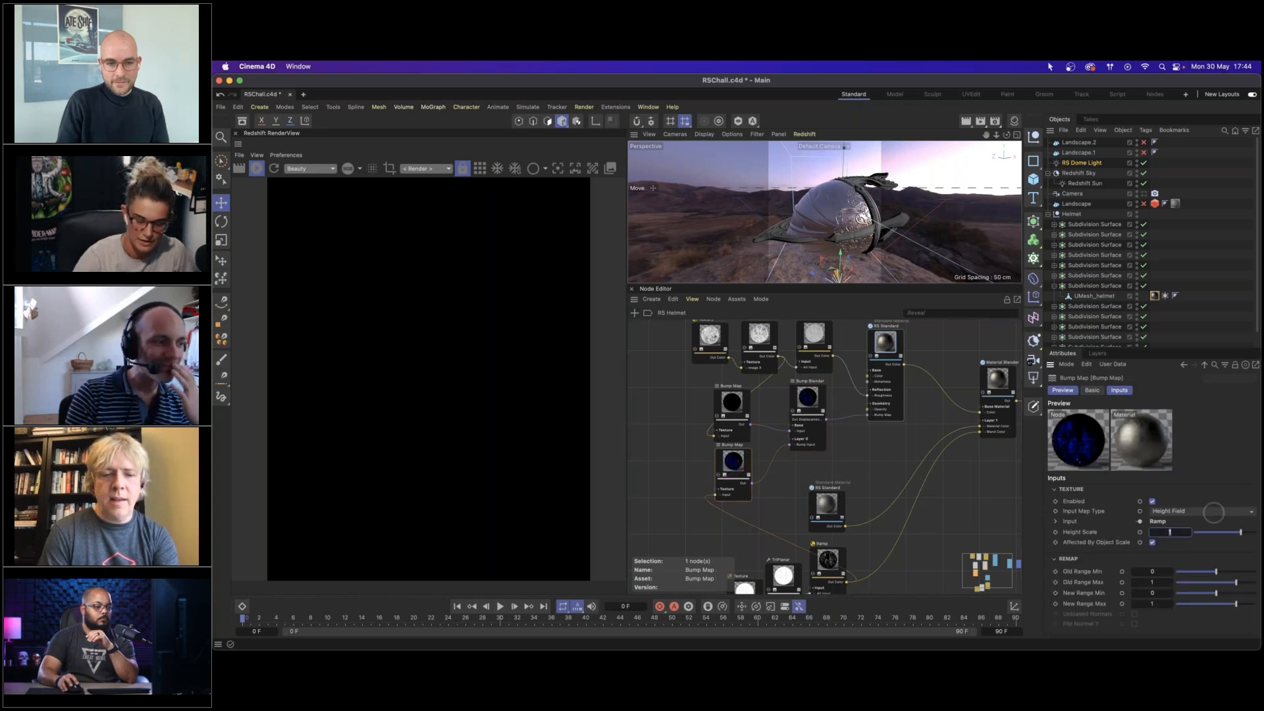
type("-.5")
key("Return")
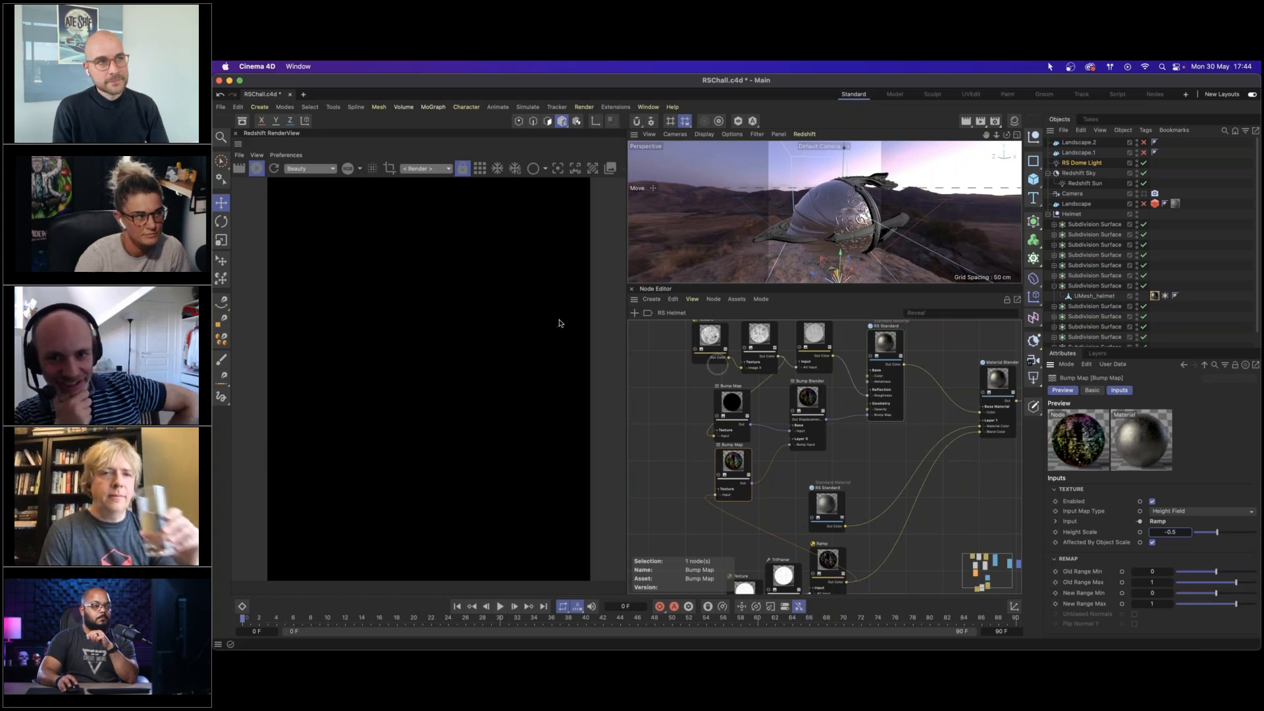
left_click(257, 169)
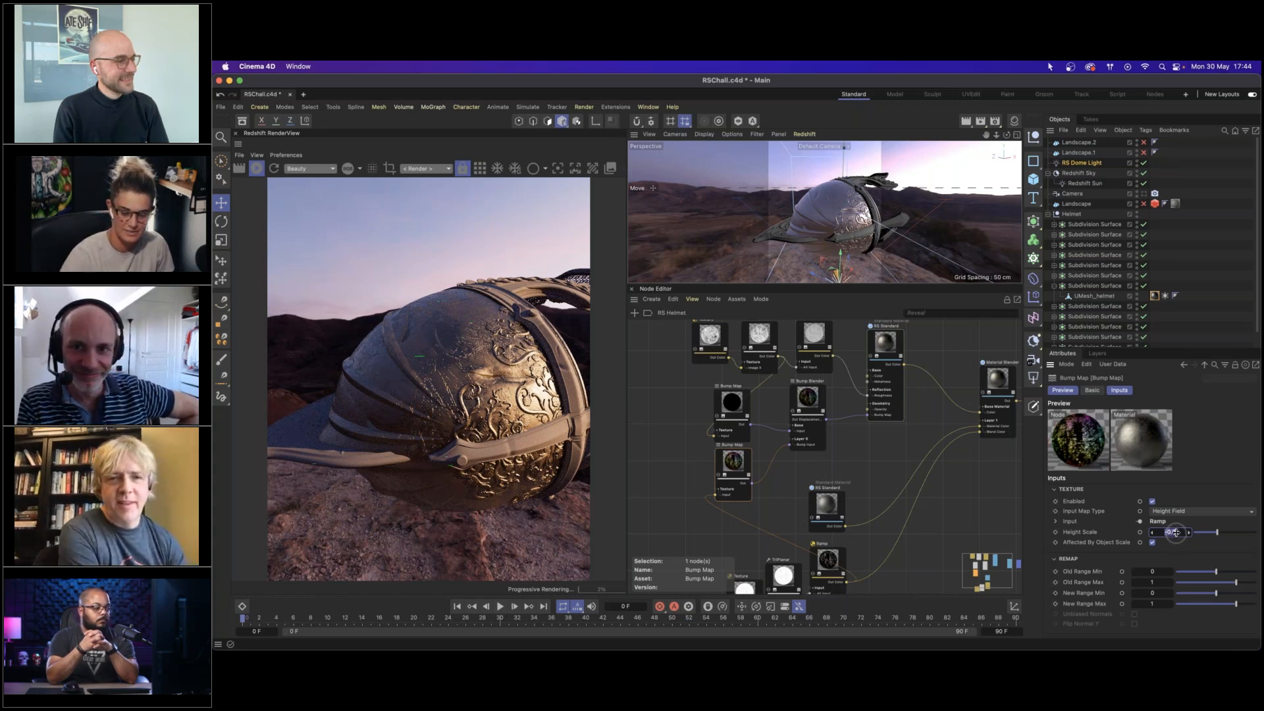
left_click_drag(1176, 532, 1176, 477)
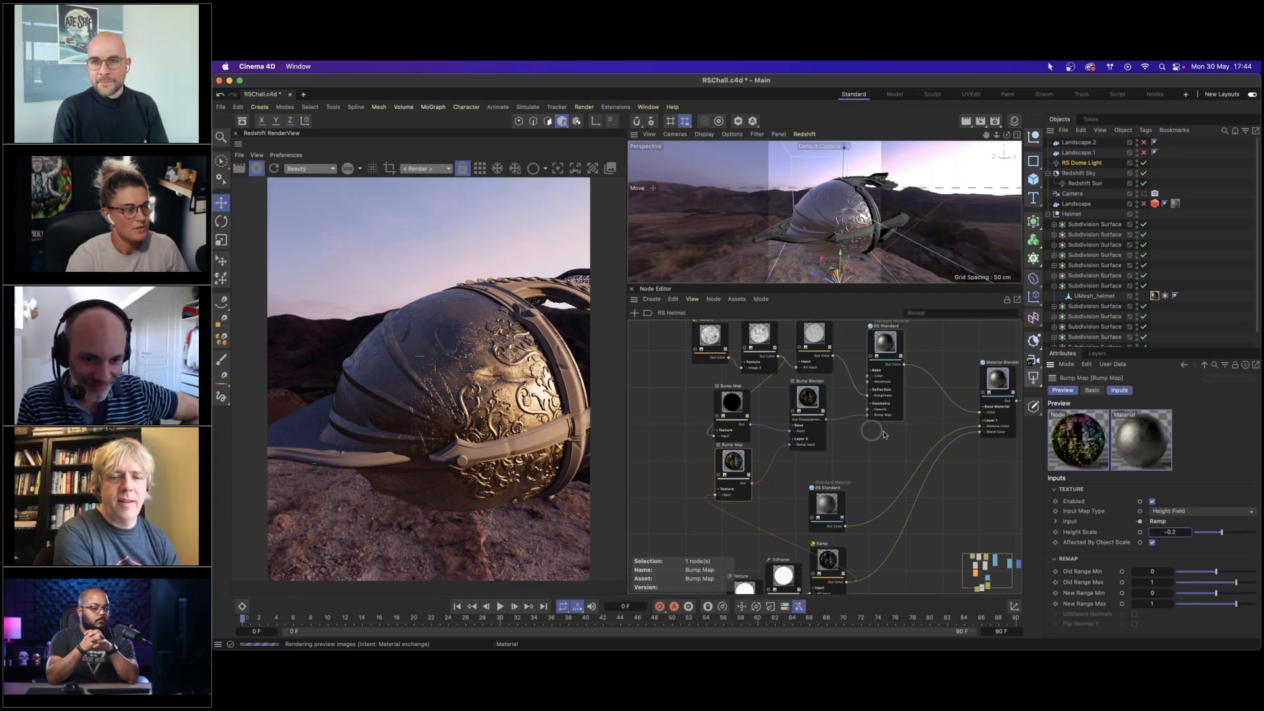
Save the project with the updated helmet material.
scroll(892, 466, "down", 1)
middle_click_drag(875, 450, 844, 457)
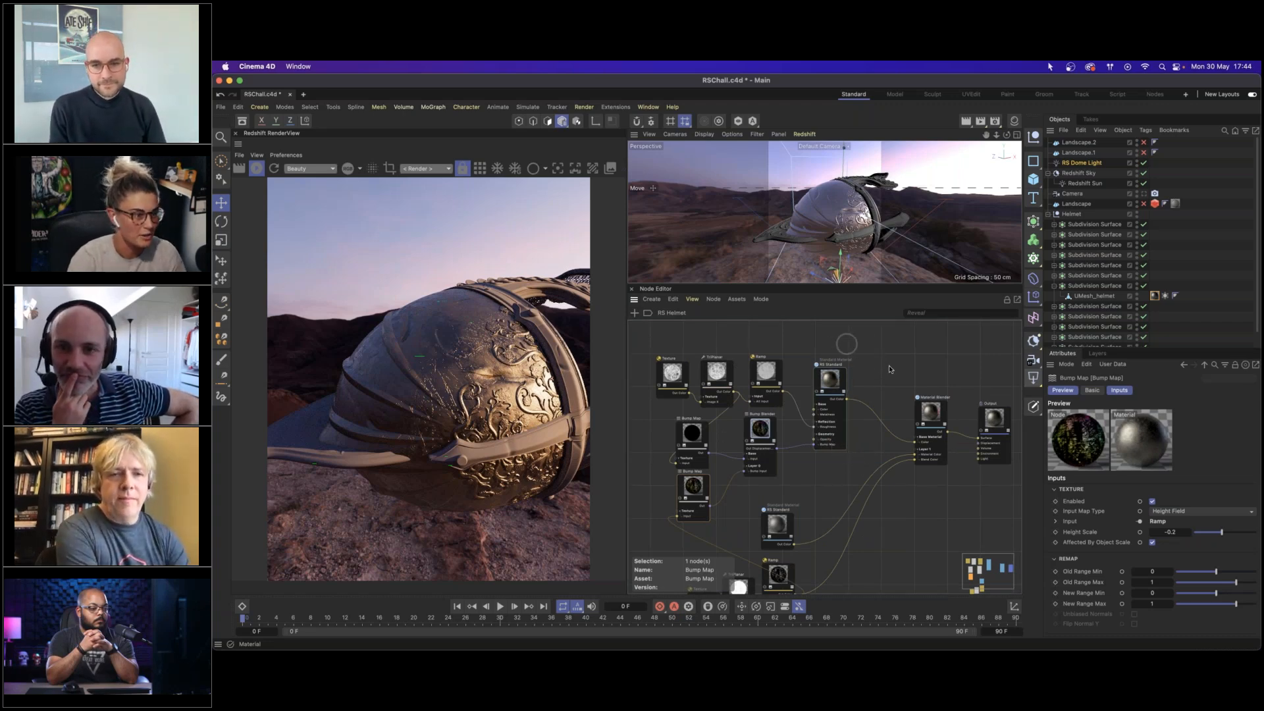
middle_click_drag(884, 403, 884, 447)
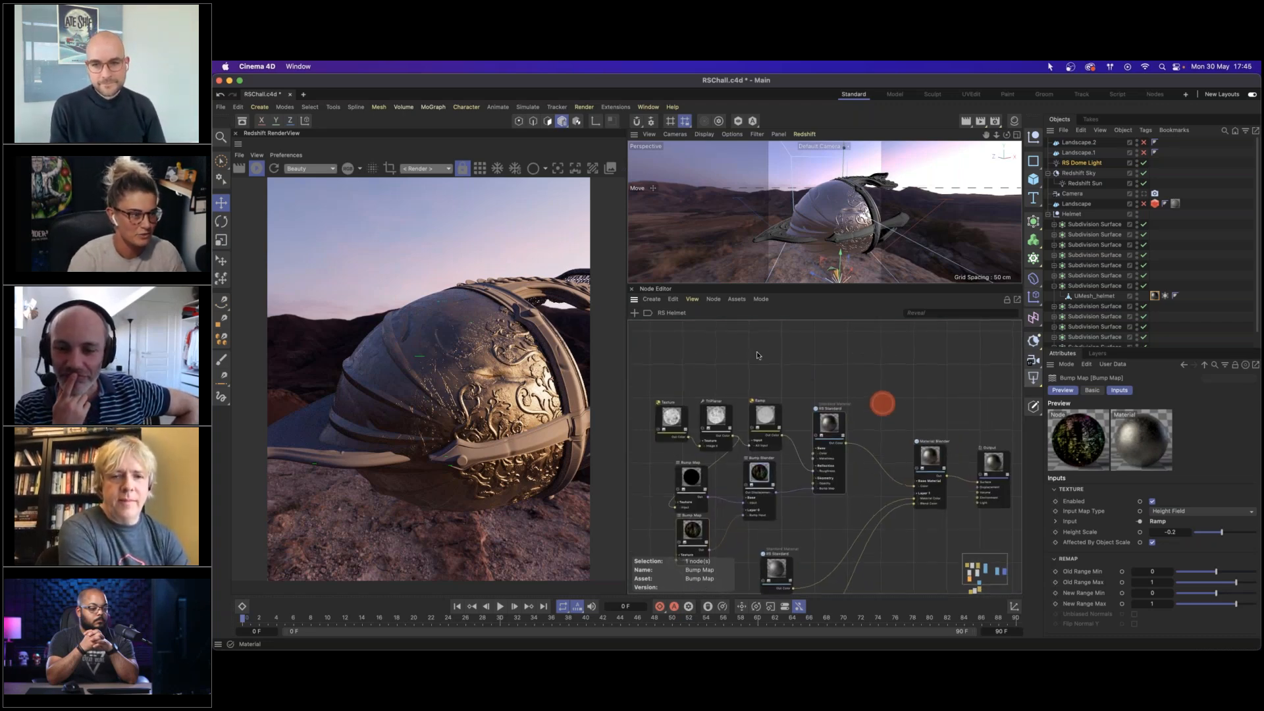
left_click(221, 106)
left_click(250, 193)
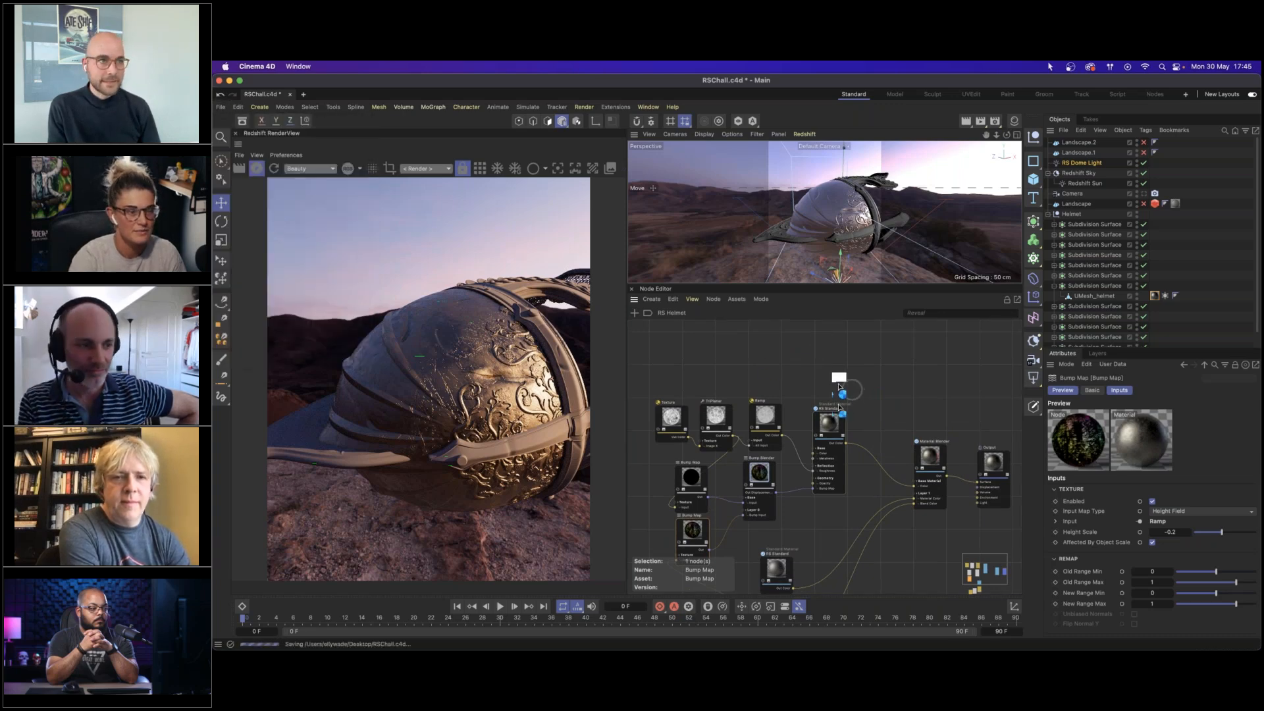
Add a Maxon Noise node above the Material Blender and connect it to the Output's Surface to preview it on the helmet.
middle_click_drag(834, 362, 823, 375)
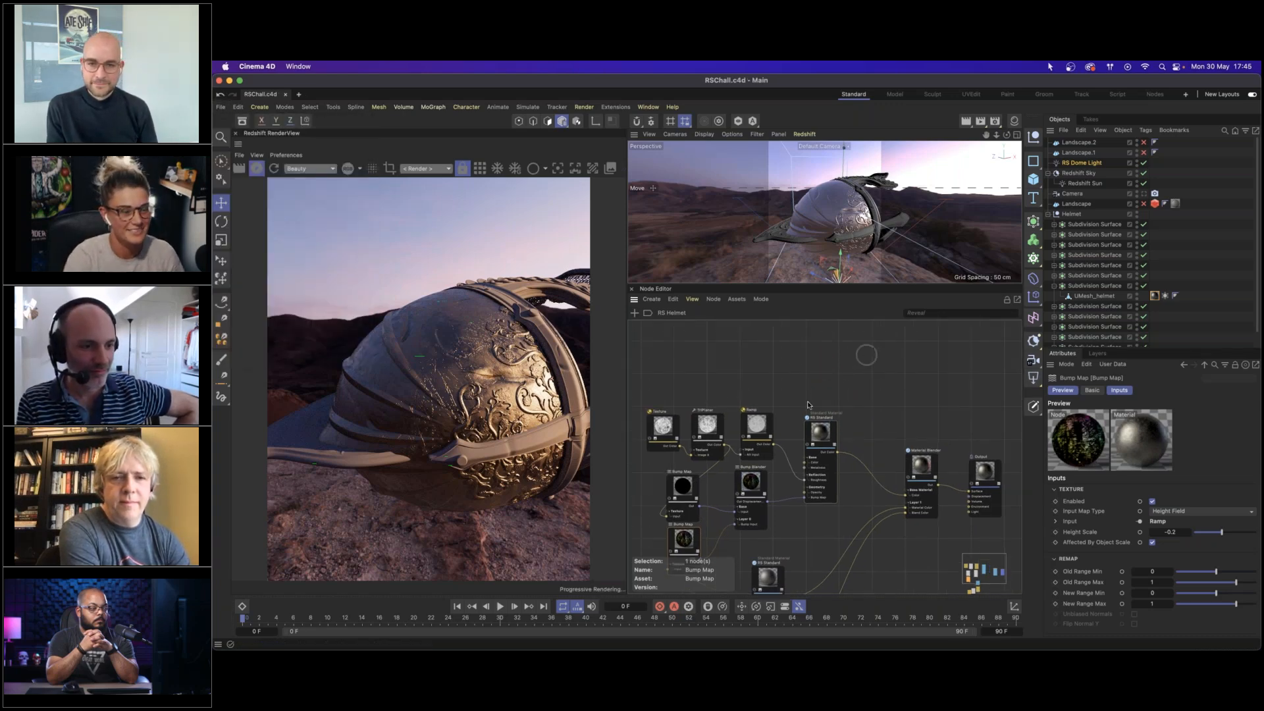
double_click(822, 355)
type("maxon")
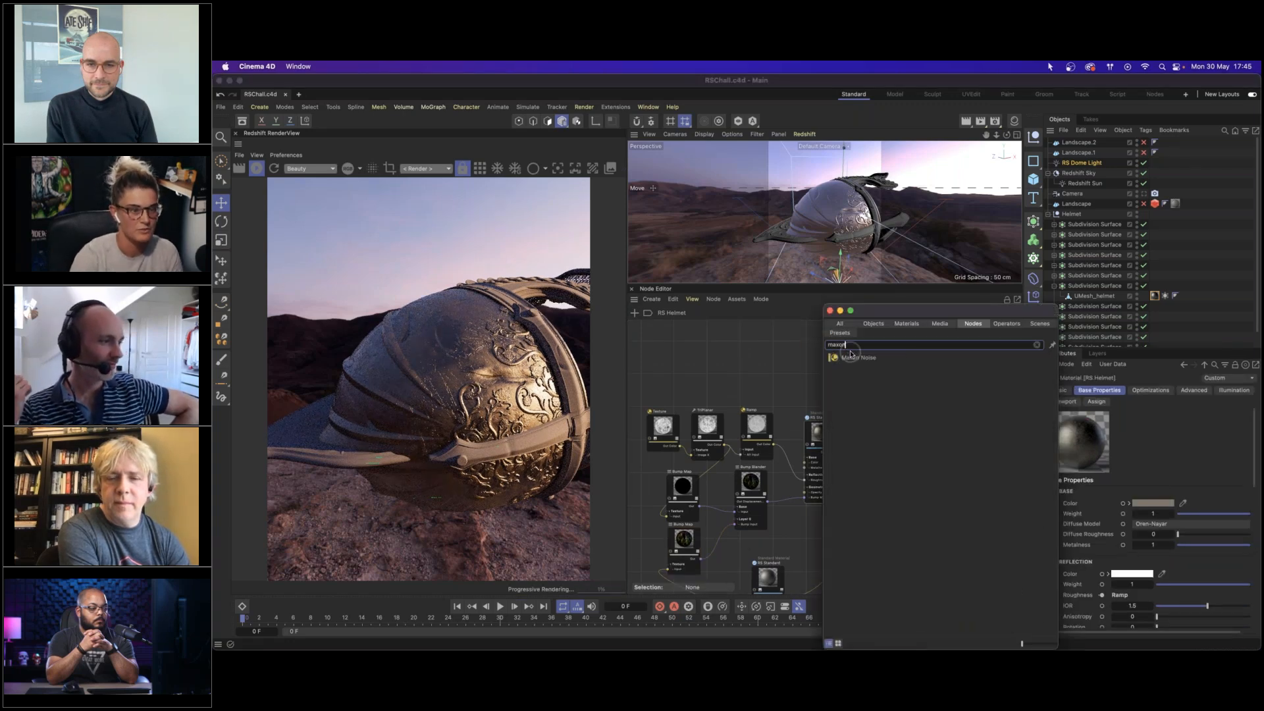
left_click_drag(849, 358, 873, 403)
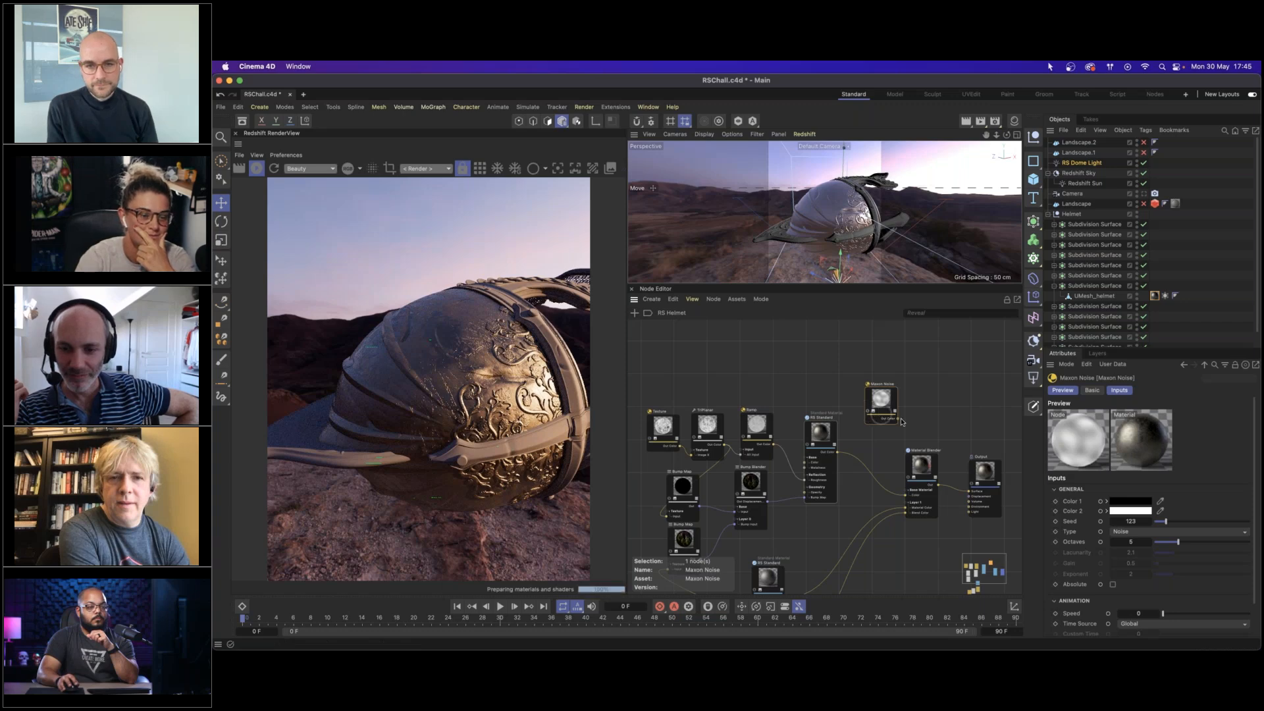
left_click_drag(897, 418, 968, 496)
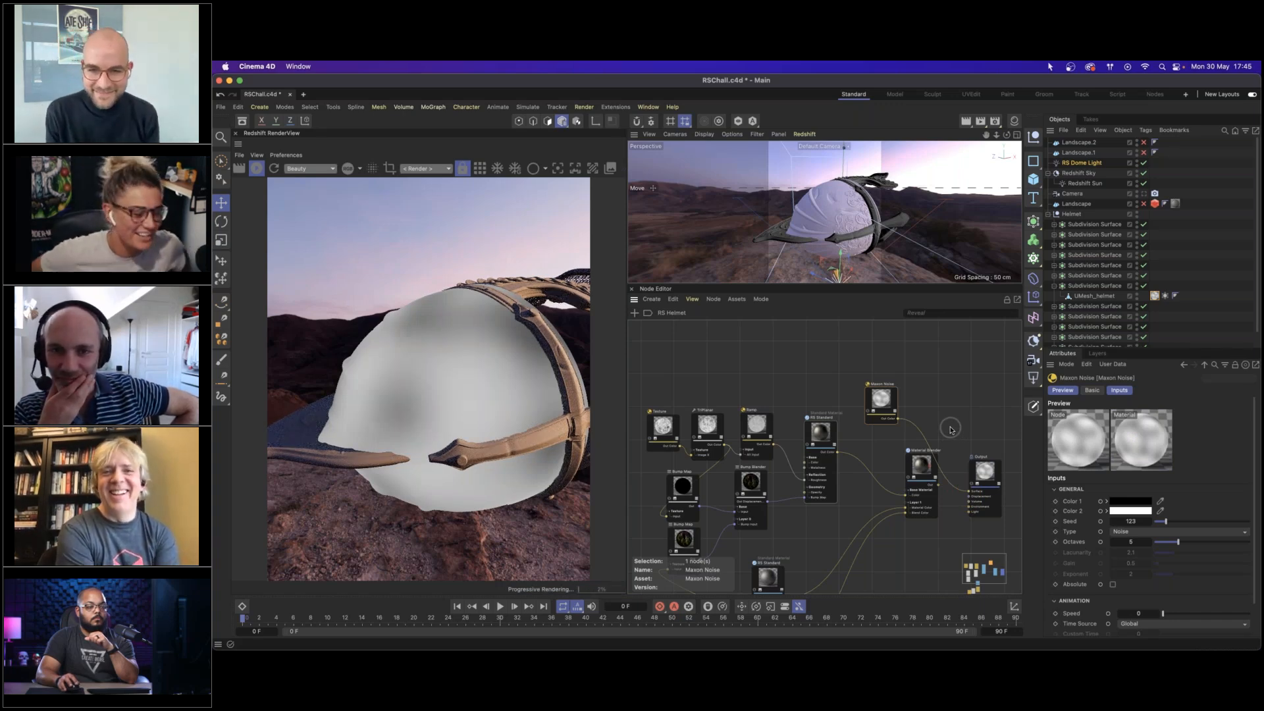
left_click_drag(885, 399, 897, 398)
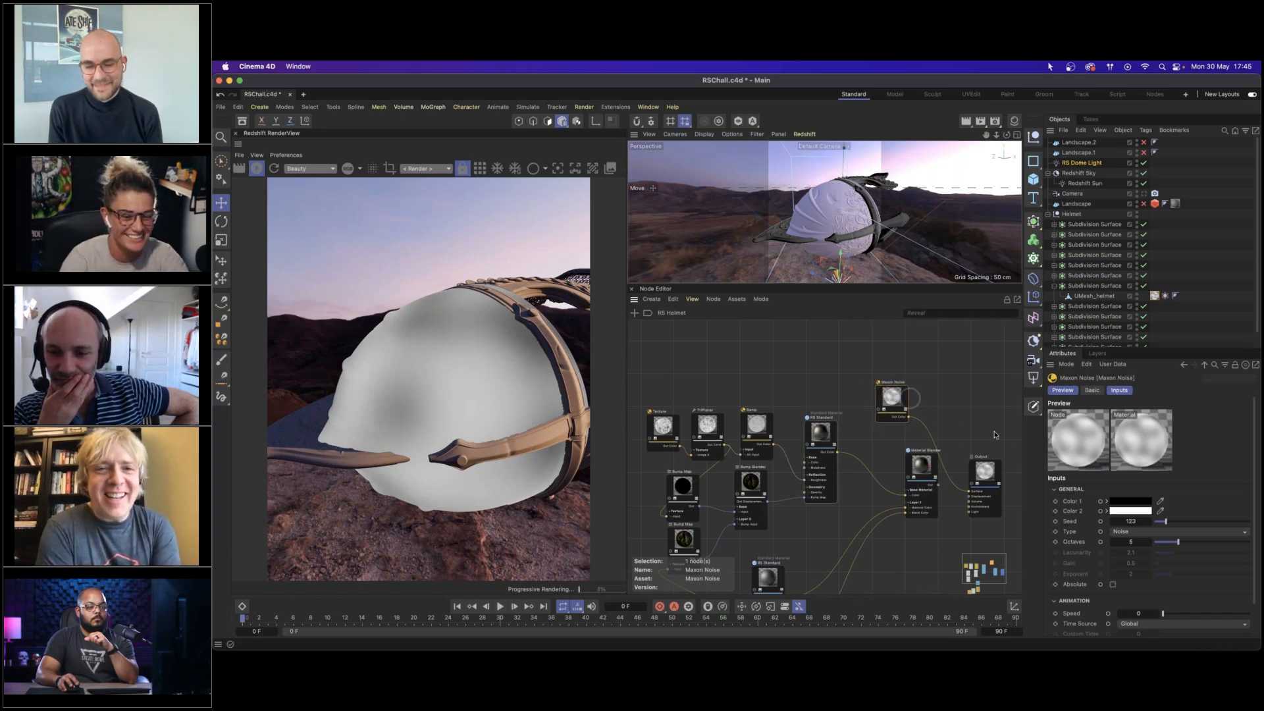
Try the Naki noise type, and set the Maxon Noise node's Type to Buya.
left_click(1148, 534)
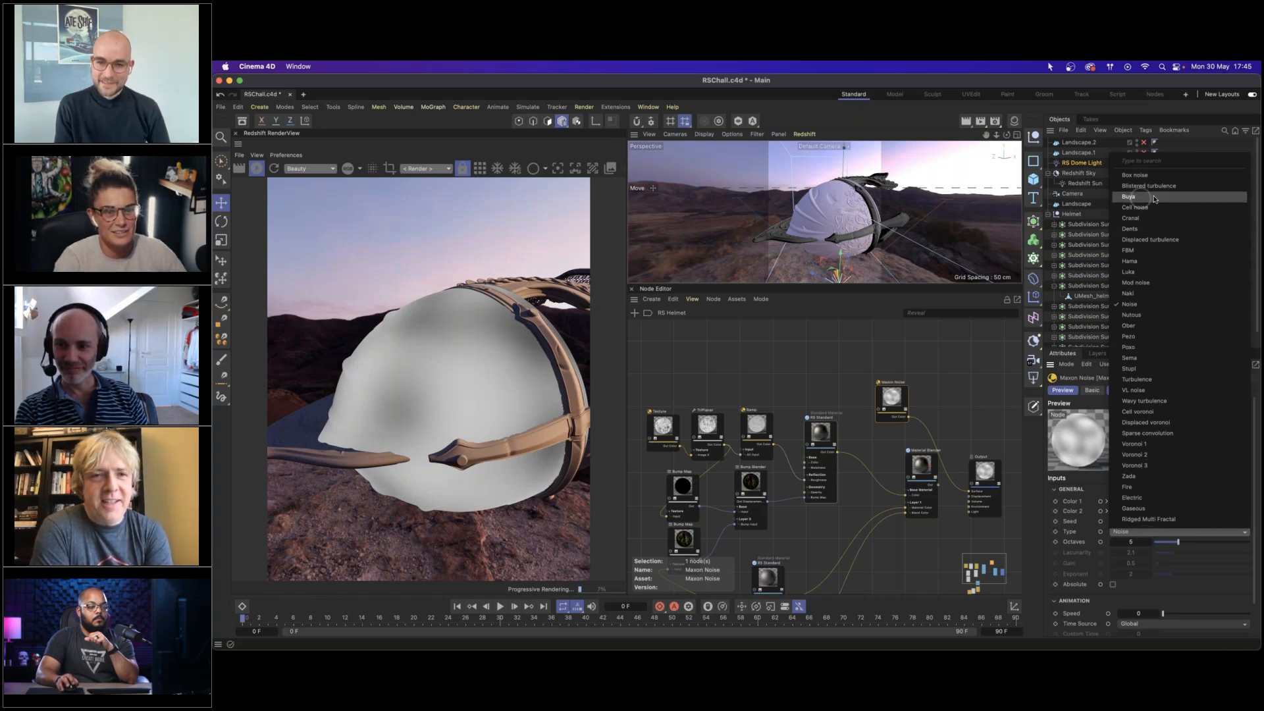
left_click(1152, 294)
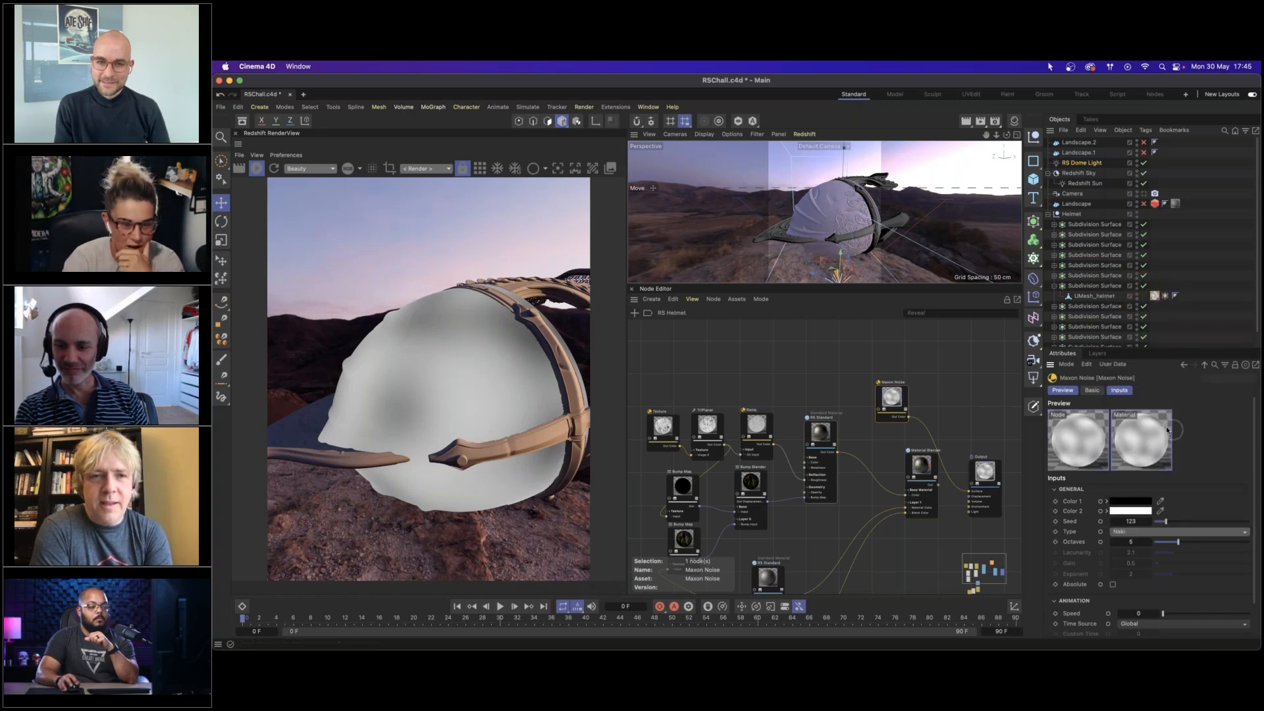
left_click(1182, 532)
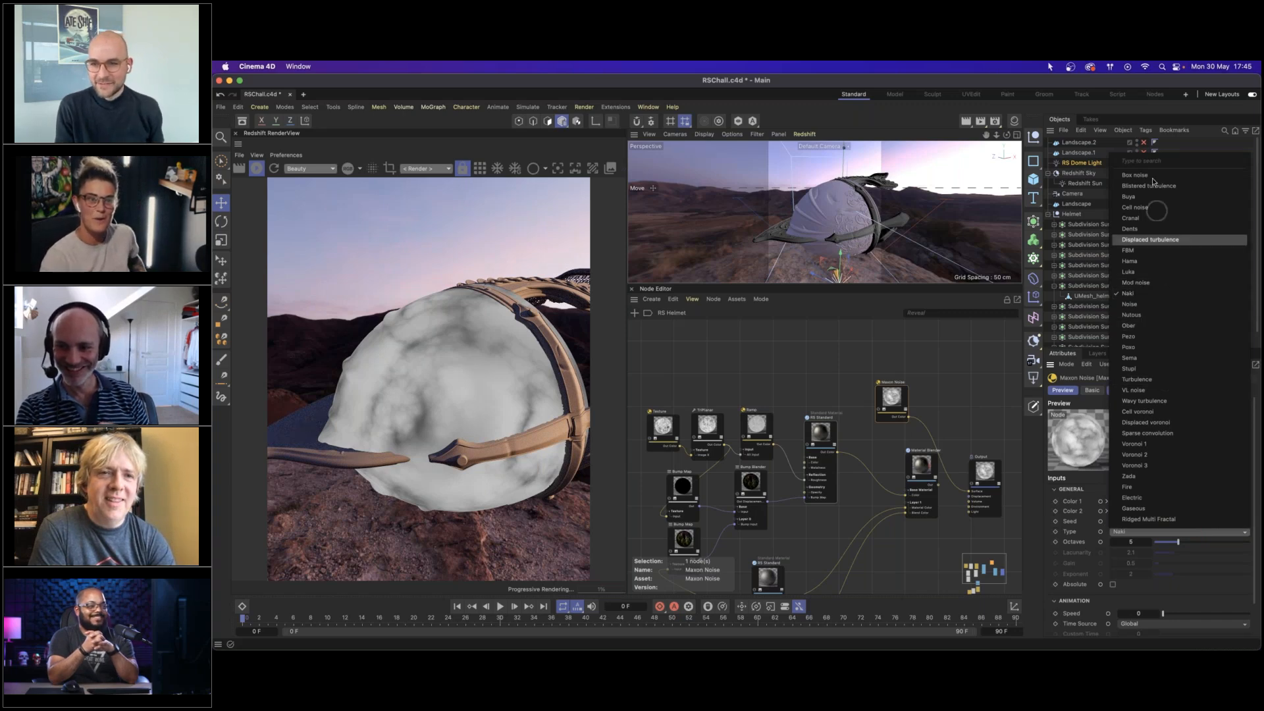
left_click(1141, 197)
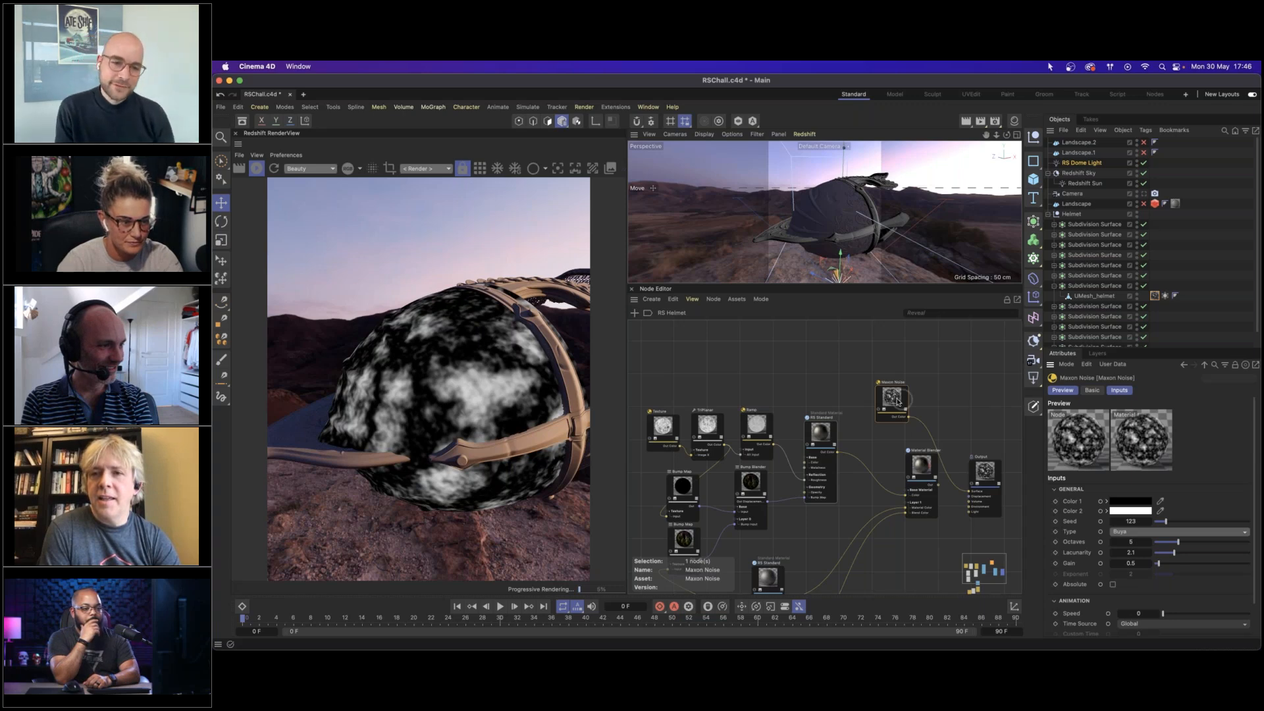
left_click_drag(896, 399, 887, 390)
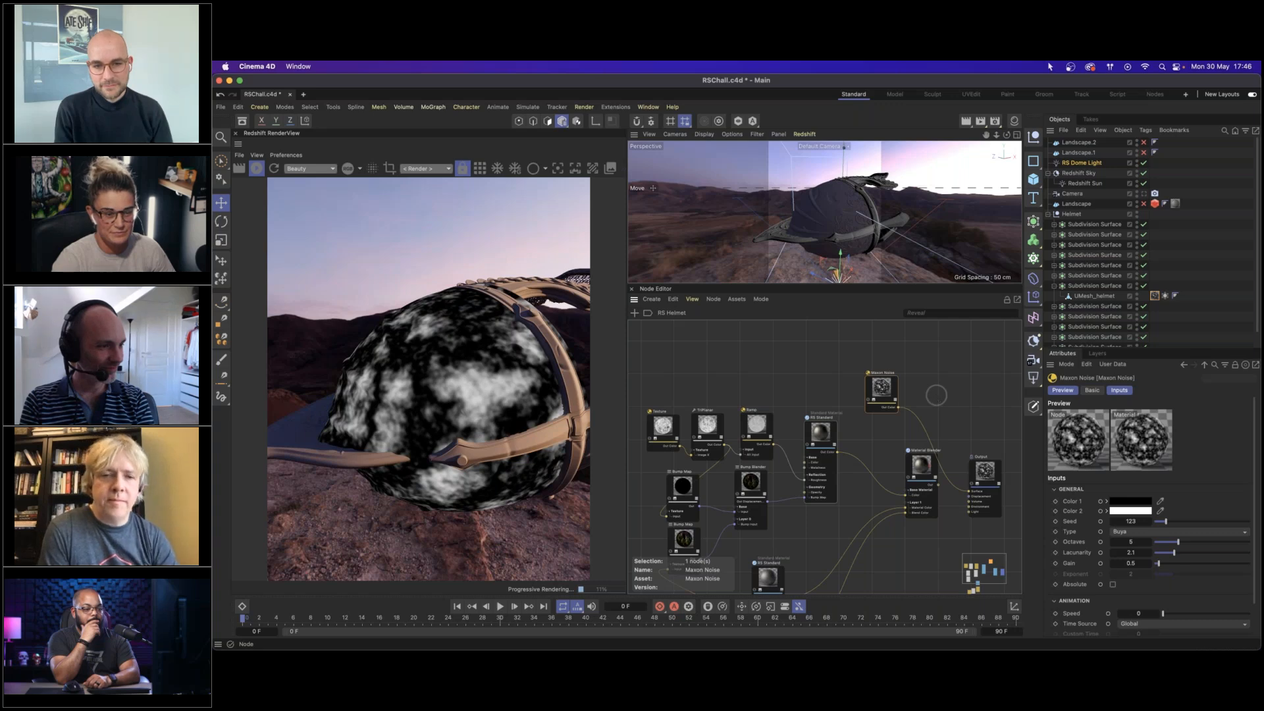
Invert the Maxon Noise by setting Color 1 to white and Color 2 to black, and move the node slightly away from the blender.
left_click(1131, 505)
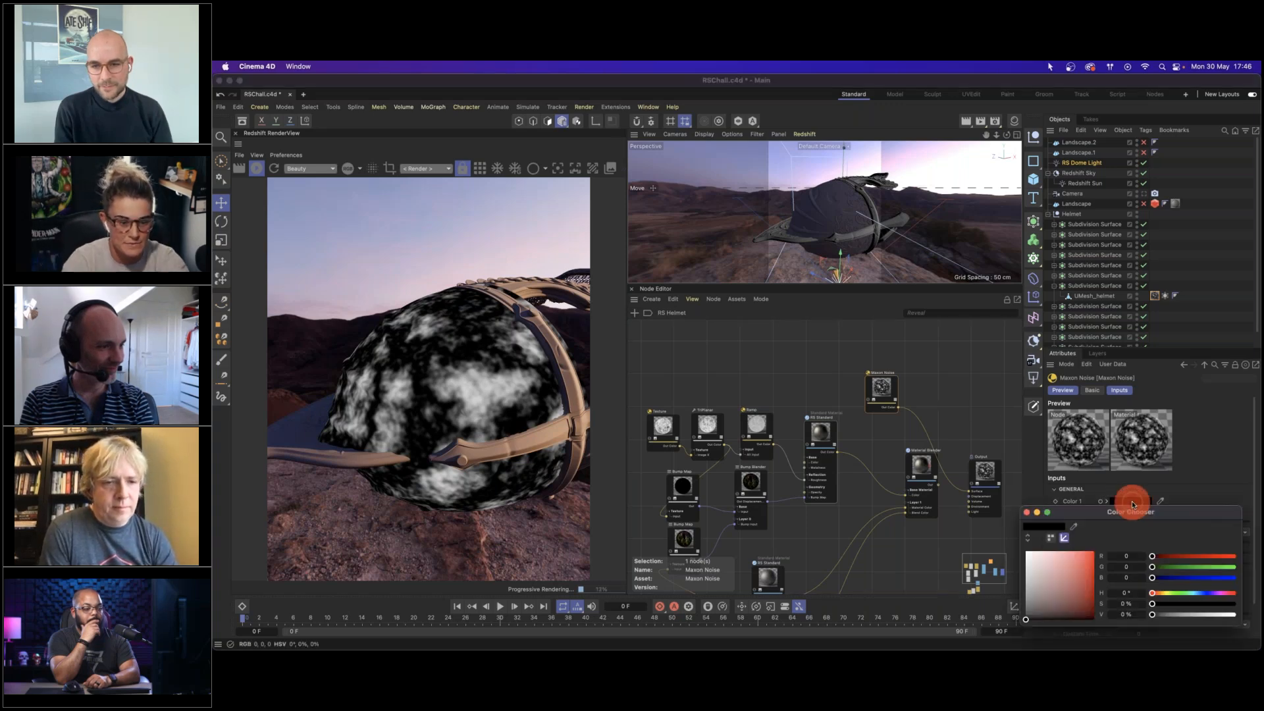
left_click_drag(1035, 560, 1010, 539)
left_click(1130, 510)
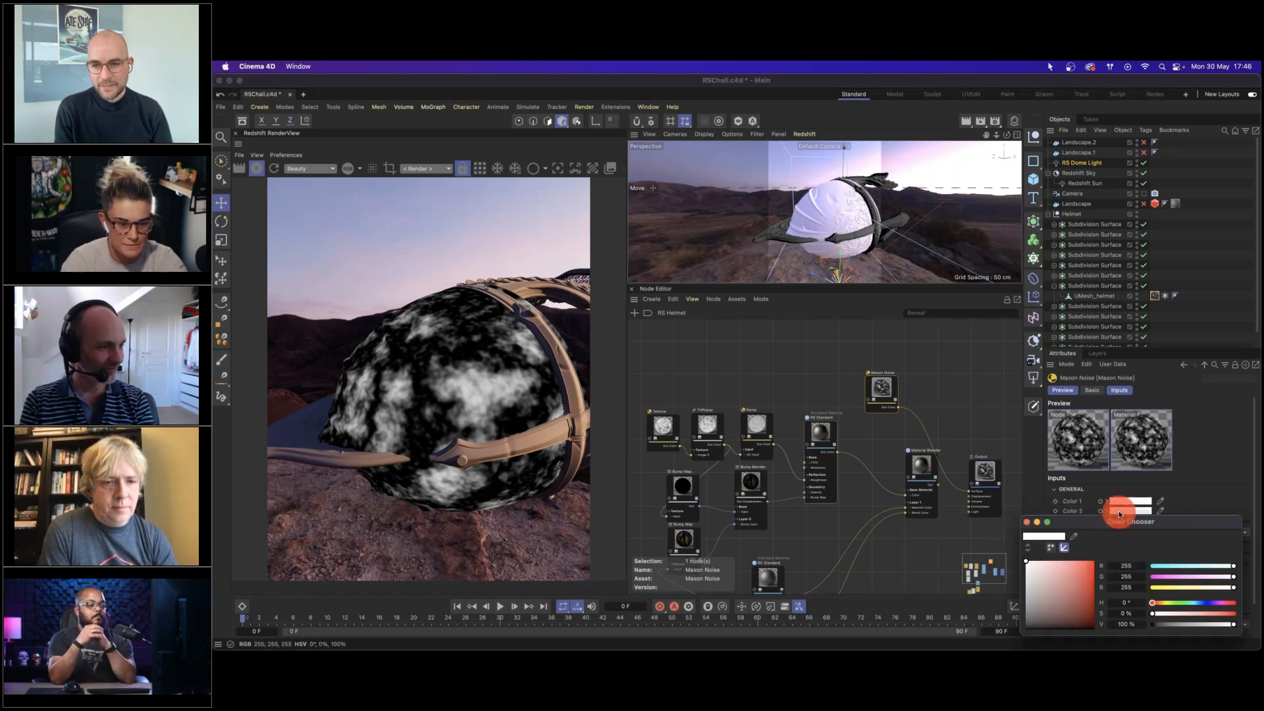
left_click(1026, 522)
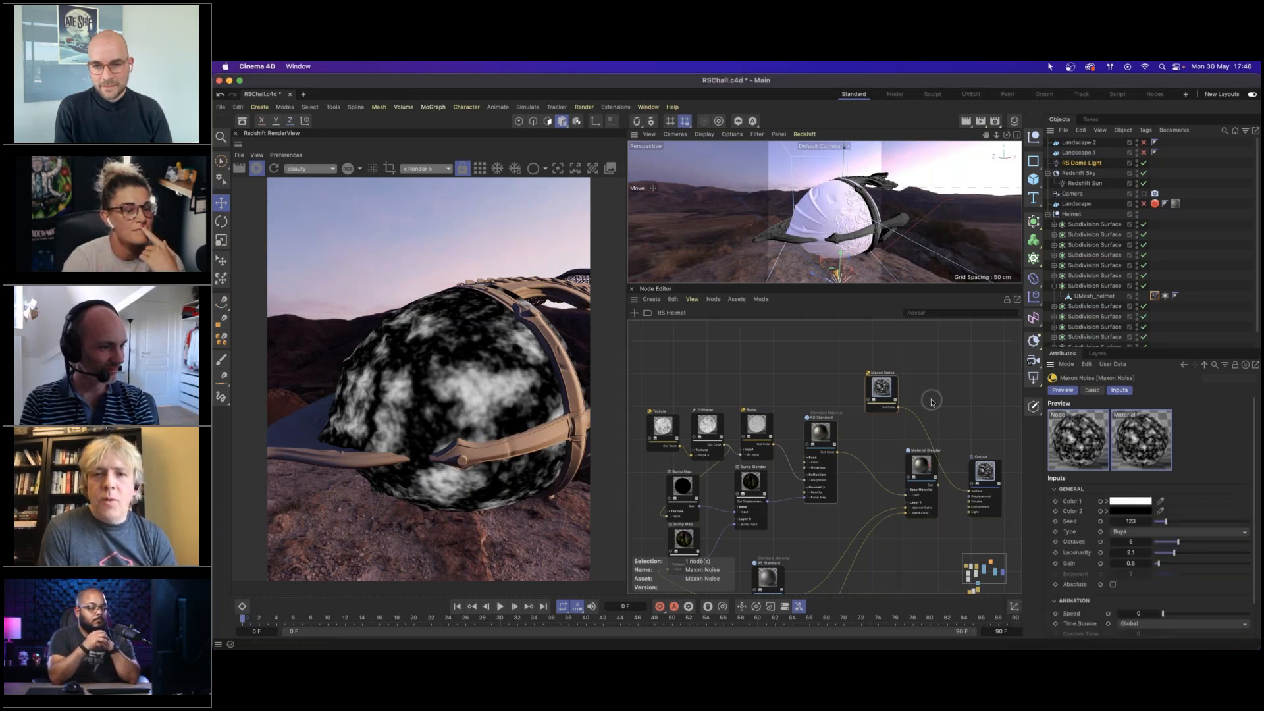
left_click_drag(885, 388, 879, 381)
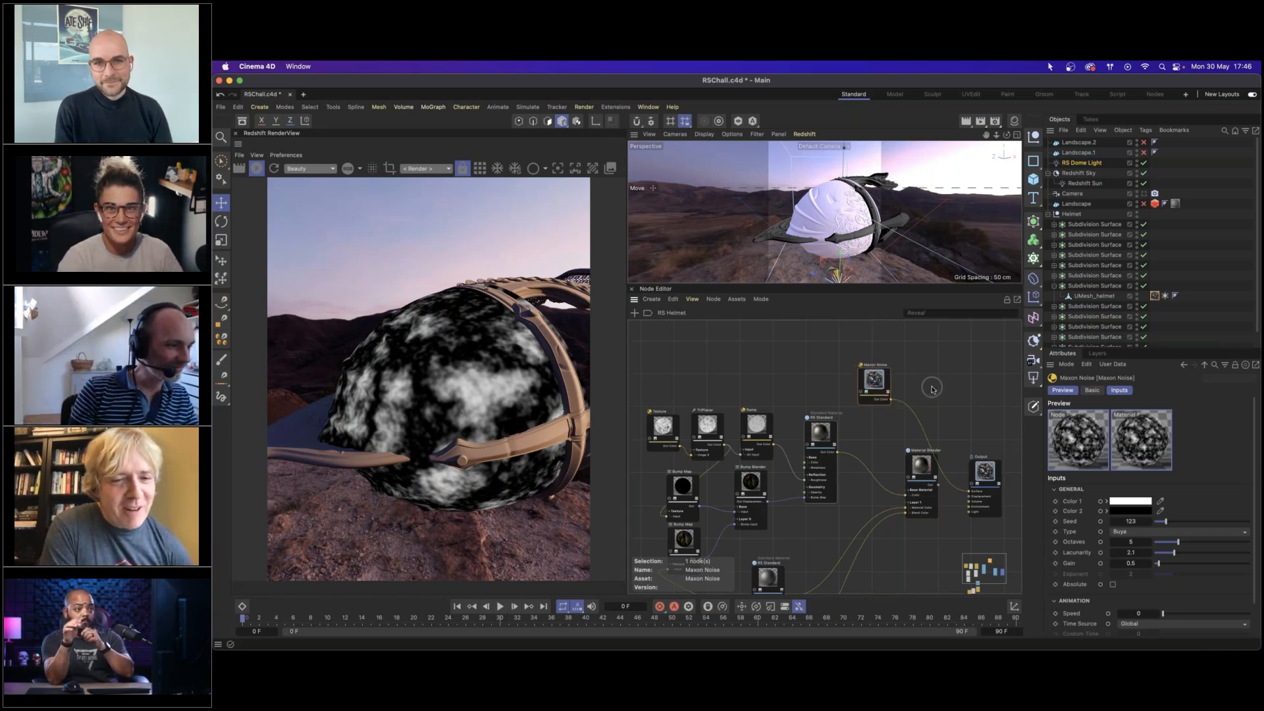
left_click_drag(881, 389, 878, 377)
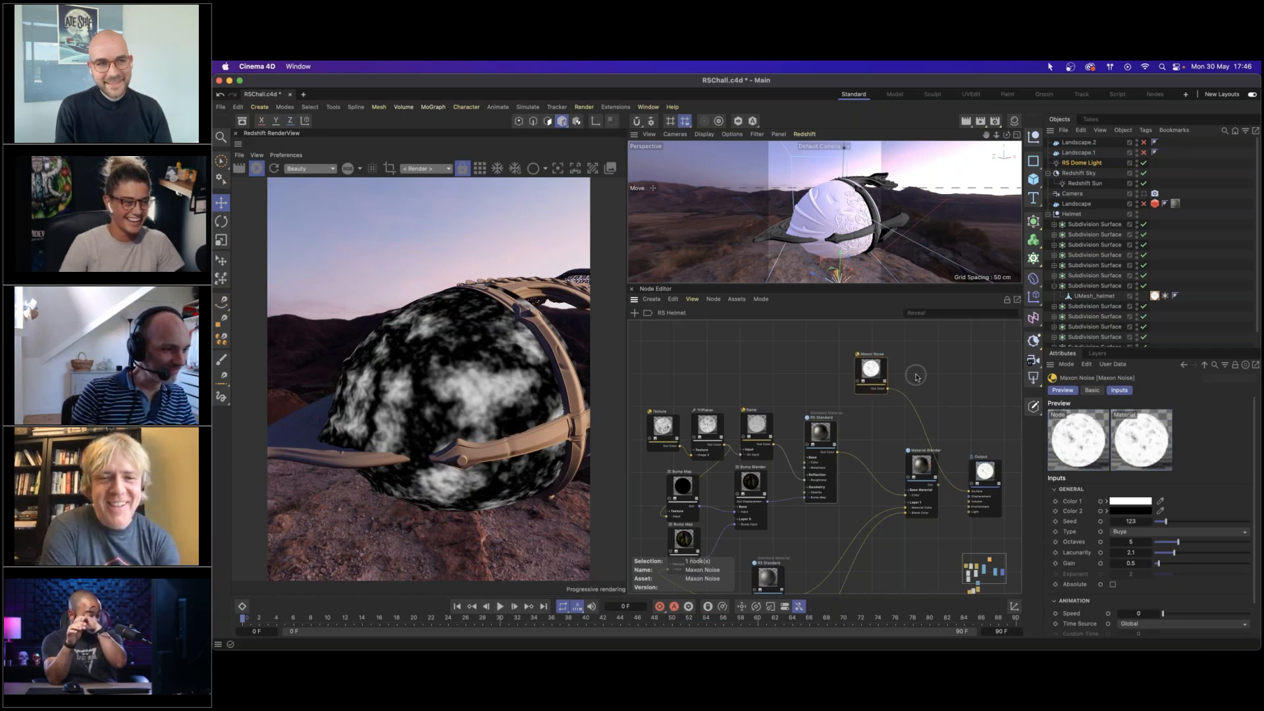
Insert a Ramp node between the Maxon Noise and the Output, and arrange the two nodes above the Material Blender.
double_click(929, 374)
type("ramp")
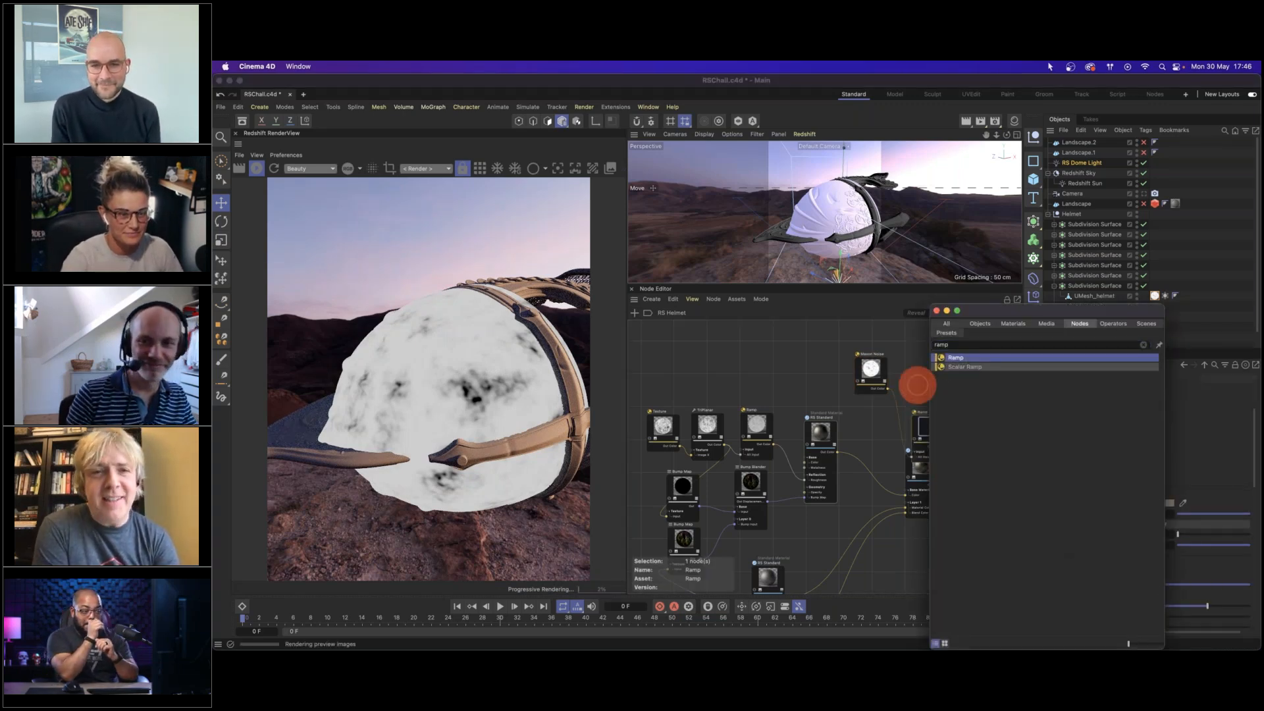
key("Return")
left_click_drag(924, 386, 924, 370)
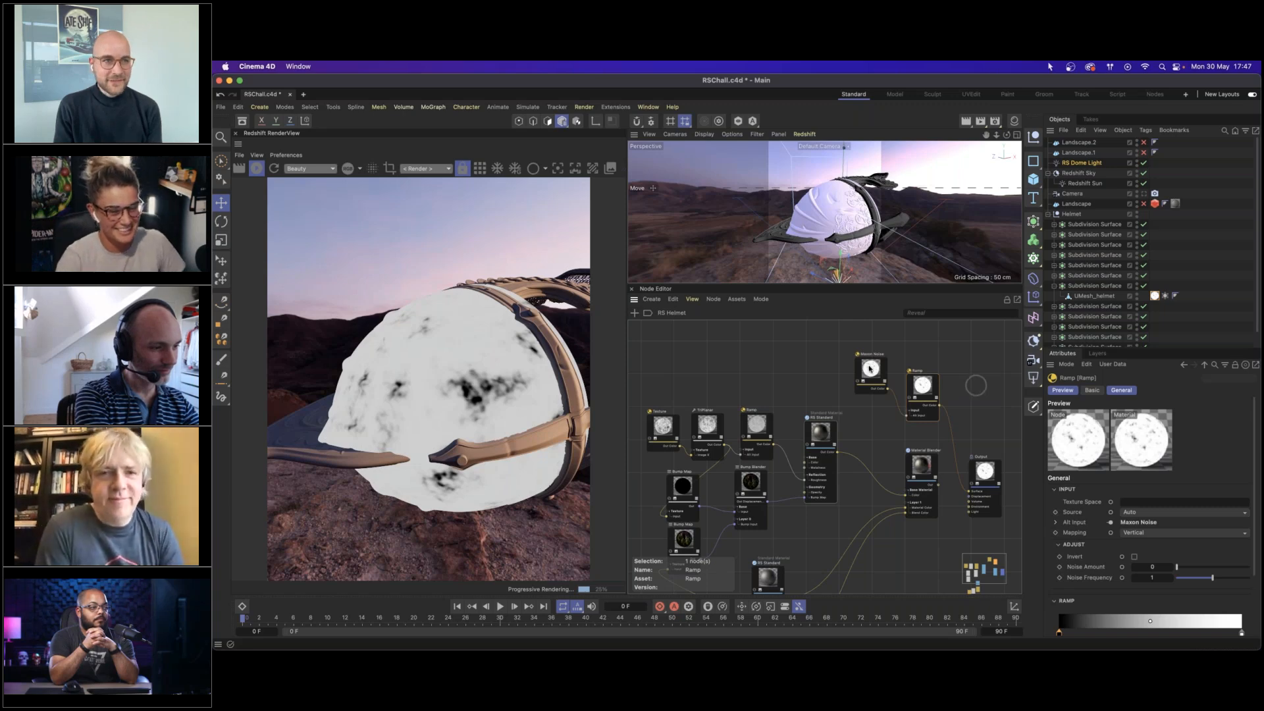
left_click_drag(871, 367, 906, 378)
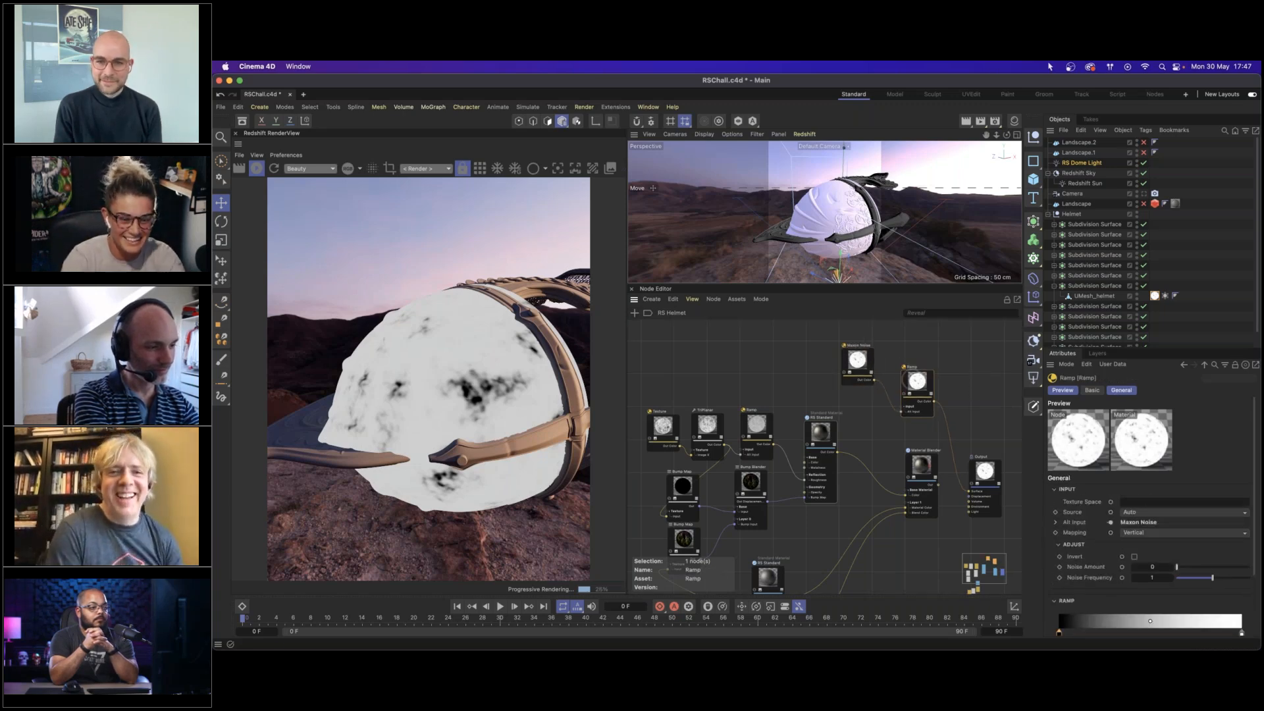
Increase the Ramp's contrast by moving its white knot to about 68.5% and its black knot to about 36%.
left_click_drag(1255, 429, 1247, 453)
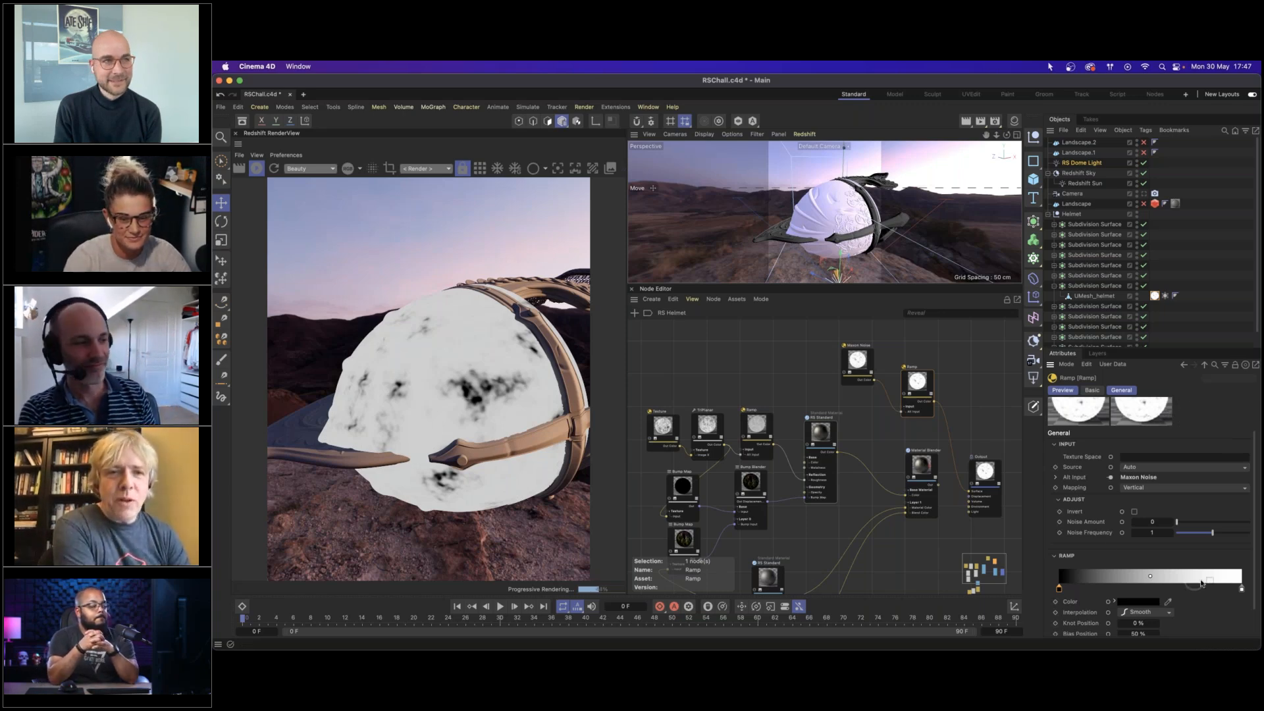
left_click_drag(1241, 588, 1184, 590)
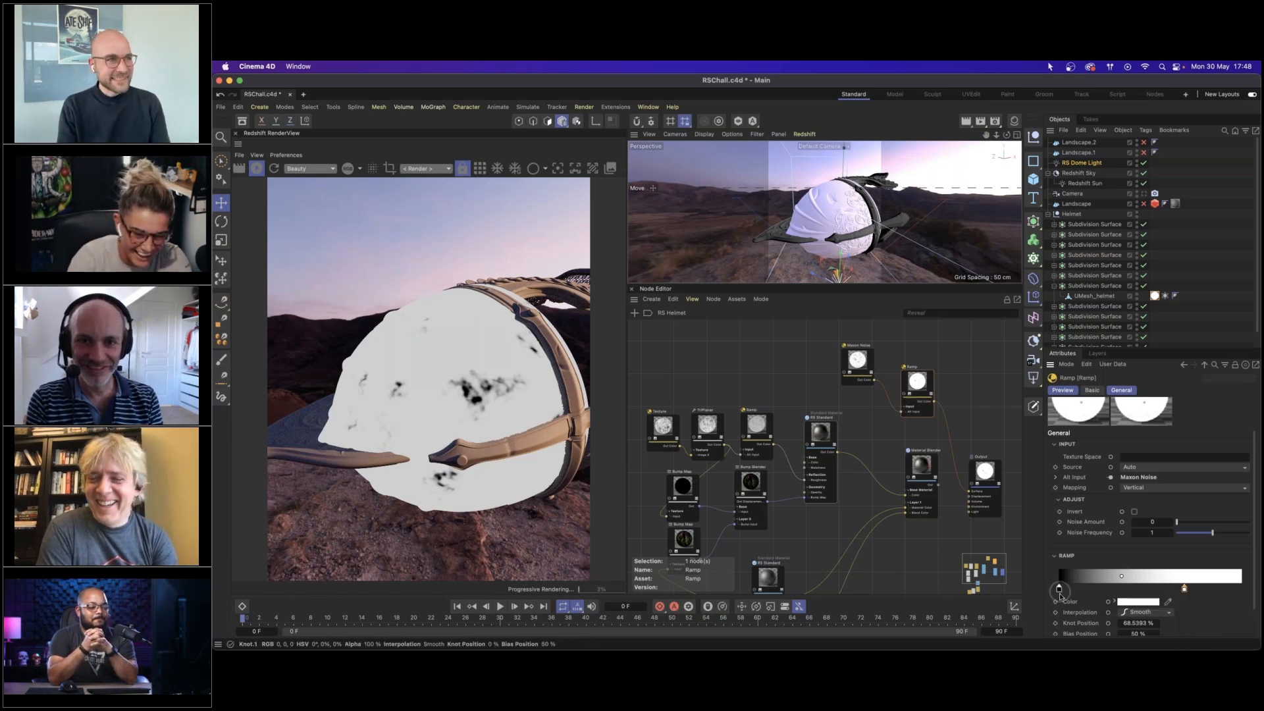
left_click_drag(1059, 588, 1095, 588)
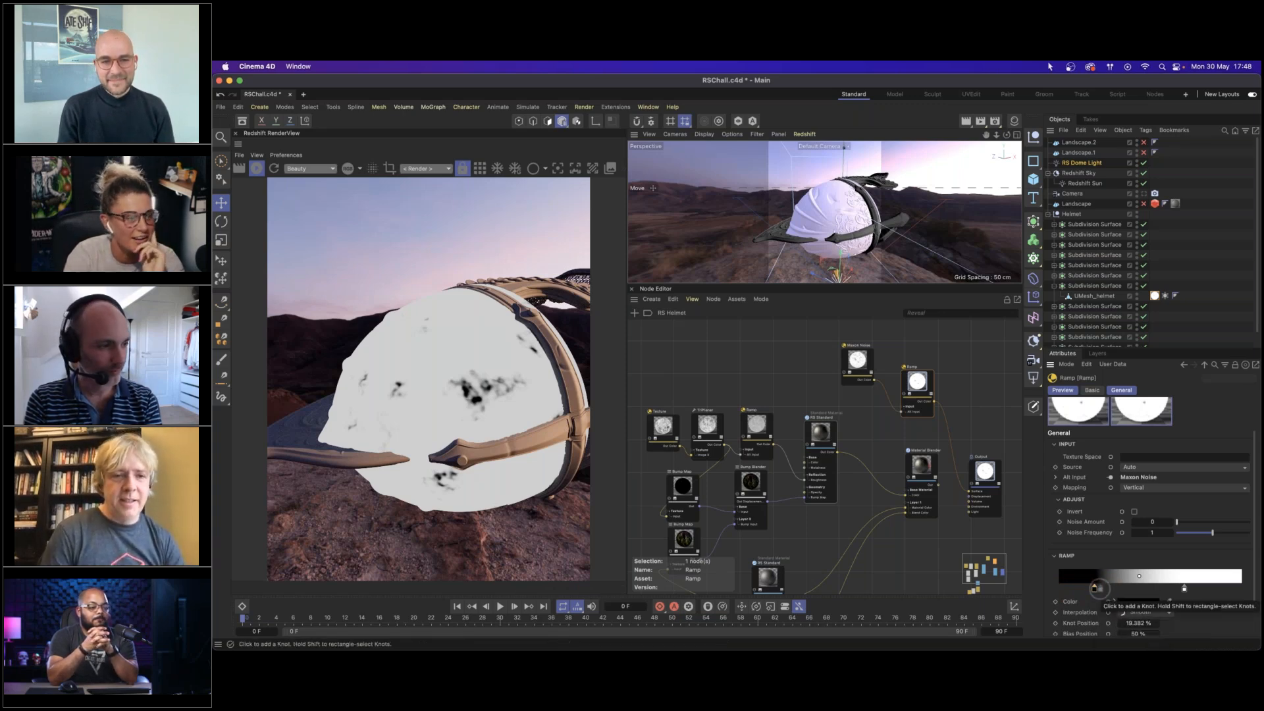
left_click_drag(1096, 589, 1128, 589)
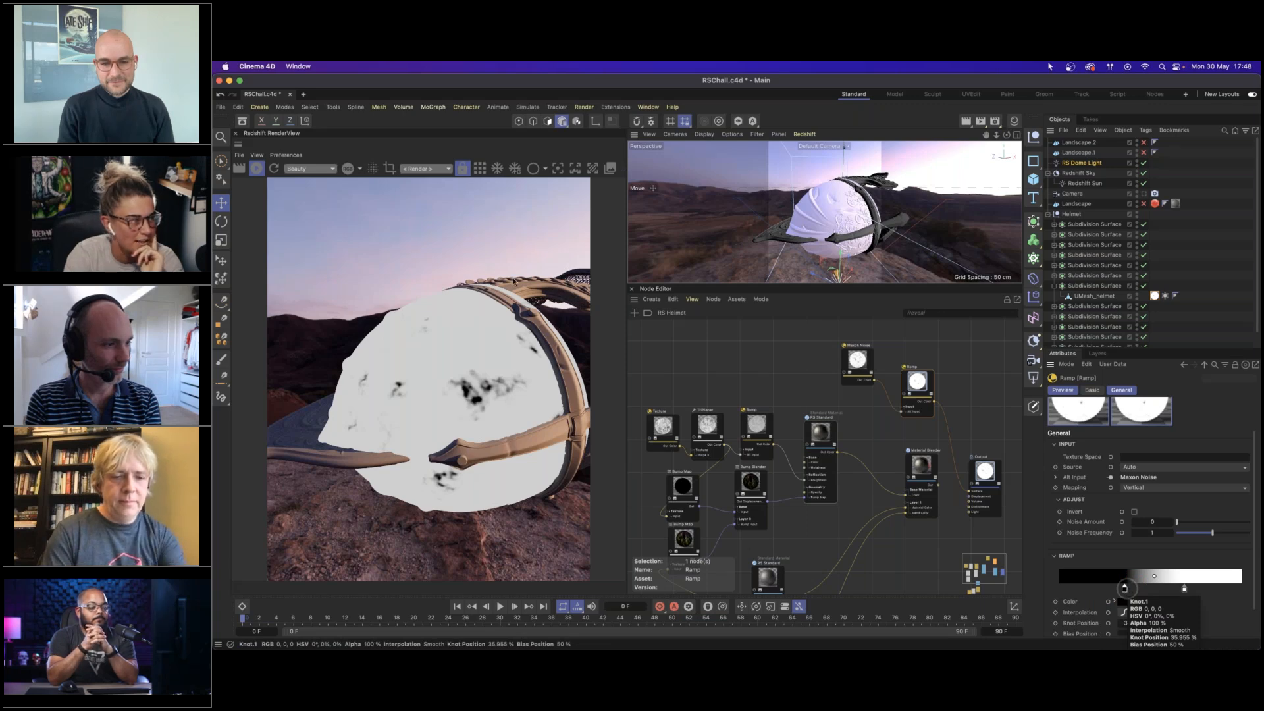
Restart the Redshift preview render, and move the Maxon Noise and Ramp nodes farther from the Material Blender.
left_click(273, 168)
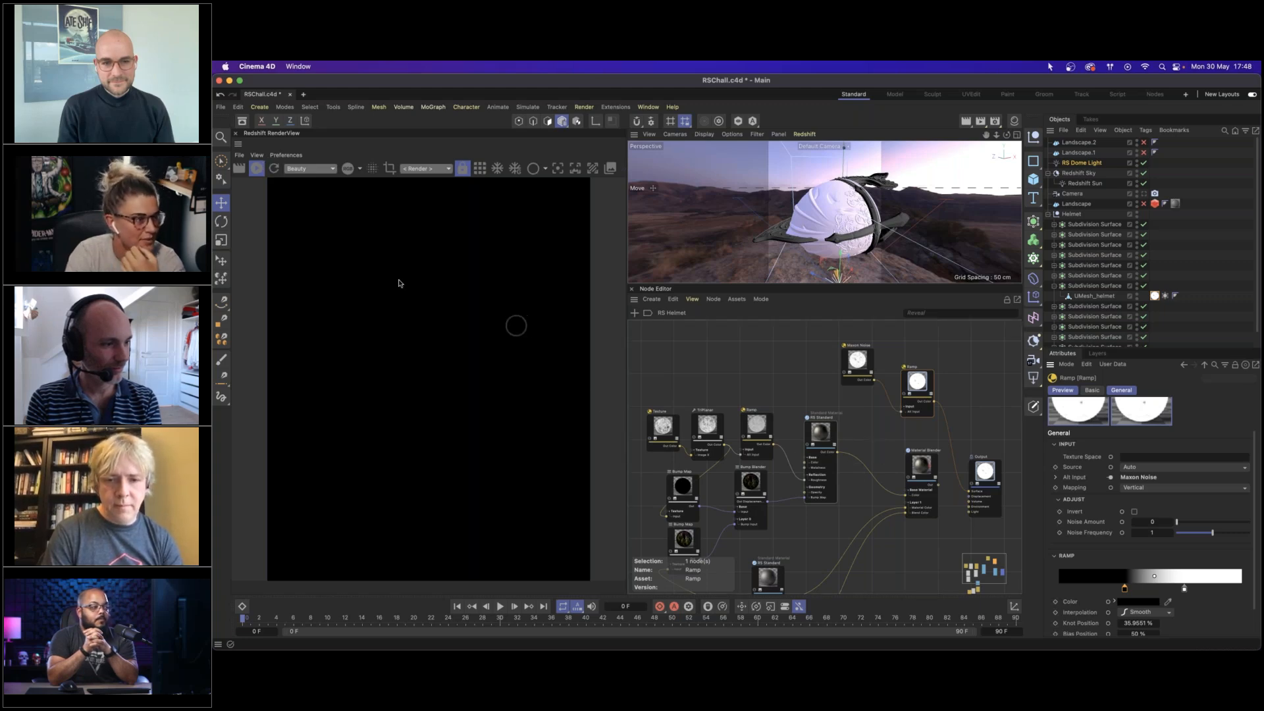
left_click(256, 170)
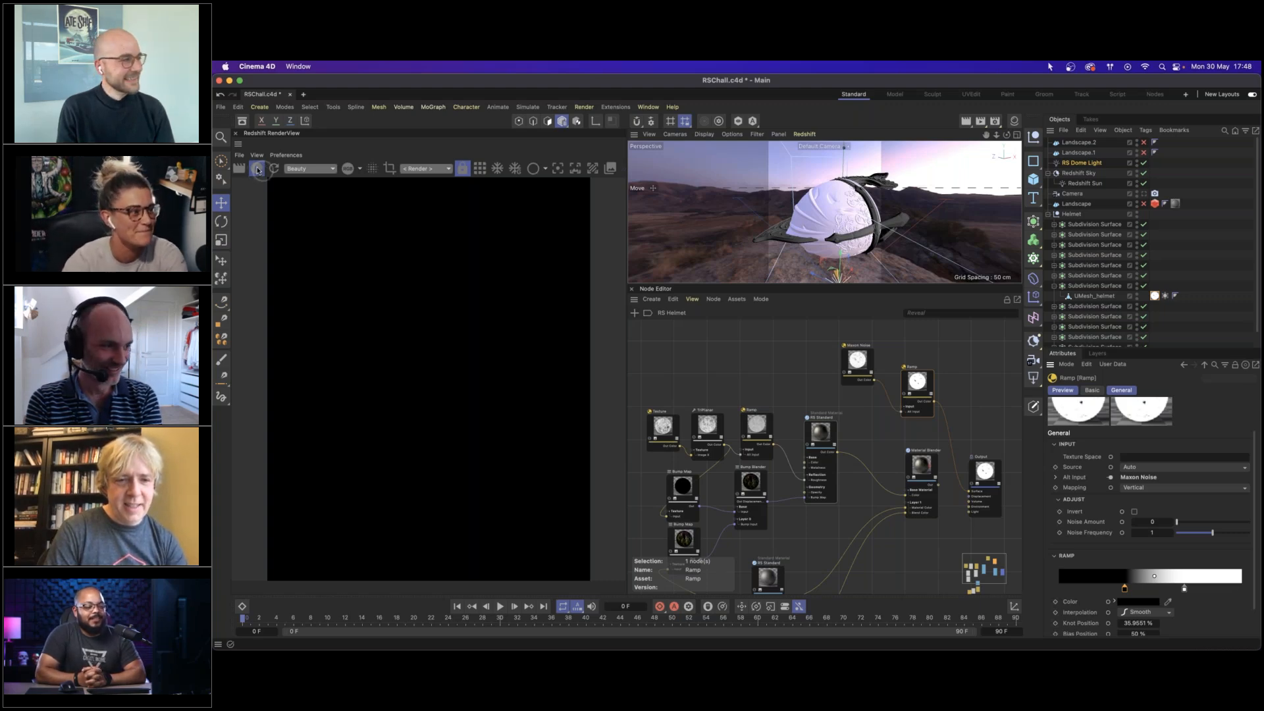
left_click(258, 171)
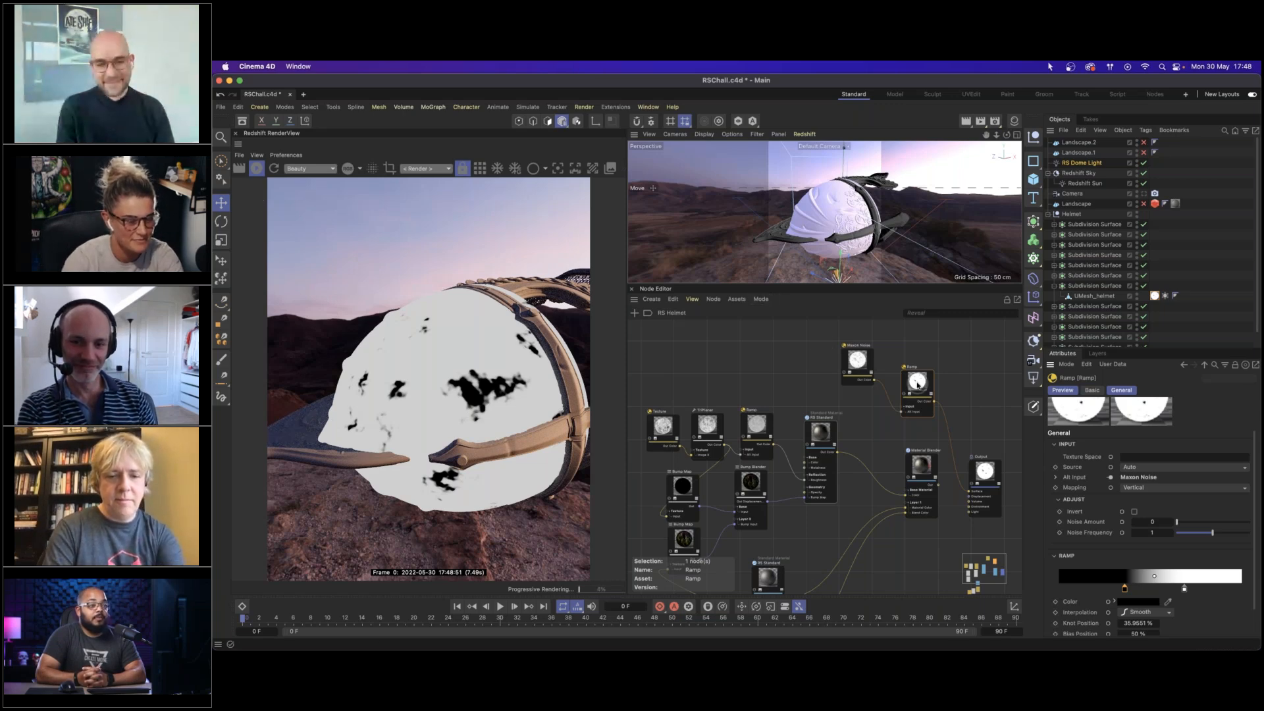
left_click_drag(917, 383, 893, 367)
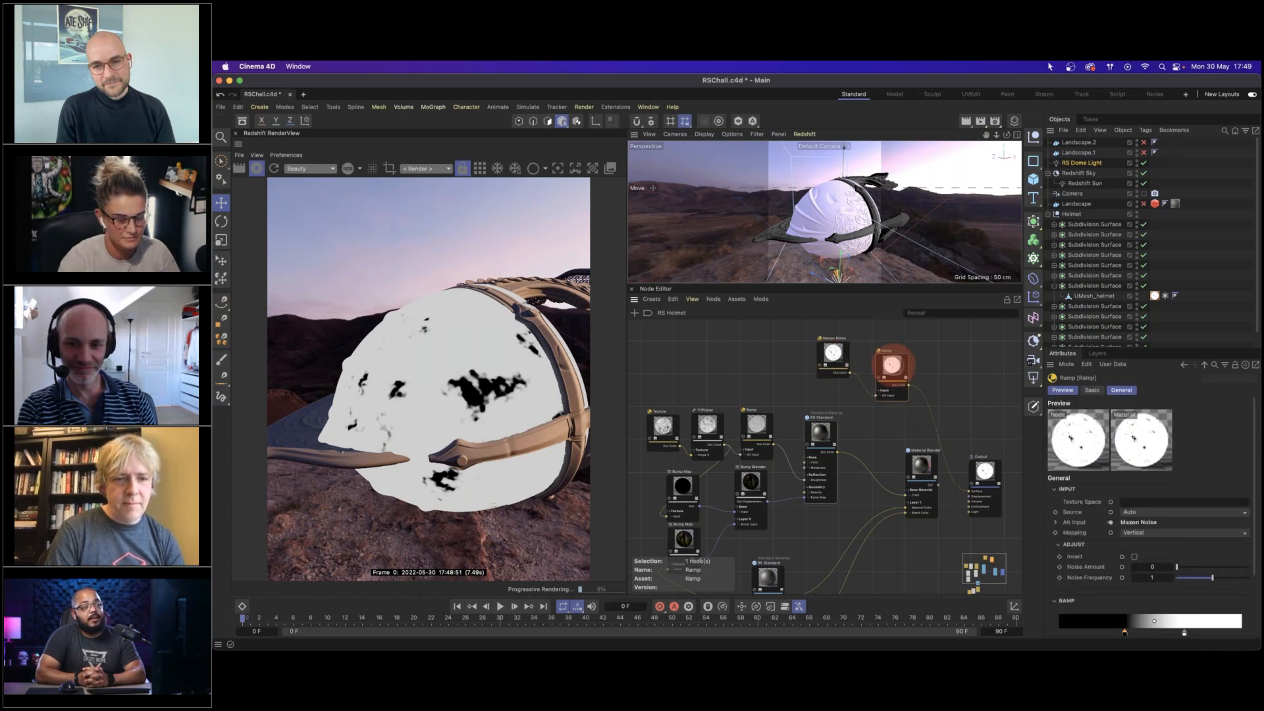
left_click(1136, 649)
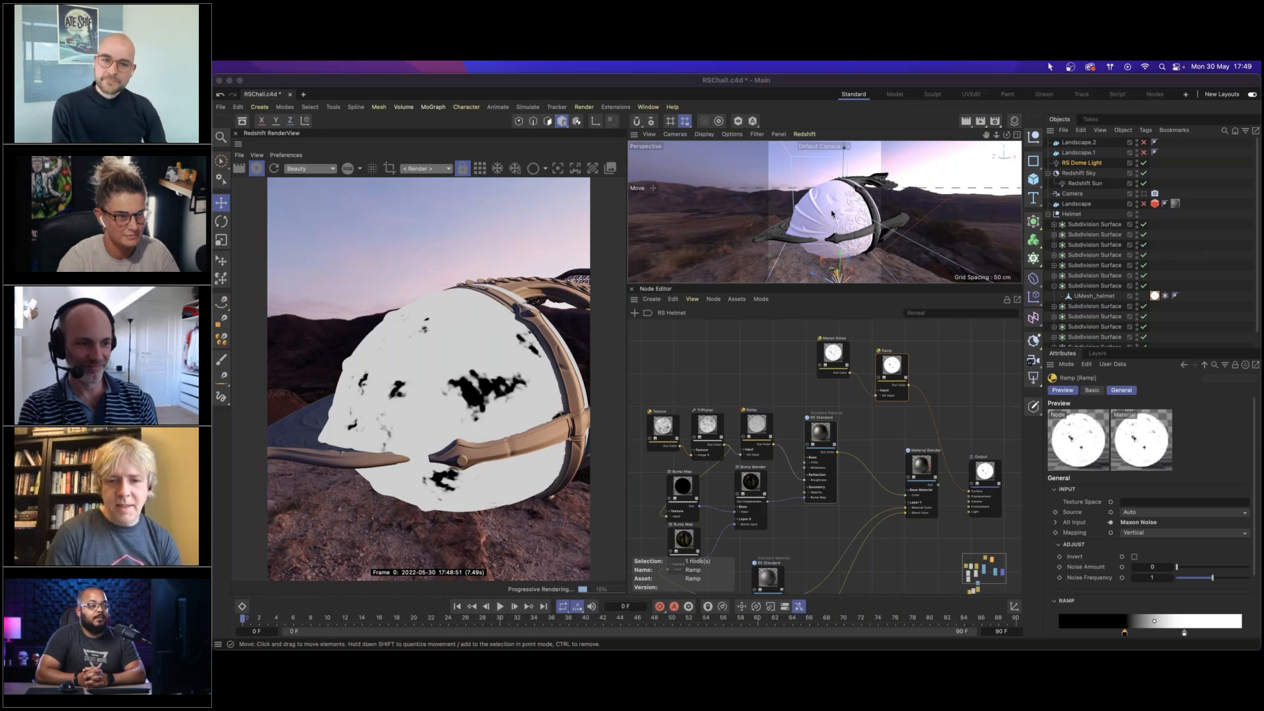
Add a Redshift Object render tag to UMesh_helmet and show its Geometry settings.
right_click(1105, 298)
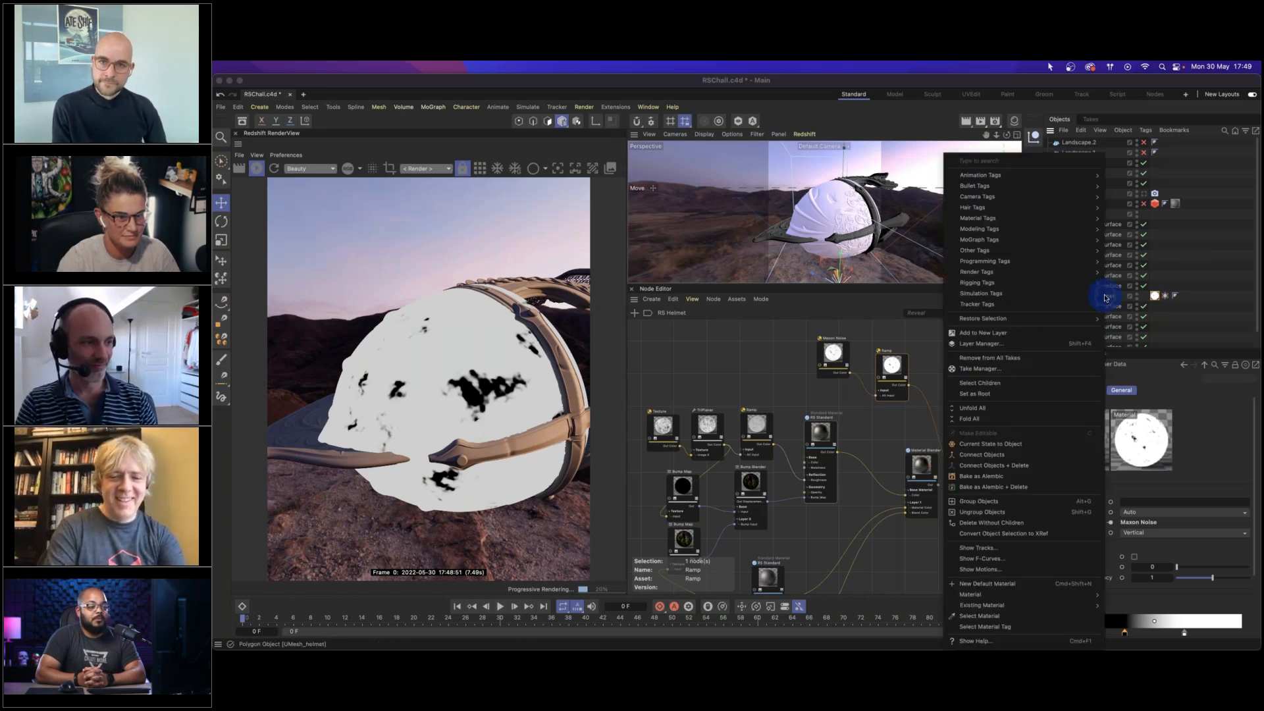
mouse_move(1009, 275)
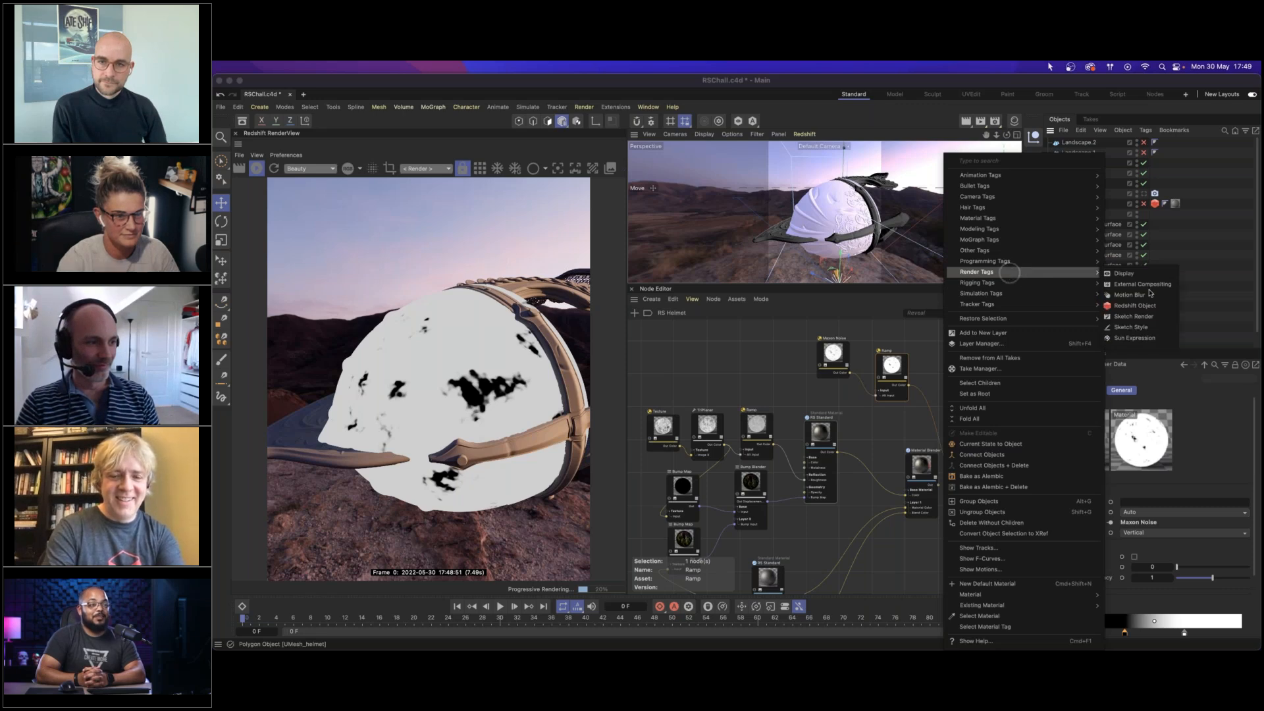
left_click(1142, 304)
left_click(1089, 425)
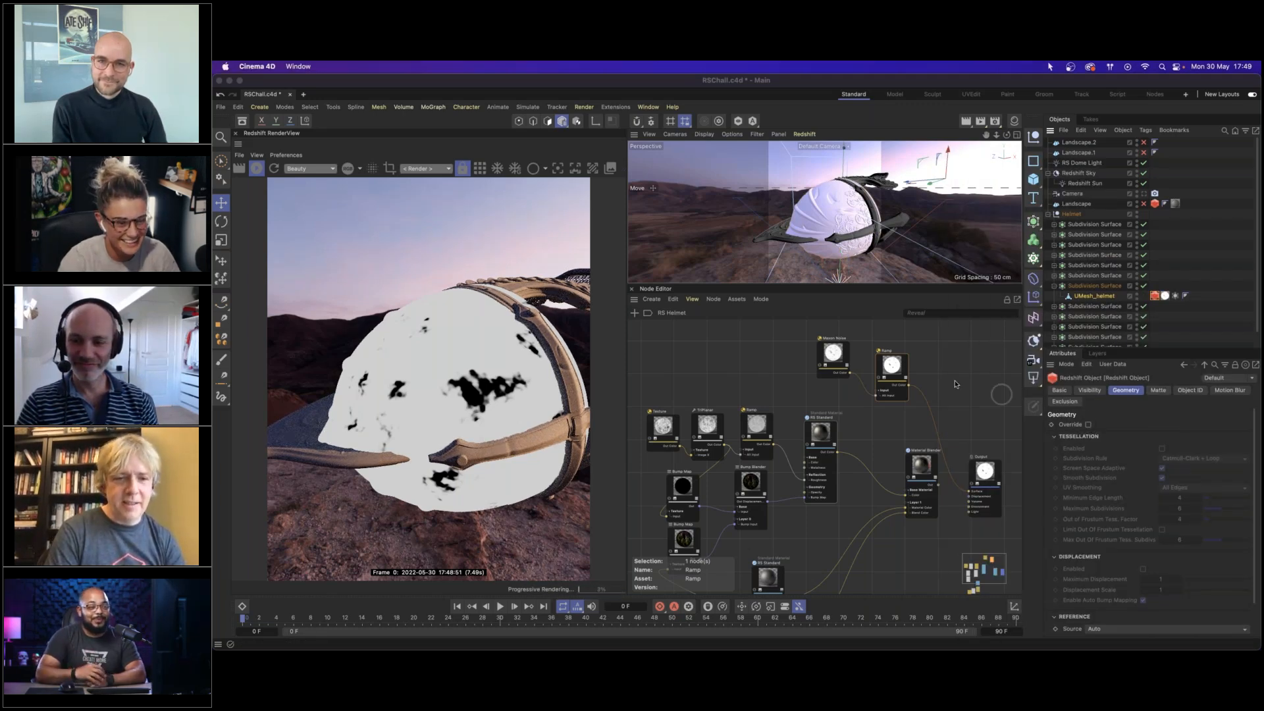
Move the upper RS Standard node closer to the Material Blender, and reconnect the blender to the Output's Surface.
left_click(892, 419)
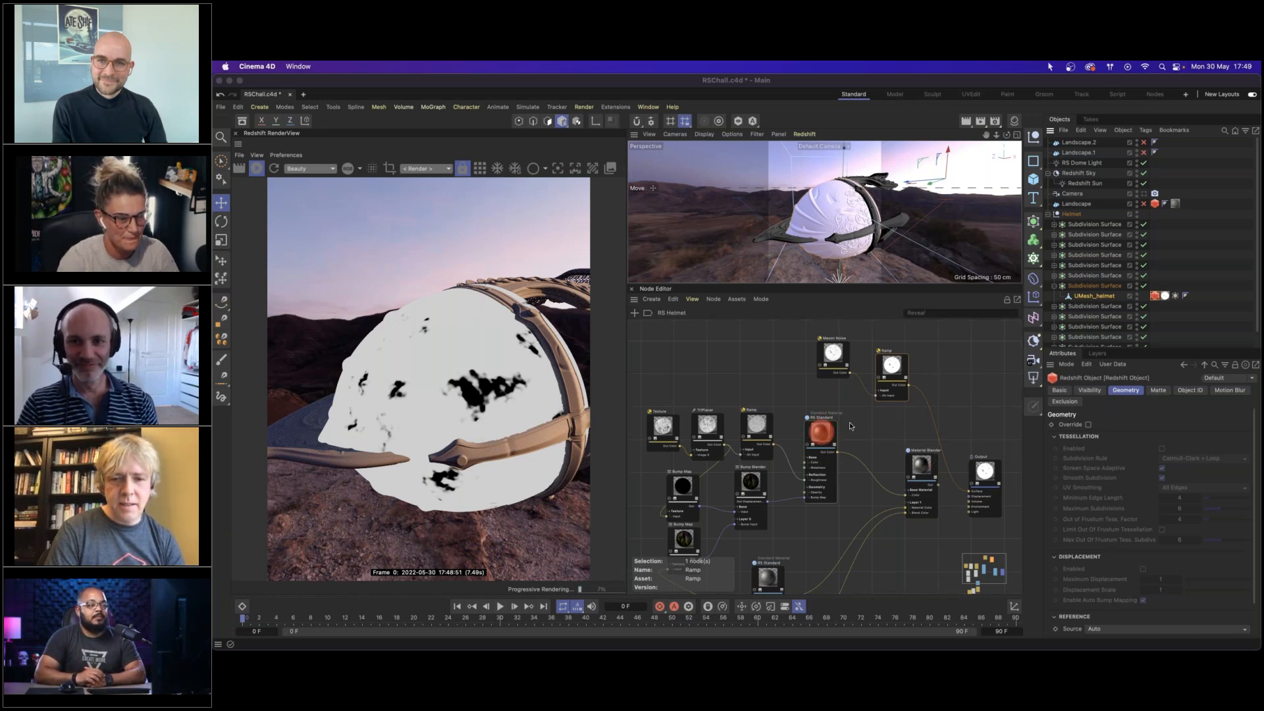
left_click_drag(826, 433, 850, 427)
left_click_drag(940, 488, 968, 491)
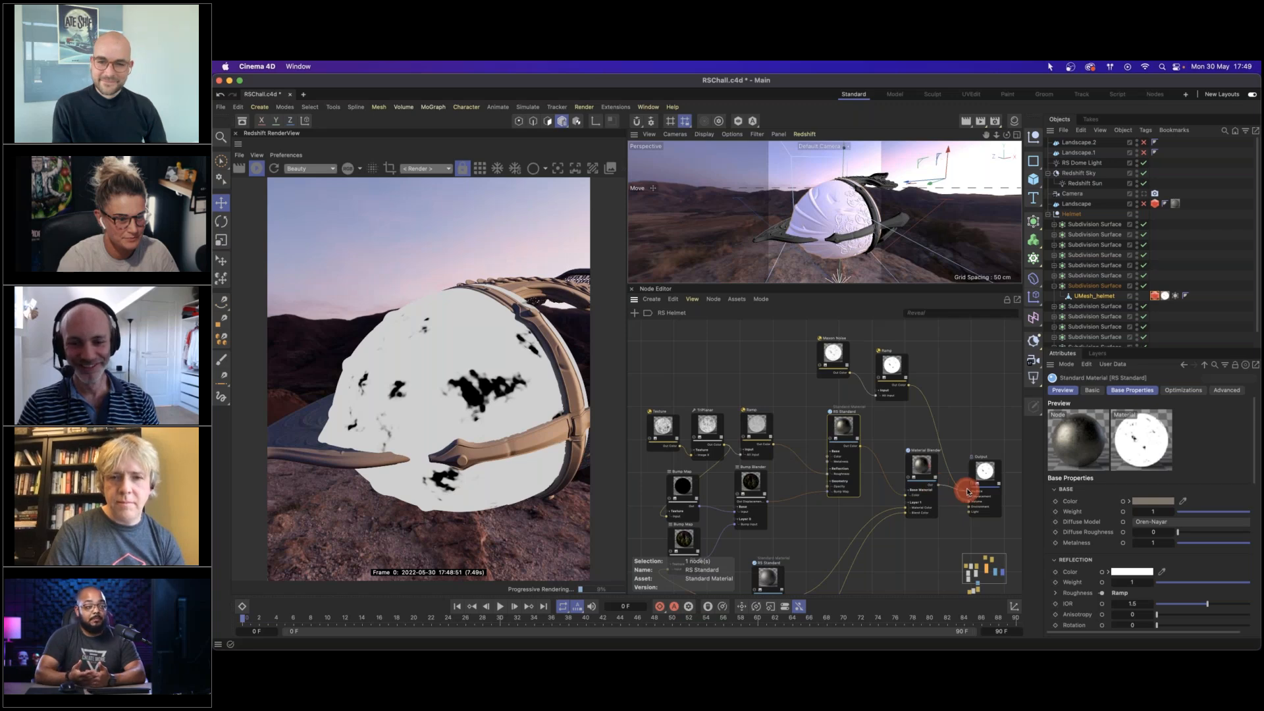
Move the Maxon Noise and Ramp above the upper RS Standard node, and connect the Ramp to its Opacity input.
left_click_drag(834, 353, 790, 366)
left_click_drag(891, 365, 775, 363)
left_click_drag(845, 384, 827, 488)
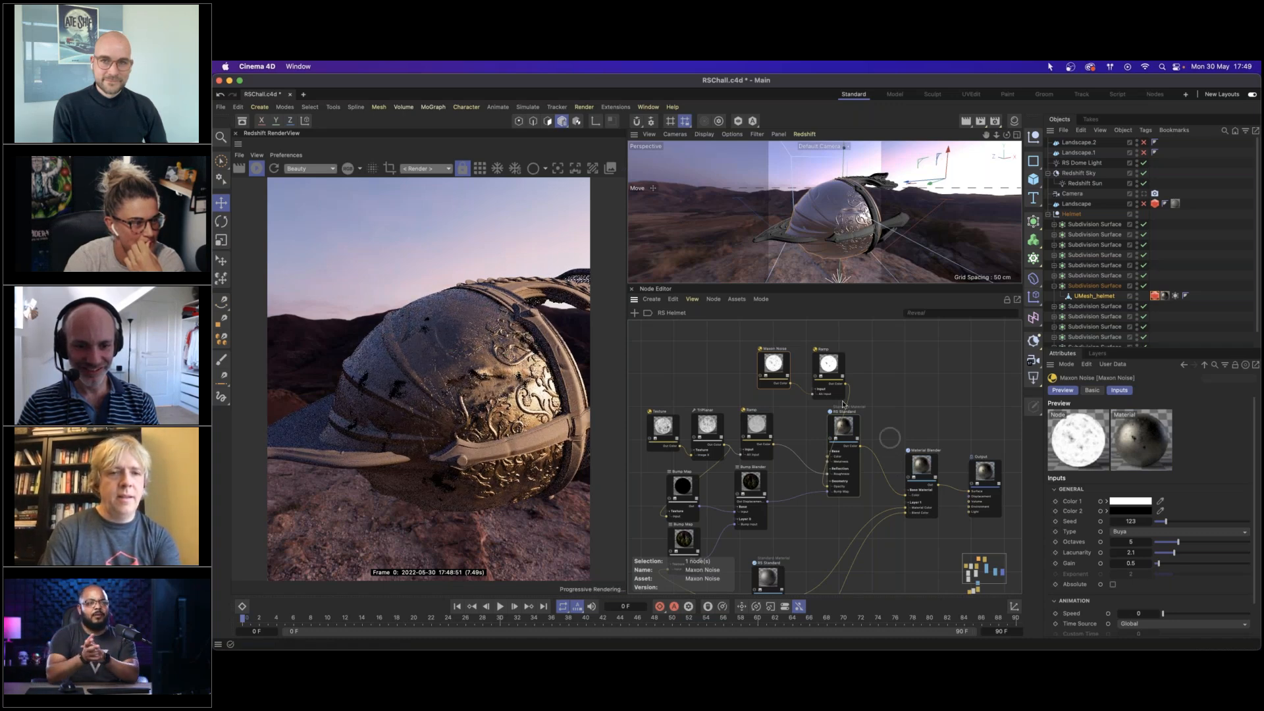
Rearrange the Maxon Noise and Ramp nodes with more space above the scratch texture chain.
left_click(823, 364, "shift")
left_click_drag(824, 366, 781, 361)
middle_click_drag(847, 377, 840, 362)
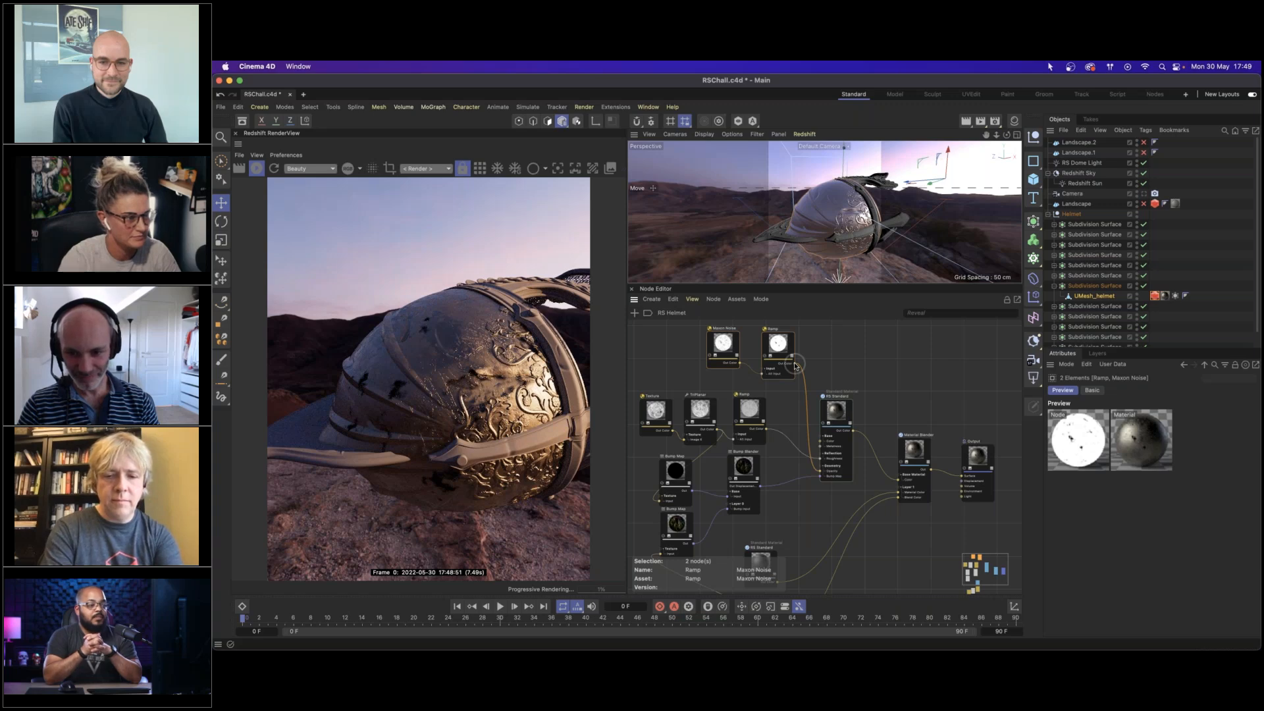
left_click_drag(784, 350, 732, 336)
left_click(774, 376)
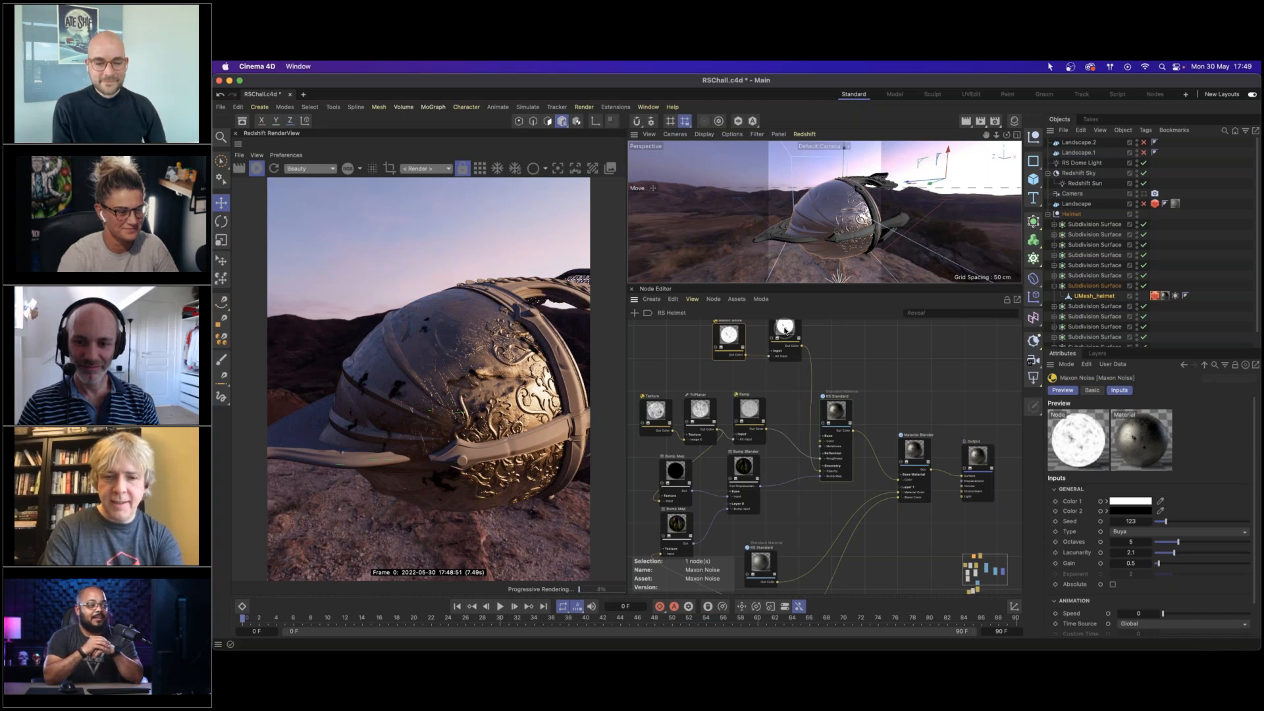
middle_click_drag(847, 362, 861, 376)
left_click_drag(804, 339, 808, 333)
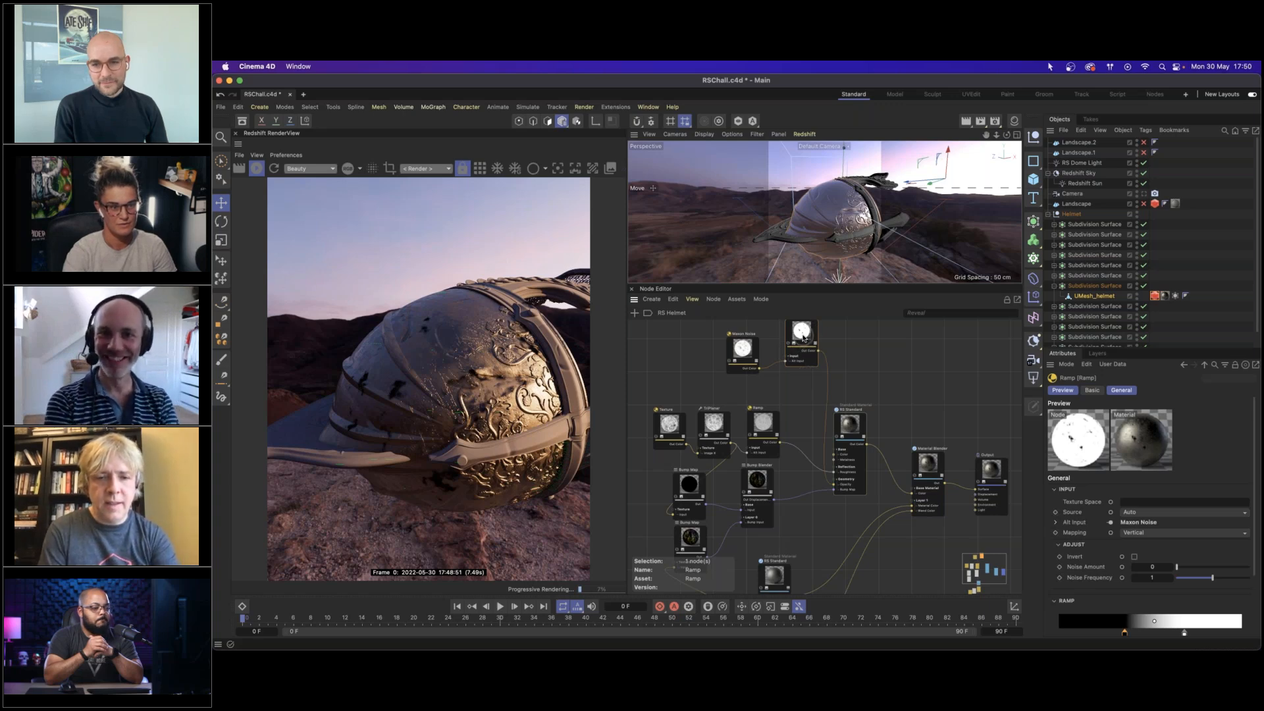
left_click_drag(803, 338, 800, 352)
middle_click_drag(816, 369, 817, 383)
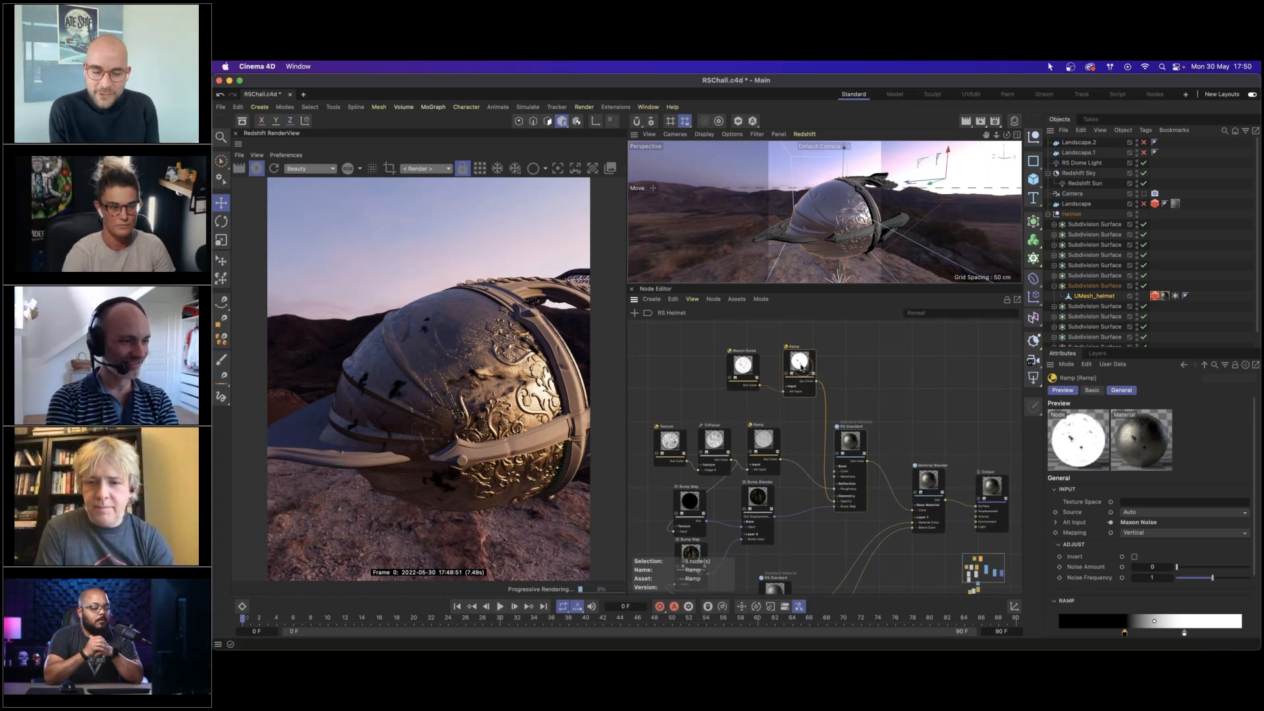
left_click_drag(800, 362, 803, 338)
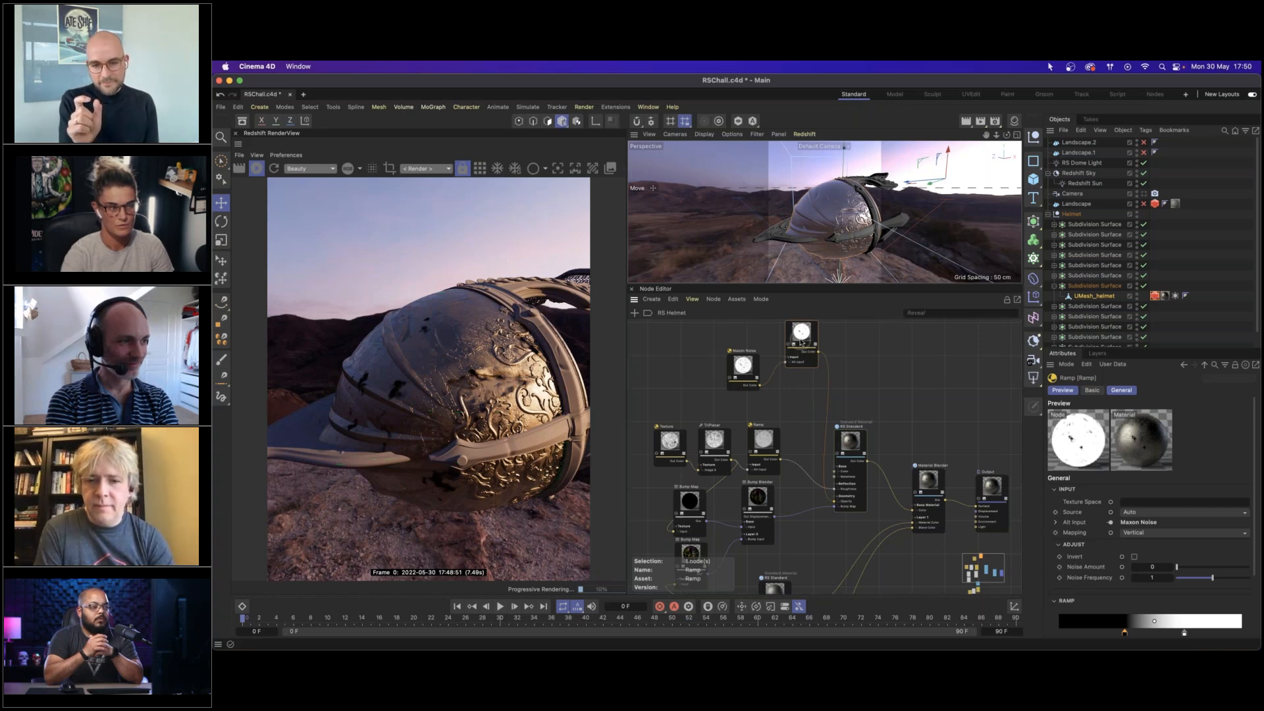
left_click_drag(801, 342, 803, 363)
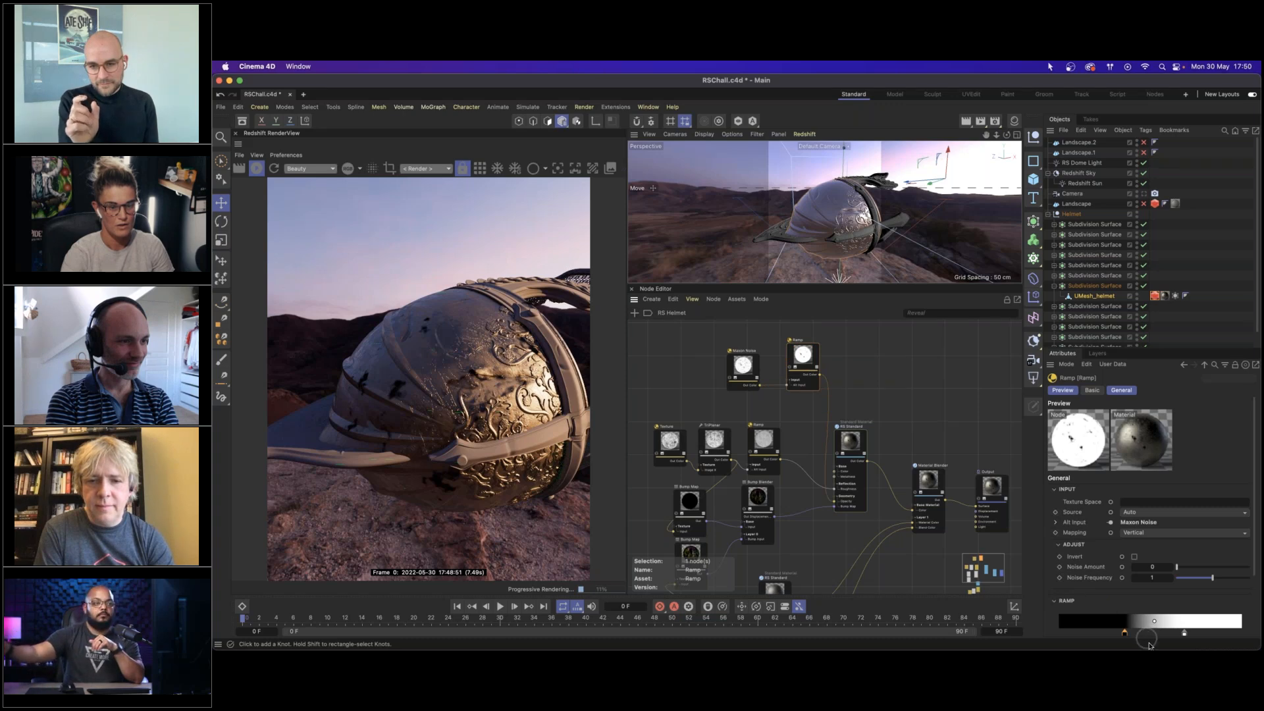
Sharpen the opacity Ramp by moving its white knot to about 59% and its black knot close beside it.
left_click(1121, 638)
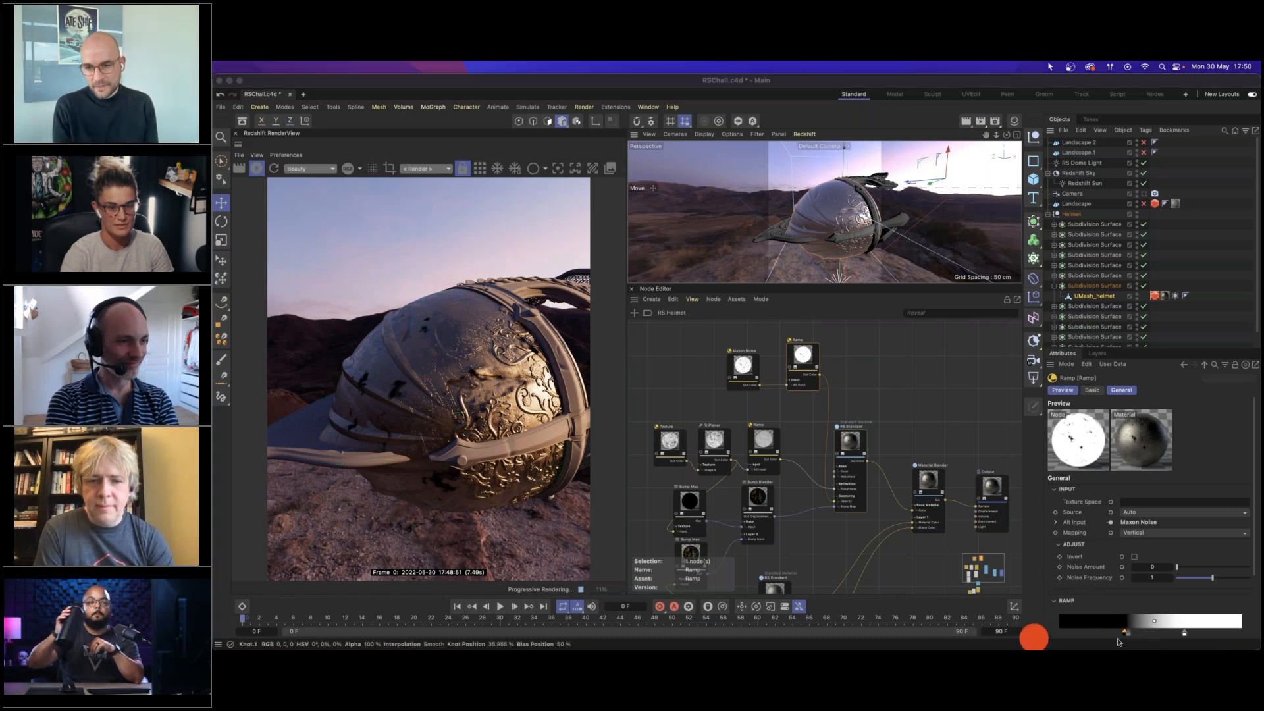
left_click_drag(1125, 634, 1155, 634)
left_click_drag(1185, 633, 1167, 635)
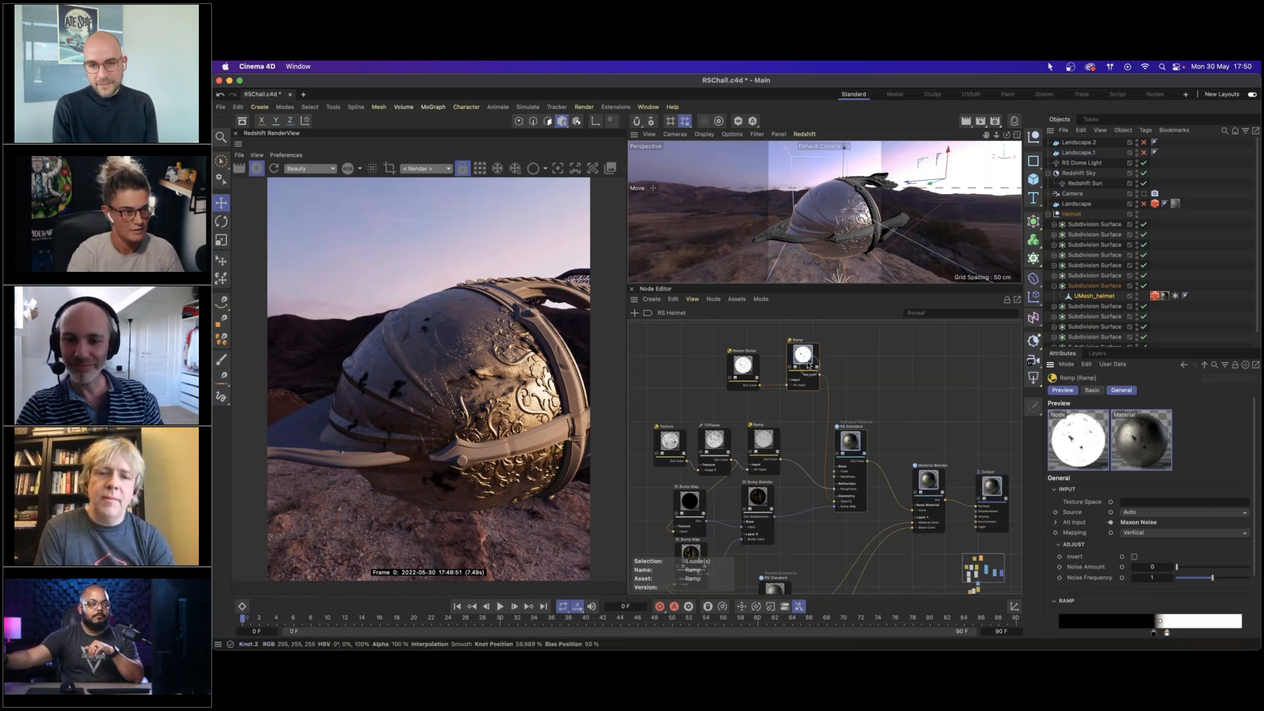
Duplicate the Ramp, feed the Maxon Noise into the copy's Alt Input, and move its white knot to the gradient's end.
left_click_drag(807, 365, 802, 335)
left_click_drag(802, 335, 805, 394, "ctrl")
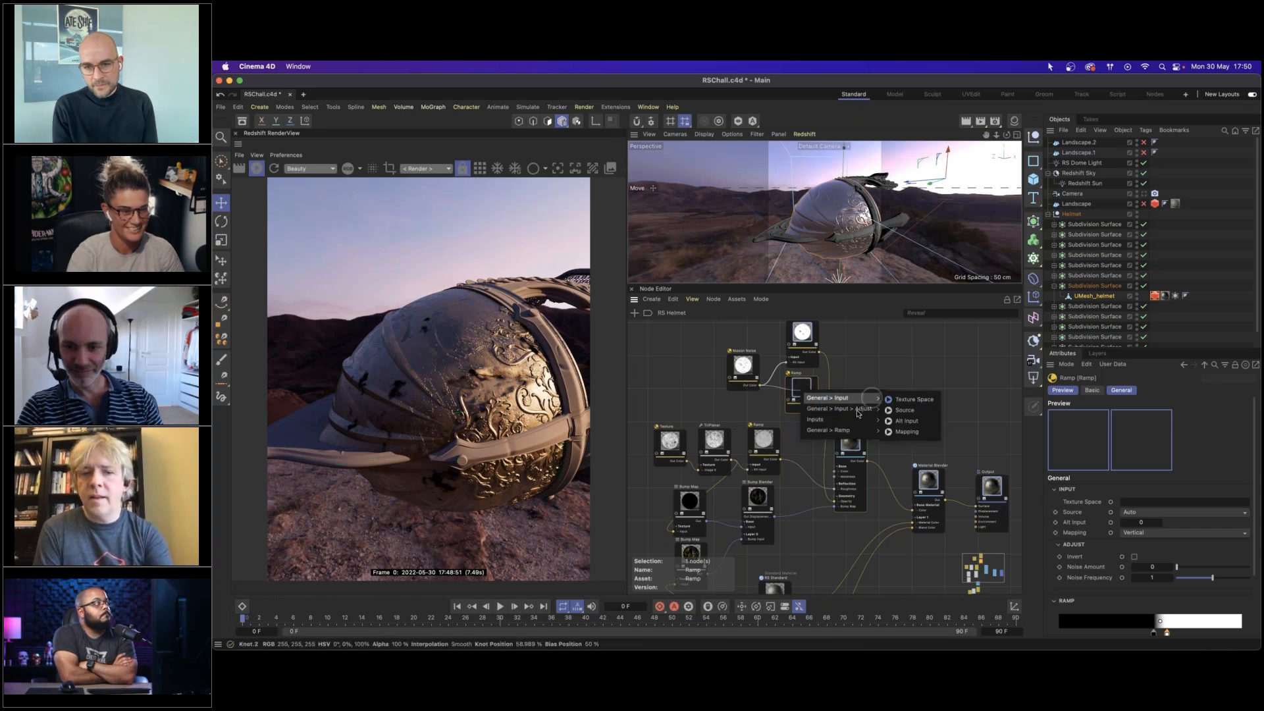
mouse_move(858, 398)
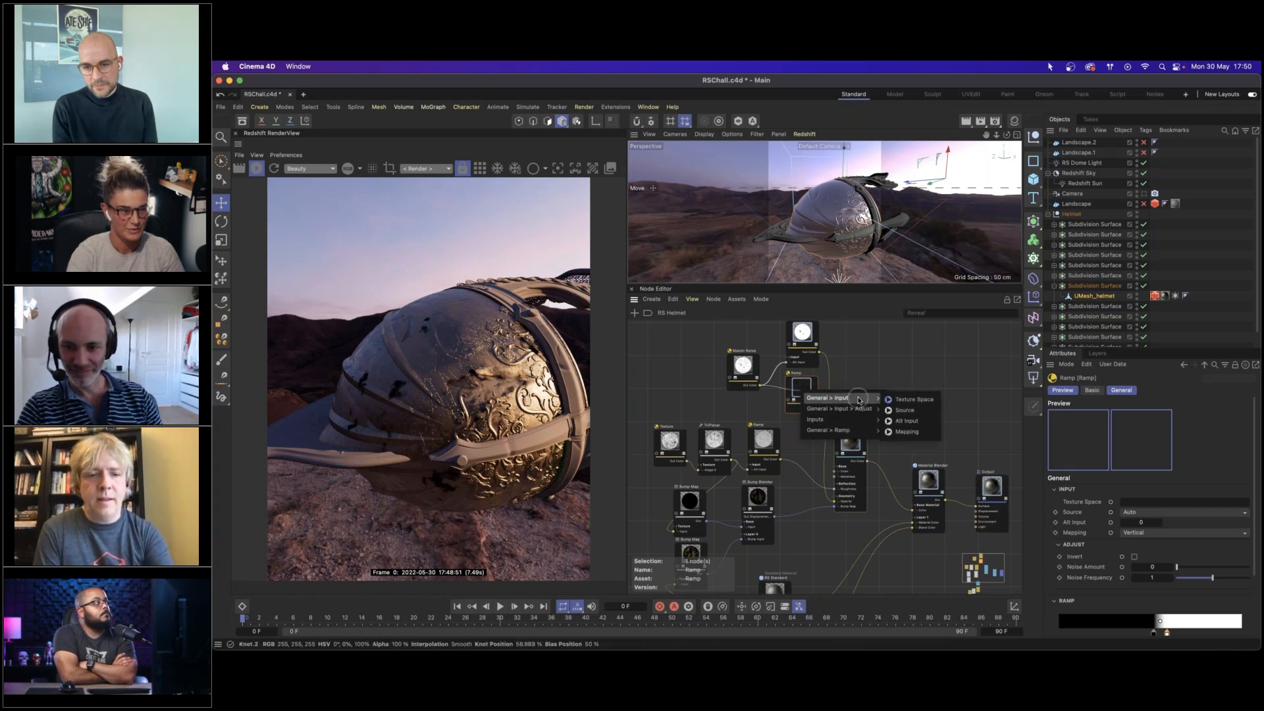
left_click(919, 422)
left_click(804, 390)
left_click_drag(1166, 632, 1242, 634)
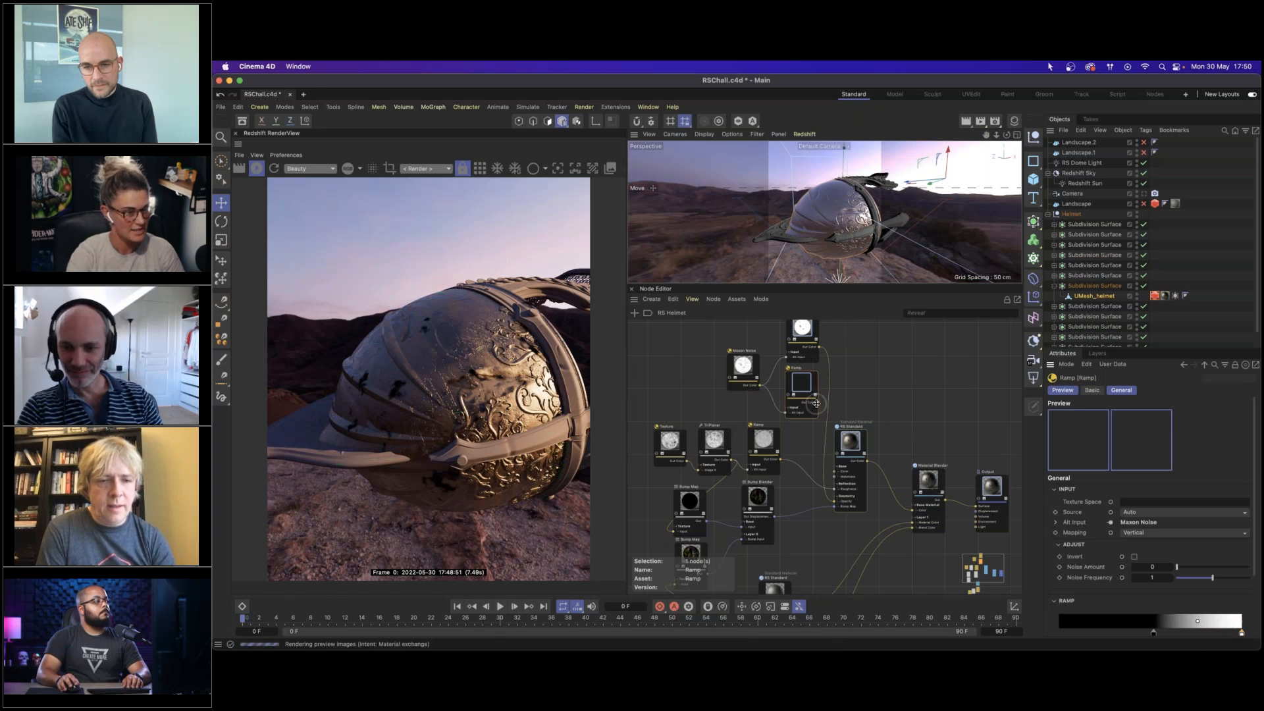
Connect the duplicate Ramp to the Output's Displacement, and enable the geometry override and Displacement in UMesh_helmet's Redshift Object tag.
left_click_drag(820, 404, 977, 515)
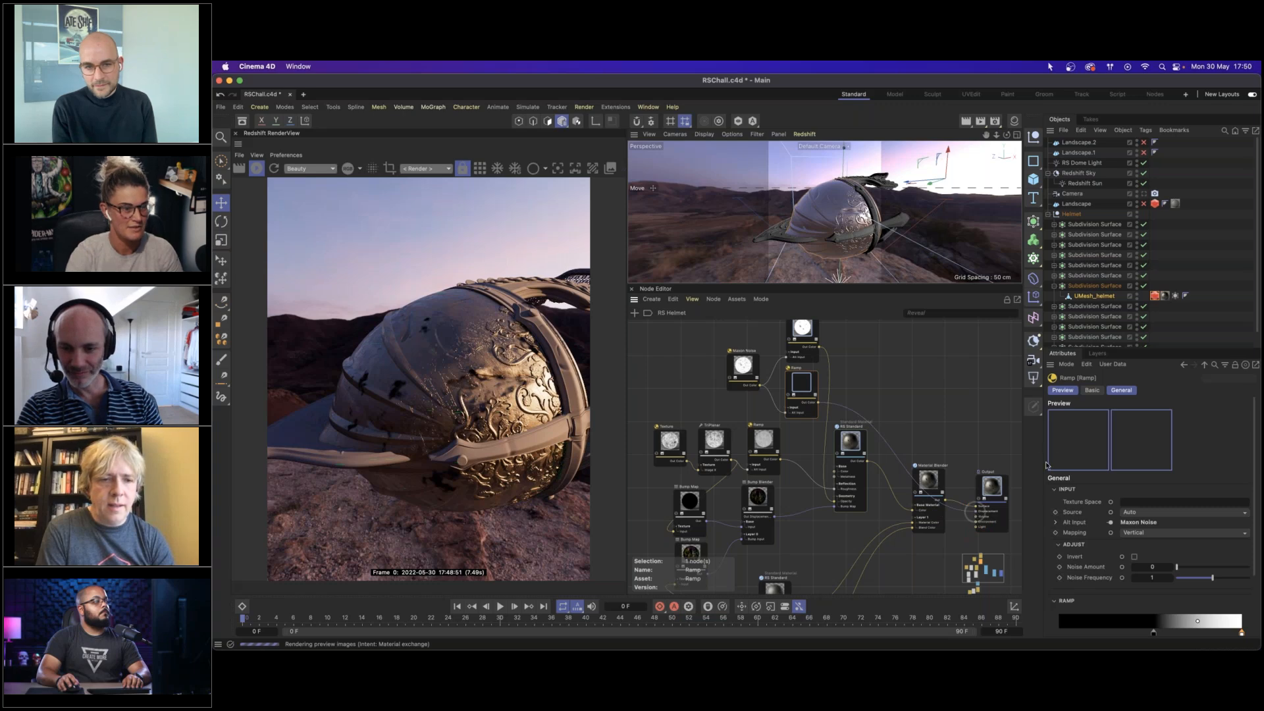
left_click(1154, 295)
scroll(1118, 432, "down", 1)
left_click(1143, 547)
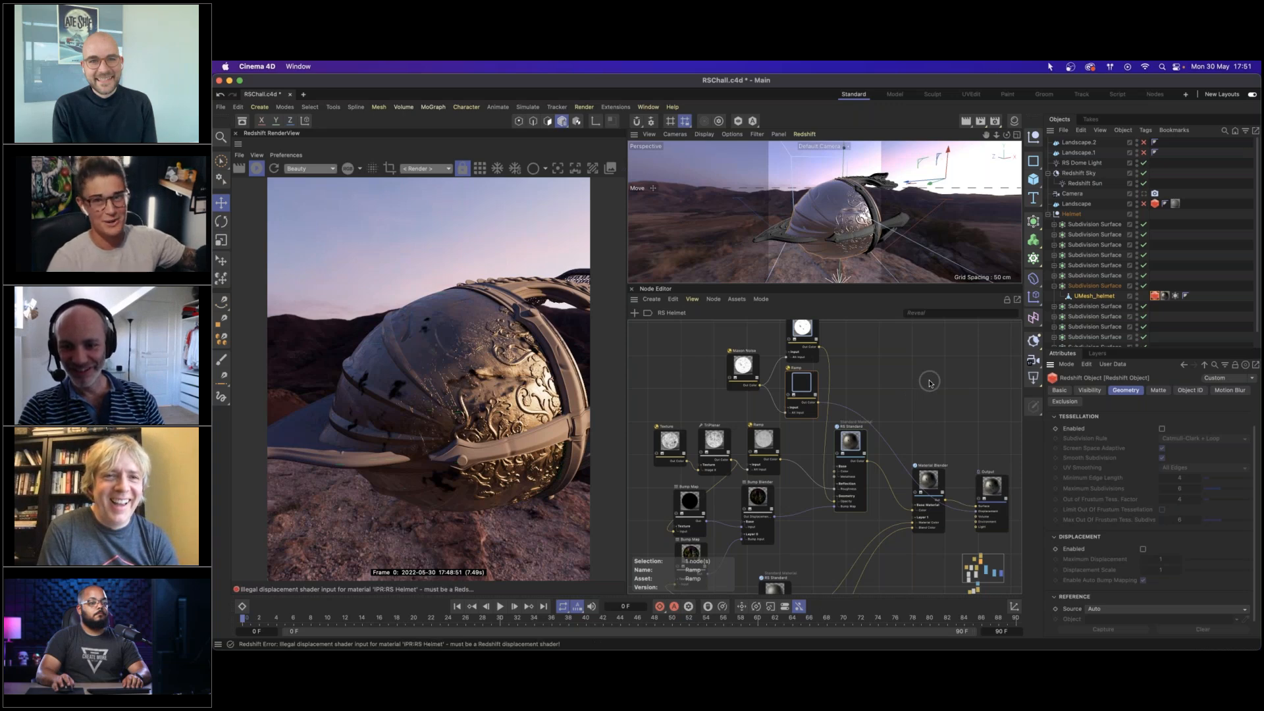
Add a Displacement node, feed the duplicate Ramp into its TexMap, and connect it to the Output's Displacement.
double_click(907, 376)
type("dis")
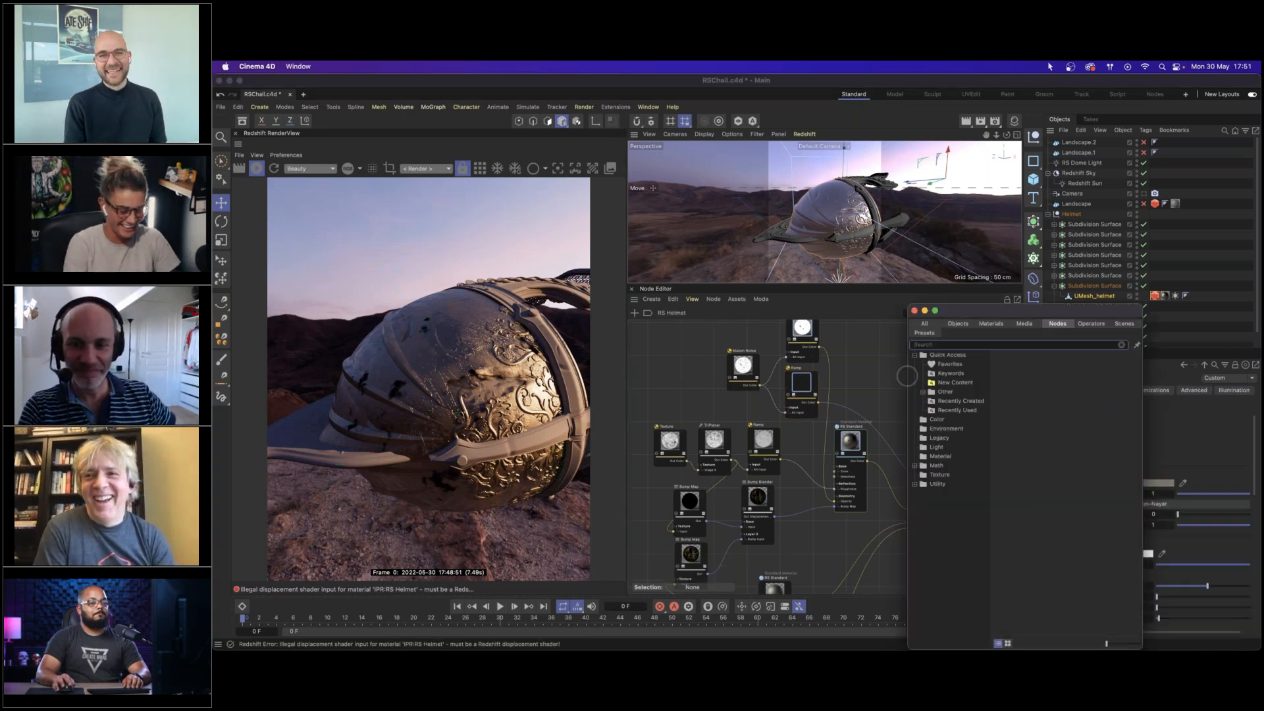
left_click_drag(940, 368, 909, 392)
left_click_drag(817, 403, 1008, 398)
left_click_drag(926, 411, 976, 511)
left_click_drag(904, 405, 909, 401)
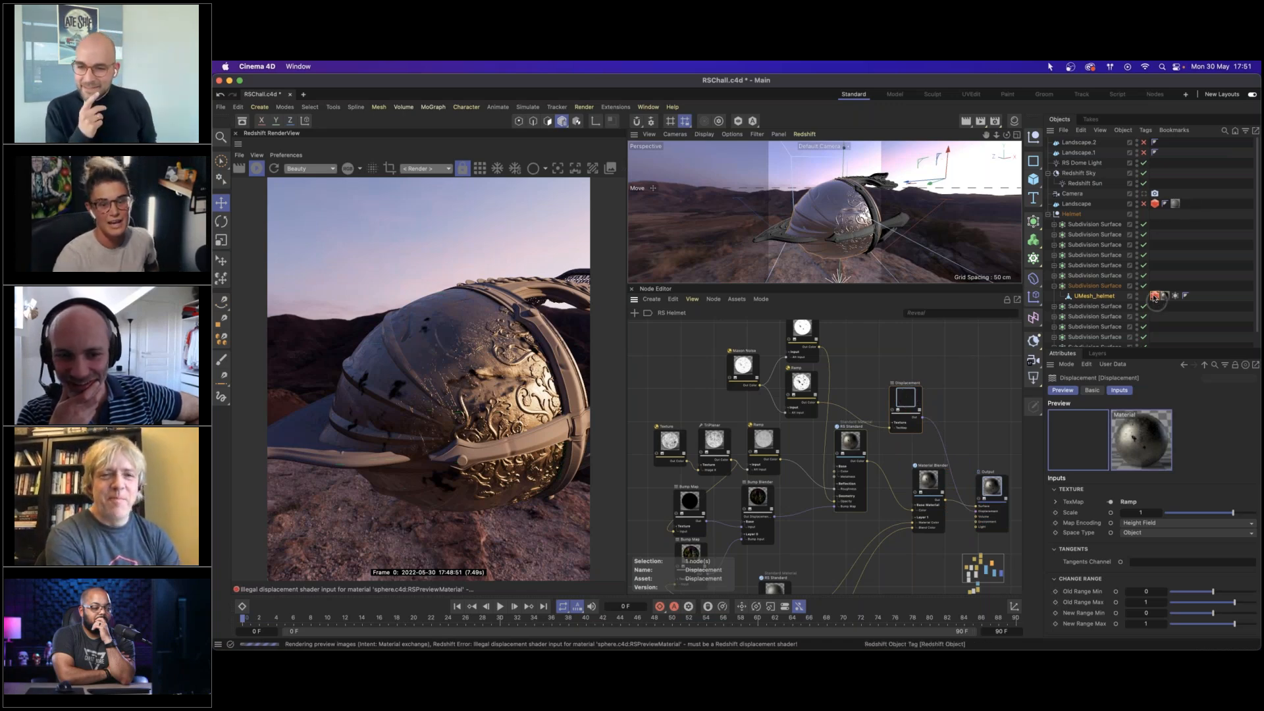
Check the displacement settings in the helmet's Redshift Object tag, then move the Displacement node slightly and show its settings.
left_click(1155, 295)
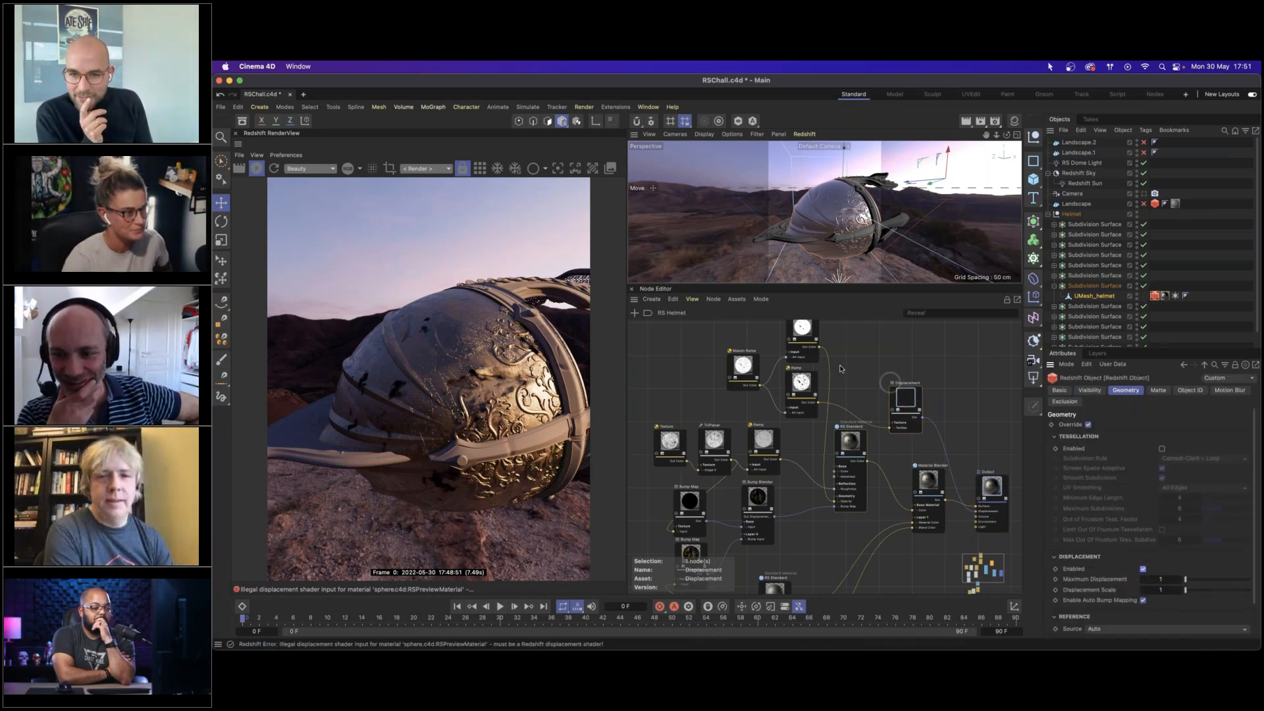
left_click_drag(905, 401, 894, 397)
left_click(802, 385)
left_click(908, 416)
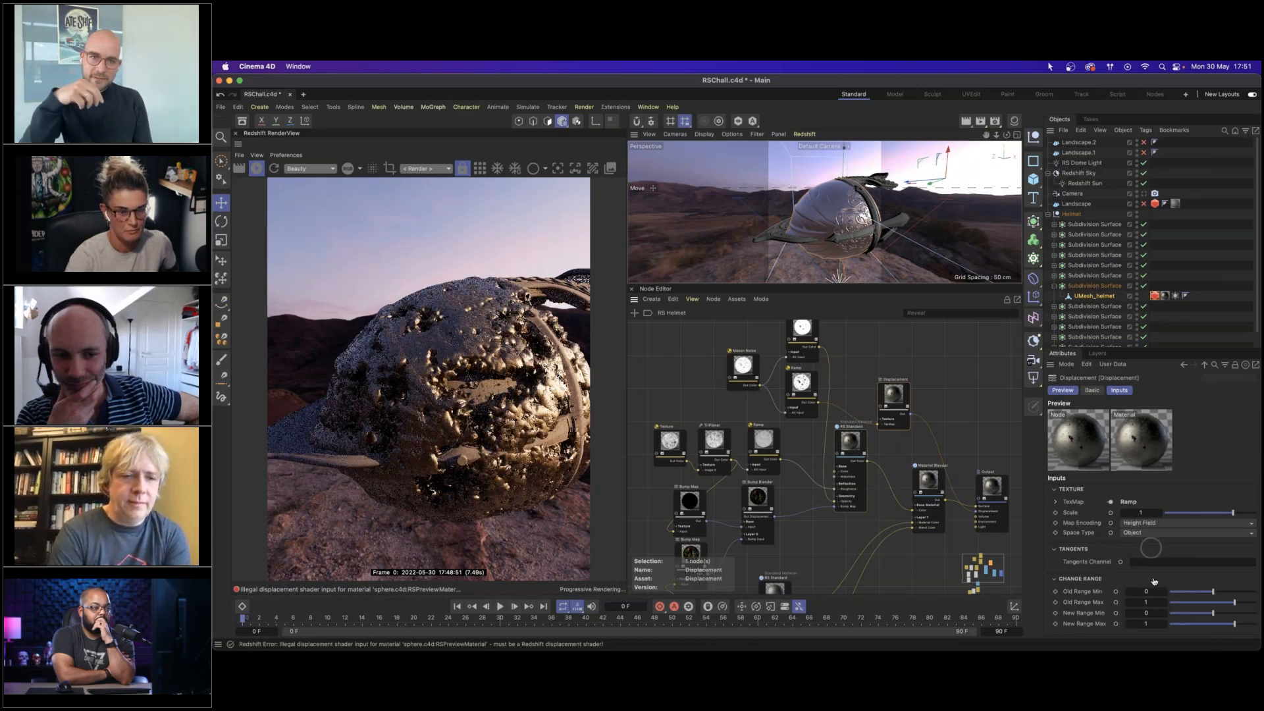
Remap the Displacement node's output by setting New Range Min to -1 and New Range Max to 0.
left_click_drag(1153, 614, 1149, 614)
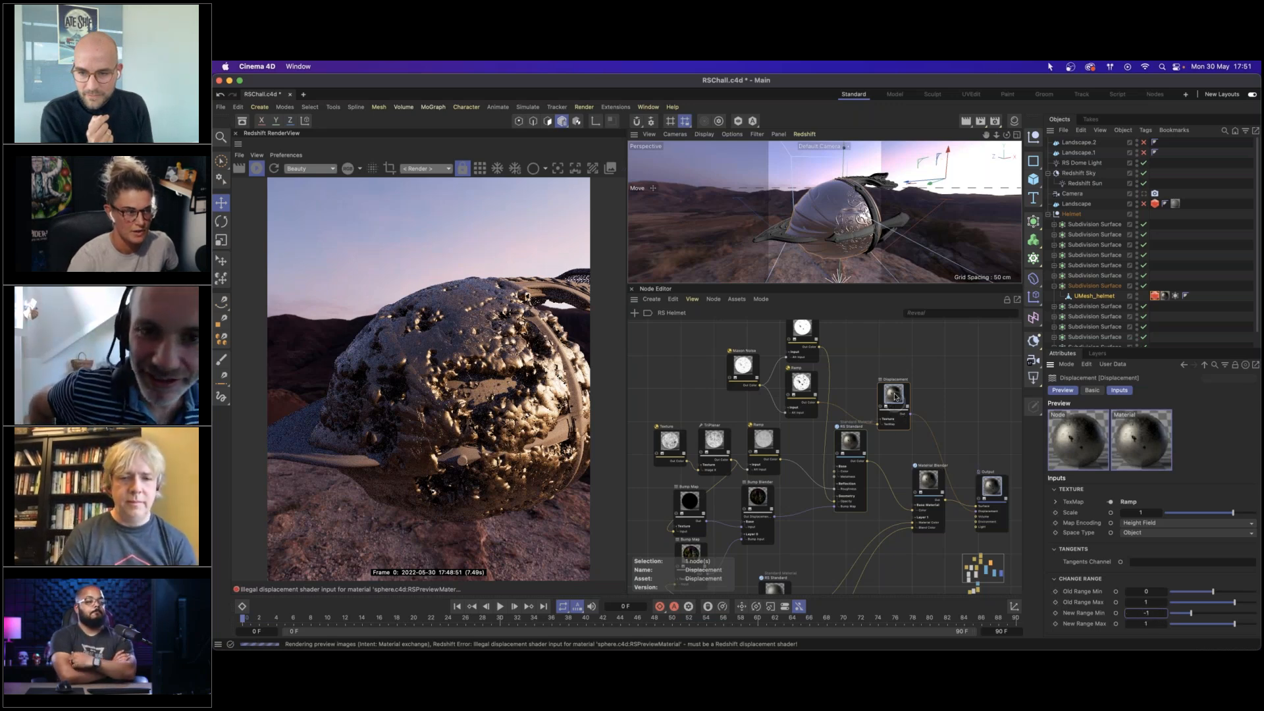
double_click(1146, 512)
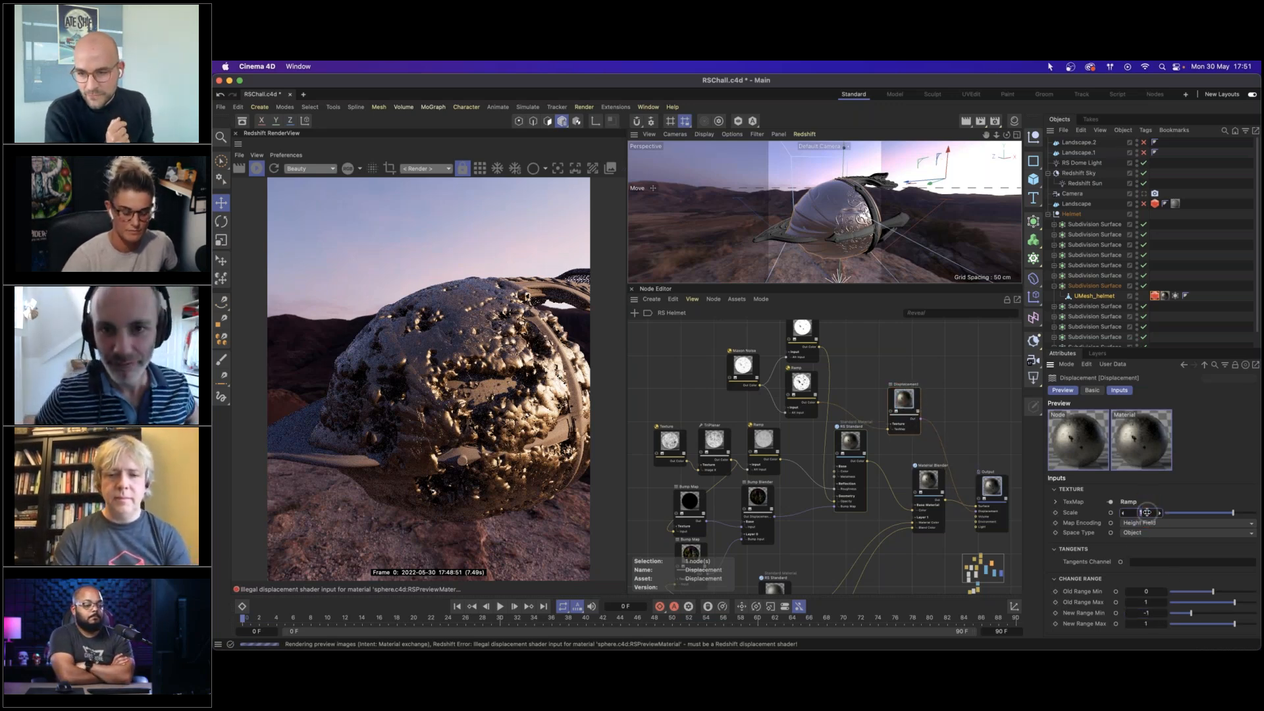
double_click(1153, 623)
type("0")
key("Return")
Try Scale values of 0.5 and 0.2 on the Displacement node.
left_click(1146, 512)
double_click(1146, 512)
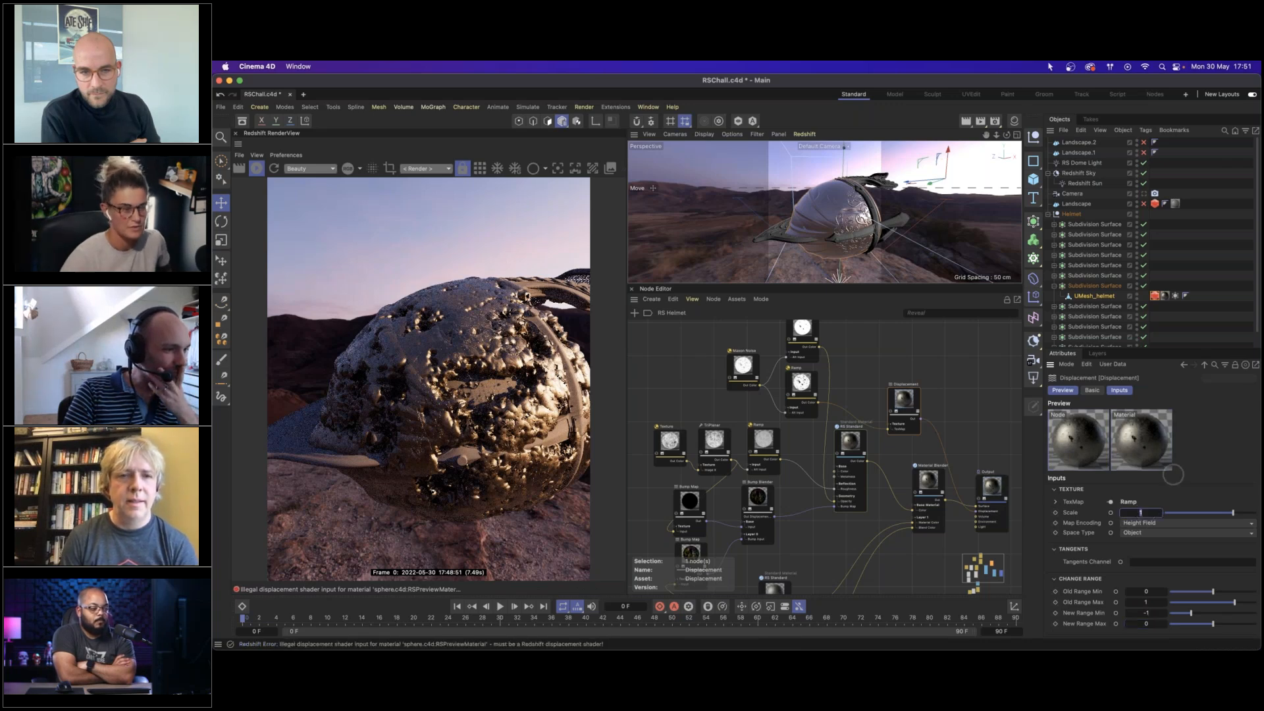
left_click(292, 250)
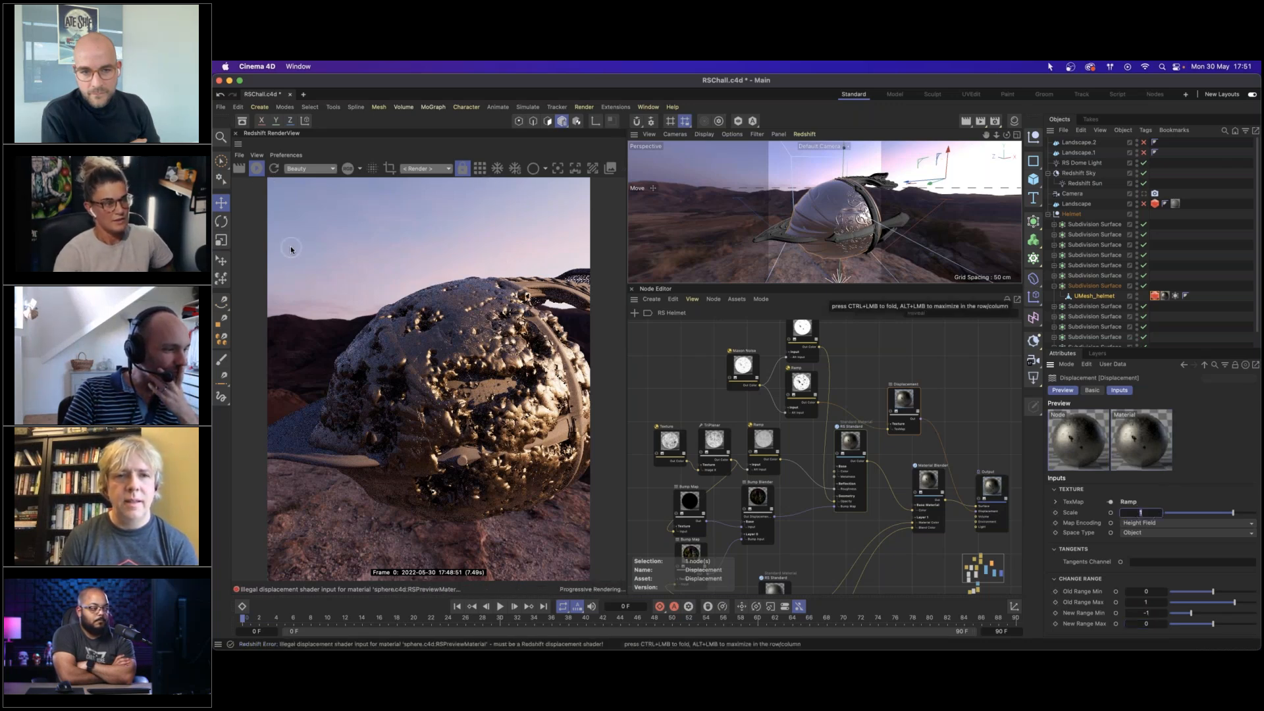
left_click(895, 340)
left_click(978, 383)
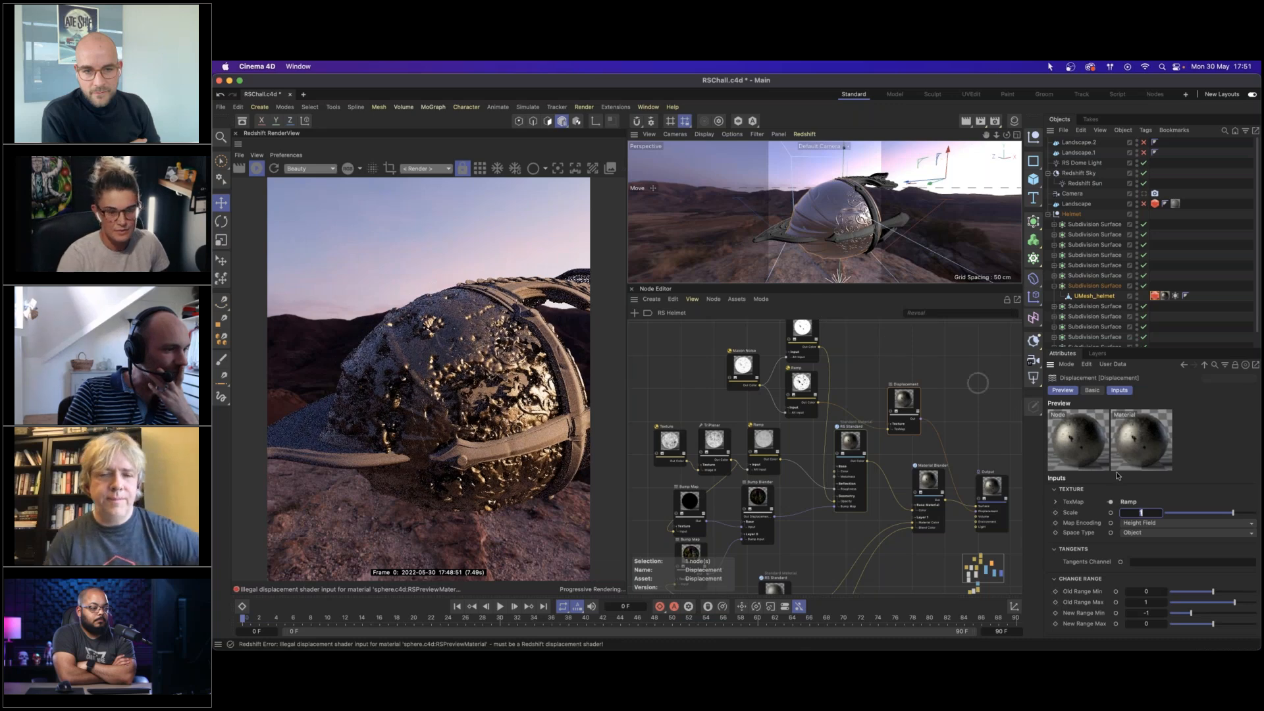
type("0.5")
key("Return")
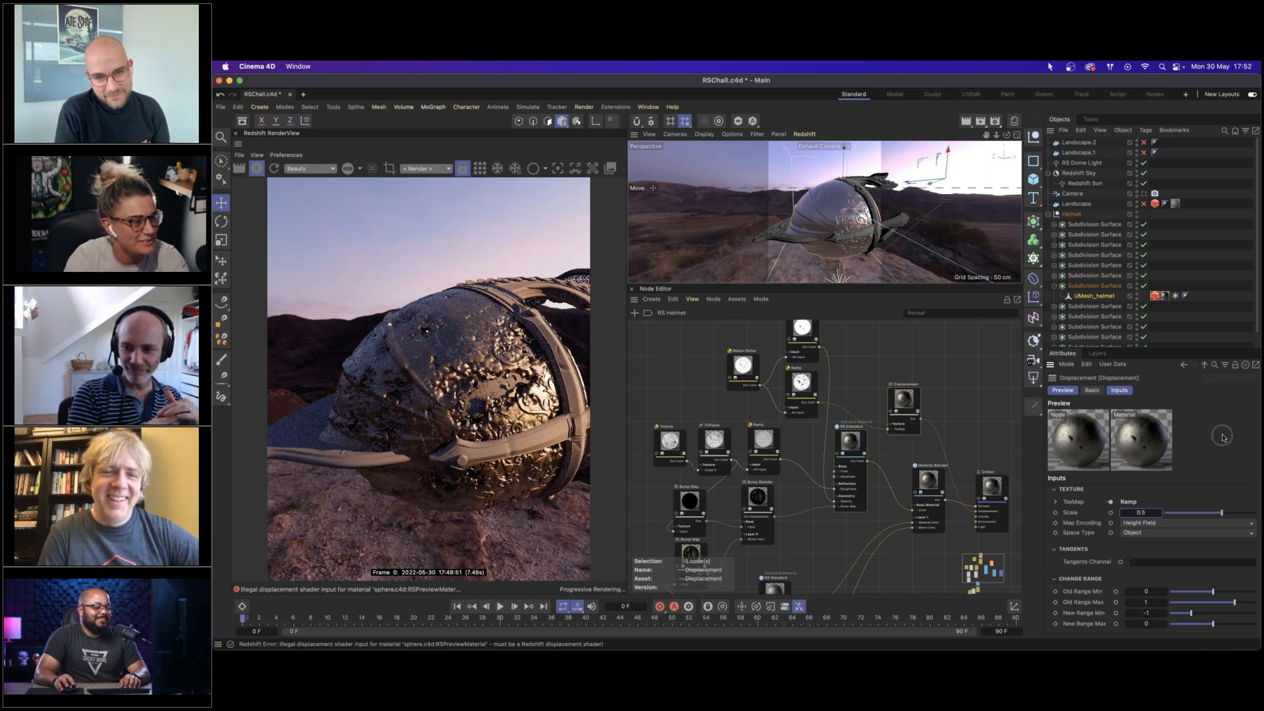
left_click(1145, 513)
type("0.2")
key("Return")
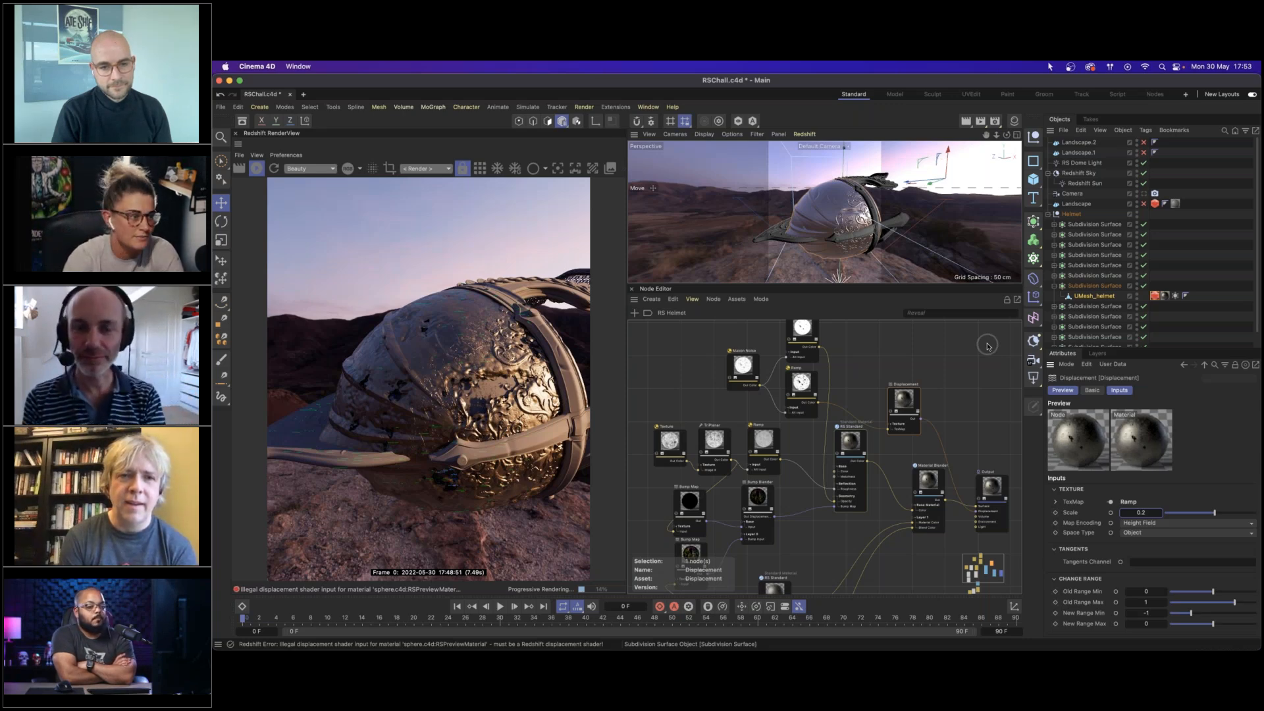
Refresh the Redshift render and set the Displacement node's Scale to 0.1.
left_click(271, 170)
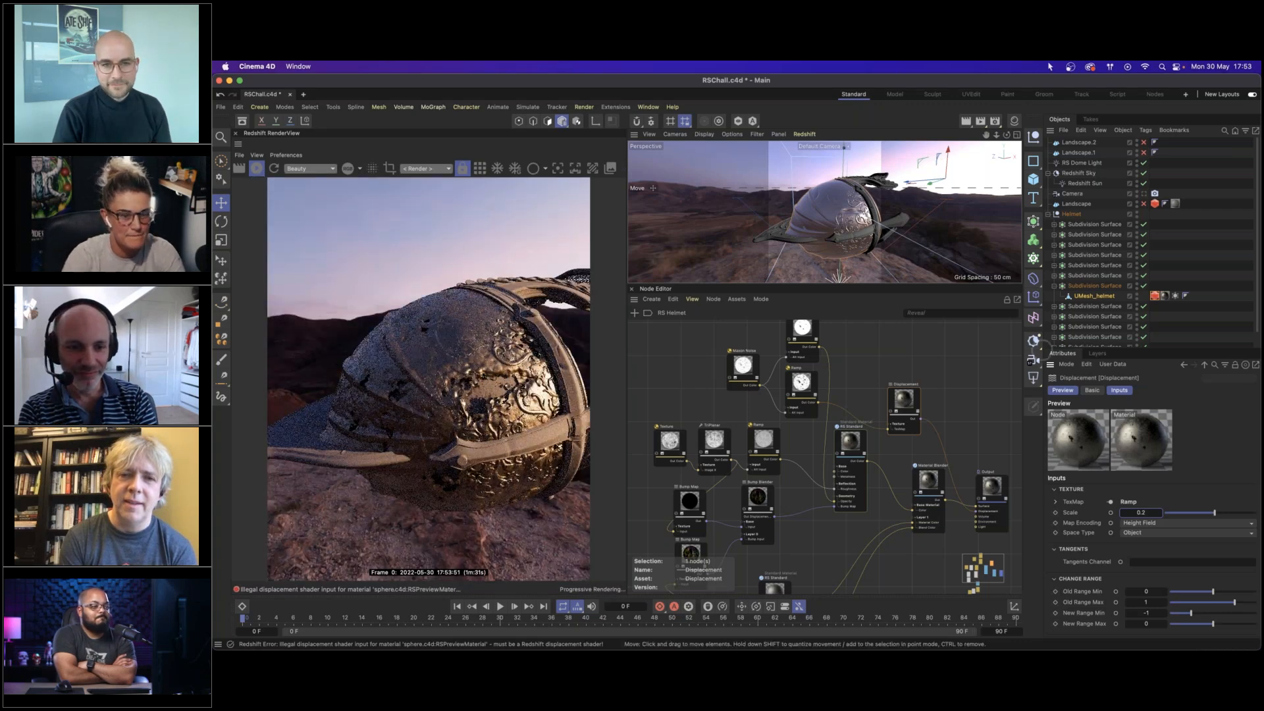
left_click(1143, 513)
type("0.1")
key("Return")
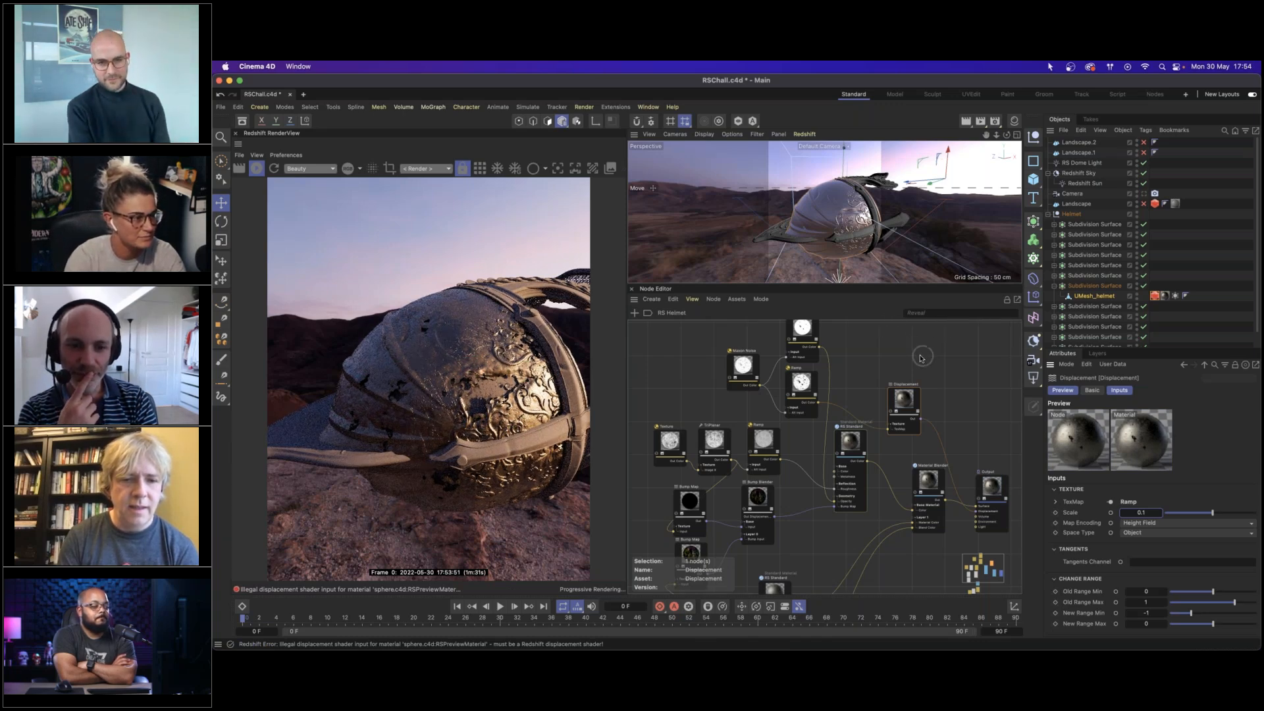
Show the settings of the Ramp that drives the displacement and save the project.
left_click(802, 387)
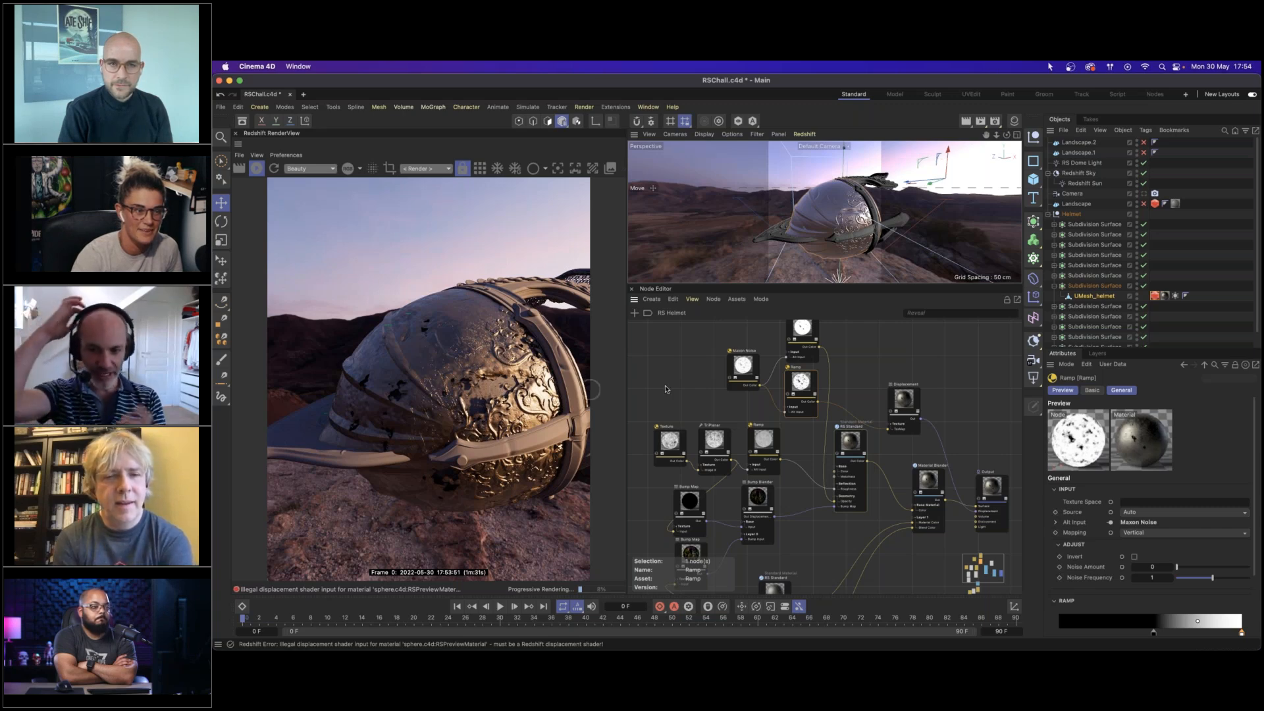
left_click(221, 106)
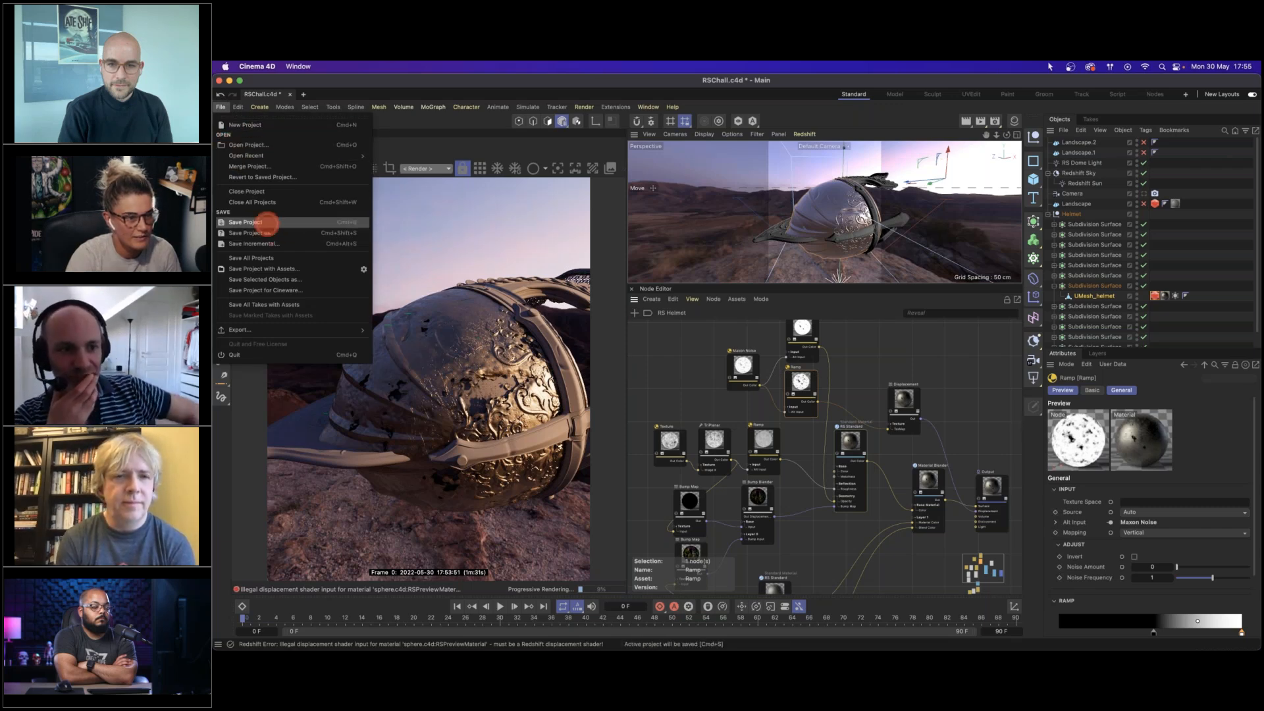
left_click(274, 225)
Shift the Output and Material Blender nodes further right to make room in the node graph.
middle_click_drag(946, 356, 856, 340, "alt")
left_click_drag(901, 470, 951, 466)
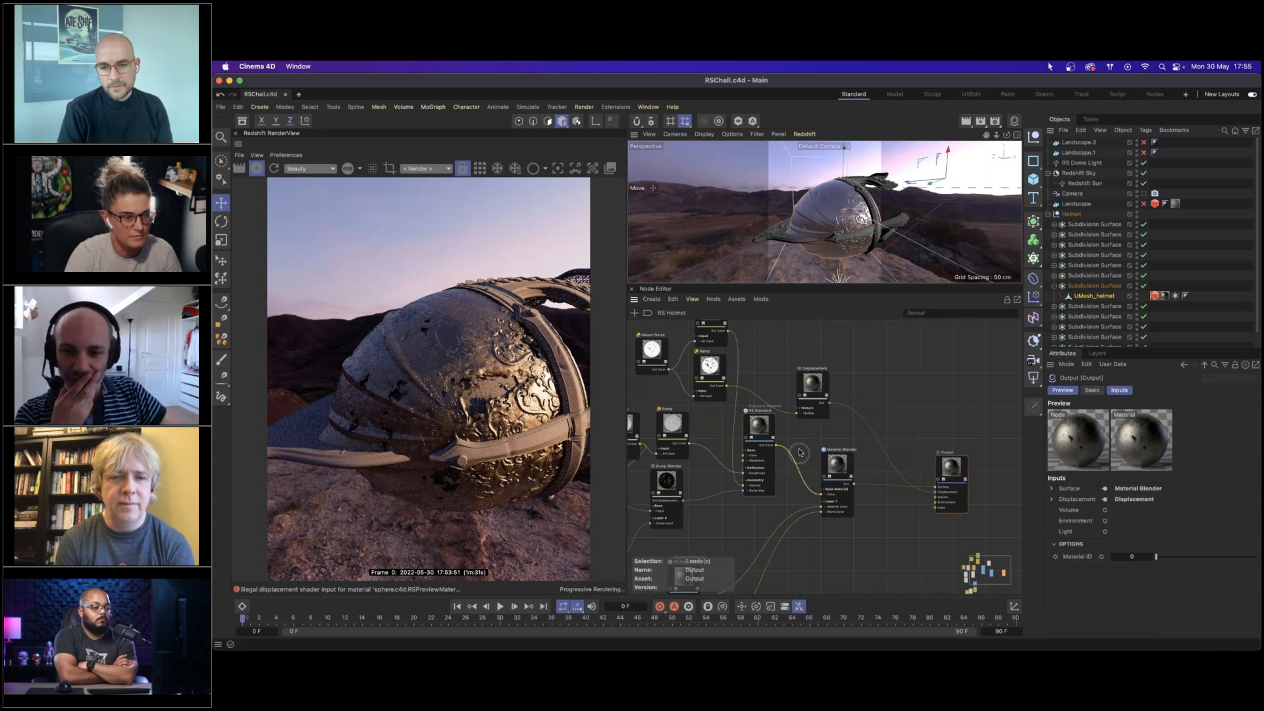
left_click_drag(838, 462, 851, 462)
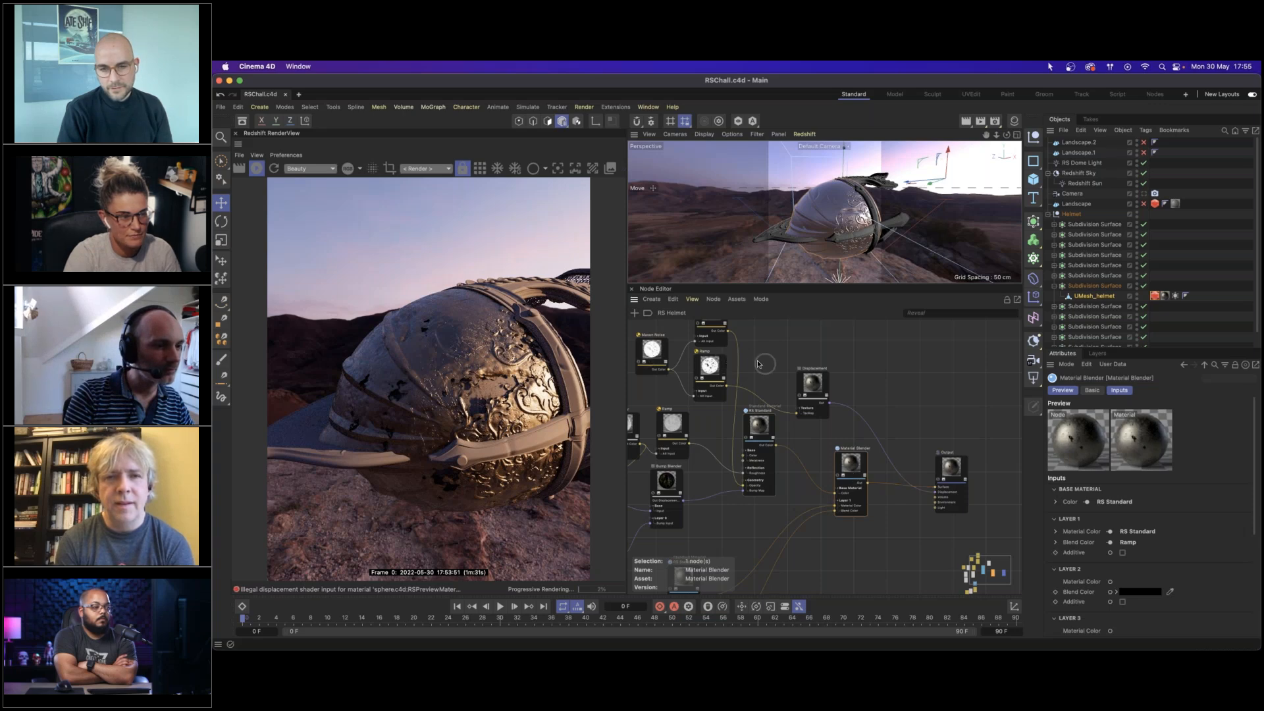
Spread the two noise-driven Ramps apart vertically and move the Maxon Noise and opacity Ramp leftward, clearing space before the RS Standard.
middle_click_drag(758, 362, 813, 389)
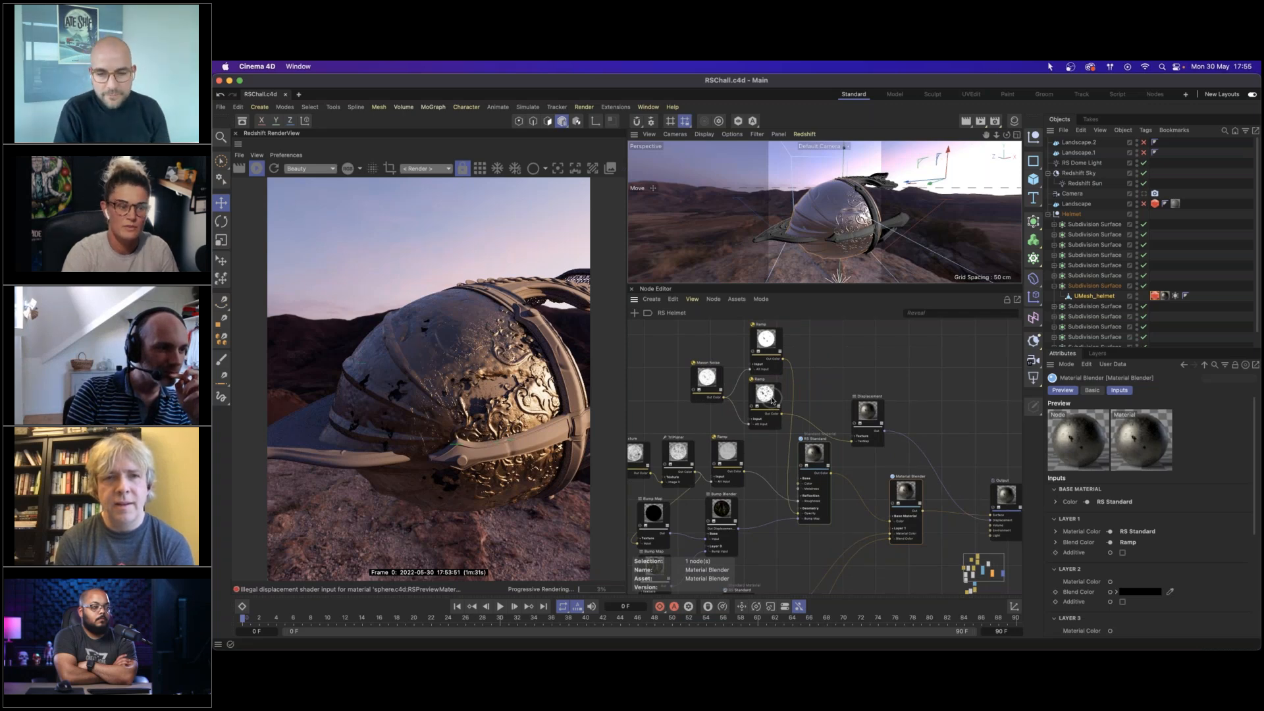
middle_click_drag(772, 400, 806, 400)
left_click(835, 404)
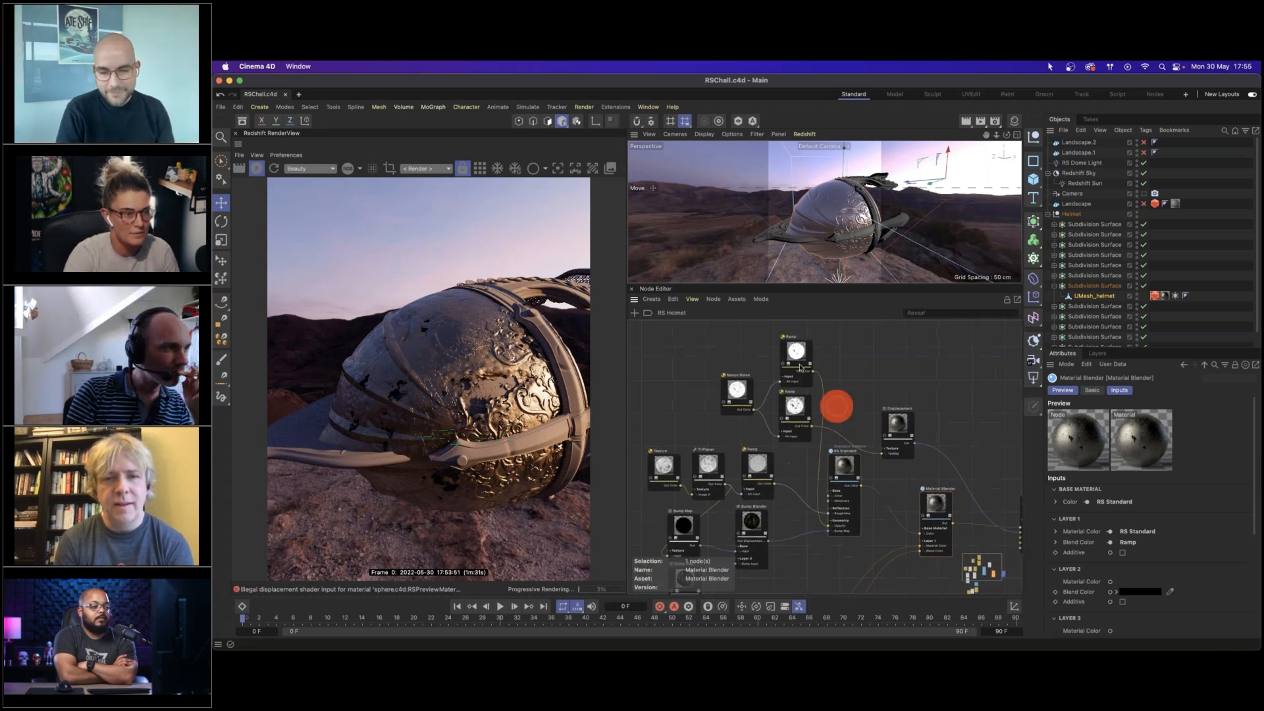
left_click_drag(798, 356, 797, 333)
left_click_drag(795, 410, 797, 426)
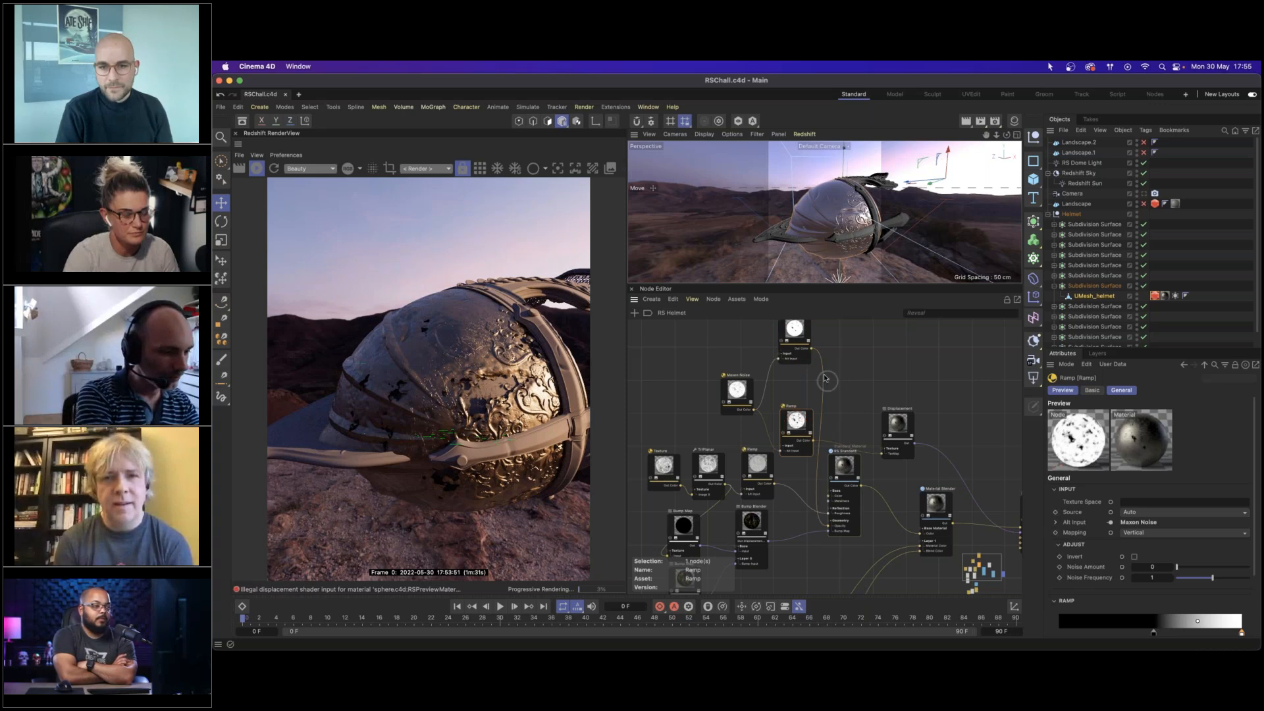
left_click_drag(795, 333, 770, 343)
left_click_drag(736, 390, 688, 390)
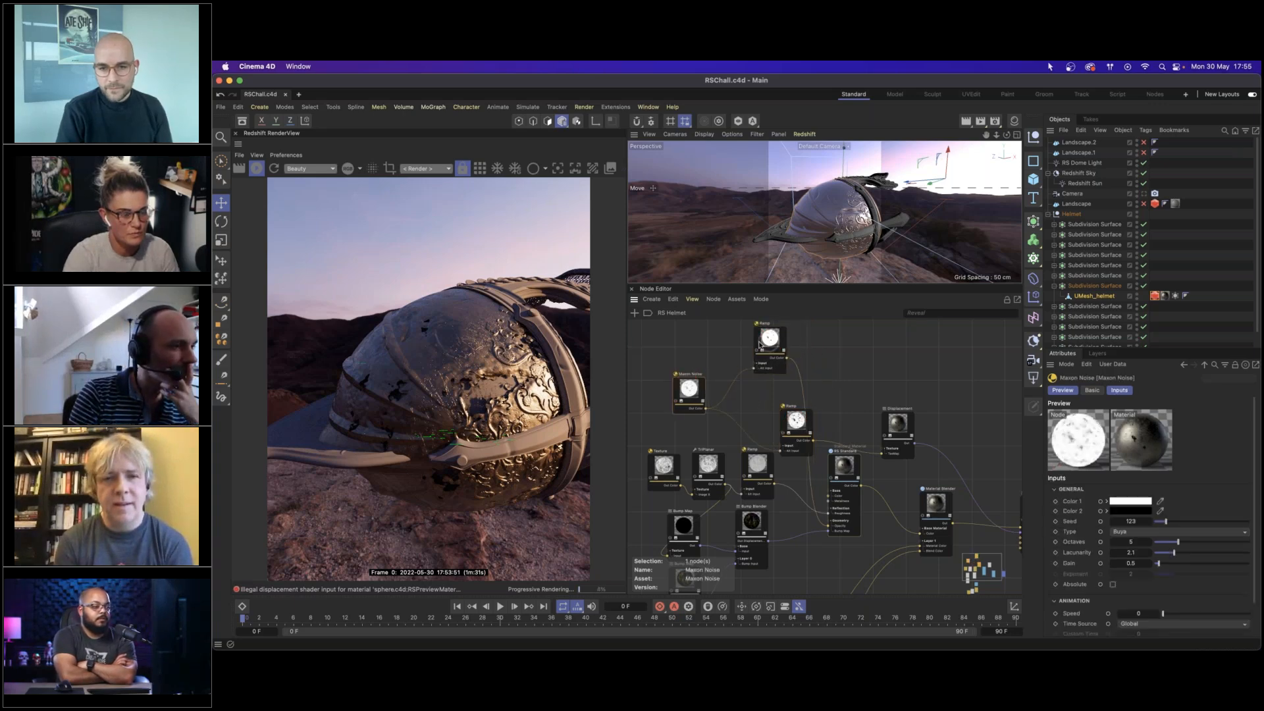
left_click_drag(770, 337, 744, 339)
Insert a Color Layer node between the opacity Ramp and the RS Standard, with the Ramp as its Base Layer color.
left_click(800, 344)
key("shift+c")
type("color")
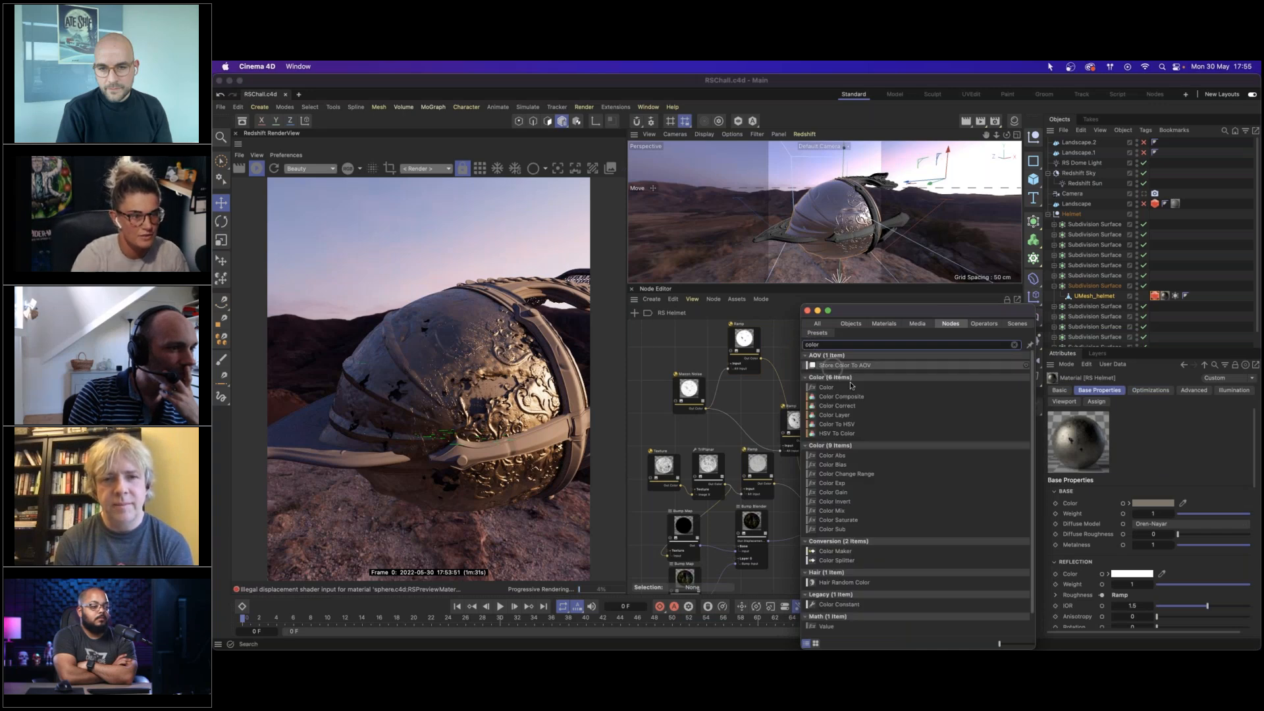
left_click_drag(837, 415, 737, 327)
Add a Ray Switch node, enable Front/Back for Camera, and set the camera Back-face Color to black.
key("shift+c")
type("ray")
left_click_drag(896, 357, 745, 388)
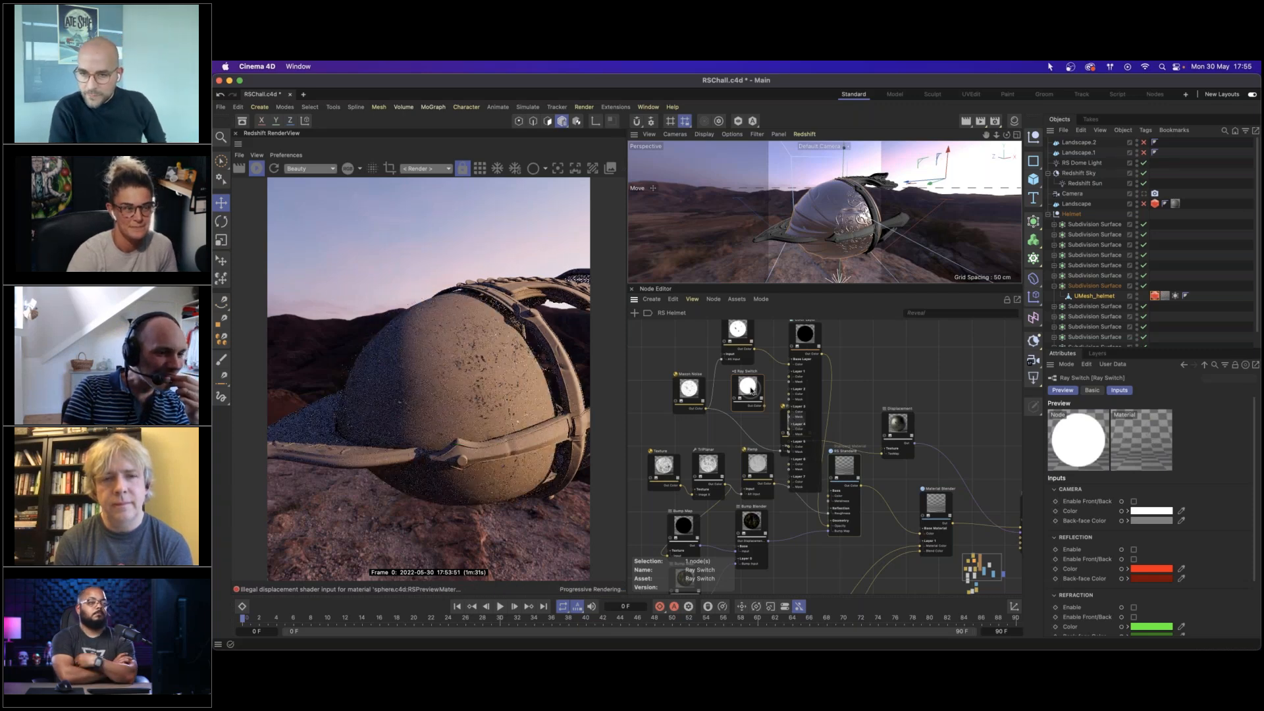
left_click(1134, 501)
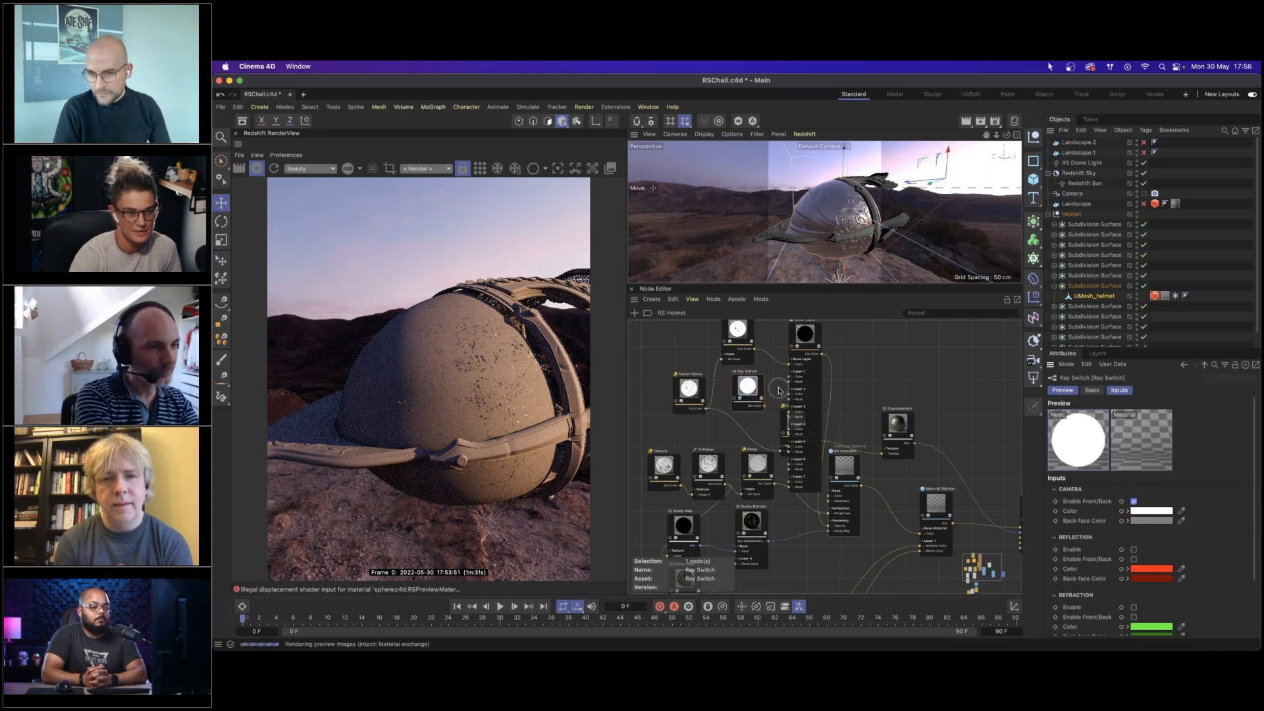
left_click(1155, 520)
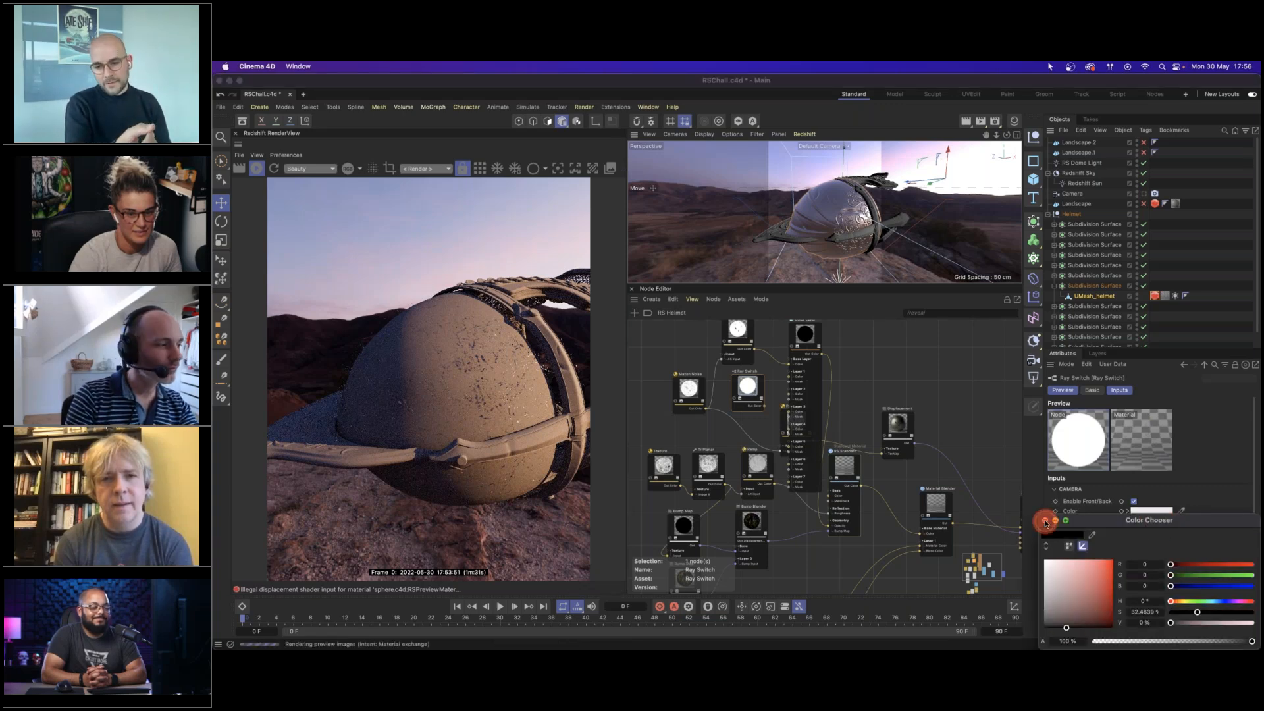
left_click(1045, 521)
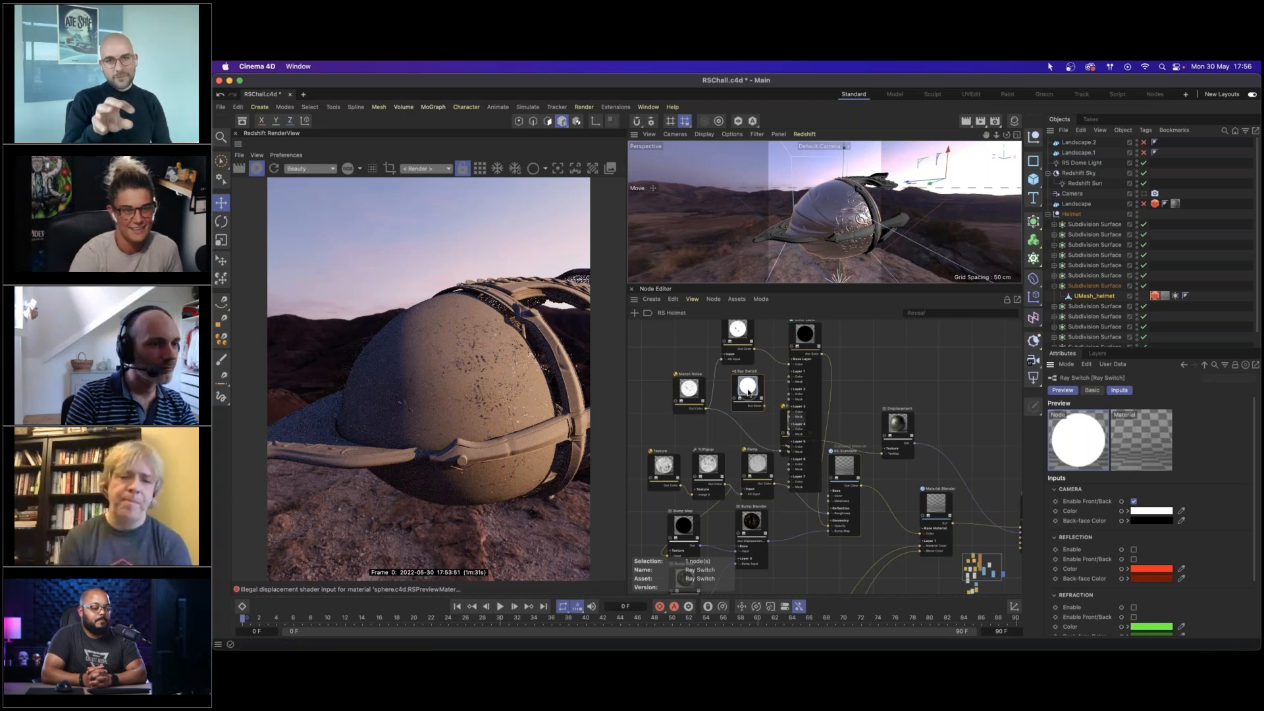
Connect the Ray Switch to the Color Layer's Layer 1 color and set that layer's Blend Mode to Multiply.
middle_click_drag(748, 393, 750, 393)
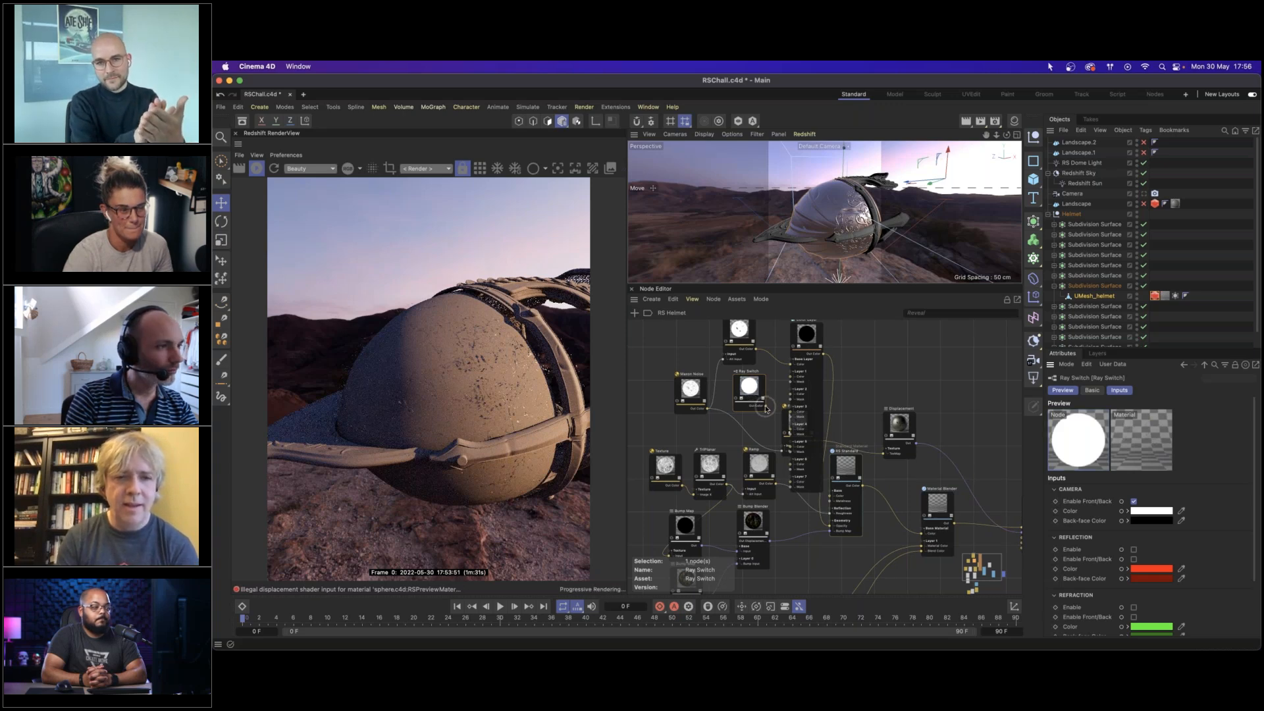
left_click_drag(766, 406, 790, 377)
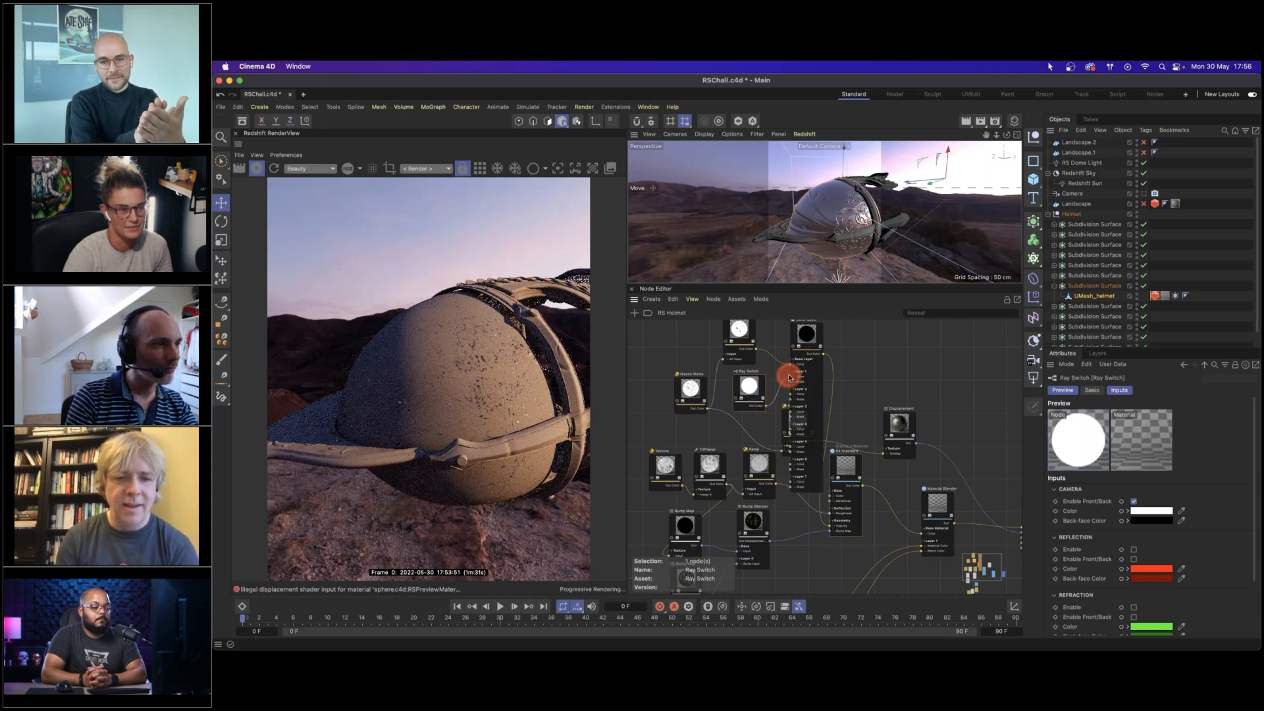
left_click_drag(790, 378, 799, 361)
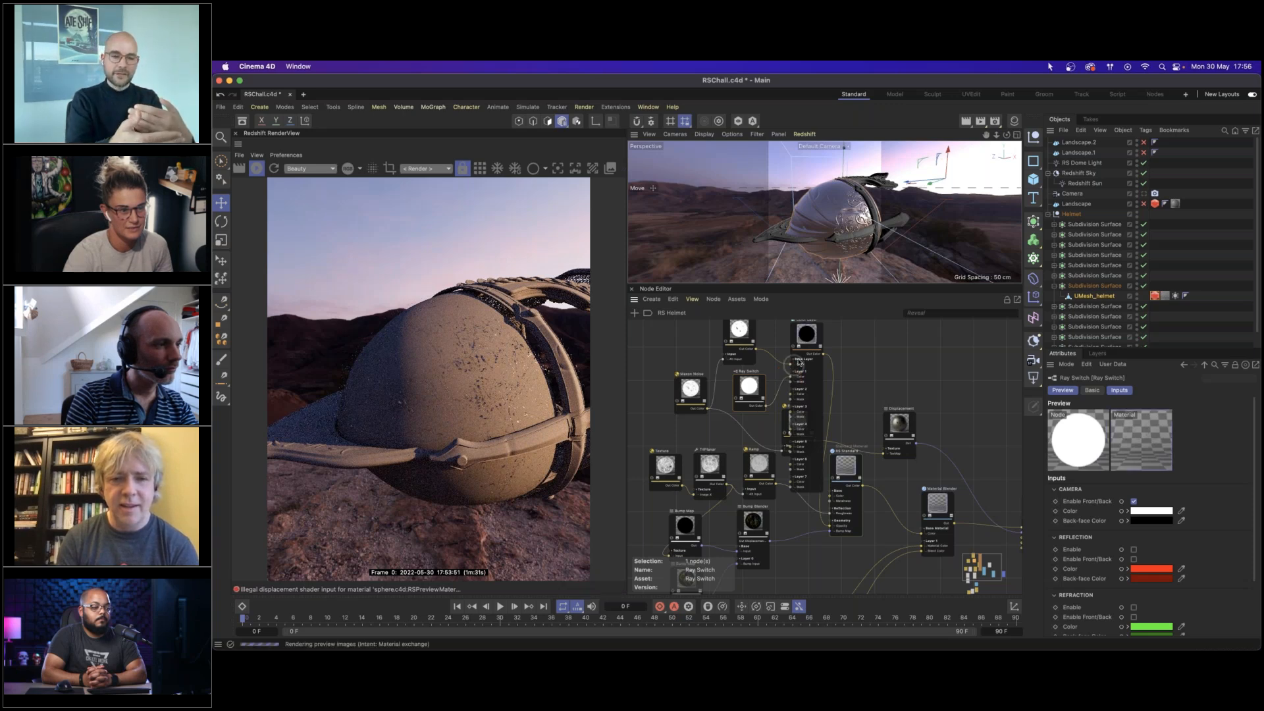
left_click(809, 337)
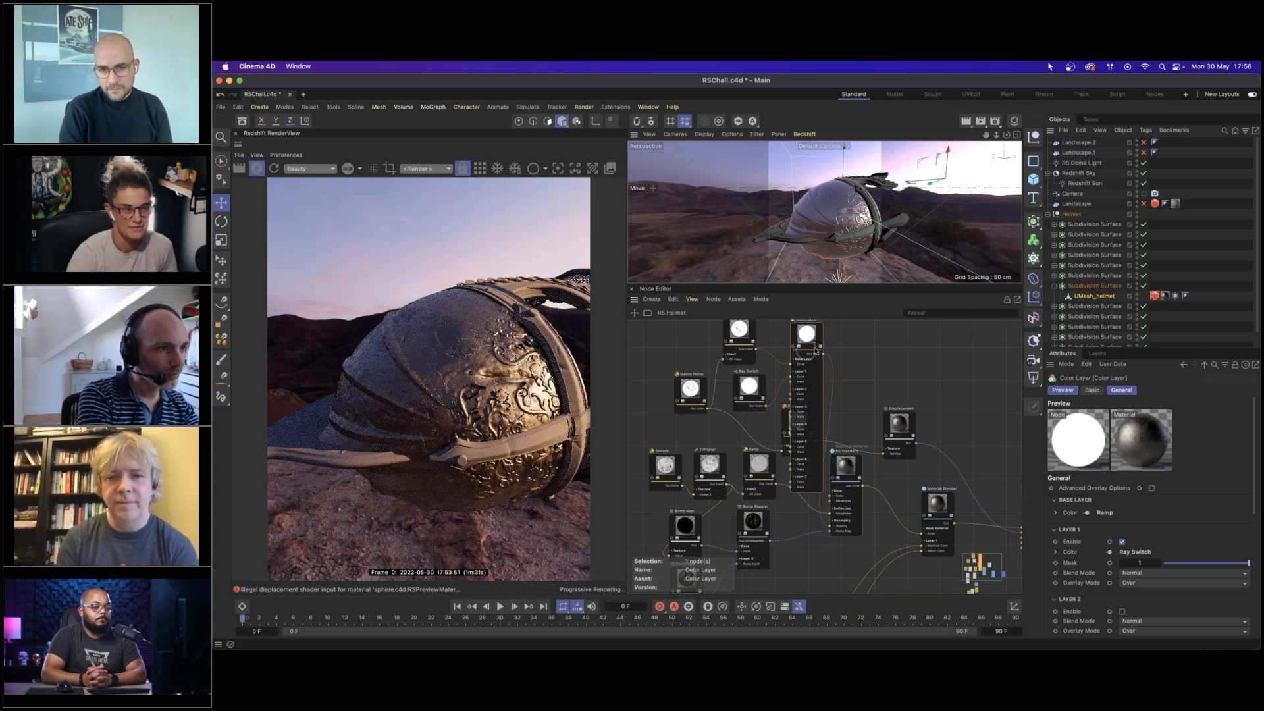
left_click(1136, 573)
left_click(1155, 443)
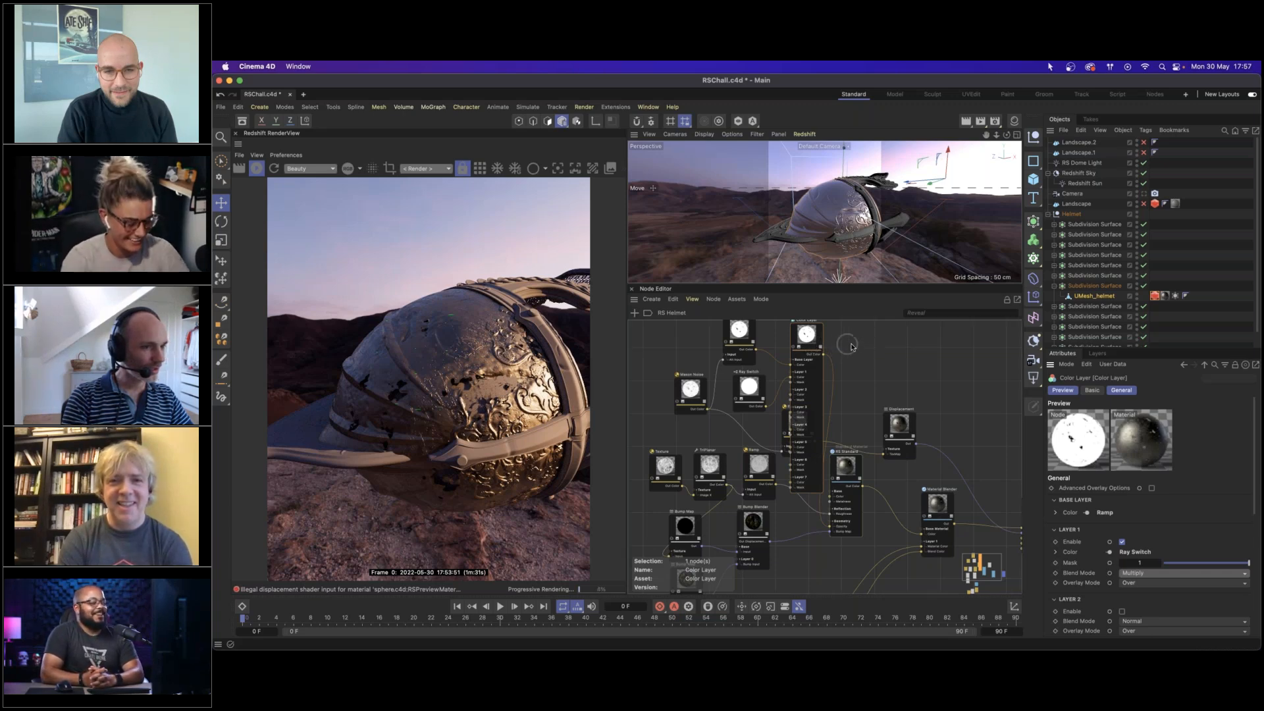
Reposition the Color Layer node to the upper right of the Ramps so the connections are readable.
middle_click_drag(851, 347, 843, 401)
left_click_drag(839, 398, 833, 348)
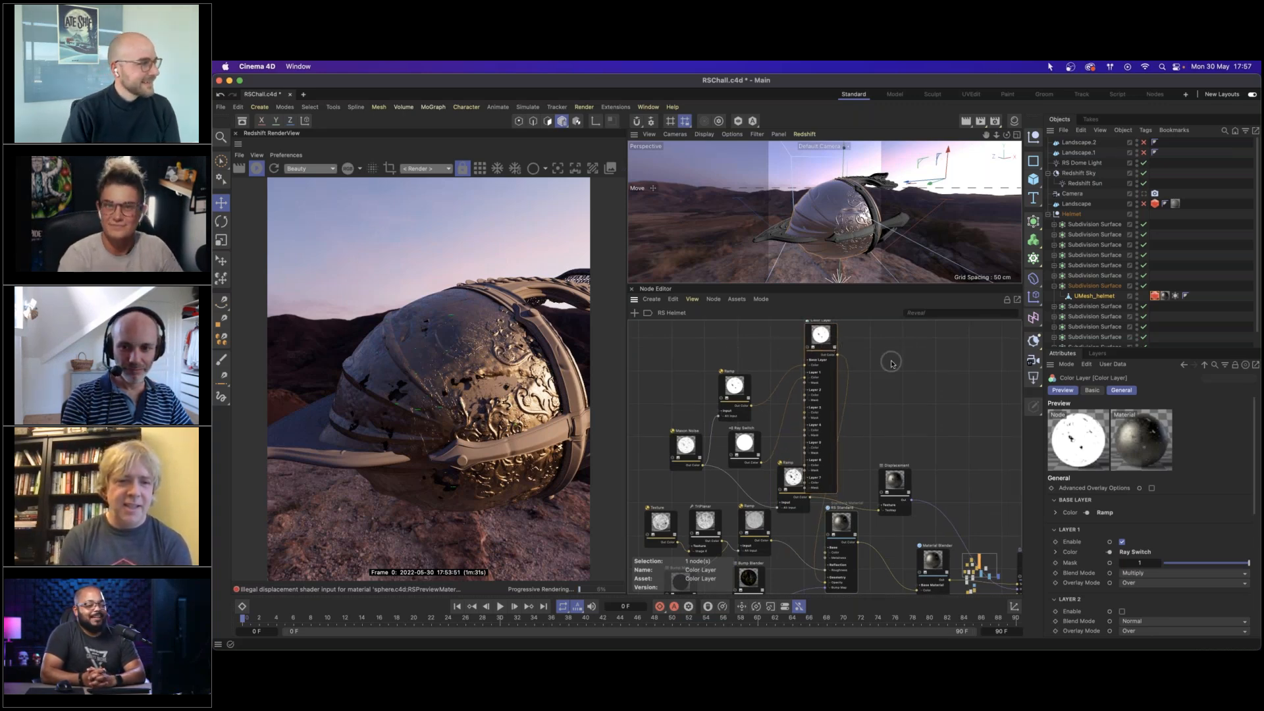
left_click_drag(827, 343, 844, 369)
middle_click_drag(892, 383, 901, 364)
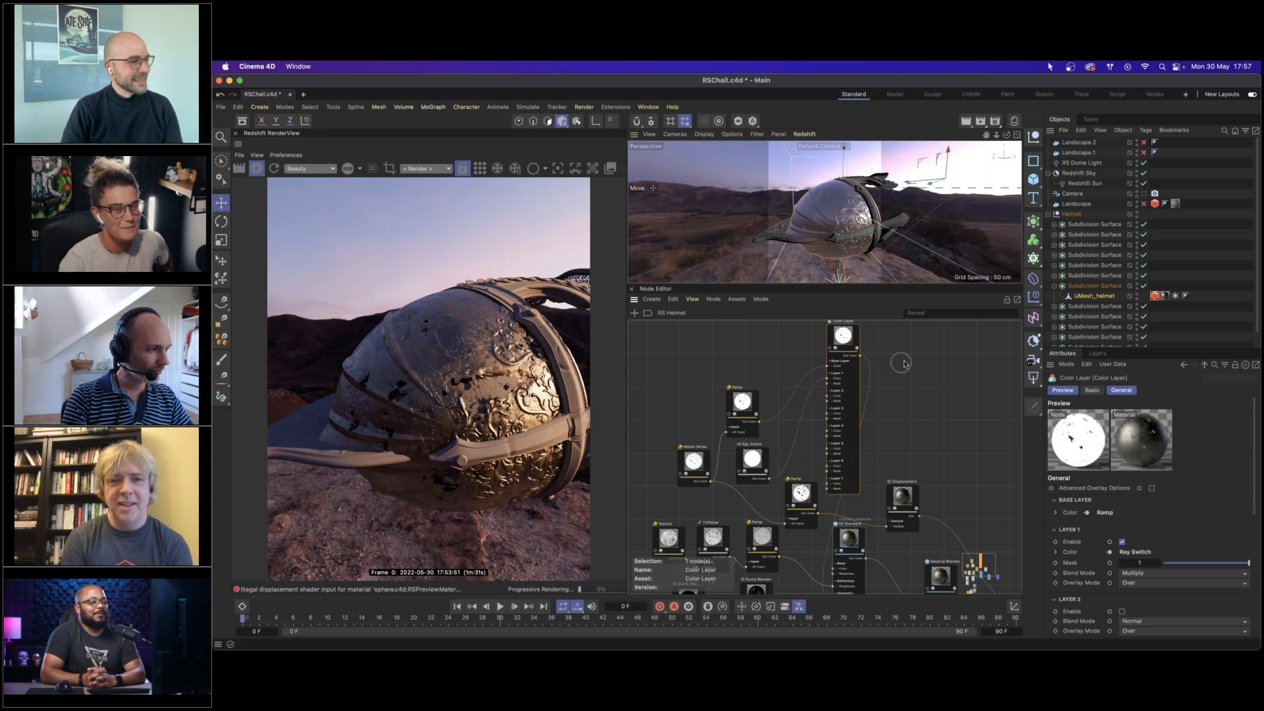
Enable the Landscape object in the scene and clear the node selection.
left_click(1144, 204)
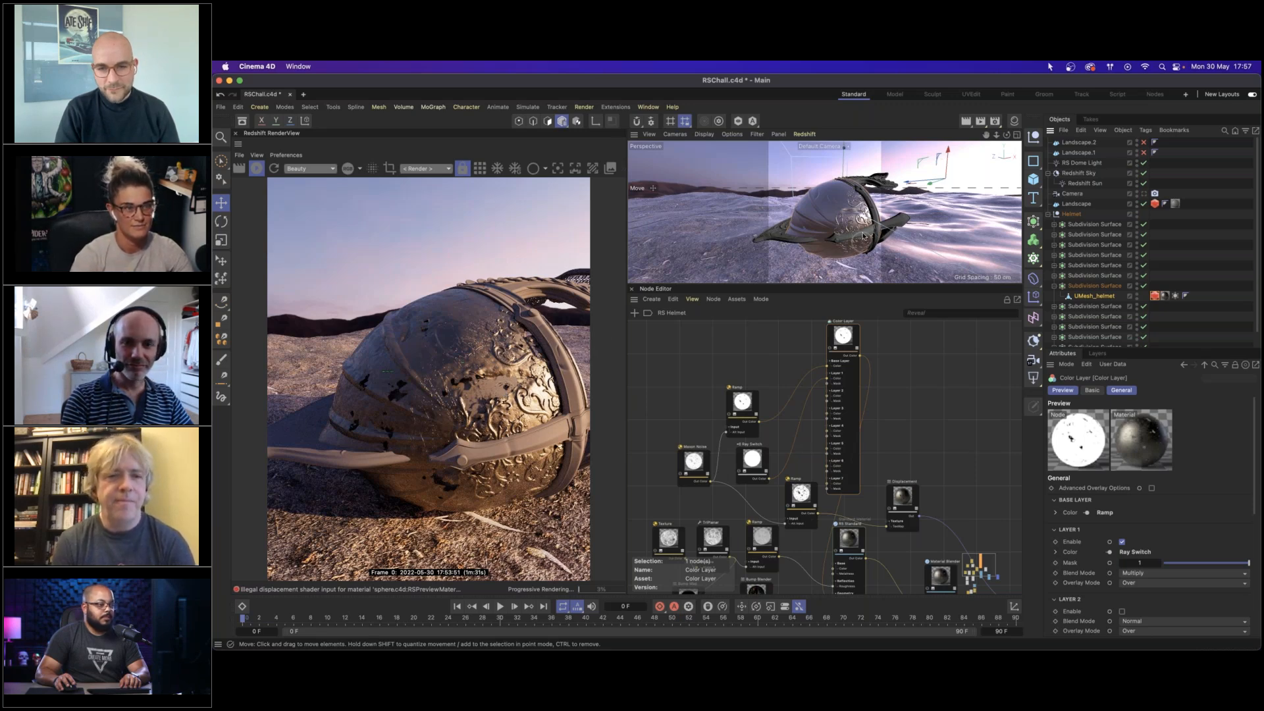
middle_click_drag(863, 231, 864, 236, "alt")
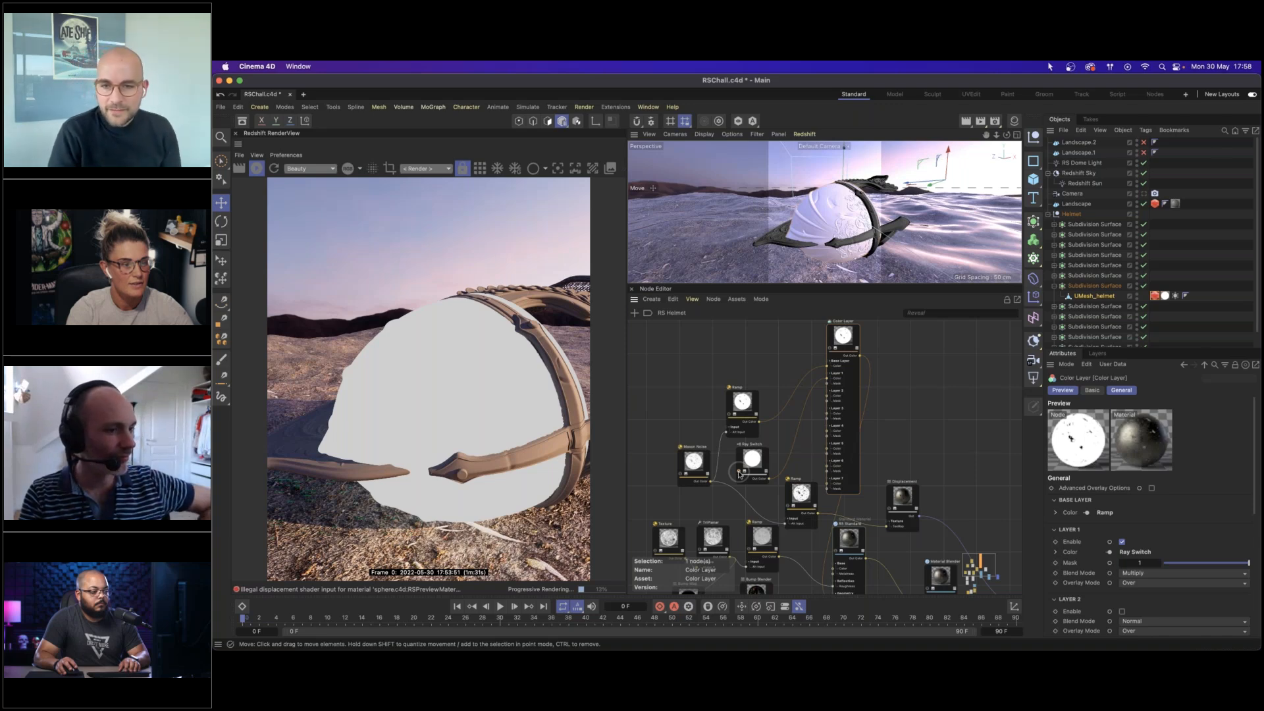
left_click(839, 505)
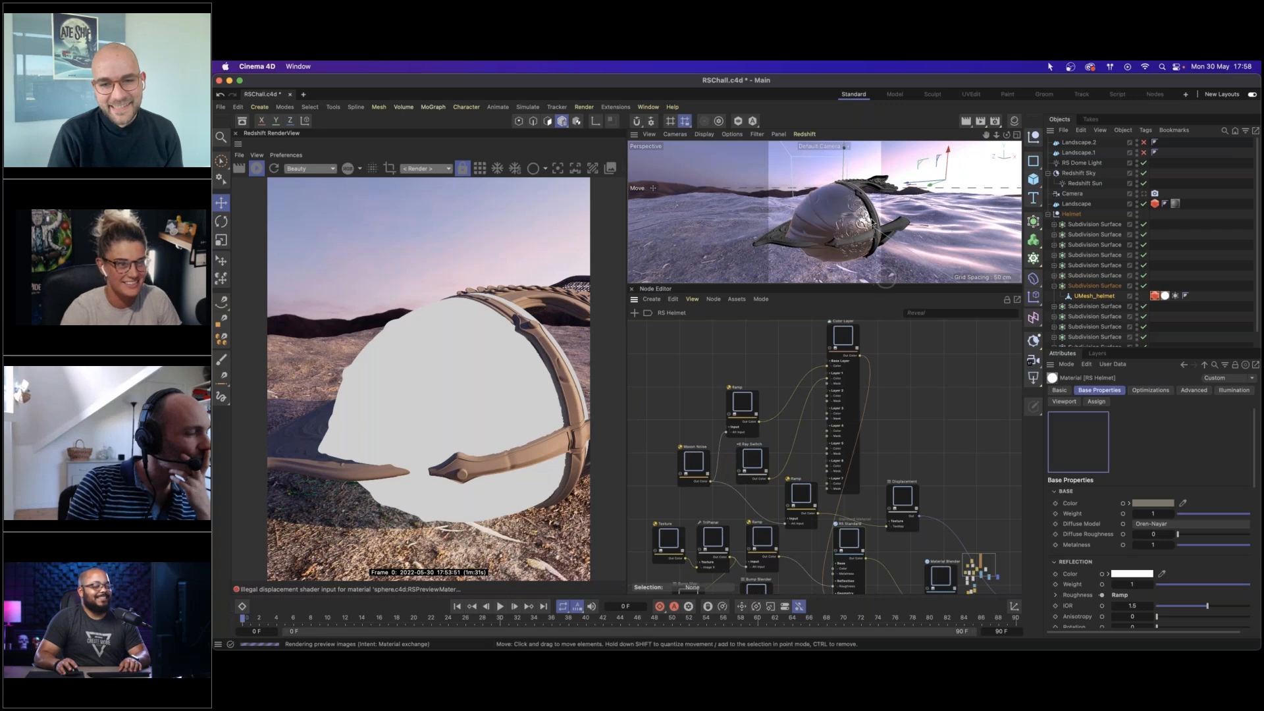
Select the UMesh_helmet1 lining mesh inside the helmet and delete it from its Subdivision Surface.
left_click_drag(855, 222, 810, 249, "alt")
left_click(812, 251)
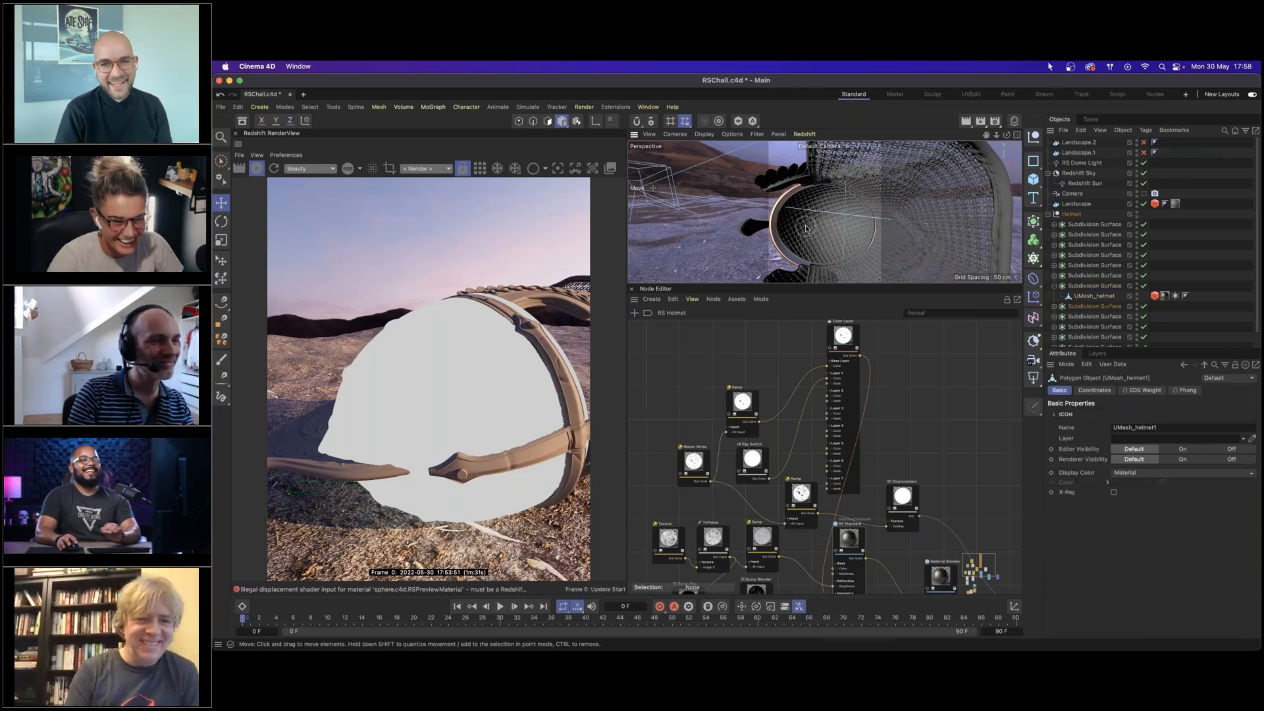
left_click(1054, 307)
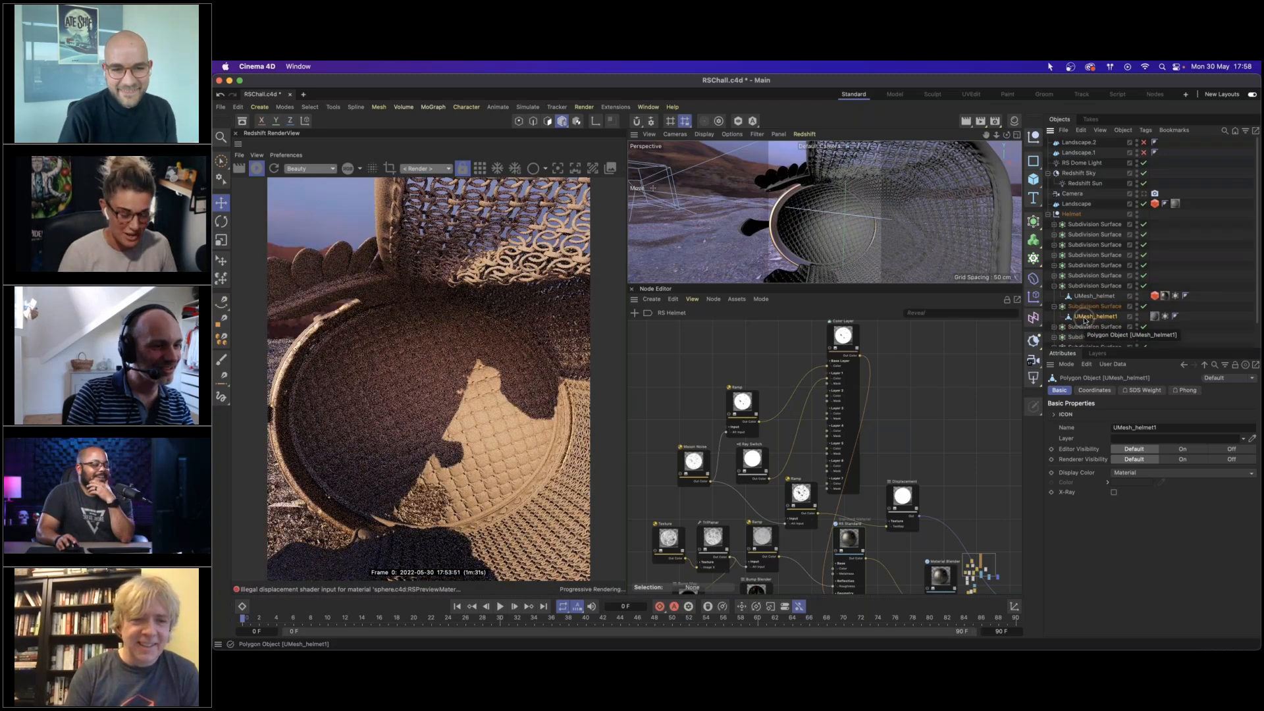
key("Delete")
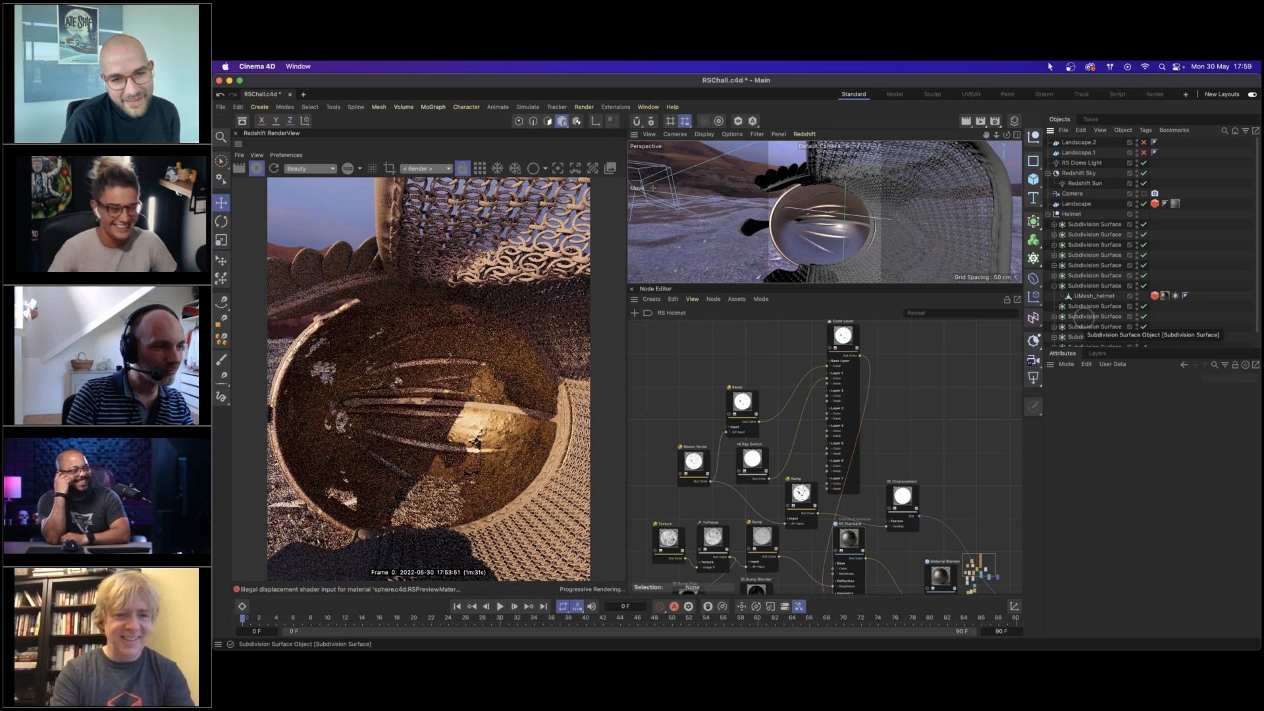
scroll(849, 214, "down", 5)
mouse_move(850, 214)
left_mouse_down("alt")
mouse_move(777, 217)
mouse_move(842, 218)
left_mouse_up("alt")
scroll(841, 217, "down", 3)
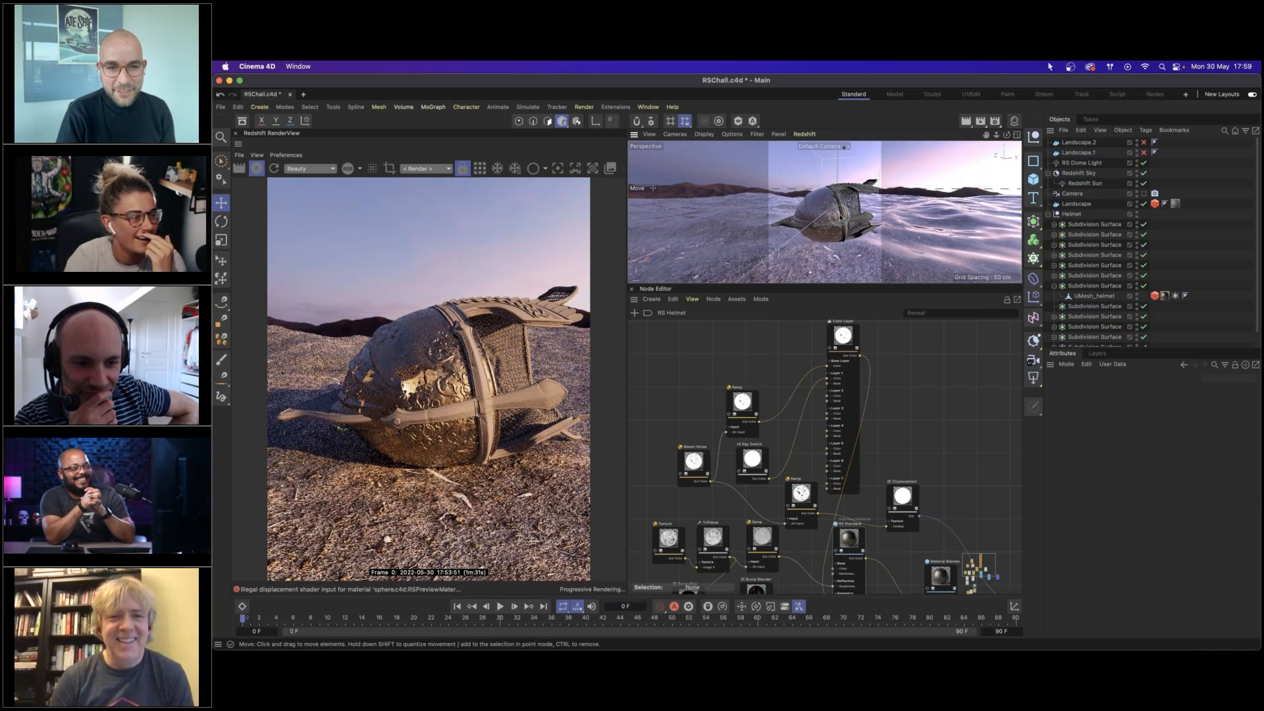
mouse_move(848, 221)
left_mouse_down("alt")
mouse_move(836, 210)
mouse_move(855, 213)
left_mouse_up("alt")
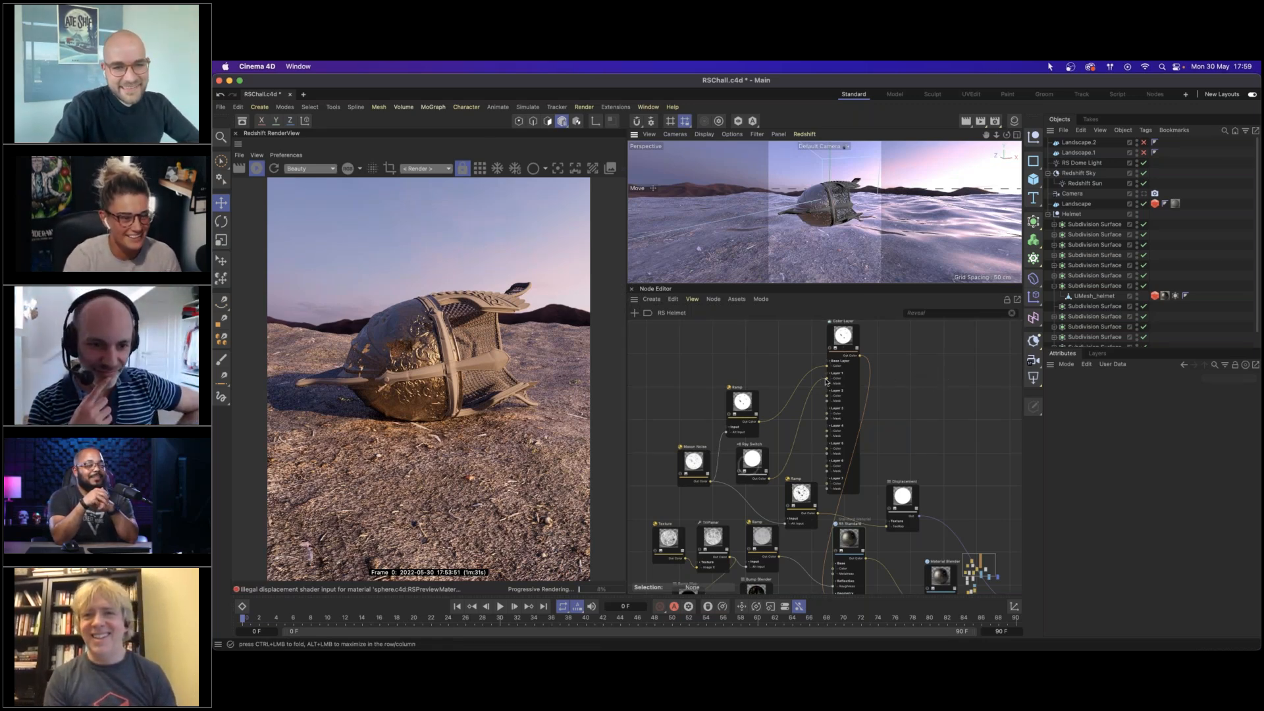
Connect the upper Ramp's output directly to the RS Standard node's opacity input in place of the Color Layer.
left_click(759, 424)
middle_click_drag(931, 405, 920, 376)
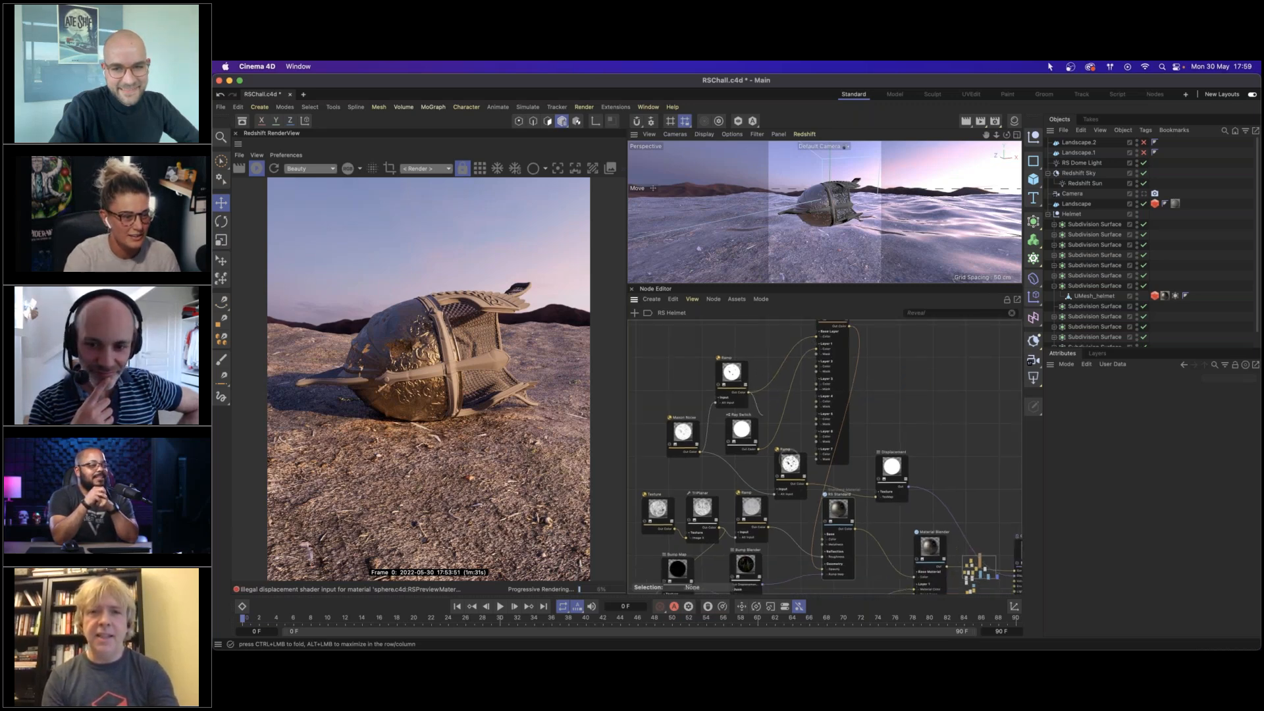
left_click(823, 572)
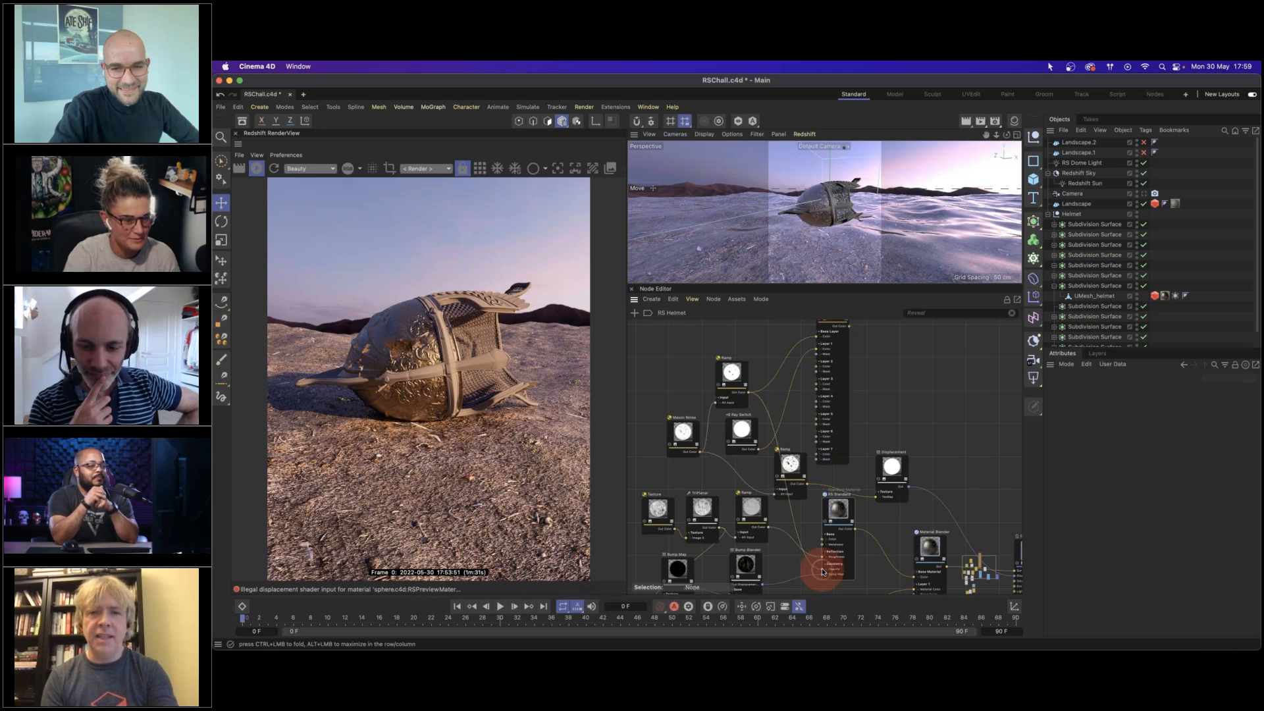
Delete the Ray Switch and Color Layer nodes and move the upper Ramp down beside the Maxon Noise node.
left_click(745, 433)
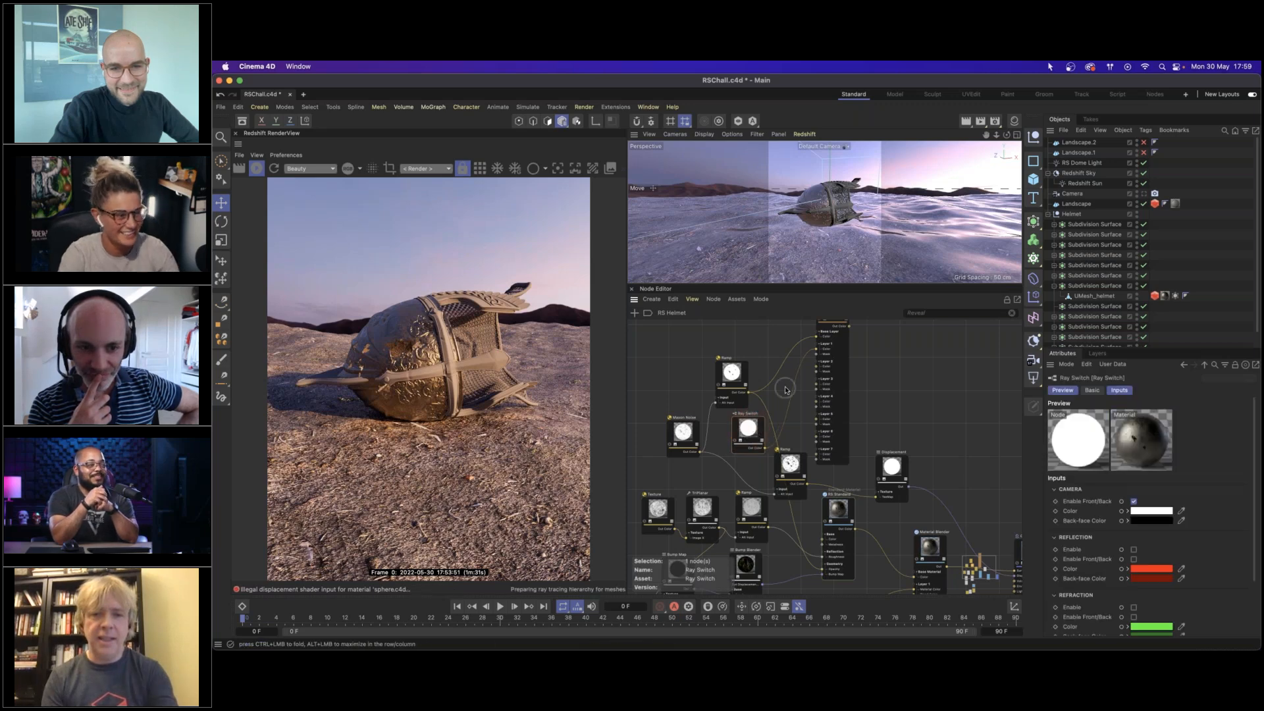
left_click(843, 383)
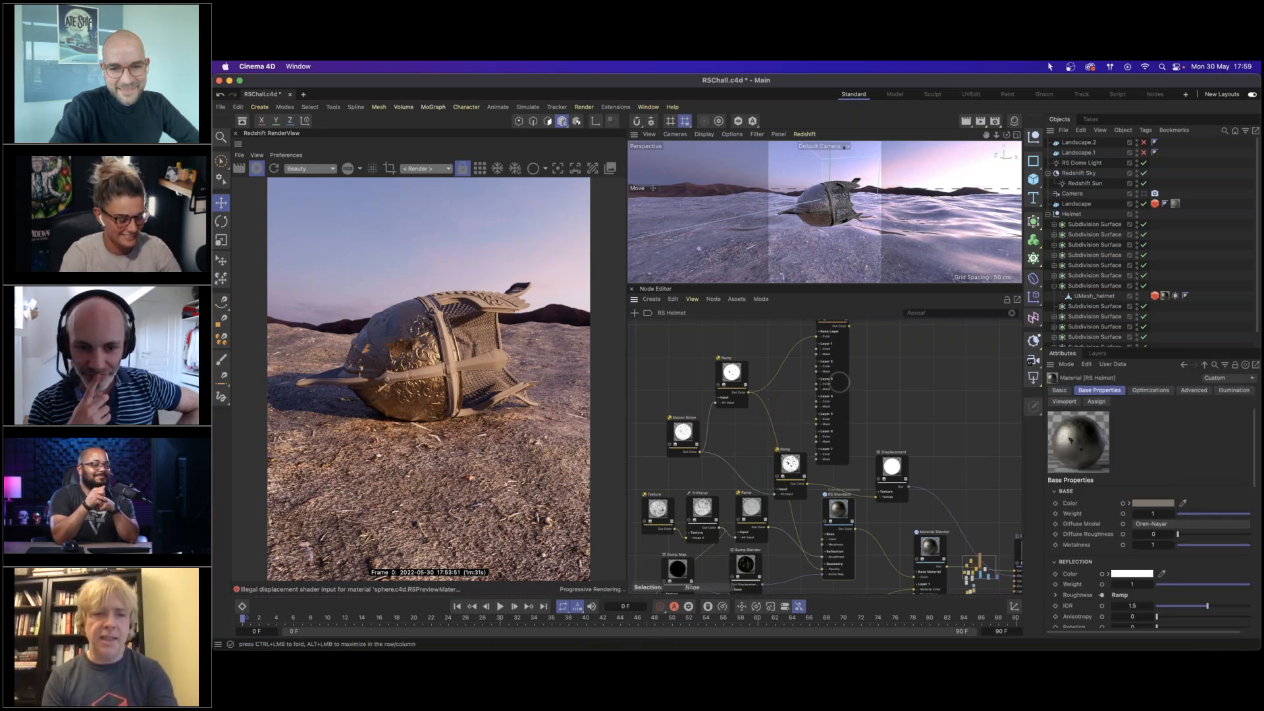
middle_click_drag(875, 365, 883, 396)
left_click(839, 346)
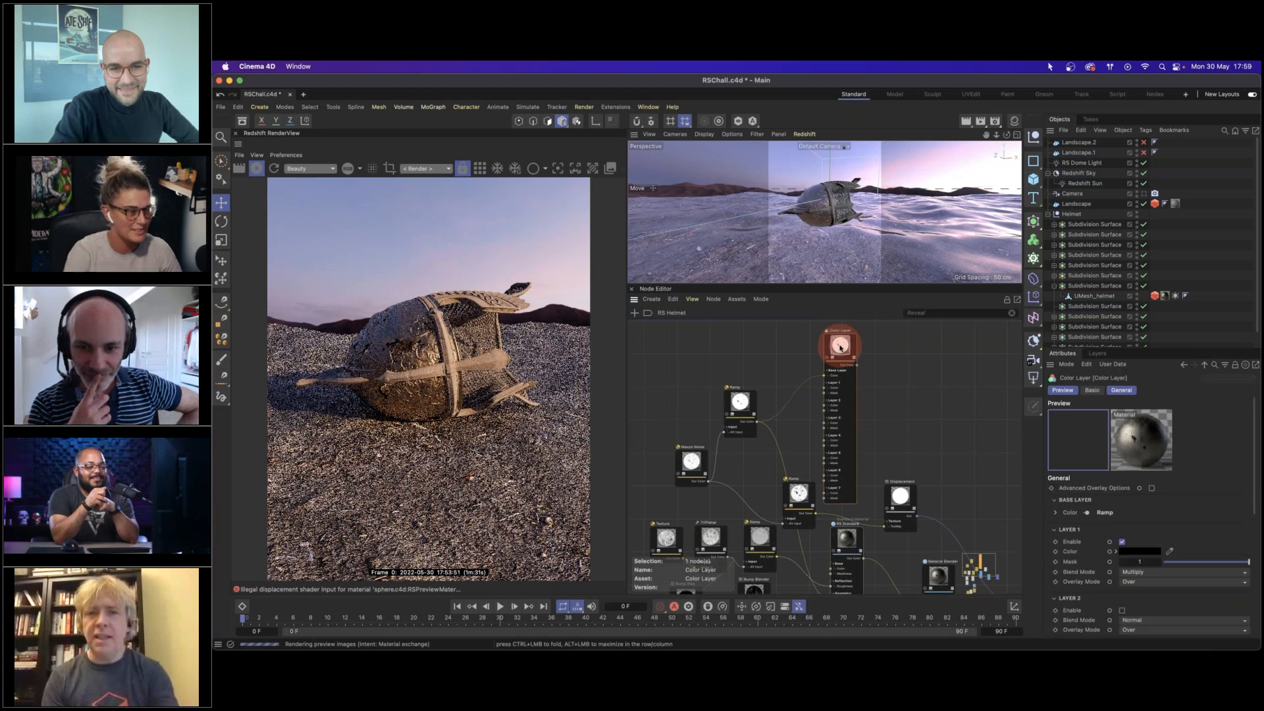
key("Delete")
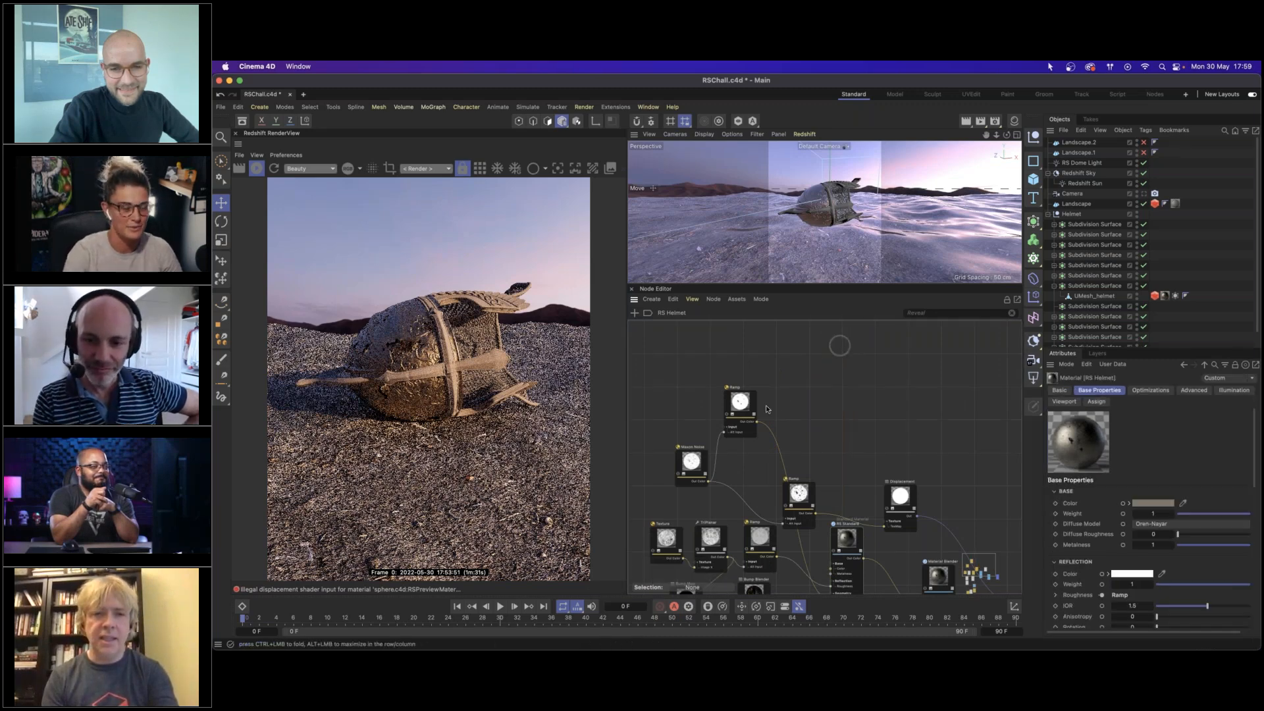
left_click_drag(740, 403, 746, 452)
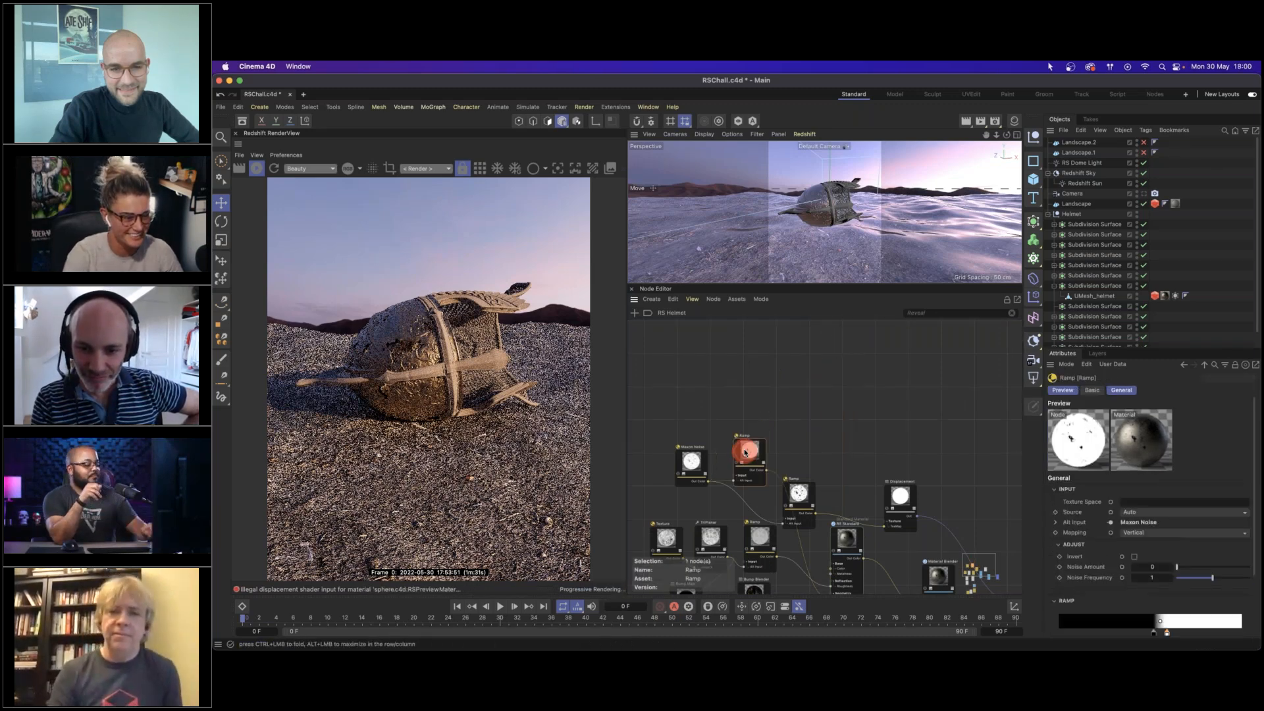
middle_click_drag(849, 418, 838, 369)
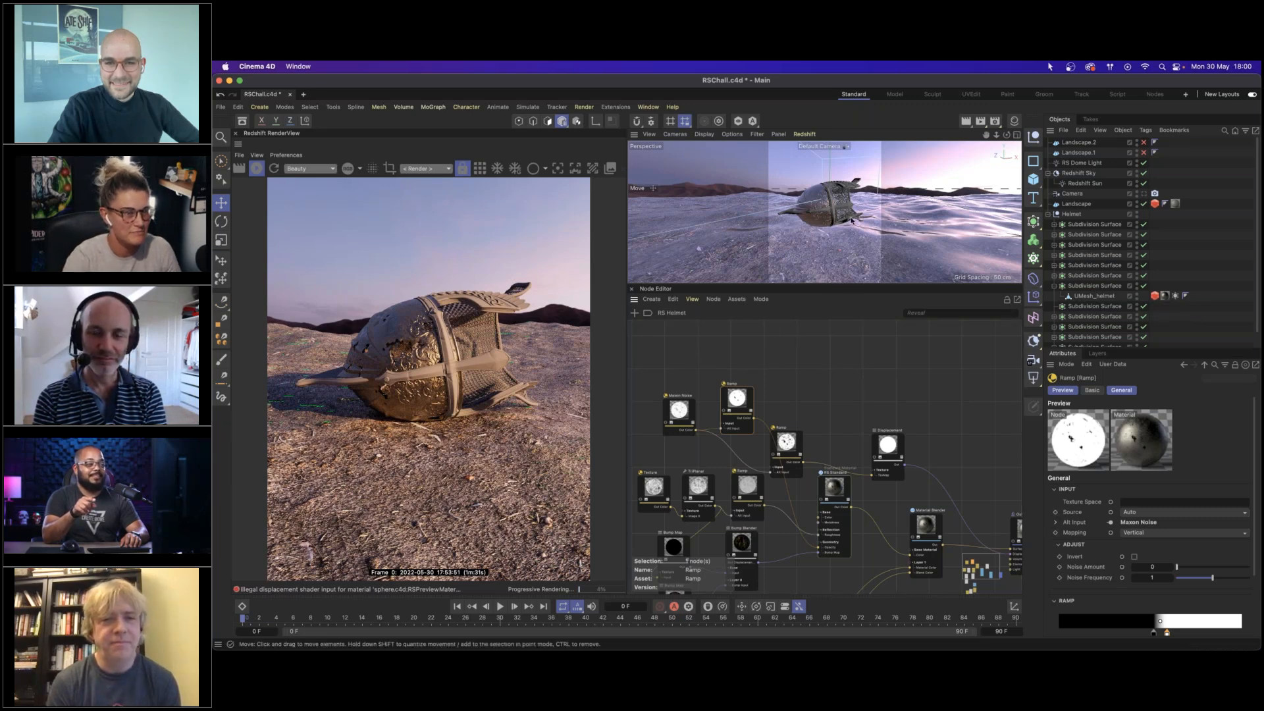
Switch the viewport from the default camera to the scene's Camera object.
mouse_move(835, 221)
left_mouse_down("alt")
mouse_move(825, 224)
mouse_move(1006, 257)
left_mouse_up("alt")
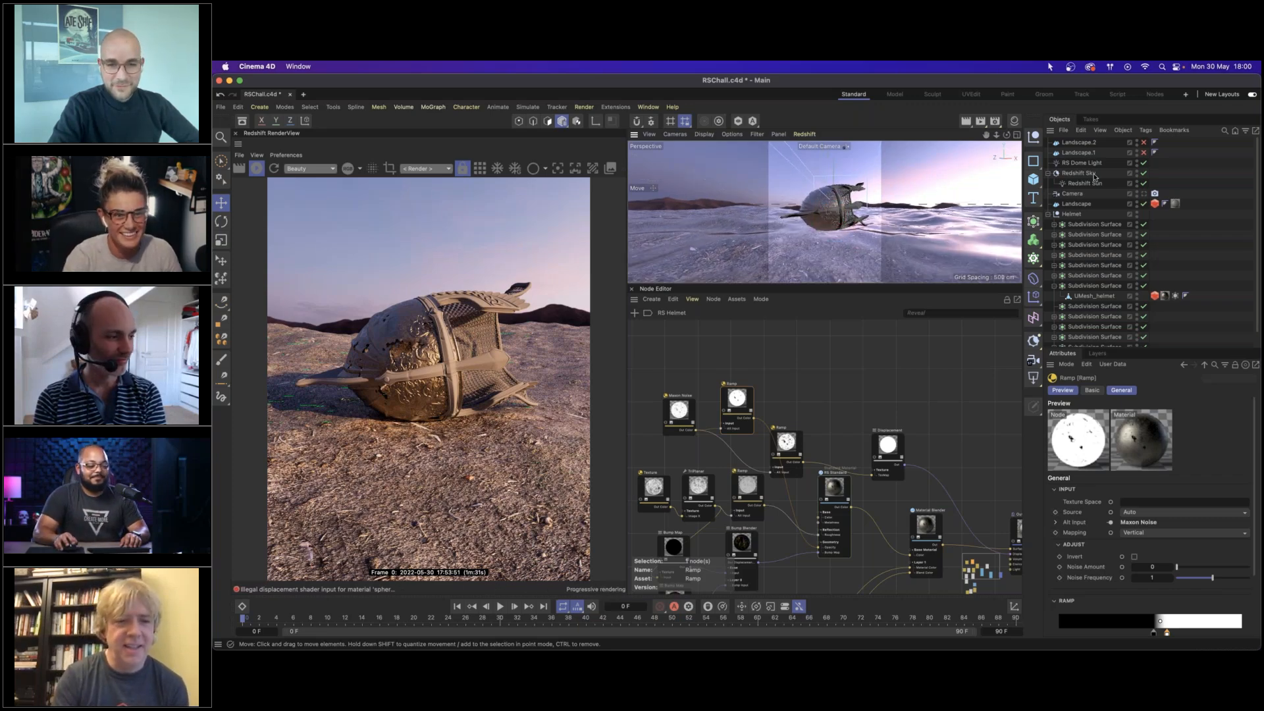
left_click(1144, 193)
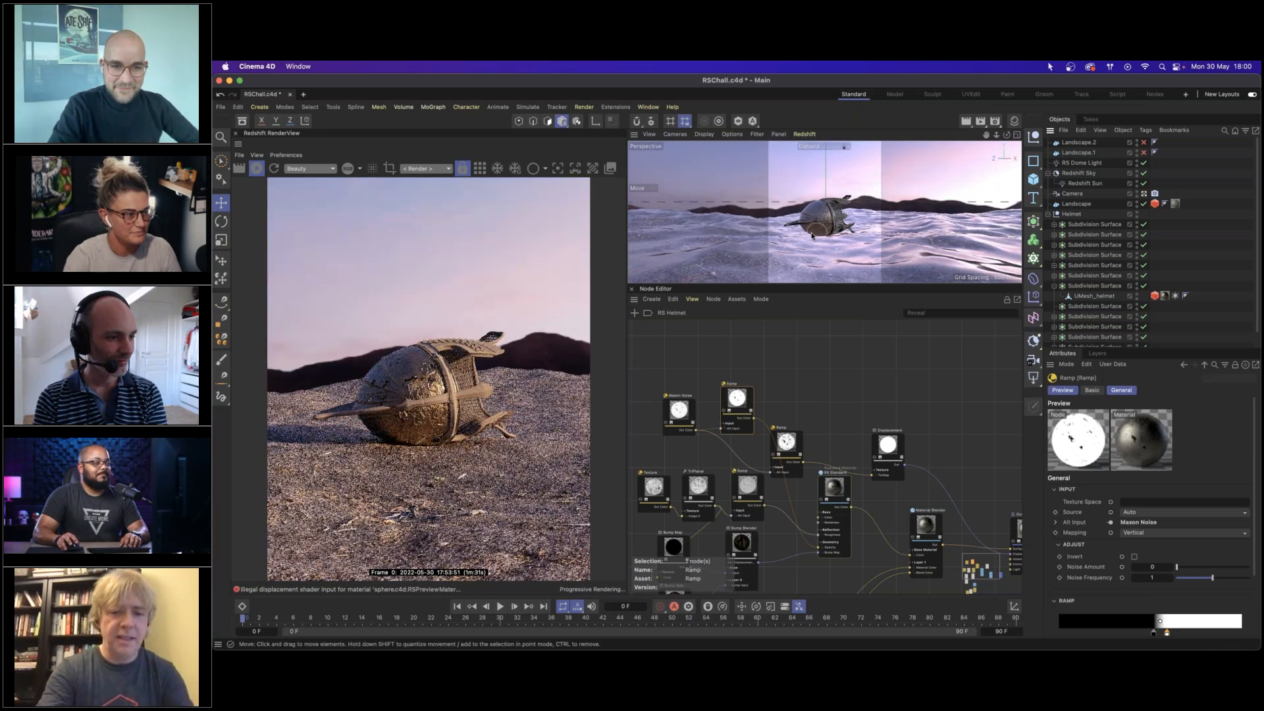
left_click_drag(816, 229, 817, 231, "alt")
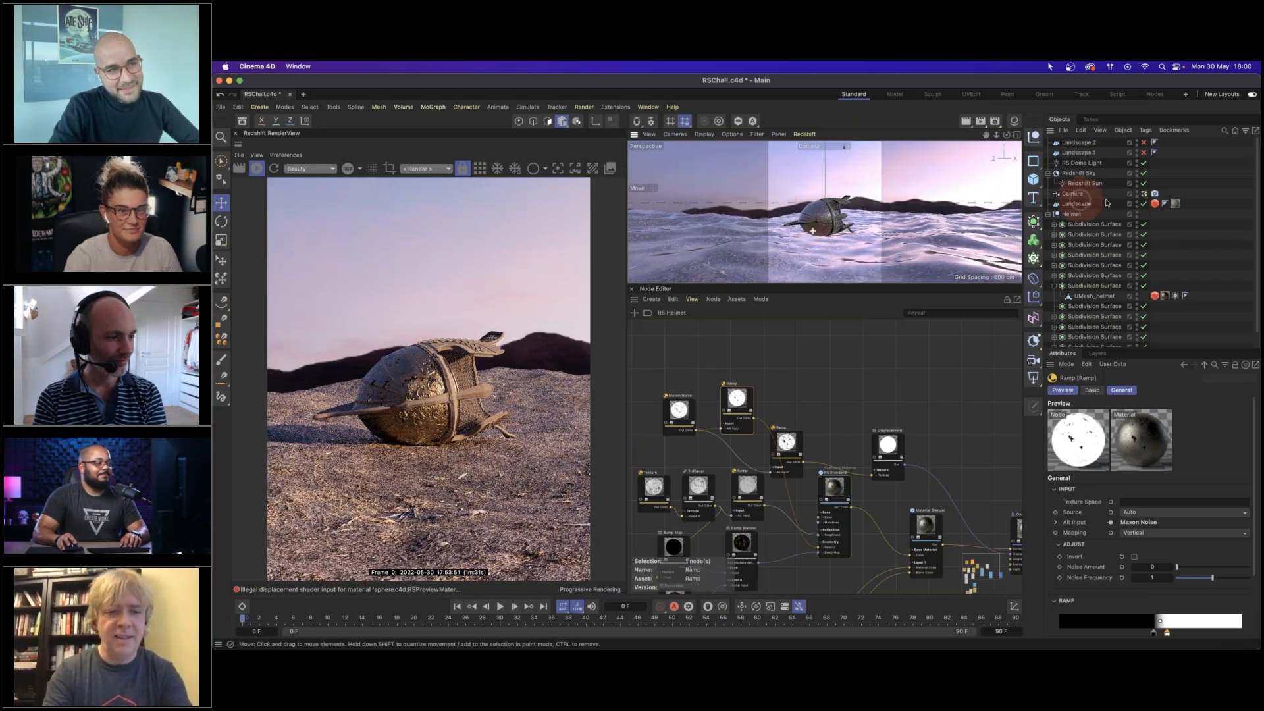
Enable bokeh on the Camera's Redshift Camera tag and derive only the Focus Distance from the camera.
left_click(1106, 193)
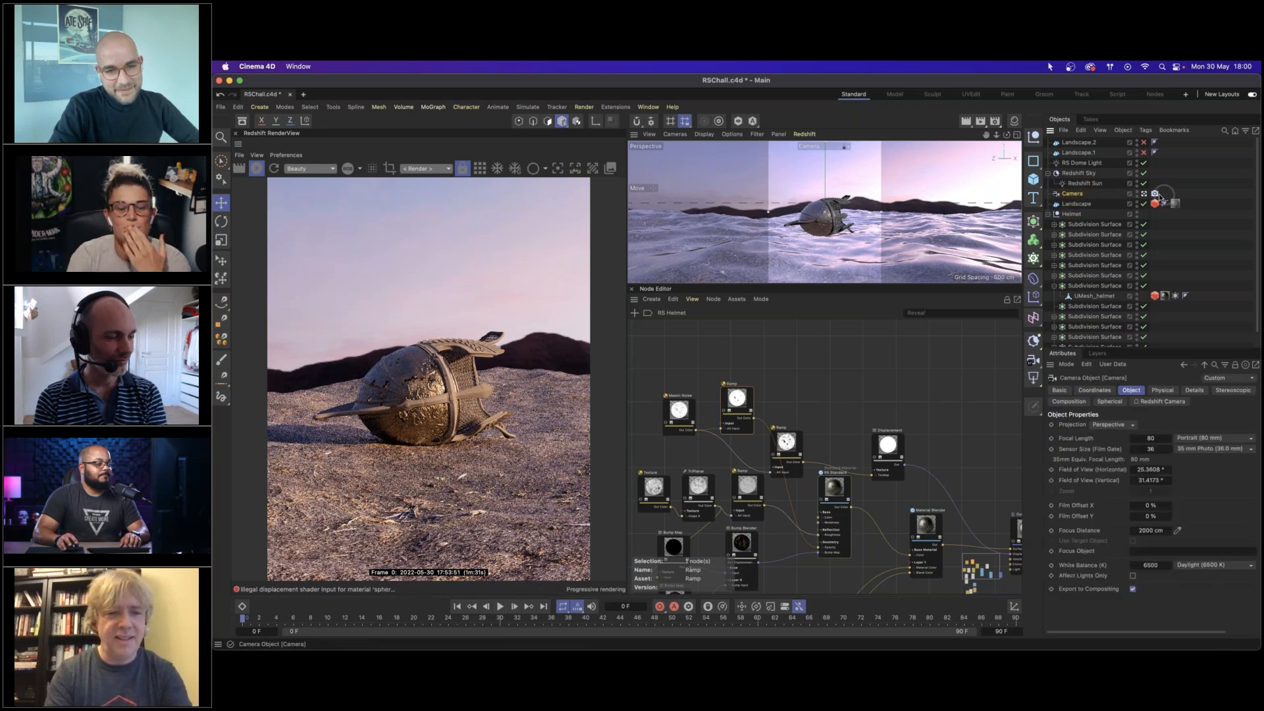
left_click(1155, 194)
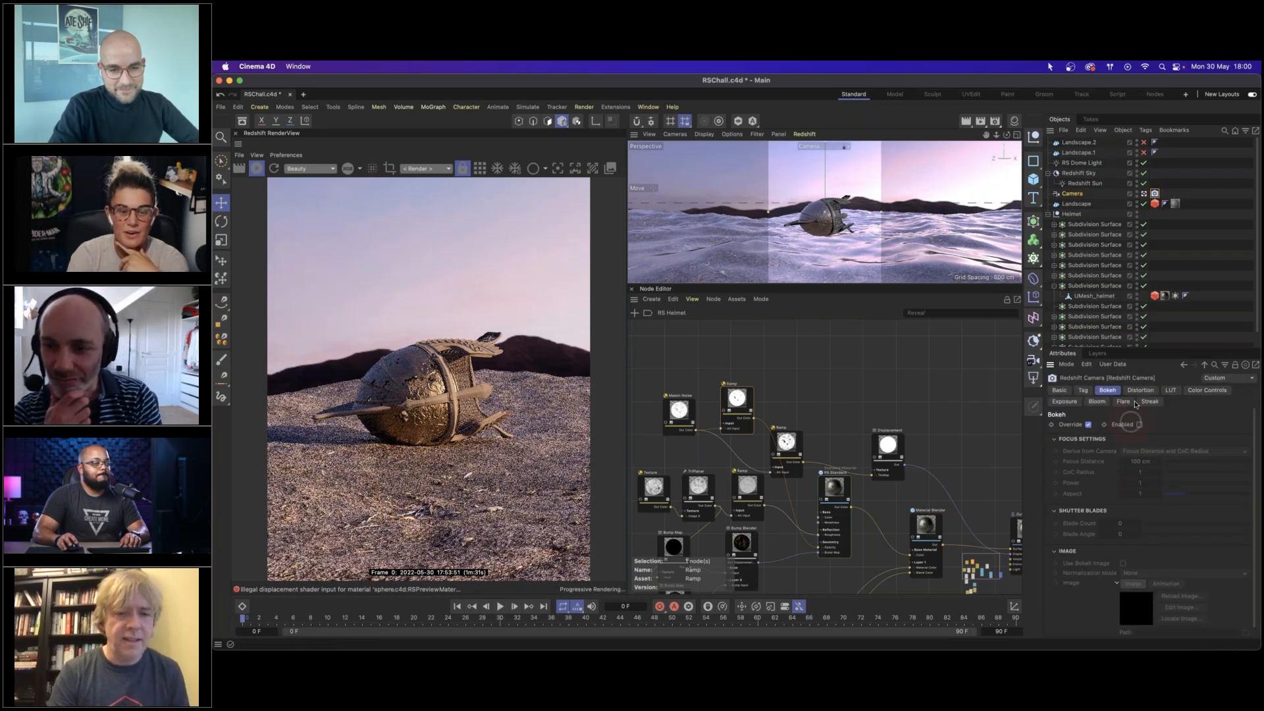
left_click(1138, 425)
left_click(1159, 451)
left_click(1152, 474)
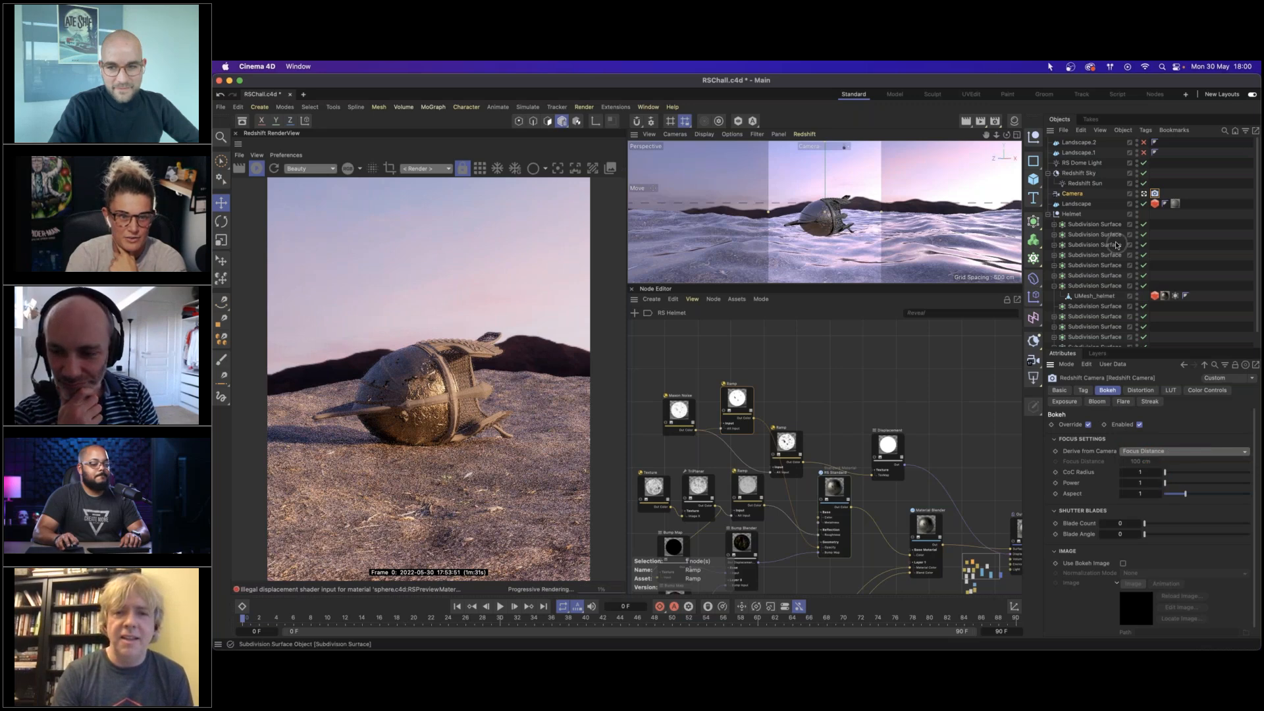
Assign the Helmet group as the Camera's Focus Object.
left_click(1073, 194)
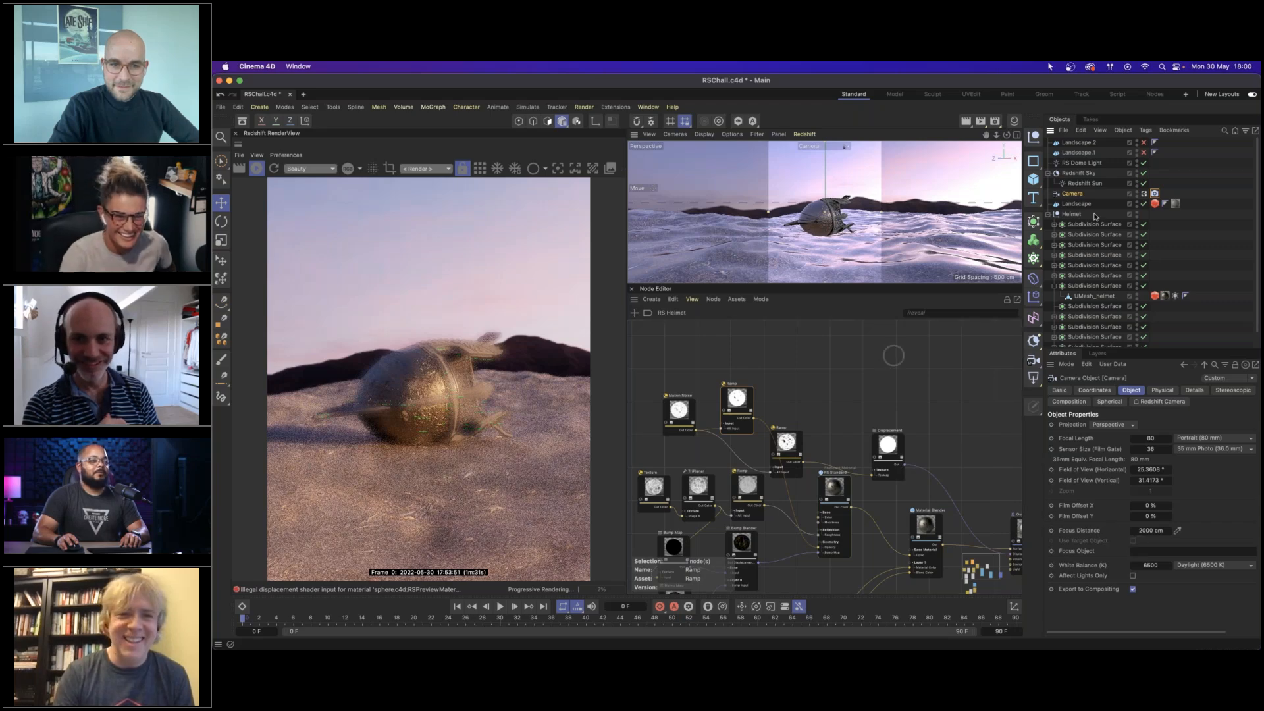
left_click_drag(1073, 214, 1147, 551)
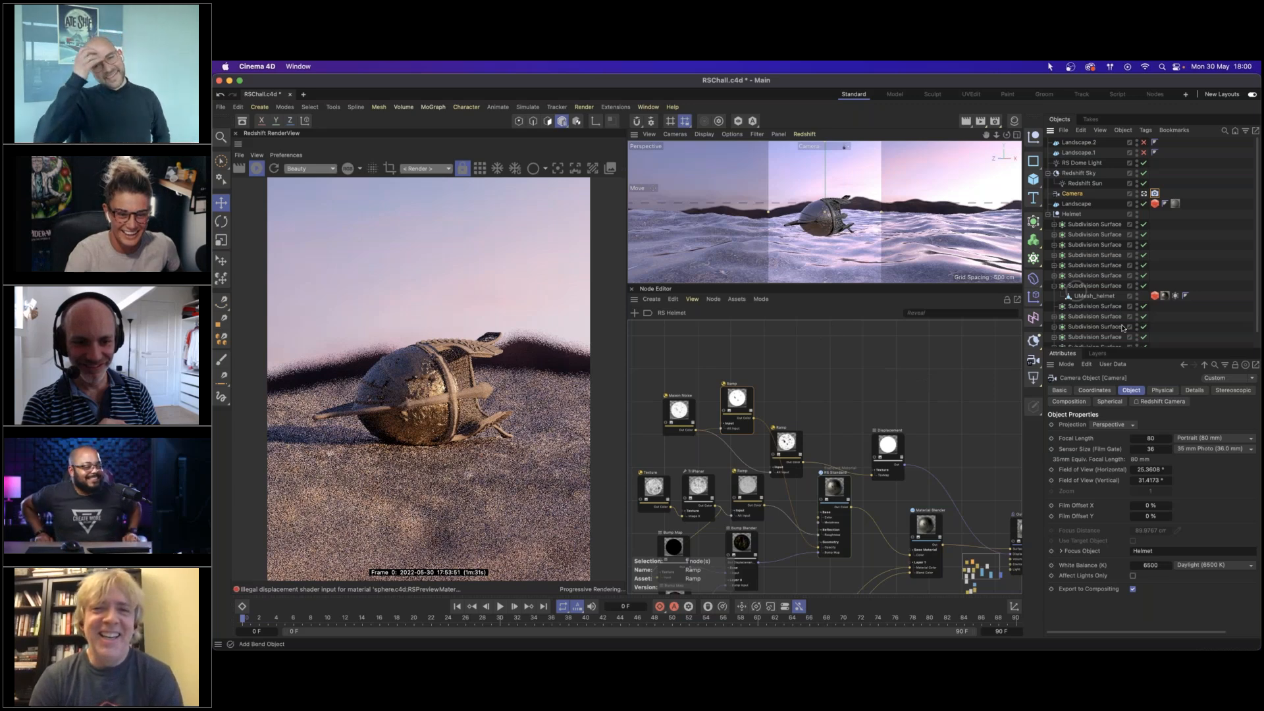
Set the Redshift Camera bokeh's CoC Radius and Power to 0.5, close the Node Editor and refresh the render.
left_click(1155, 203)
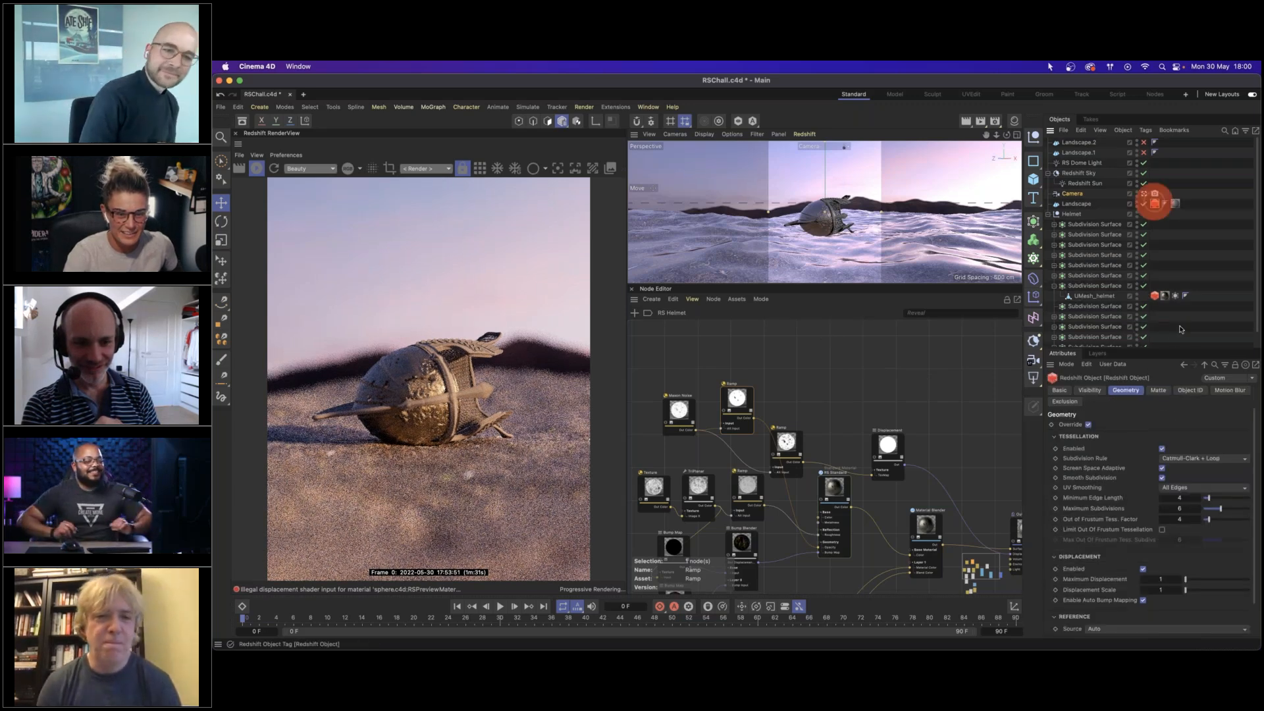
left_click(1155, 194)
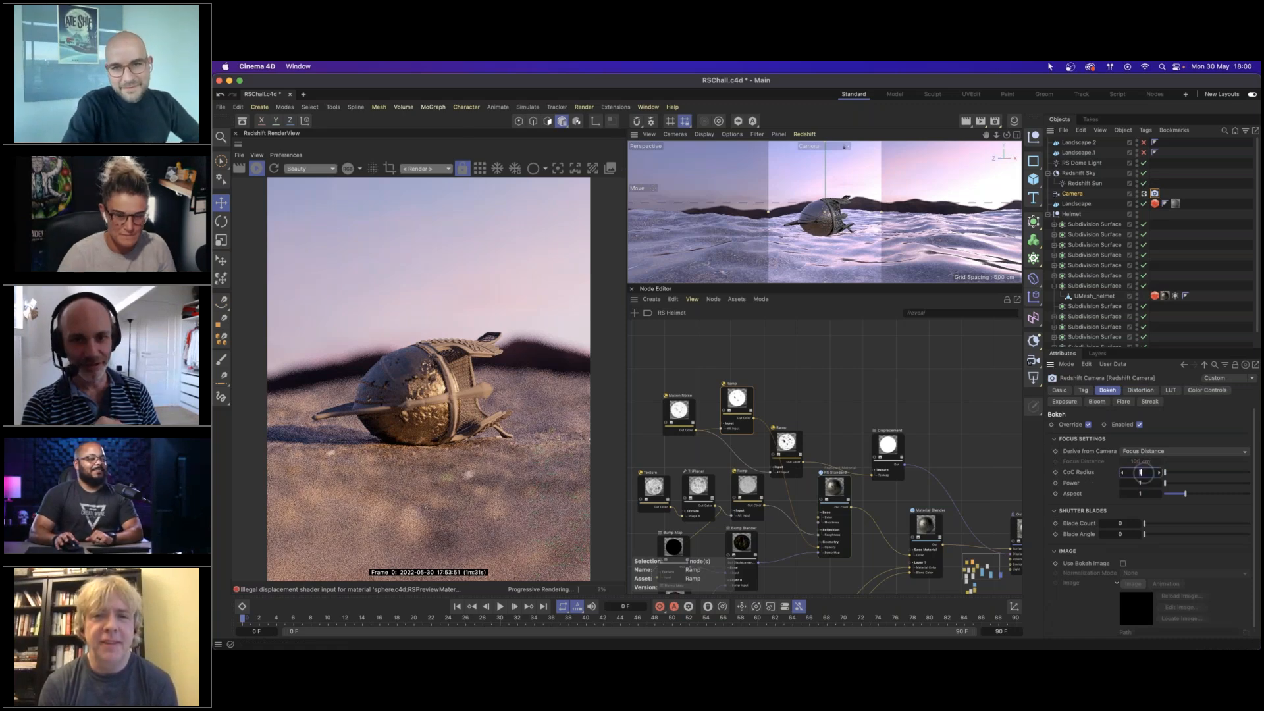
left_click(1153, 482)
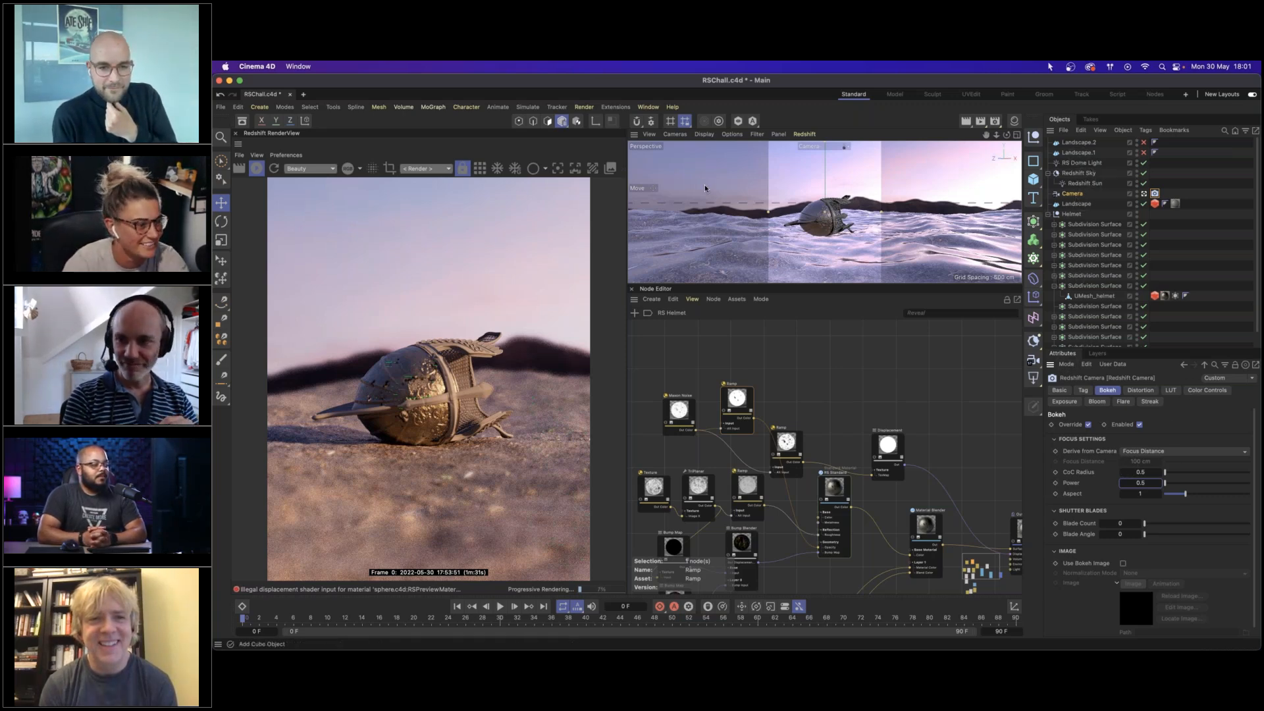
left_click(632, 289)
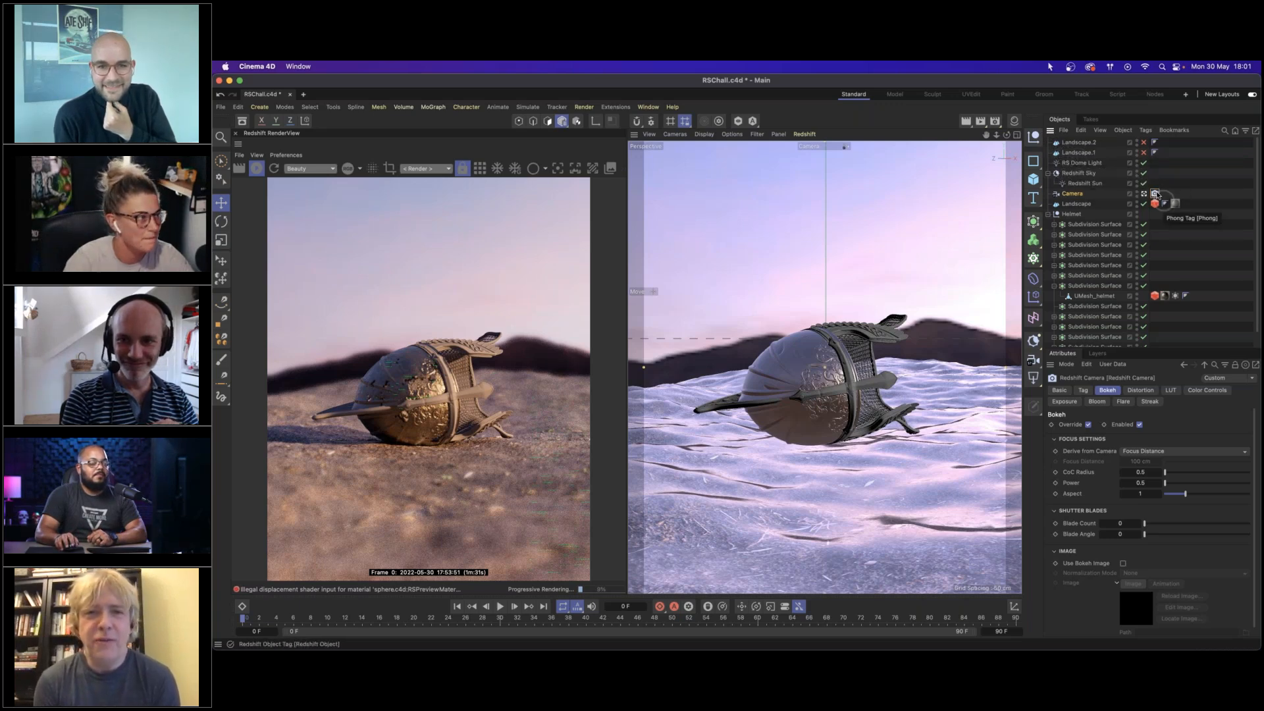
left_click(274, 169)
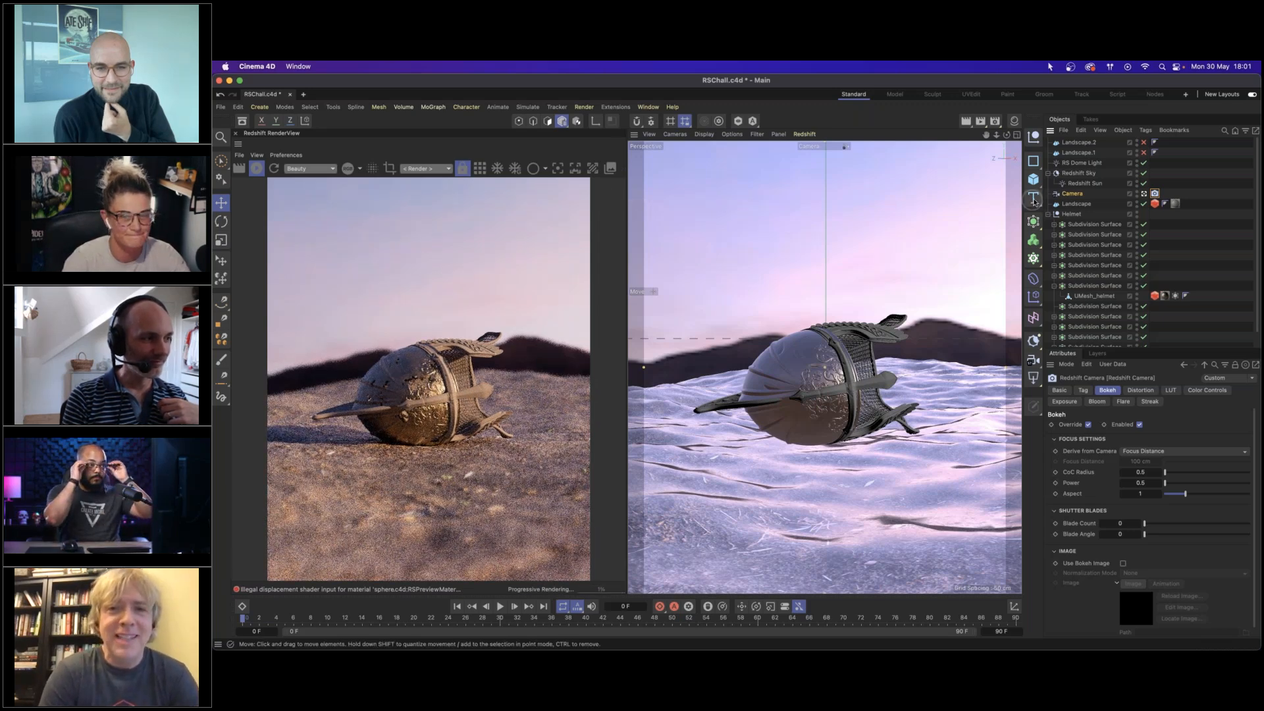
Add an RS Matrix object in Object mode, distribute it over the Landscape and set its count to 500.
left_click_drag(1036, 264, 1097, 312)
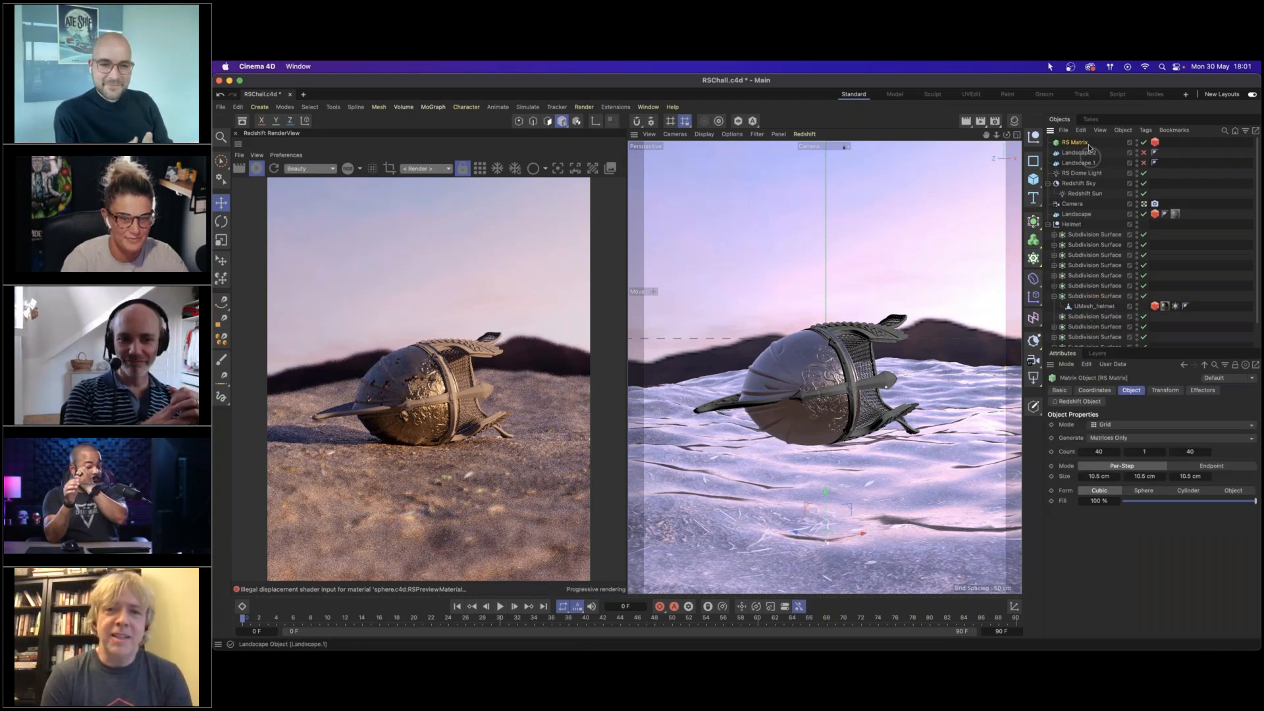
left_click(1149, 425)
left_click(1123, 437)
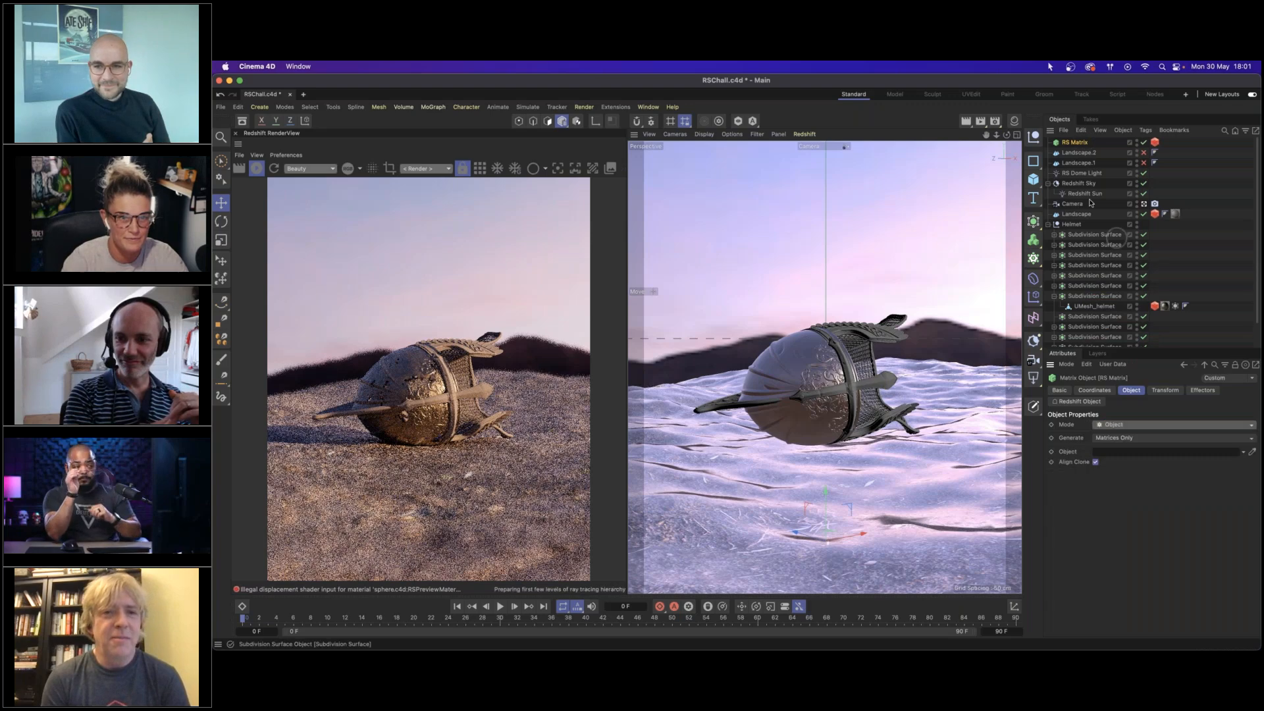
left_click_drag(1078, 214, 1110, 453)
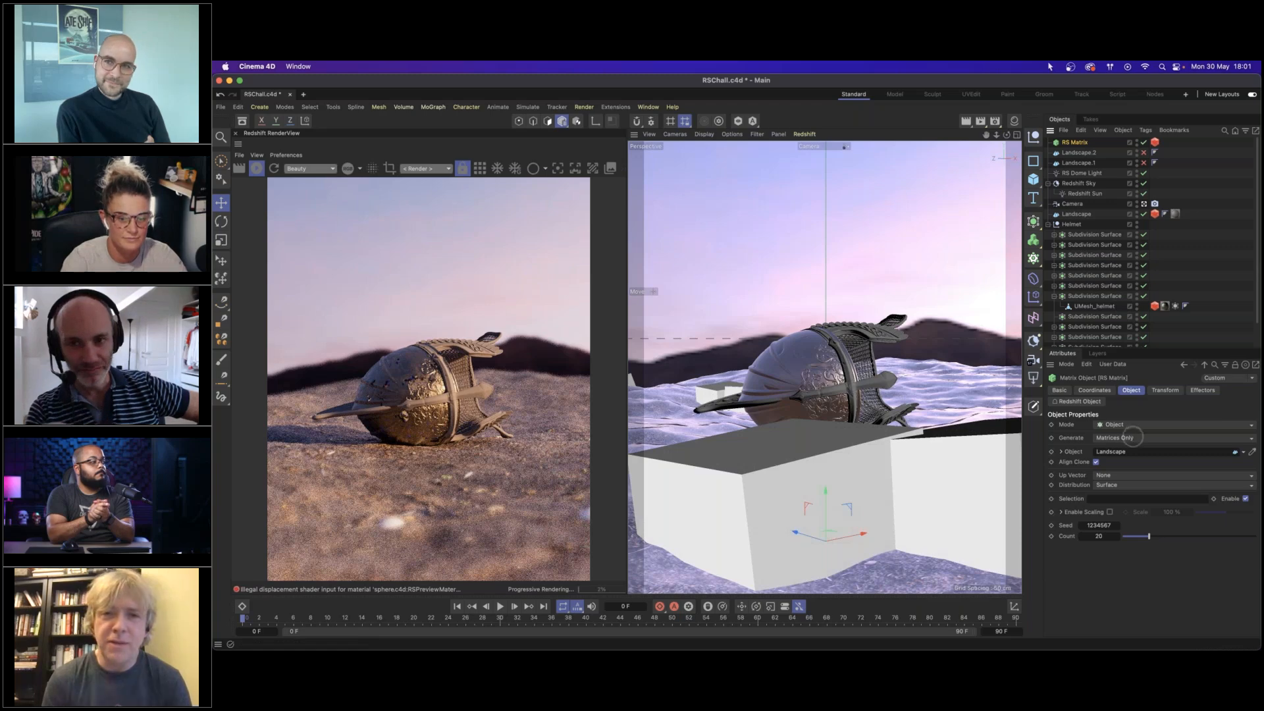
left_click(1100, 536)
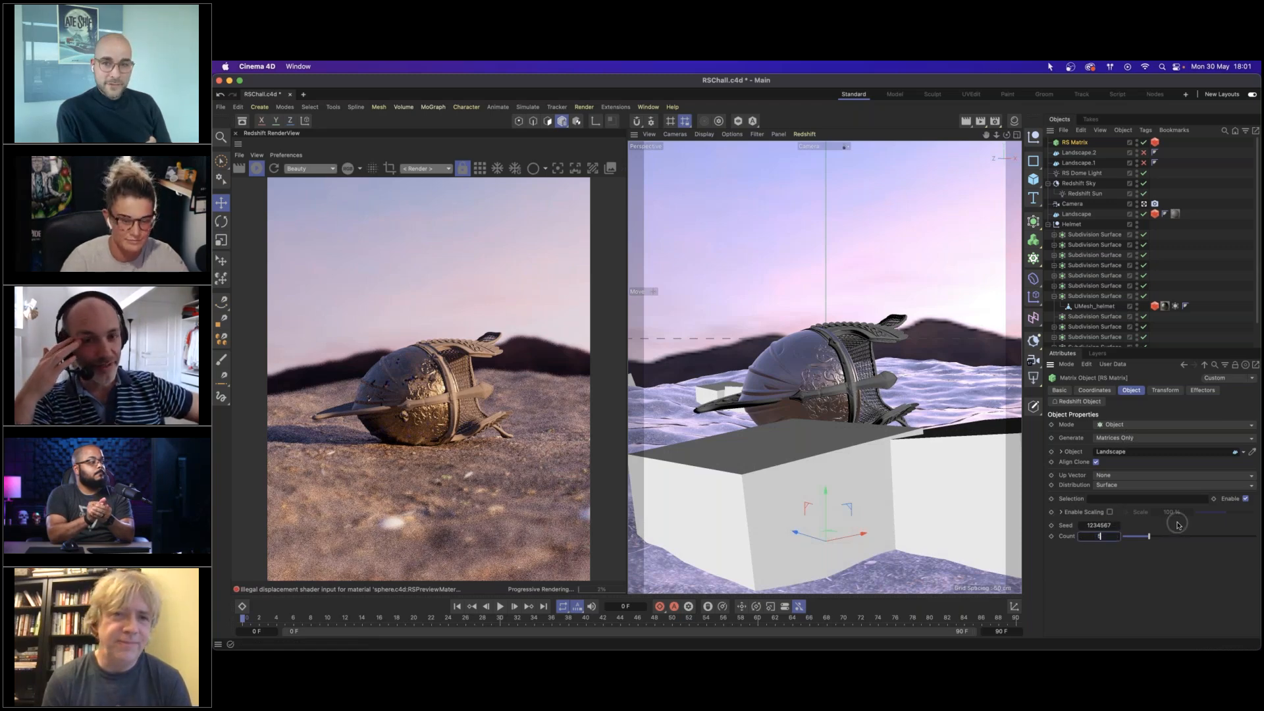
key("Return")
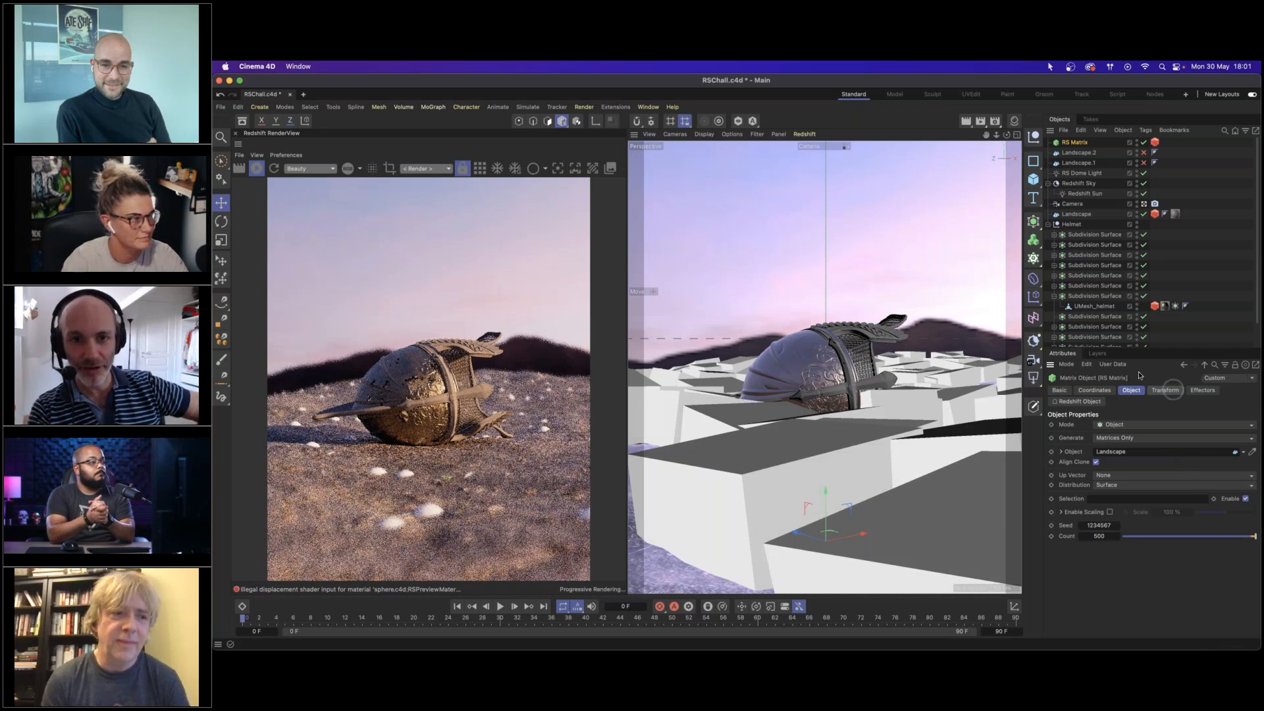
Stop the live render and search the Asset Browser for grass.
left_click(256, 170)
left_click(242, 121)
type("GRASS")
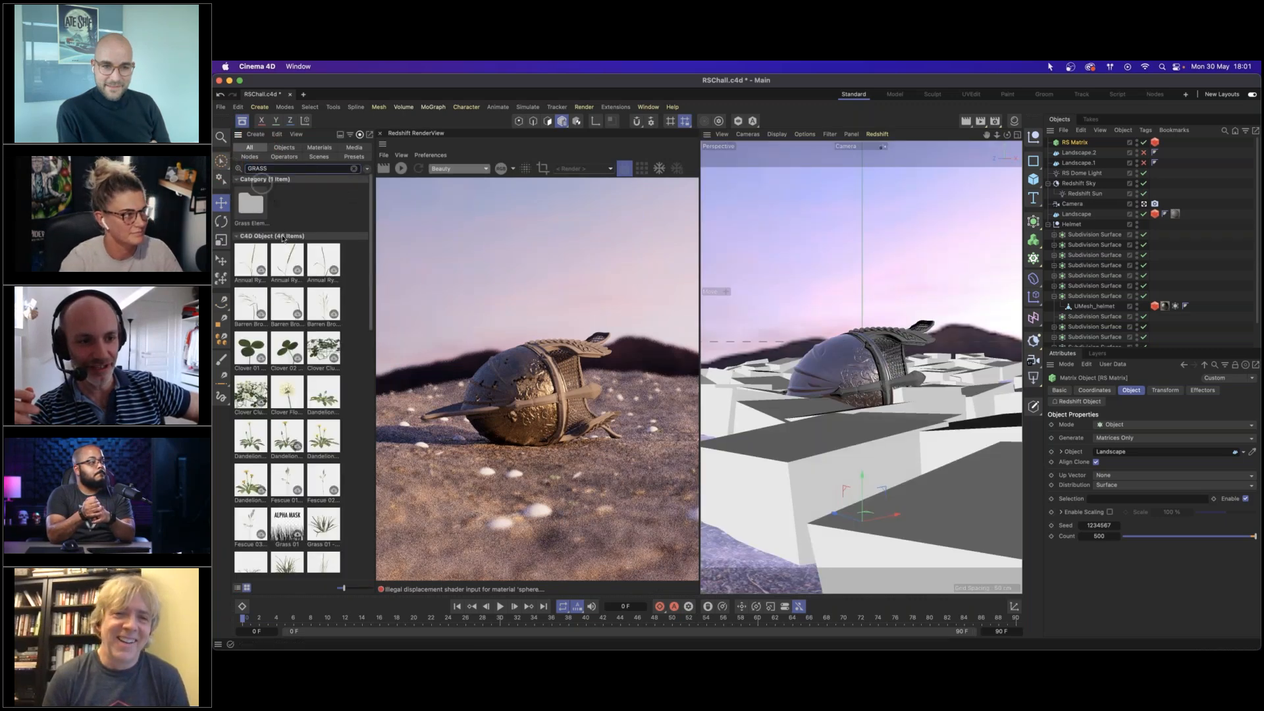
scroll(317, 255, "down", 2)
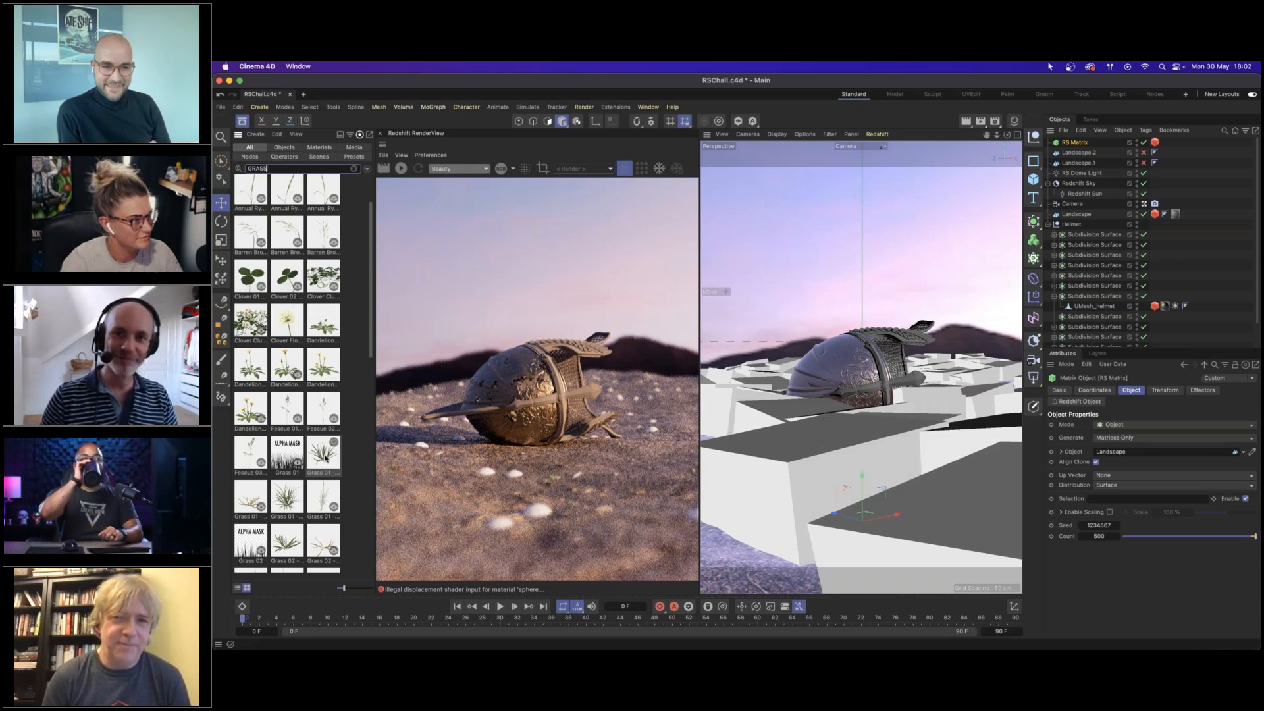
Add the Dry Grass 01, Dry Grass 02 and Wild Grass 01 assets to the scene.
scroll(324, 458, "down", 1)
left_click(245, 486)
left_click_drag(244, 485, 254, 486)
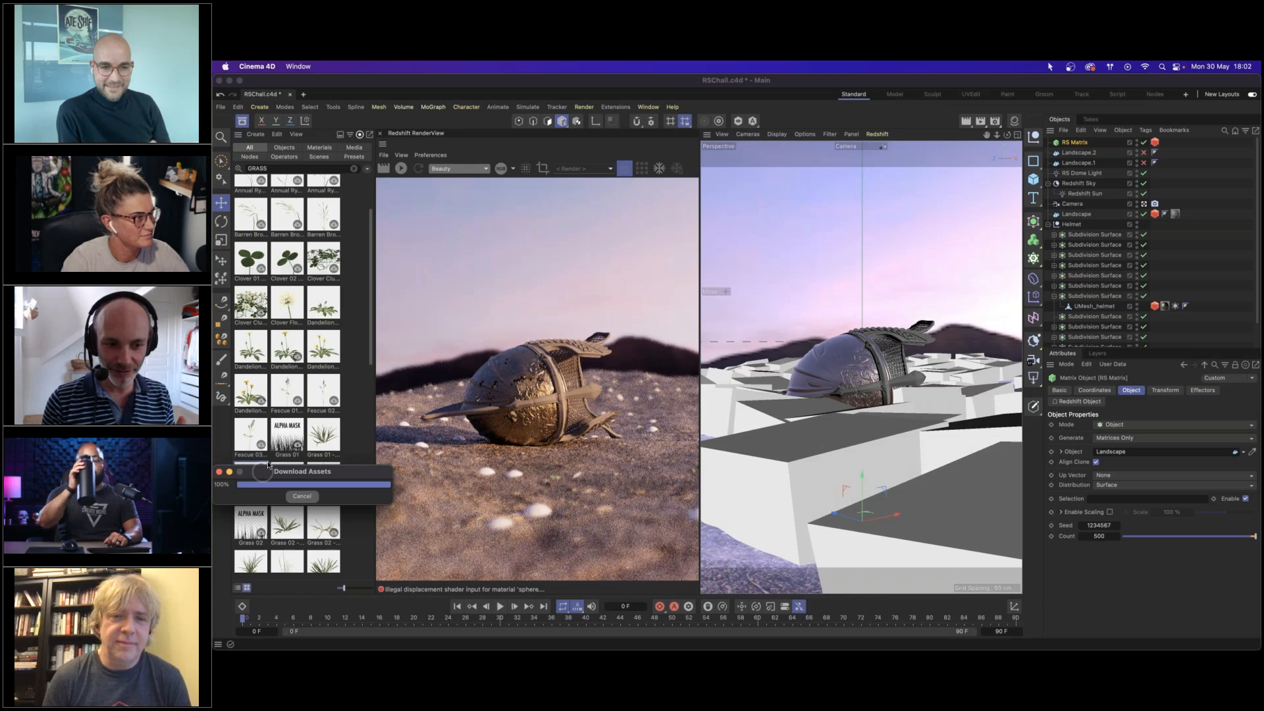
scroll(315, 455, "down", 3)
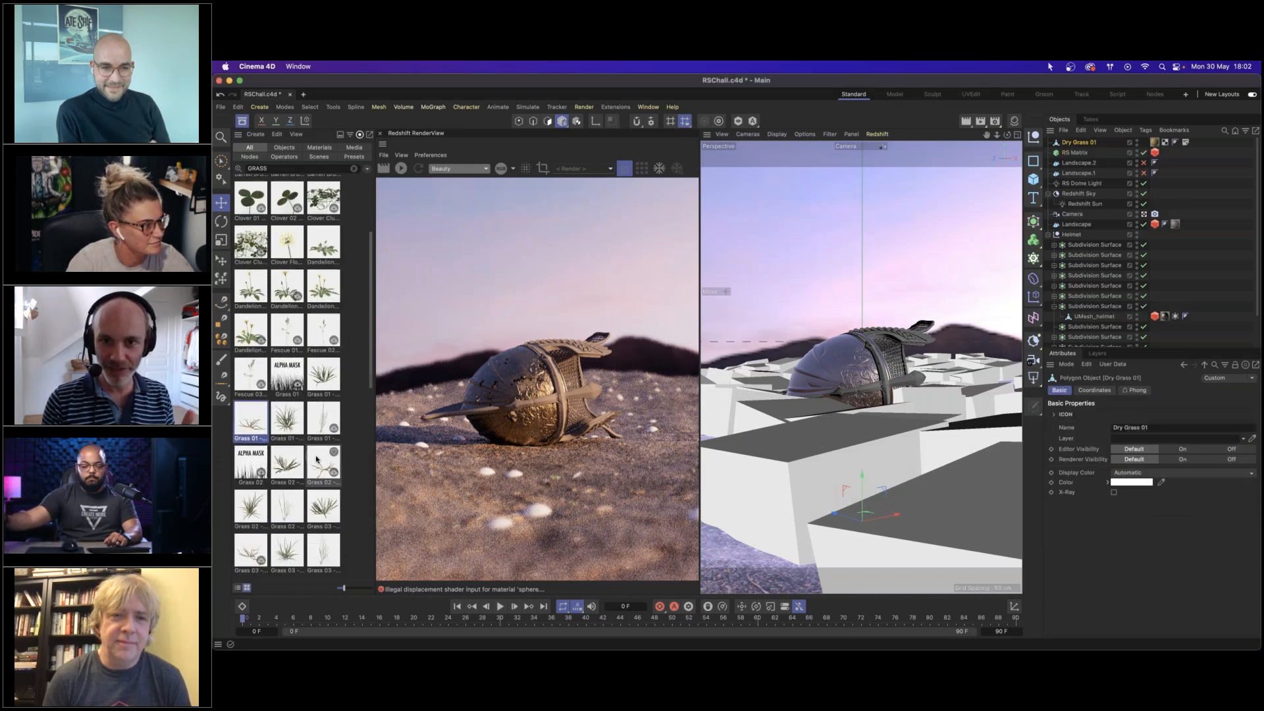
left_click_drag(325, 462, 318, 472)
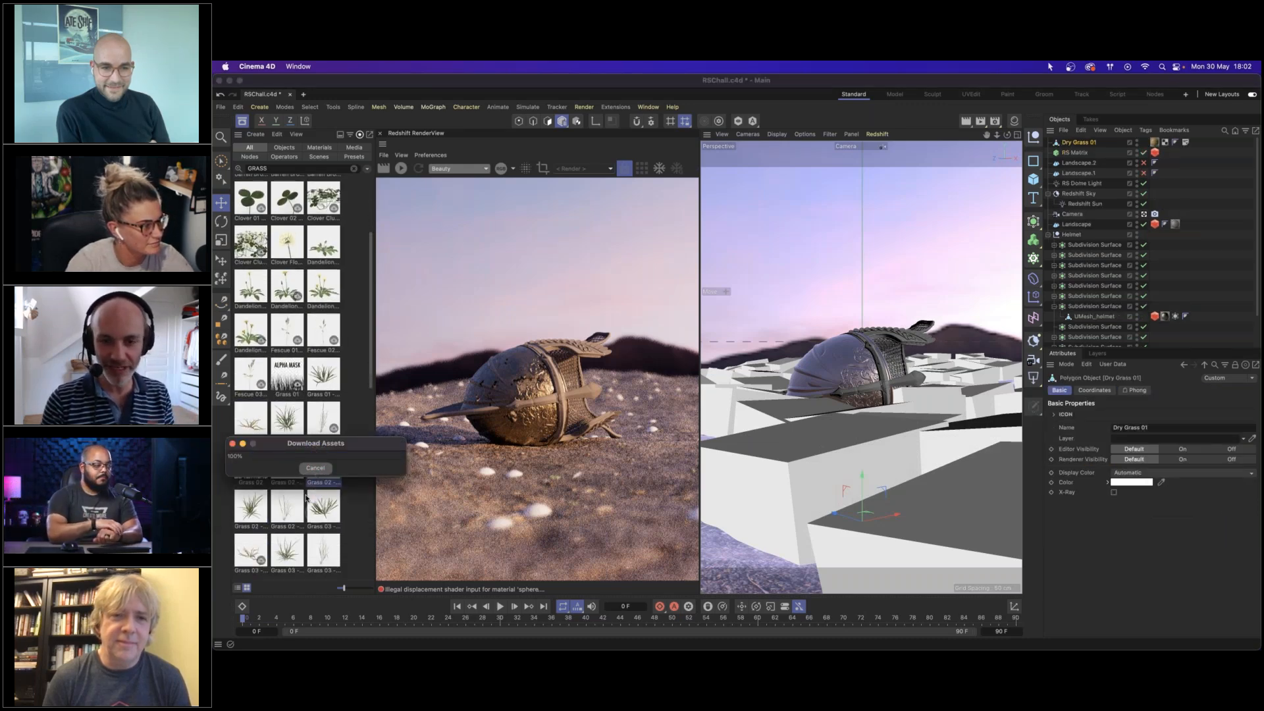
double_click(320, 426)
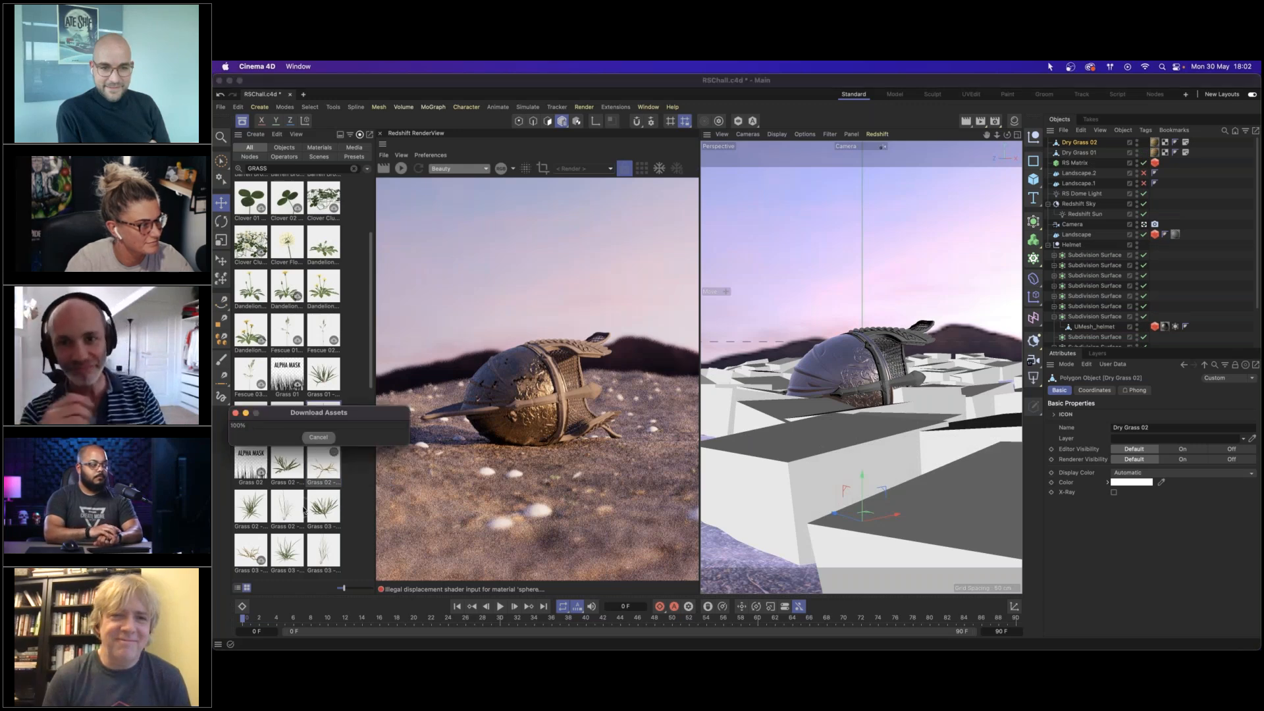
Add the Dry Grass 03, 04, 05 and 06 assets to the scene.
scroll(302, 510, "down", 2)
left_click(249, 504)
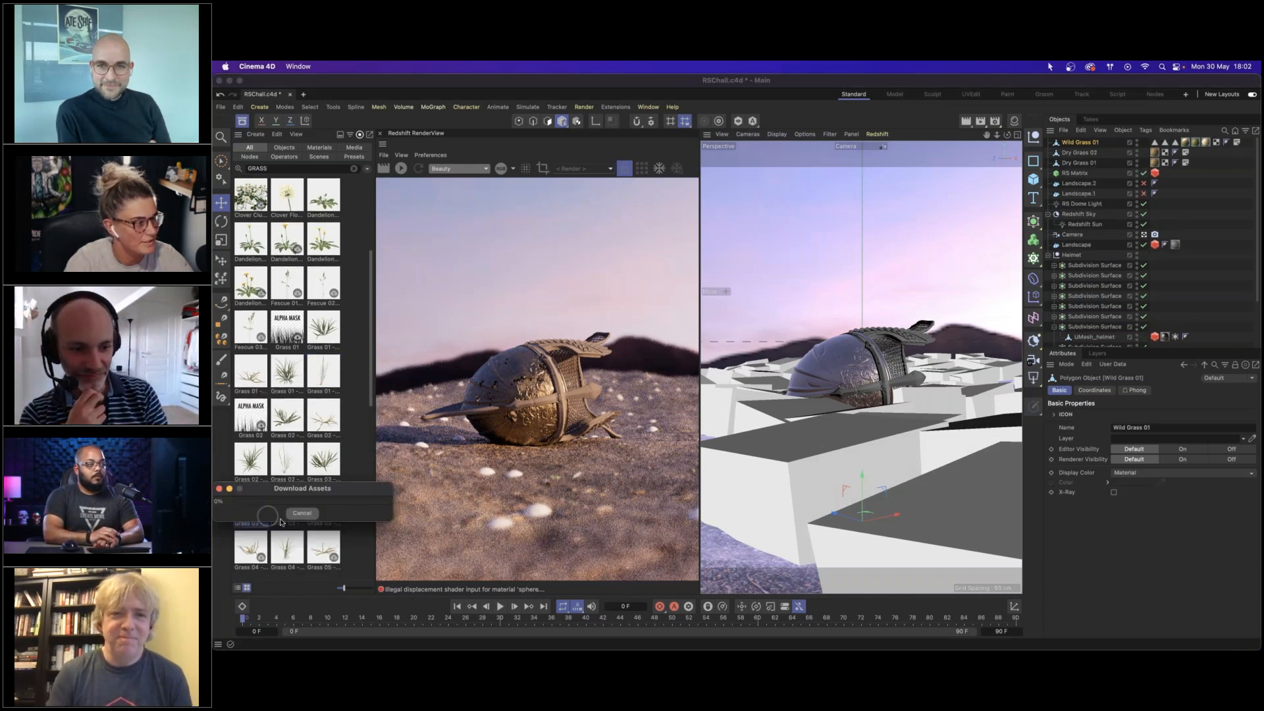
scroll(289, 527, "down", 4)
scroll(288, 527, "down", 3)
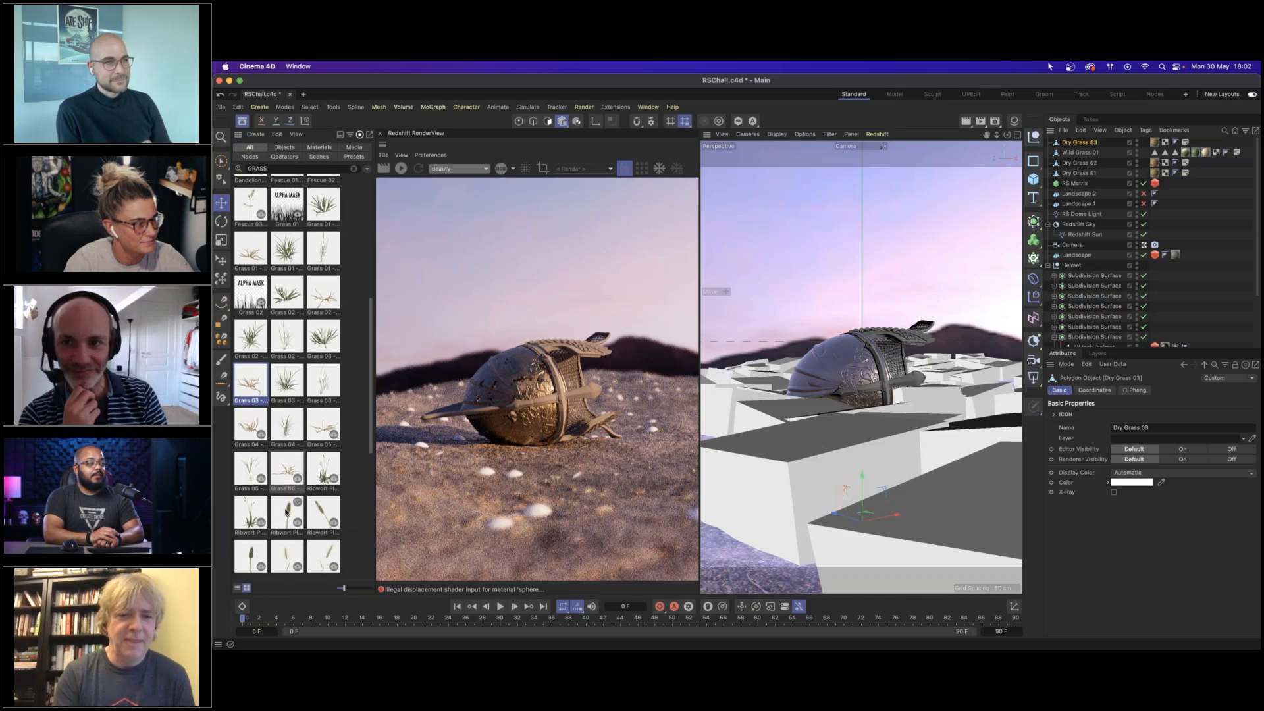
left_click(247, 381)
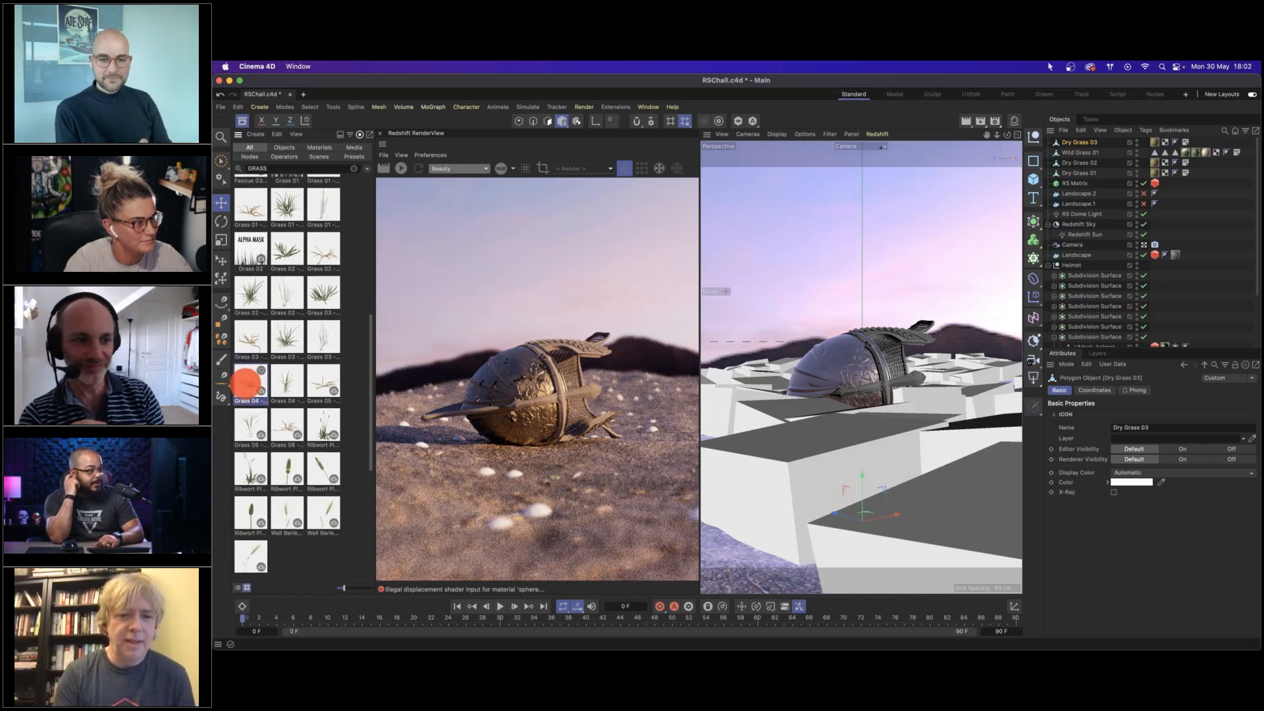
left_click(289, 429)
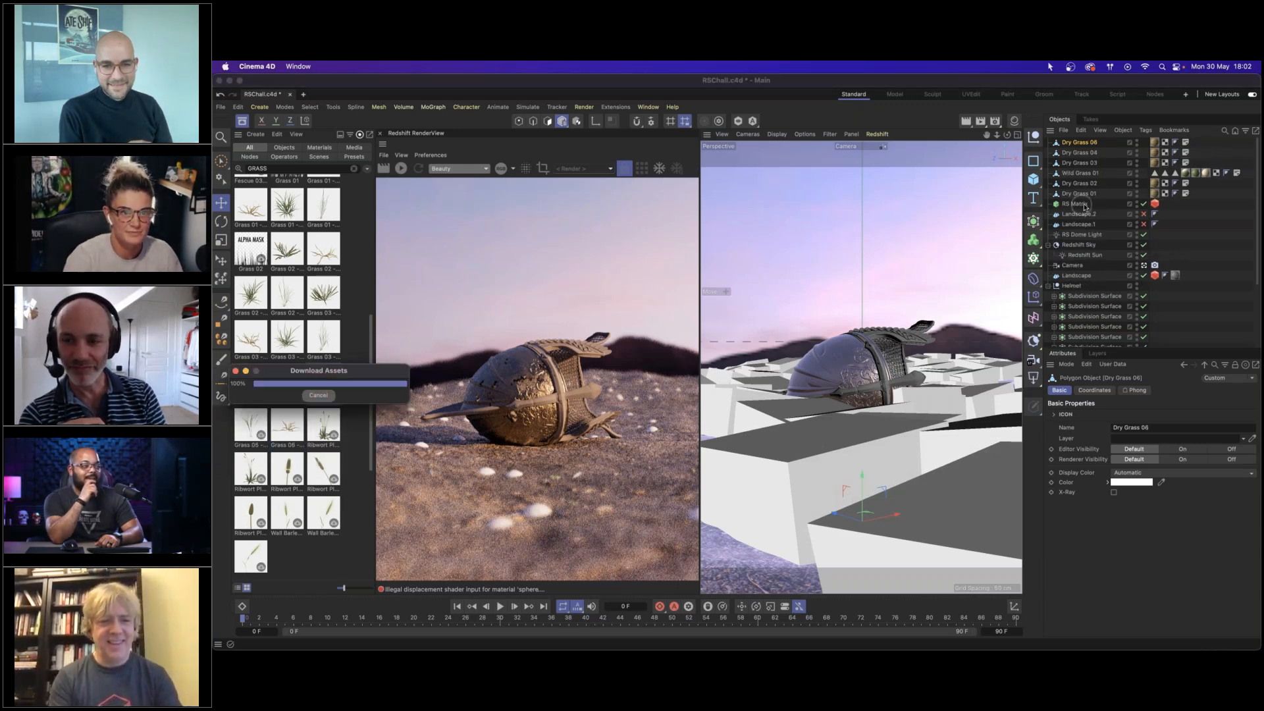
Set the RS Matrix's Redshift particle mode to Custom Objects and add all seven grass objects as its custom objects.
left_click(1155, 215)
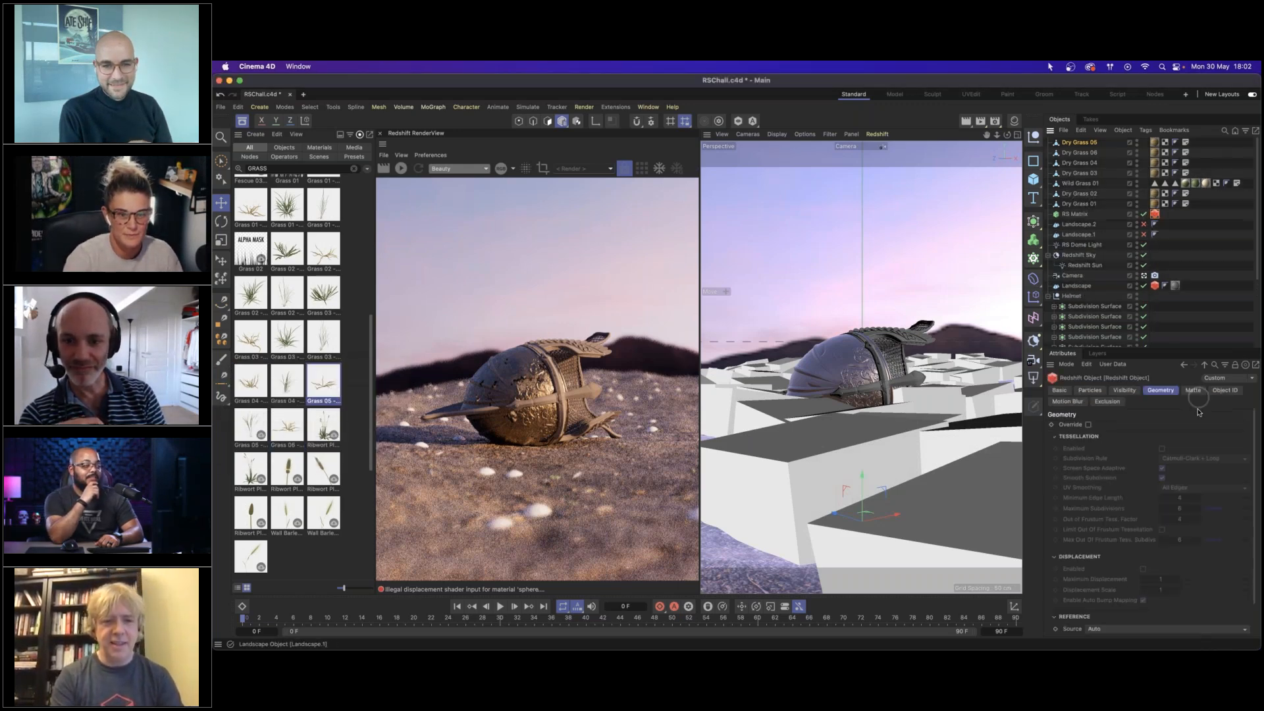
left_click(1089, 392)
left_click(1142, 426)
left_click(1203, 453)
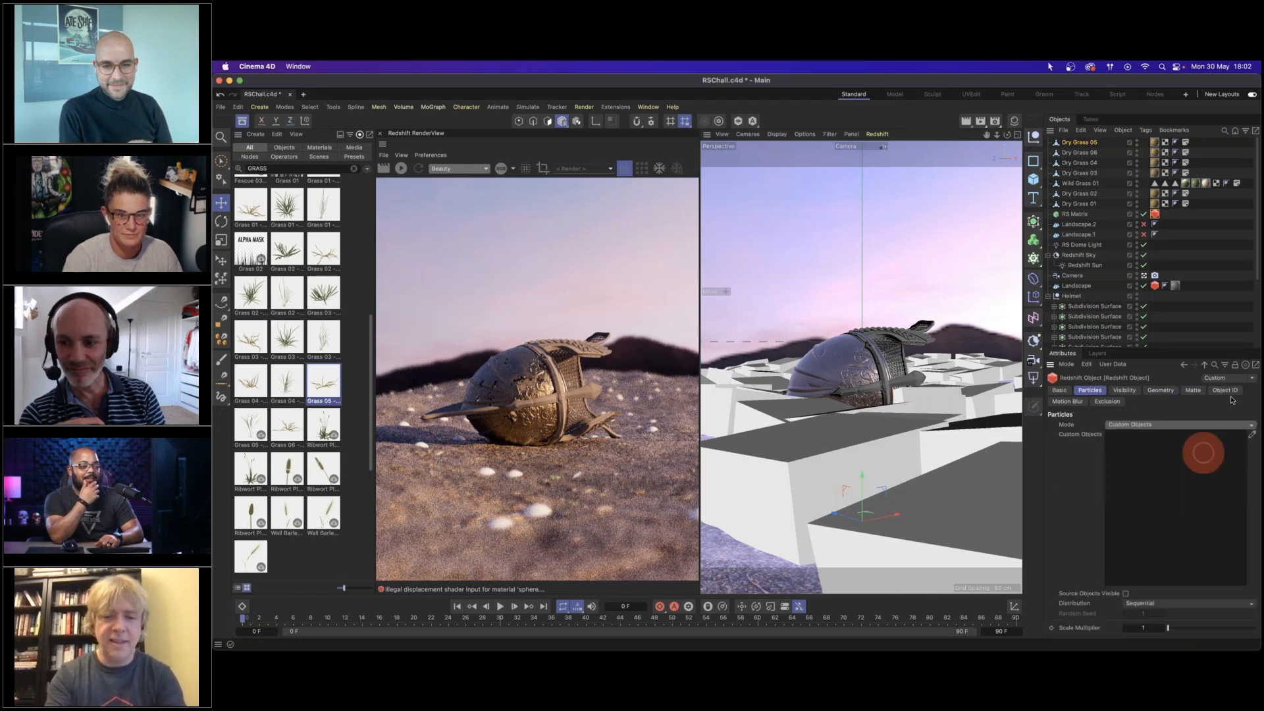
left_click(1235, 366)
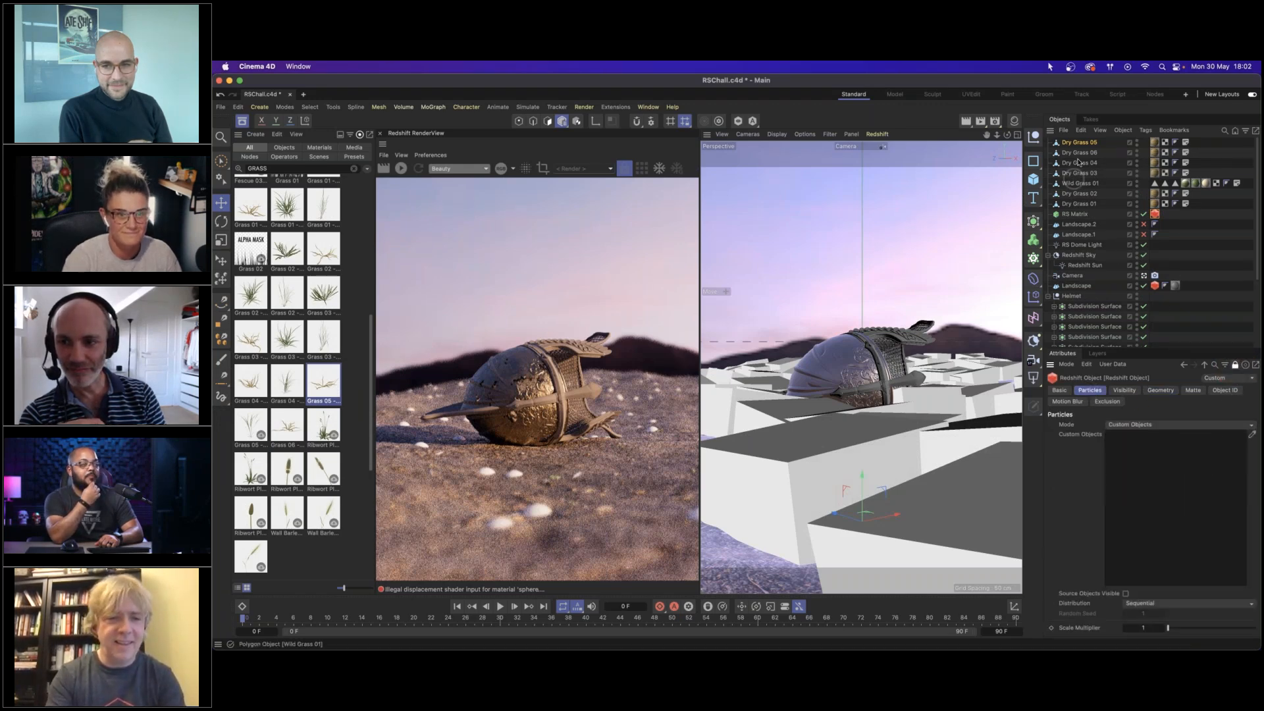
left_click(1082, 201)
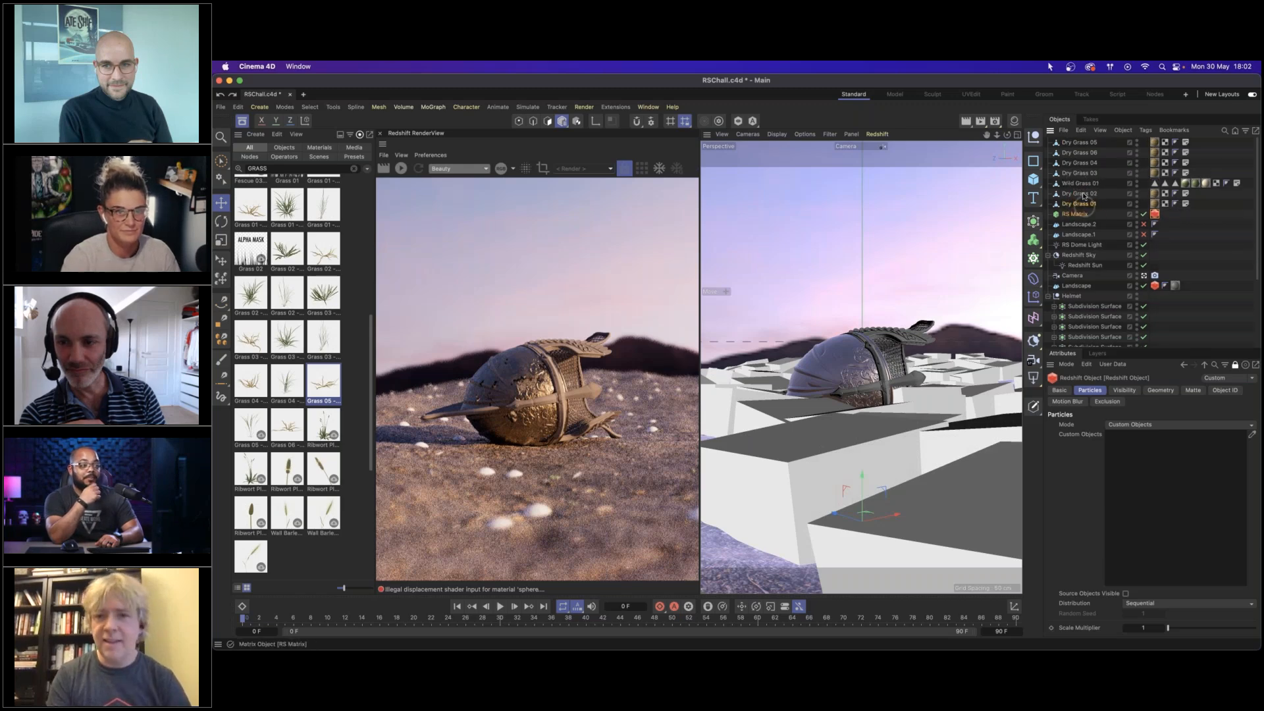
left_click_drag(1083, 204, 1185, 440)
Start the live Redshift render and close the Asset Browser.
left_click(474, 210)
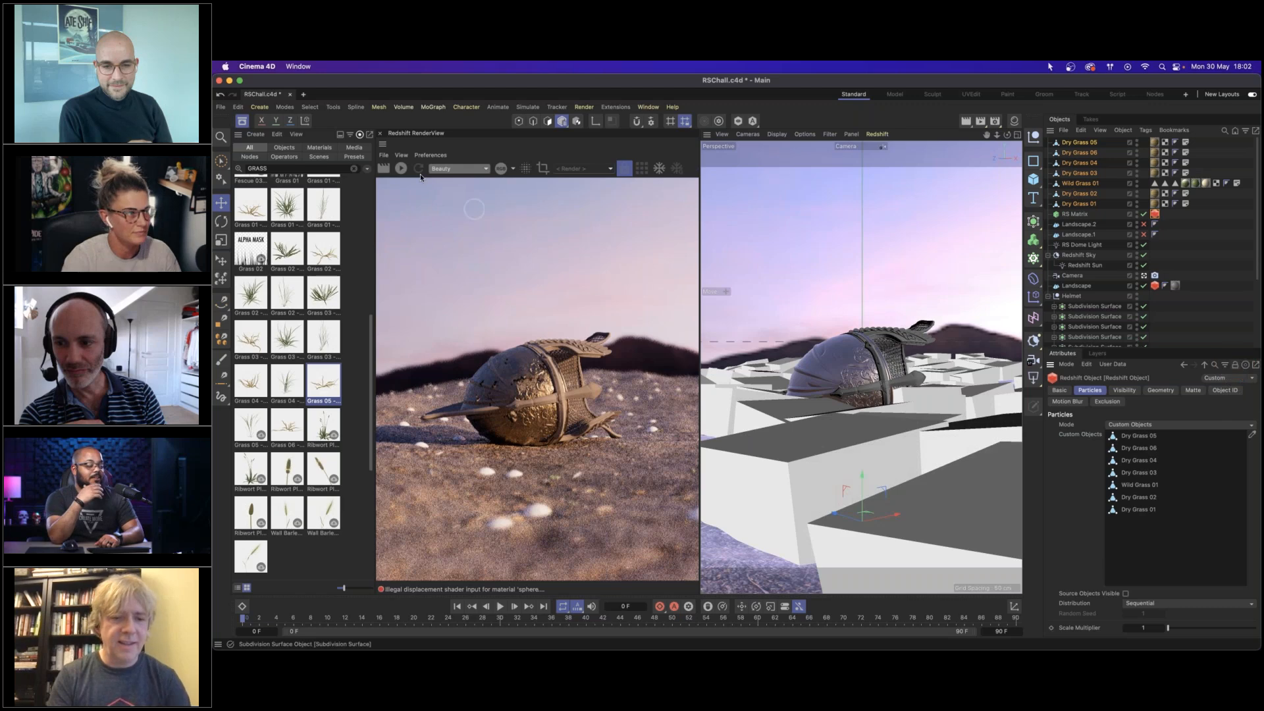
left_click(403, 168)
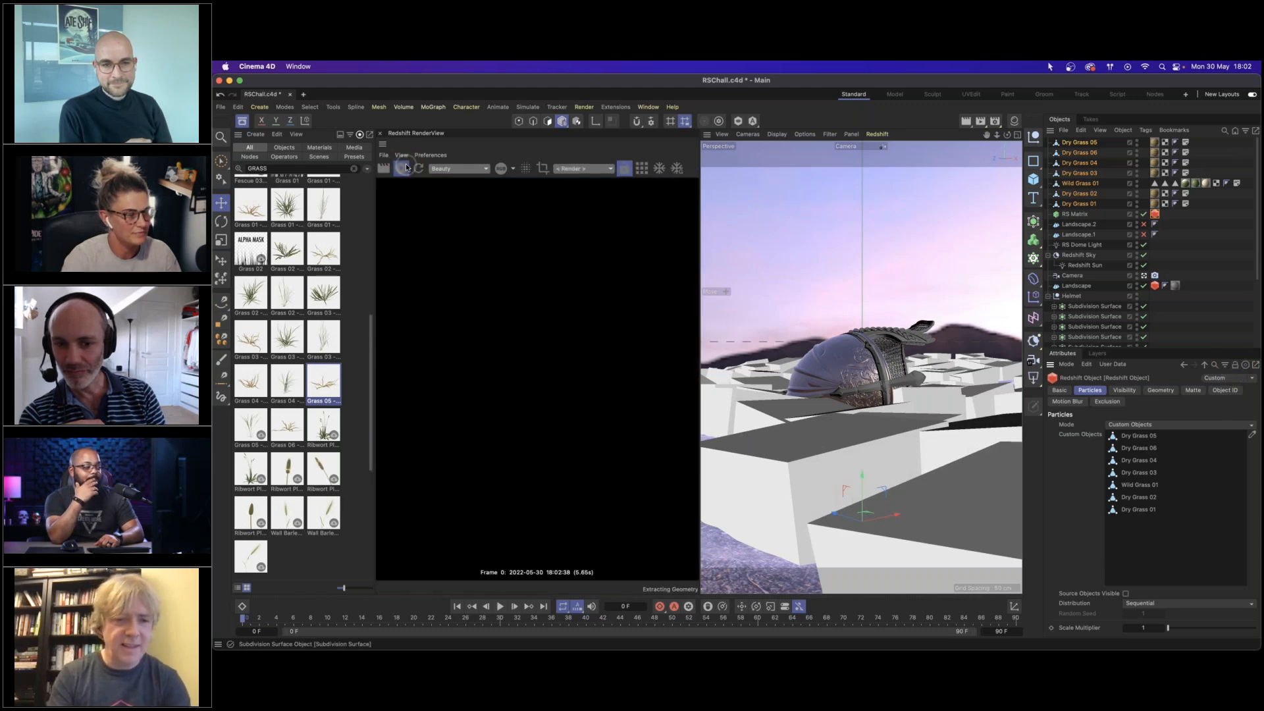
left_click(242, 121)
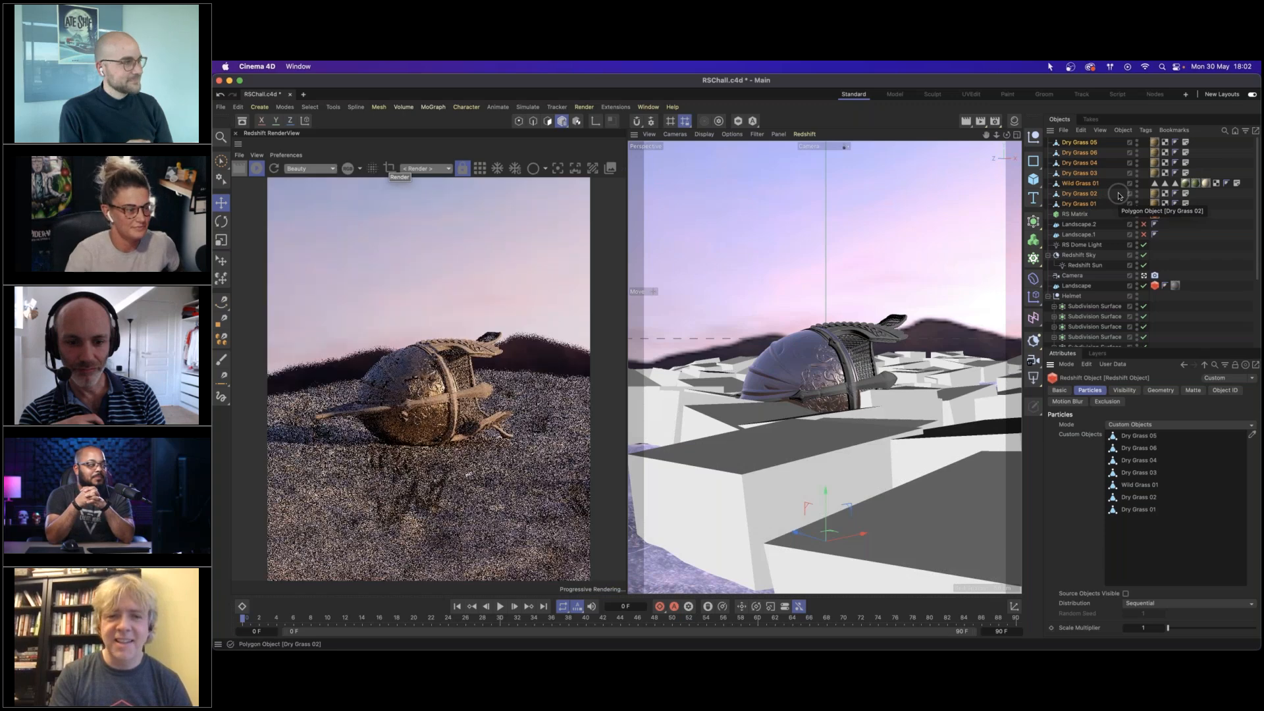
Set the RS Matrix's transform pitch rotation (R.P) to -90°.
left_click(1075, 213)
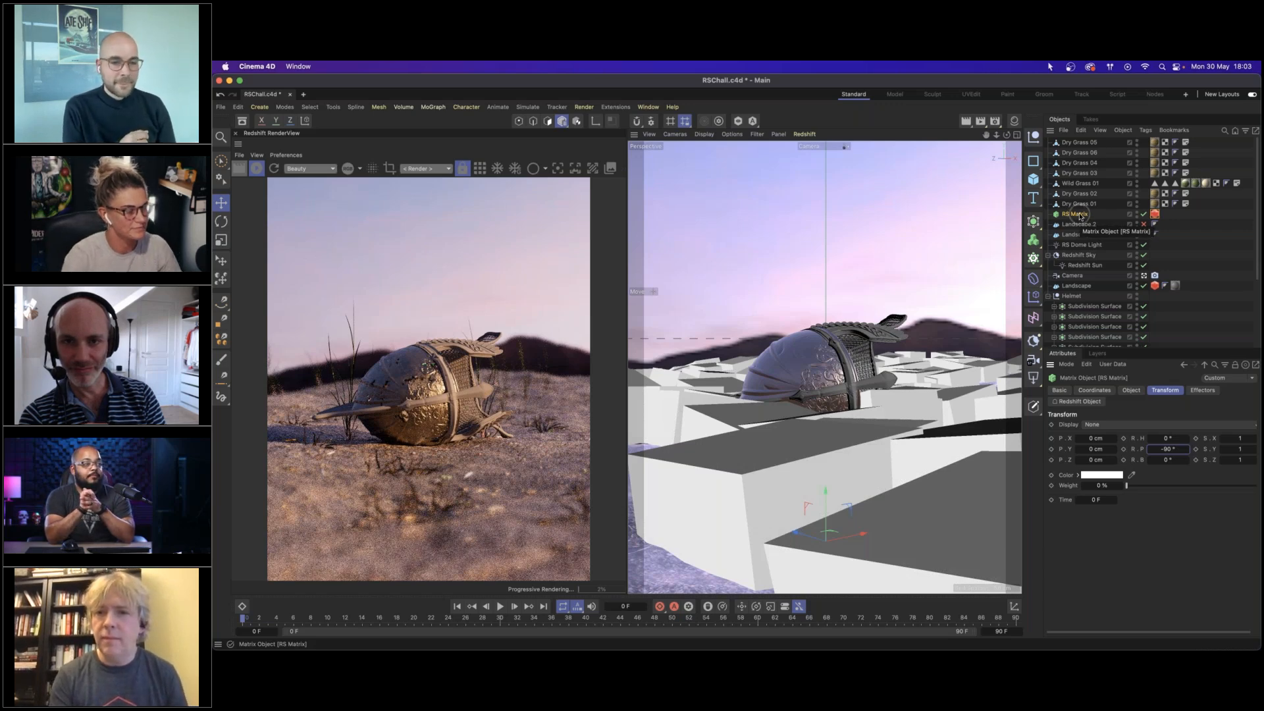
Show the Material Manager, create a new Redshift material and open it in the Node Editor.
left_click(1016, 122)
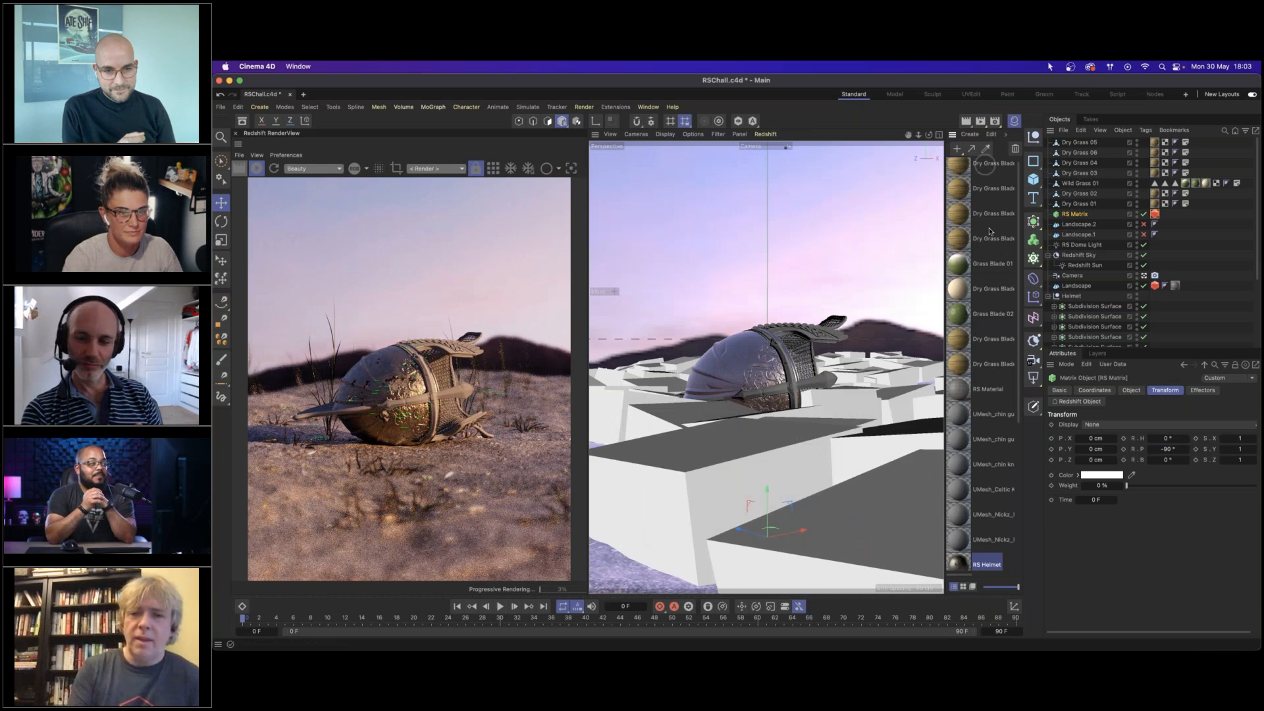
scroll(1009, 264, "up", 1)
left_click(975, 135)
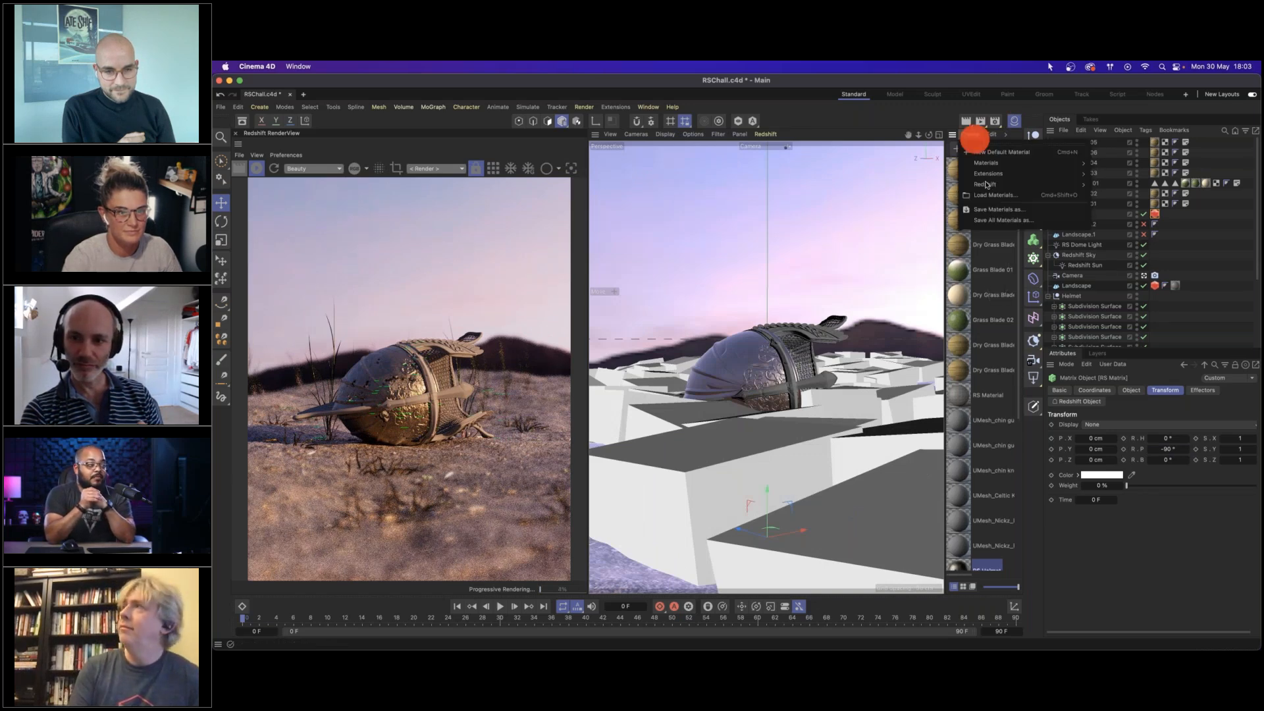
left_click(1031, 158)
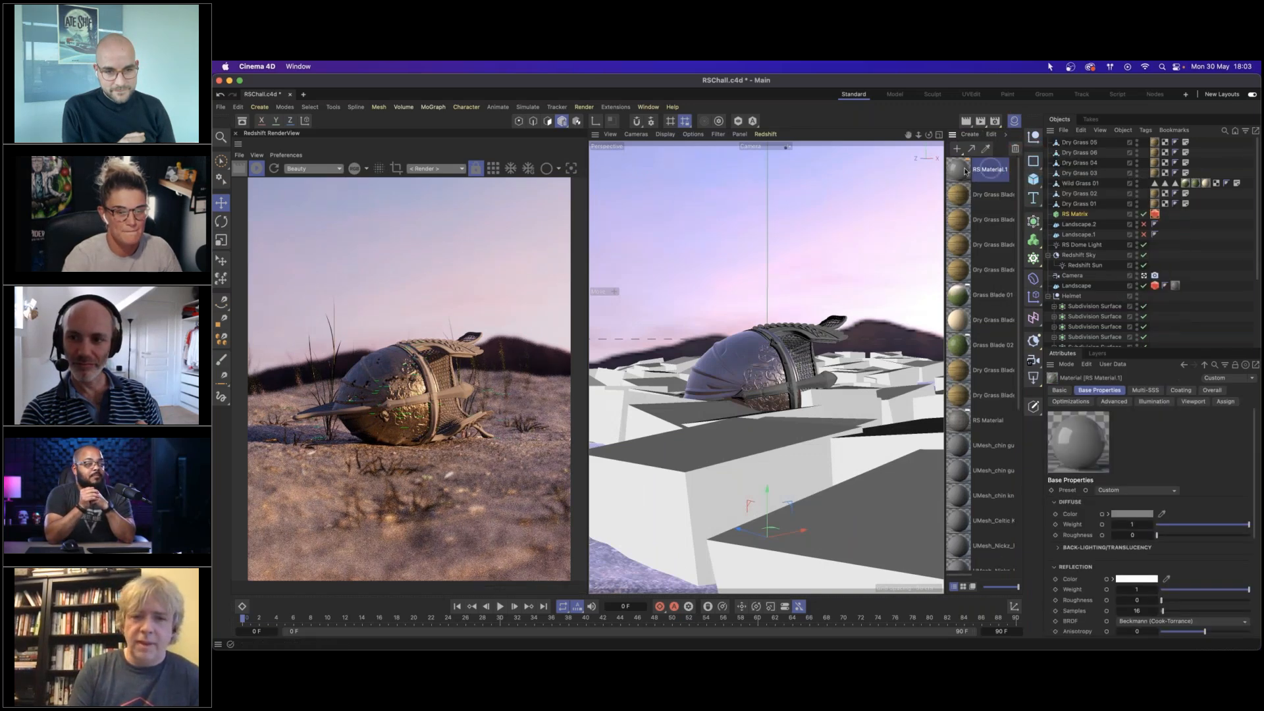
double_click(964, 171)
left_click(960, 358)
left_click(923, 162)
left_click(563, 294)
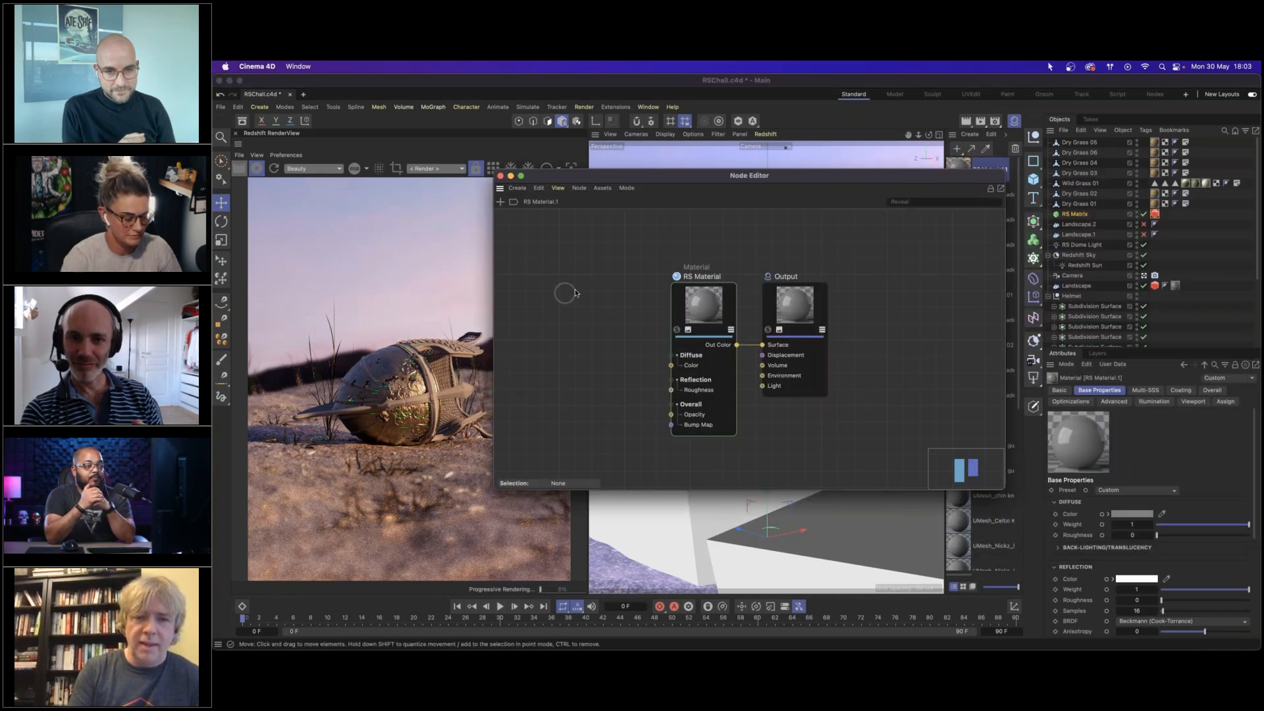
Add a Ramp node and connect its Out Color to the RS Material's Diffuse Color.
double_click(576, 293)
type("RAMP")
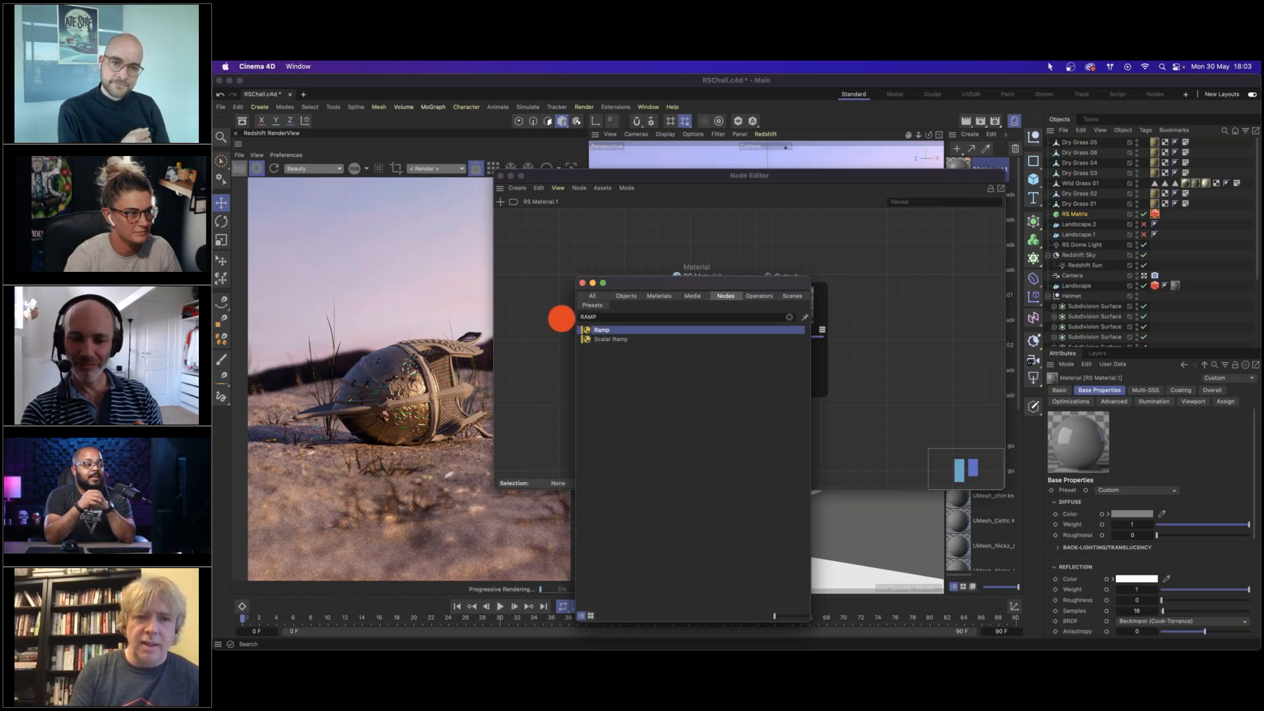
key("Return")
left_click_drag(617, 338, 671, 366)
left_click_drag(583, 310, 596, 311)
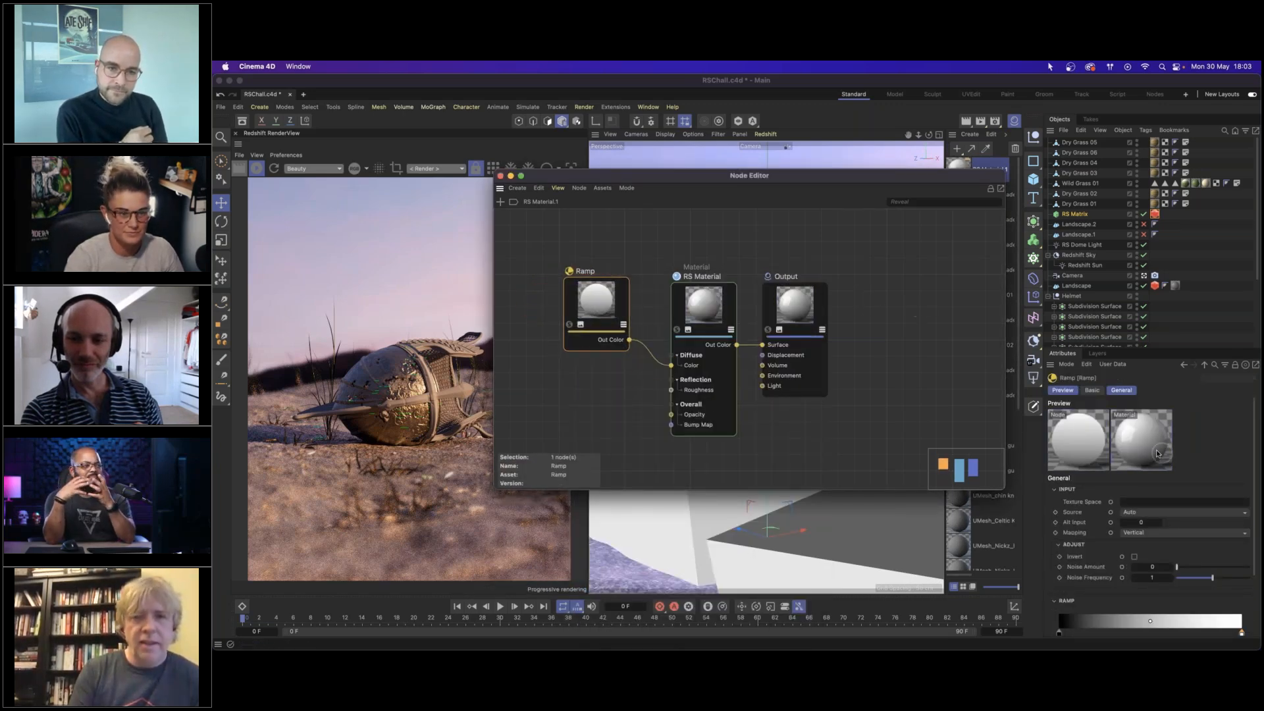
Recolor the Ramp's black knot to a dark brown with hue 27°, saturation about 66% and value about 21%.
left_click_drag(784, 175, 655, 170)
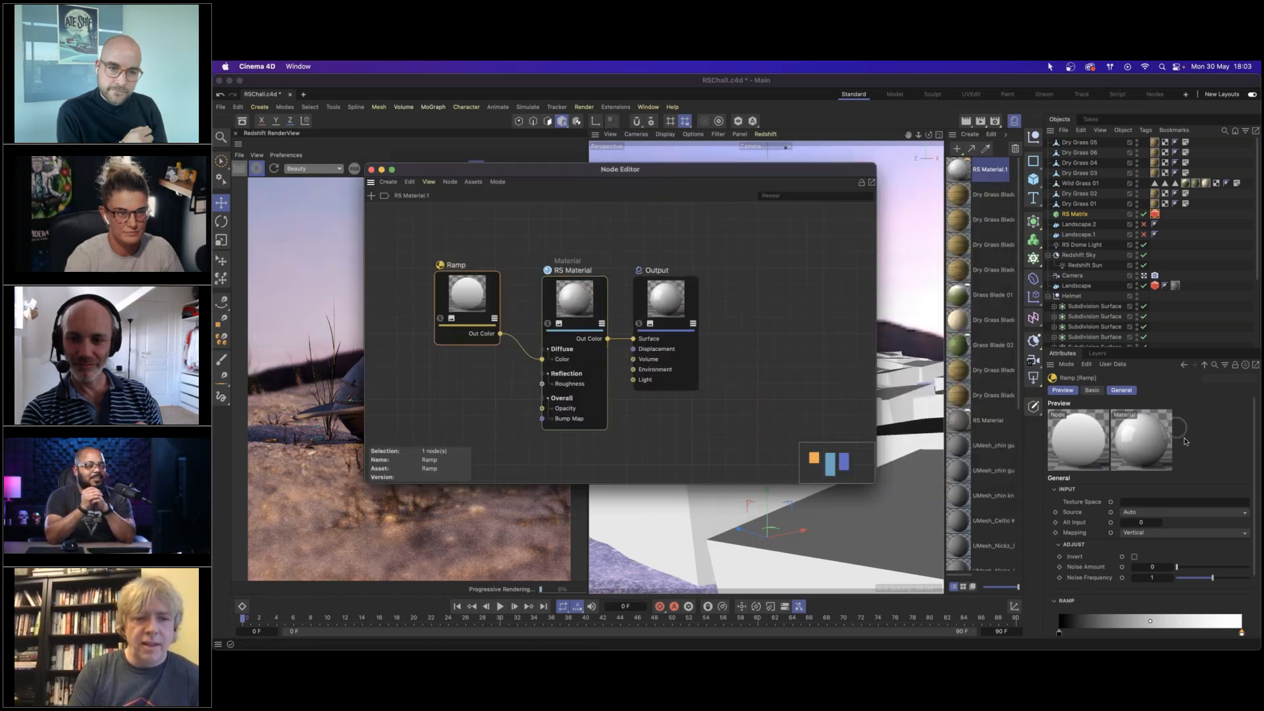
left_click(1187, 461)
scroll(1191, 510, "down", 3)
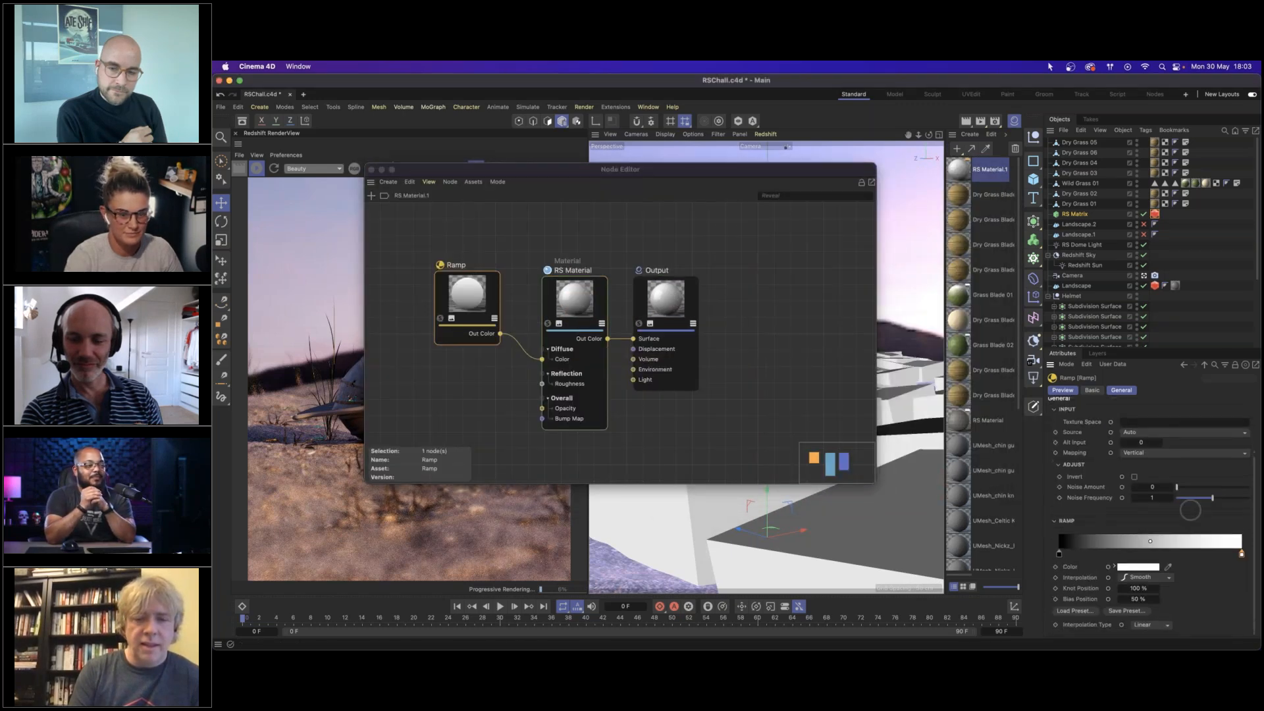
left_click(1059, 556)
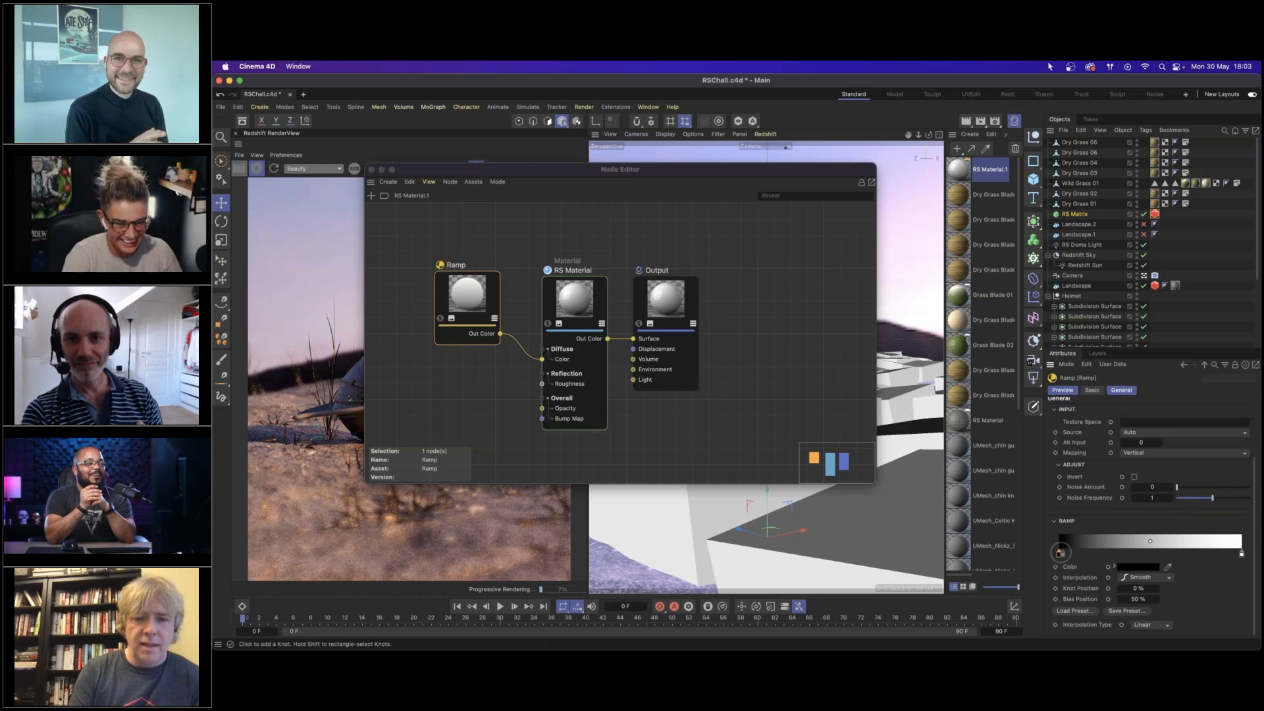
double_click(1059, 556)
left_click(991, 567)
left_click(1017, 579)
left_click(1030, 589)
left_click_drag(1058, 576, 1086, 577)
left_click(1016, 589)
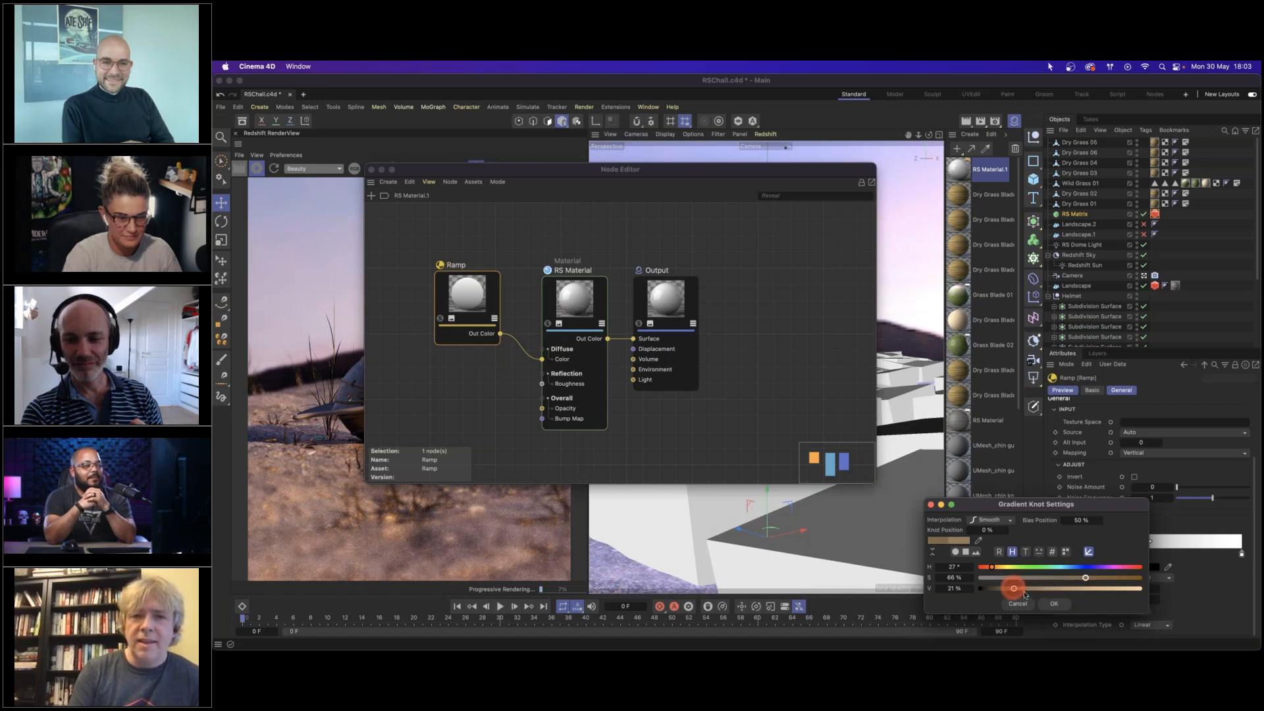
left_click(1056, 604)
Recolor the Ramp's white knot to a pale straw with hue 27°, saturation about 36% and value 100%.
double_click(1242, 554)
left_click(994, 566)
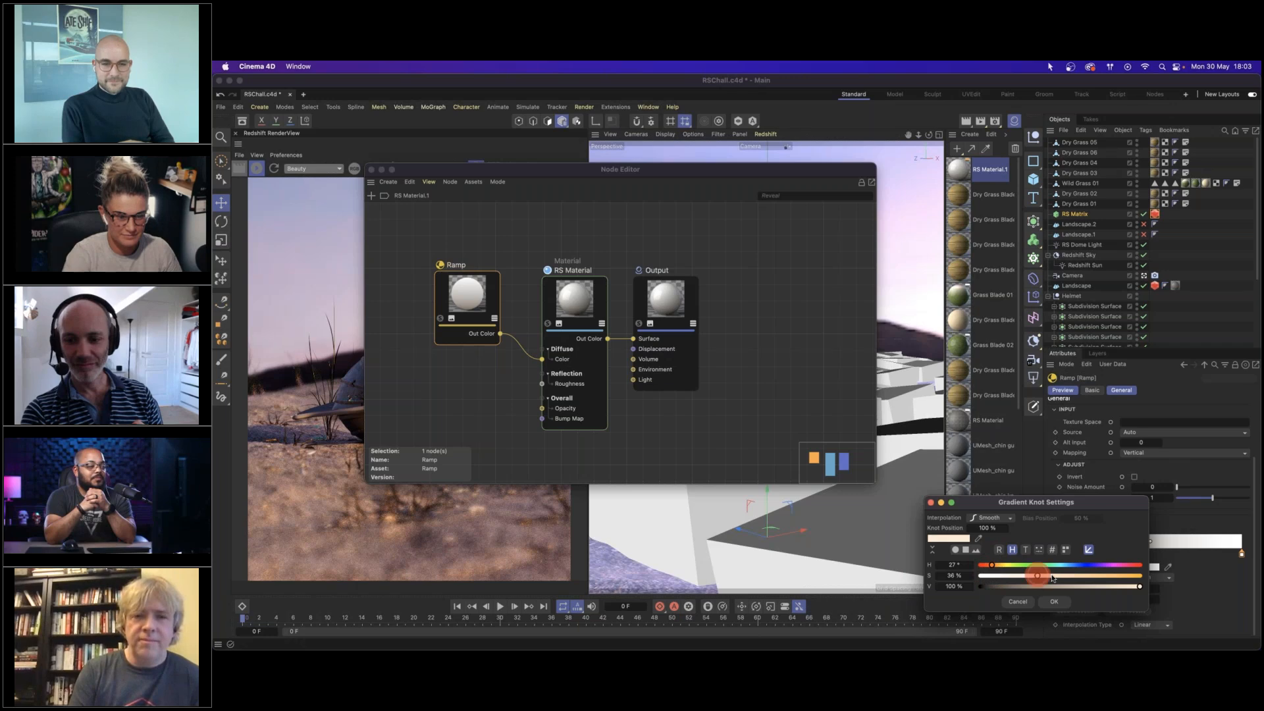
left_click(1052, 602)
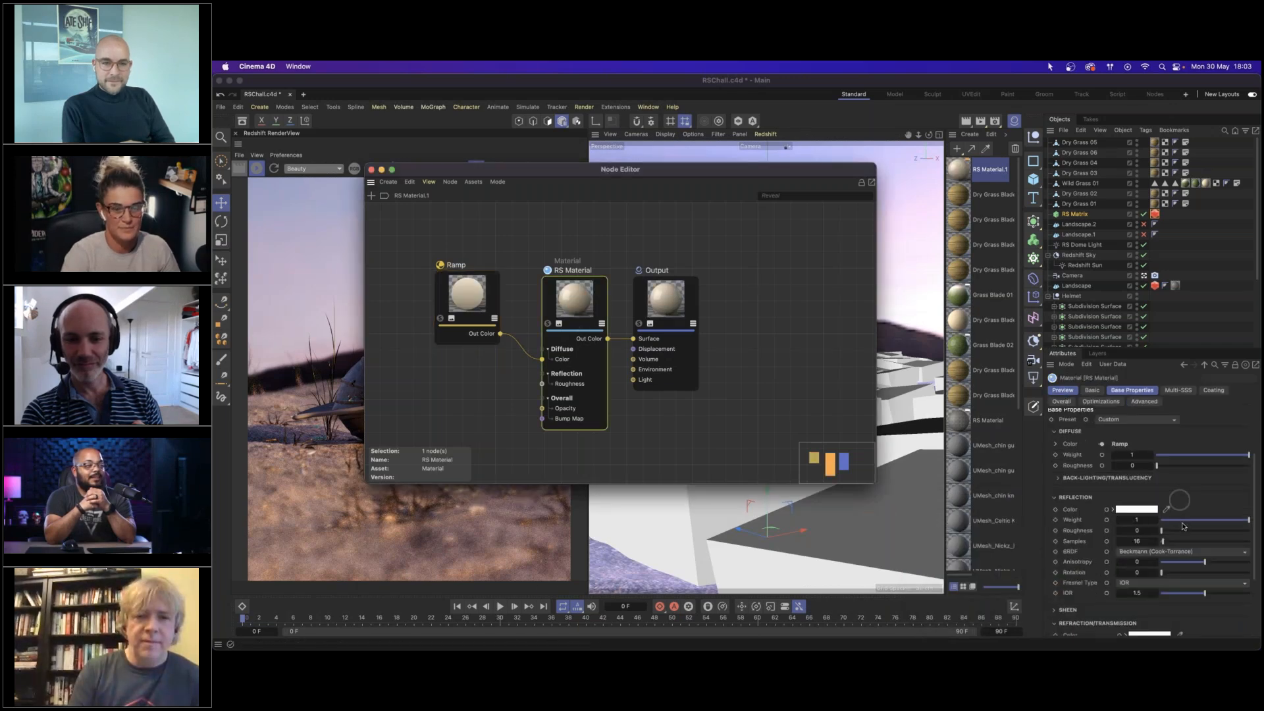
Set the RS Material's Reflection Roughness to about 0.664 and close the Node Editor.
left_click(1220, 530)
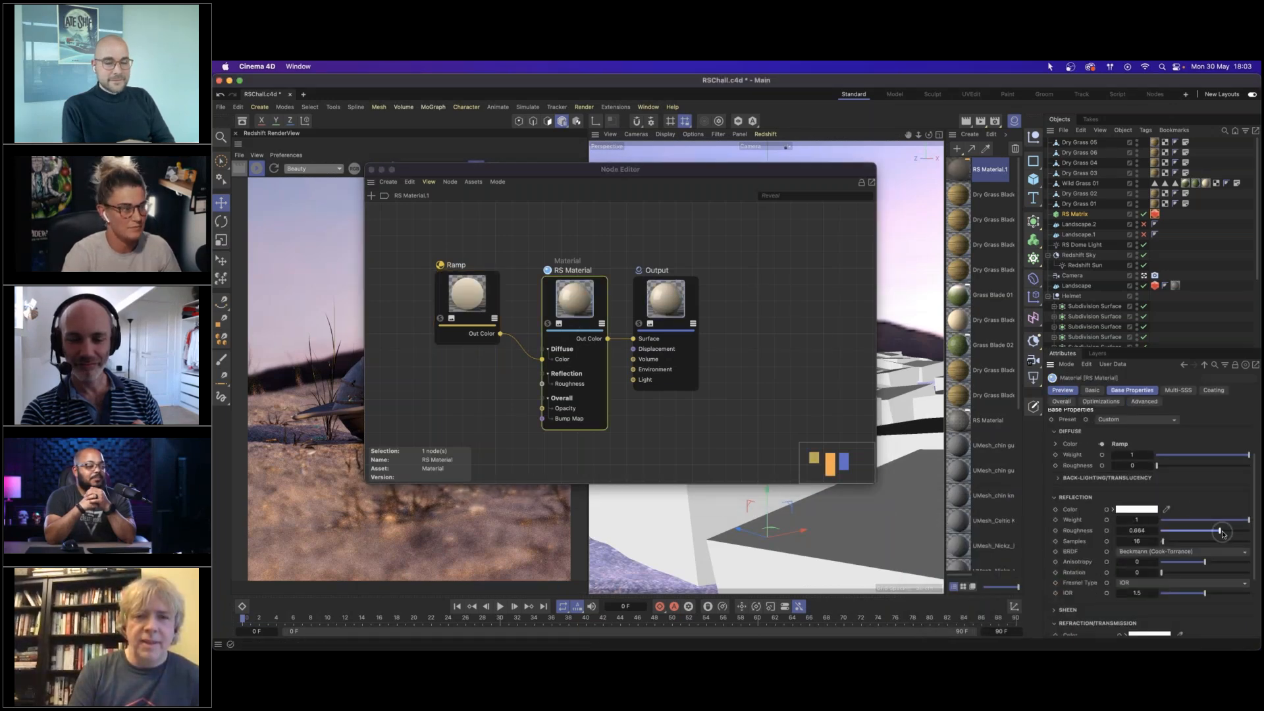
left_click(370, 170)
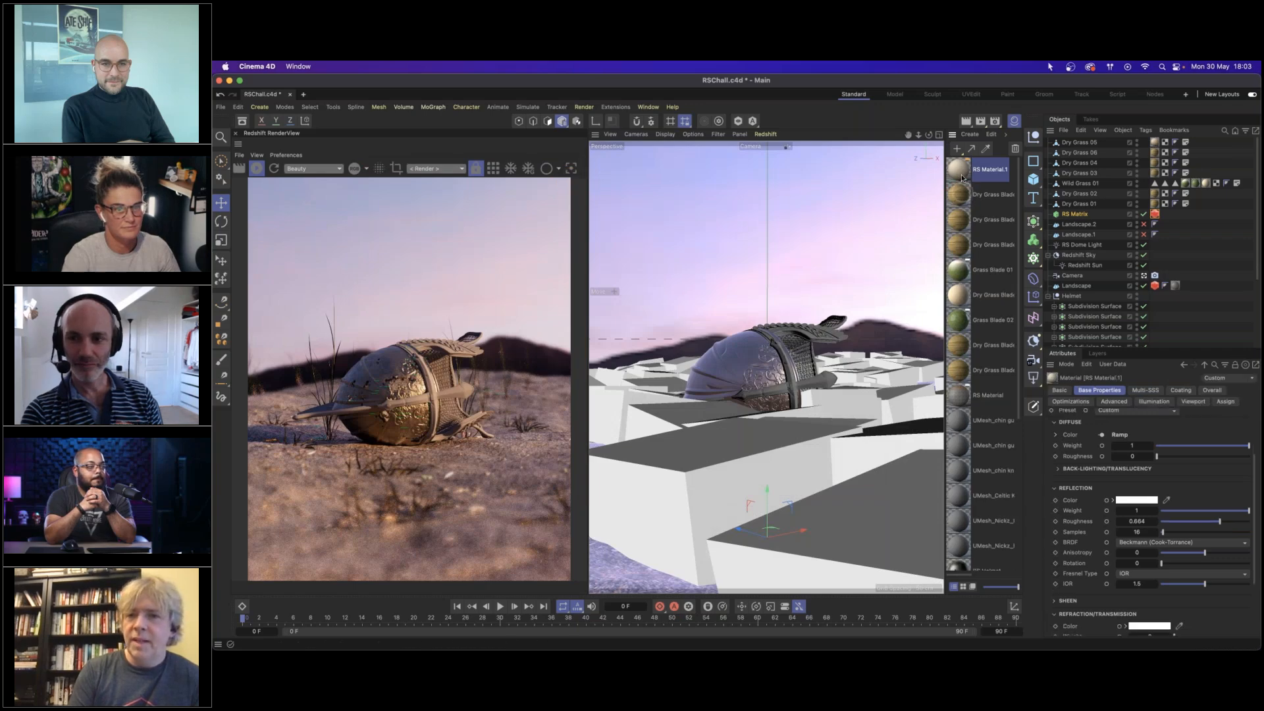
Replace the grass blade materials on all the grass objects with RS Material.1.
left_click_drag(964, 194, 962, 195, "alt")
key("super+z")
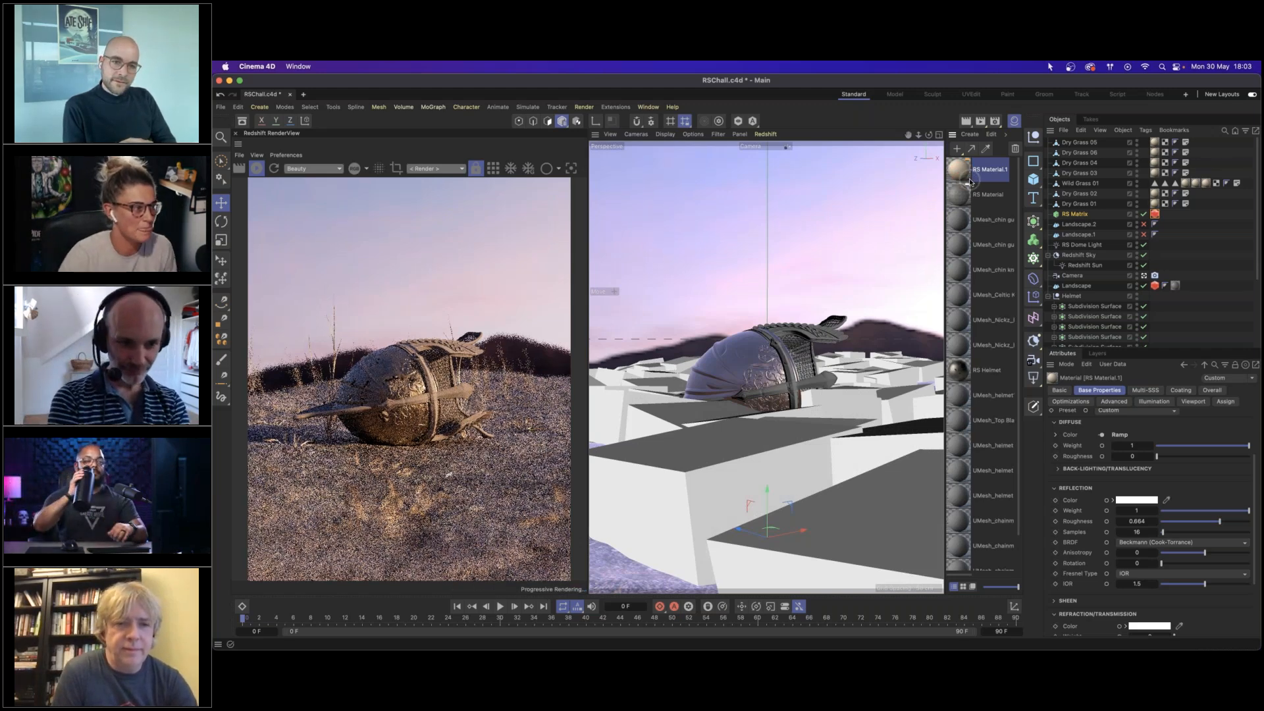
Reopen RS Material.1 in the Node Editor and move the Ramp's brown knot to about a third of the gradient.
double_click(960, 174)
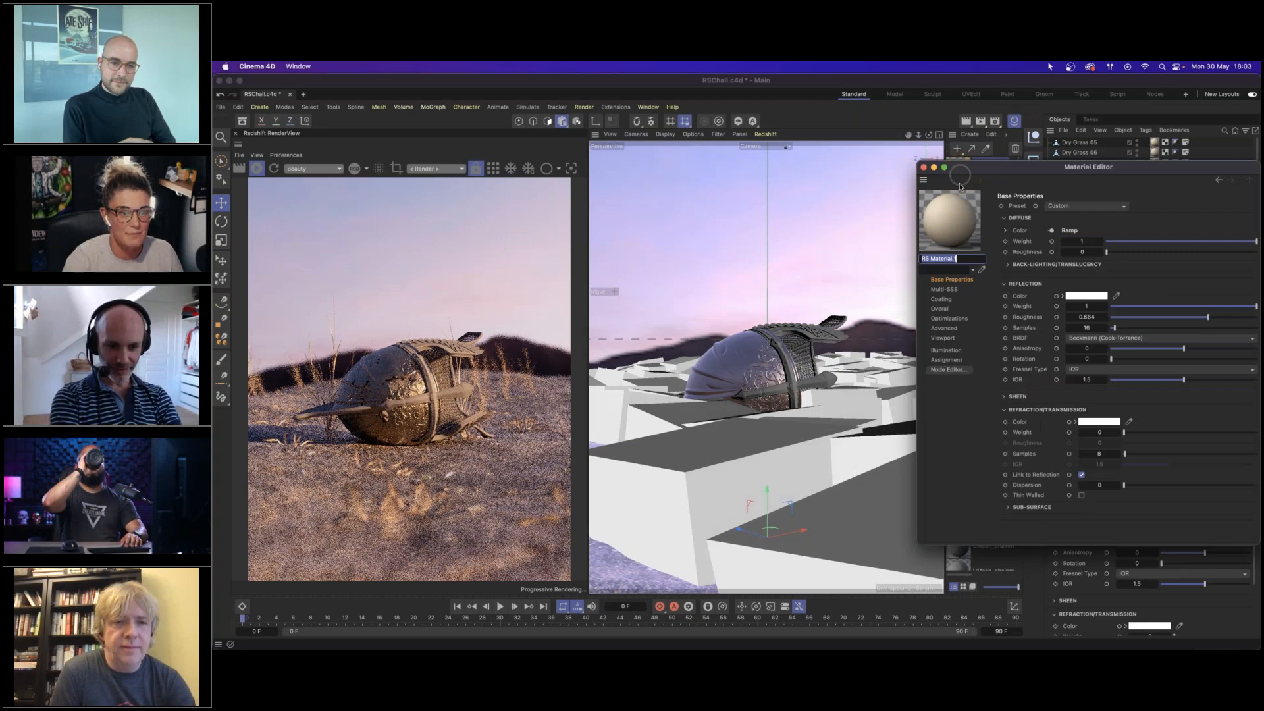
left_click(951, 369)
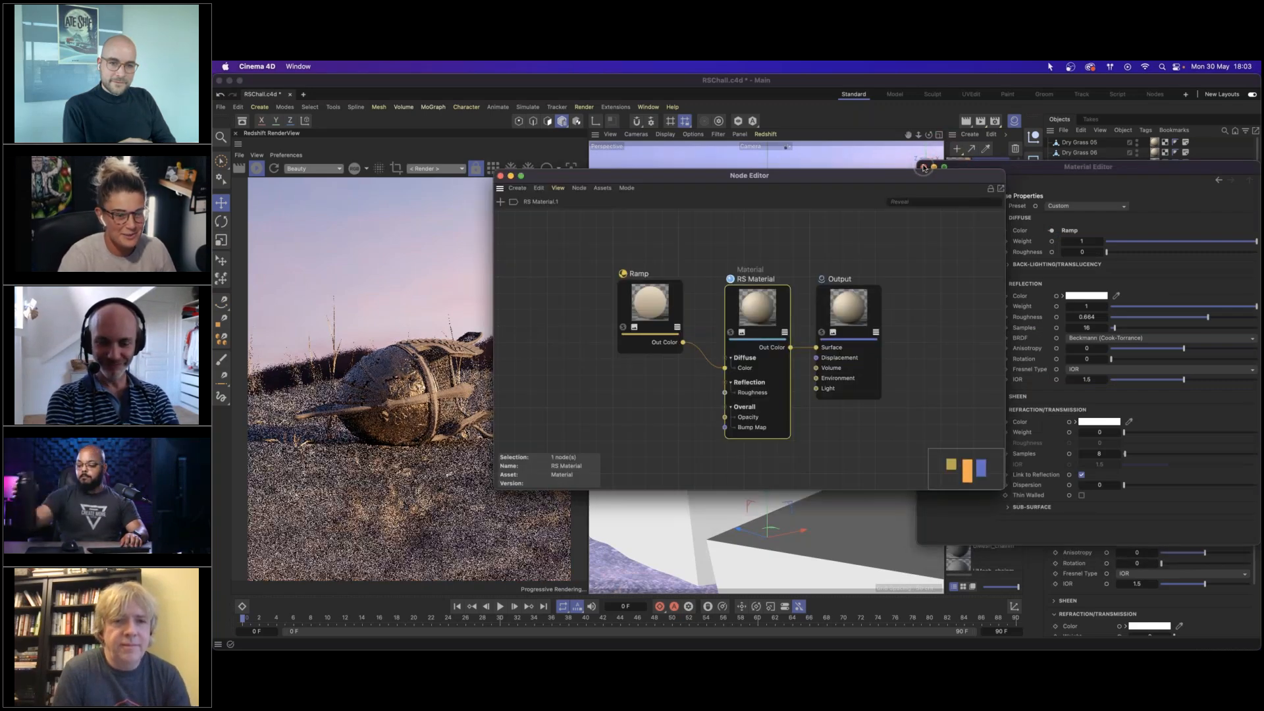
left_click_drag(647, 300, 642, 291)
left_click(1069, 632)
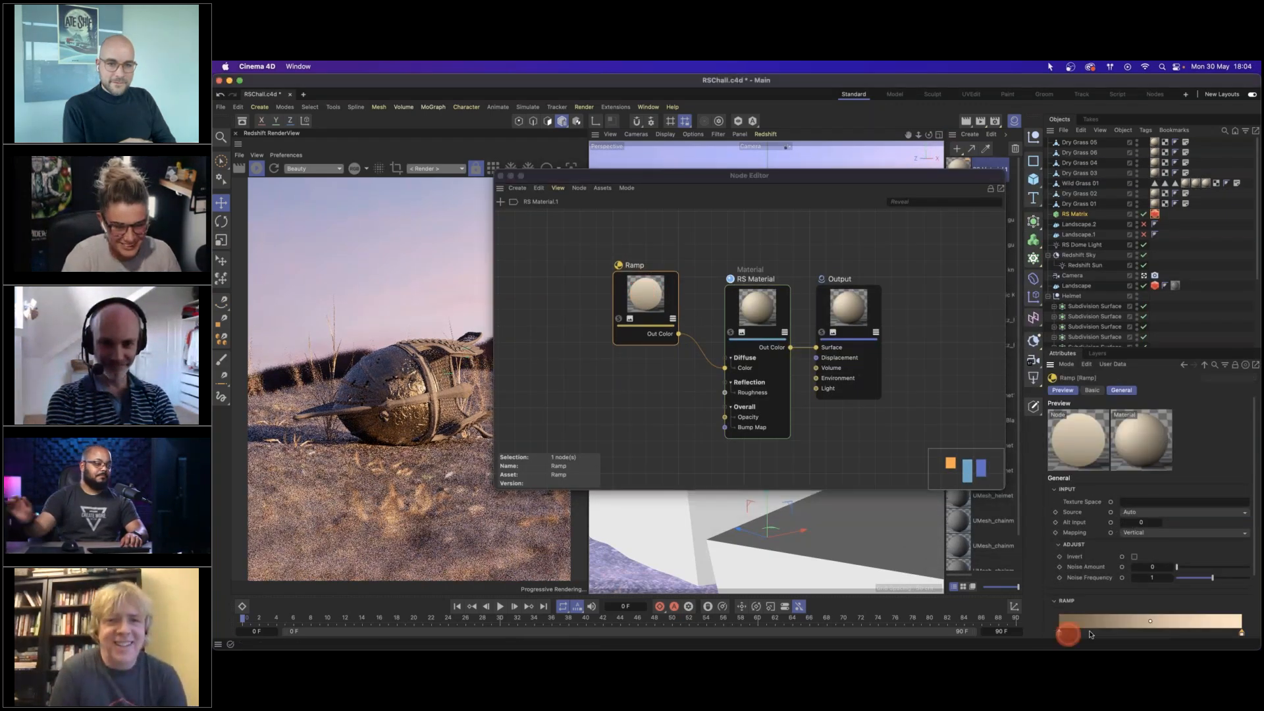
left_click(1120, 632)
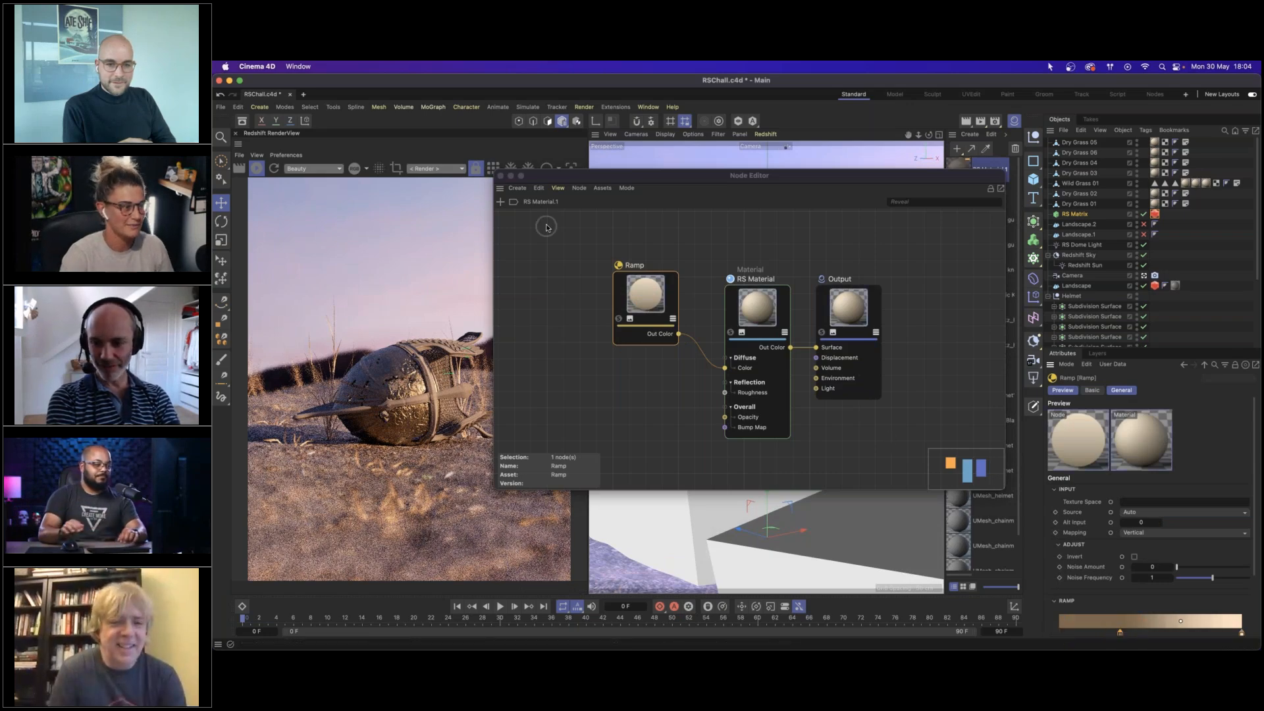
Close the Node Editor and make a duplicate of the RS Helmet material.
left_click(501, 175)
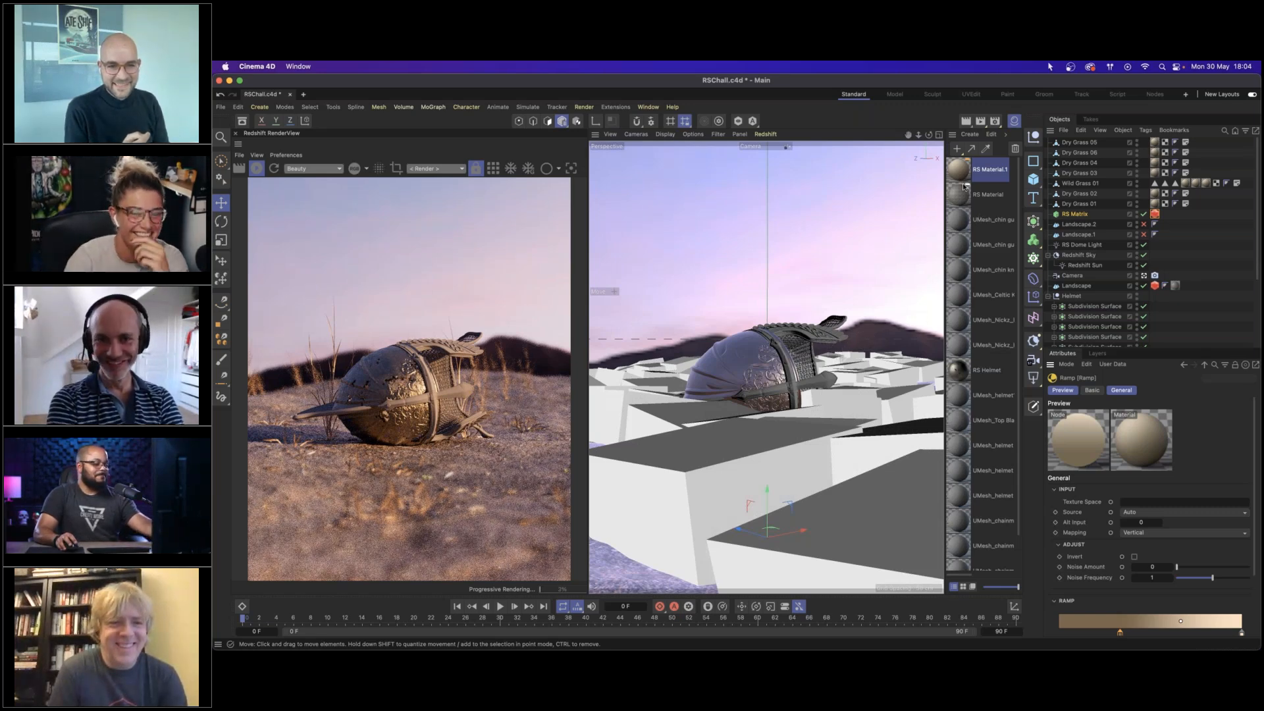
left_click_drag(790, 395, 778, 398)
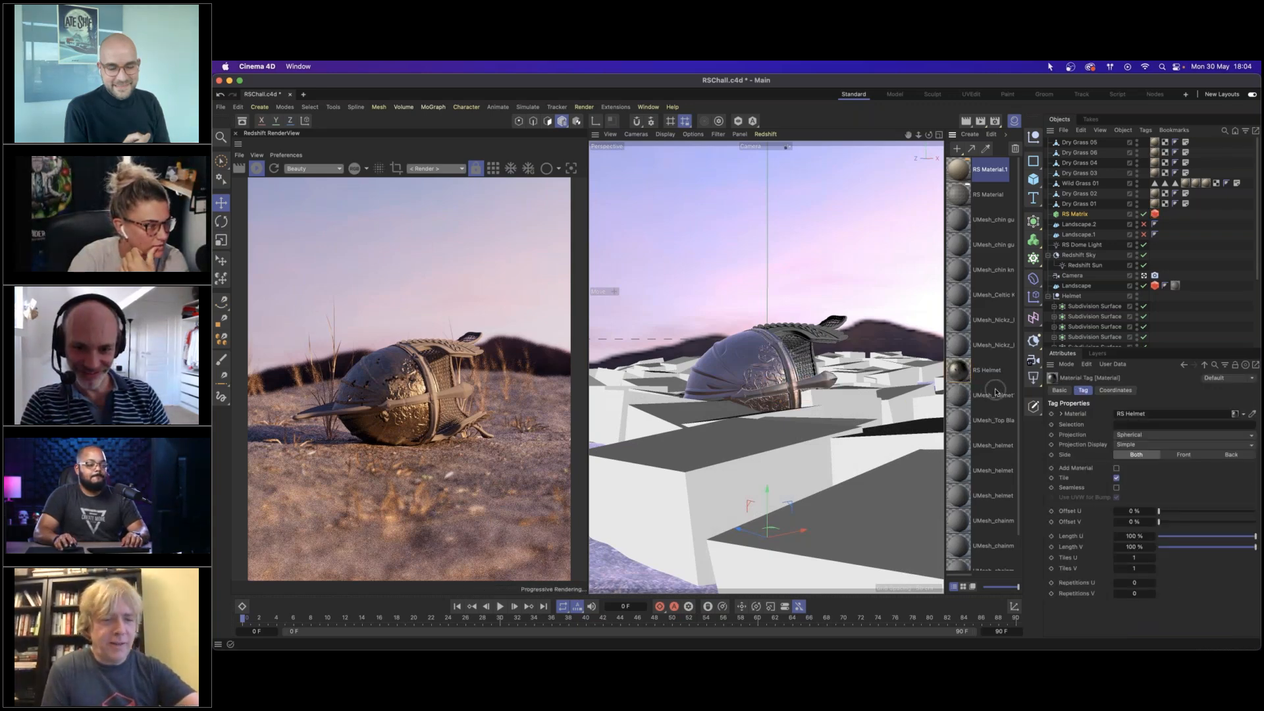
left_click_drag(959, 372, 962, 394)
left_click(984, 395)
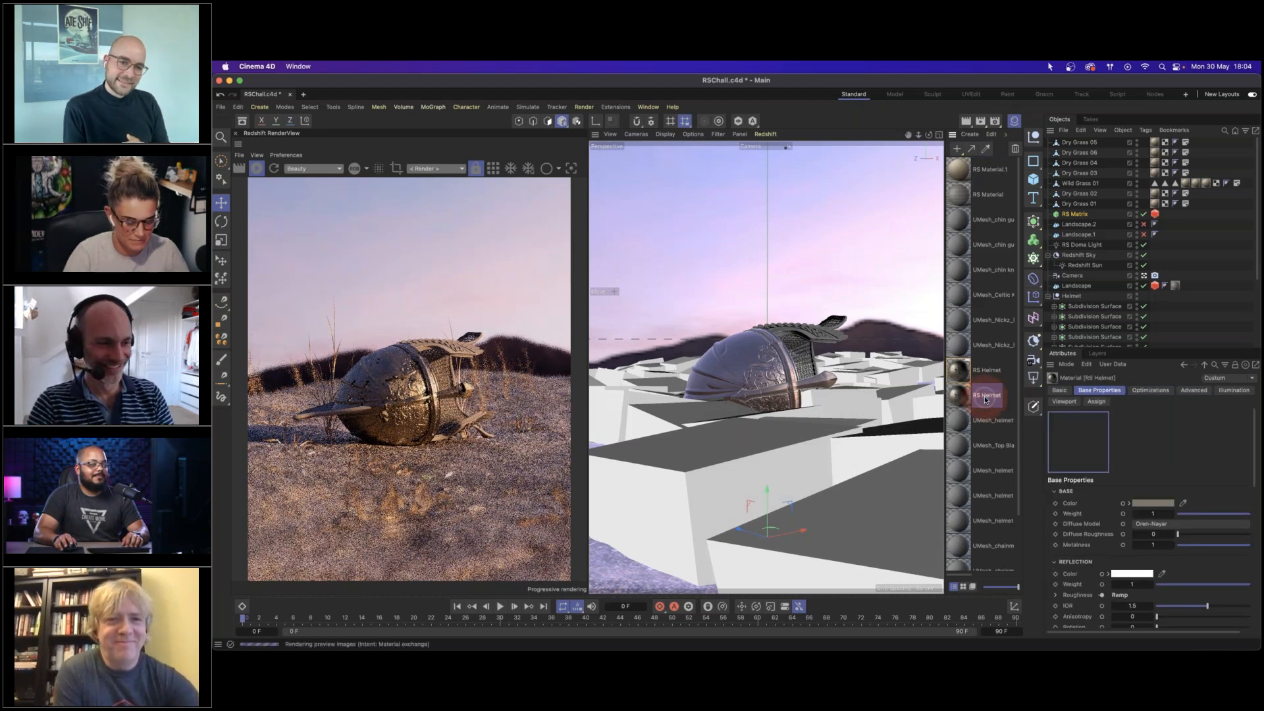
Rename the duplicated helmet material to RS Helmet No Holes.
double_click(986, 395)
type("NO HO")
key("BackSpace")
key("BackSpace")
key("BackSpace")
key("BackSpace")
type("o Ho")
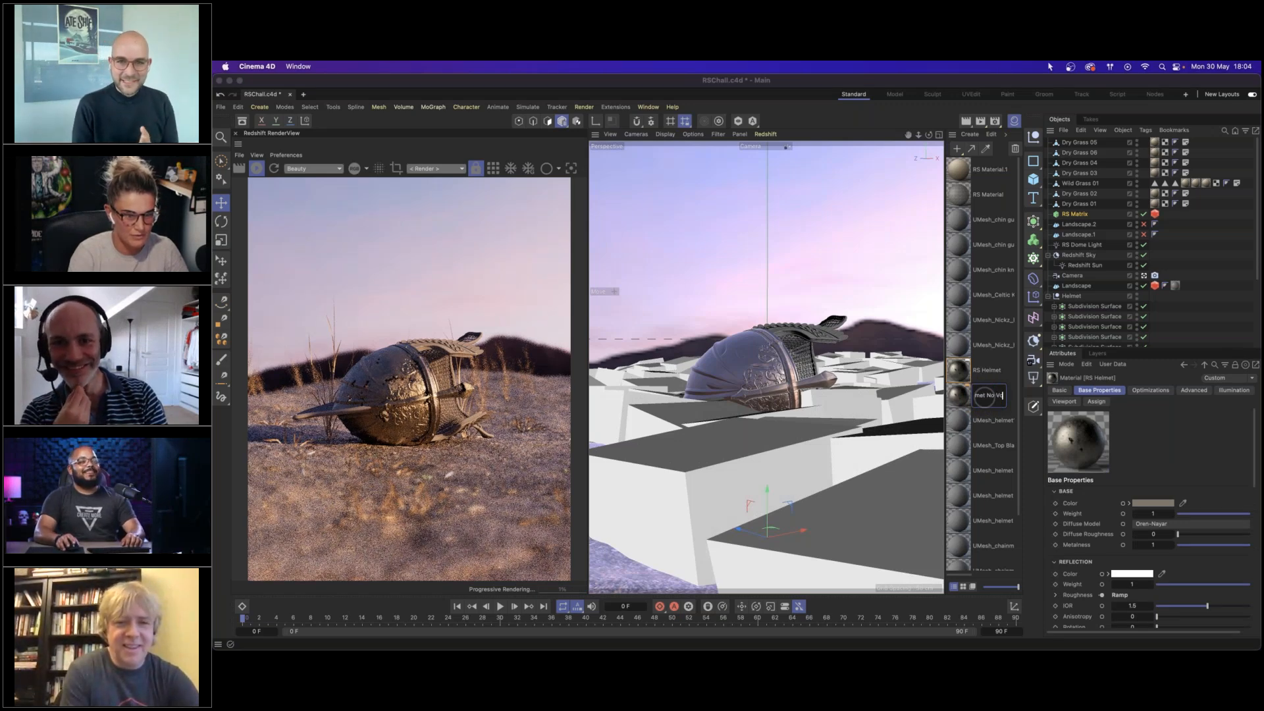
type("les")
left_click(983, 415)
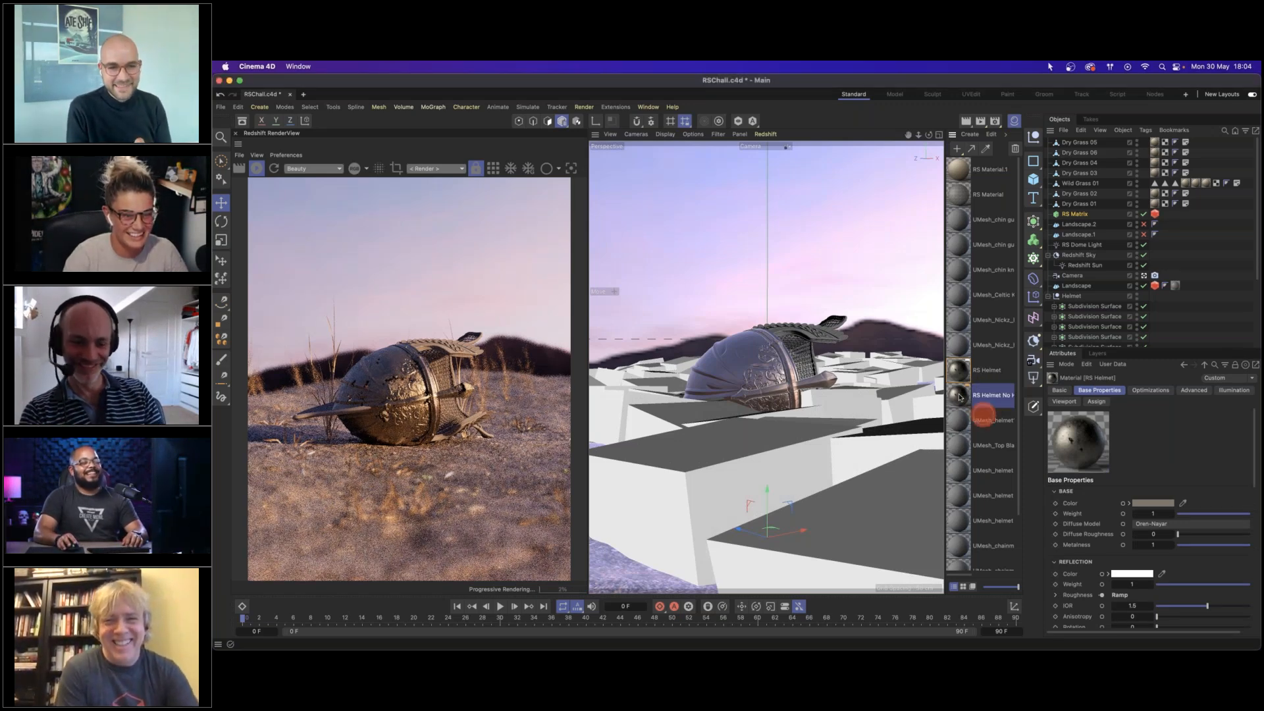
Delete the upper noise, ramp and displacement nodes from the RS Helmet No Holes graph and close the Node Editor.
double_click(959, 397)
left_click(949, 445)
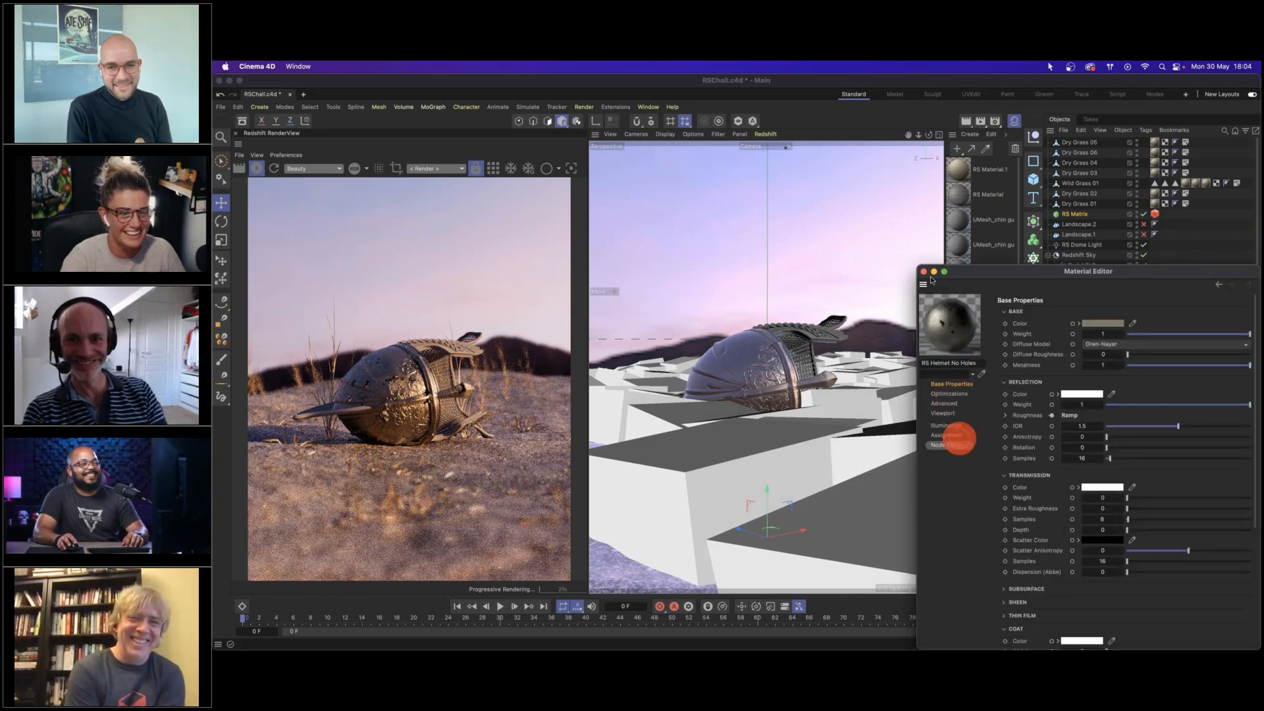
left_click(1032, 271)
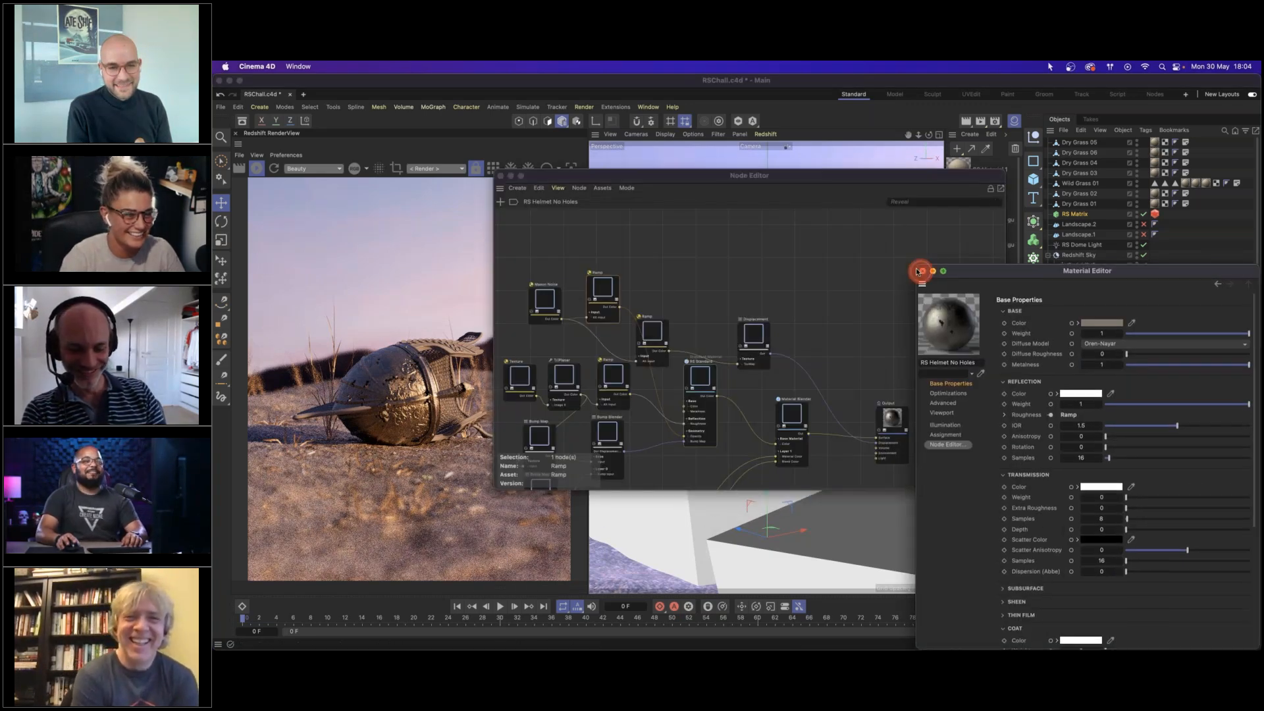
left_click(922, 271)
left_click(805, 288)
left_click_drag(514, 264, 774, 338)
key("Delete")
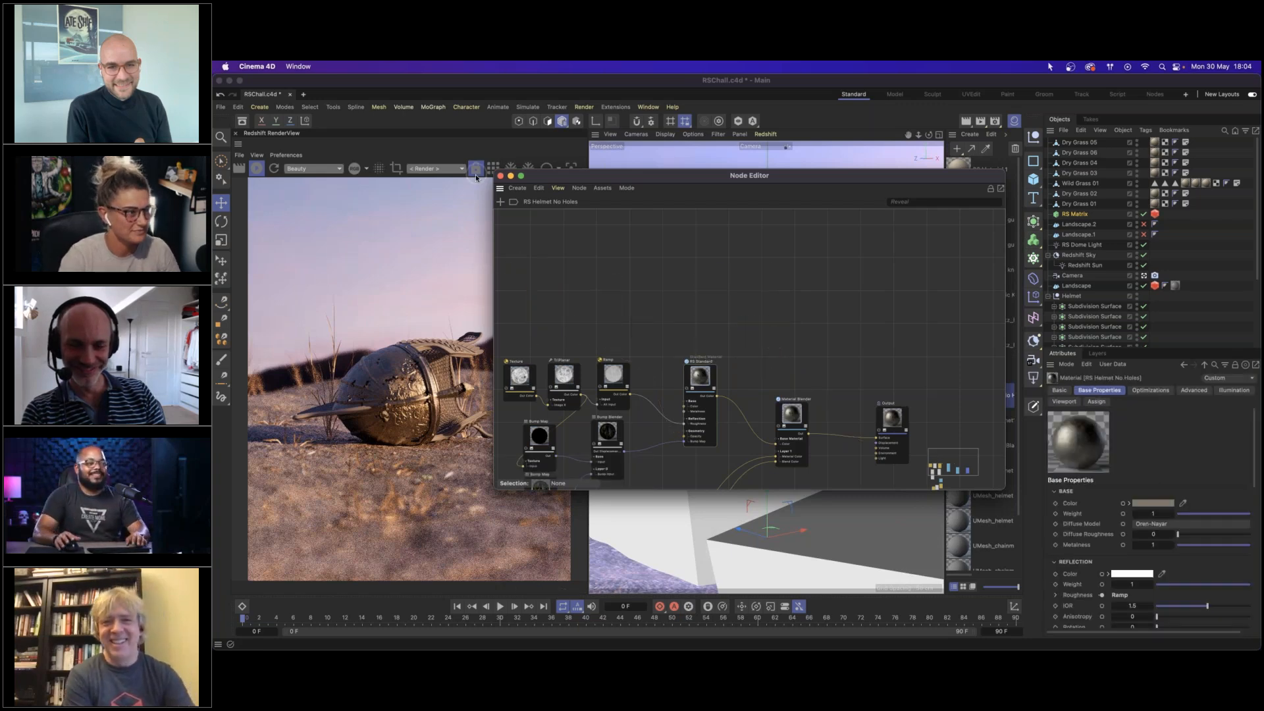
left_click(500, 176)
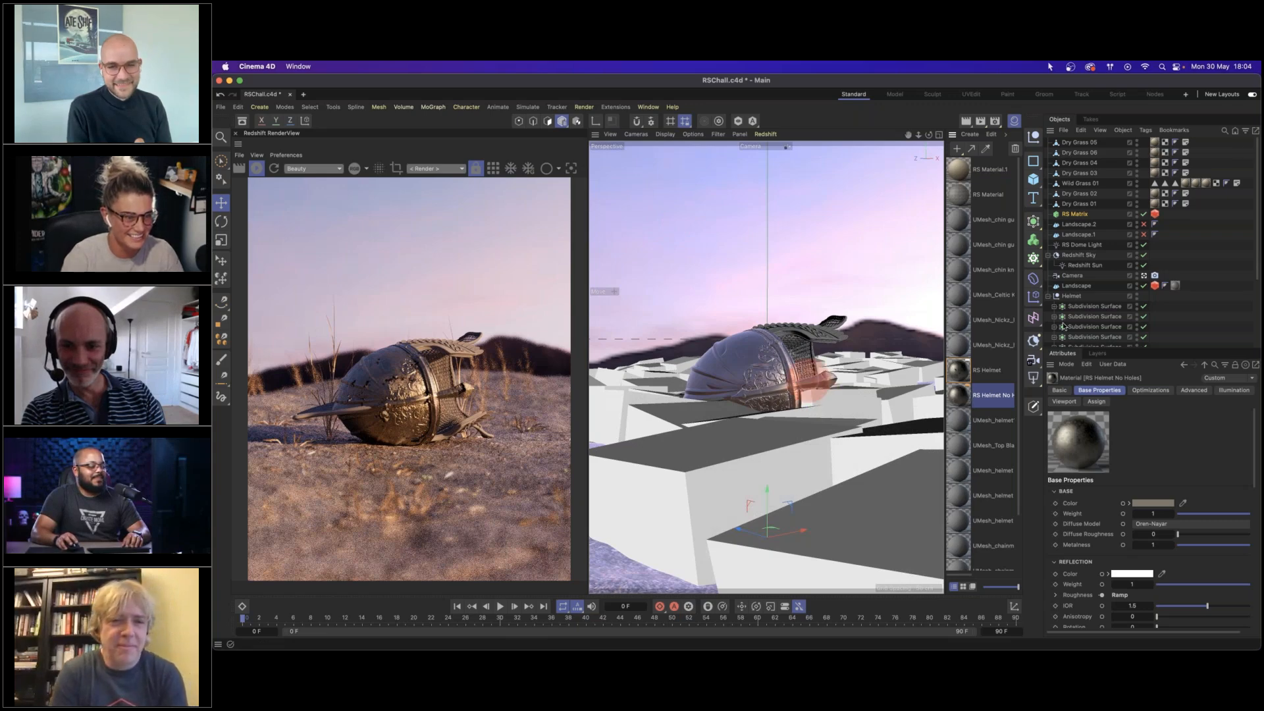
Apply the RS Helmet No Holes material to the helmet's band, crest and other trim parts.
left_click_drag(987, 388, 744, 369)
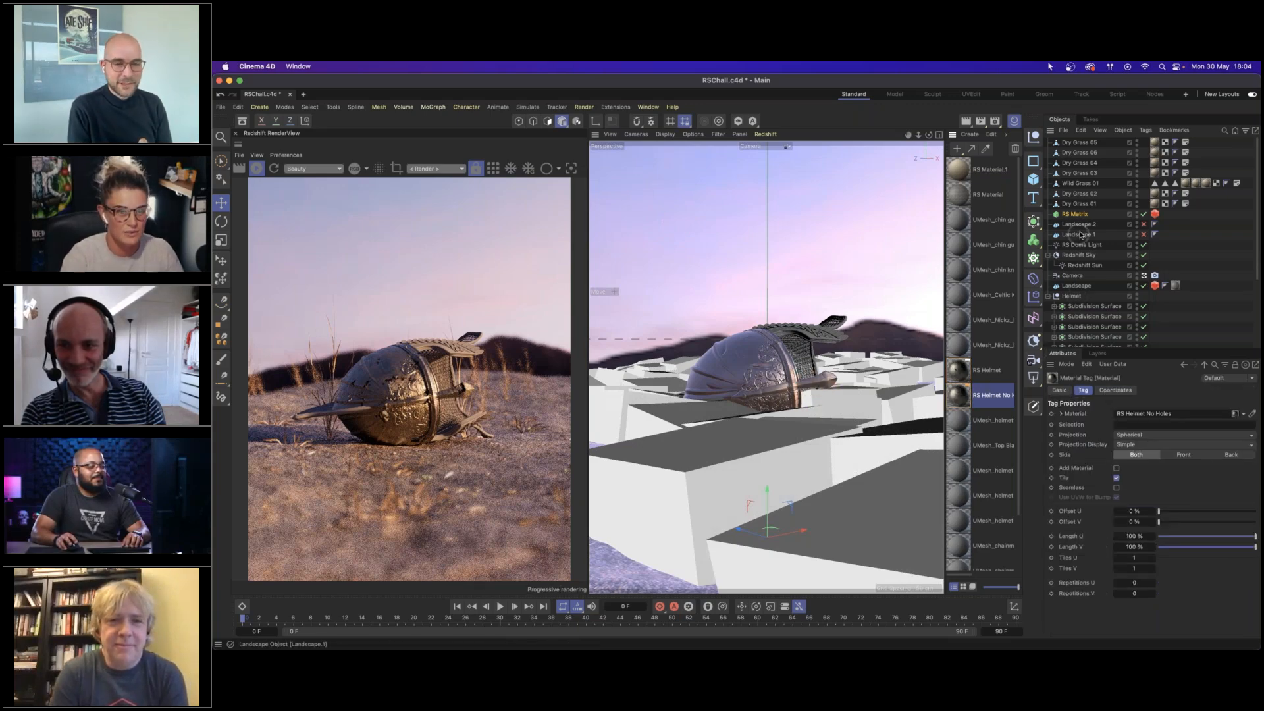
left_click_drag(965, 398, 832, 331)
left_click_drag(963, 399, 837, 324)
left_click_drag(963, 397, 808, 343)
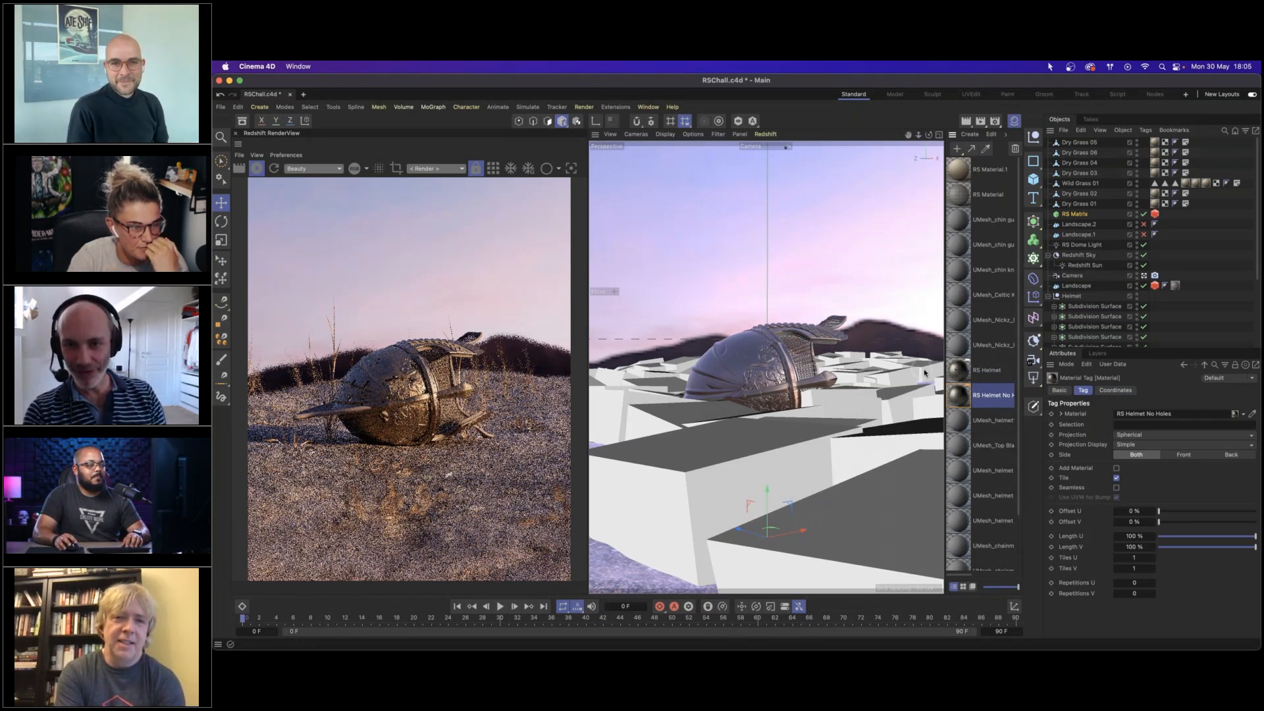
left_click_drag(958, 395, 783, 338)
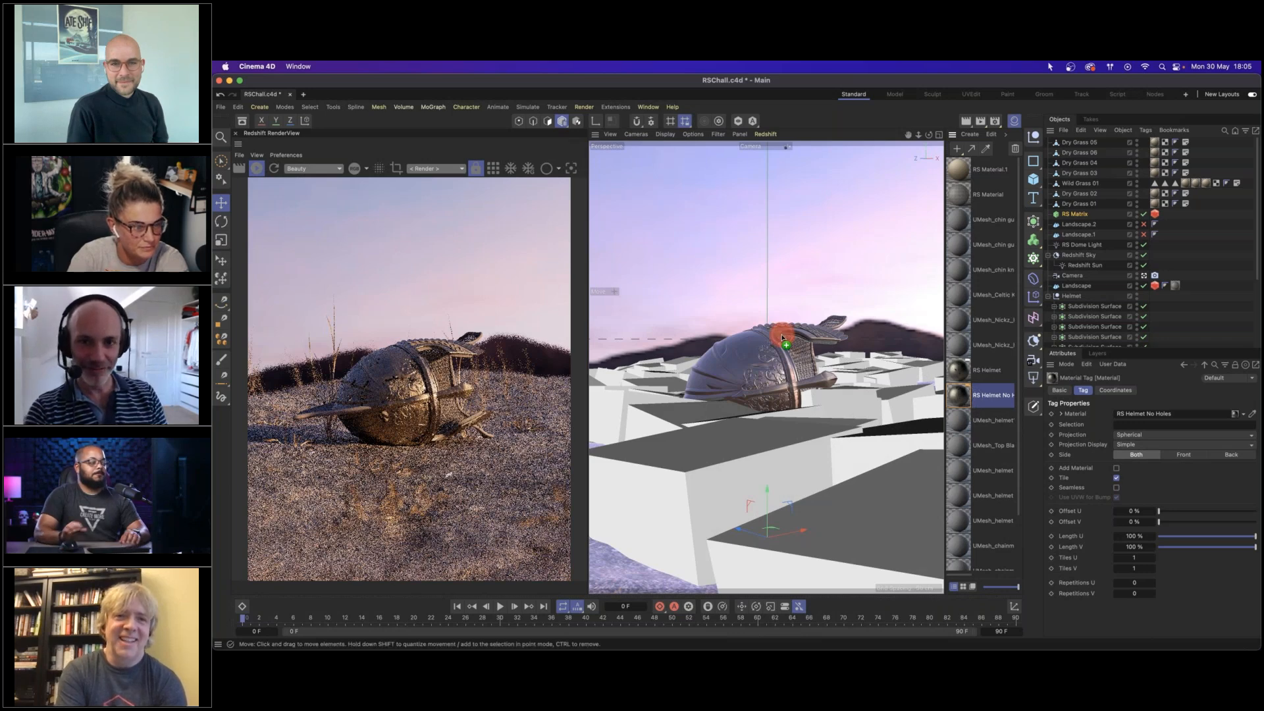
Replace the original UMesh helmet materials with RS Helmet No Holes throughout the scene.
left_click(962, 397)
left_click_drag(964, 403, 962, 422, "alt")
left_click_drag(960, 399, 962, 422, "alt")
left_click_drag(961, 398, 963, 344, "alt")
left_click(992, 500)
mouse_move(961, 345)
left_mouse_down("alt")
mouse_move(974, 308)
mouse_move(962, 320)
left_mouse_up("alt")
left_click_drag(961, 320, 962, 245, "alt")
Delete the leftover UMesh materials, keeping only the two helmet materials, RS Material and RS Material.1.
left_click(960, 250)
key("Delete")
left_click(962, 222)
key("Delete")
left_click(977, 318)
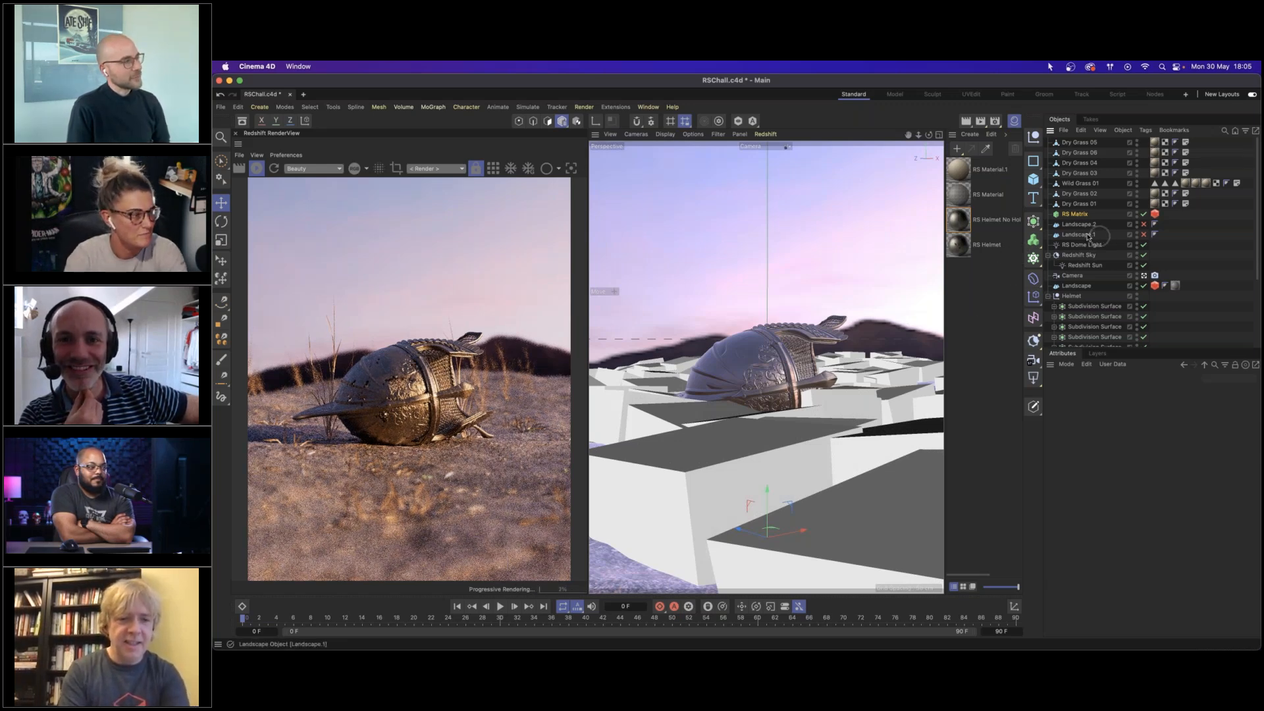
Show the object properties of the RS Matrix and stop the Redshift live render.
left_click(1075, 214)
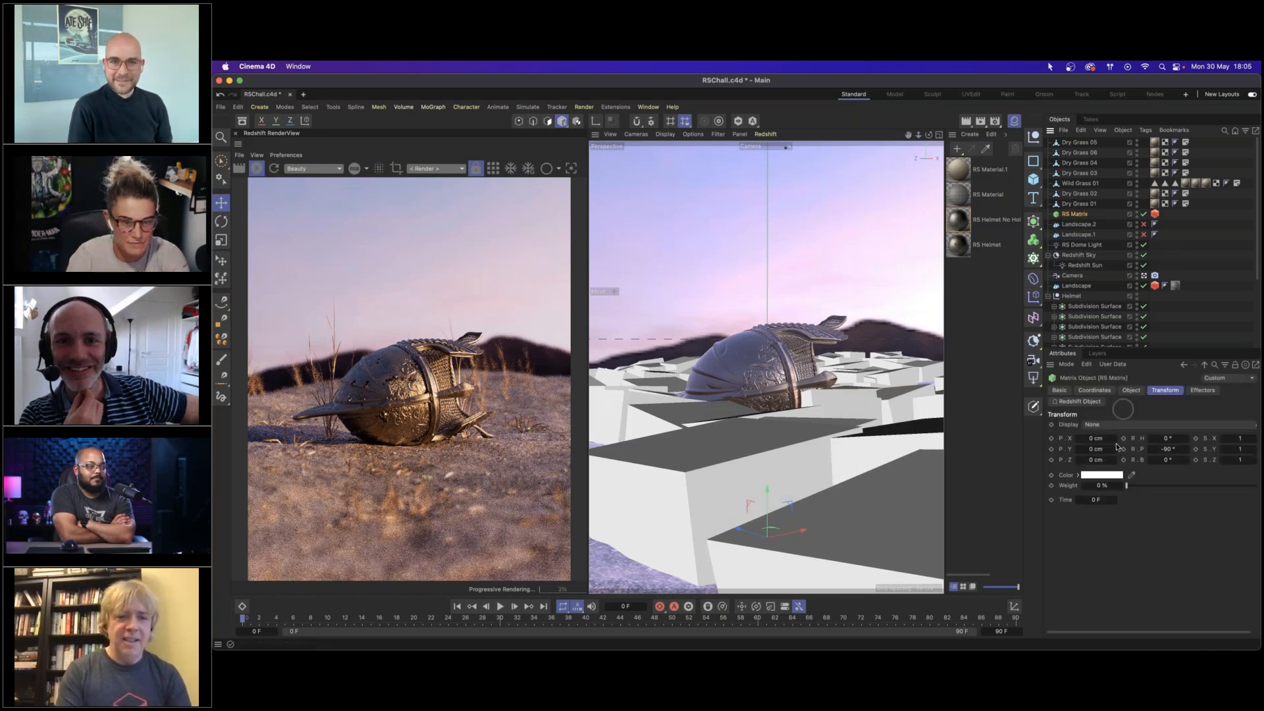
left_click(1132, 390)
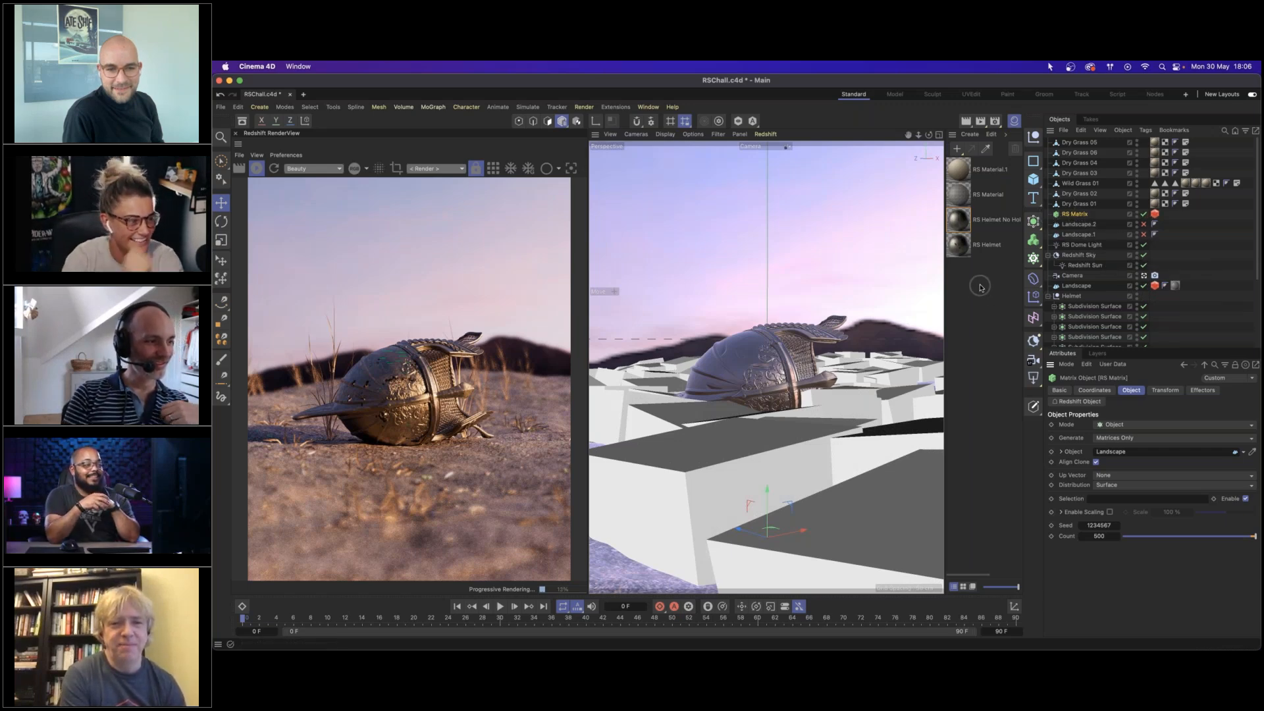
left_click(257, 169)
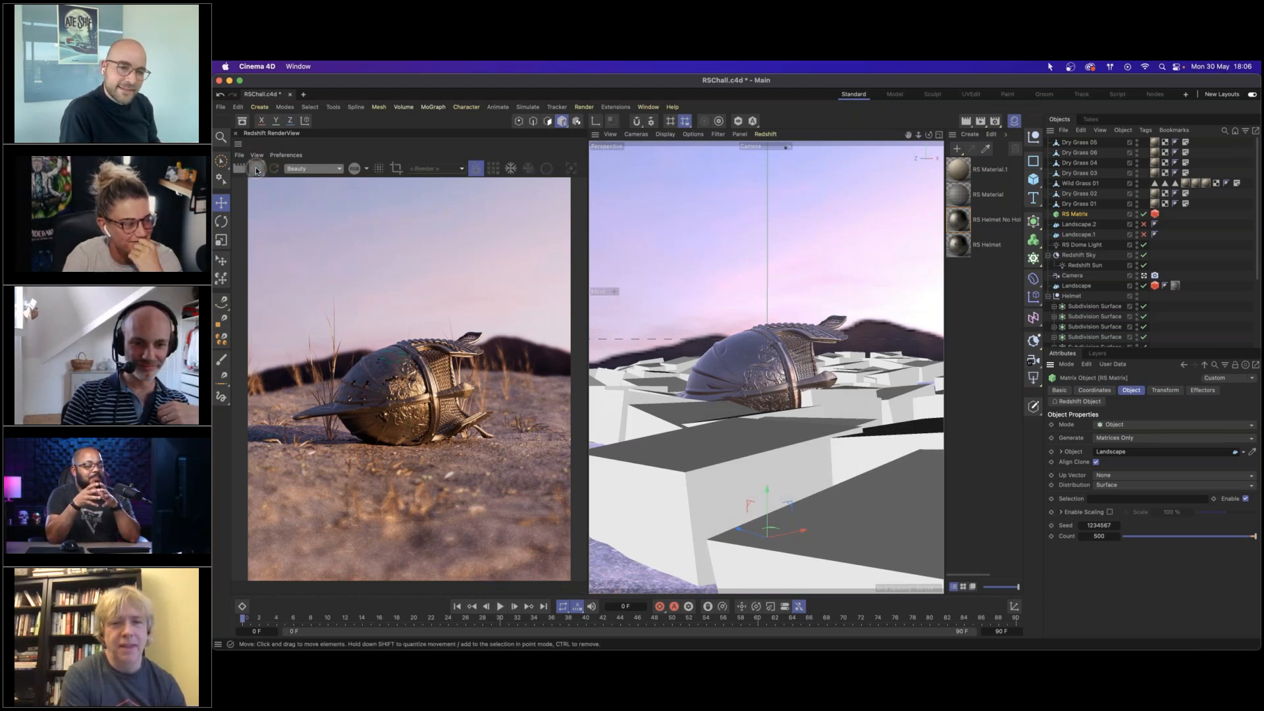
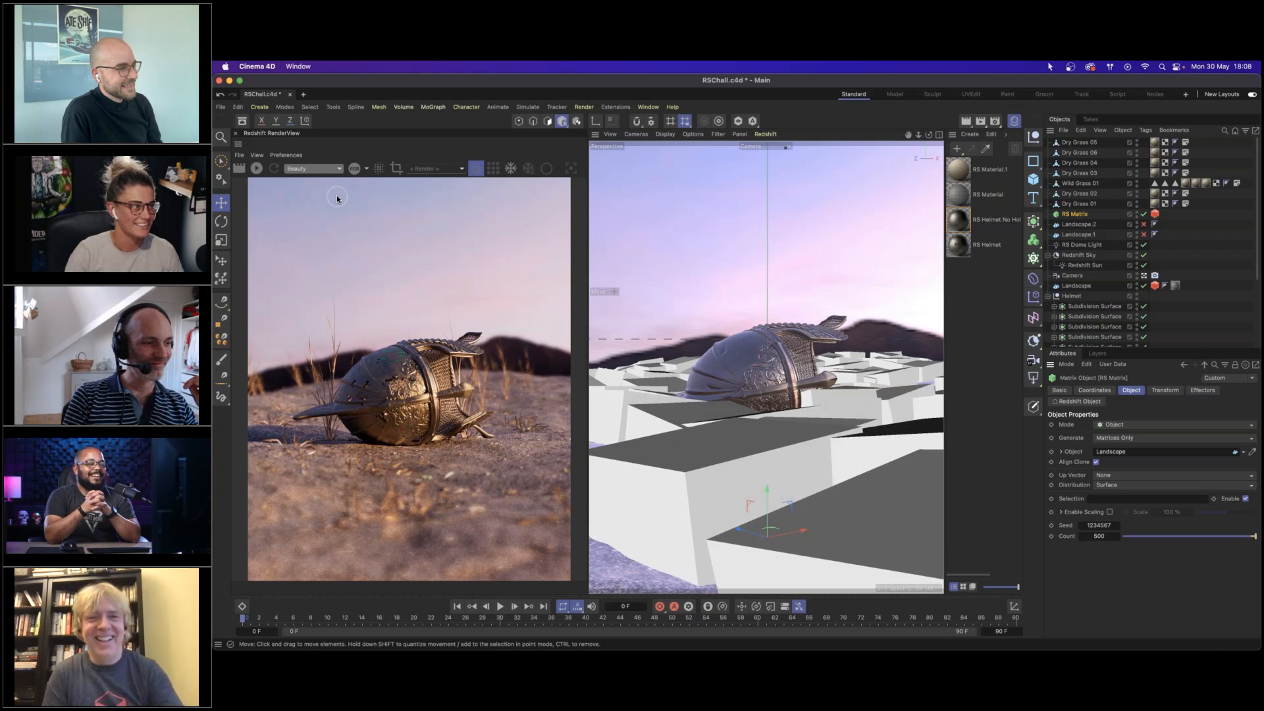
Search the asset library for "mouse", open the Mouse - Cmotion scene and stop its playback.
left_click(242, 121)
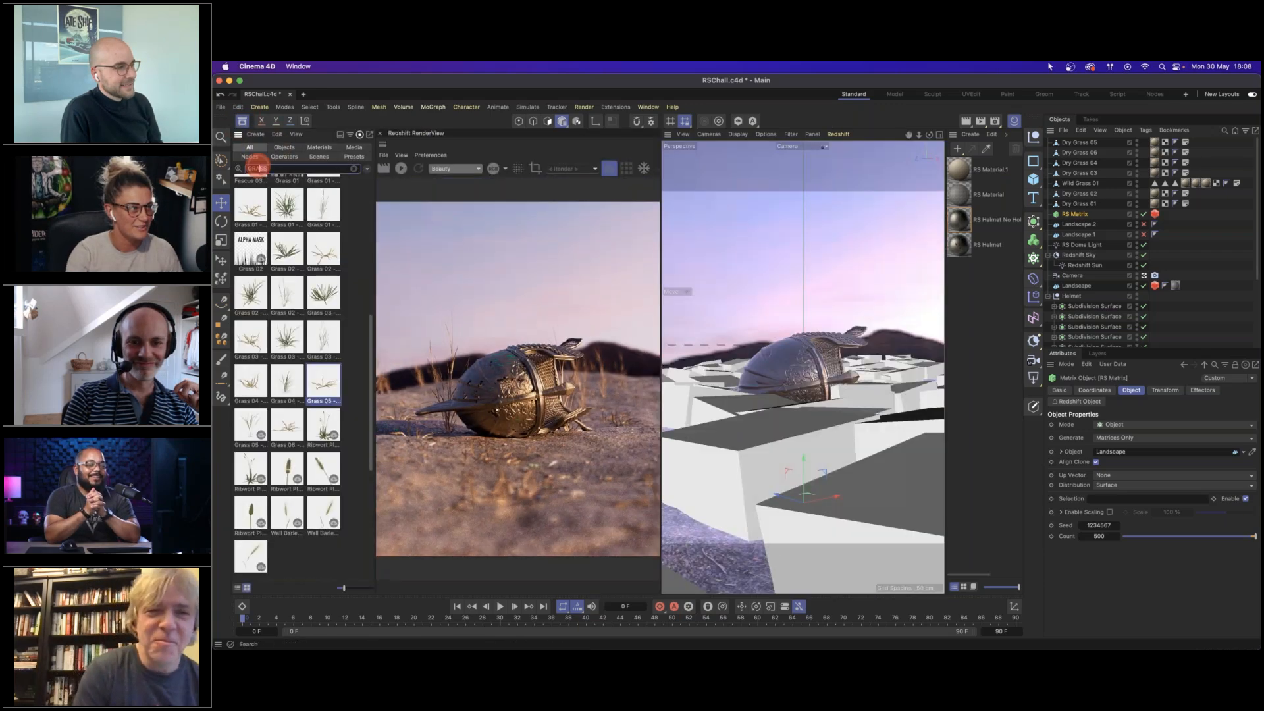
type("e")
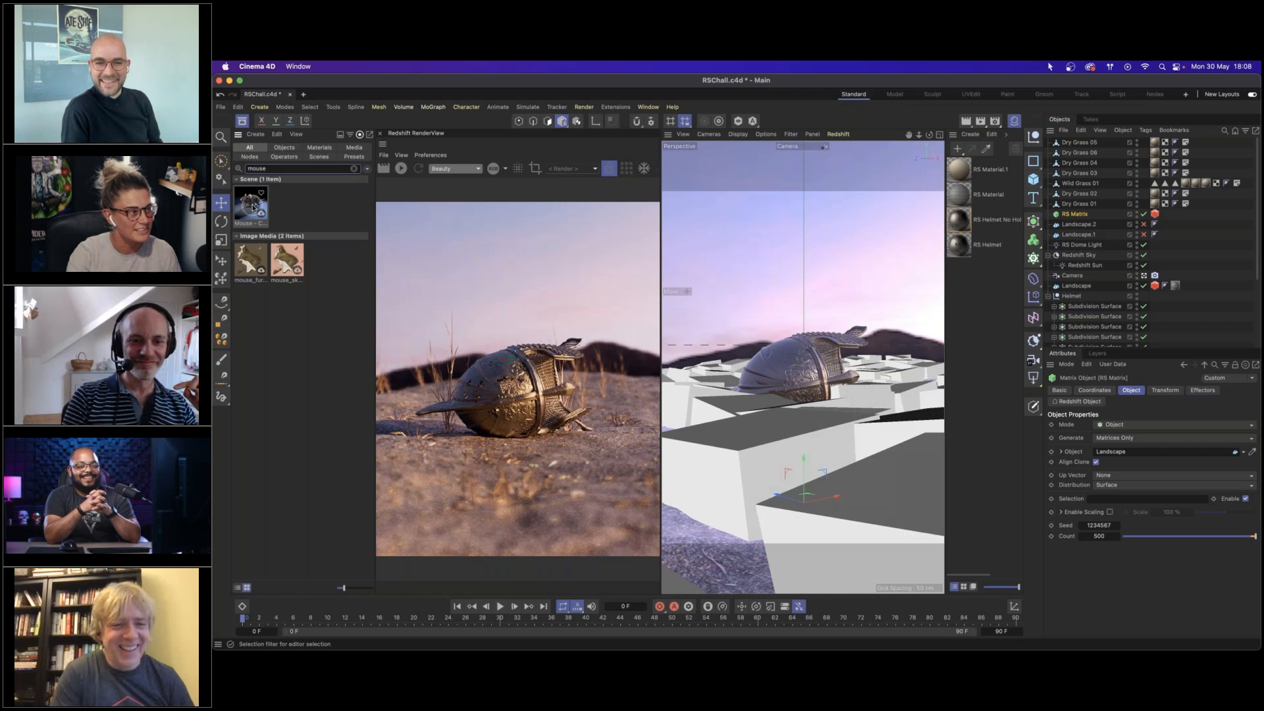
double_click(253, 207)
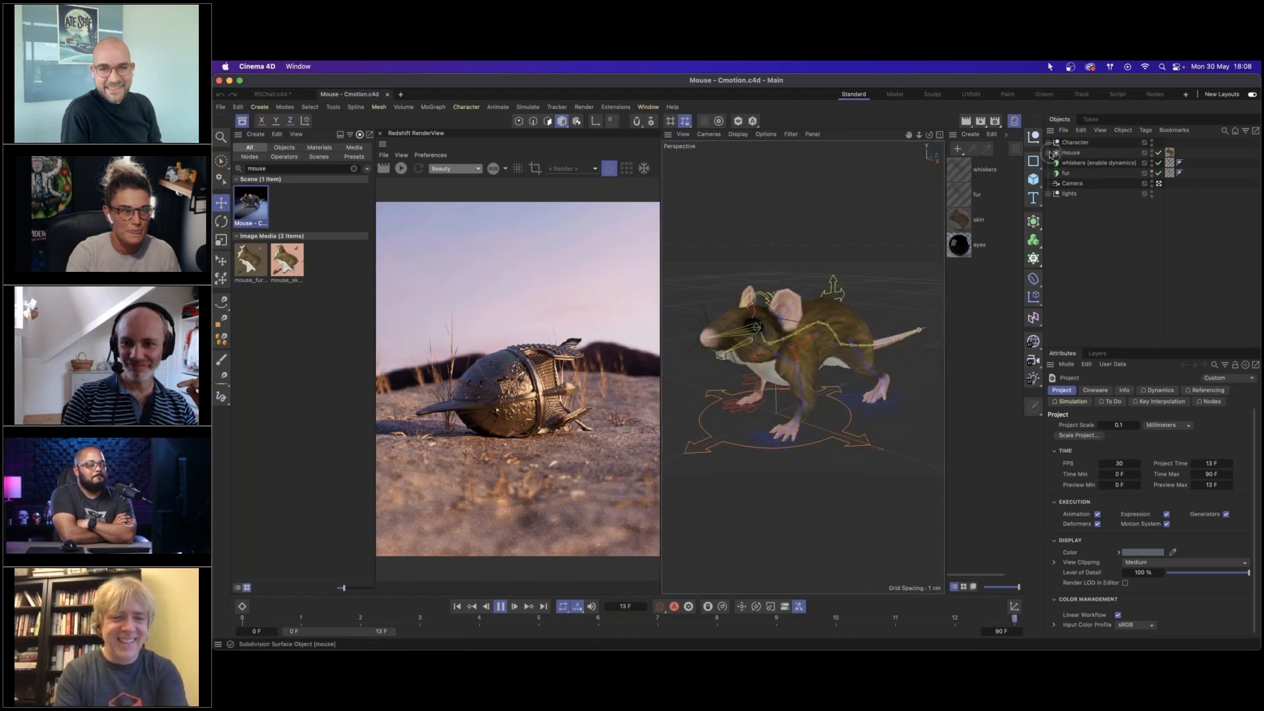
left_click(501, 606)
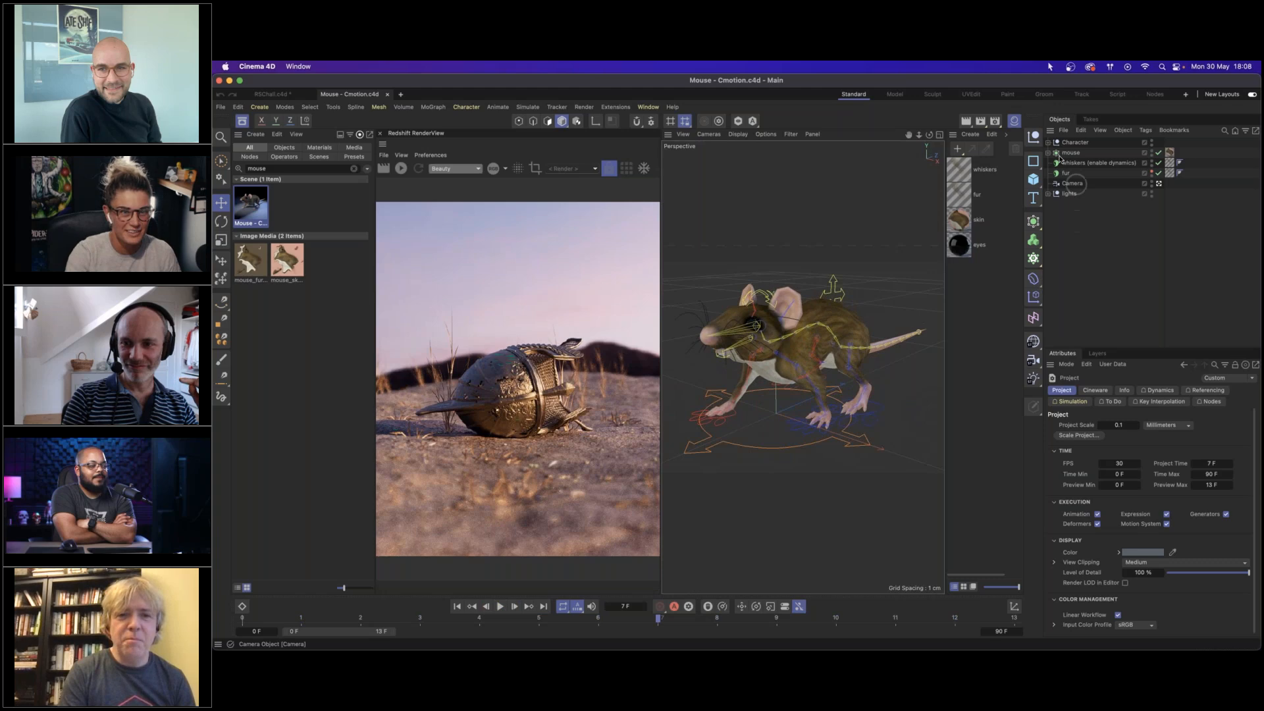
Copy the mouse Subdivision Surface with its body and eyes, and paste it into the RSChall.c4d scene.
left_click(1050, 153)
left_click(1050, 153)
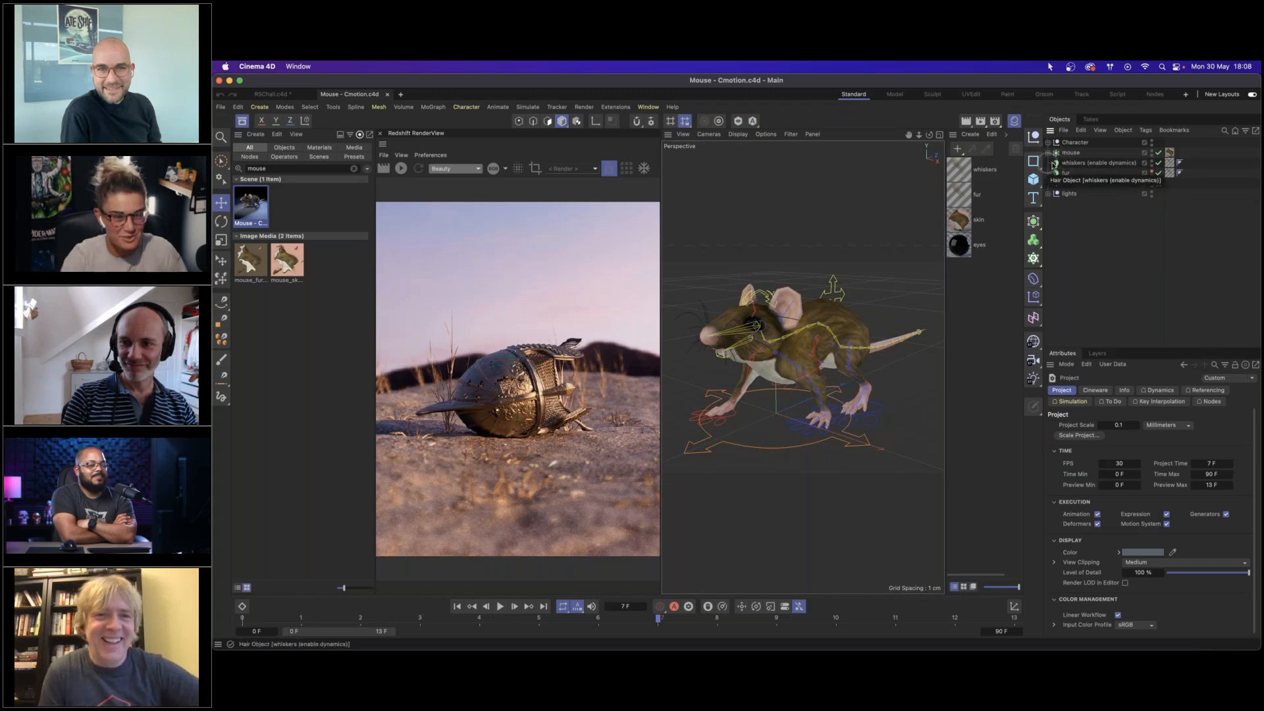
left_click(1050, 154)
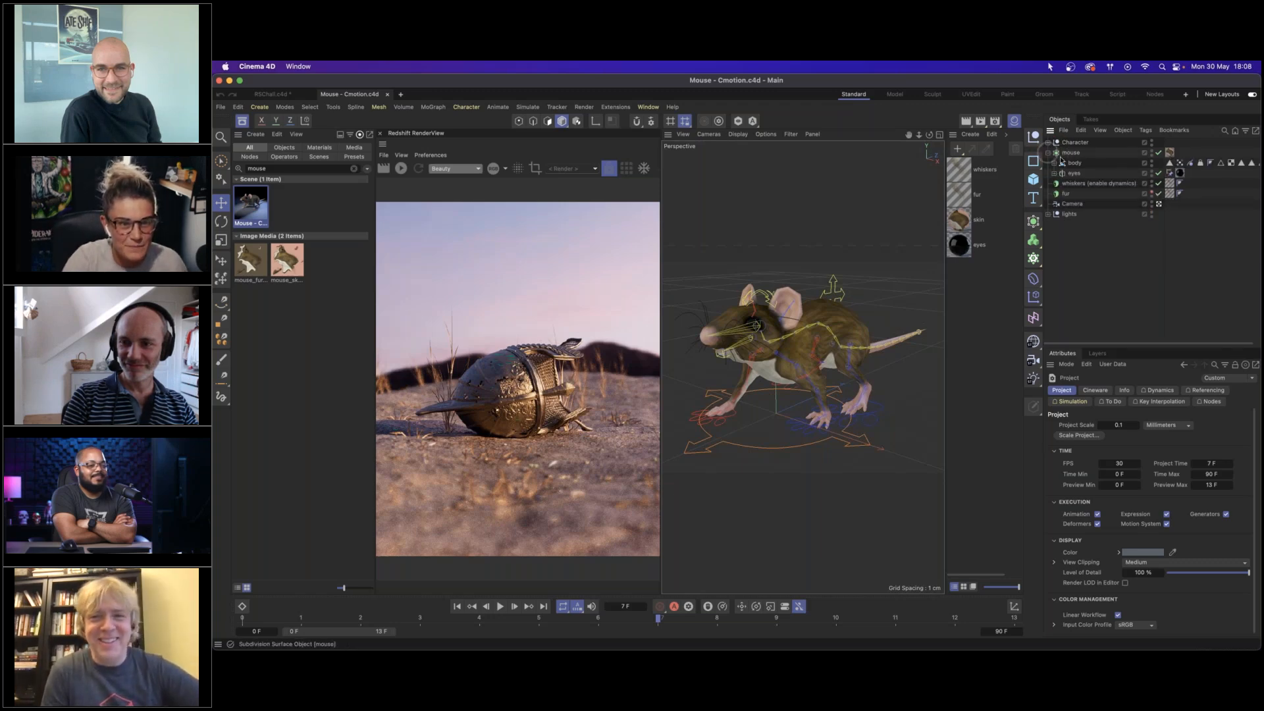
left_click(1056, 163)
left_click(1056, 163)
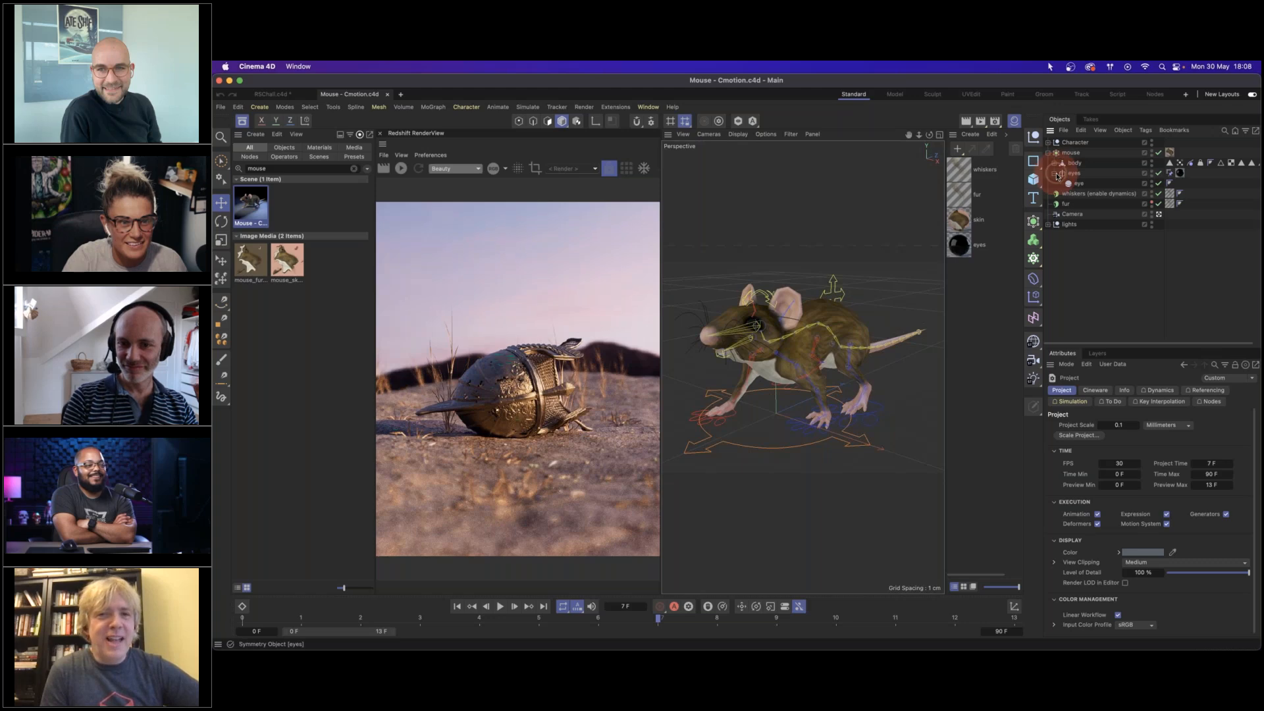
left_click(1070, 158)
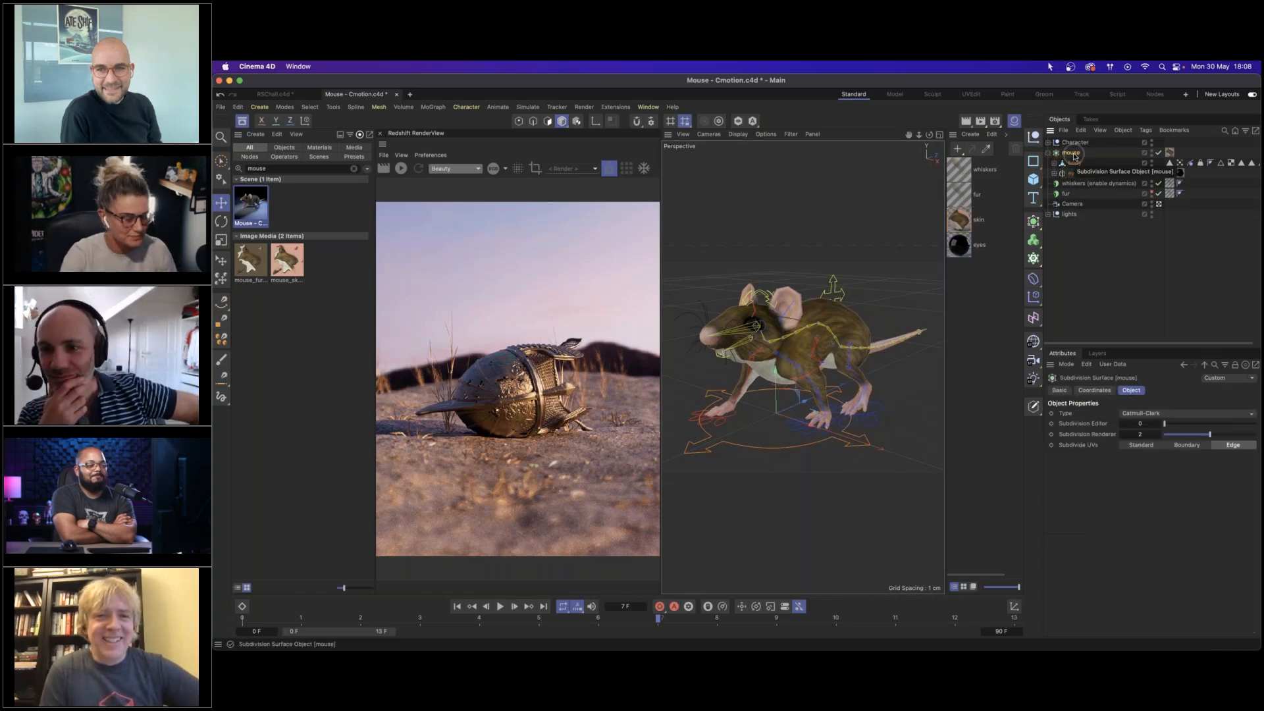
left_click(288, 95)
left_click(289, 97)
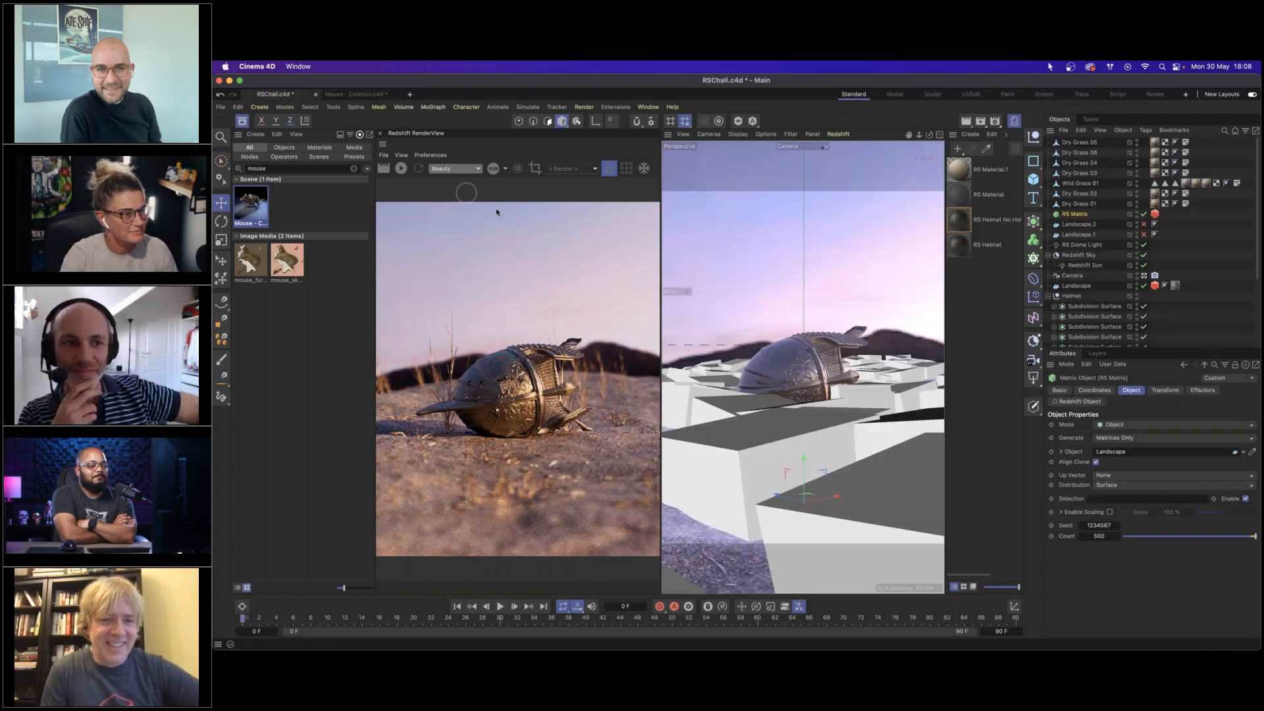
key("super+v")
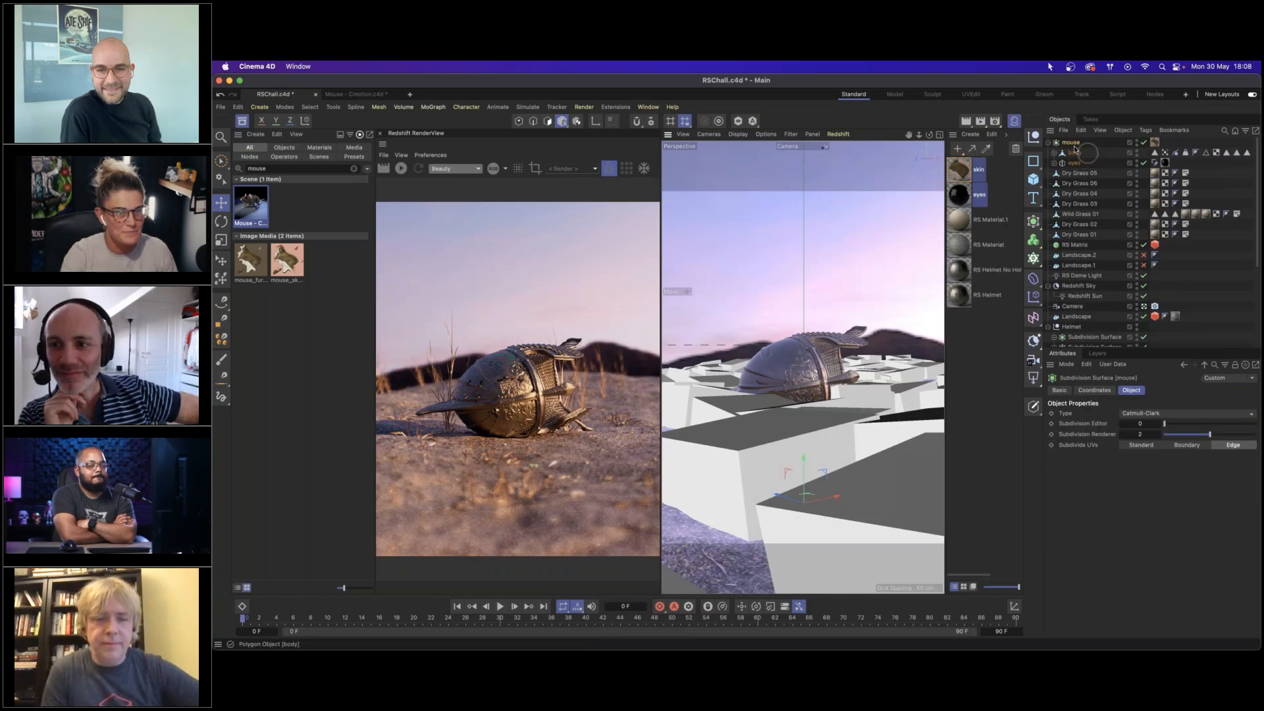
Raise the mouse above the landscape, close the asset library and lower the mouse onto the helmet's top.
left_click_drag(803, 459, 800, 257)
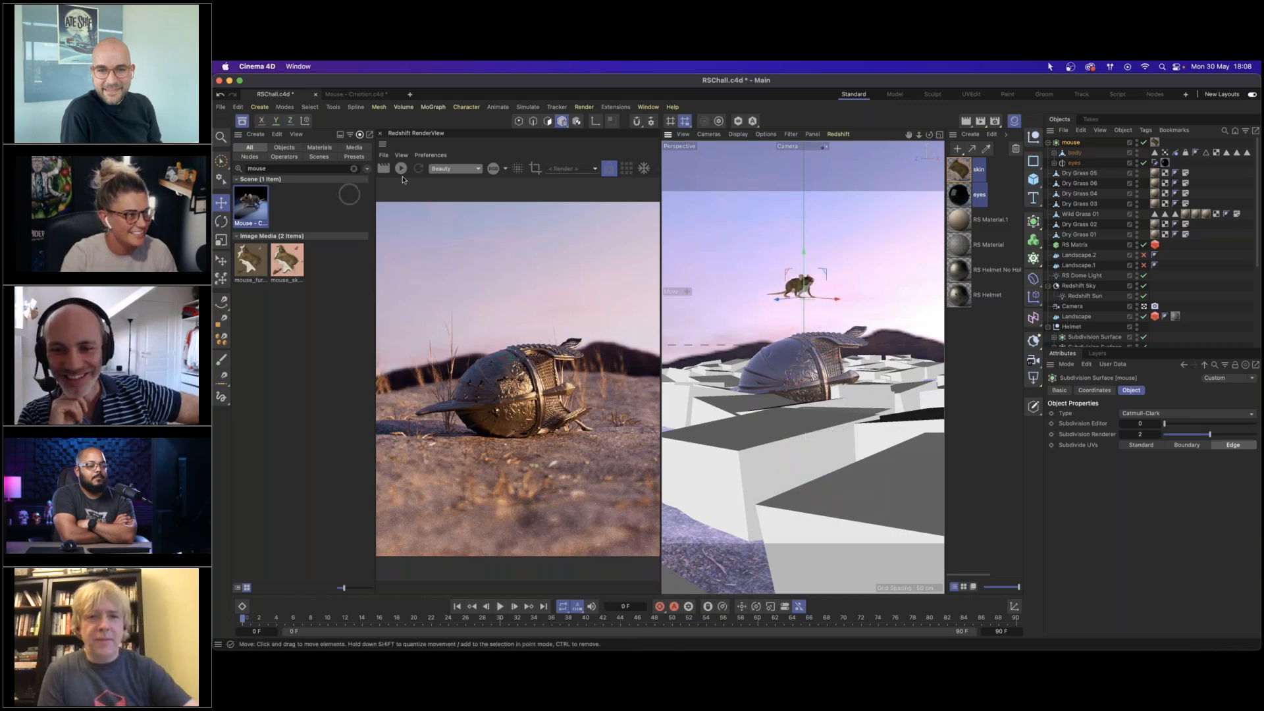
left_click(242, 121)
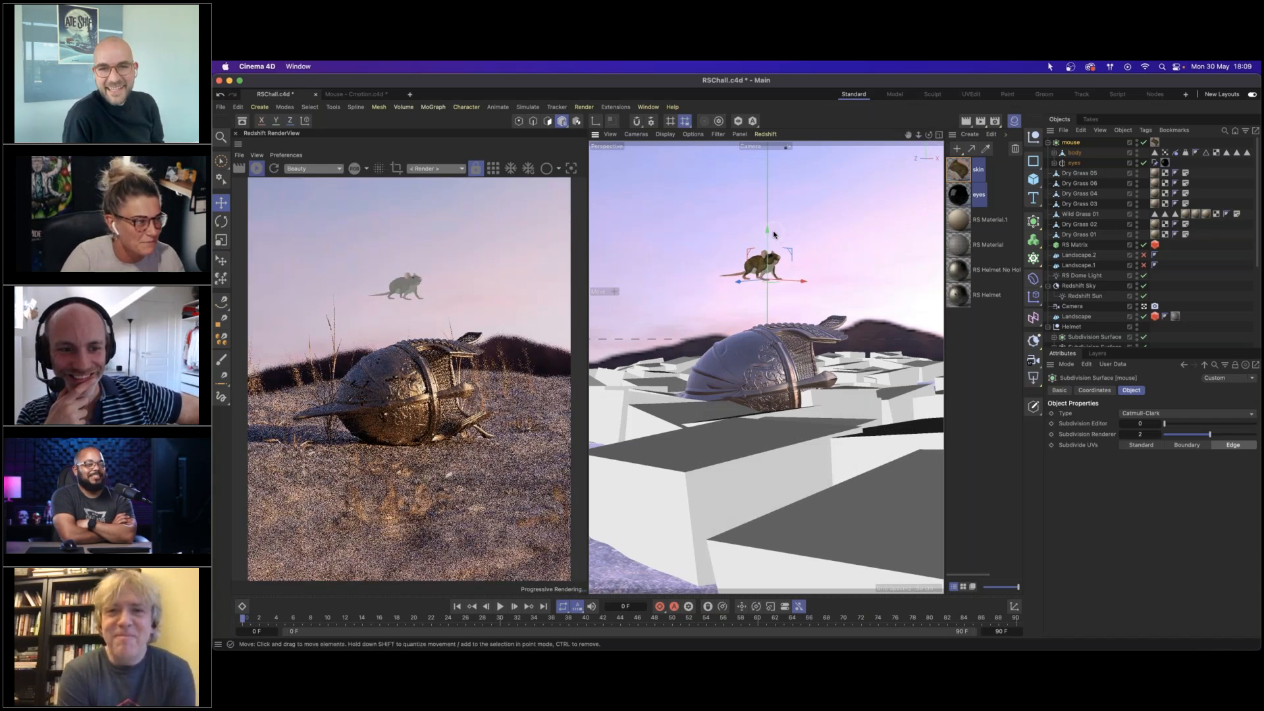
left_click_drag(764, 267, 787, 308)
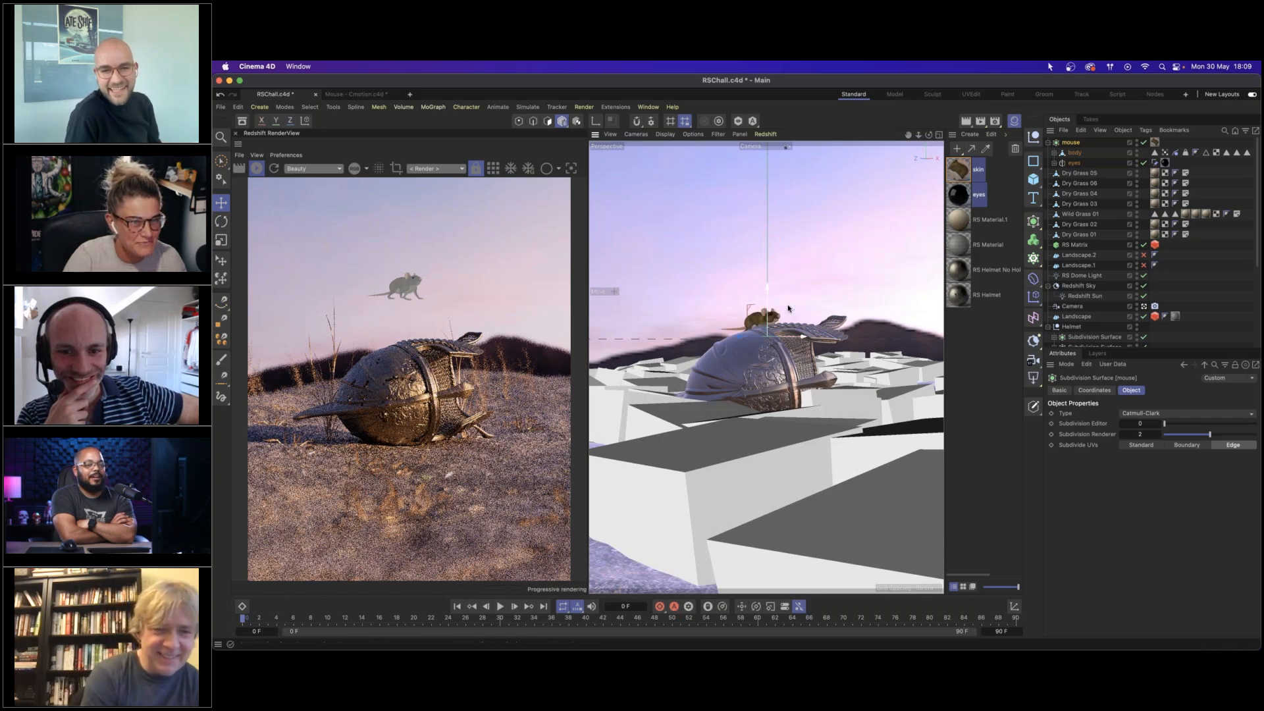
Switch to the four-view layout, bring the mouse closer to the camera and lower it in front of the helmet.
middle_click(876, 366)
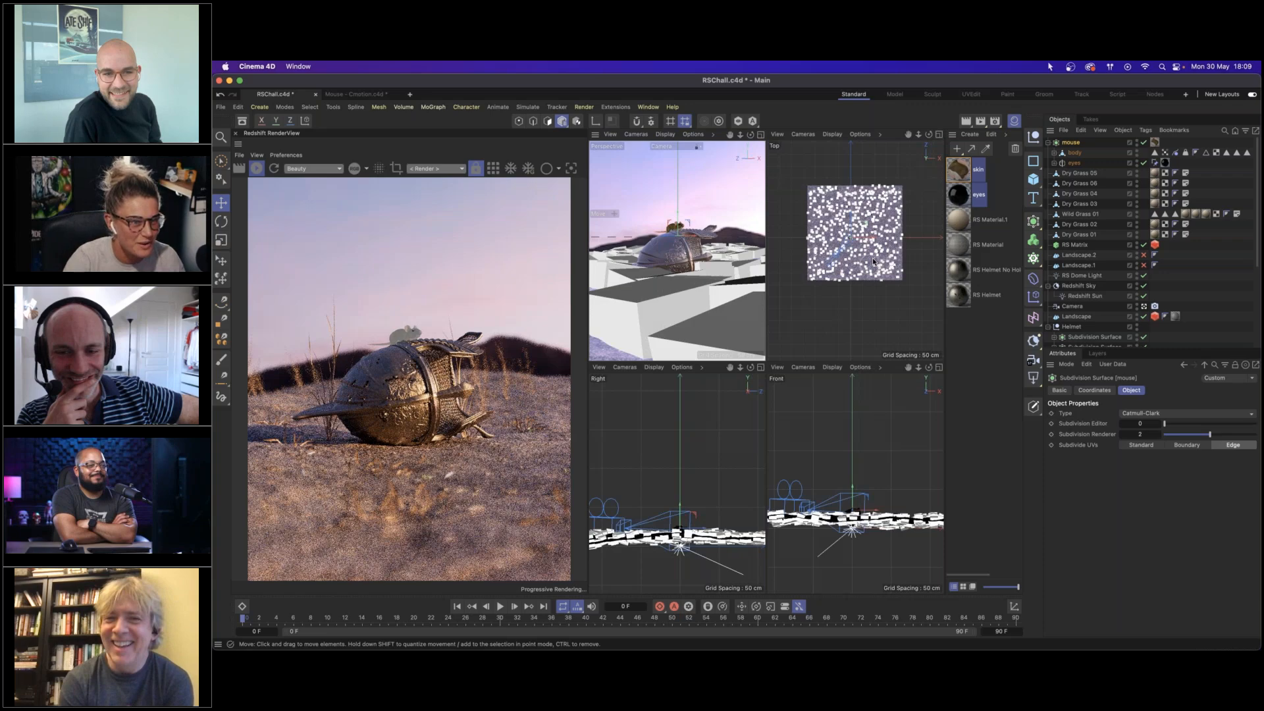
left_click_drag(882, 198, 856, 234)
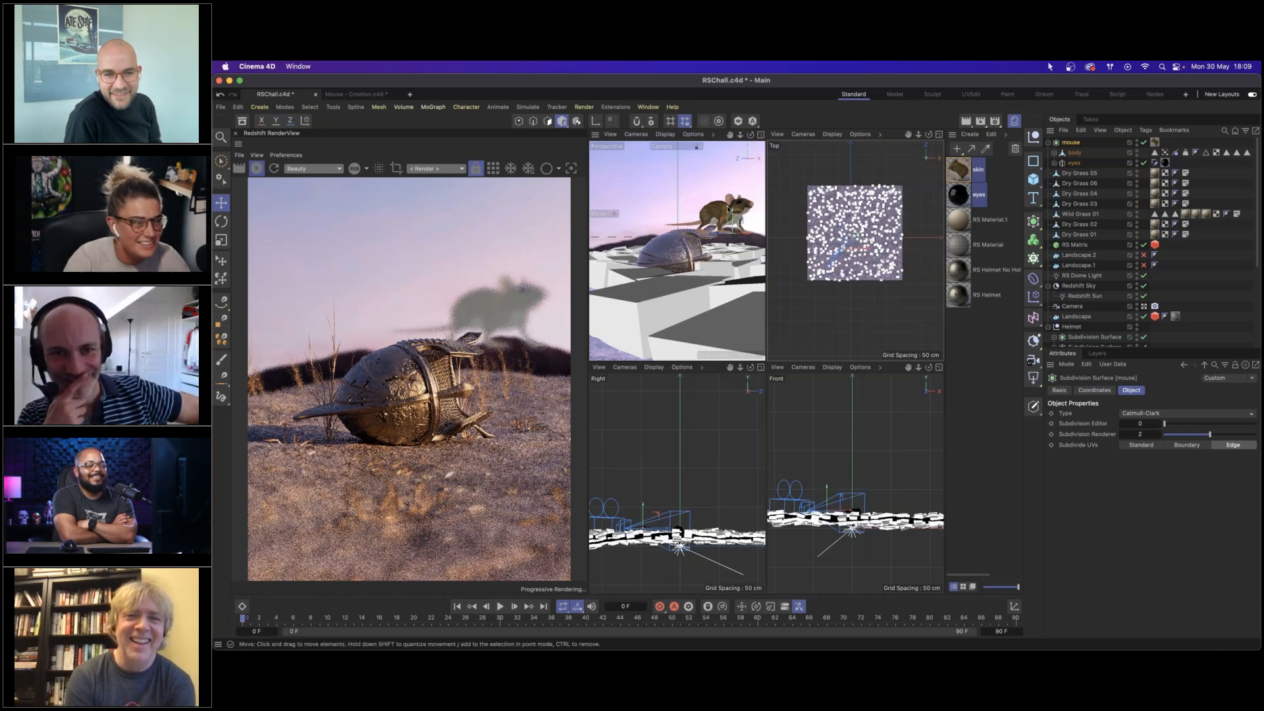
left_click_drag(739, 222, 728, 305)
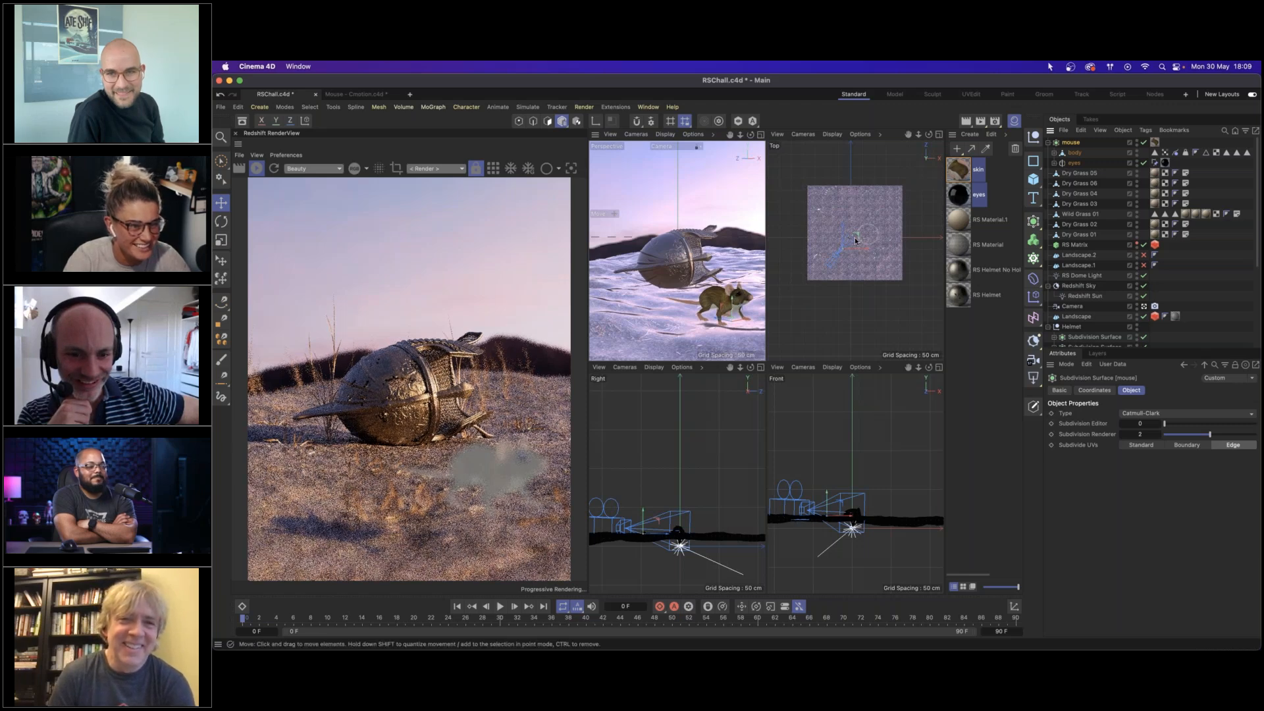
Move the mouse across the ground to the helmet's opening, positioning it in the top view.
right_click_drag(844, 243, 956, 227, "alt")
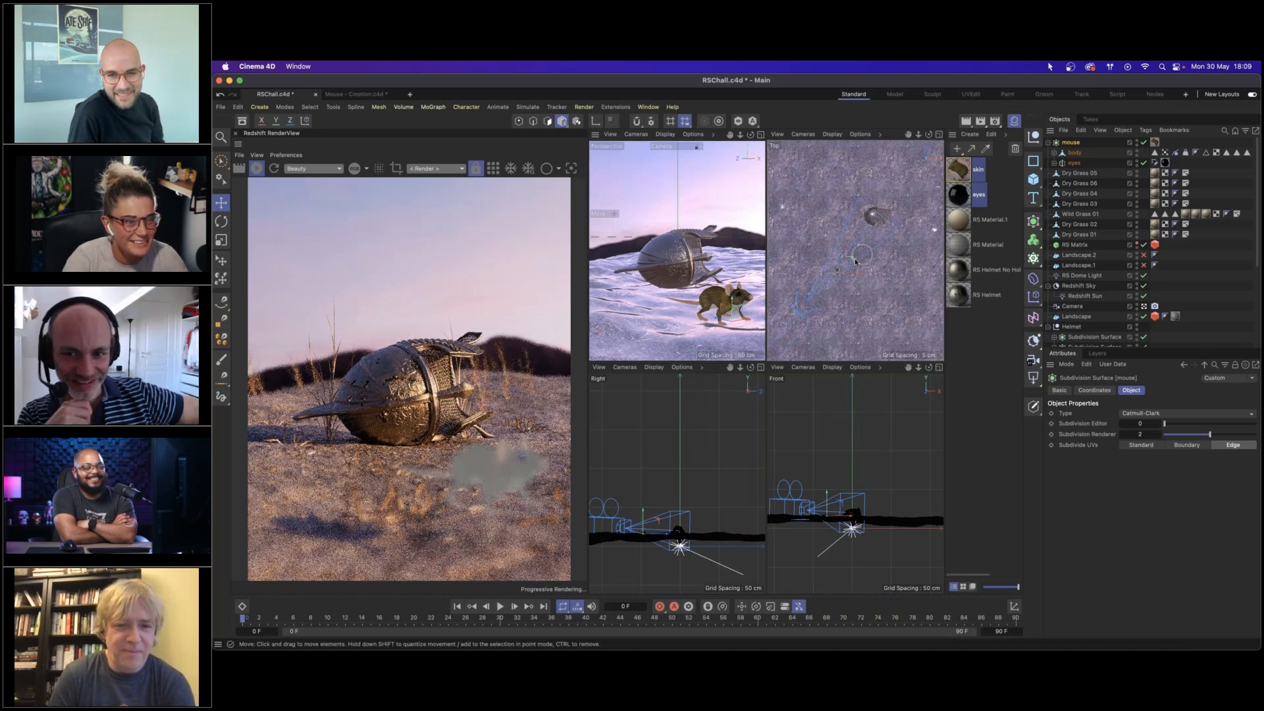
left_click_drag(839, 275, 879, 230)
right_click_drag(880, 230, 946, 214, "alt")
middle_click_drag(707, 483, 710, 432, "alt")
middle_click_drag(875, 537, 877, 505, "alt")
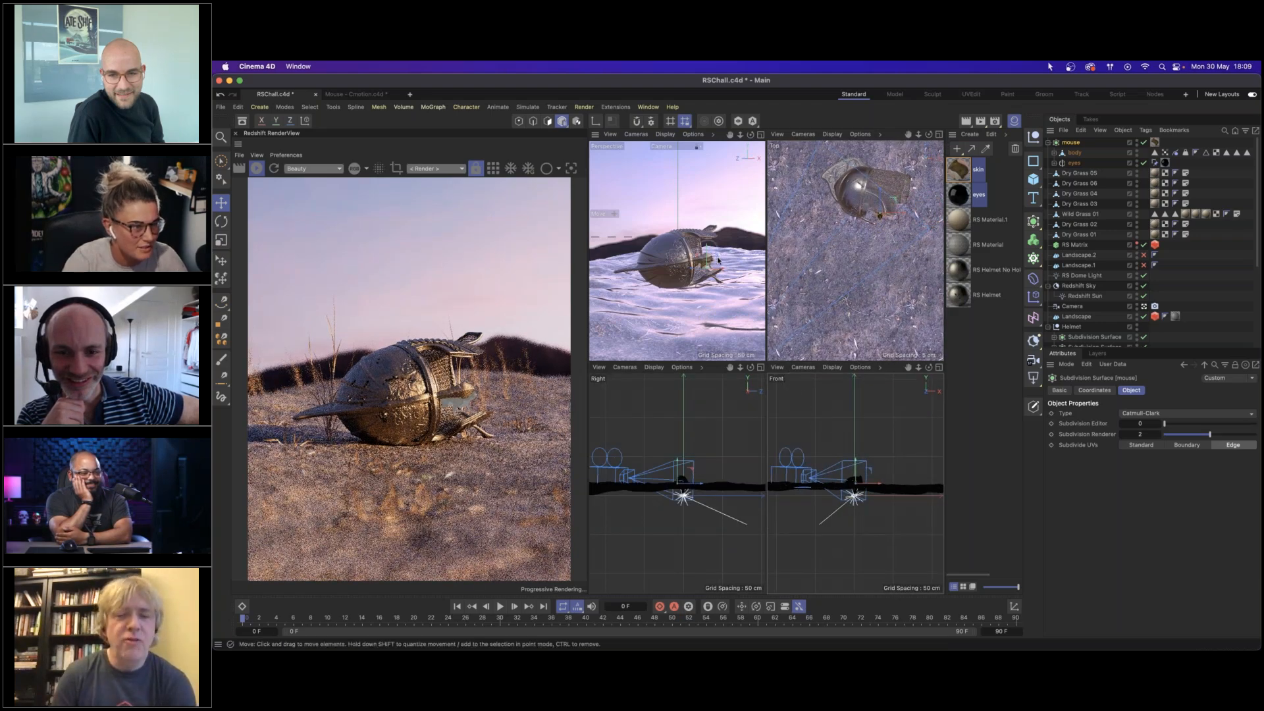
Bring the mouse out slightly in front of the helmet's opening and rotate it on the ground.
left_click_drag(707, 251, 707, 267)
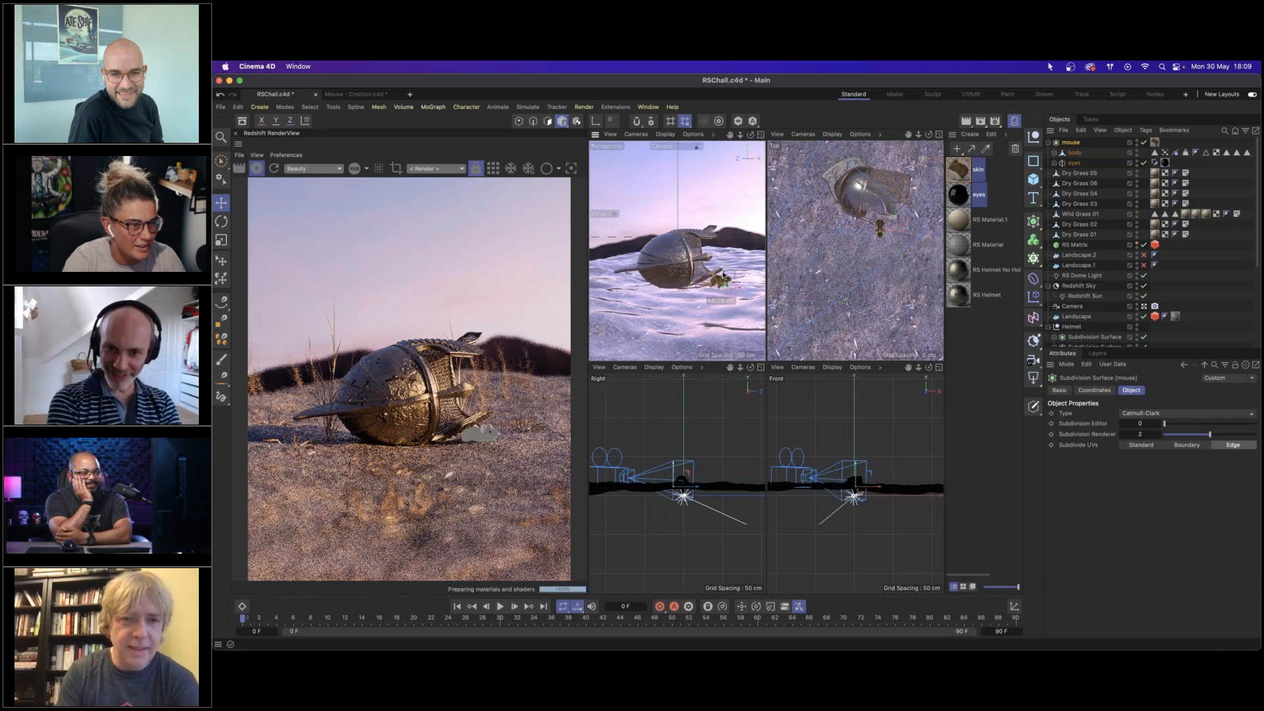
key("r")
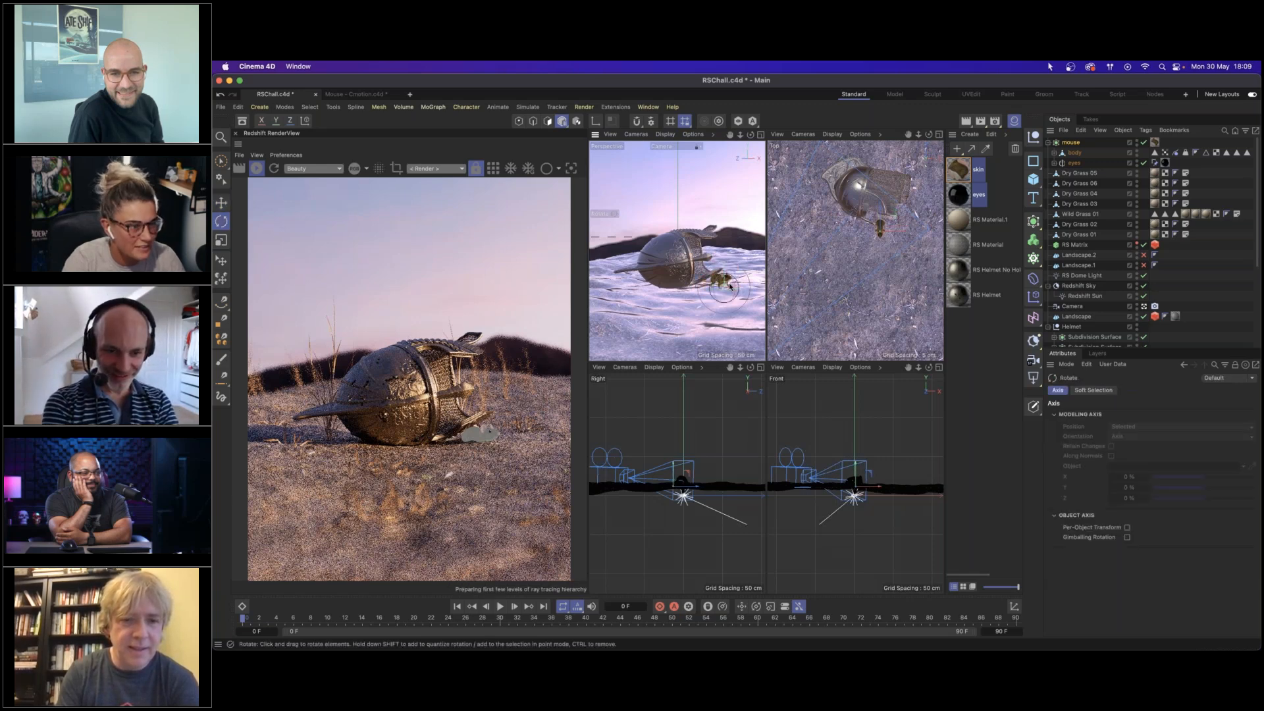
left_click_drag(716, 292, 710, 290)
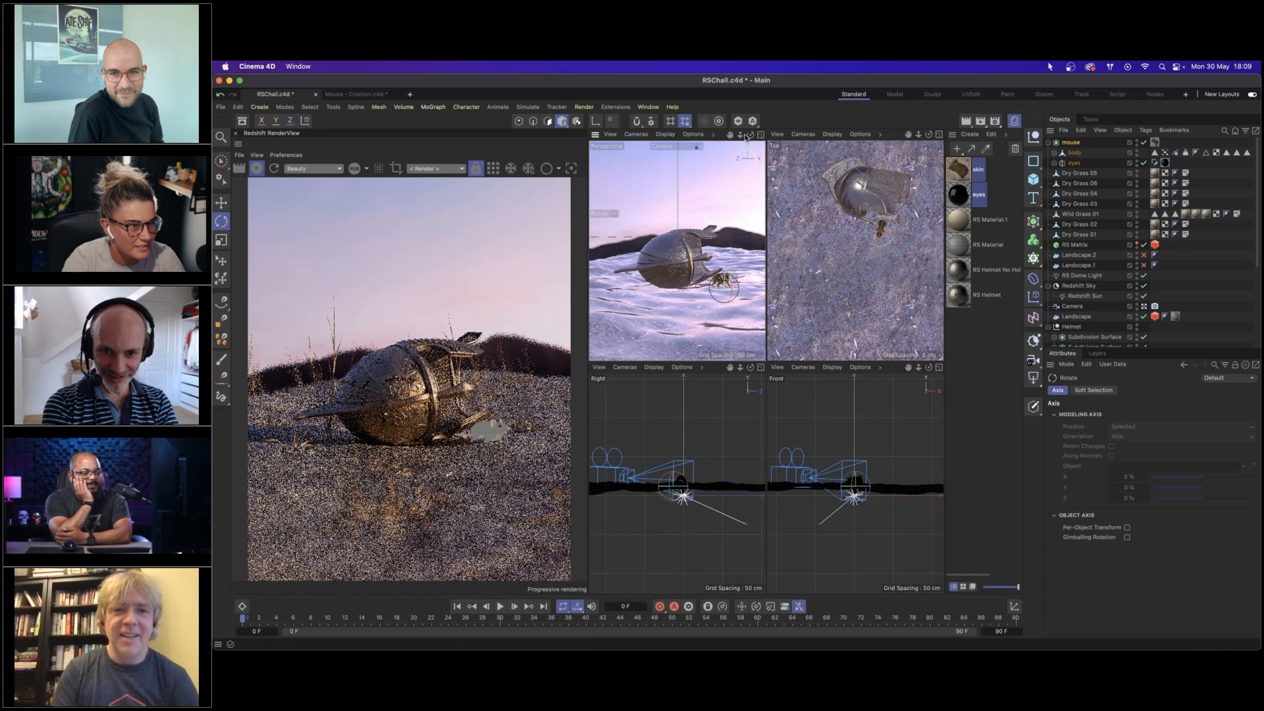
Check the mouse's skin material and try to convert it to a Redshift material.
left_click(960, 170)
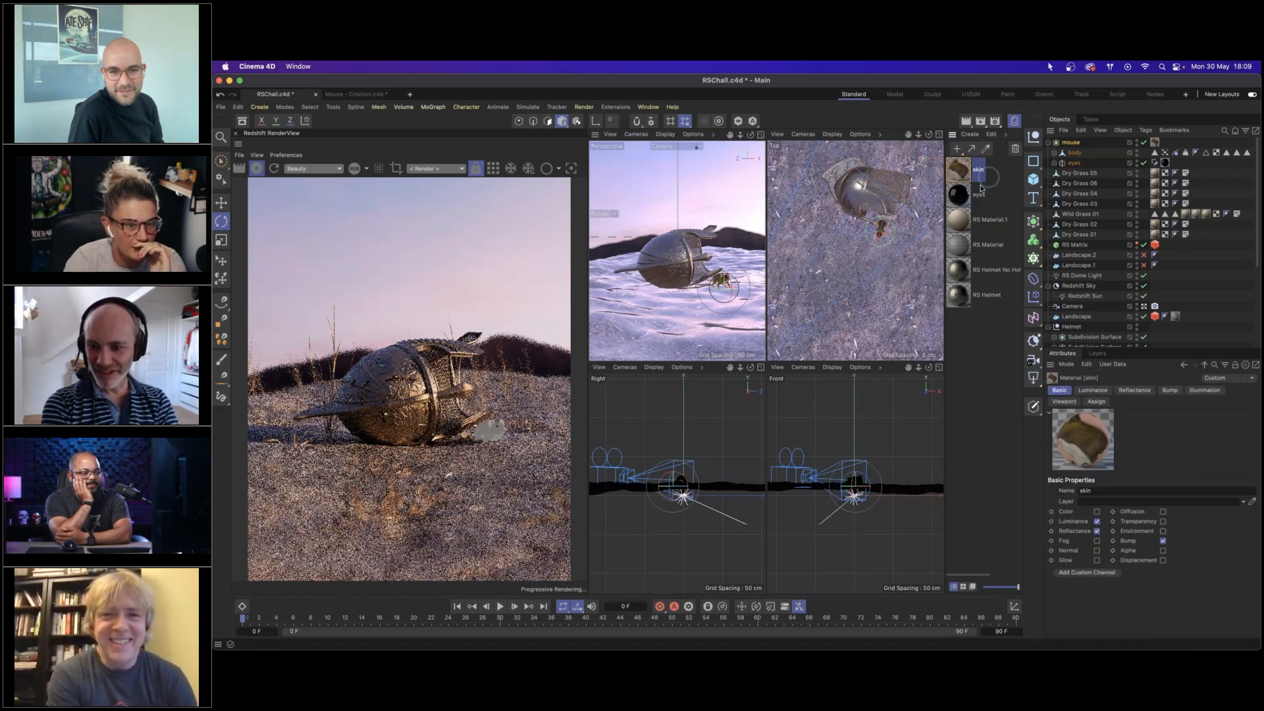
double_click(962, 171)
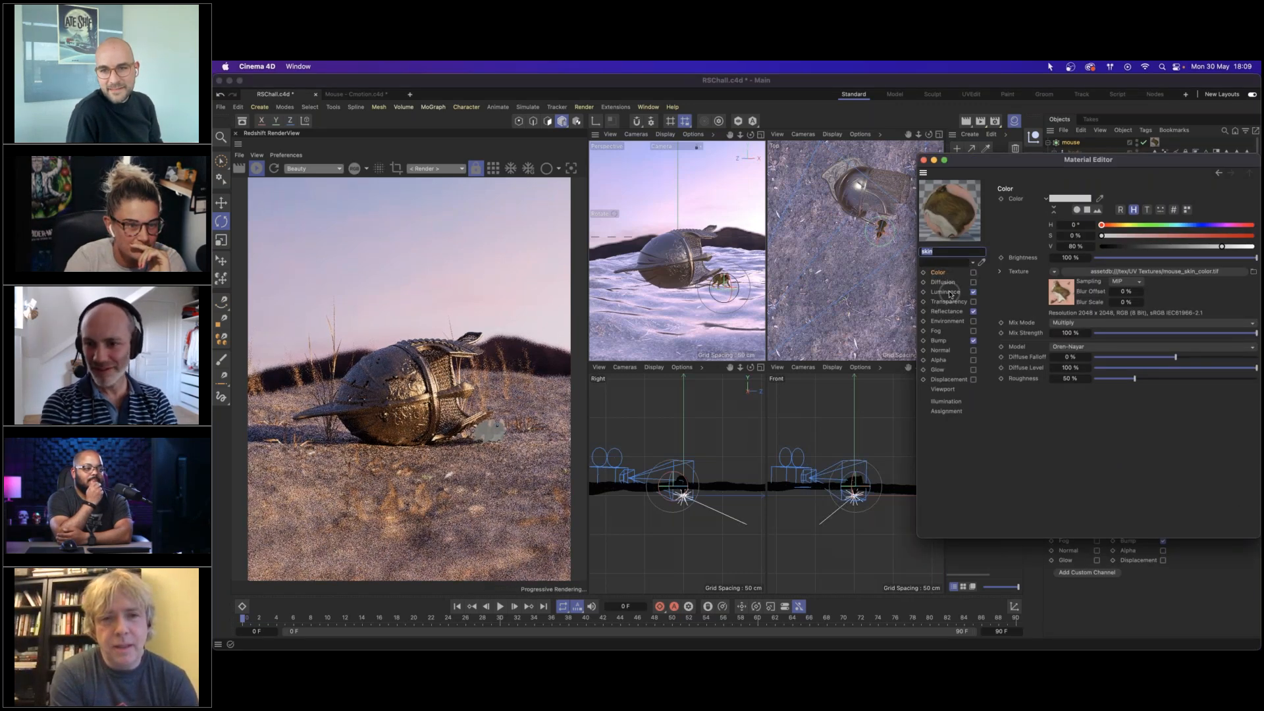
left_click(923, 160)
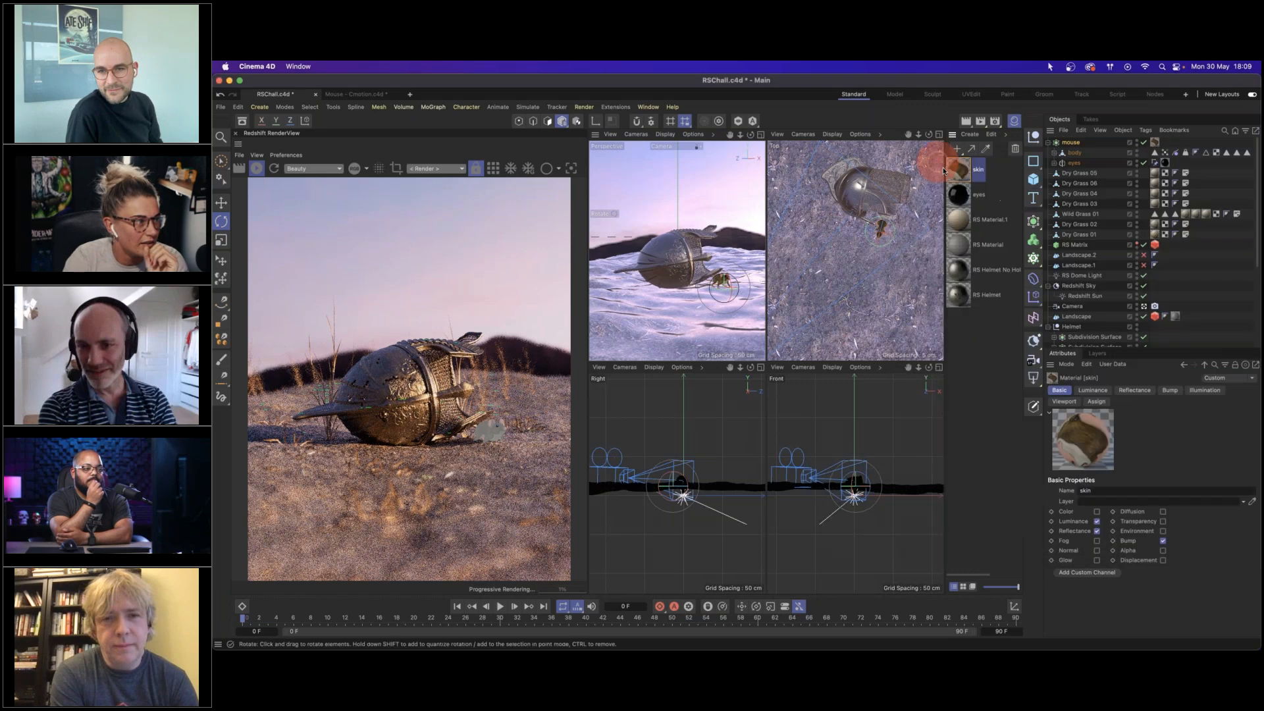
left_click(1005, 134)
mouse_move(1027, 176)
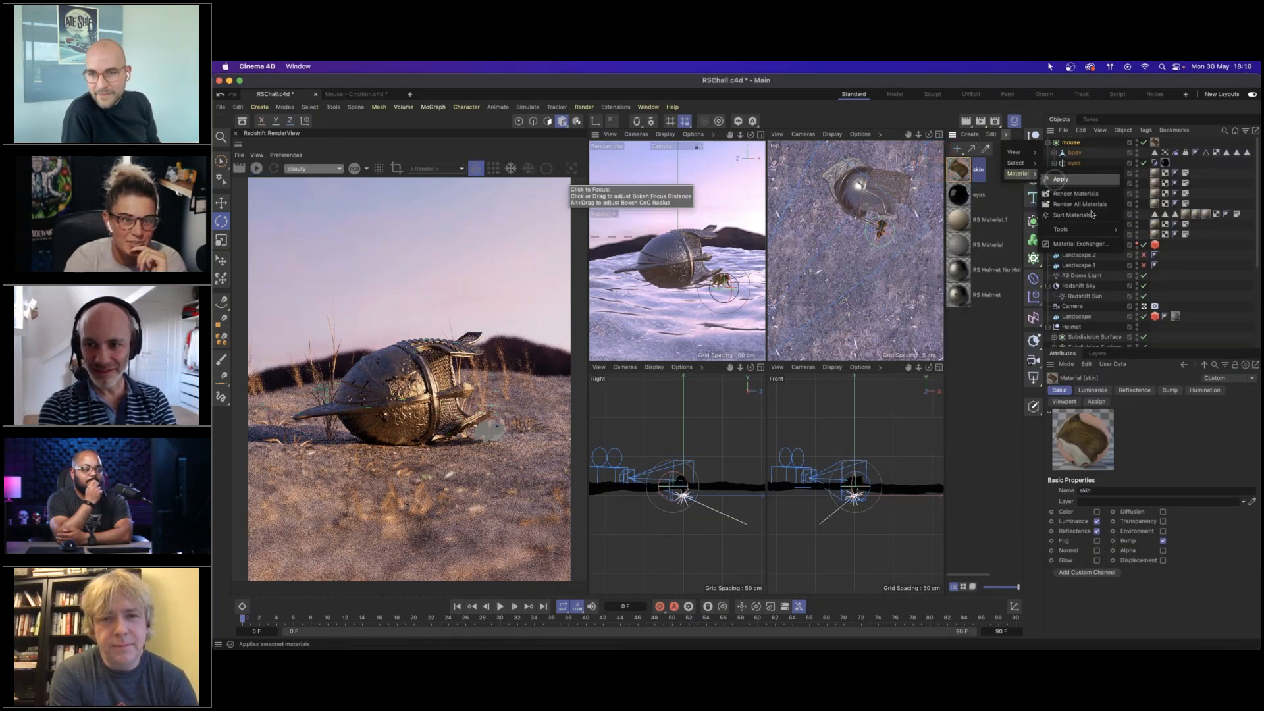
mouse_move(1079, 229)
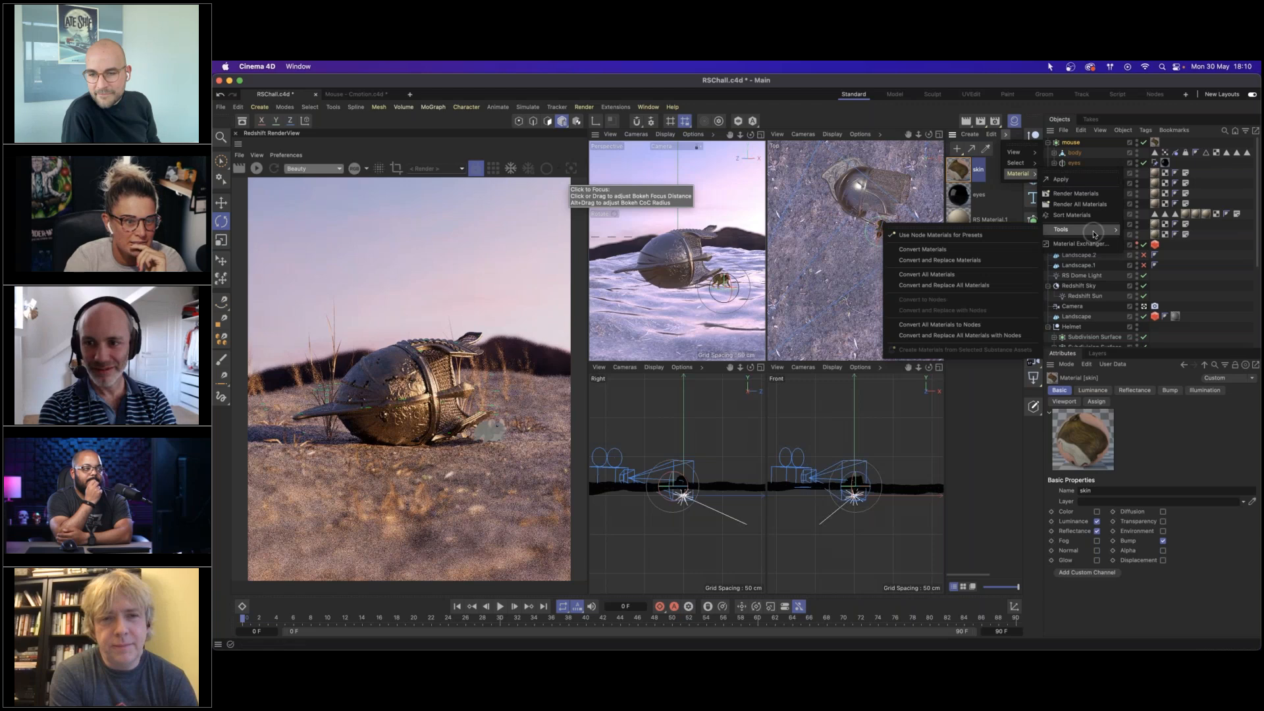
left_click(952, 248)
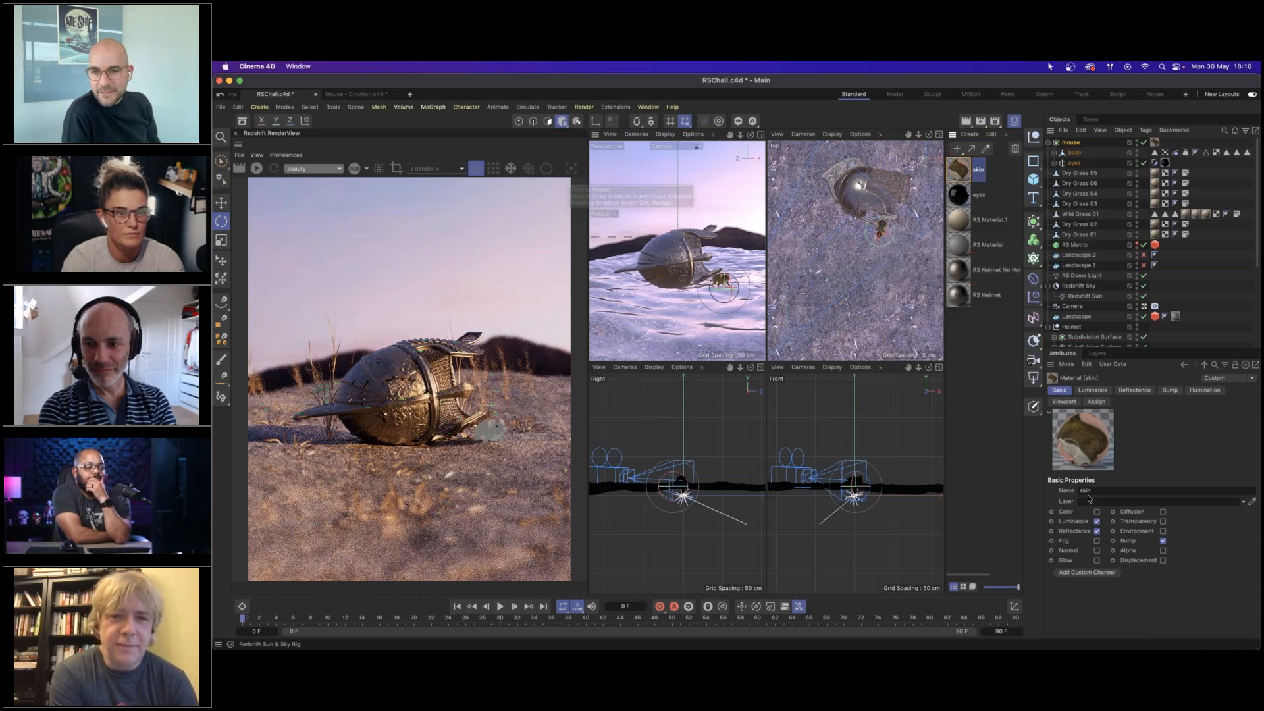
In the mouse's skin material, copy the Luminance layer shader, enable the Color channel and disable Luminance.
left_click(961, 175)
double_click(961, 174)
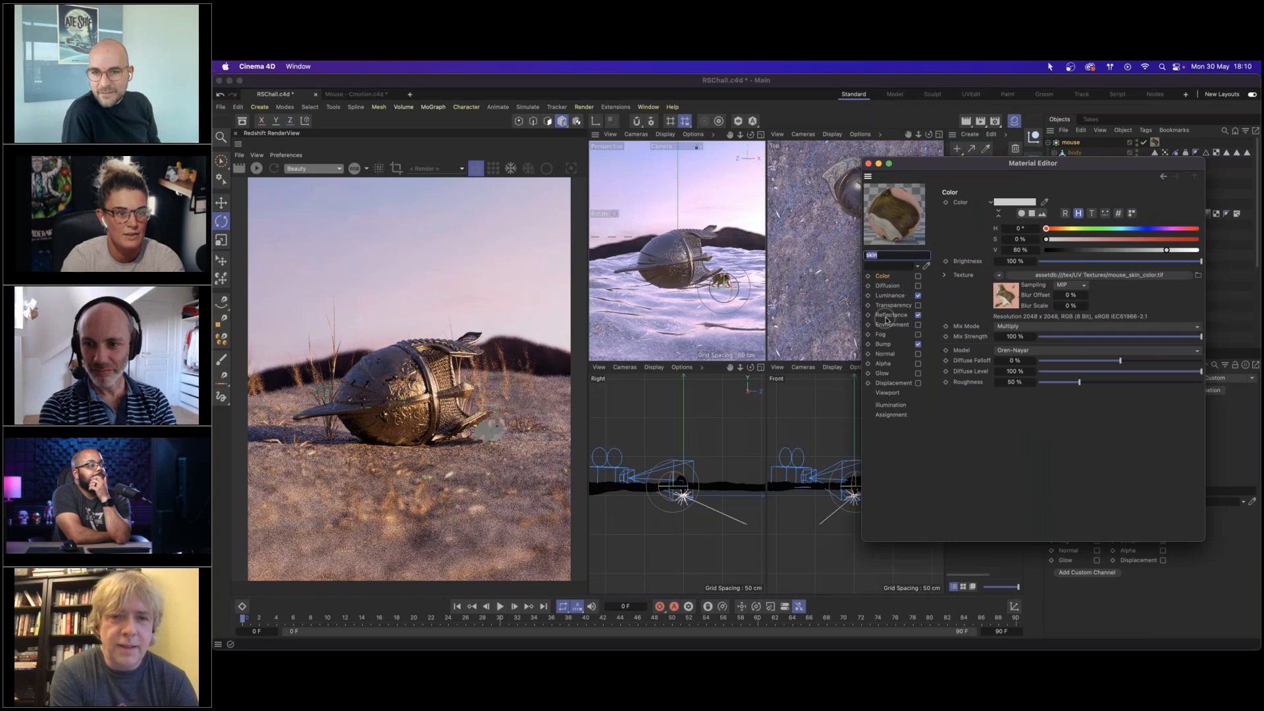
left_click(890, 316)
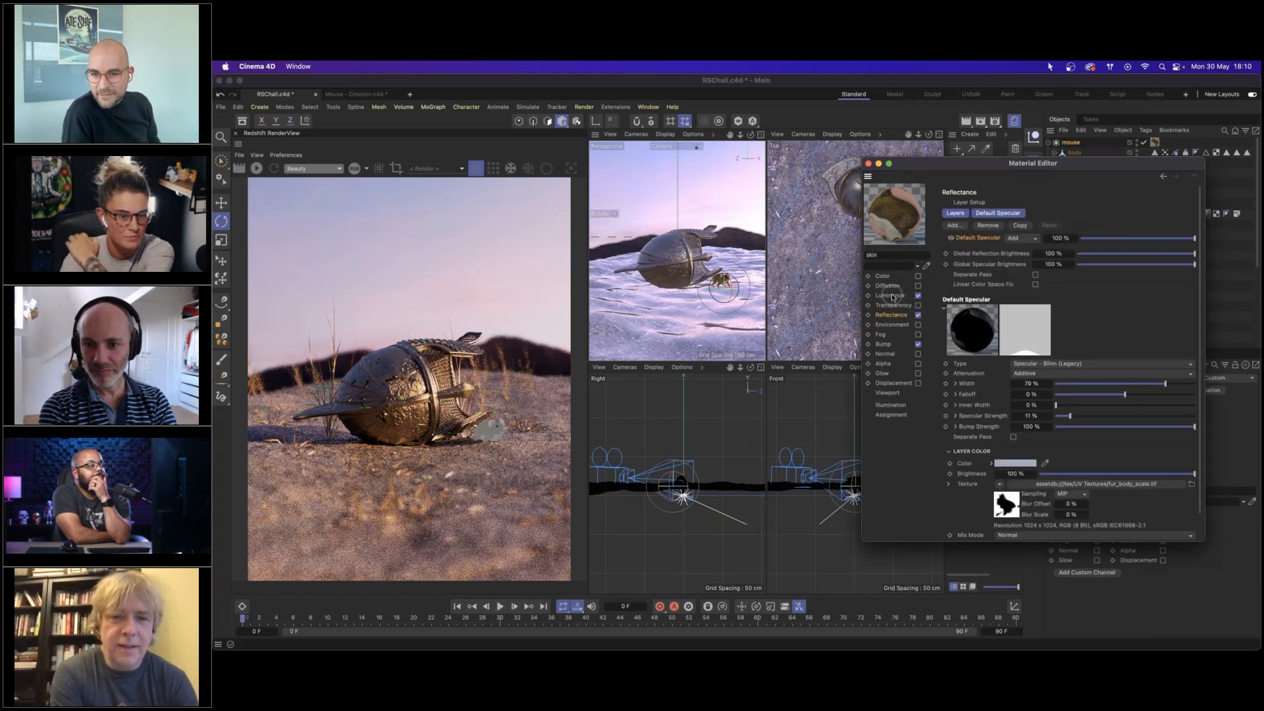
scroll(981, 488, "down", 1)
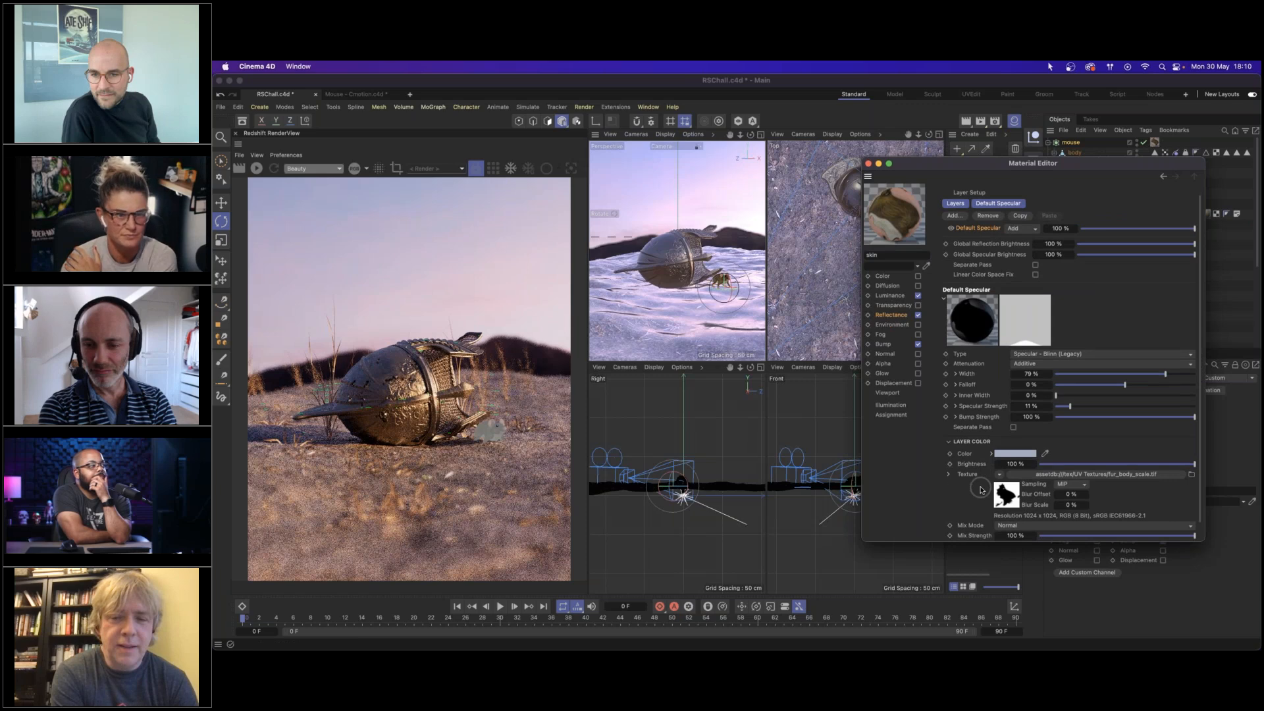
scroll(981, 489, "down", 2)
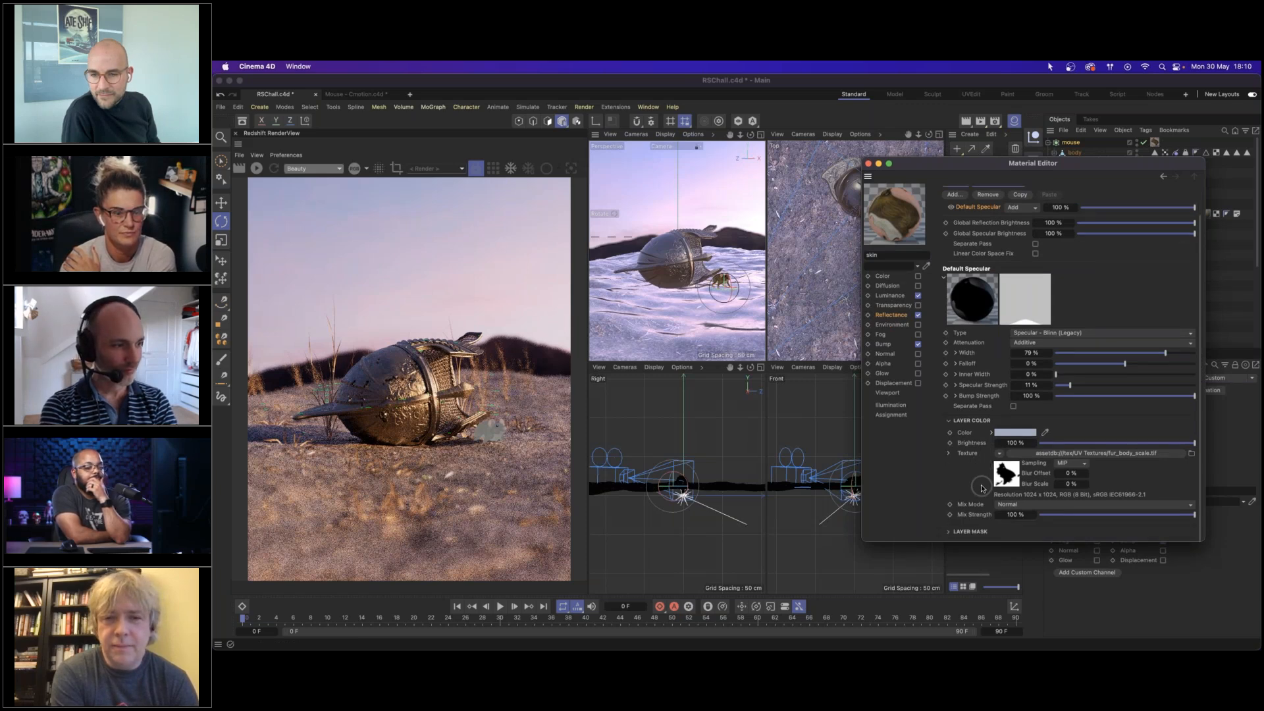
left_click(892, 297)
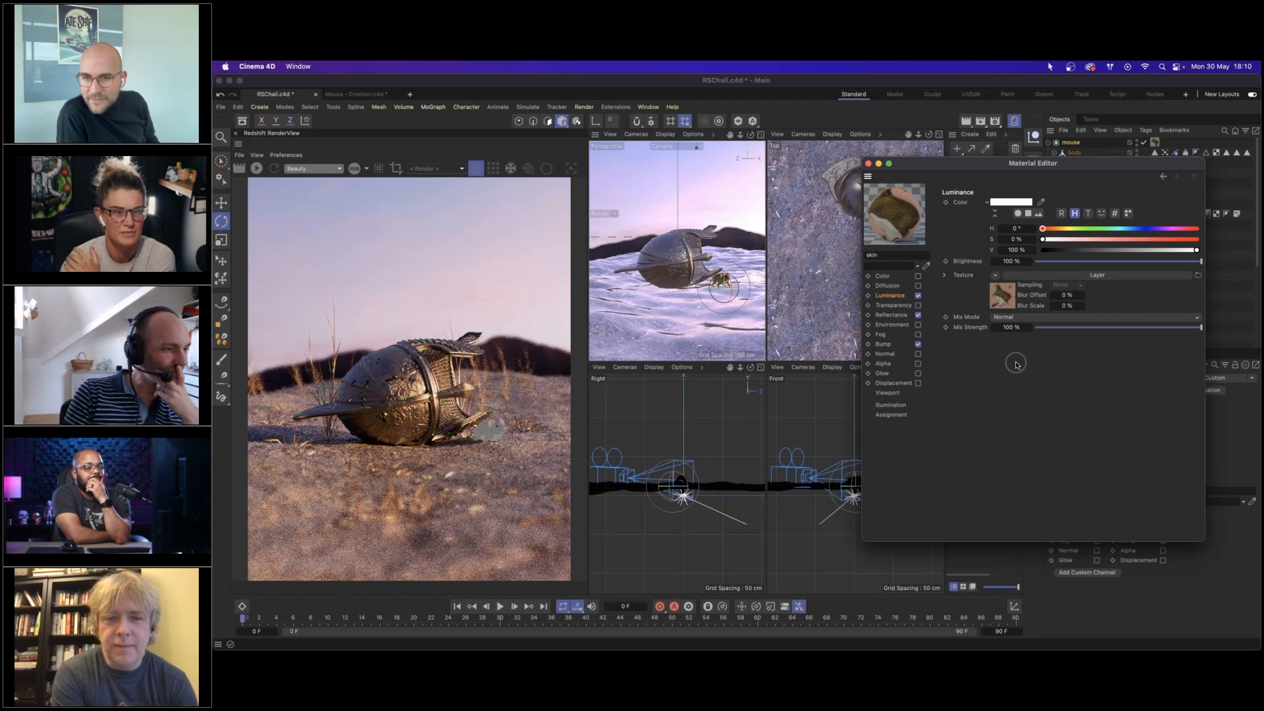
left_click(995, 275)
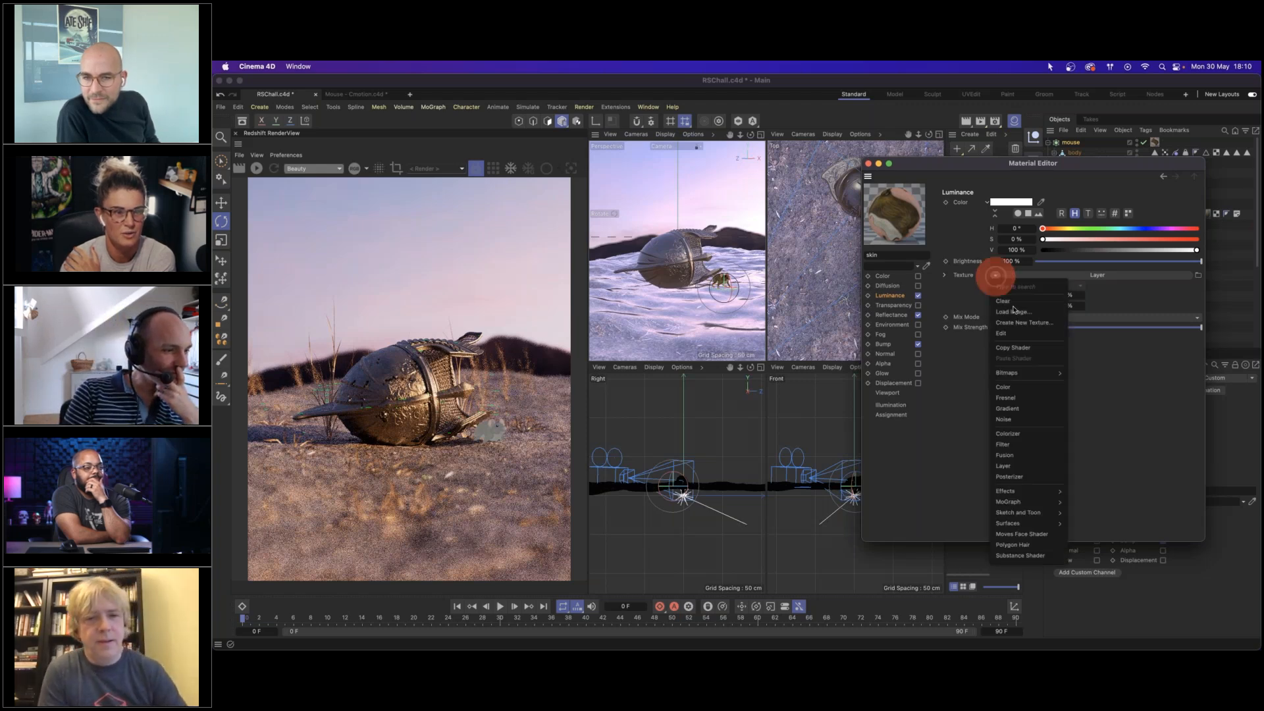
left_click(1019, 347)
left_click(917, 276)
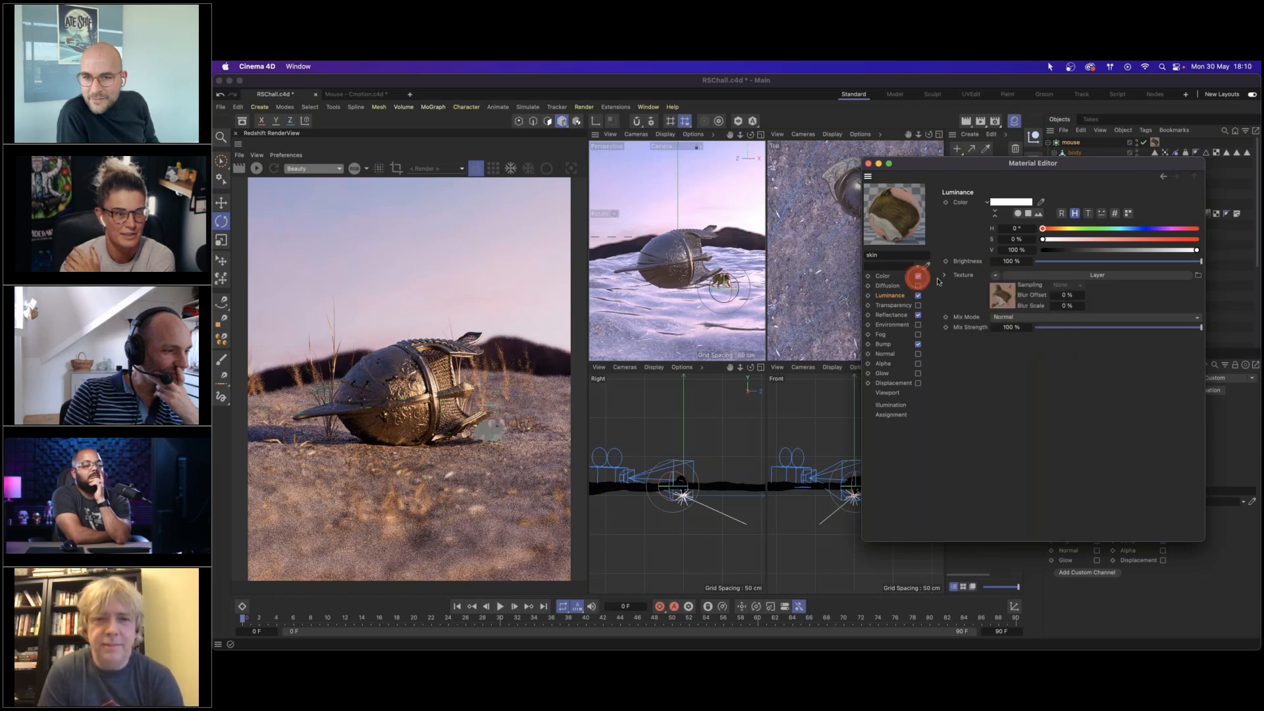
left_click(999, 275)
left_click(1019, 357)
left_click(917, 295)
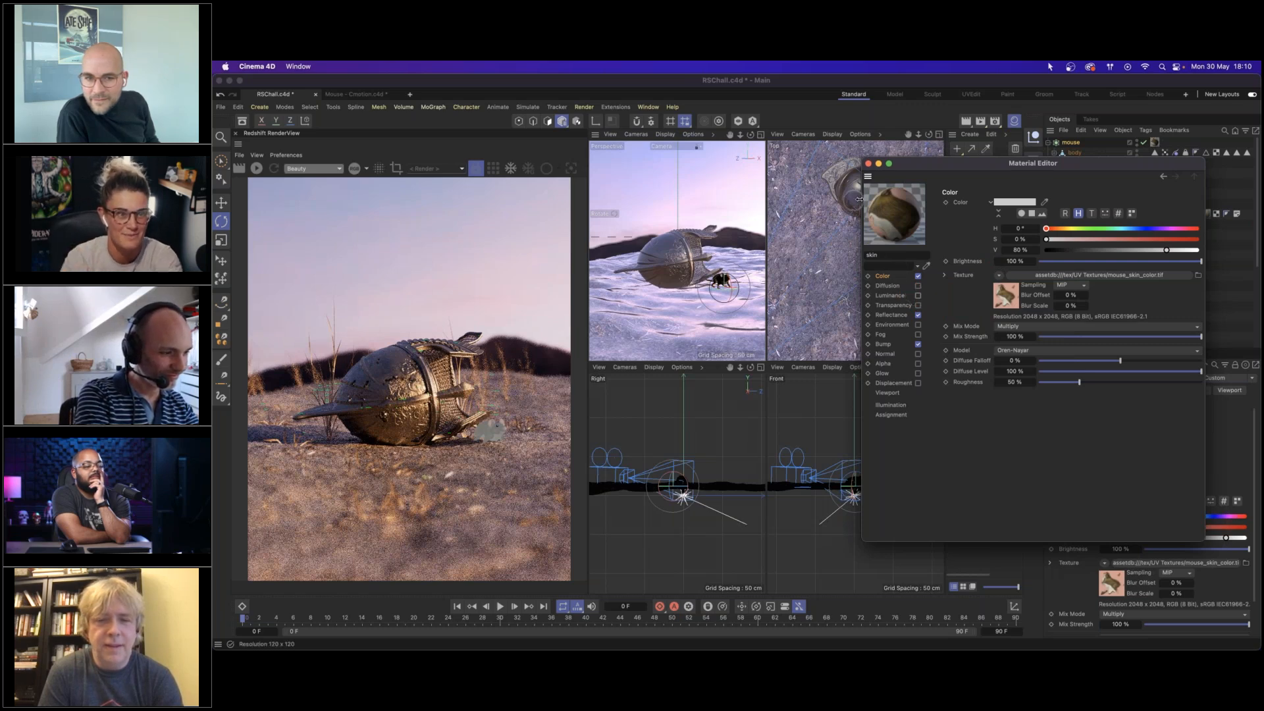
left_click(868, 164)
Convert the skin material to Redshift in place of the original and restart the live render preview.
left_click(1003, 135)
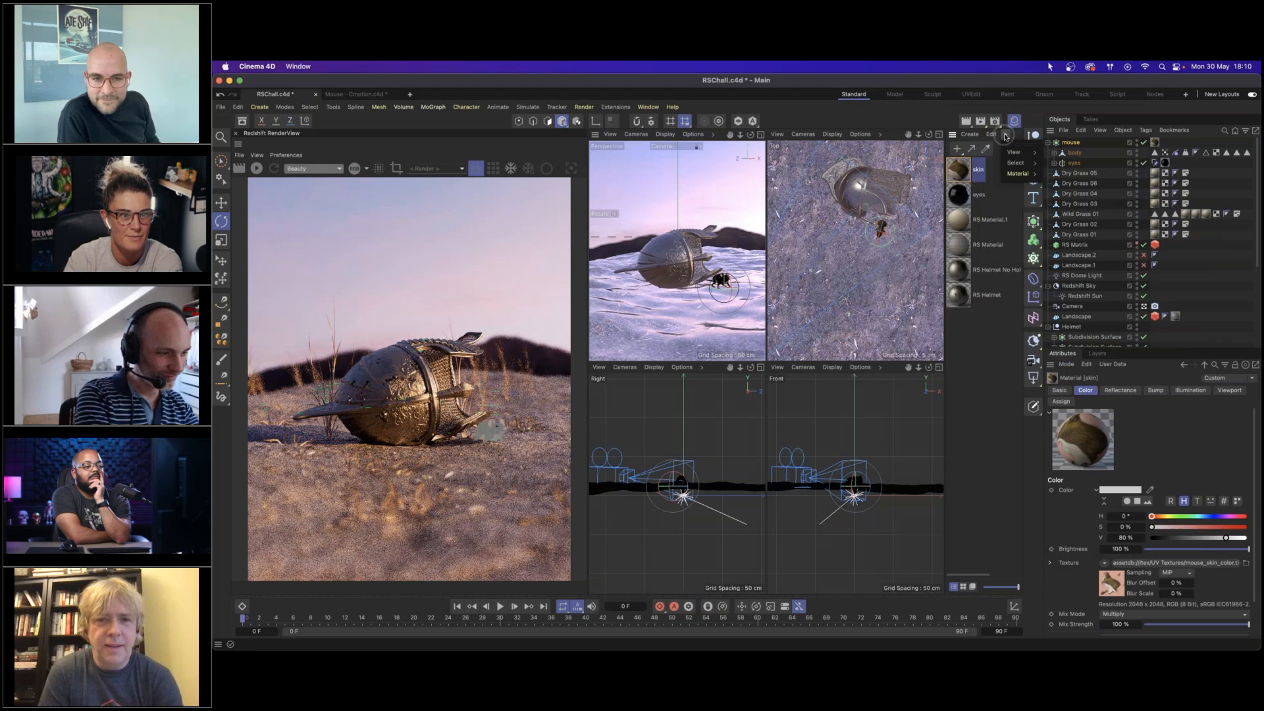
mouse_move(1080, 229)
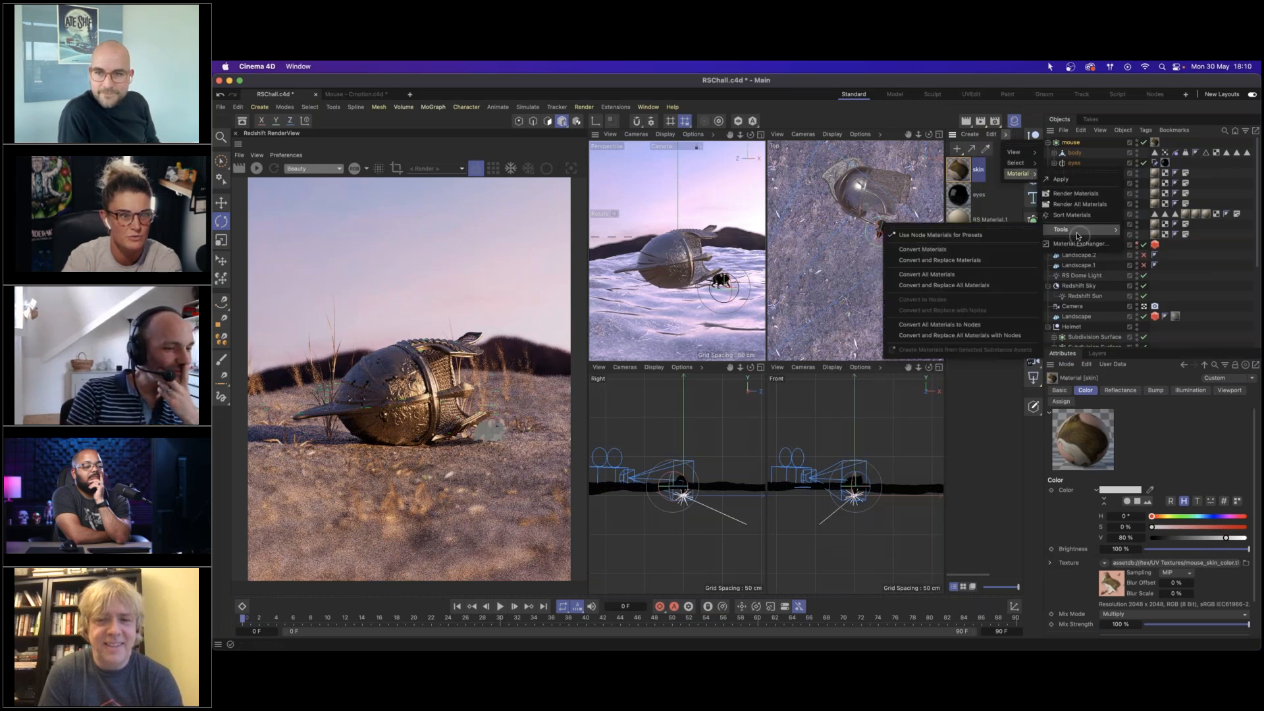
left_click(967, 250)
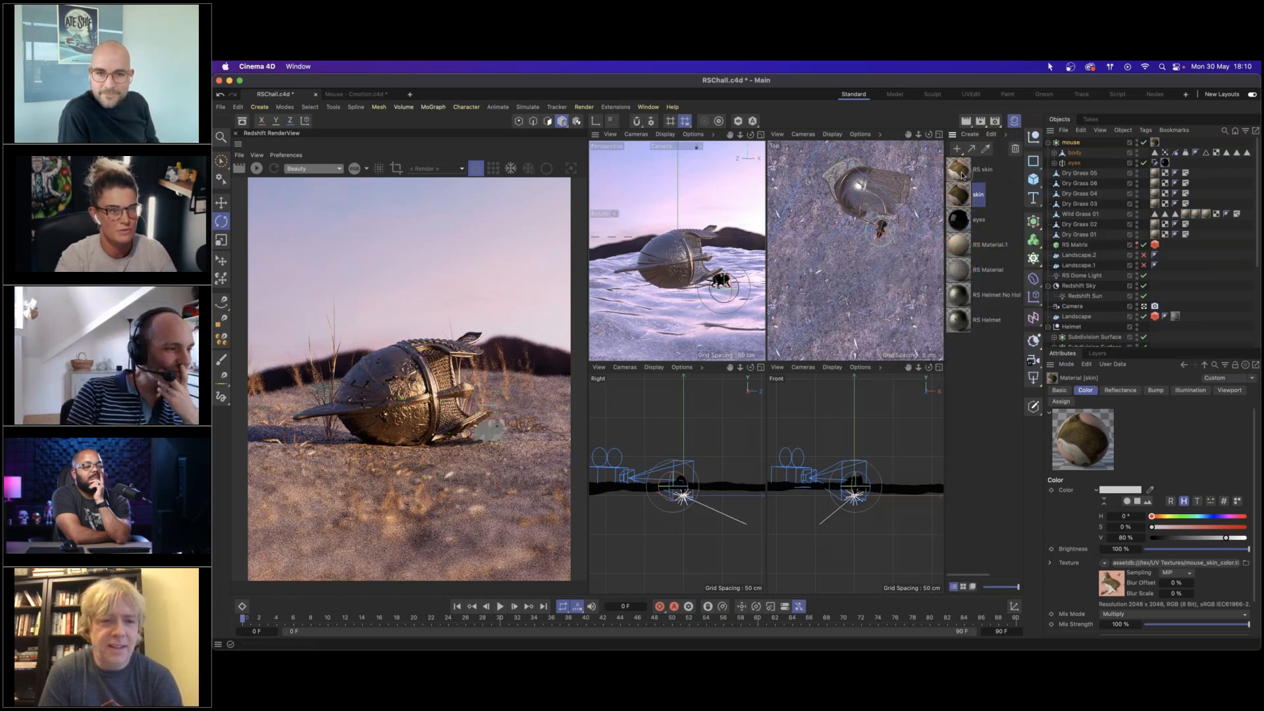
left_click(963, 195)
key("Delete")
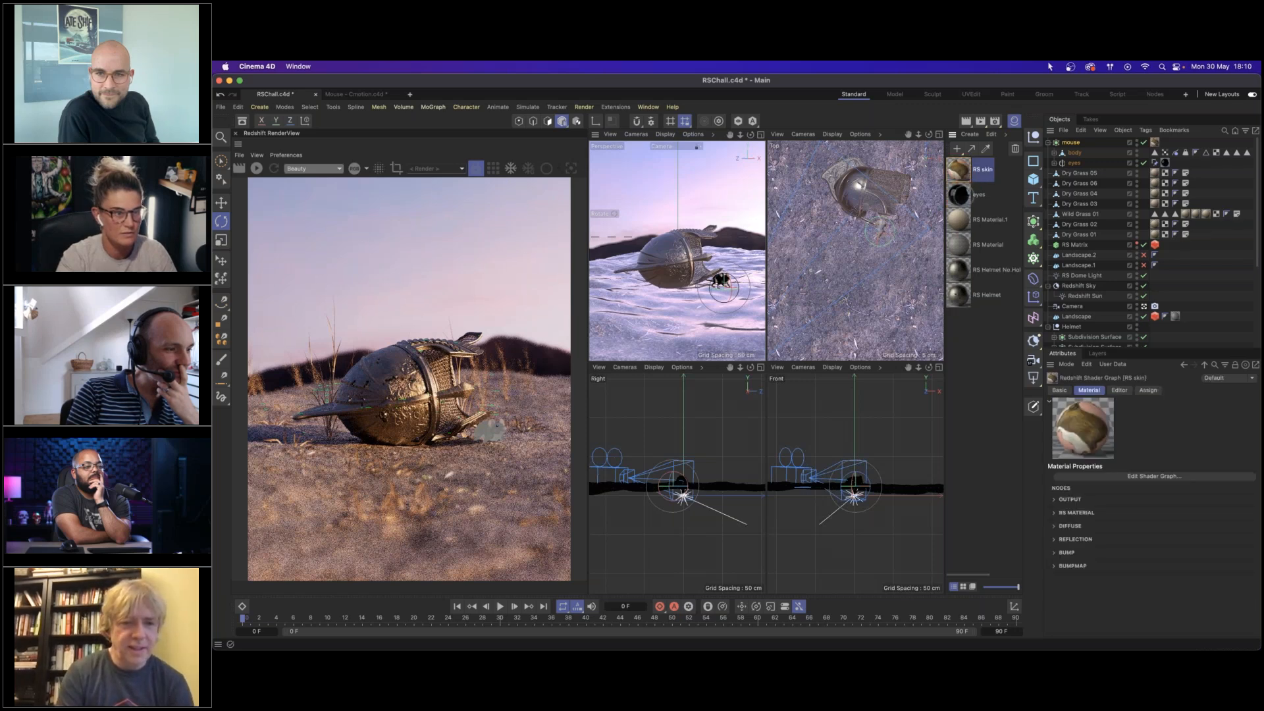
left_click(259, 169)
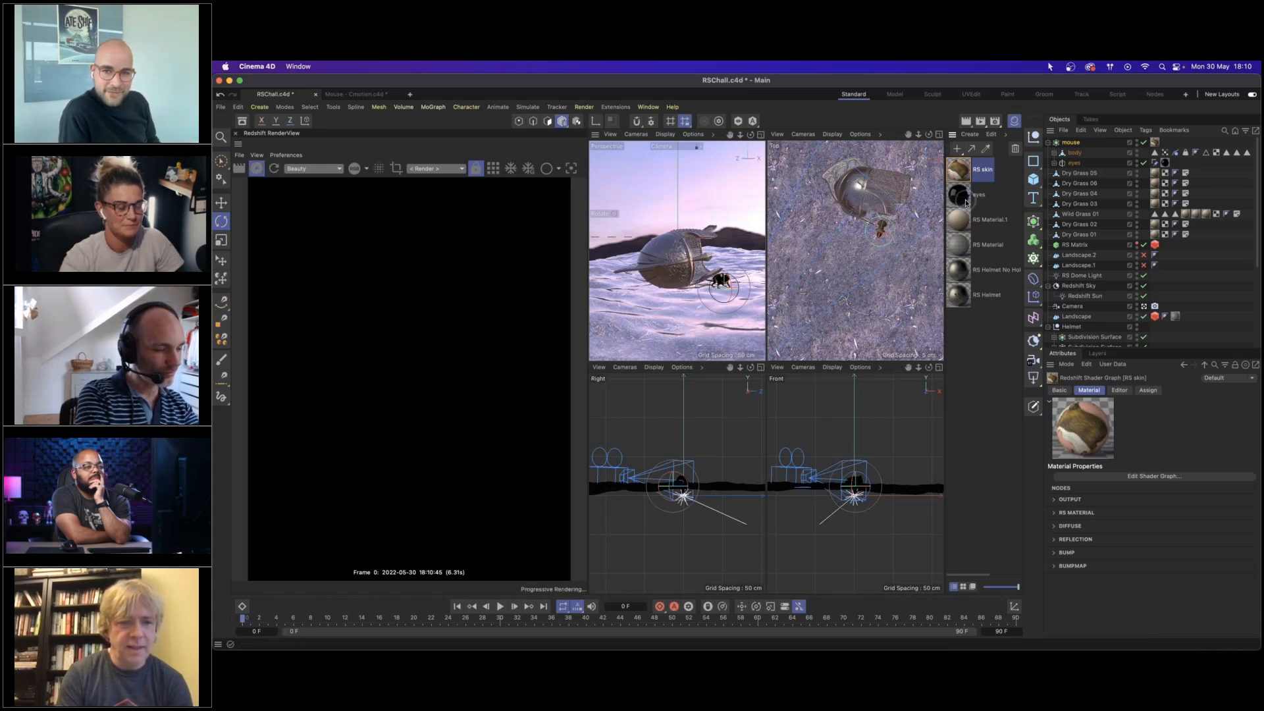
Create a Redshift material with a black diffuse color and name it RS eyes.
left_click(990, 358)
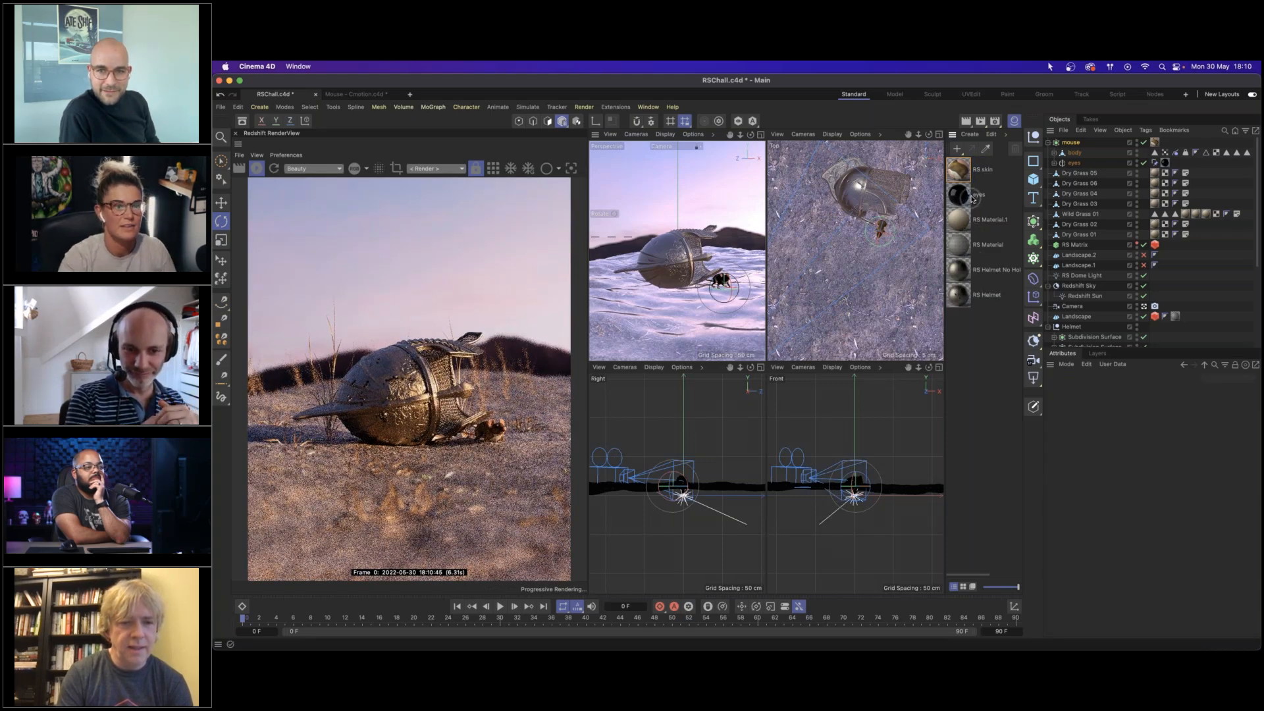
left_click(969, 134)
mouse_move(1066, 184)
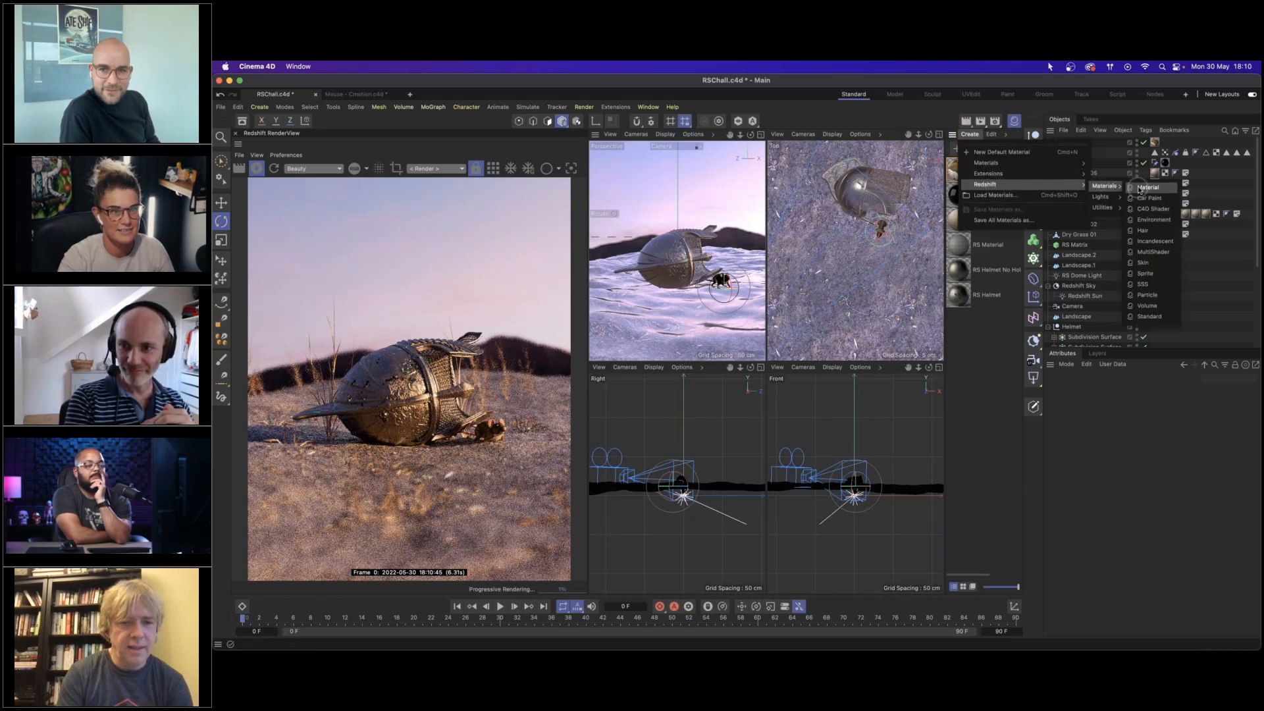
left_click(1149, 188)
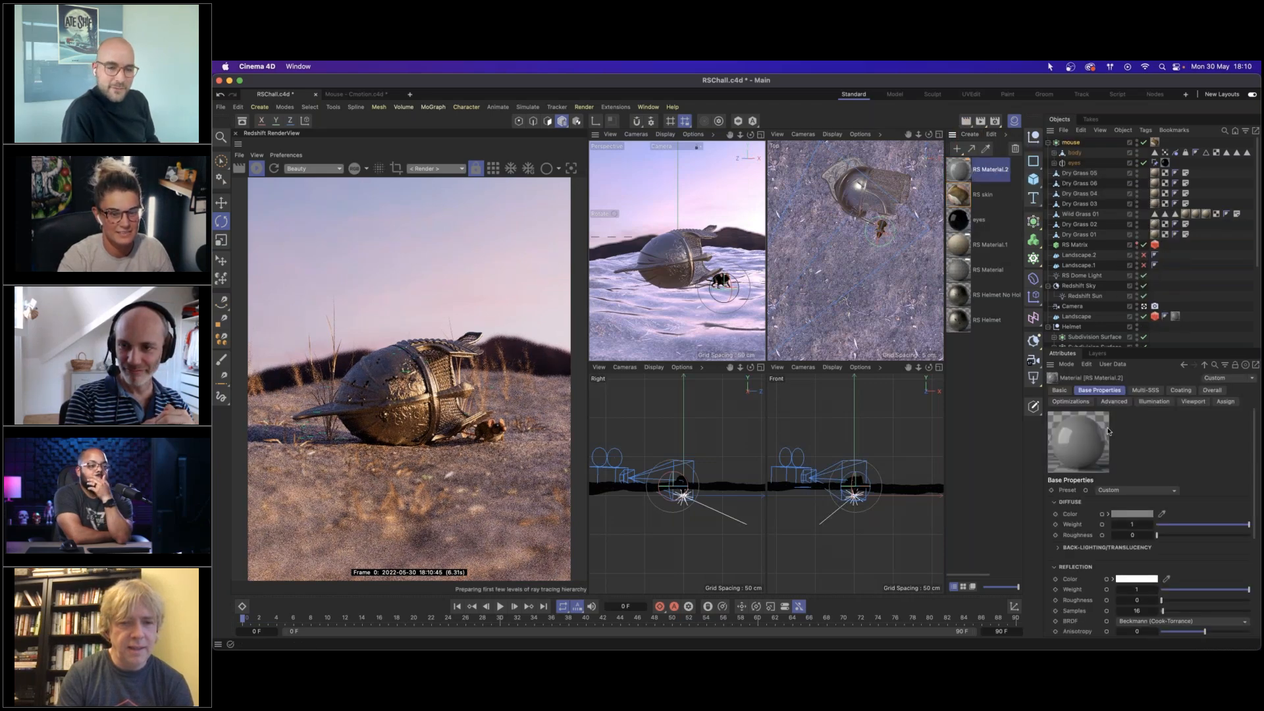
left_click(1131, 514)
left_click_drag(1078, 599, 1075, 633)
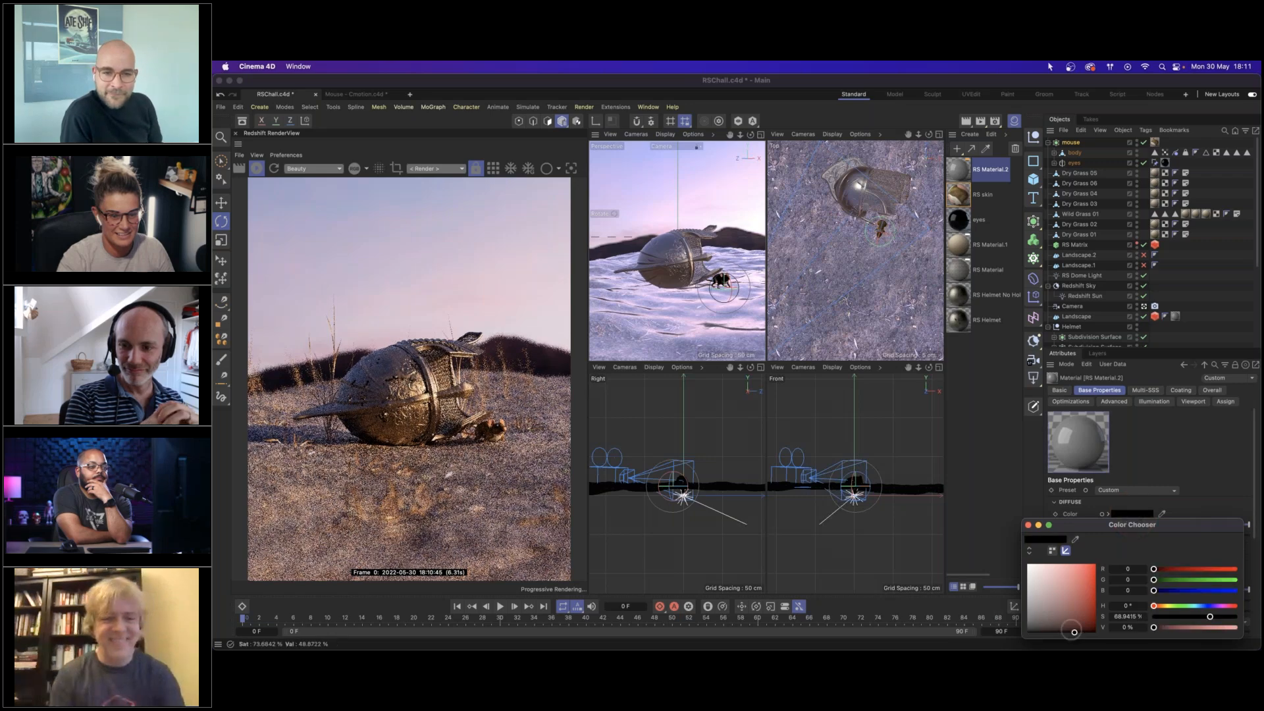
left_click(1028, 524)
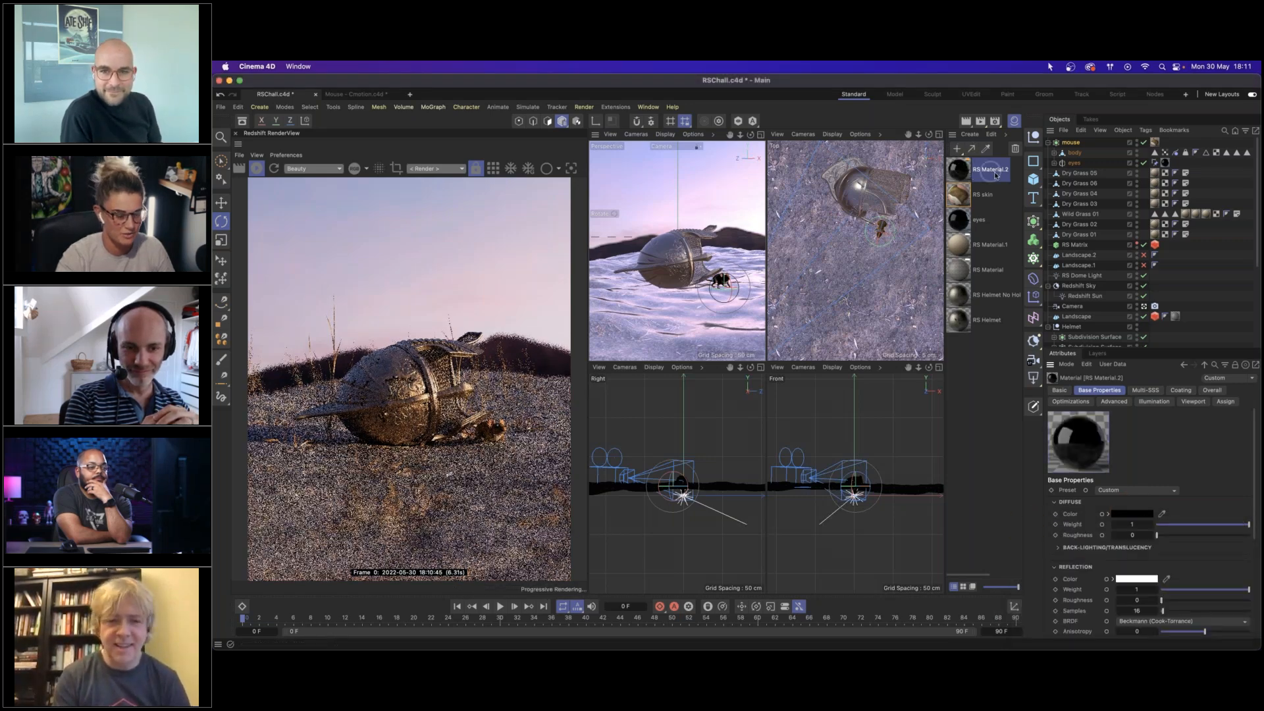
double_click(991, 170)
type("RS eyes")
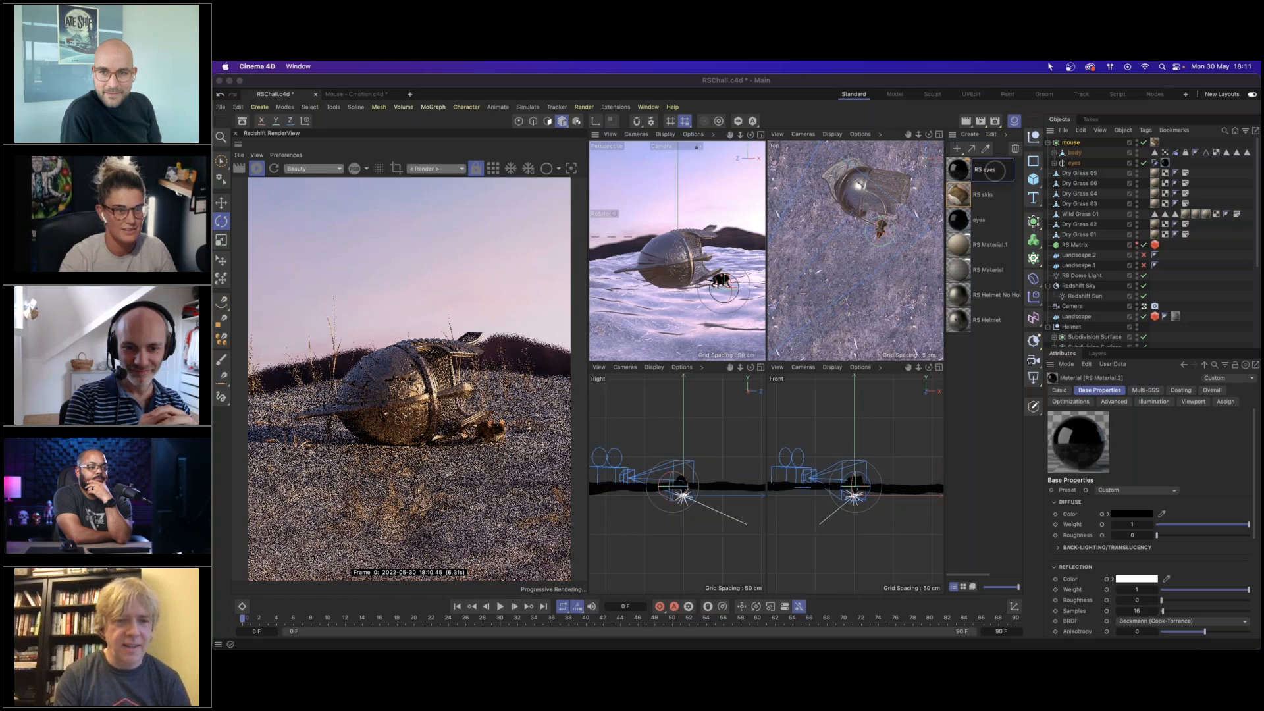
key("Return")
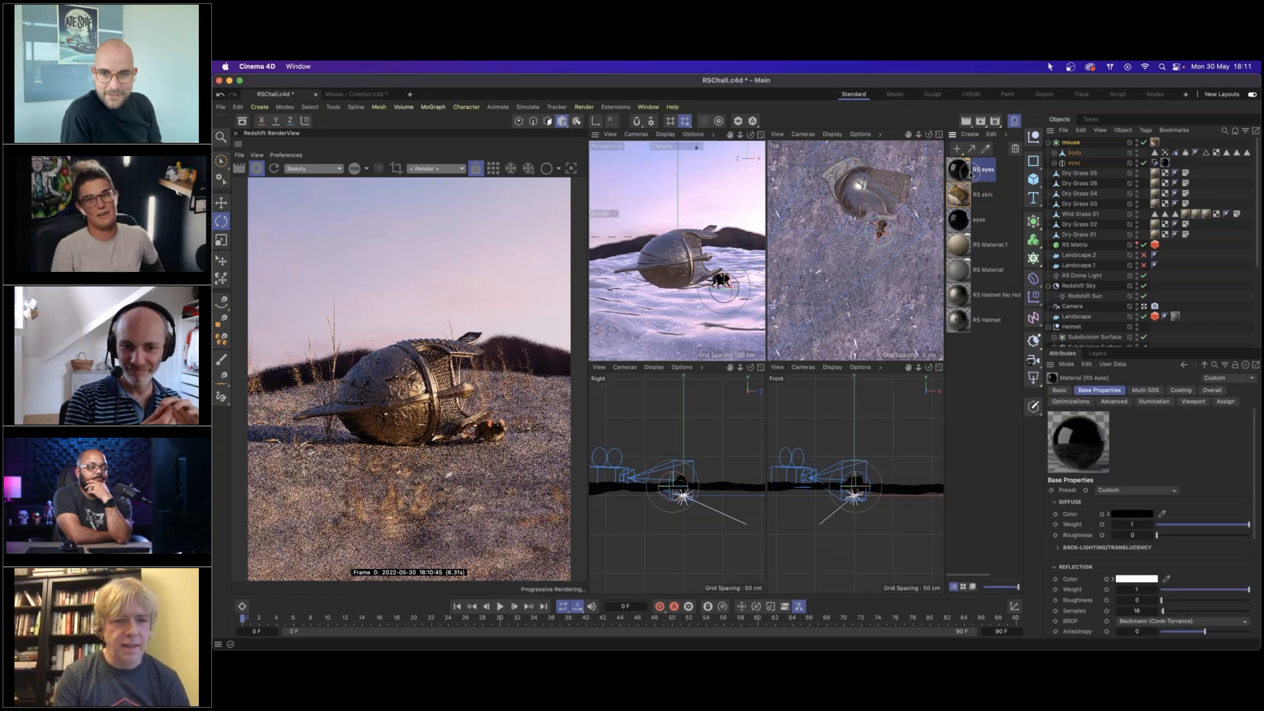
Replace the original eyes material with RS eyes and stop the live render preview.
left_click_drag(963, 174, 971, 224)
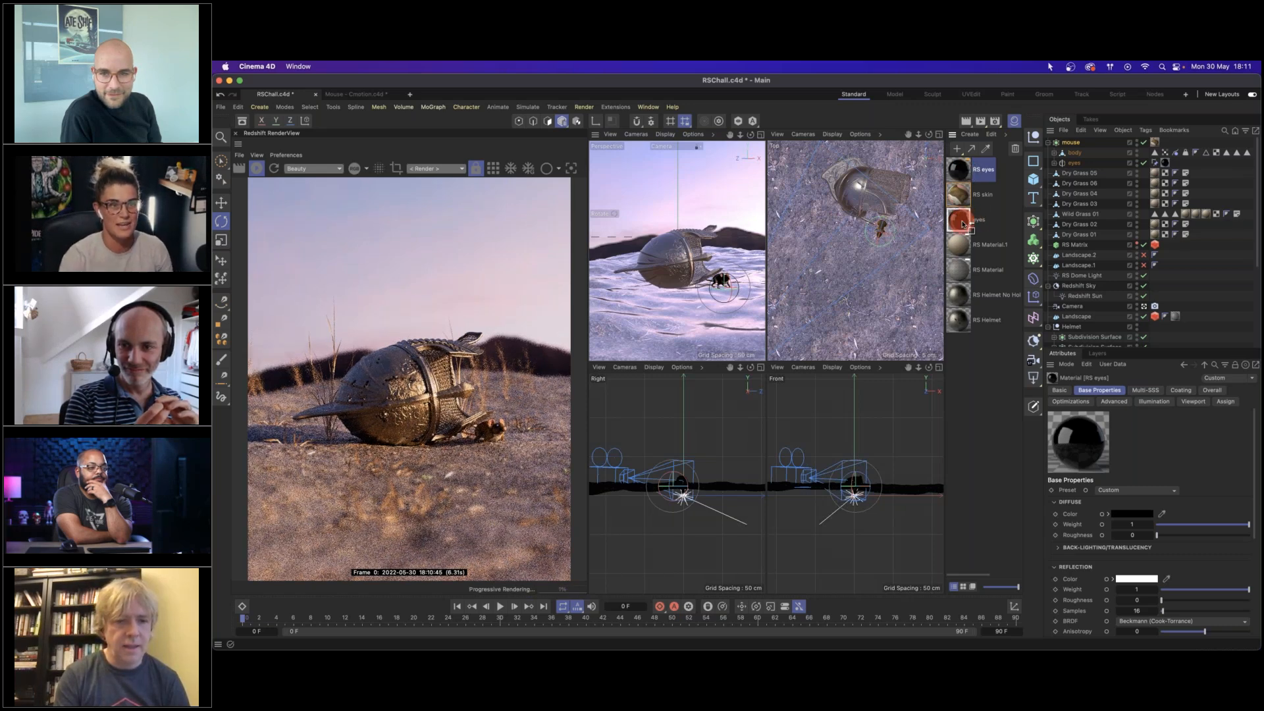
left_click_drag(964, 221, 965, 221)
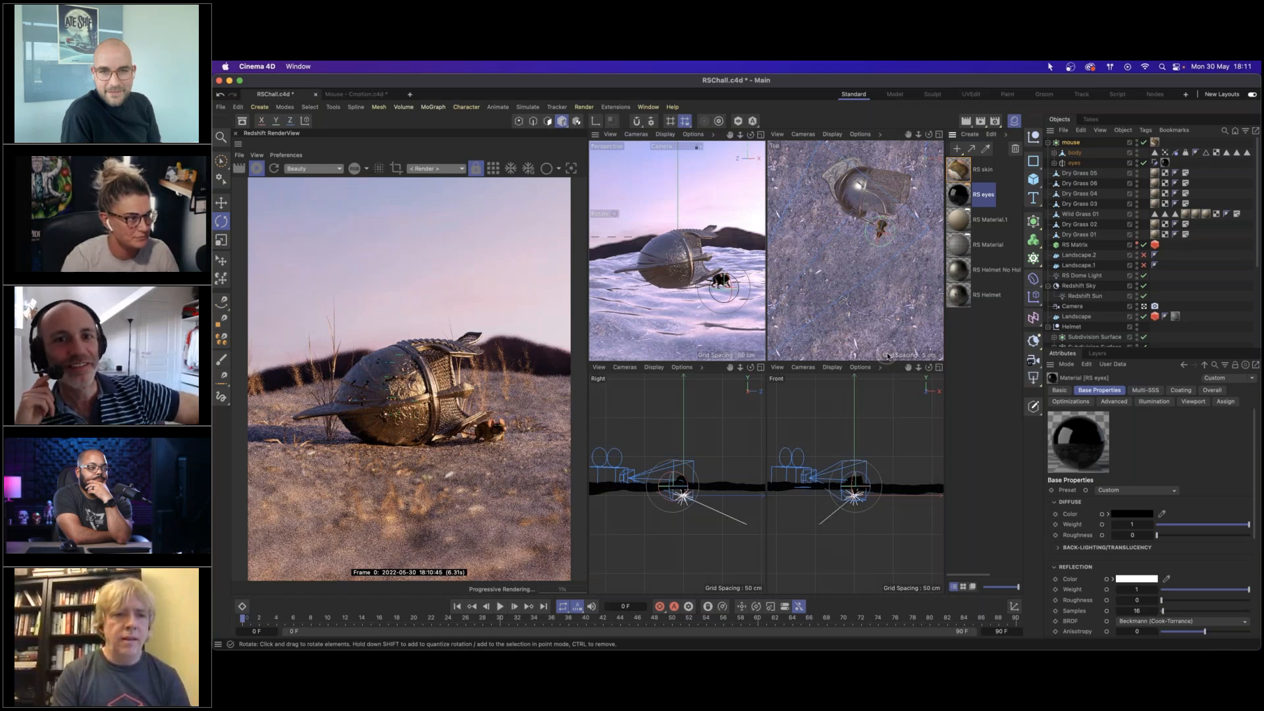
left_click(255, 167)
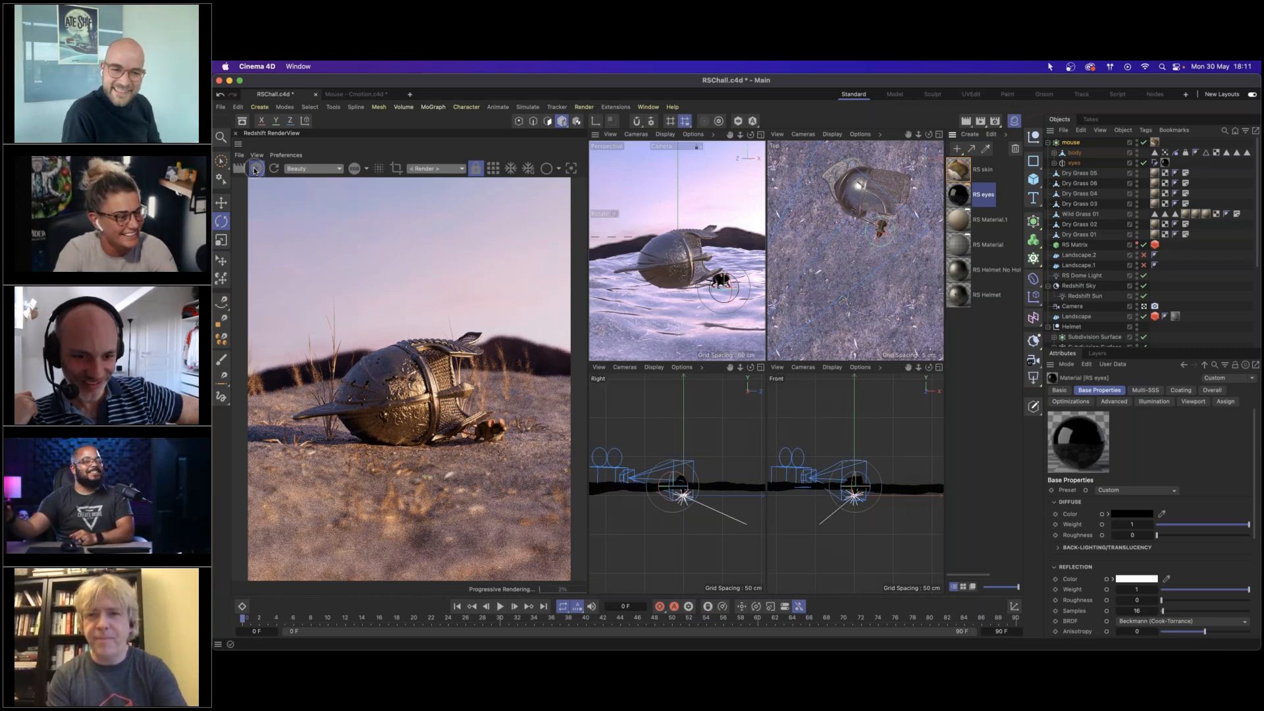
left_click(255, 169)
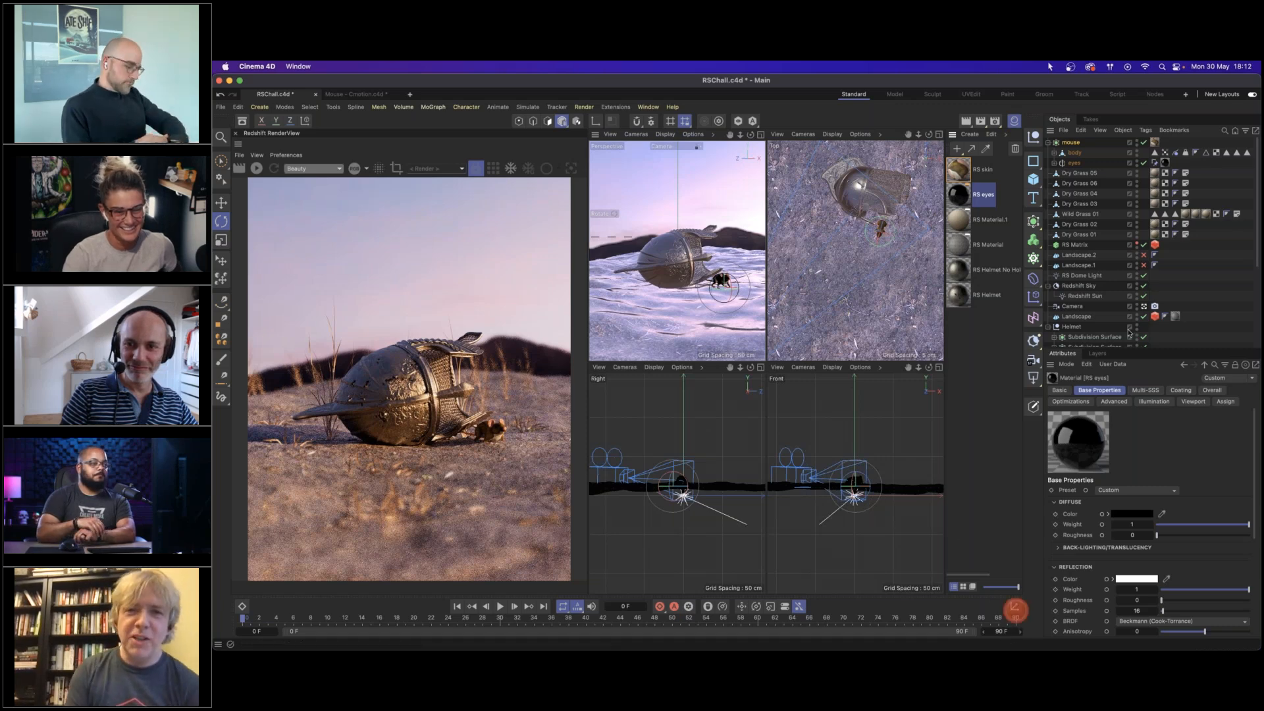
left_click(1133, 285)
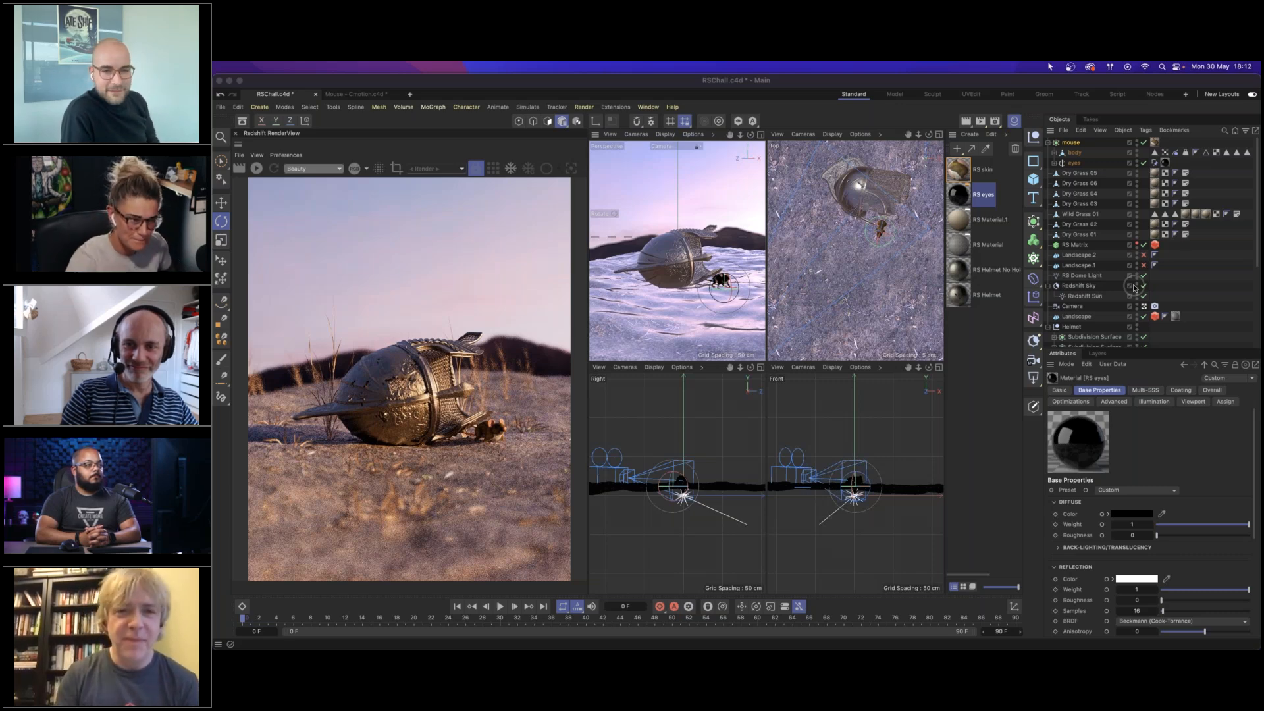
left_click(961, 369)
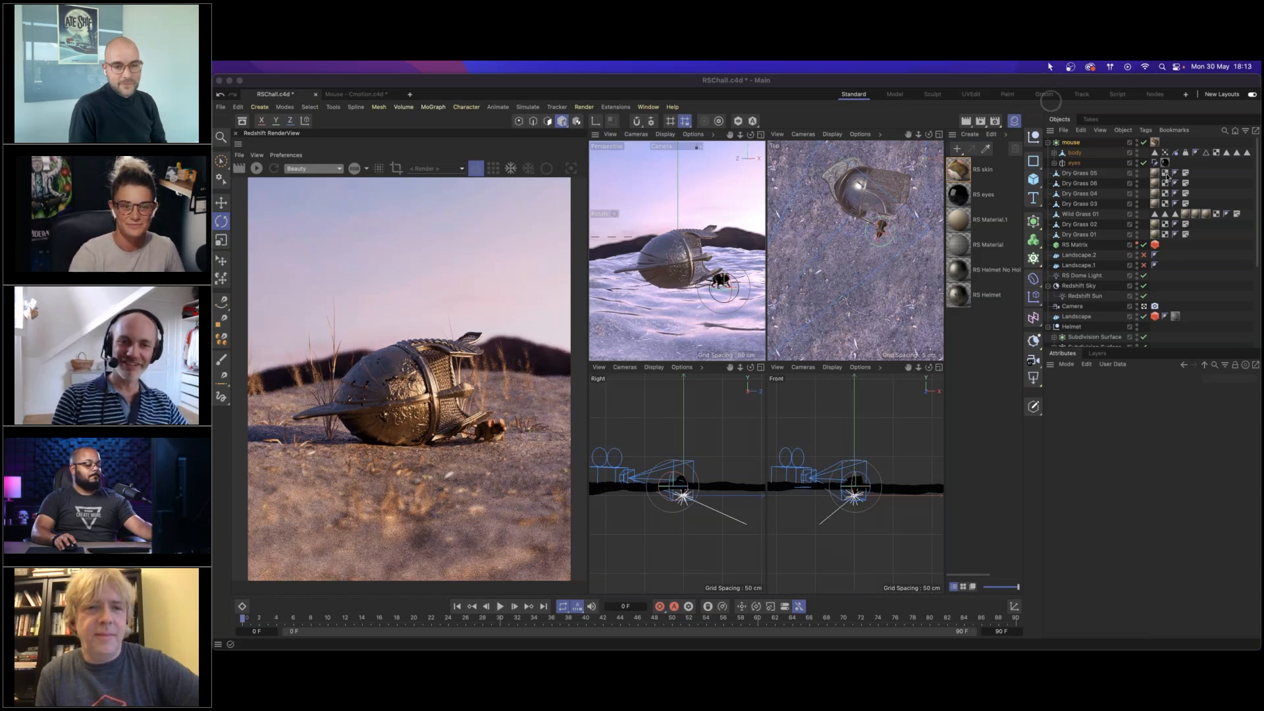
left_click(1061, 421)
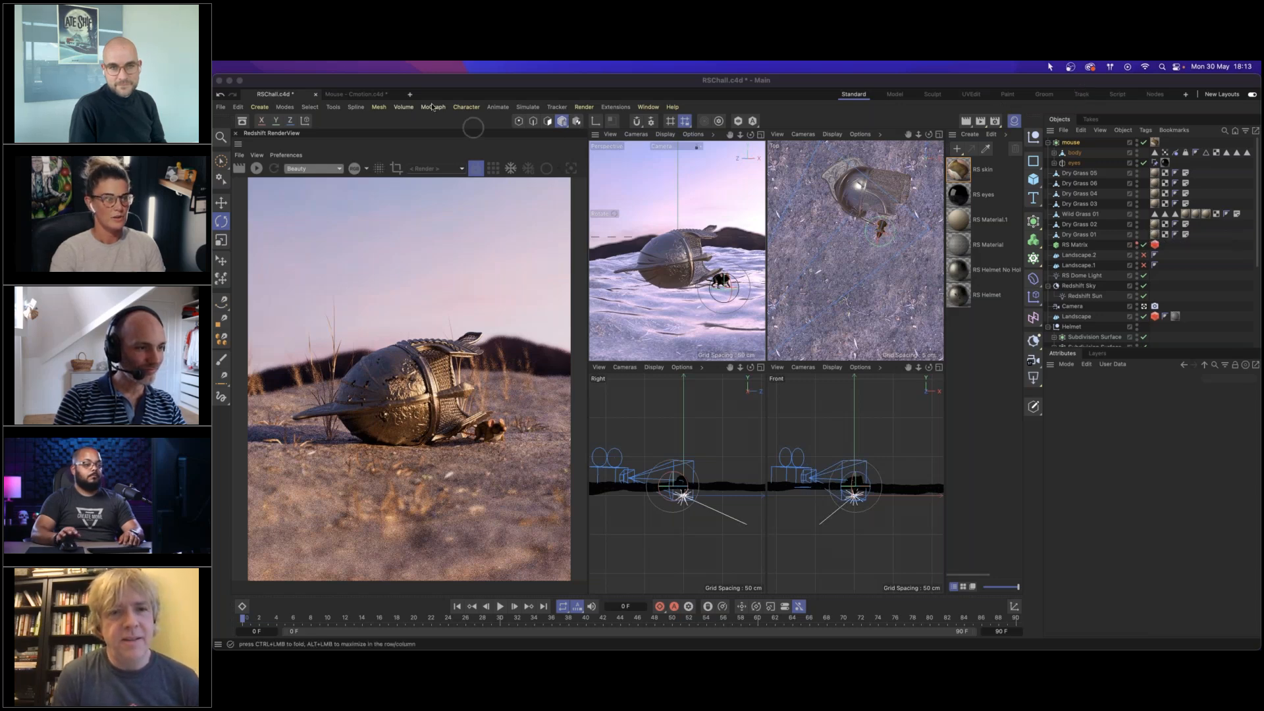
Maximize the perspective view and review the RS Matrix object's settings and the particle modes of its Redshift Object tag.
left_click(761, 135)
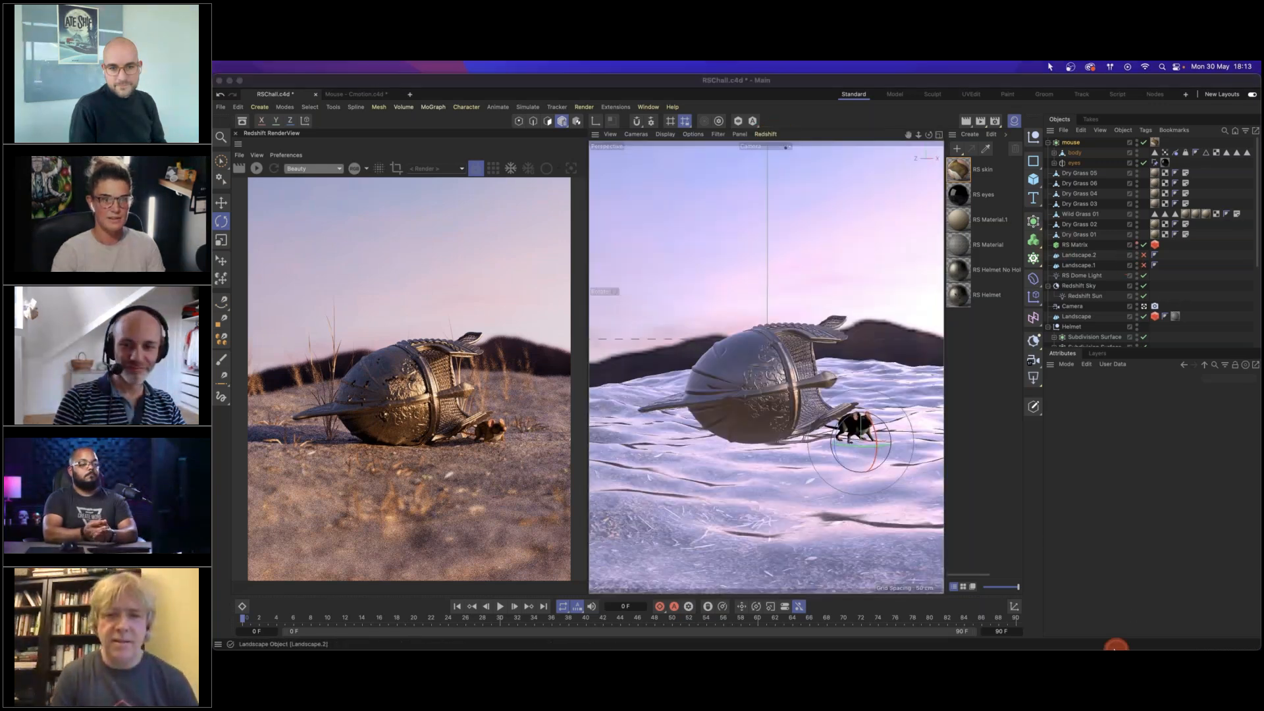
left_click(1080, 246)
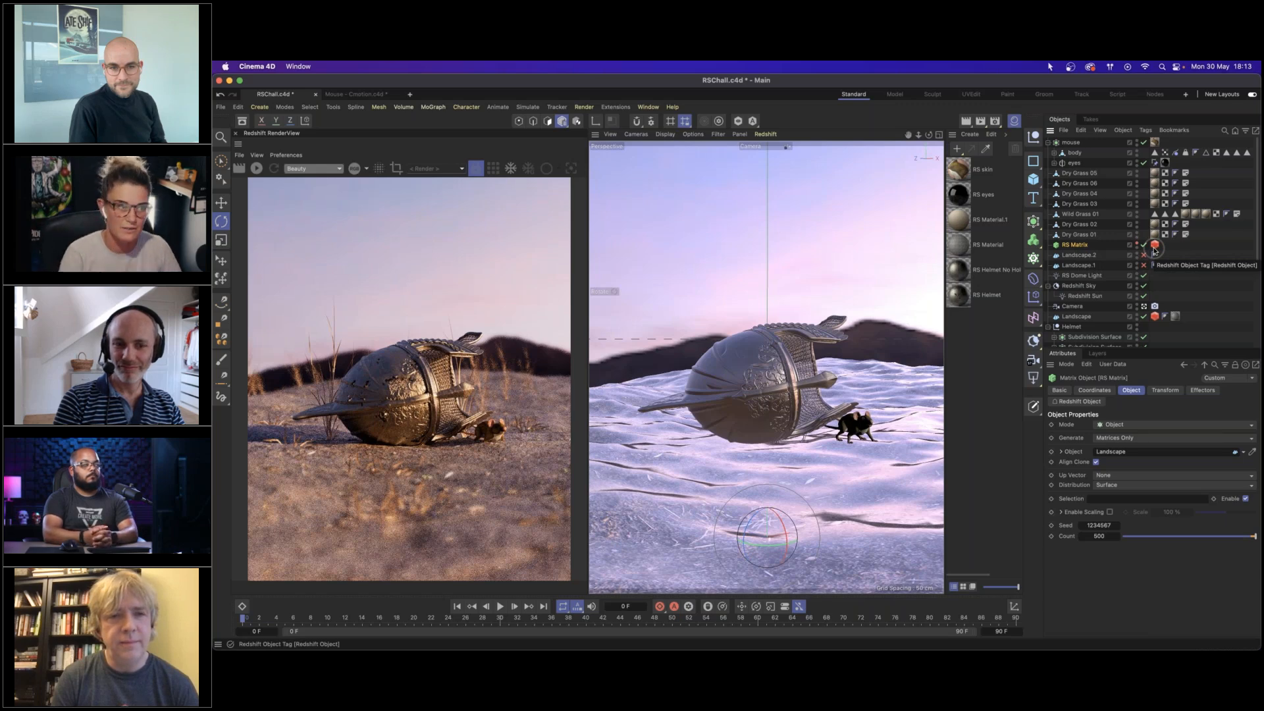
left_click(1080, 247)
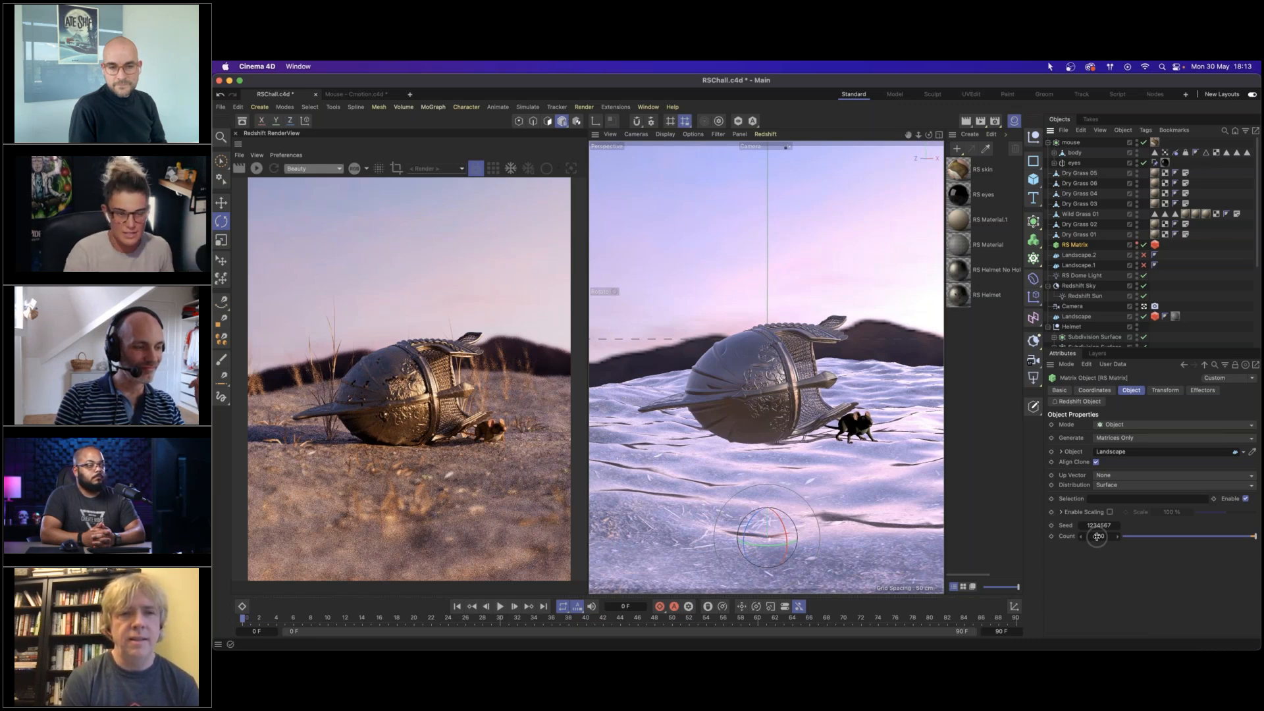
left_click(1154, 245)
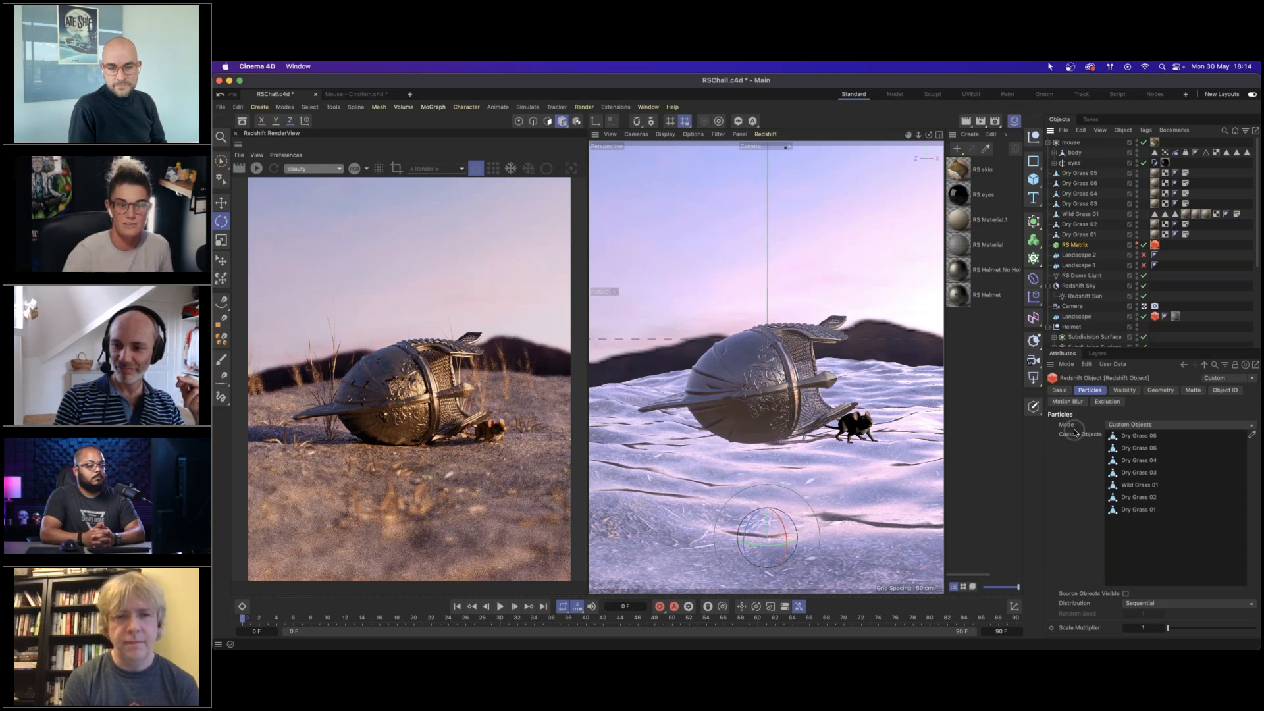
left_click(1143, 425)
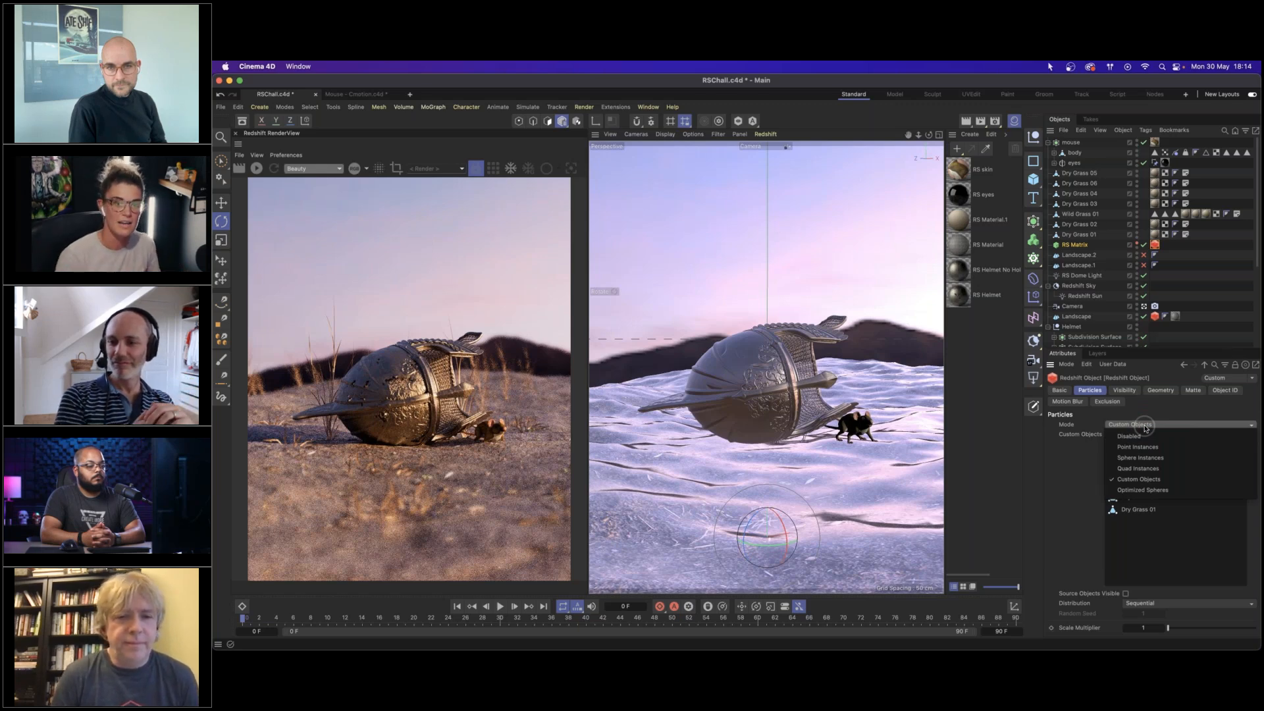
left_click(1154, 428)
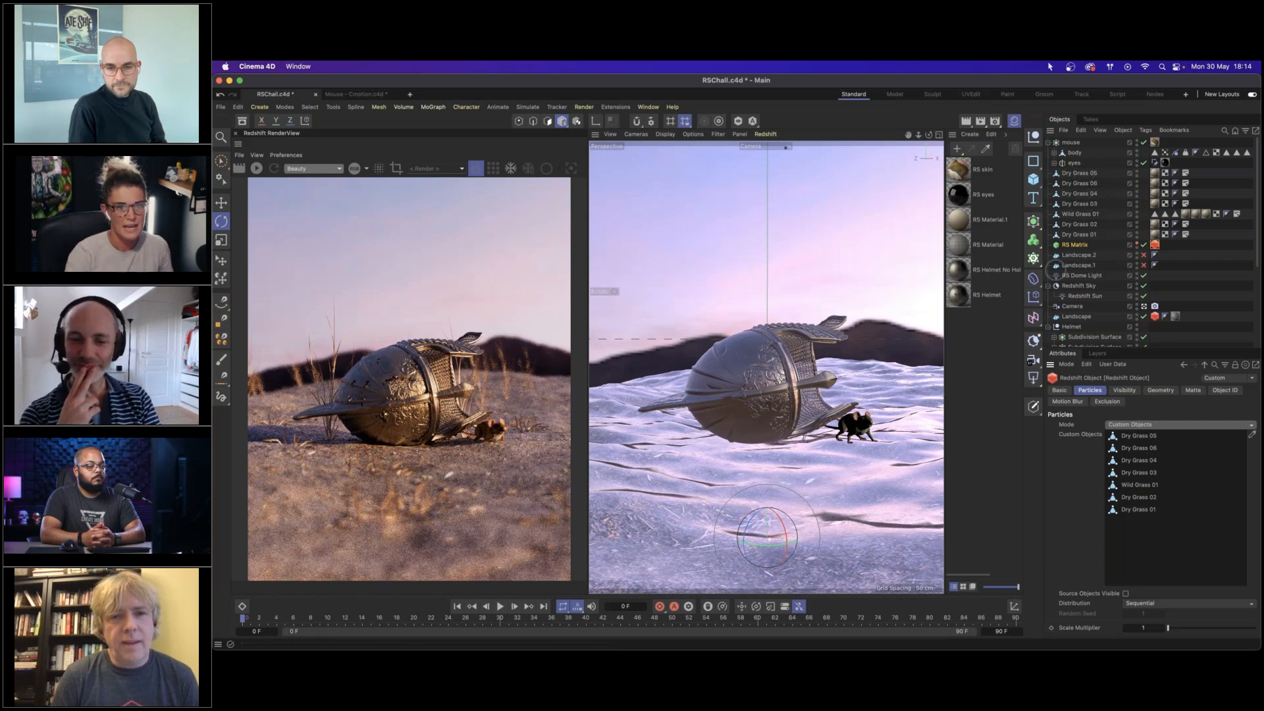
Show the RS Matrix clones in the viewport, try other seed values and restore the seed to 1234567.
left_click(1137, 243)
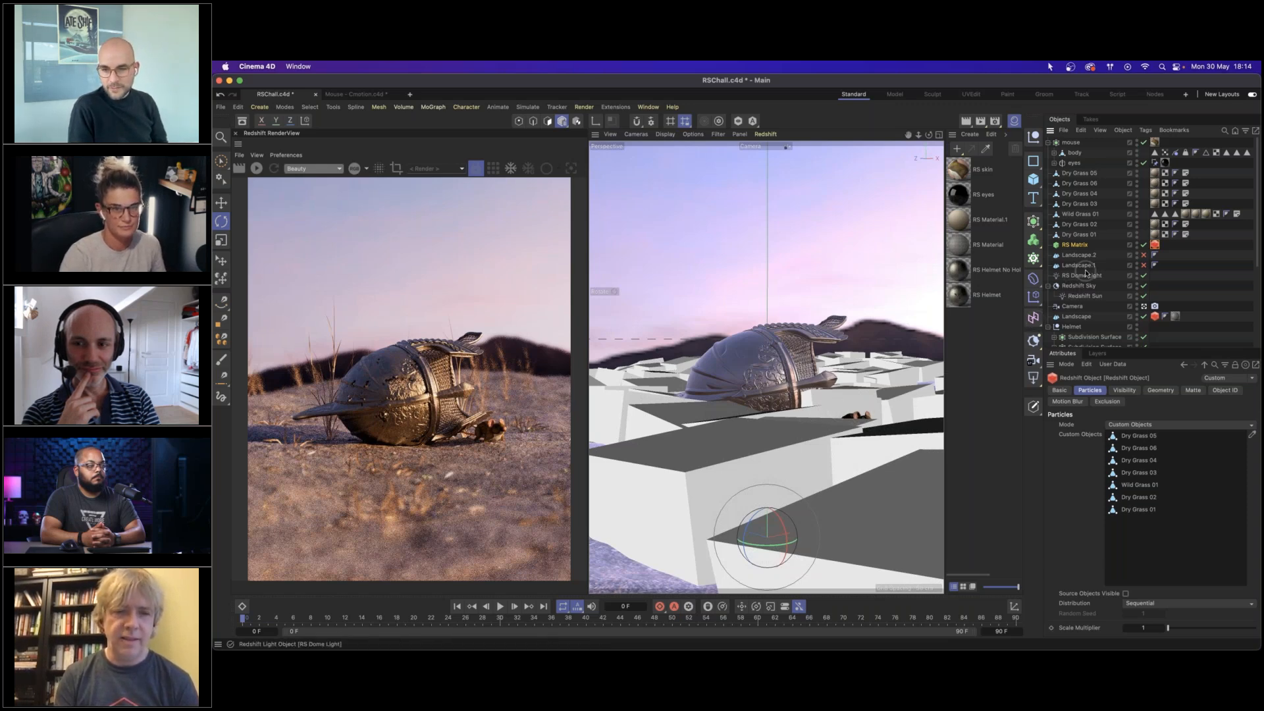
left_click(1076, 245)
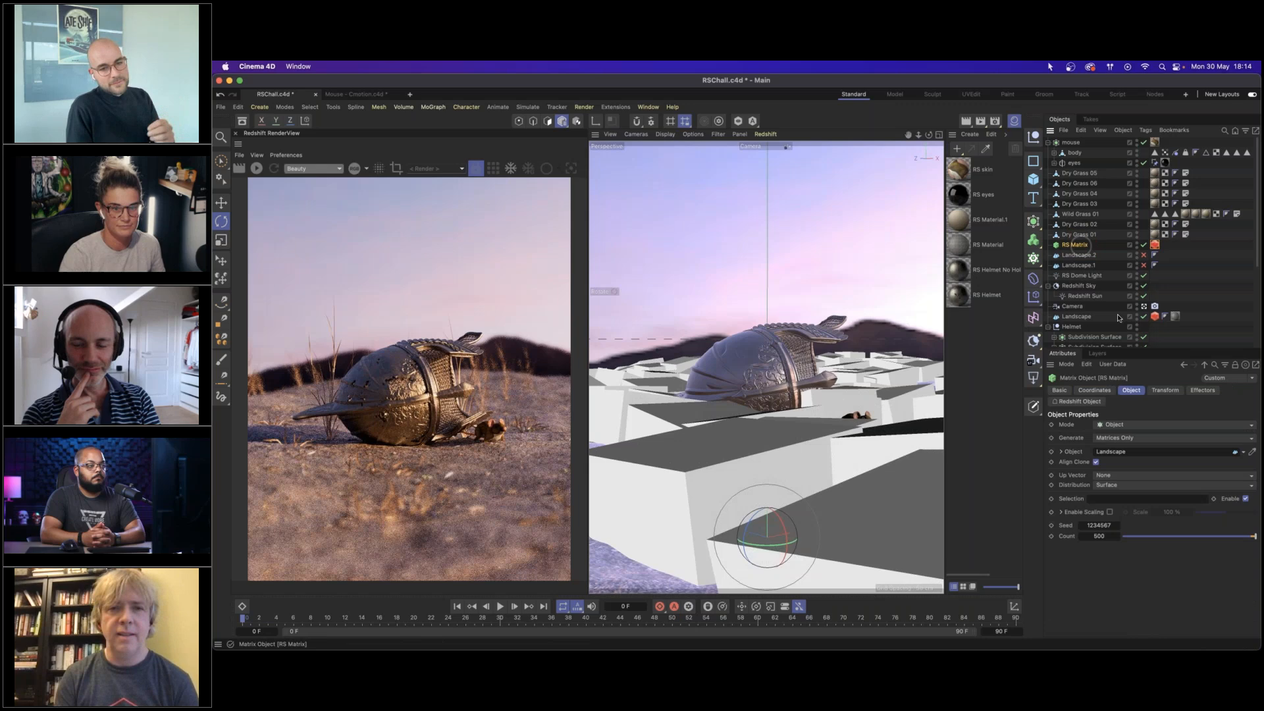
left_click(1152, 390)
left_click(1118, 526)
left_click(1117, 525)
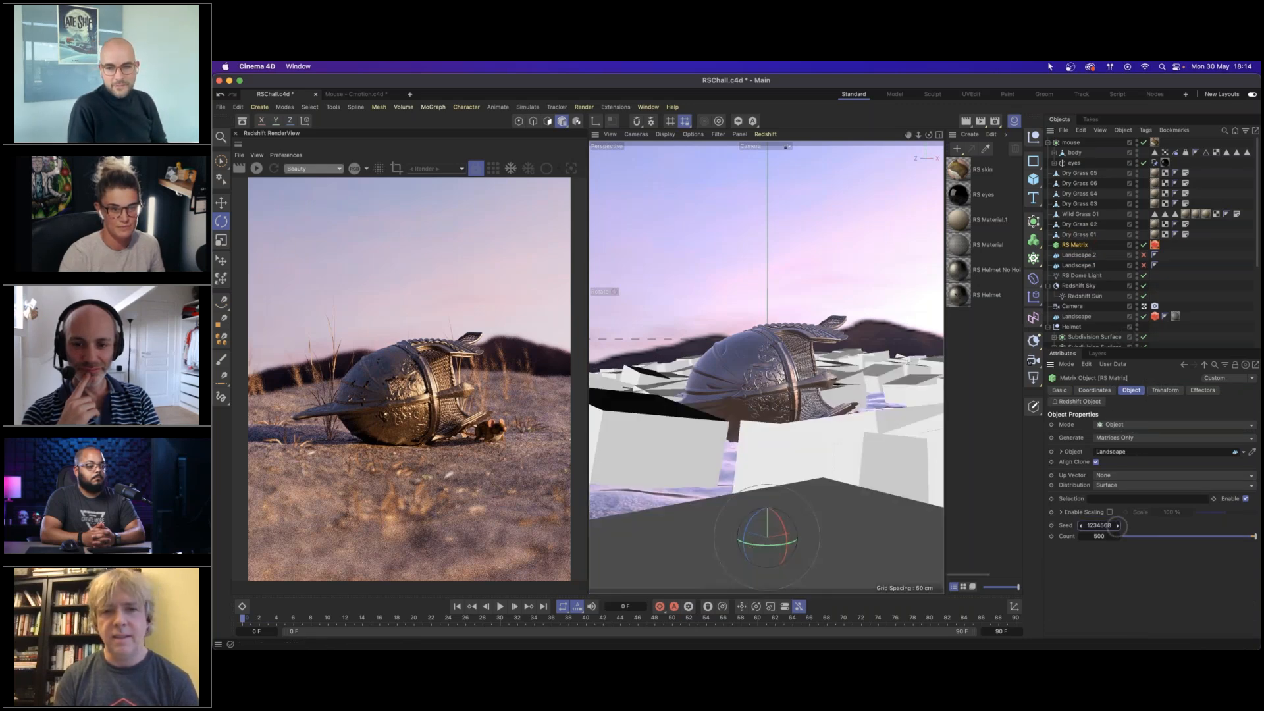
left_click(1081, 525)
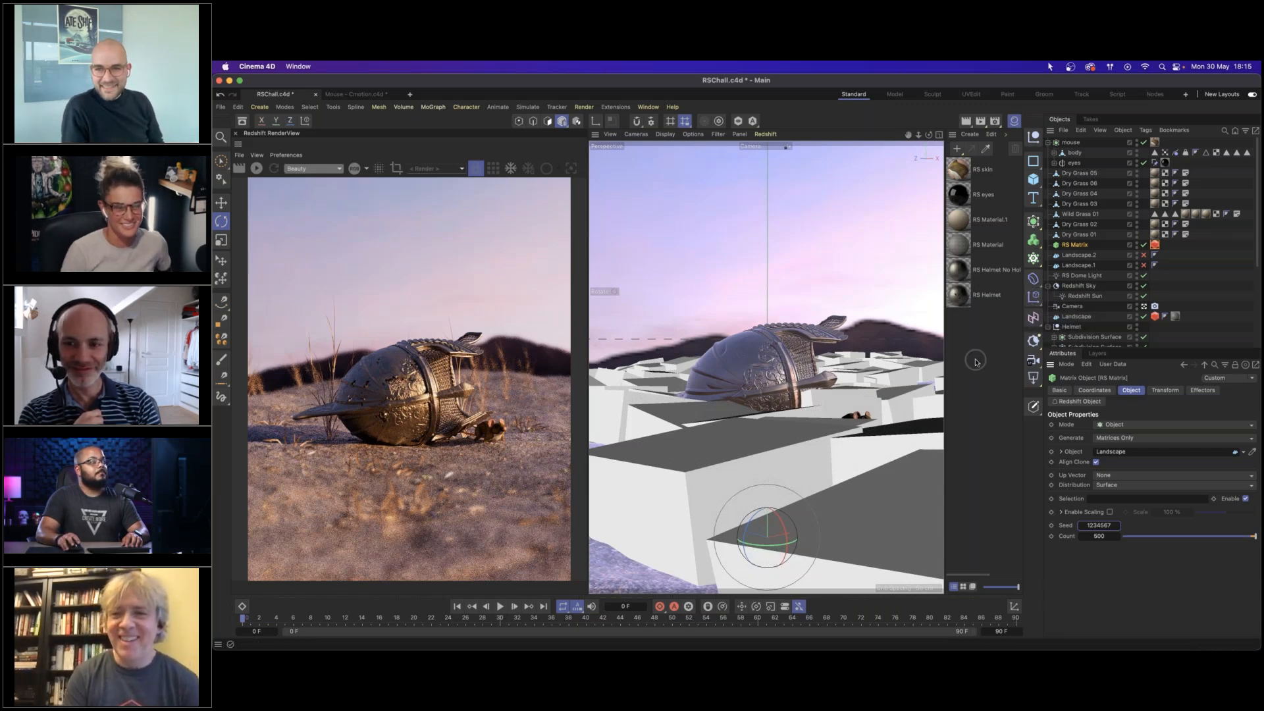
Add a Random effector to the RS Matrix and disable its position randomization.
left_click_drag(1033, 296, 1149, 372)
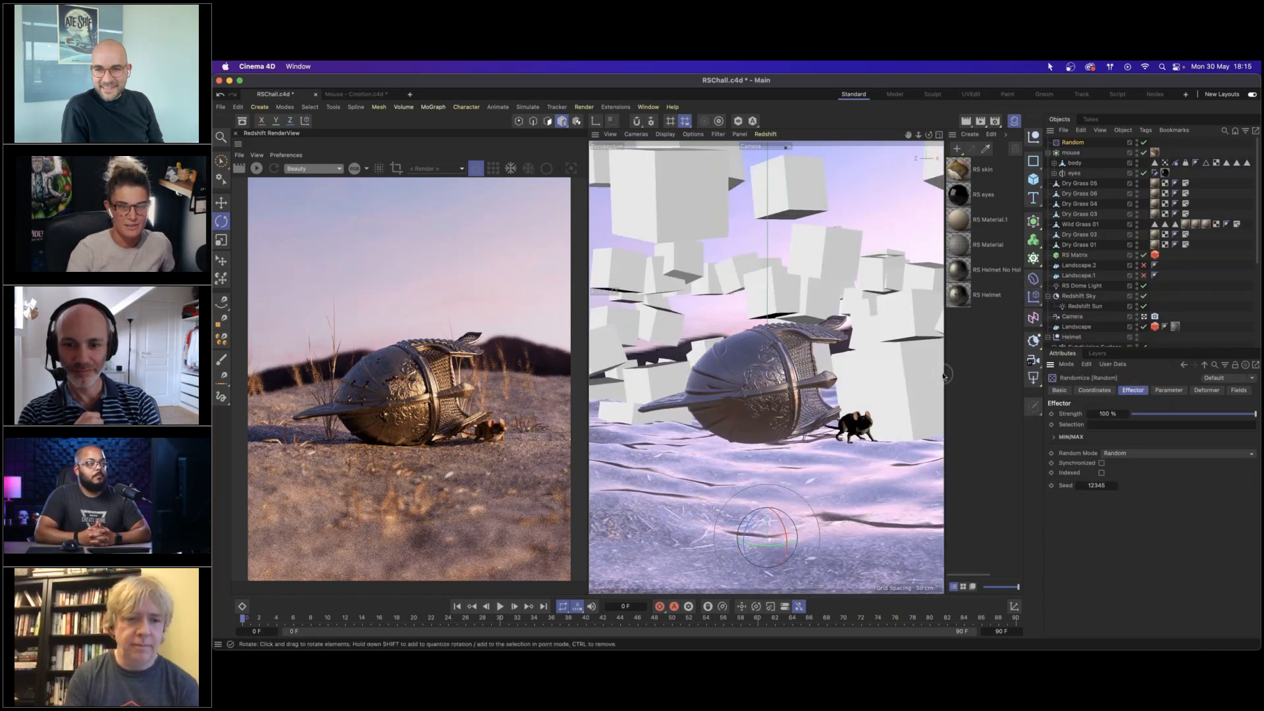
left_click(1169, 389)
left_click(1115, 447)
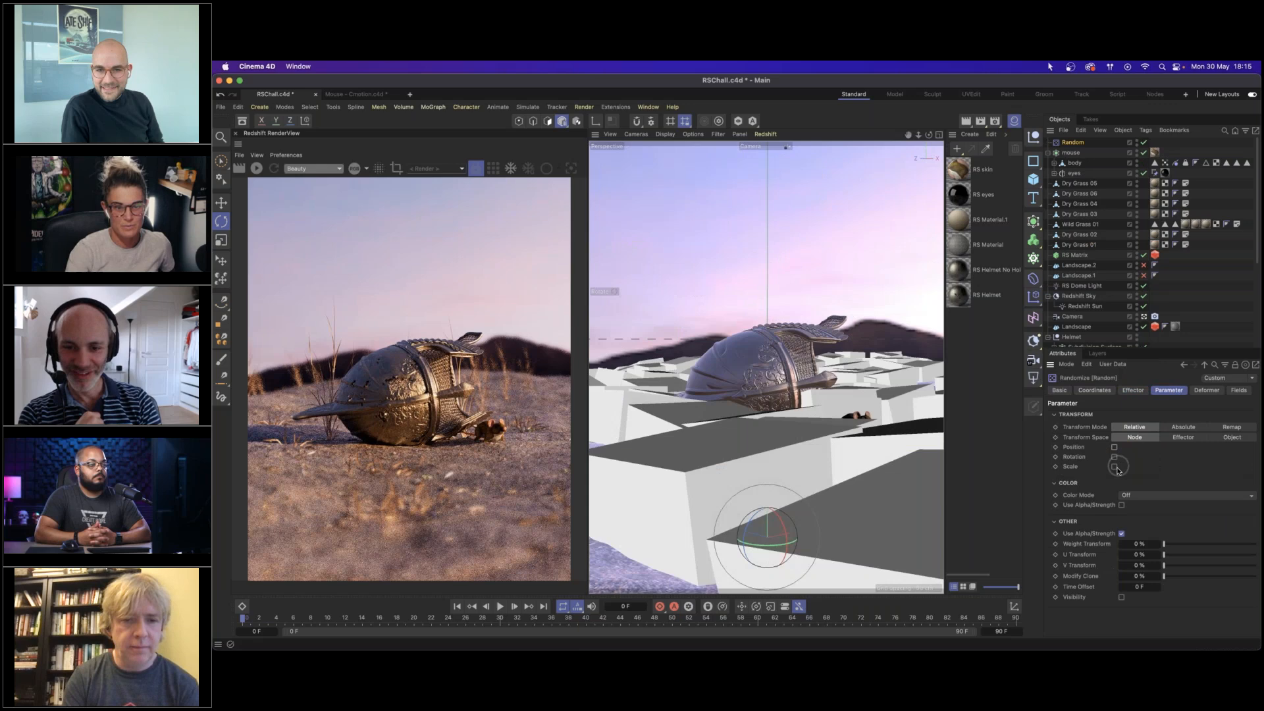
Set the Random effector's heading rotation to 149° and its uniform scale to 0.2, and check the grass in the live render preview.
left_click(1114, 457)
left_click_drag(1130, 478, 1131, 478)
left_click_drag(1131, 468, 1129, 467)
left_click(1115, 498)
left_click(1114, 508)
left_click_drag(1132, 528, 1119, 528)
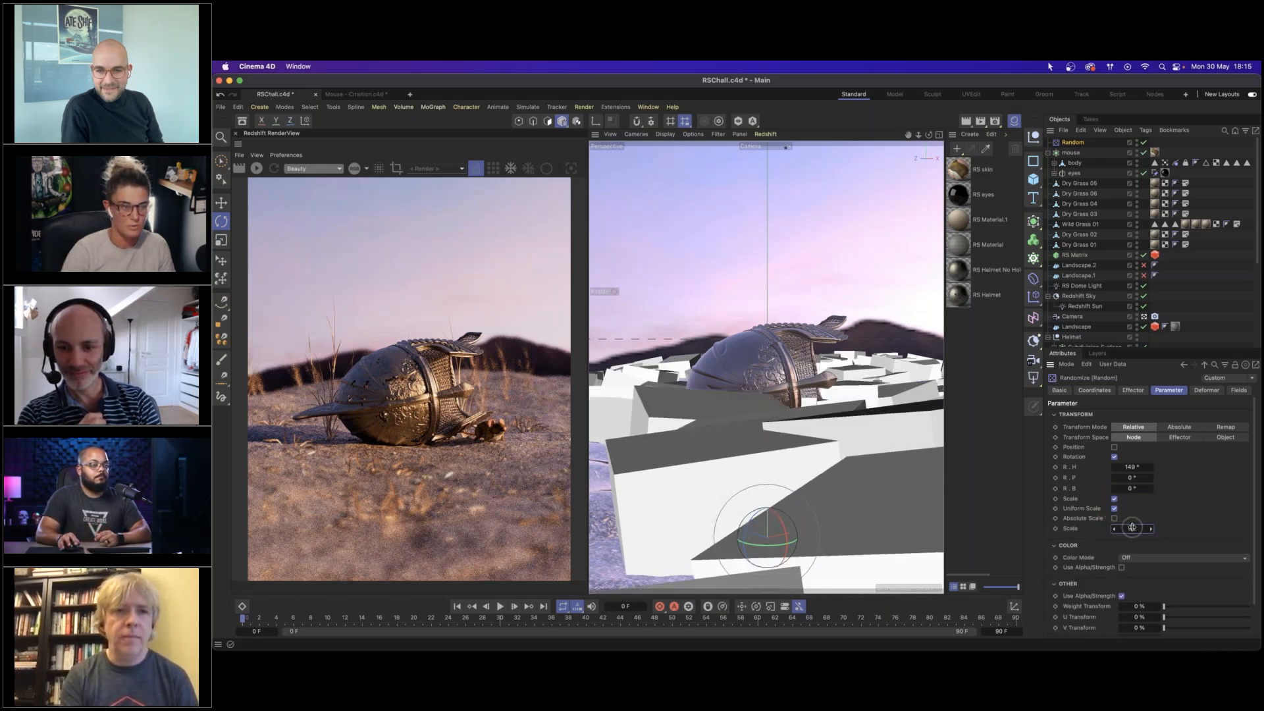
left_click(258, 168)
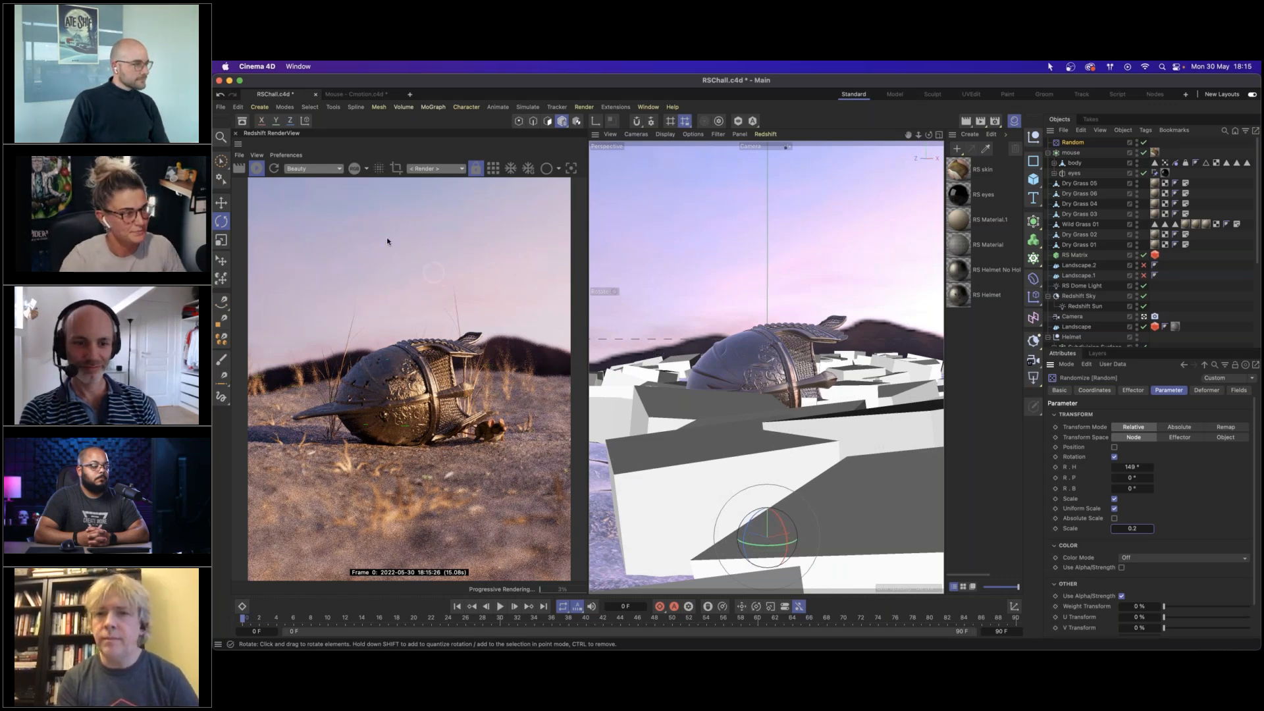
left_click(256, 168)
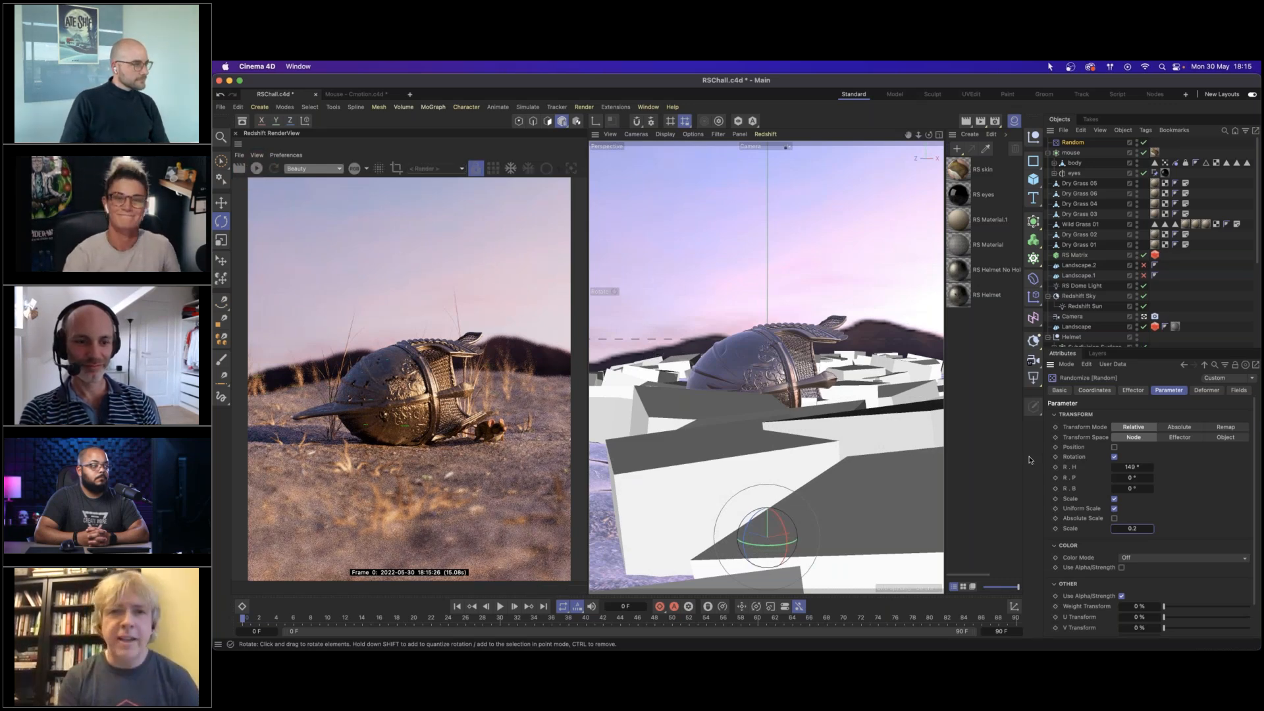
Switch to Chrome and open the Events page of the Maxon website.
mouse_move(996, 643)
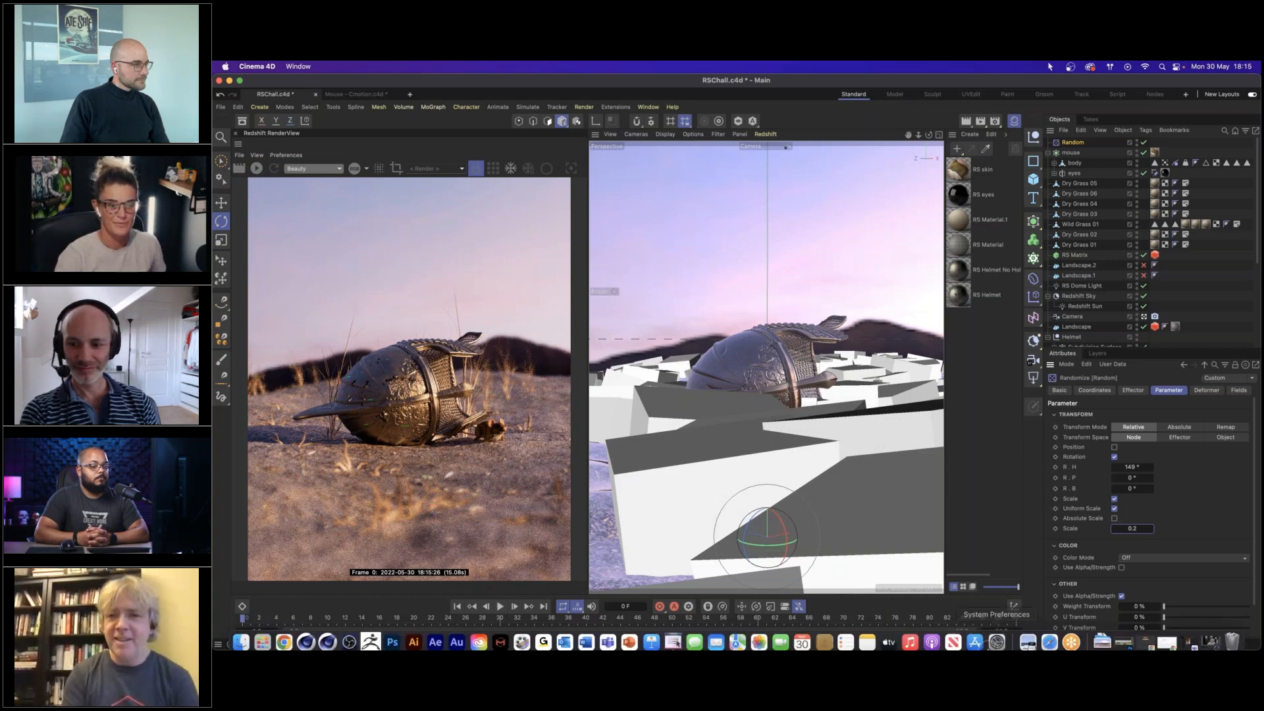
left_click(220, 106)
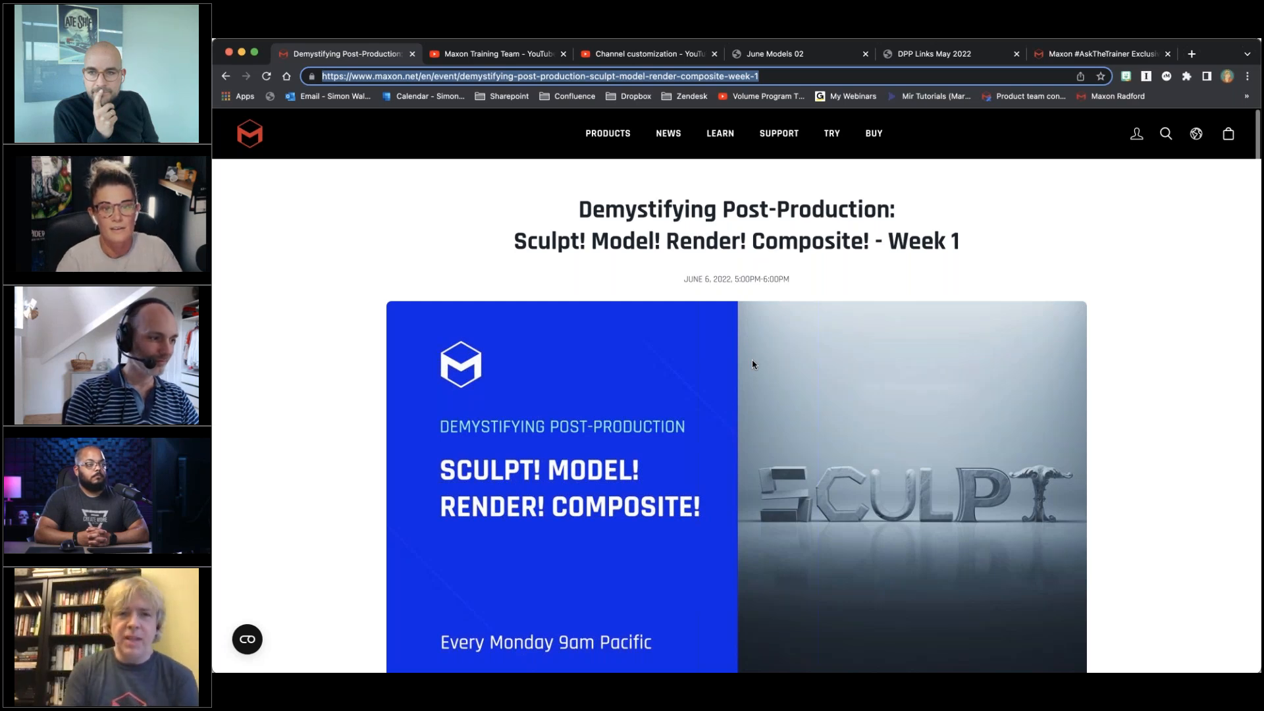
left_click(488, 160)
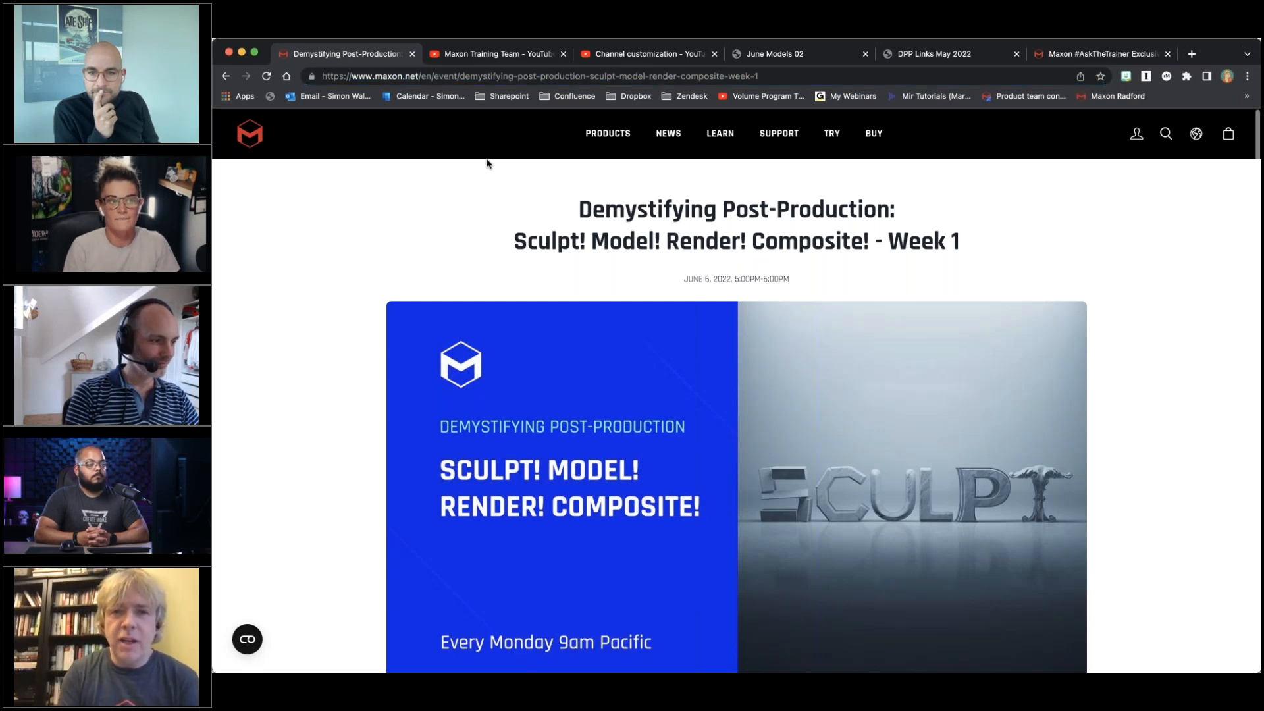
left_click(670, 136)
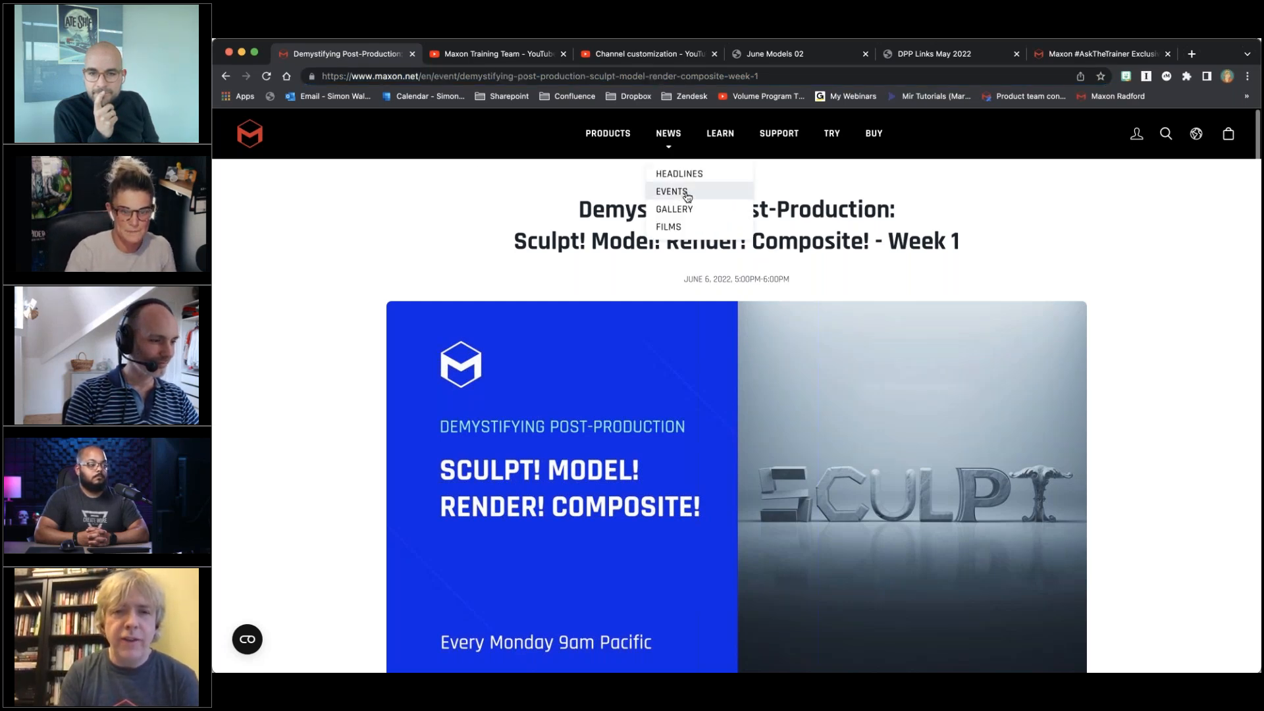
left_click(687, 197)
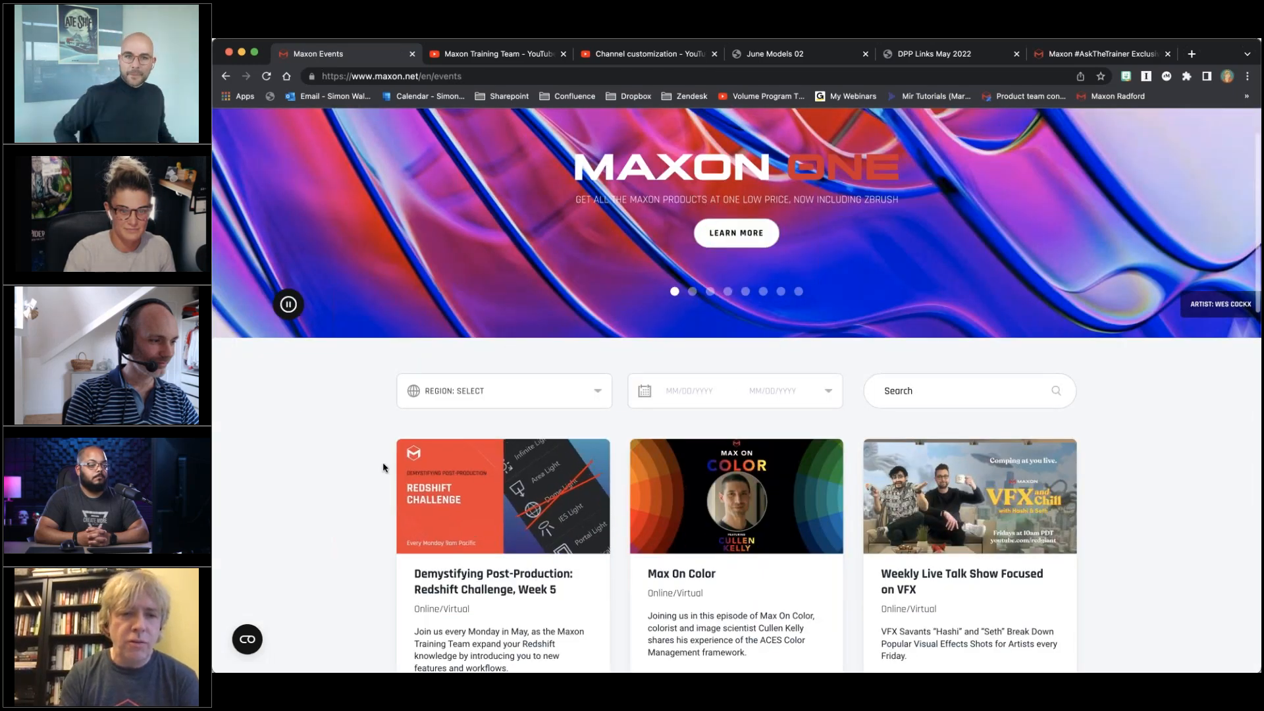
Find the Demystifying Post-Production: Sculpt! Model! Render! Composite! - Week 1 event in the list and open its page.
scroll(385, 469, "down", 5)
scroll(382, 468, "down", 1)
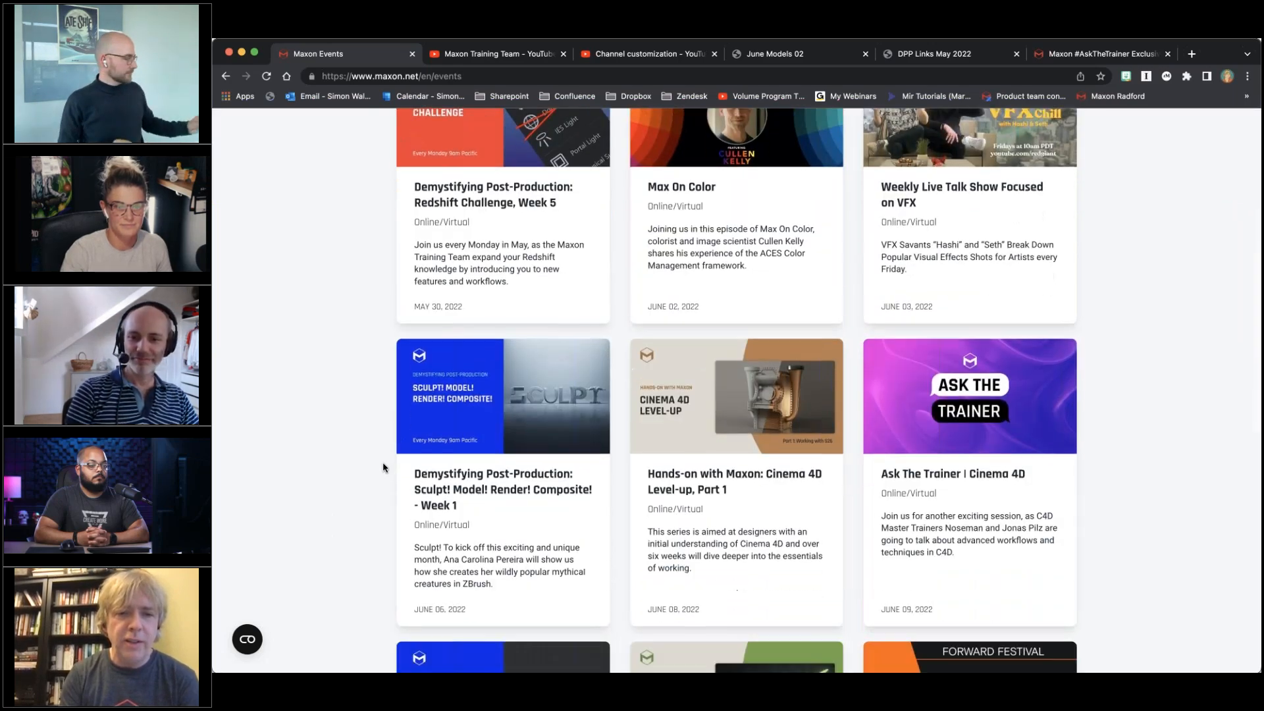
scroll(464, 463, "down", 1)
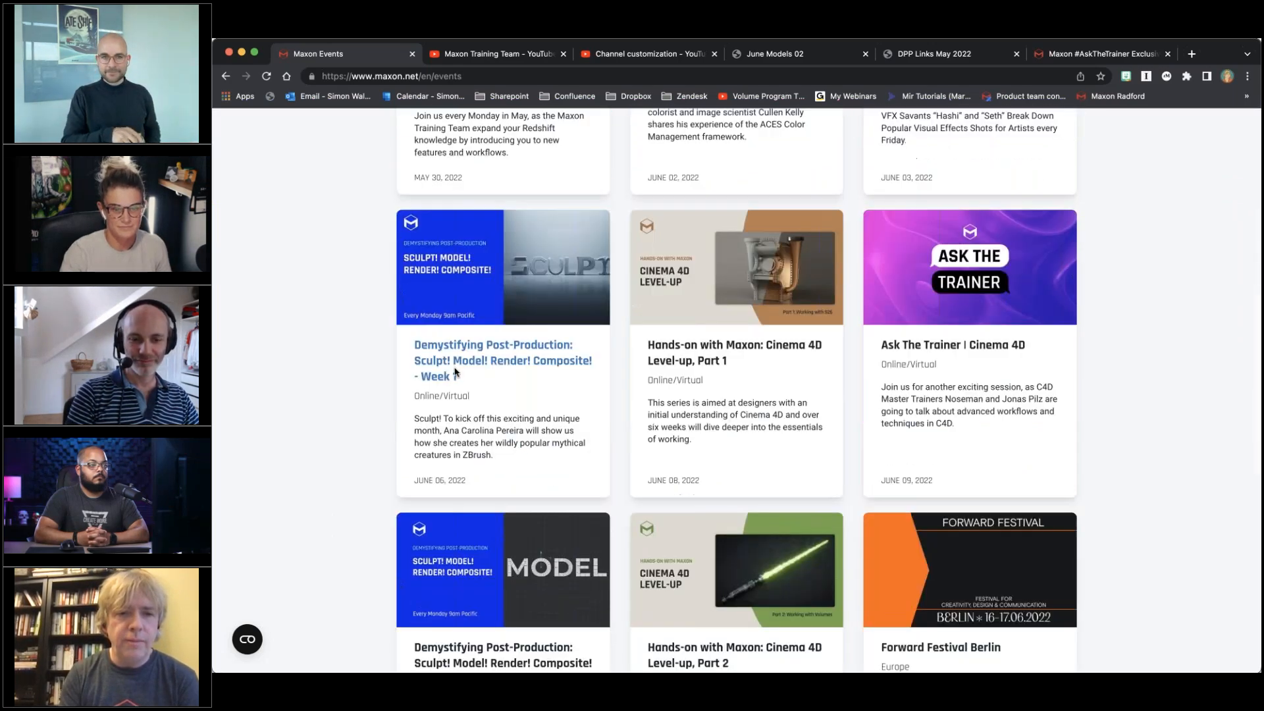
left_click(496, 349)
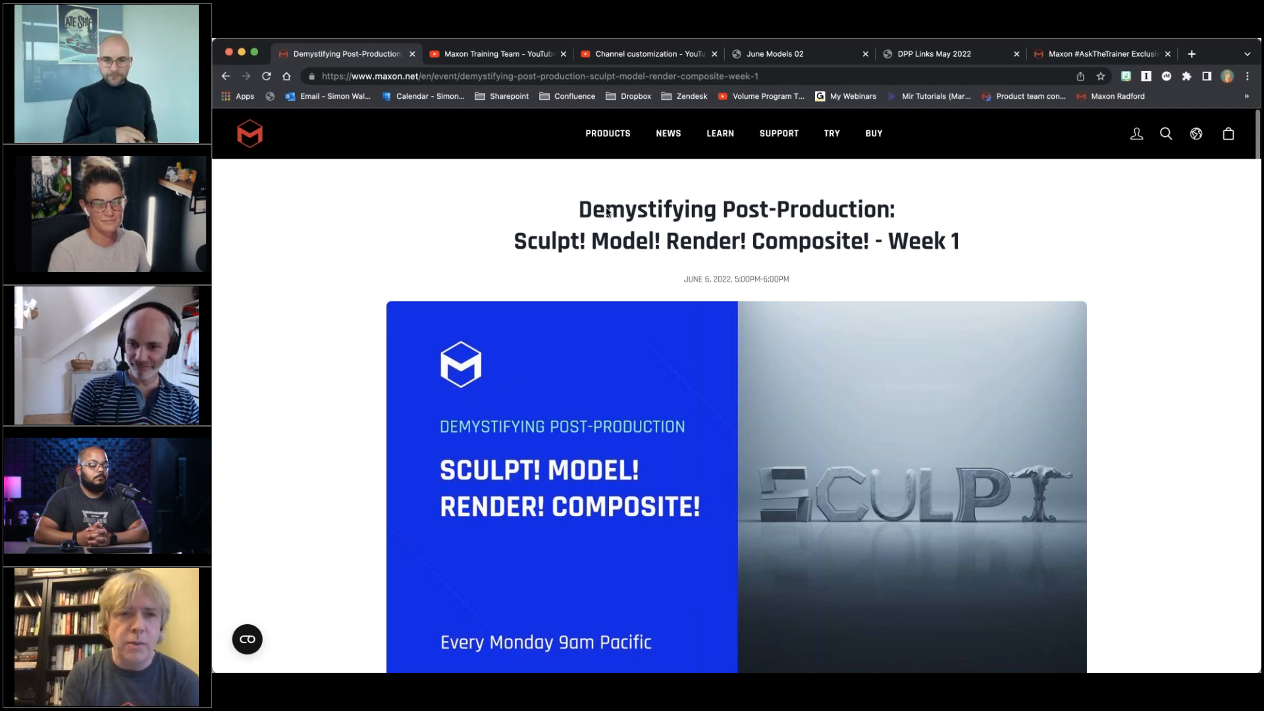
View the Maxon Training Team channel, the June Models 02 and DPP Links May 2022 PDFs and the #AskTheTrainer shop, and return to the event page.
left_click(495, 56)
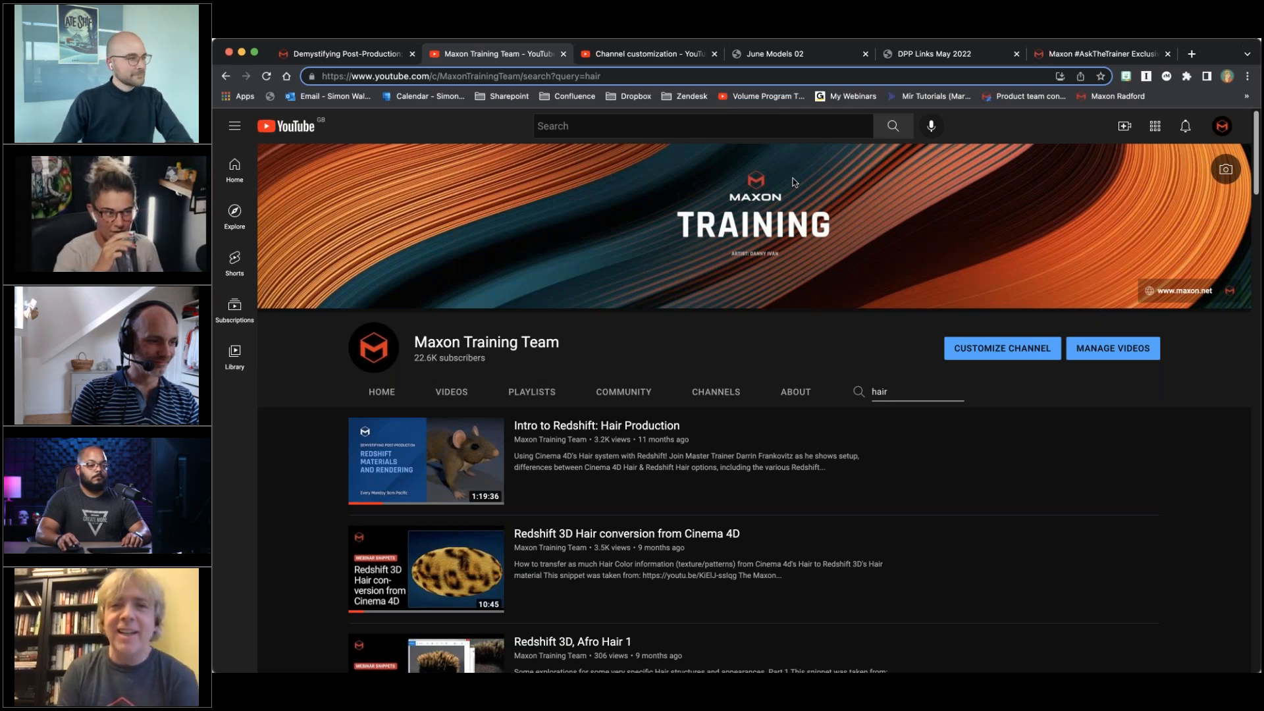
left_click(773, 53)
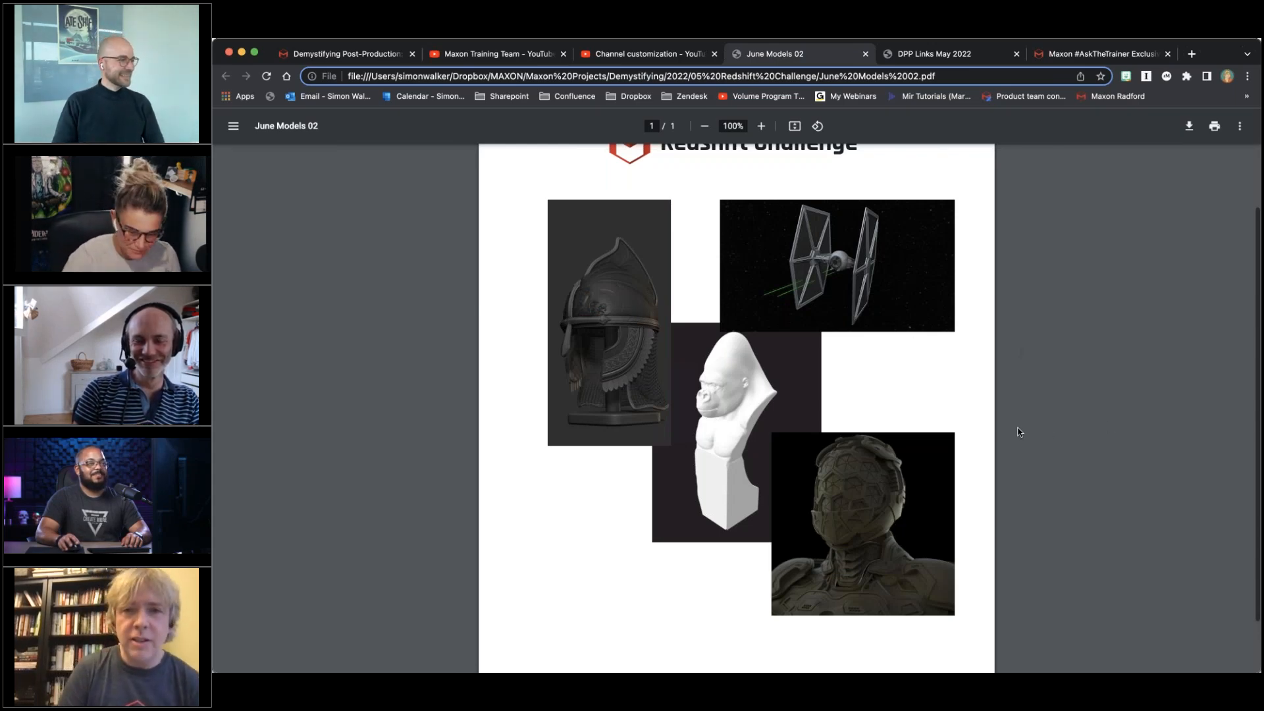
left_click(932, 53)
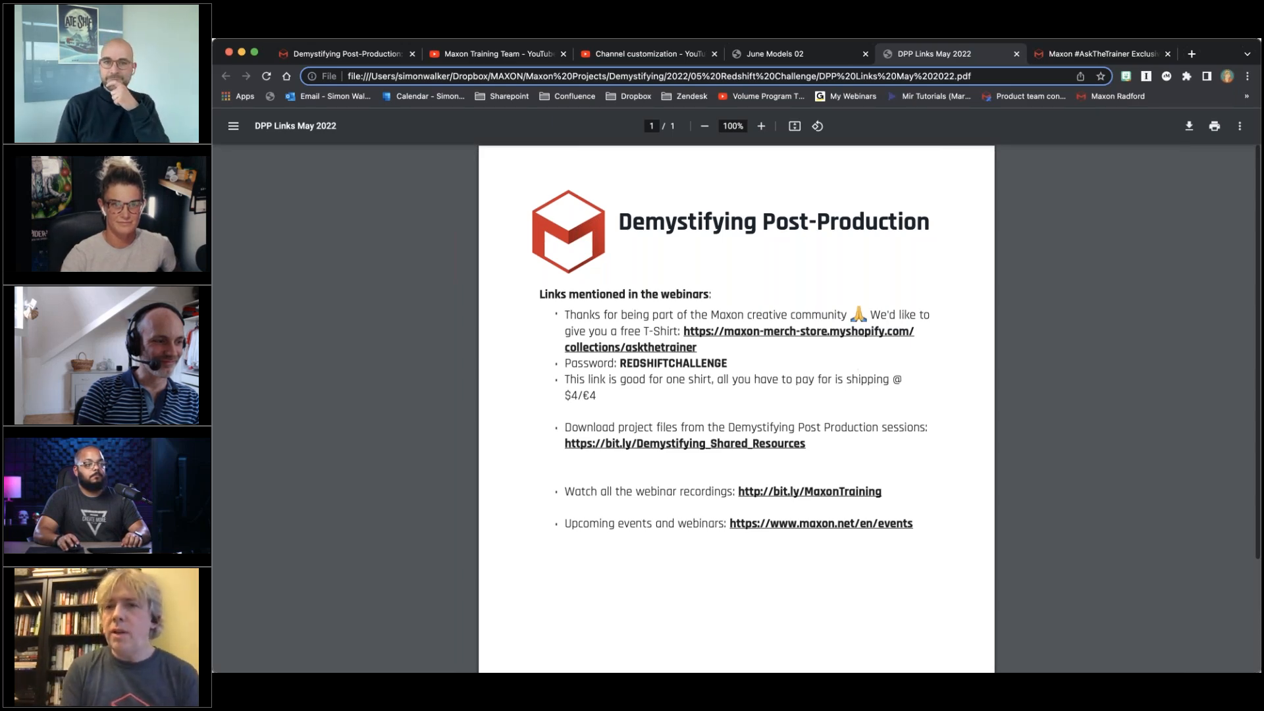
left_click(1093, 53)
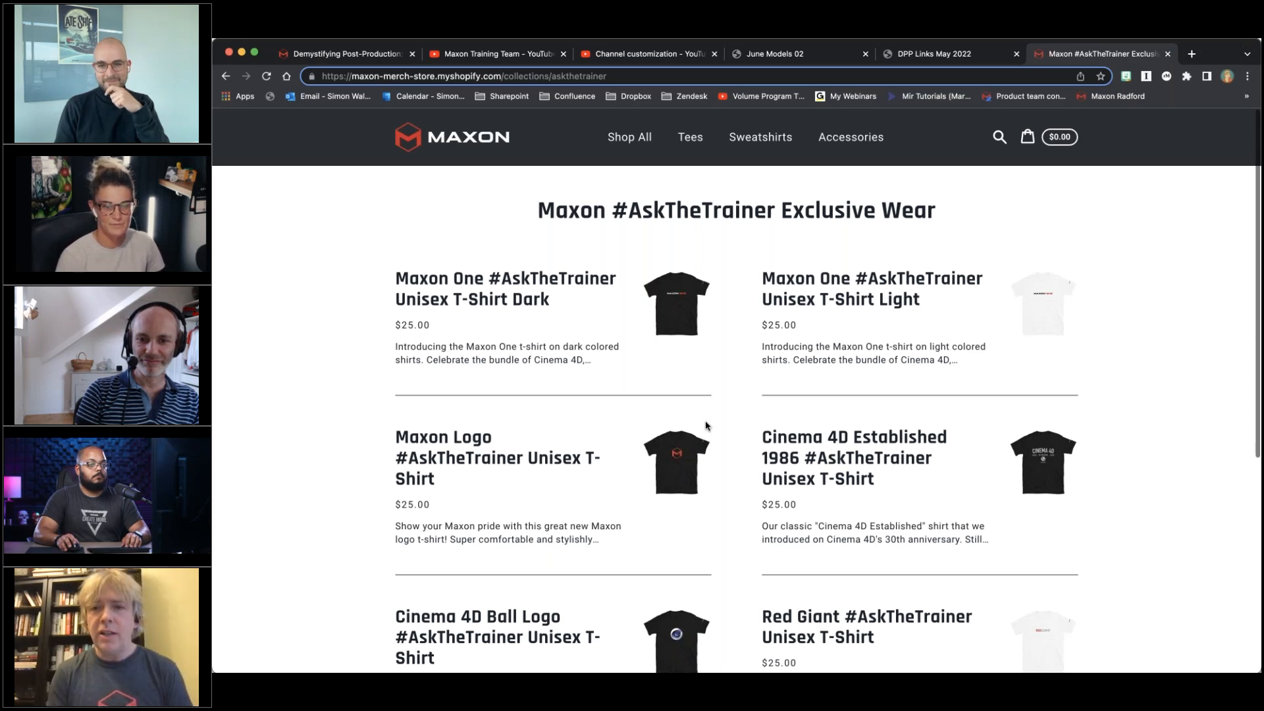
left_click(328, 51)
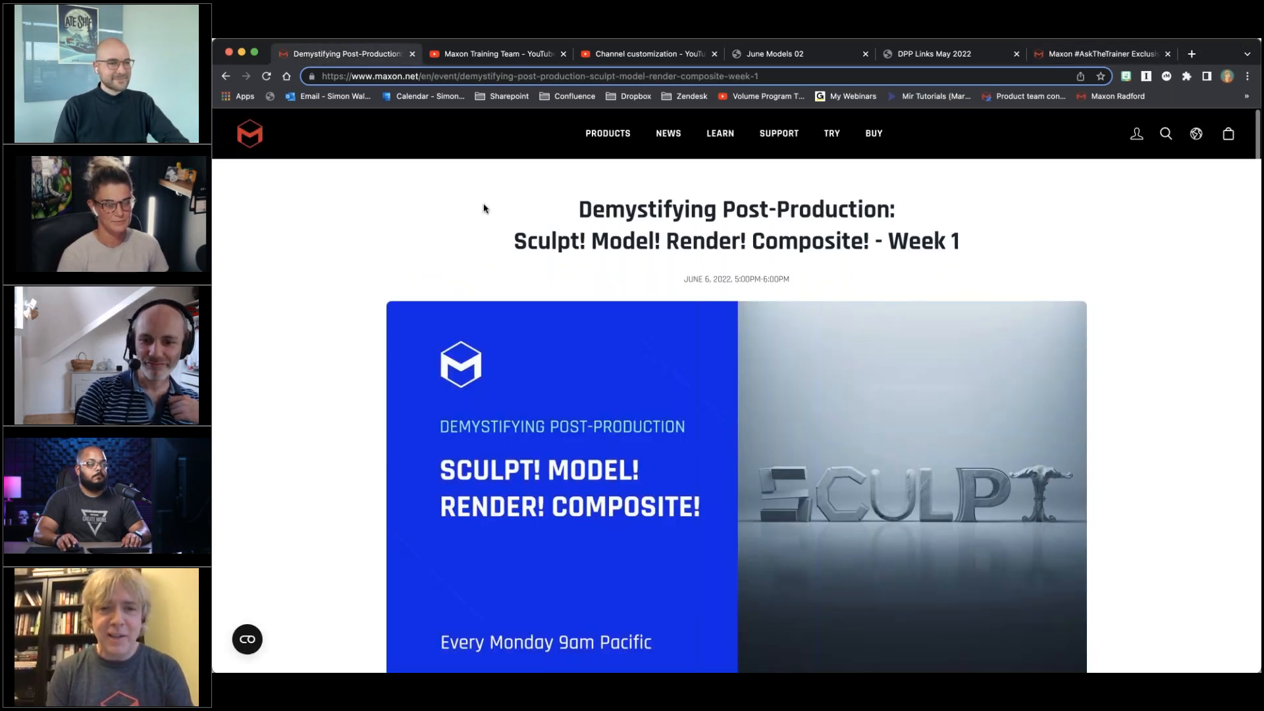
Go back from the Week 1 event page to the Maxon events listing.
left_click(757, 238)
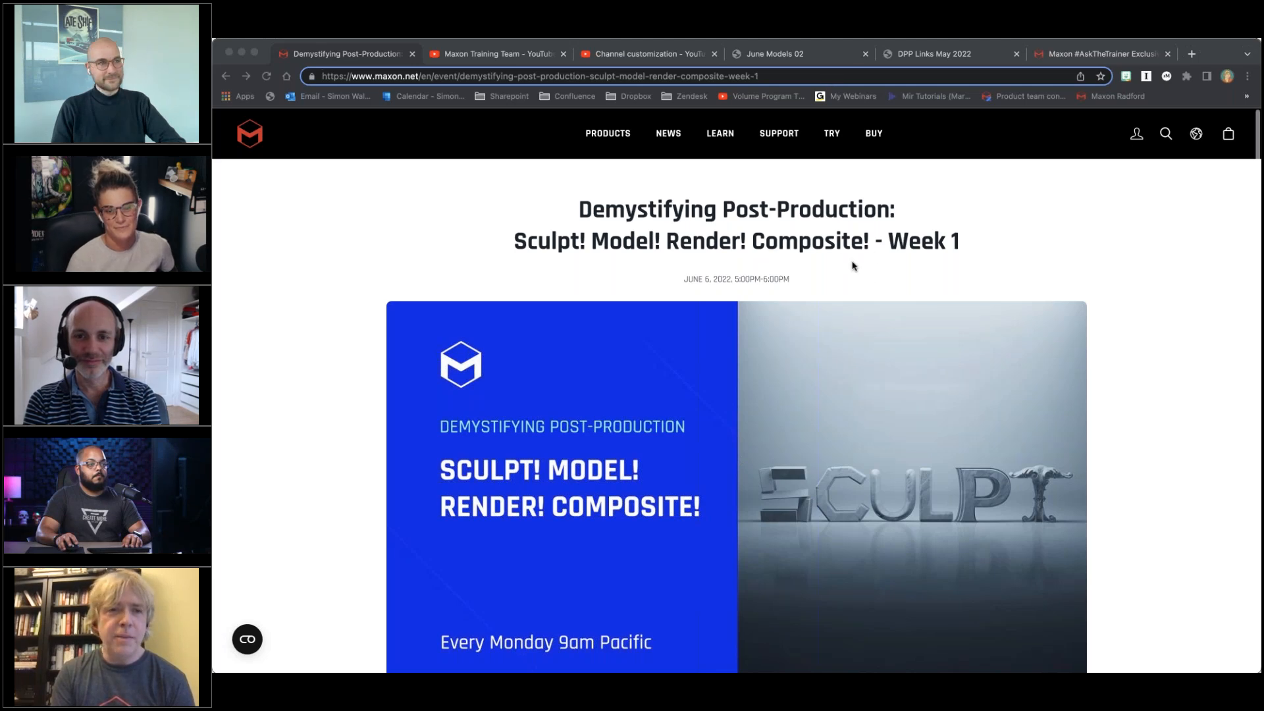
left_click(680, 177)
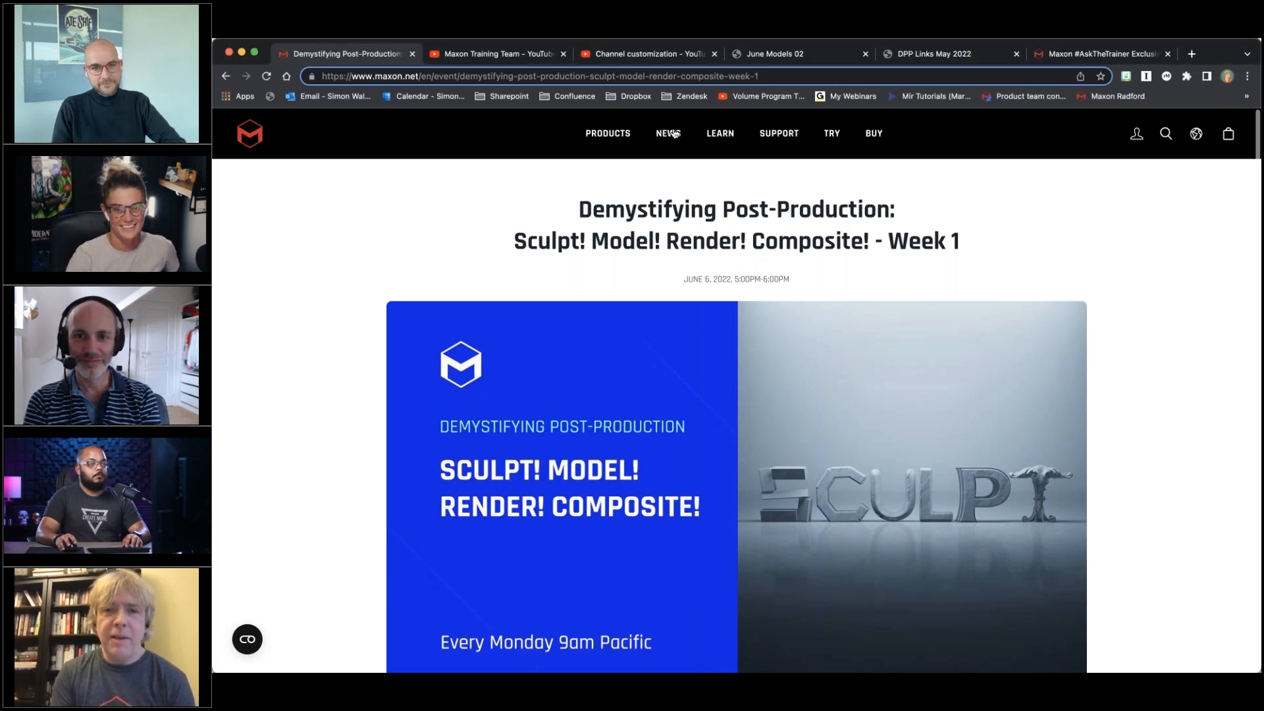
mouse_move(669, 135)
left_click(677, 186)
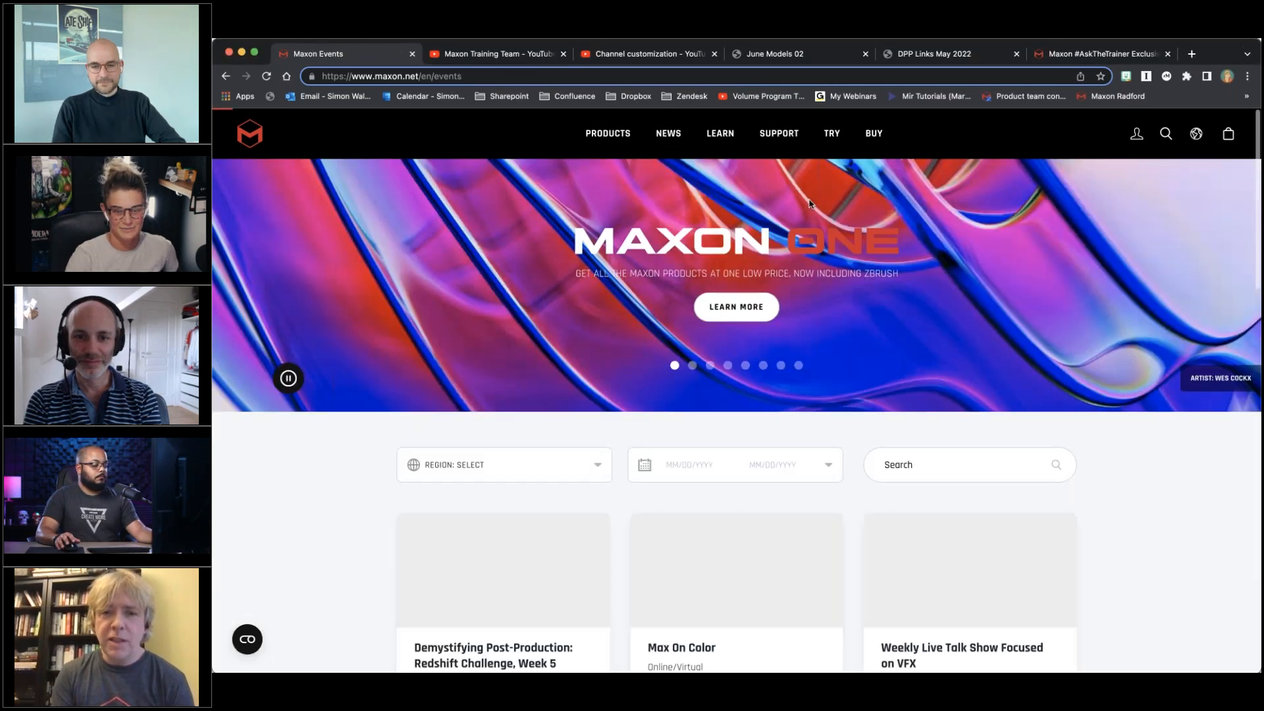